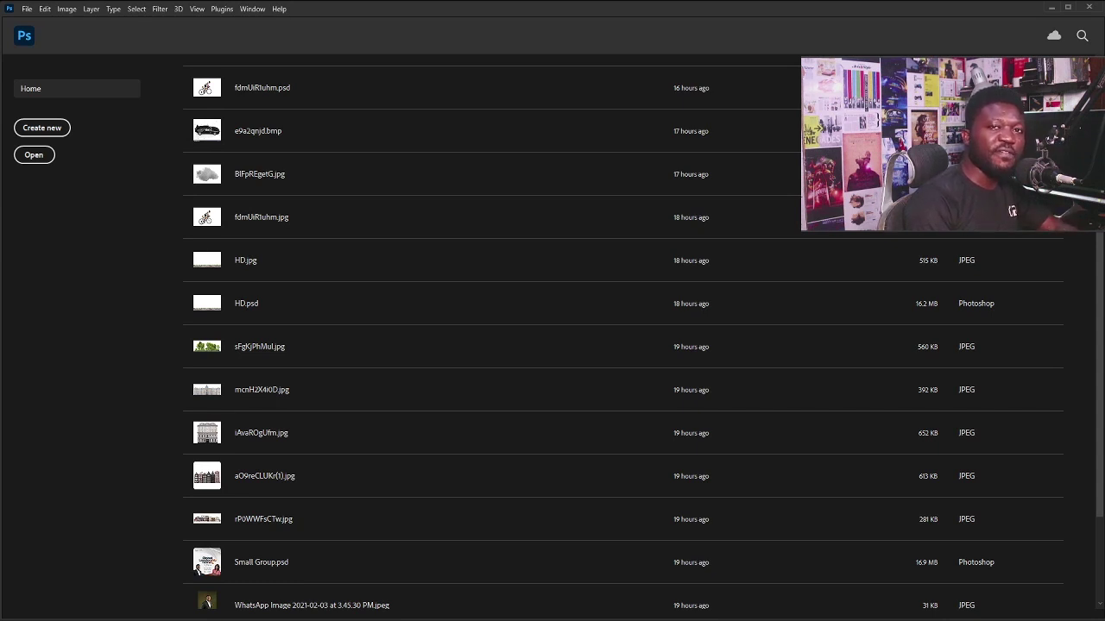
- Open HD.jpg and resize the image to 1920 × 1920 pixels without keeping its proportions
{"action": "left_click_drag", "start_coordinate": [466, 259], "coordinate": [467, 45]}
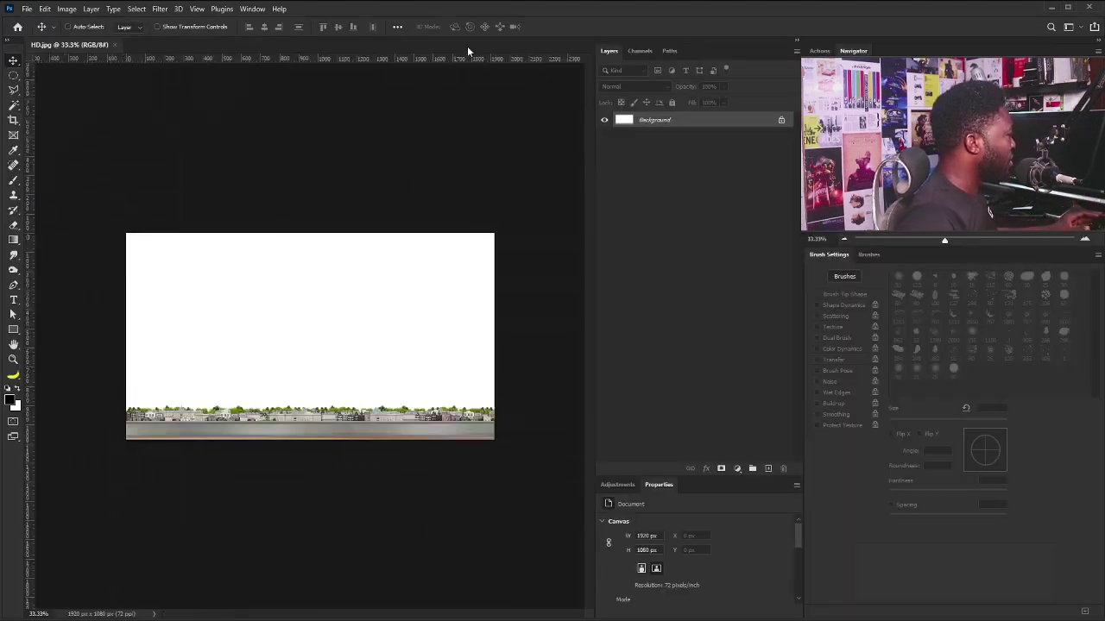
{"action": "left_click", "coordinate": [70, 9]}
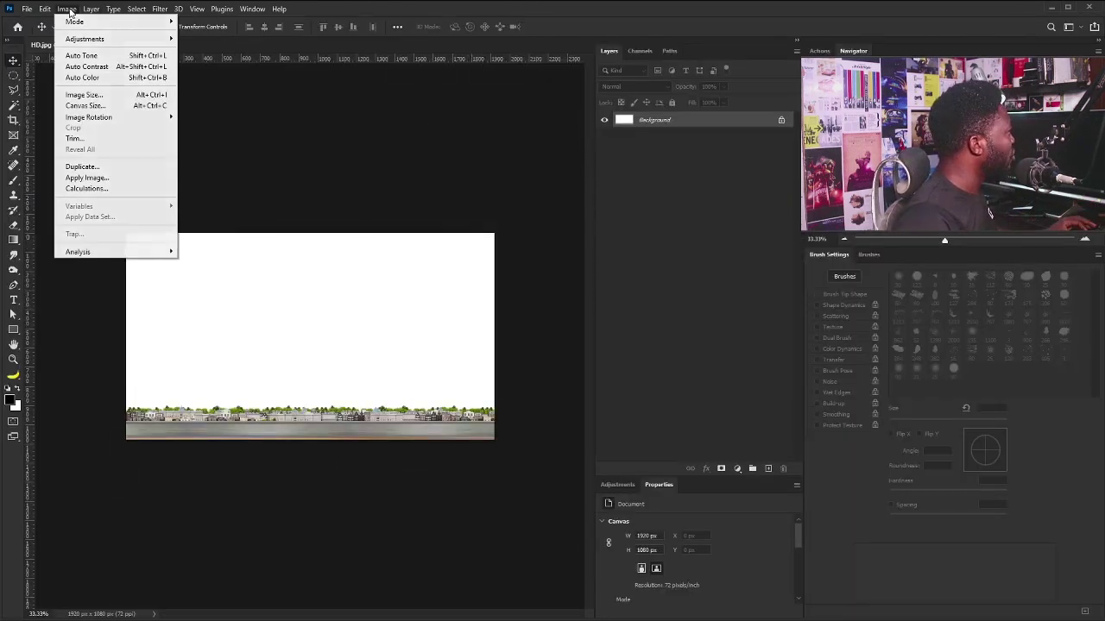
{"action": "left_click", "coordinate": [110, 97]}
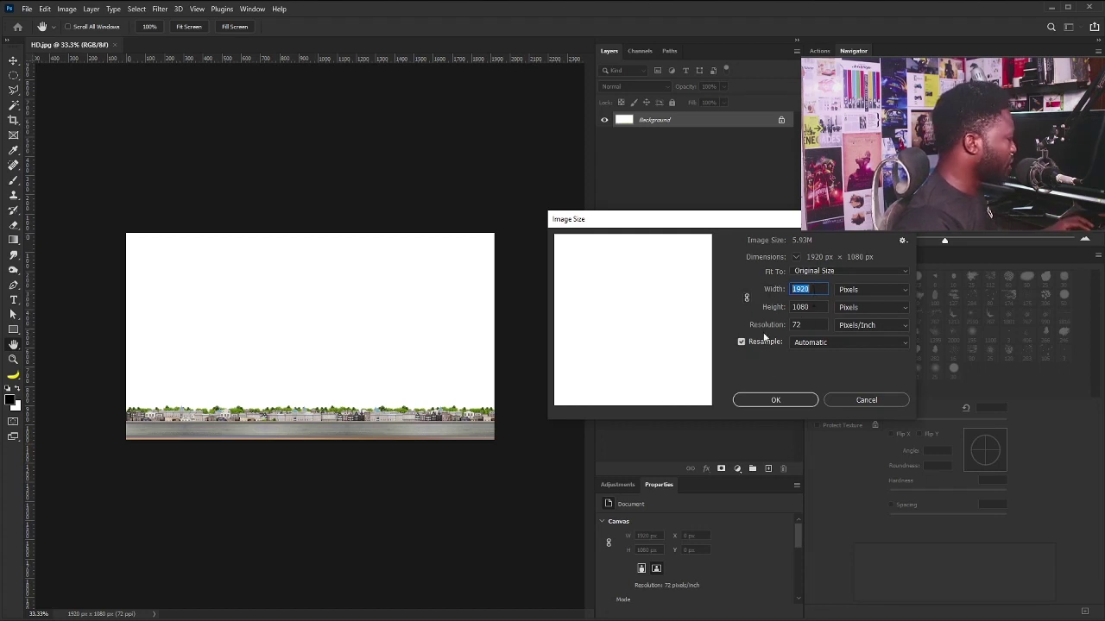
{"action": "key", "text": "Tab"}
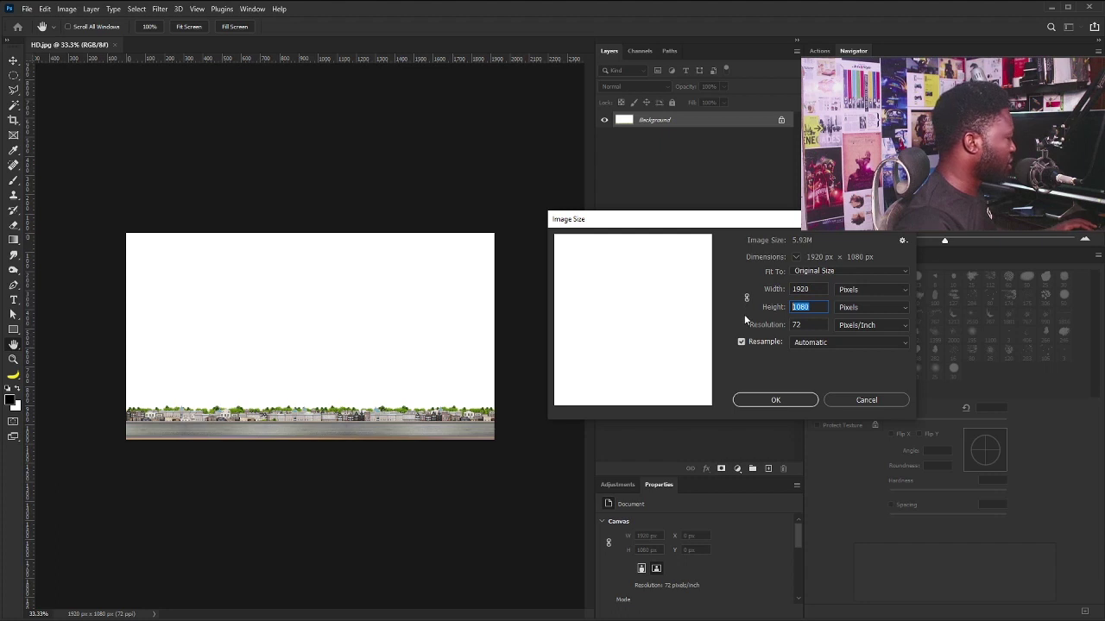
{"action": "type", "text": "1920"}
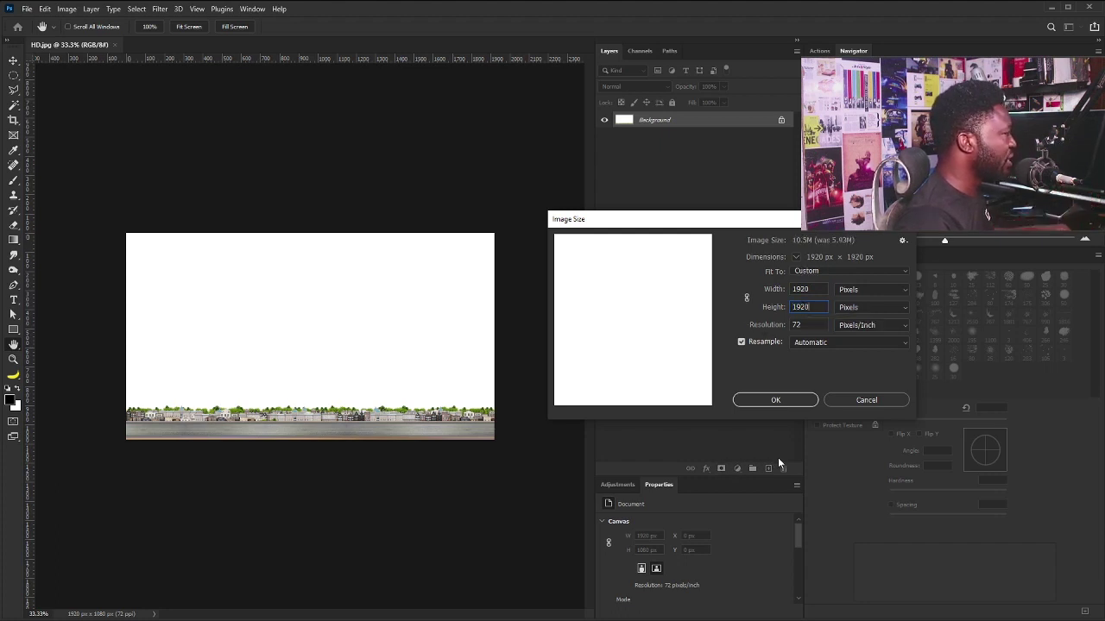
{"action": "left_click", "coordinate": [780, 401]}
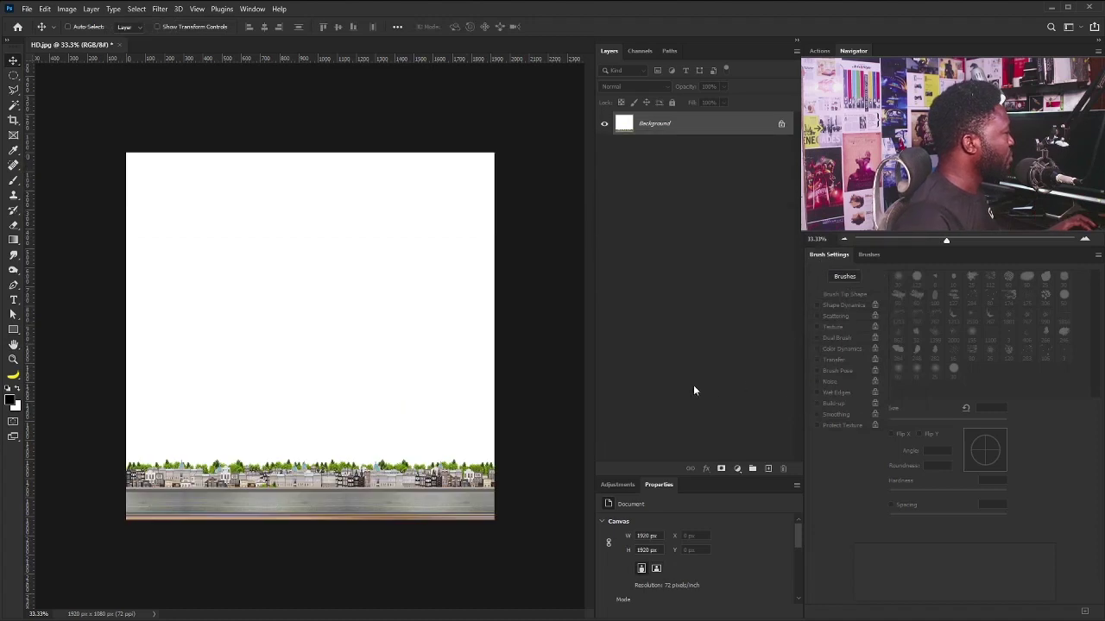
- Duplicate the Background layer and stretch the copy upward to about 4450 px tall, keeping its width and lower edge fixed
{"action": "key", "text": "ctrl+plus"}
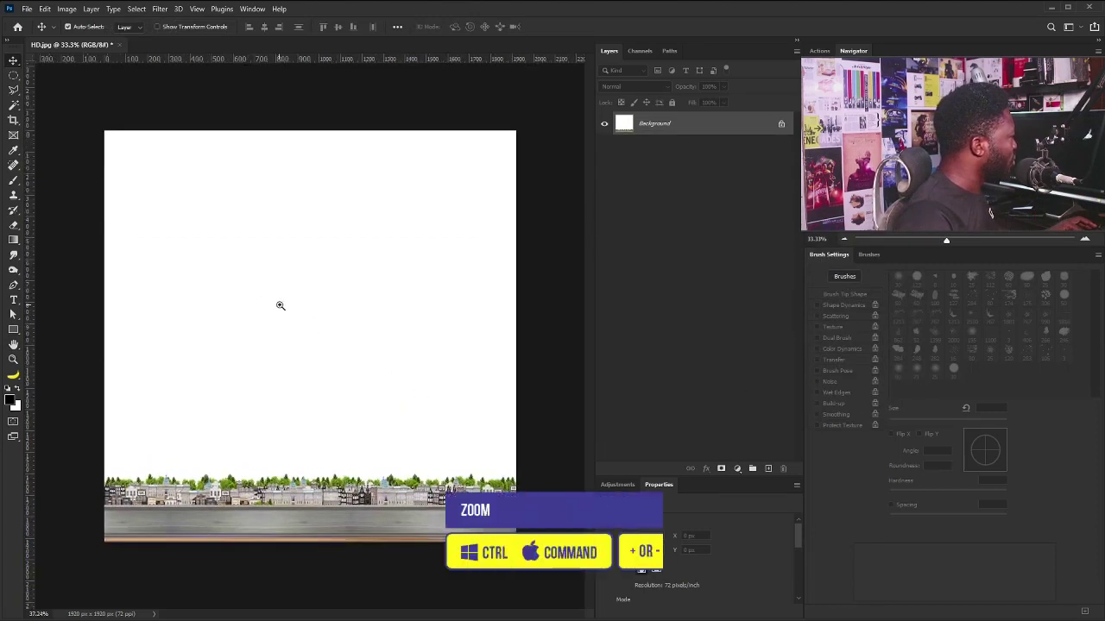
{"action": "left_click_drag", "start_coordinate": [703, 134], "coordinate": [768, 468]}
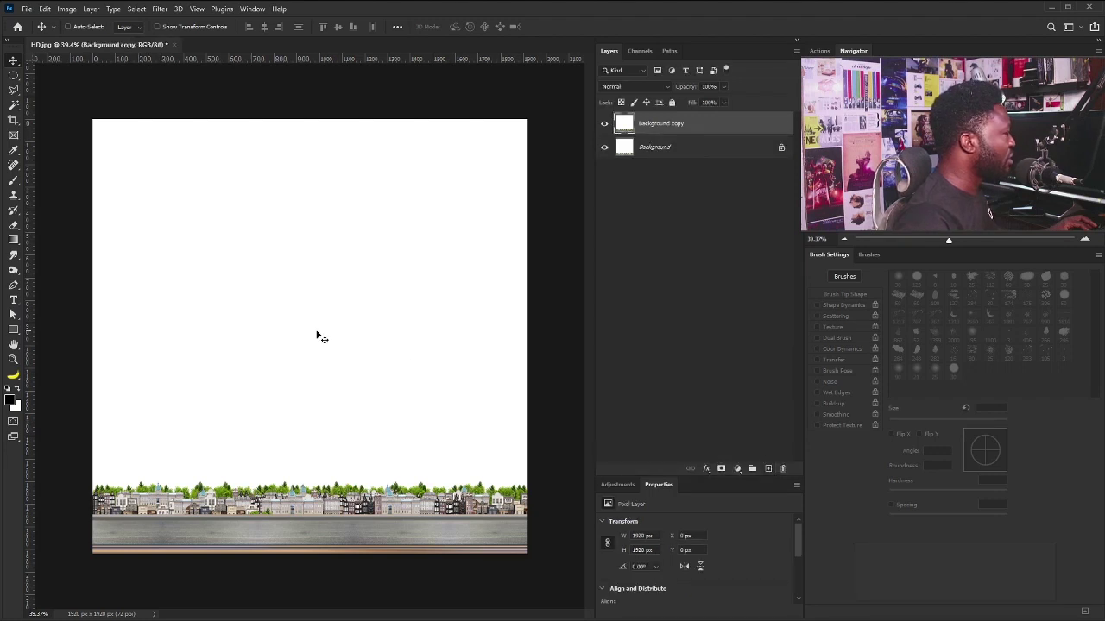
{"action": "key", "text": "ctrl+minus"}
{"action": "key", "text": "ctrl+minus"}
{"action": "key", "text": "ctrl+minus"}
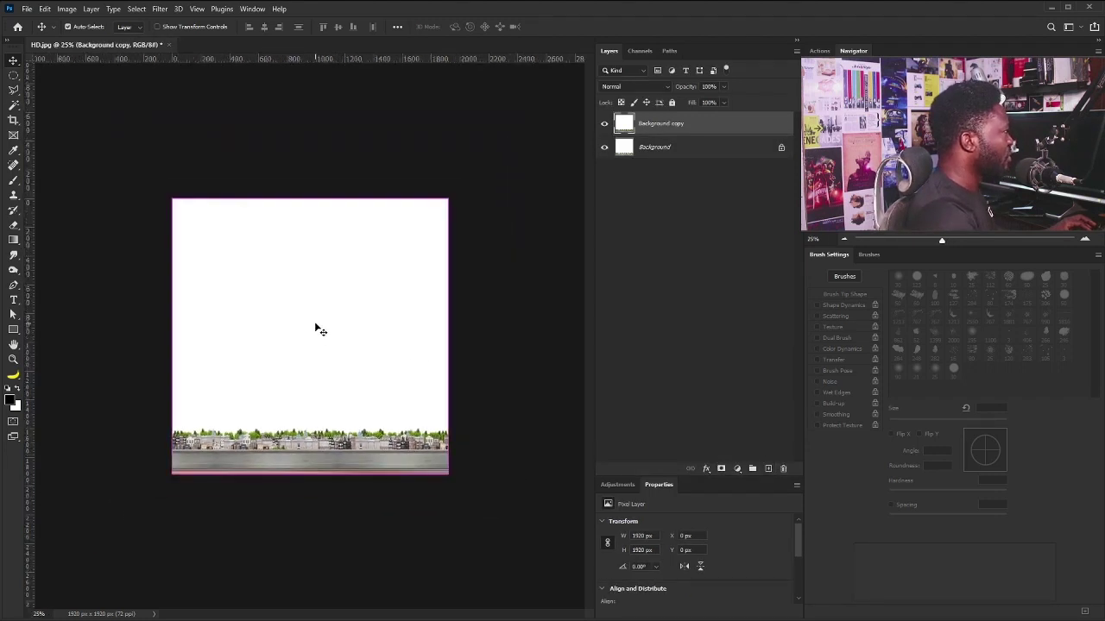
{"action": "key", "text": "ctrl"}
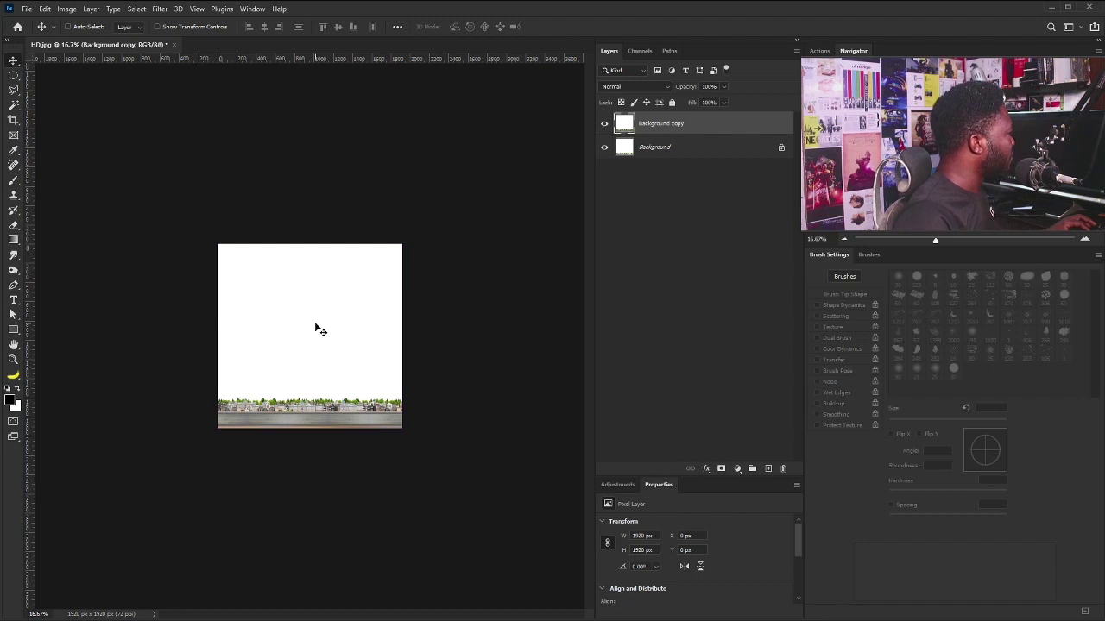
{"action": "key", "text": "ctrl+t"}
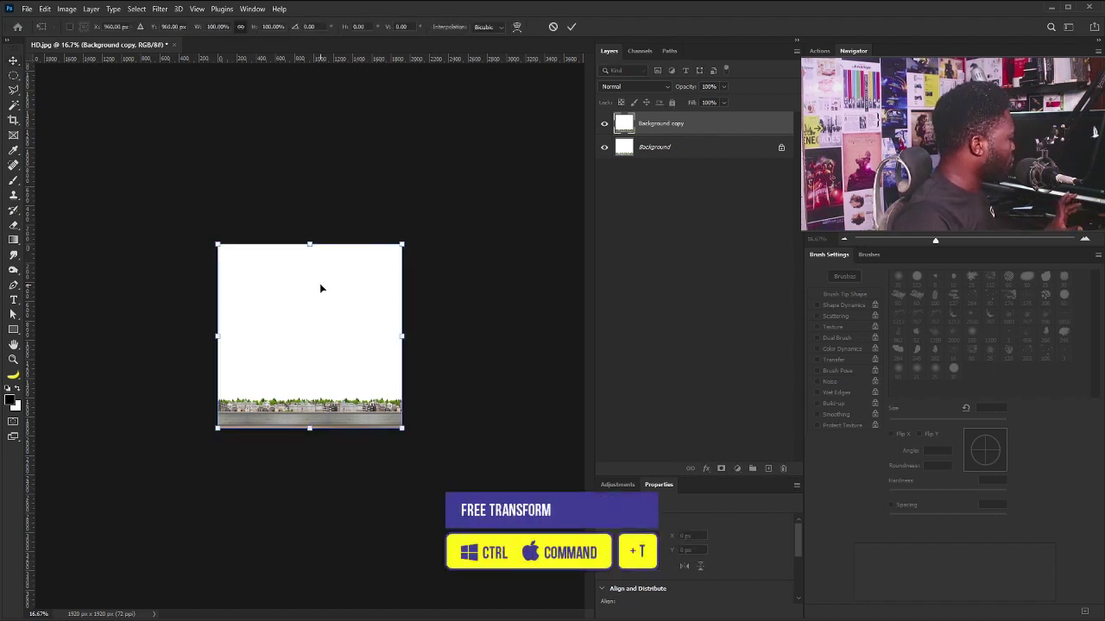
{"action": "left_click_drag", "start_coordinate": [310, 244], "coordinate": [369, 10]}
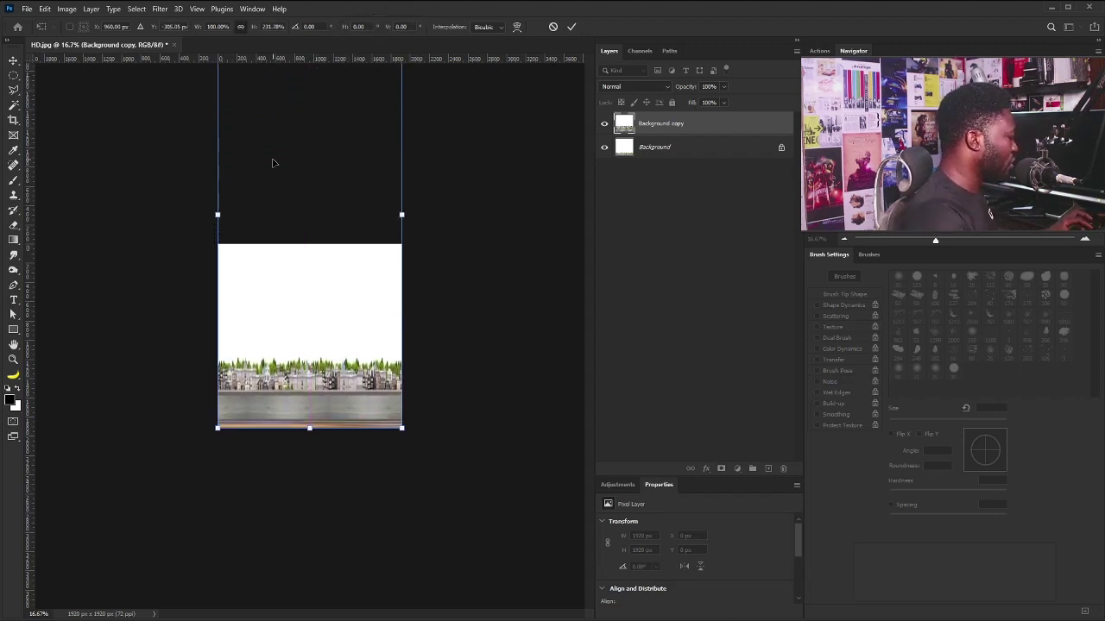
{"action": "key", "text": "ctrl+minus"}
{"action": "scroll", "coordinate": [357, 363], "scroll_direction": "up", "scroll_amount": 3}
{"action": "key", "text": "Return"}
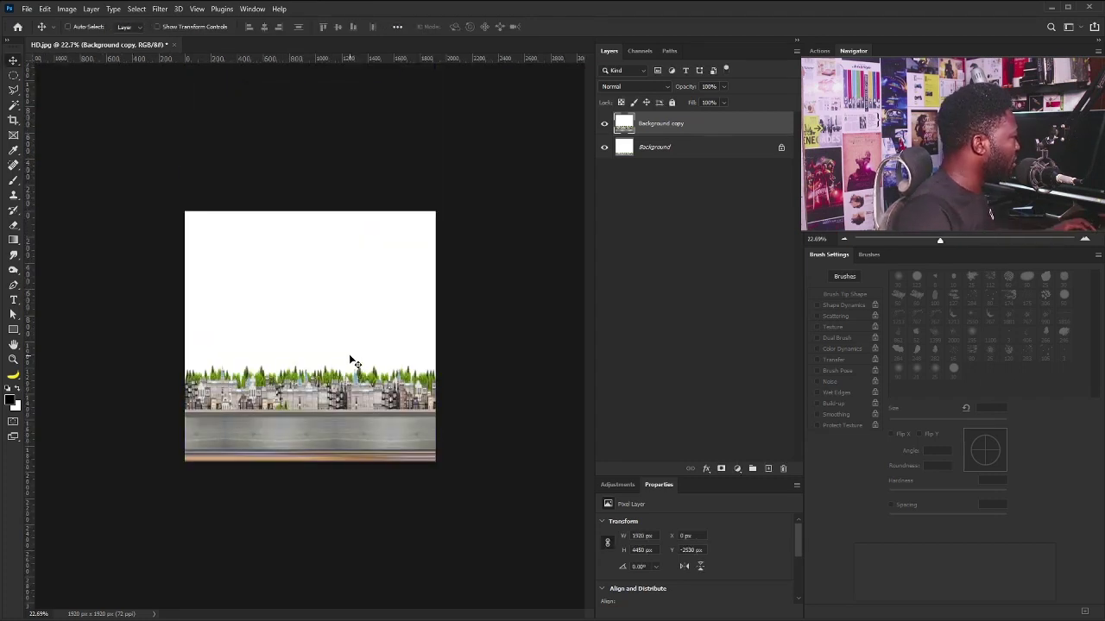
- Select the whole canvas area with the Rectangular Marquee tool and copy it from the stretched layer to a new layer
{"action": "left_click", "coordinate": [13, 75]}
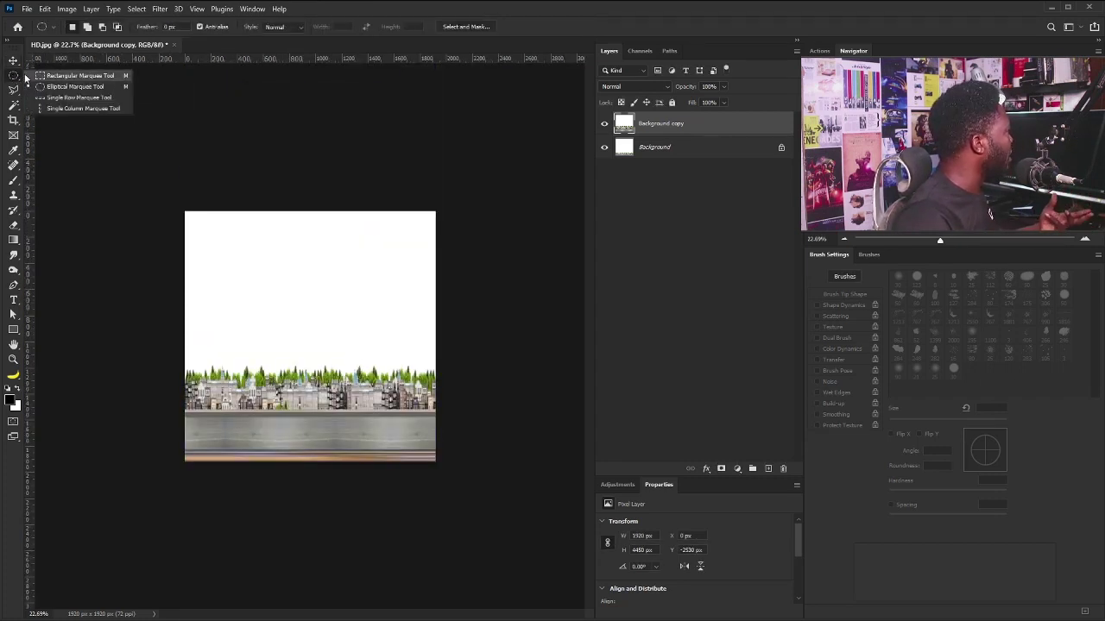
{"action": "left_click", "coordinate": [78, 76]}
{"action": "left_click_drag", "start_coordinate": [185, 211], "coordinate": [451, 466]}
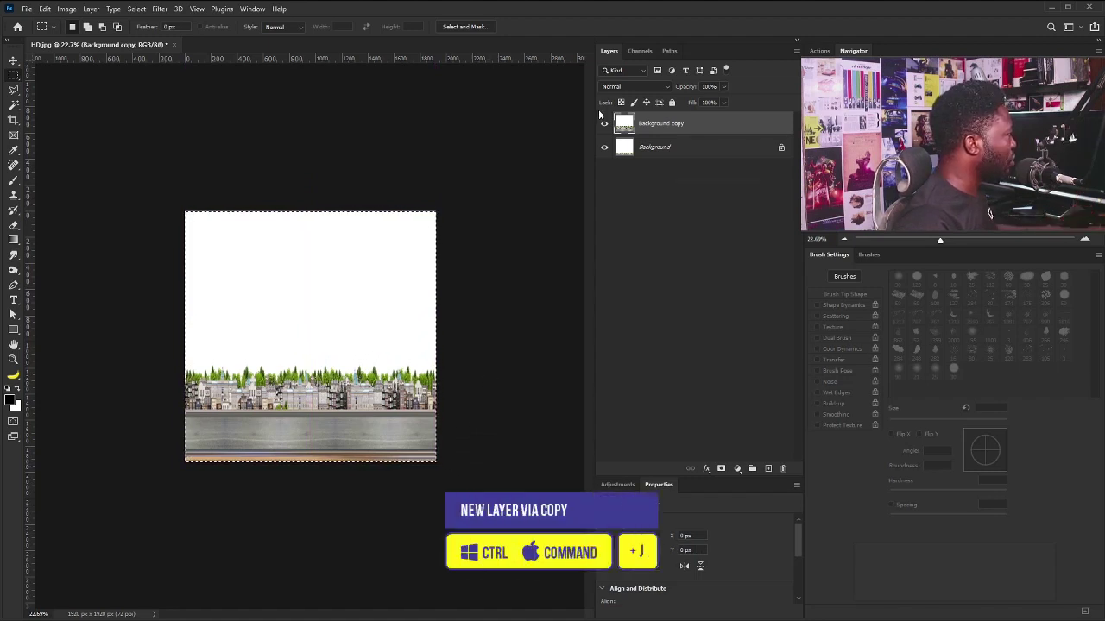
{"action": "key", "text": "ctrl+j"}
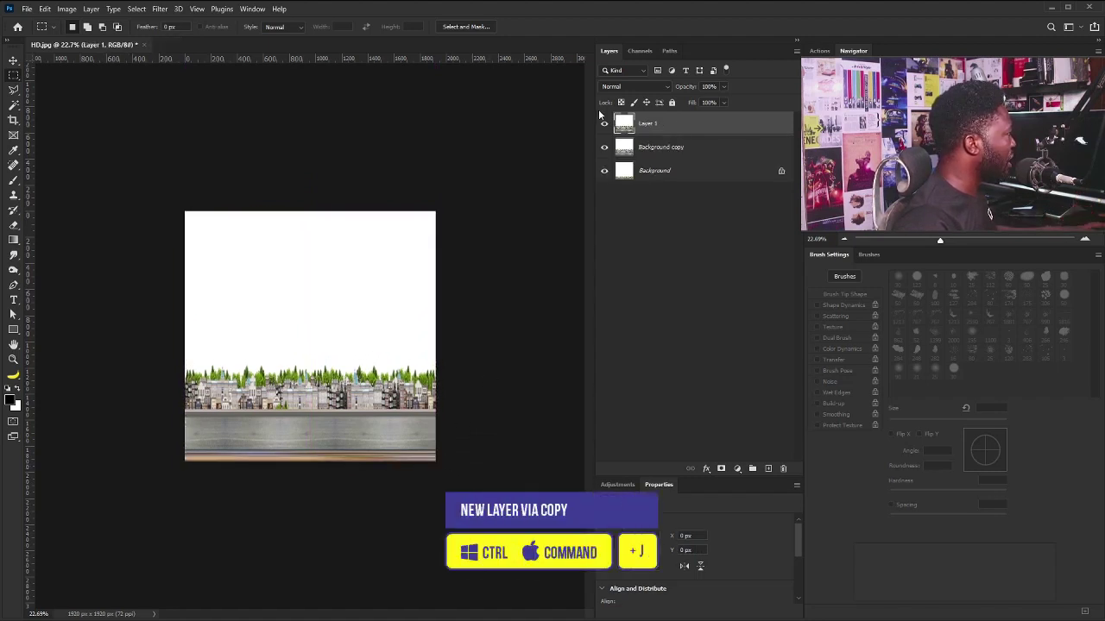
- Apply the Polar Coordinates distortion to Layer 1 with the Rectangular to Polar option
{"action": "left_click", "coordinate": [159, 10]}
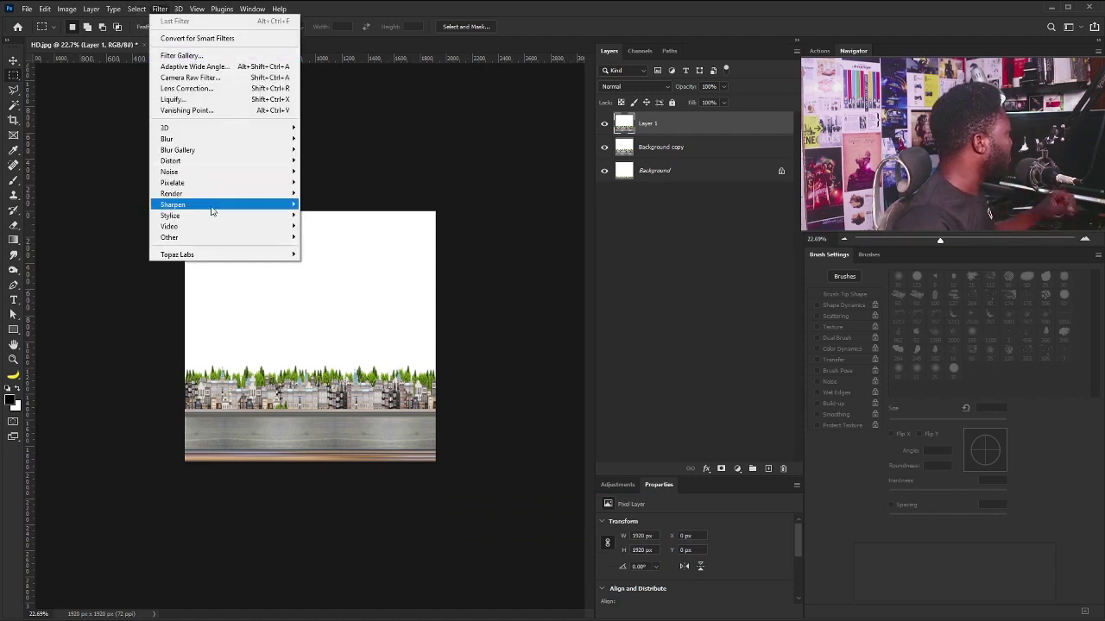
{"action": "mouse_move", "coordinate": [220, 163]}
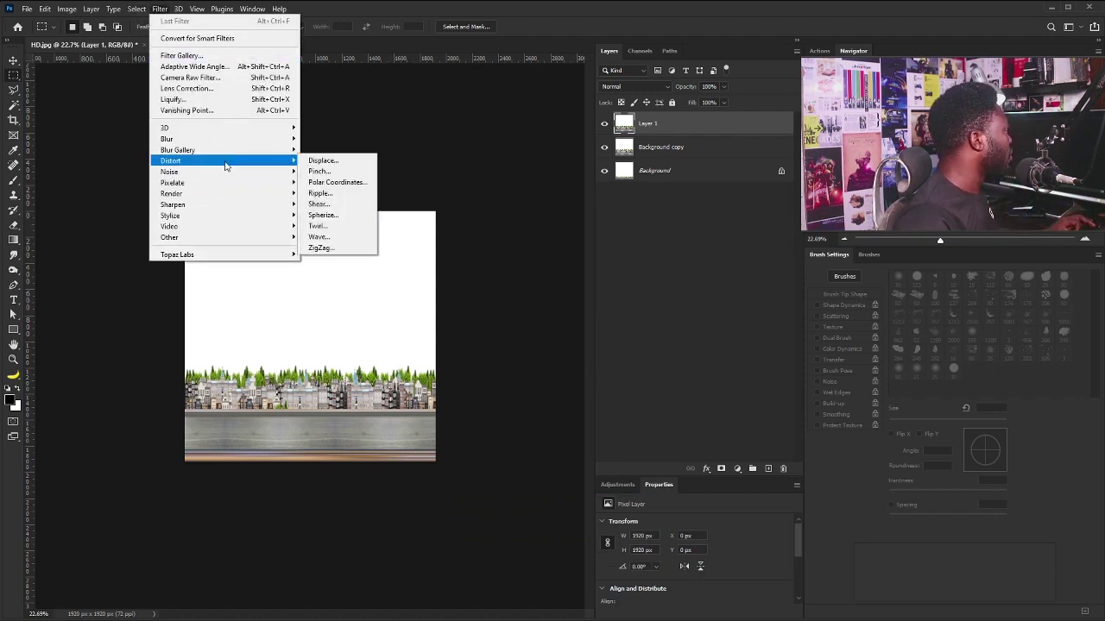
{"action": "left_click", "coordinate": [359, 183]}
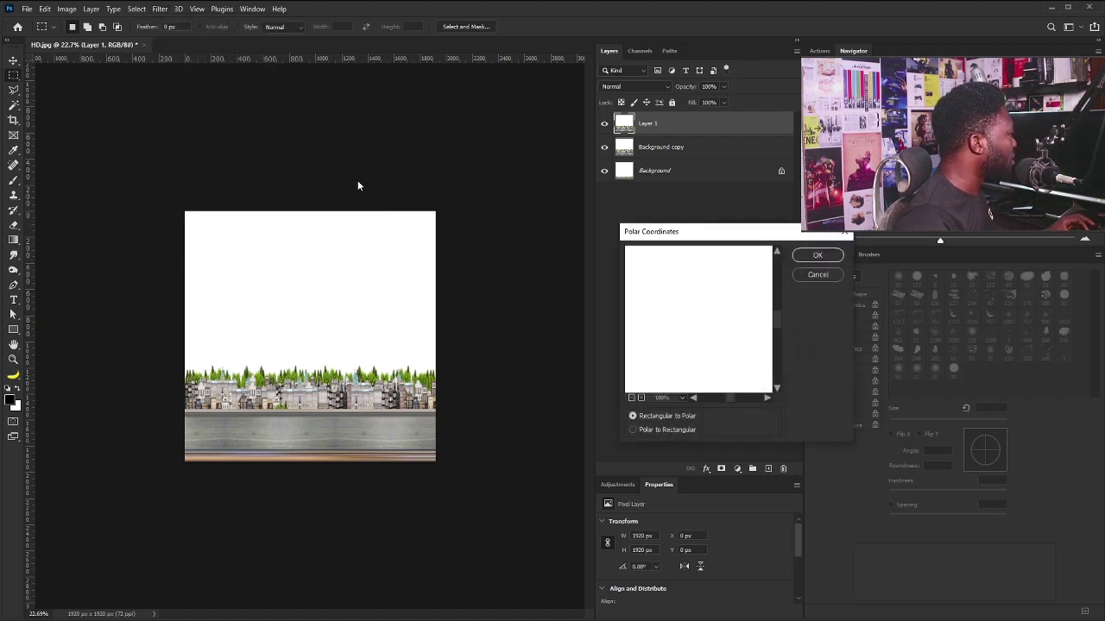
{"action": "left_click_drag", "start_coordinate": [736, 241], "coordinate": [619, 264]}
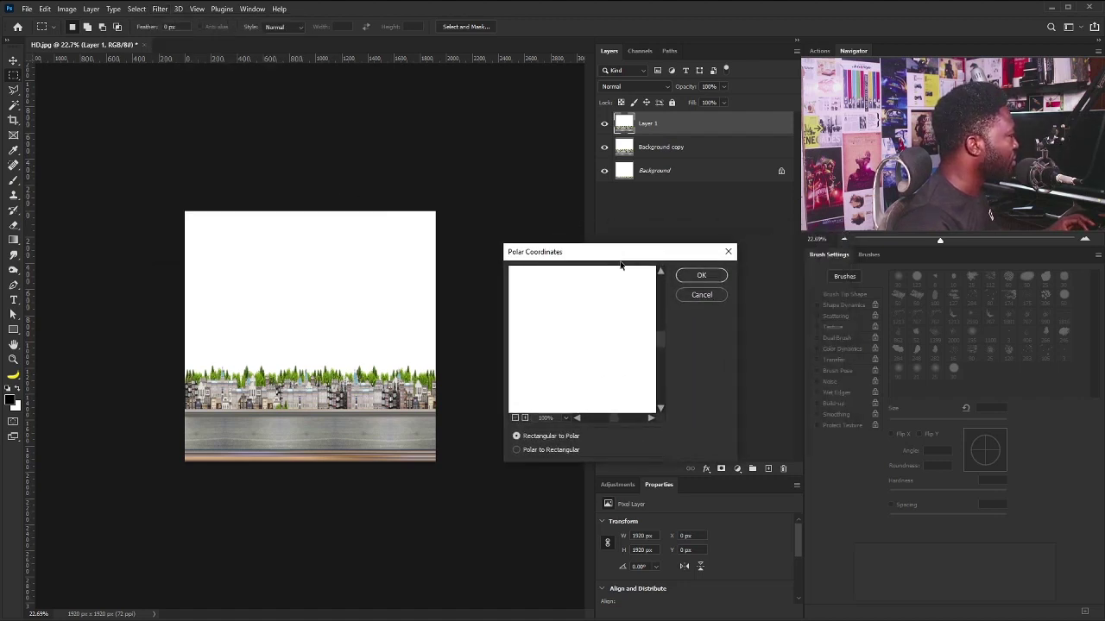
{"action": "left_click", "coordinate": [516, 419]}
{"action": "left_click", "coordinate": [516, 419]}
{"action": "left_click", "coordinate": [516, 419]}
{"action": "left_click", "coordinate": [516, 418]}
{"action": "left_click", "coordinate": [516, 418]}
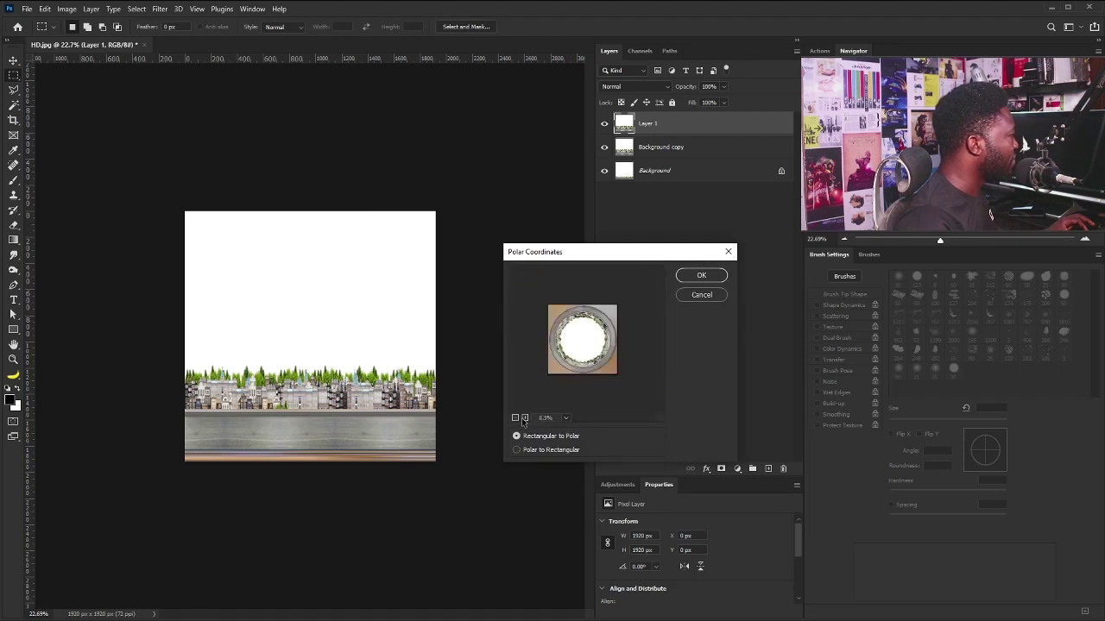
{"action": "left_click", "coordinate": [715, 275]}
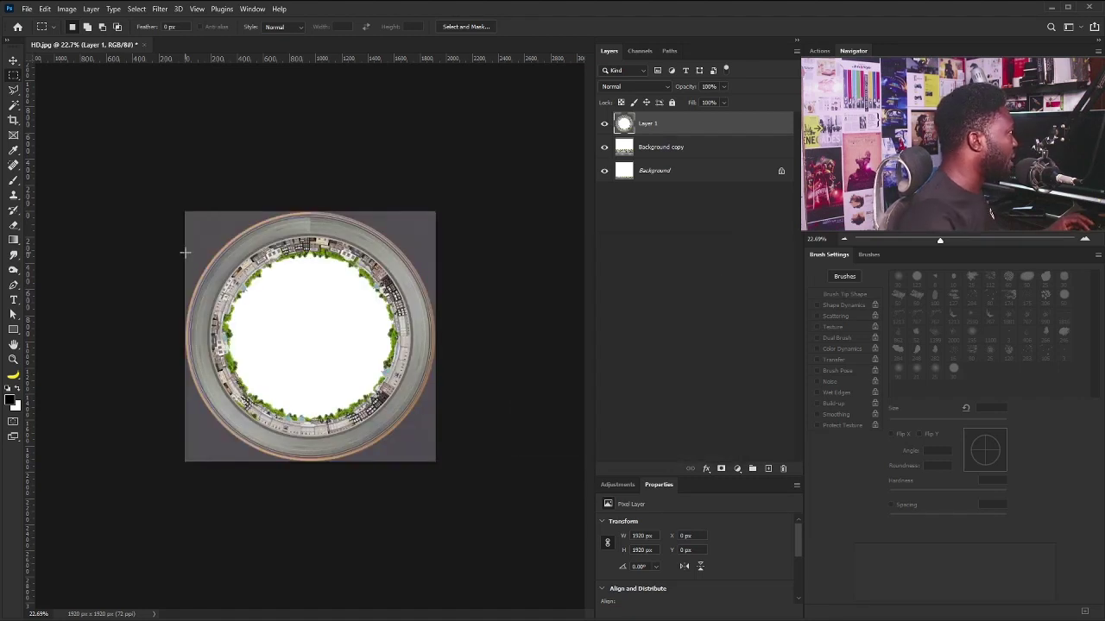
- Scale Layer 1 down proportionally about its center to about 1766 × 1766 px
{"action": "key", "text": "ctrl+t"}
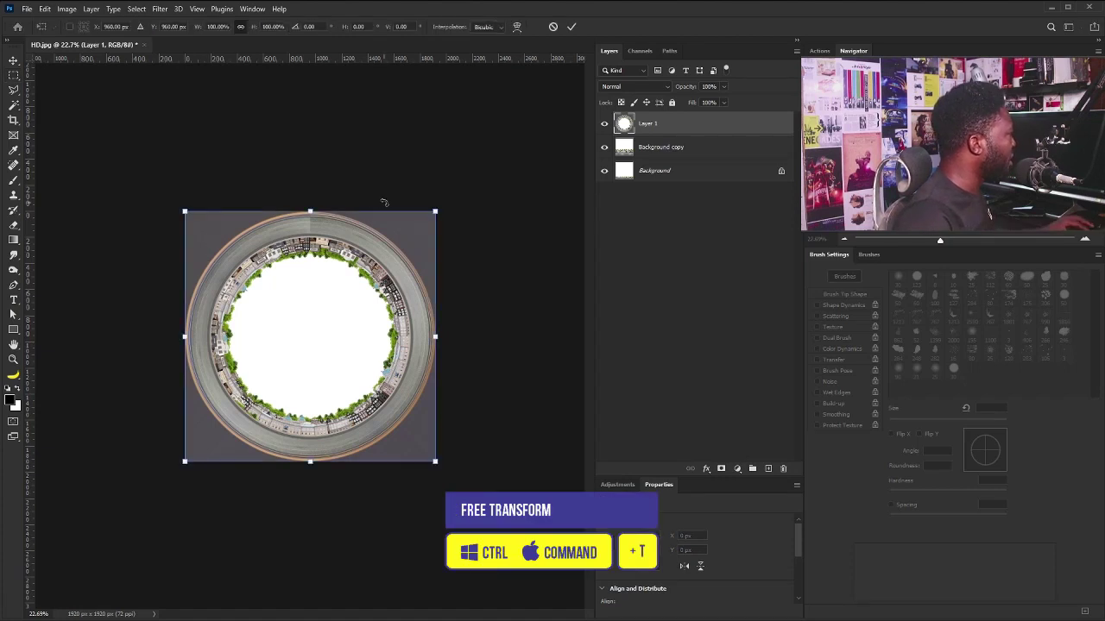
{"action": "mouse_move", "coordinate": [436, 210]}
{"action": "left_mouse_down"}
{"action": "mouse_move", "coordinate": [423, 221]}
{"action": "mouse_move", "coordinate": [435, 213]}
{"action": "left_mouse_up"}
{"action": "key", "text": "Return"}
- Copy a rectangular patch of about 196 × 138 px from the lowest part of the ring road to a new layer
{"action": "key", "text": "ctrl+plus"}
{"action": "key", "text": "ctrl+plus"}
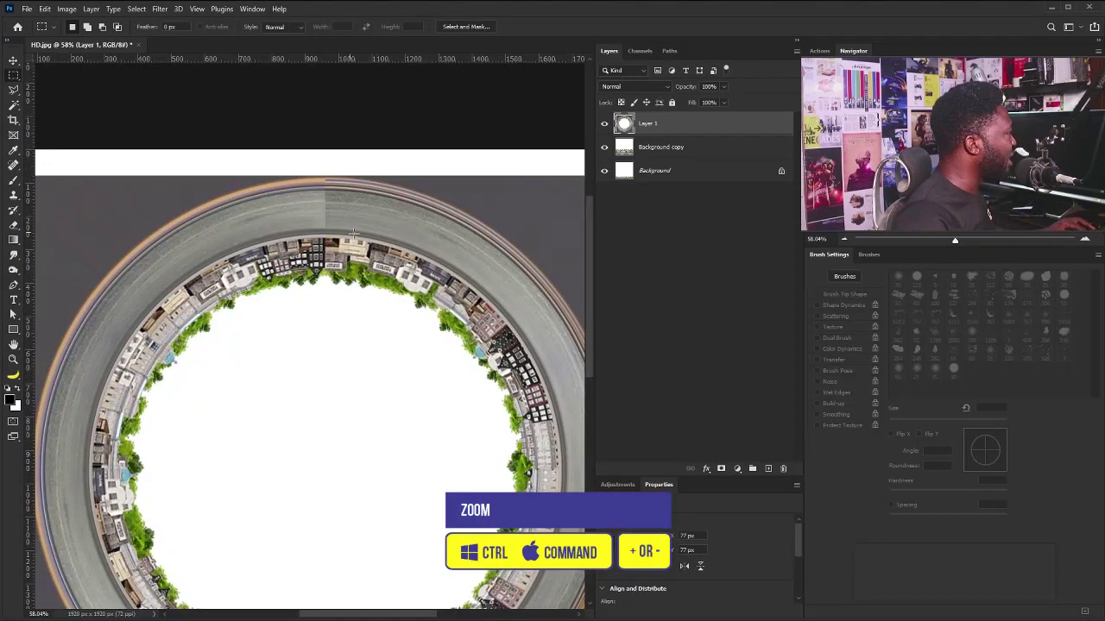
{"action": "scroll", "coordinate": [405, 204], "scroll_direction": "down", "scroll_amount": 3}
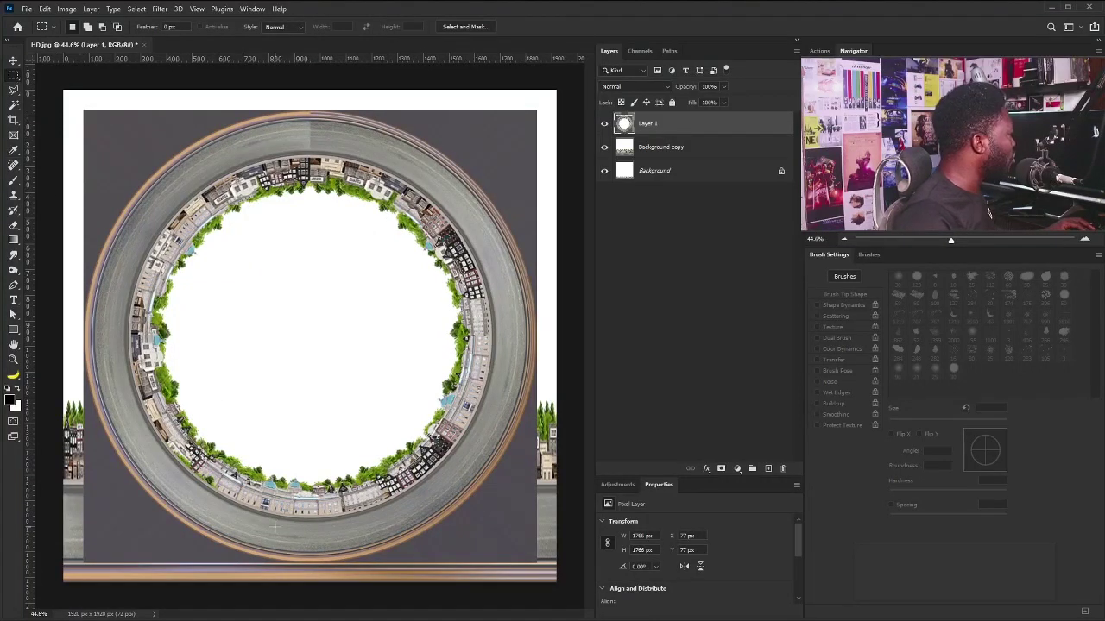
{"action": "left_click_drag", "start_coordinate": [280, 516], "coordinate": [333, 554]}
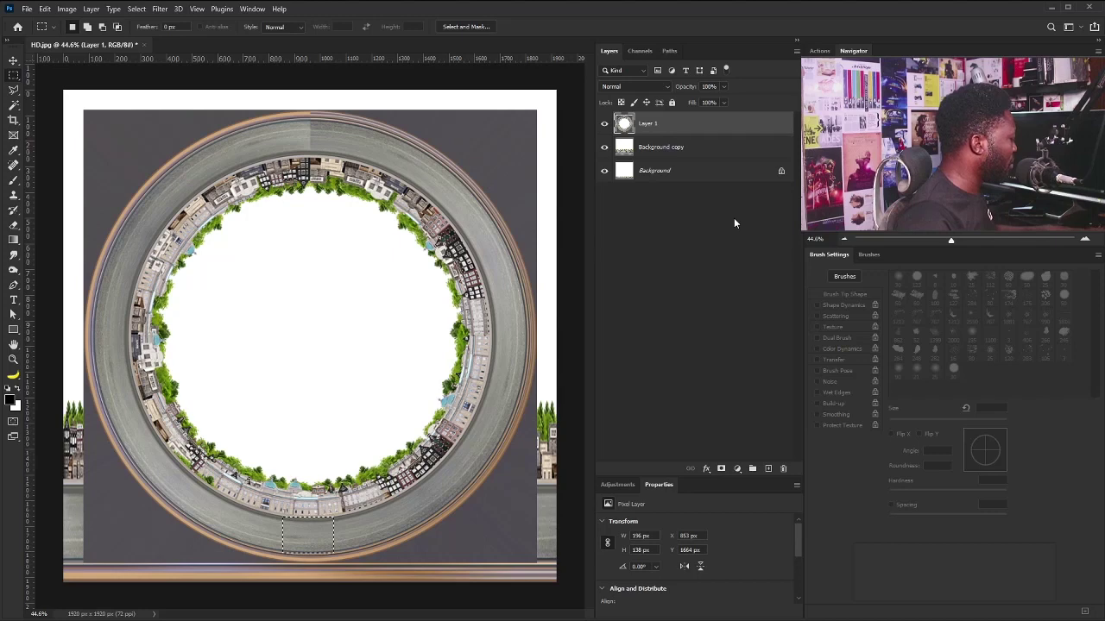
{"action": "key", "text": "ctrl+j"}
- Move the copied road patch over the seam at the top of the ring and rotate it 180°
{"action": "key", "text": "v"}
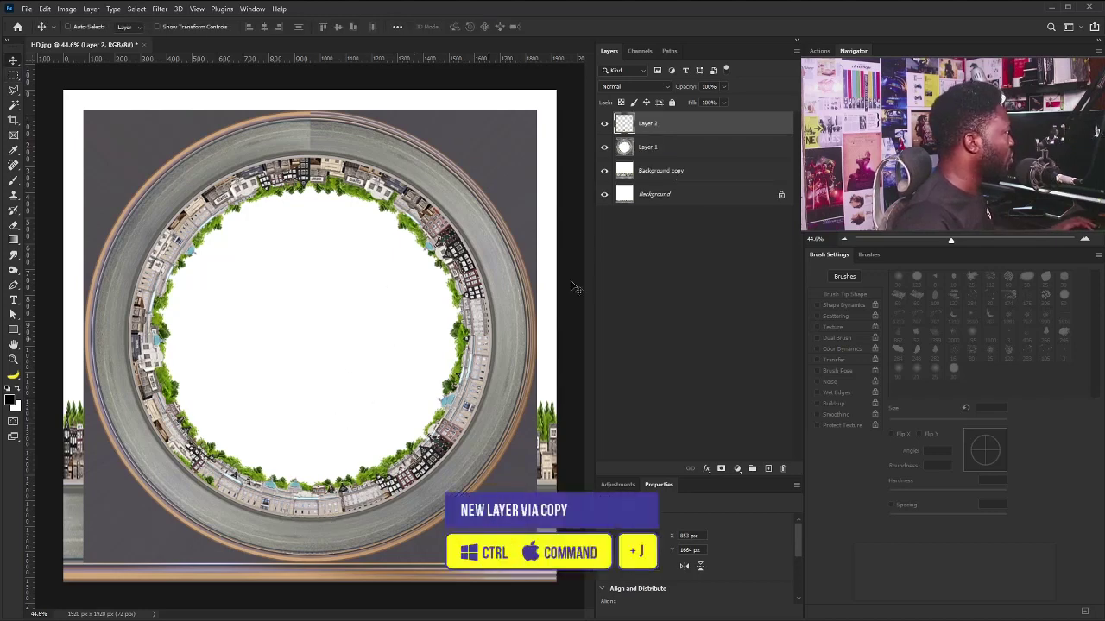
{"action": "left_click_drag", "start_coordinate": [310, 528], "coordinate": [317, 138]}
{"action": "key", "text": "ctrl"}
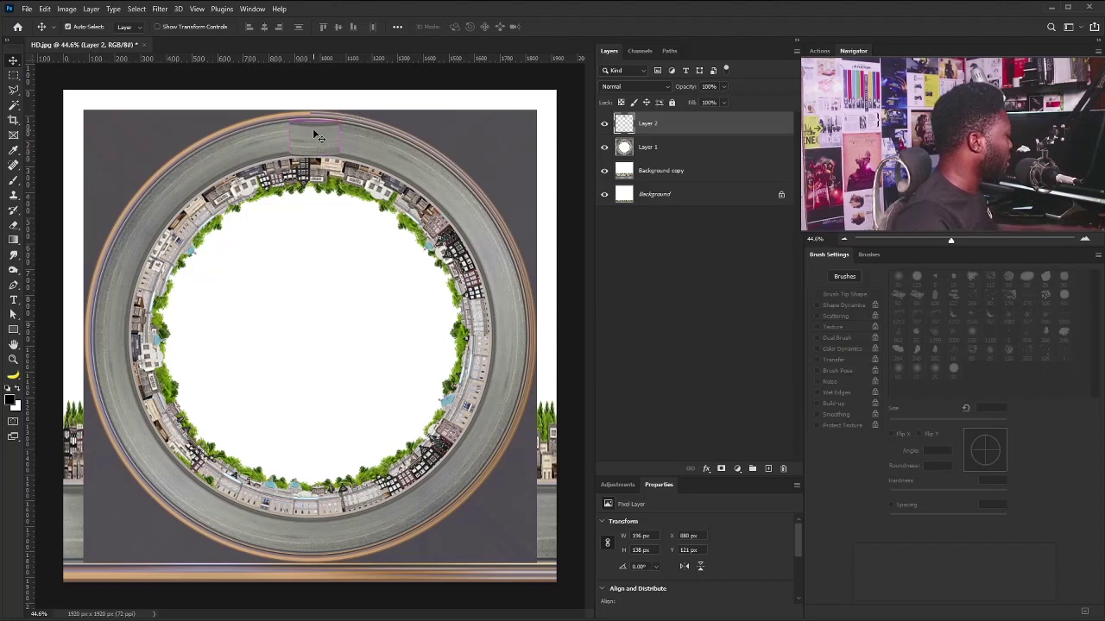
{"action": "key", "text": "ctrl+t"}
{"action": "right_click", "coordinate": [315, 133]}
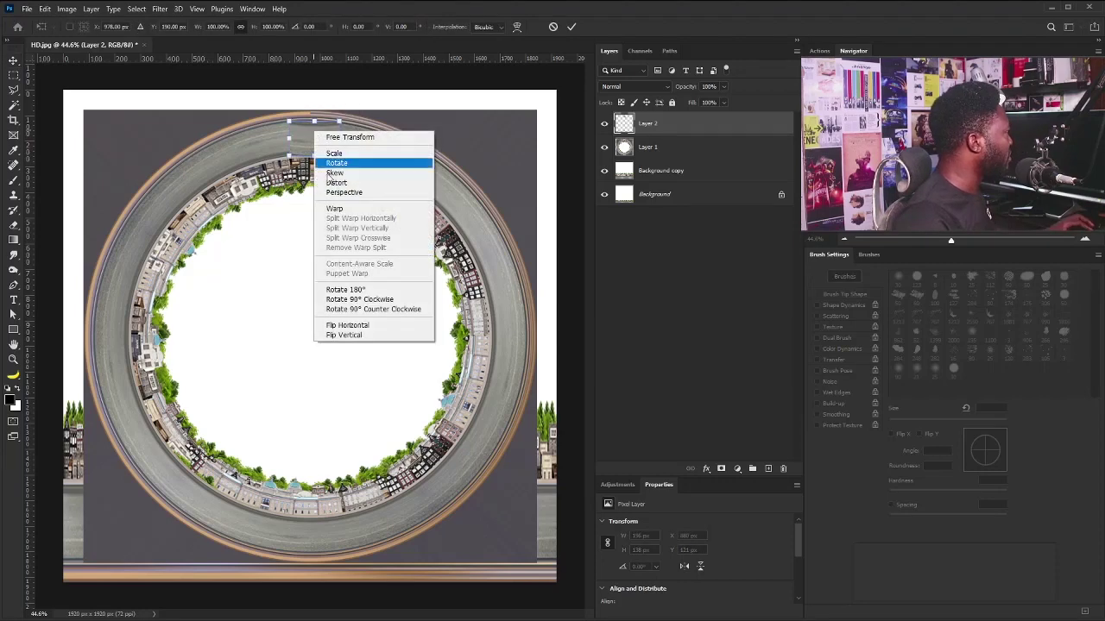
{"action": "left_click", "coordinate": [353, 292]}
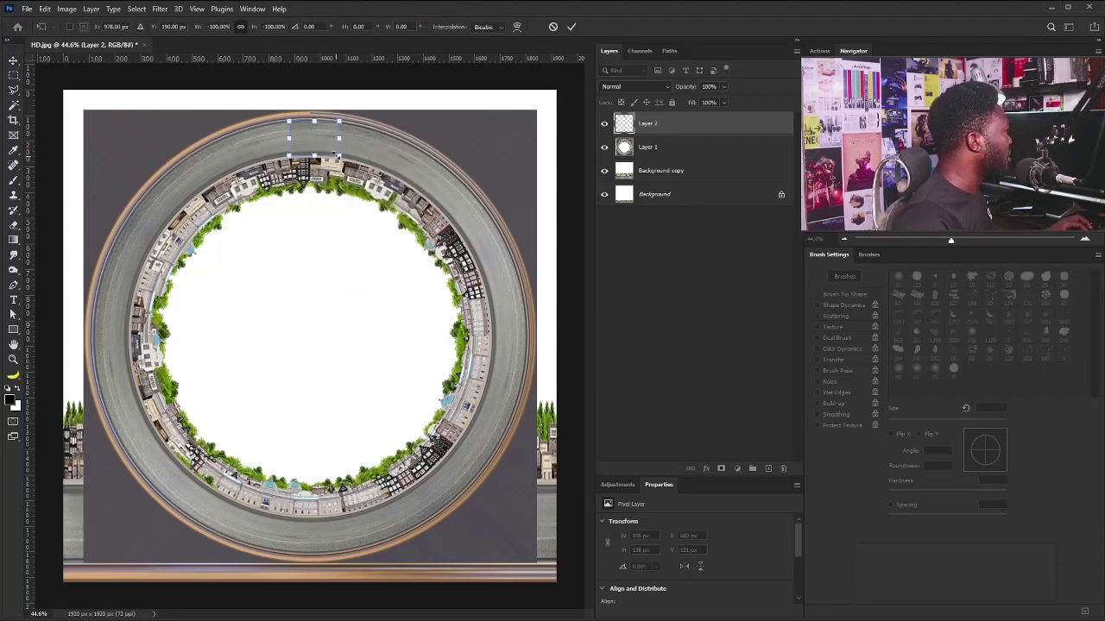
{"action": "key", "text": "Return"}
- Nudge the road patch vertically to Y 119 px so it lines up with the road, and add a layer mask to it
{"action": "scroll", "coordinate": [310, 142], "scroll_direction": "up", "scroll_amount": 5}
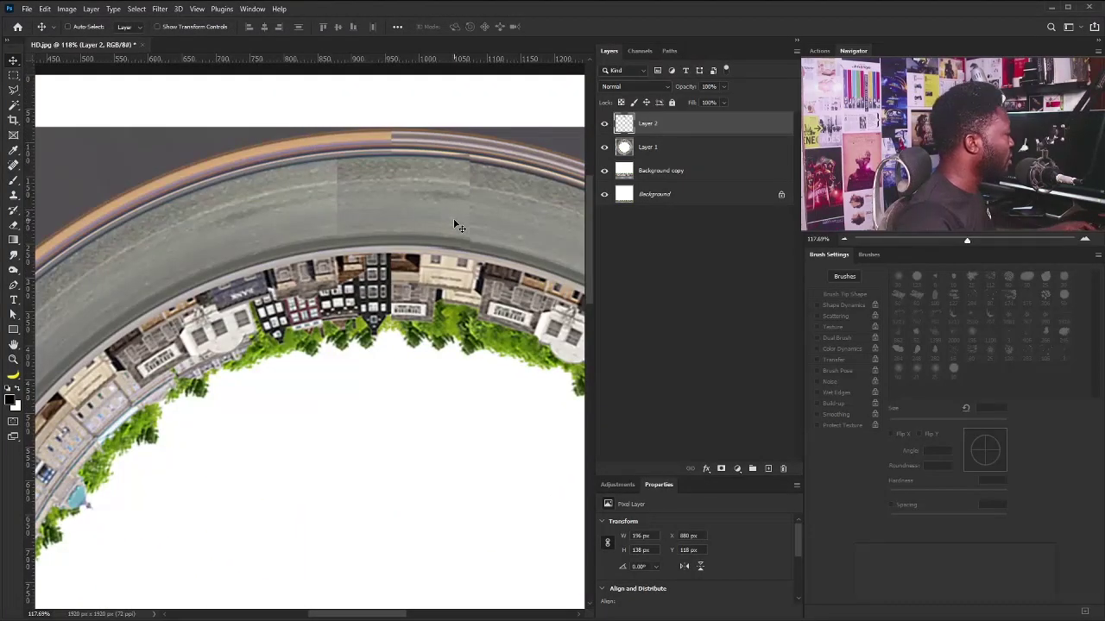
{"action": "key", "text": "Down"}
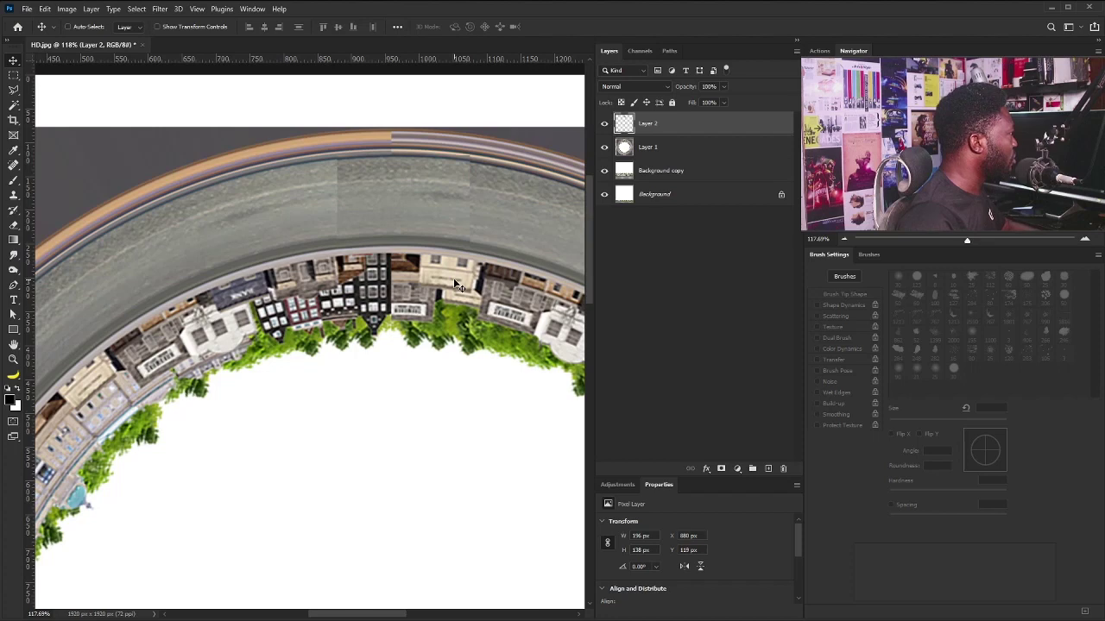
{"action": "key", "text": "Up"}
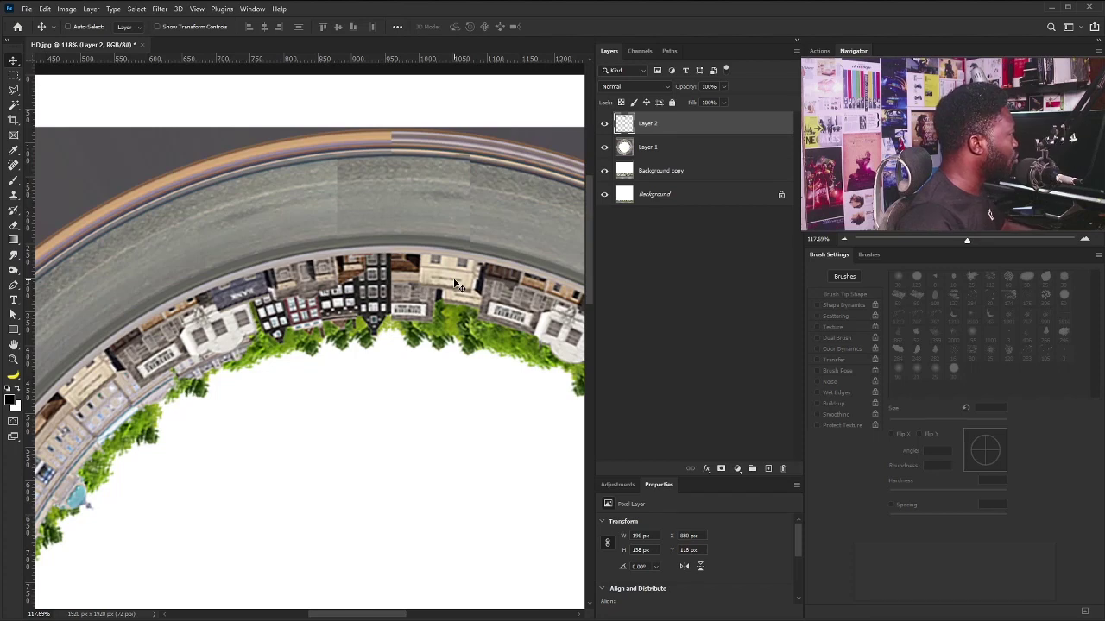
{"action": "key", "text": "Down"}
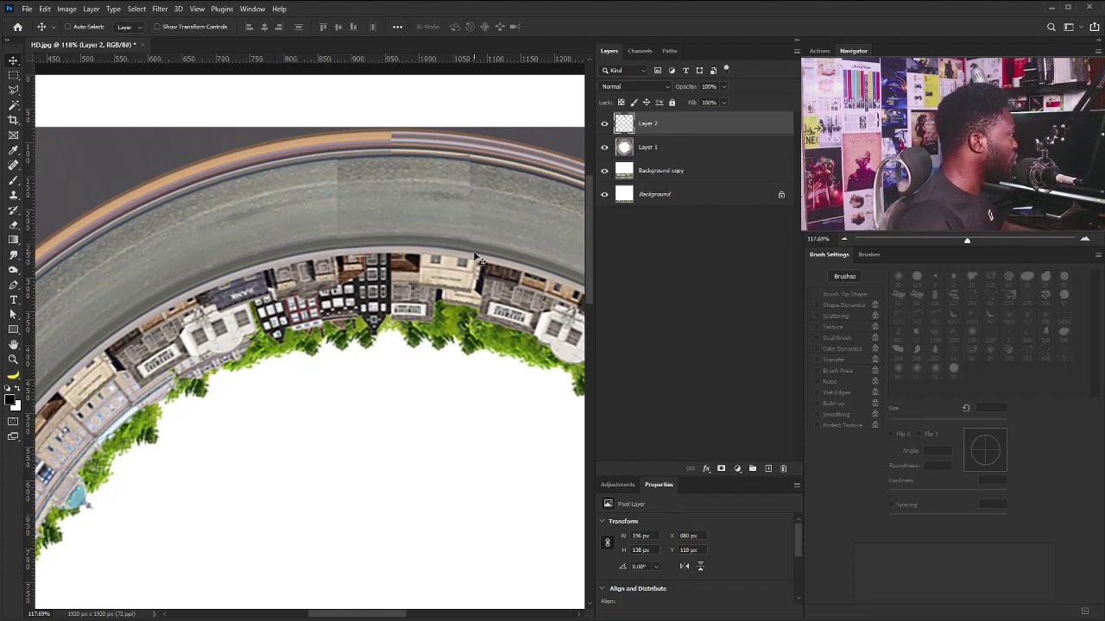
{"action": "left_click", "coordinate": [721, 469]}
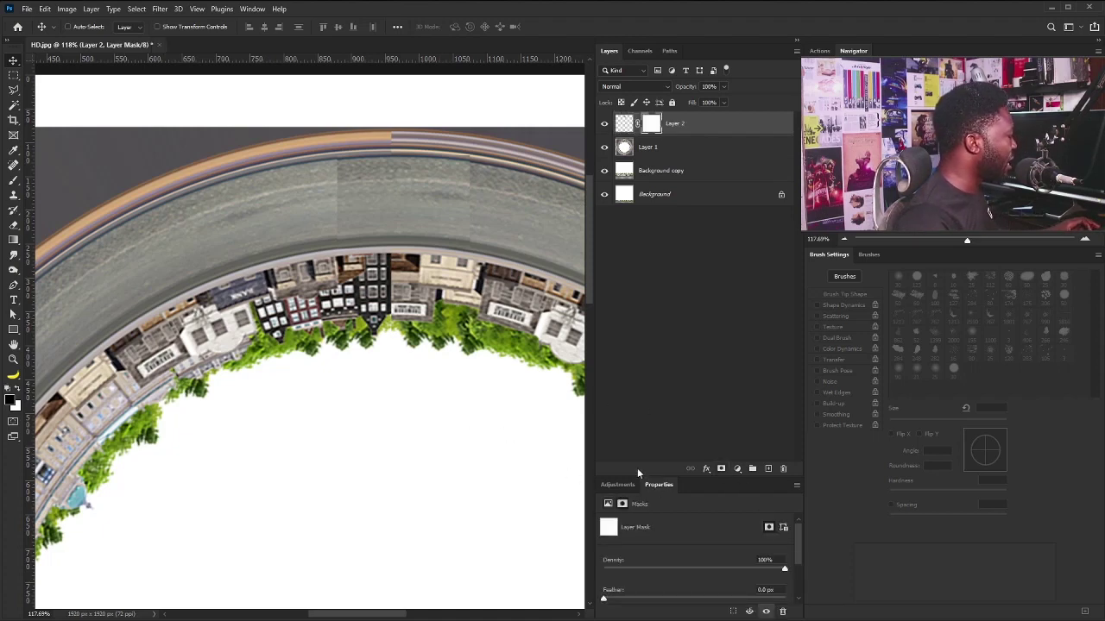
- Paint black on Layer 2's mask with a soft 70 px brush along the road patch's side edges to blend them in
{"action": "key", "text": "b"}
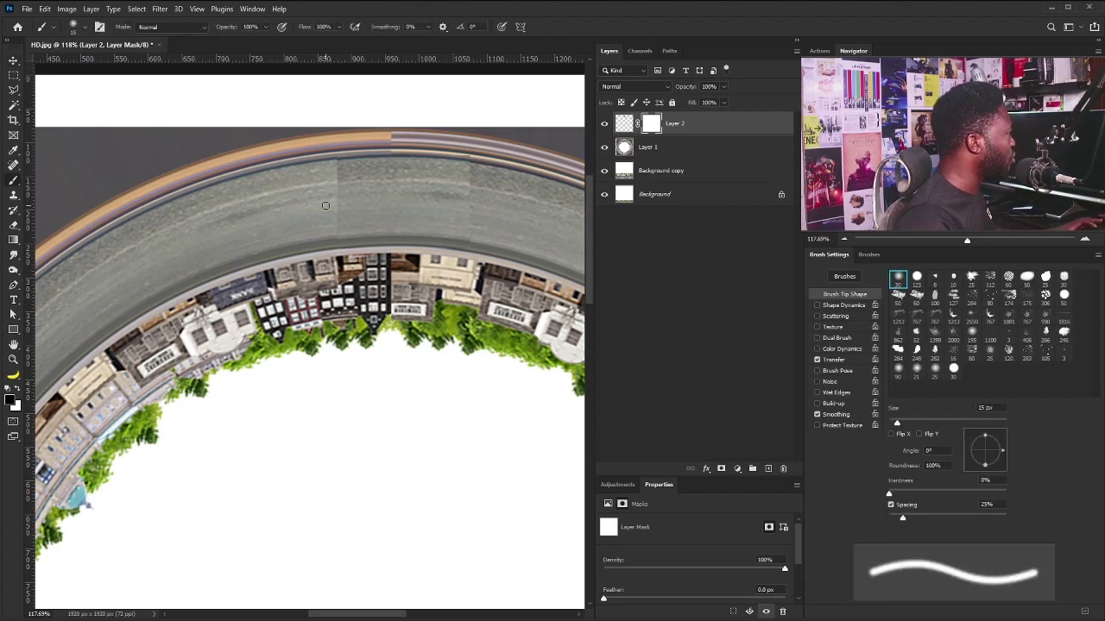
{"action": "key", "text": "bracketright"}
{"action": "key", "text": "bracketright"}
{"action": "key", "text": "bracketright"}
{"action": "key", "text": "bracketright"}
{"action": "key", "text": "bracketright"}
{"action": "key", "text": "bracketright"}
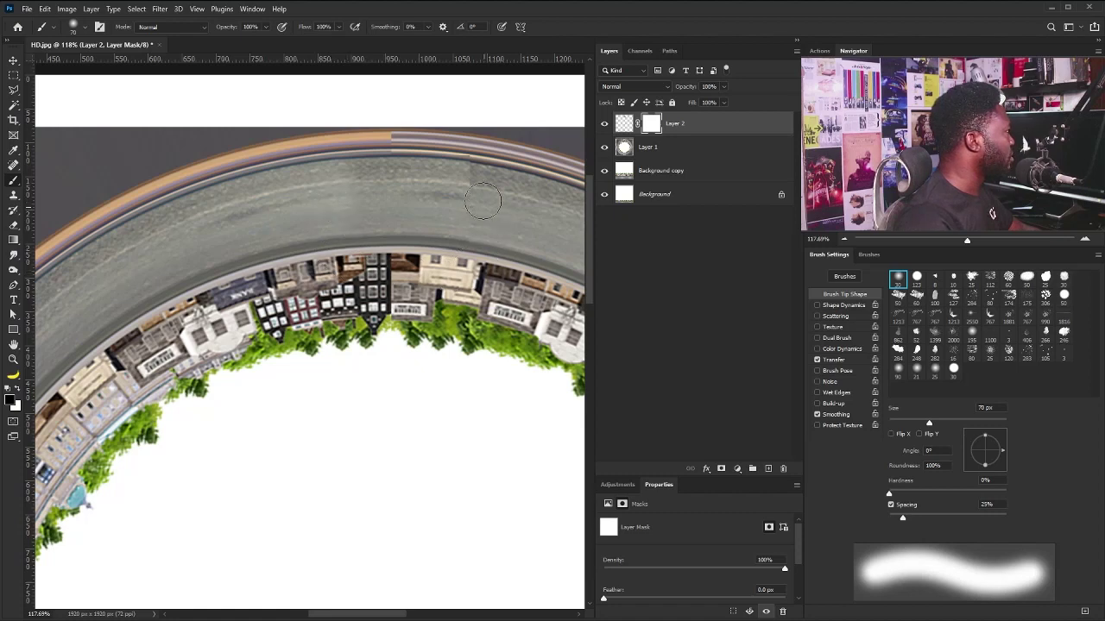
{"action": "mouse_move", "coordinate": [455, 136]}
{"action": "left_mouse_down"}
{"action": "mouse_move", "coordinate": [372, 118]}
{"action": "mouse_move", "coordinate": [464, 127]}
{"action": "left_mouse_up"}
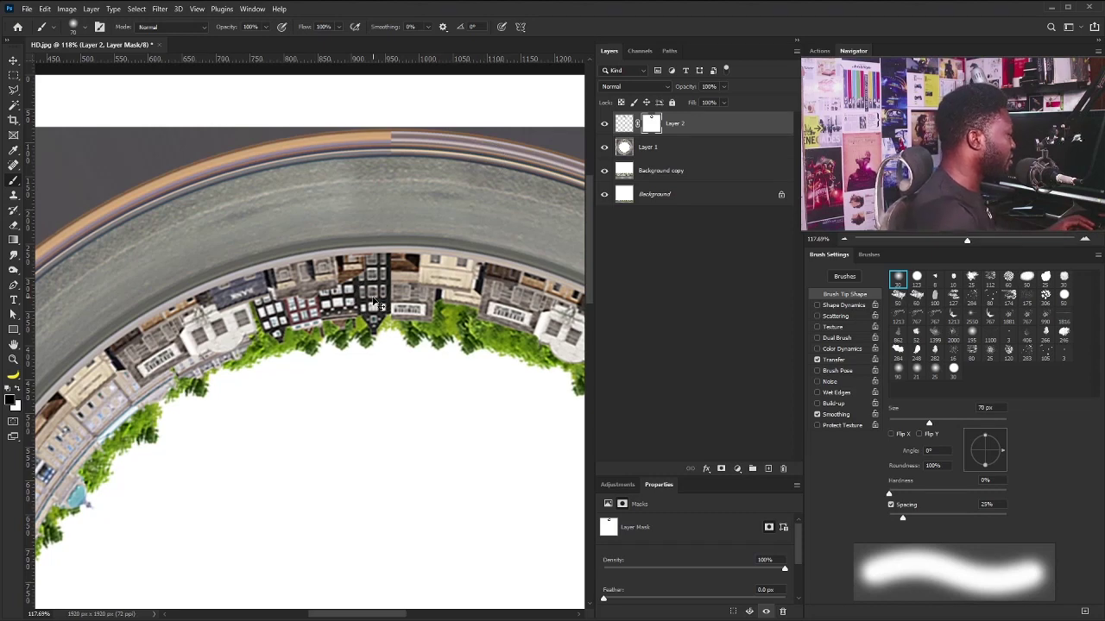
- Merge Layer 1 and the masked road patch on Layer 2 into a single layer
{"action": "key", "text": "ctrl+0"}
{"action": "left_click", "coordinate": [684, 148]}
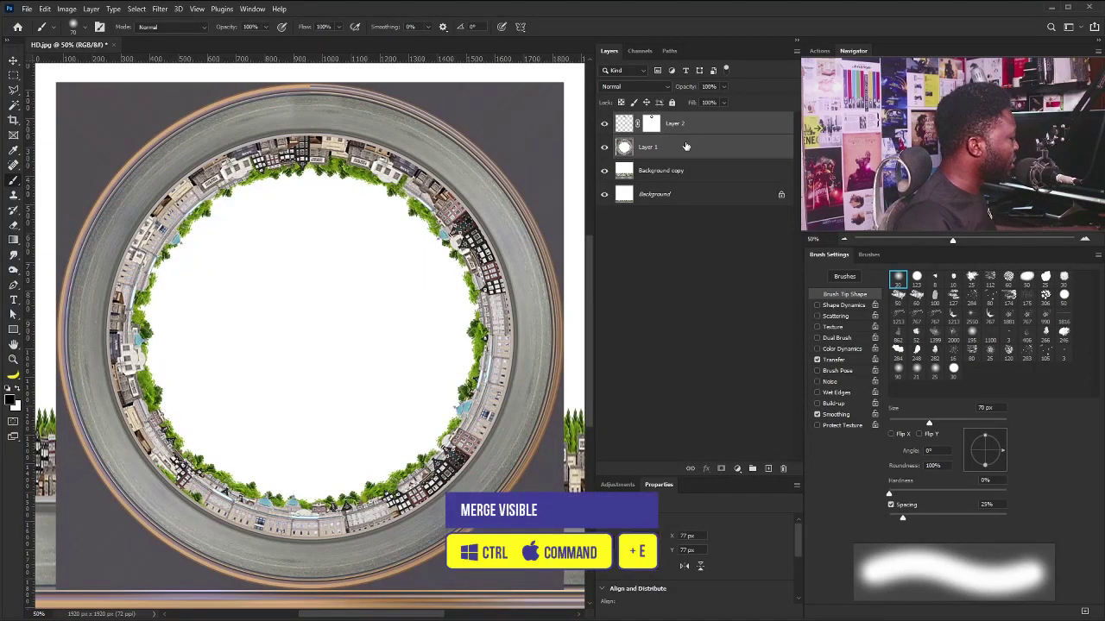
{"action": "key", "text": "ctrl+e"}
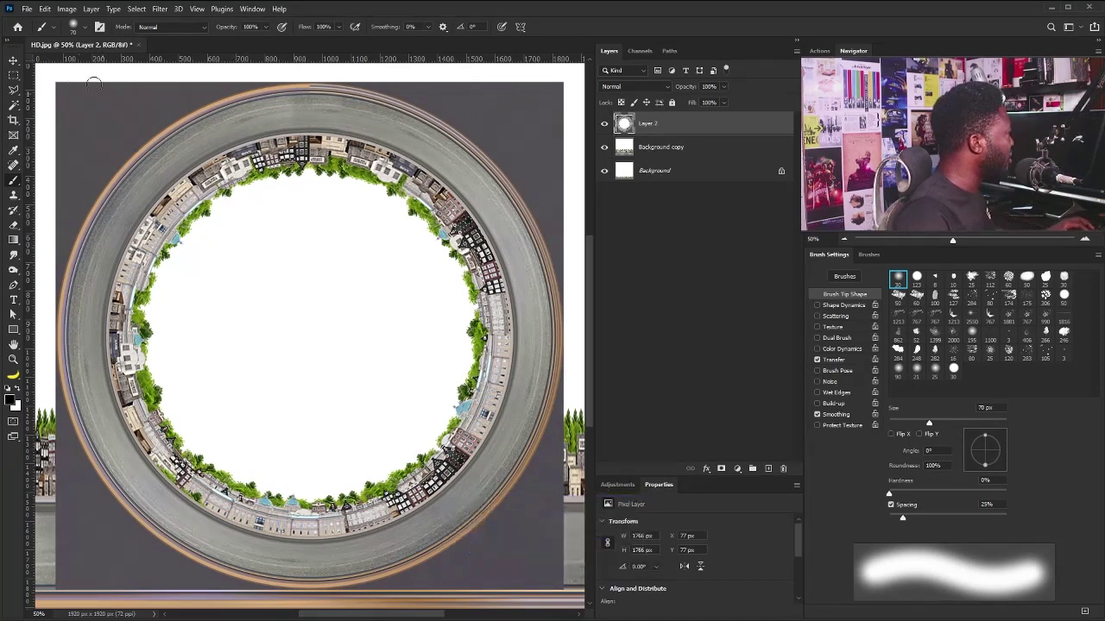
- Select the ring along its outer edge with a circular marquee about 1758 × 1758 px and copy it to a new layer
{"action": "left_click", "coordinate": [14, 75]}
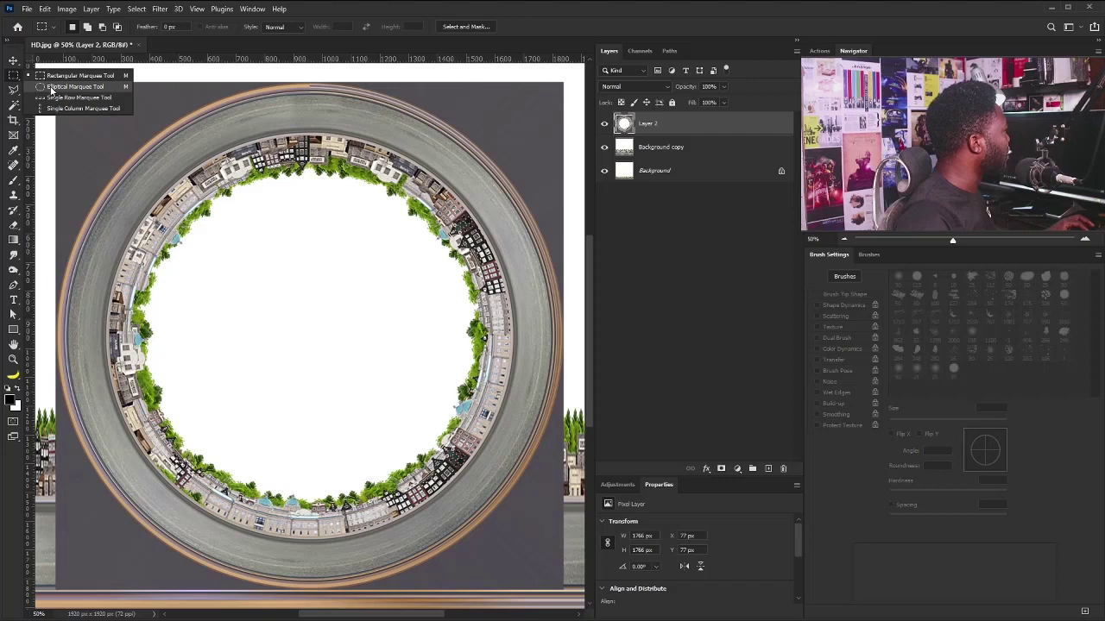
{"action": "left_click", "coordinate": [51, 87]}
{"action": "scroll", "coordinate": [485, 217], "scroll_direction": "down", "scroll_amount": 3}
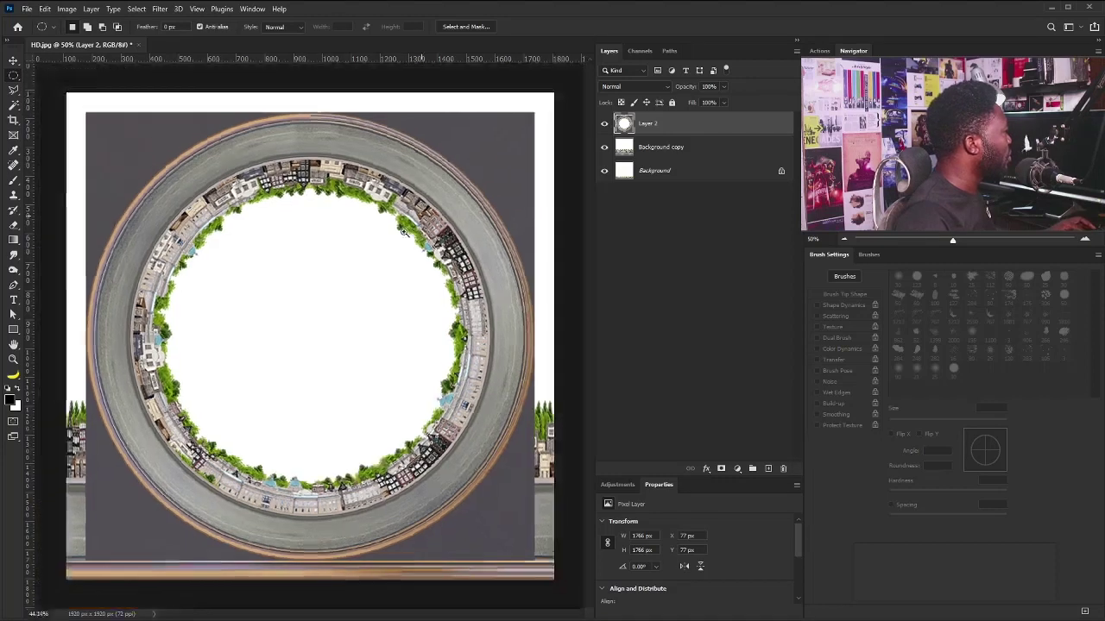
{"action": "left_click_drag", "start_coordinate": [175, 181], "coordinate": [498, 547]}
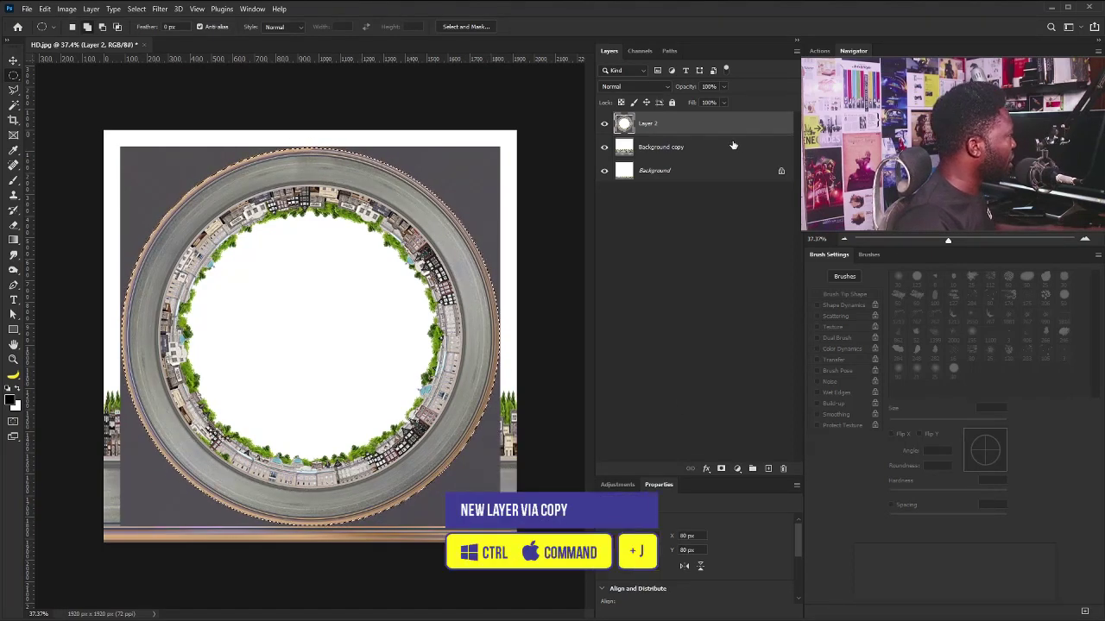
{"action": "key", "text": "ctrl+j"}
- Delete Layer 2, Background copy and Background, keeping only the cut-out ring on Layer 3
{"action": "left_click", "coordinate": [606, 149]}
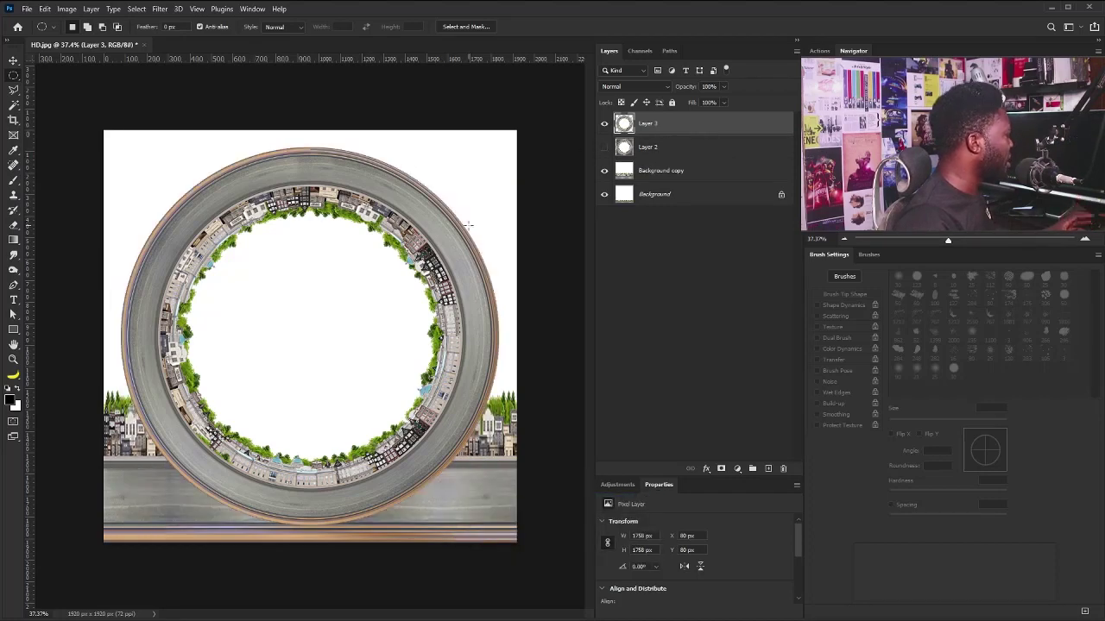
{"action": "left_click_drag", "start_coordinate": [677, 163], "coordinate": [784, 469]}
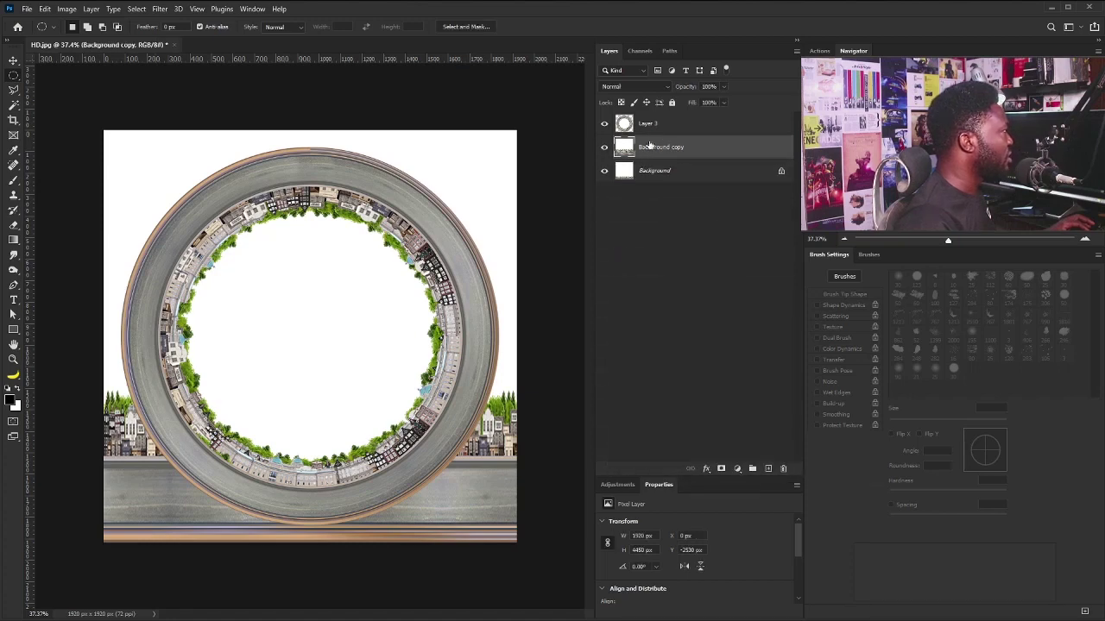
{"action": "left_click", "coordinate": [661, 170], "text": "shift"}
{"action": "left_click_drag", "start_coordinate": [663, 171], "coordinate": [783, 469]}
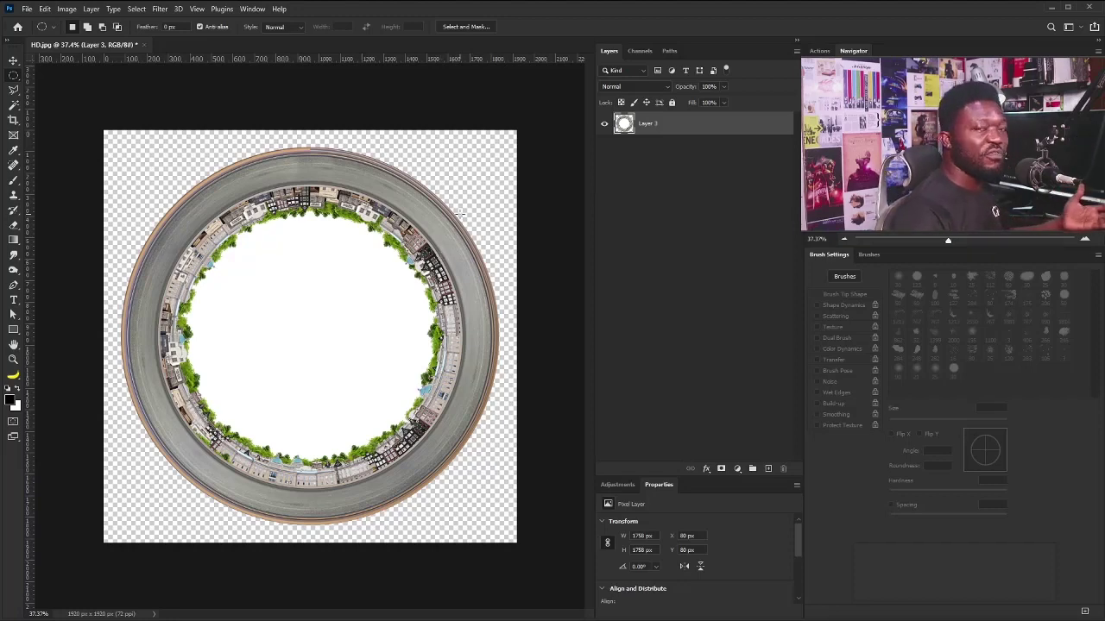
- Resize the image to 1280 × 1280 pixels at 72 pixels/inch
{"action": "left_click", "coordinate": [61, 10]}
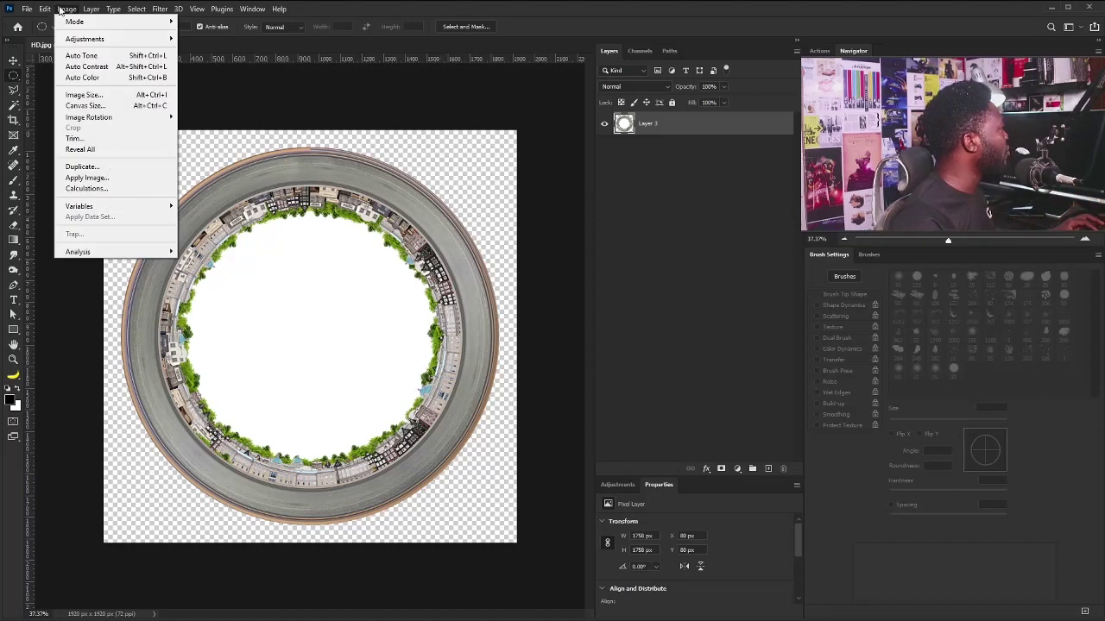
{"action": "left_click", "coordinate": [149, 97]}
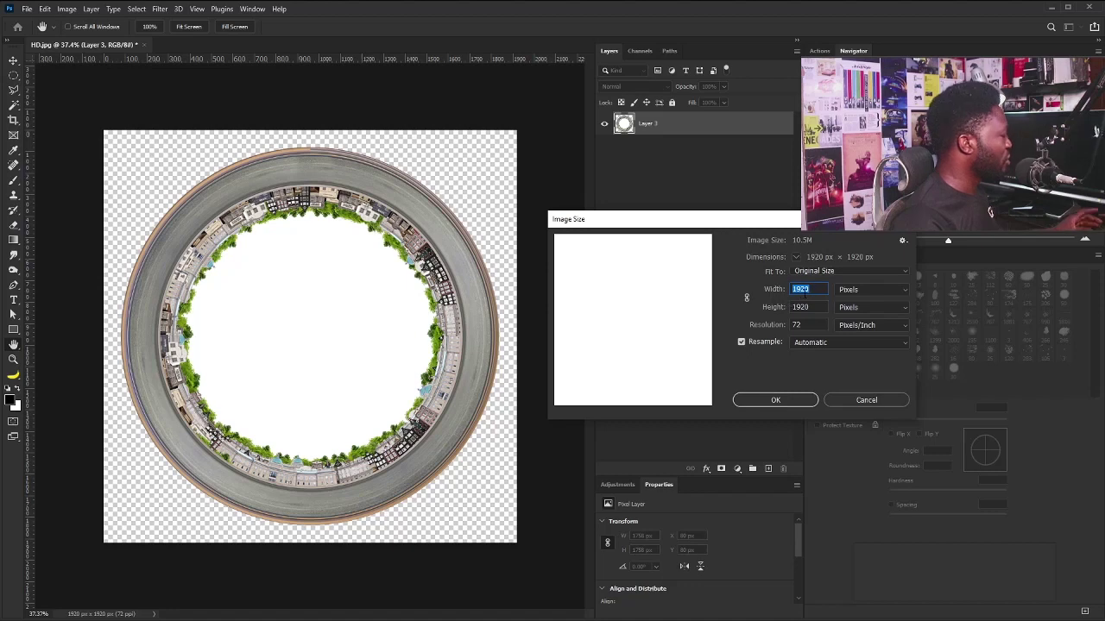
{"action": "type", "text": "1280"}
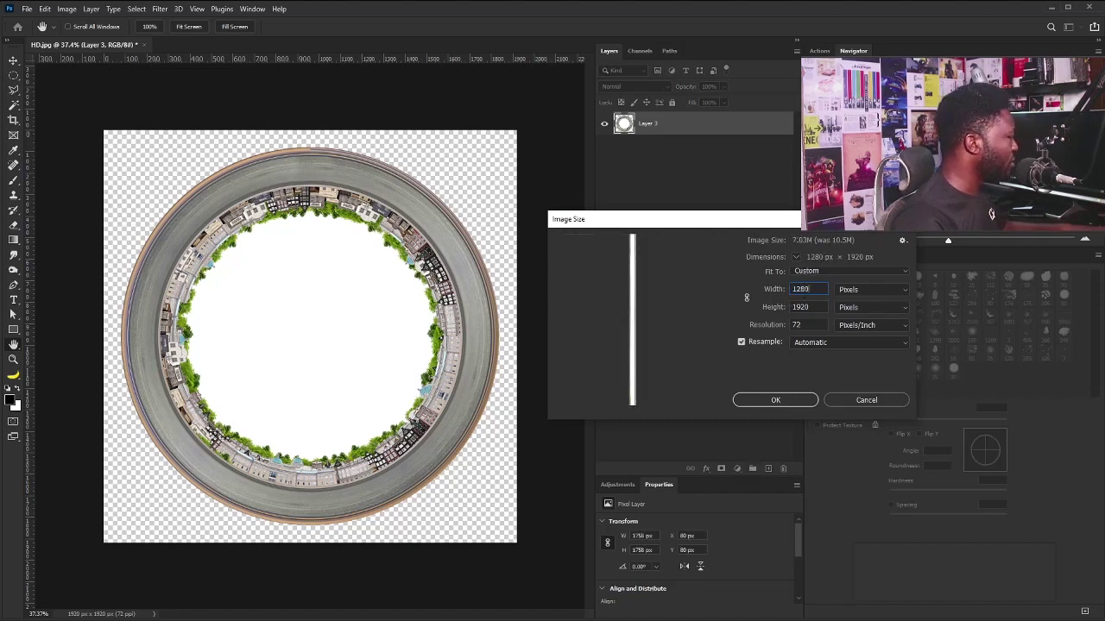
{"action": "type", "text": "1"}
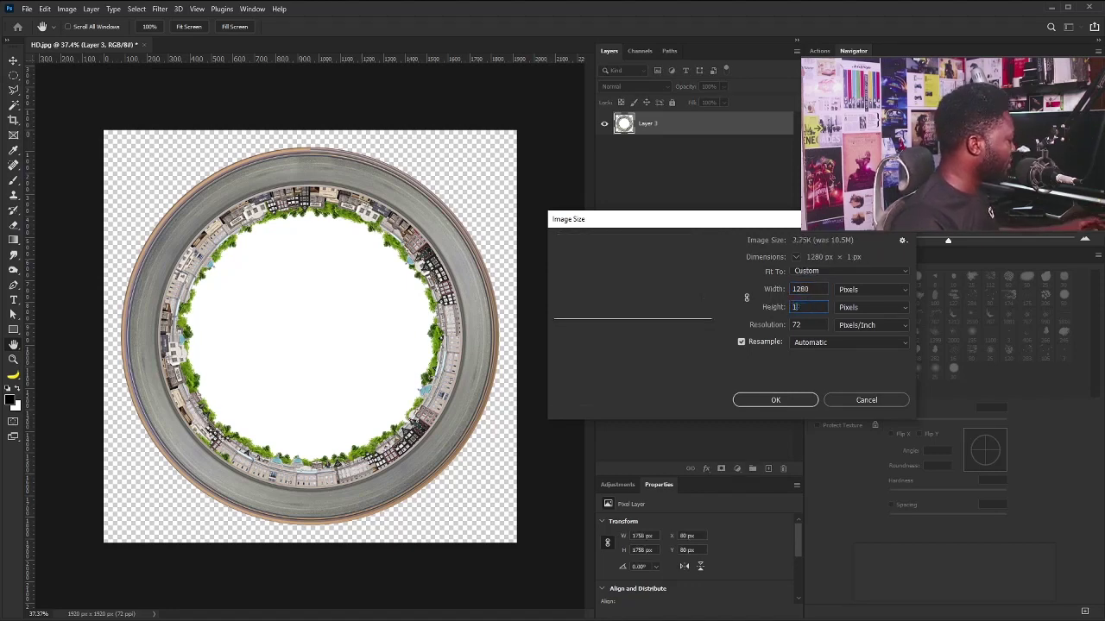
{"action": "type", "text": "280"}
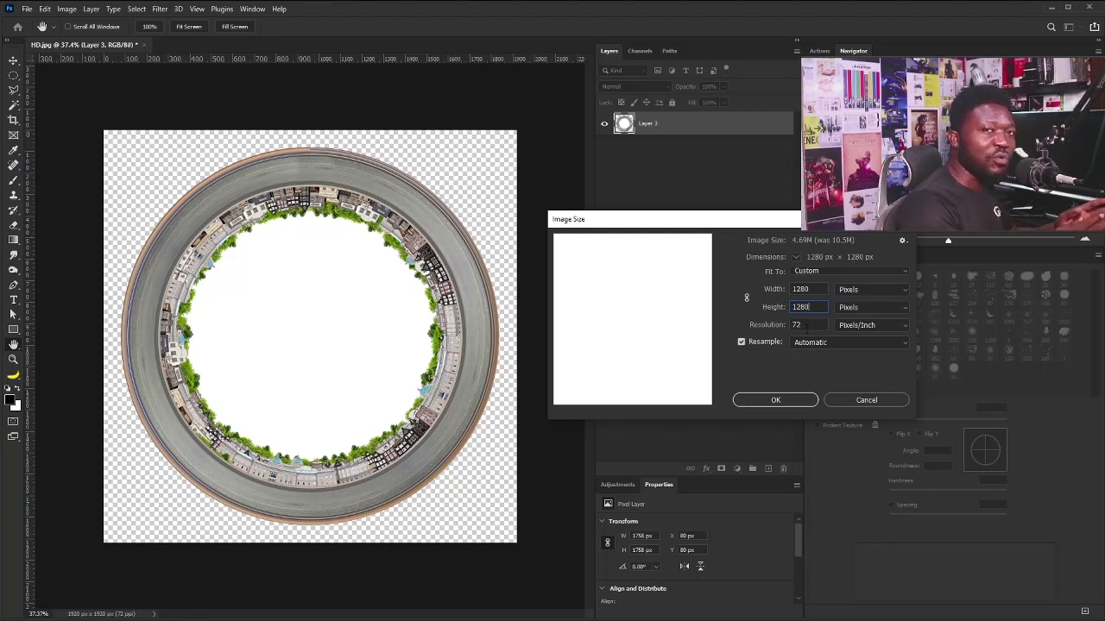
{"action": "left_click", "coordinate": [776, 401]}
- Convert Layer 3 to a smart object and scale it down proportionally about its center to about 1077 × 1077 px
{"action": "key", "text": "m"}
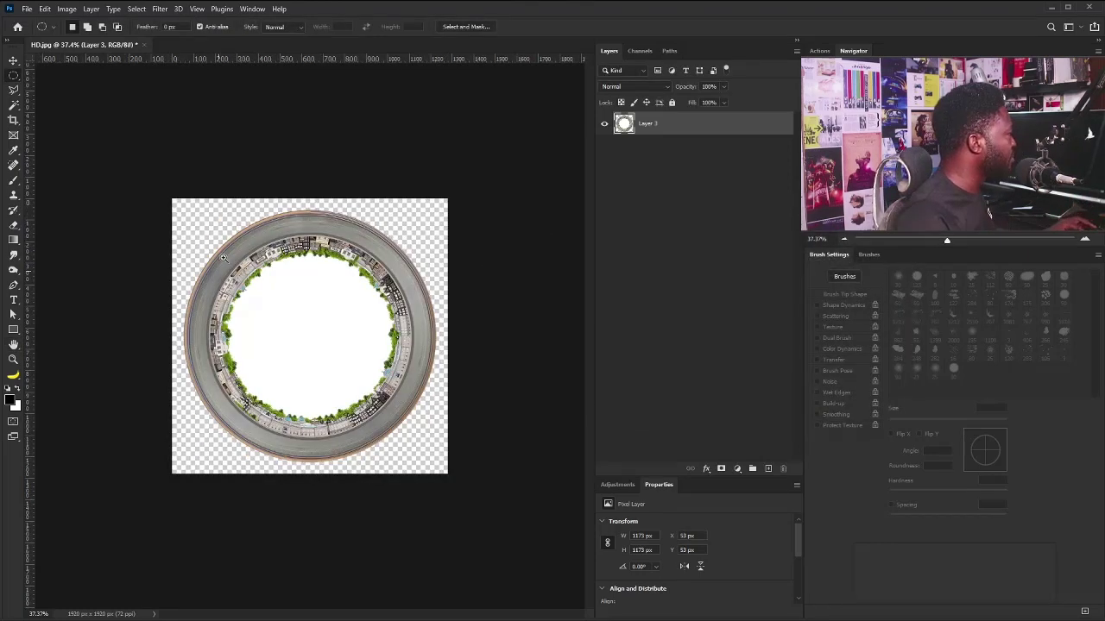
{"action": "key", "text": "ctrl+0"}
{"action": "right_click", "coordinate": [688, 127]}
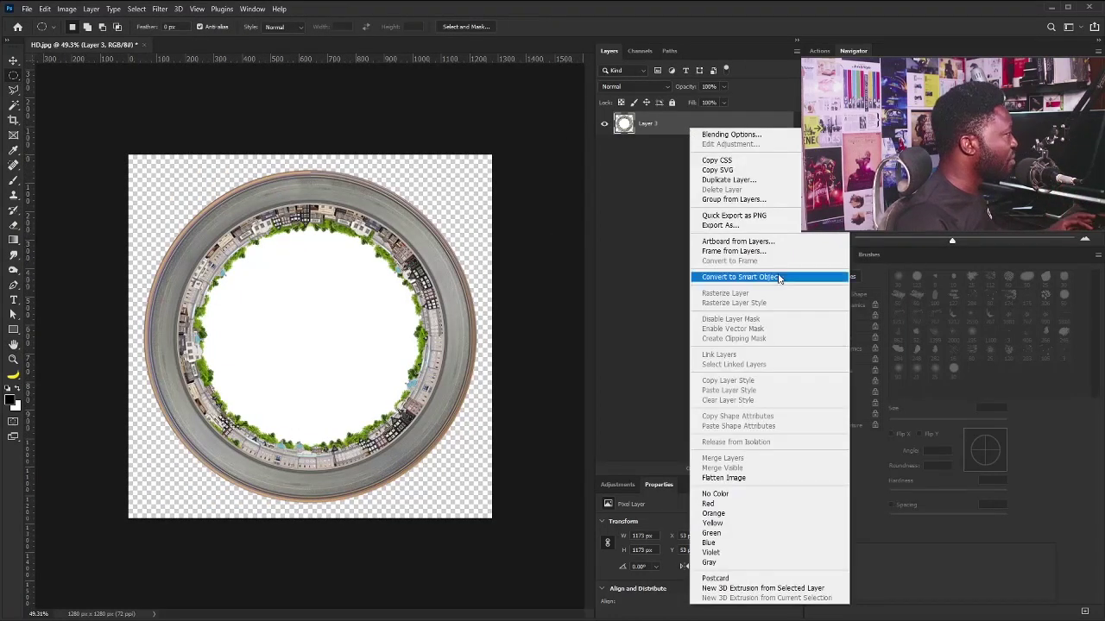
{"action": "left_click", "coordinate": [740, 277]}
{"action": "key", "text": "ctrl+t"}
{"action": "left_click_drag", "start_coordinate": [490, 157], "coordinate": [455, 174]}
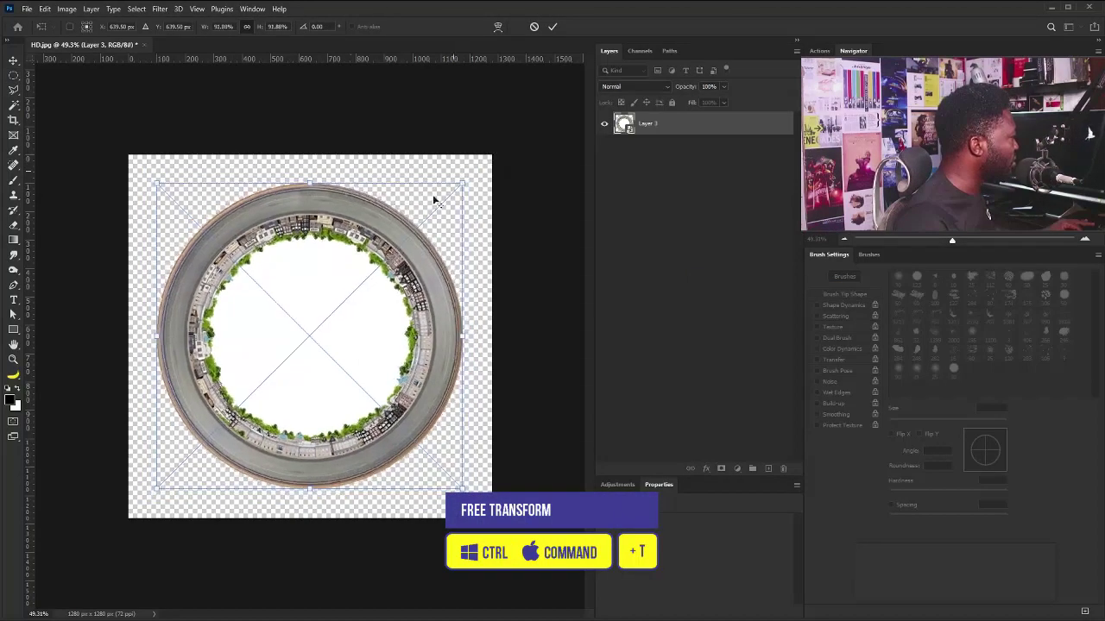
{"action": "key", "text": "Return"}
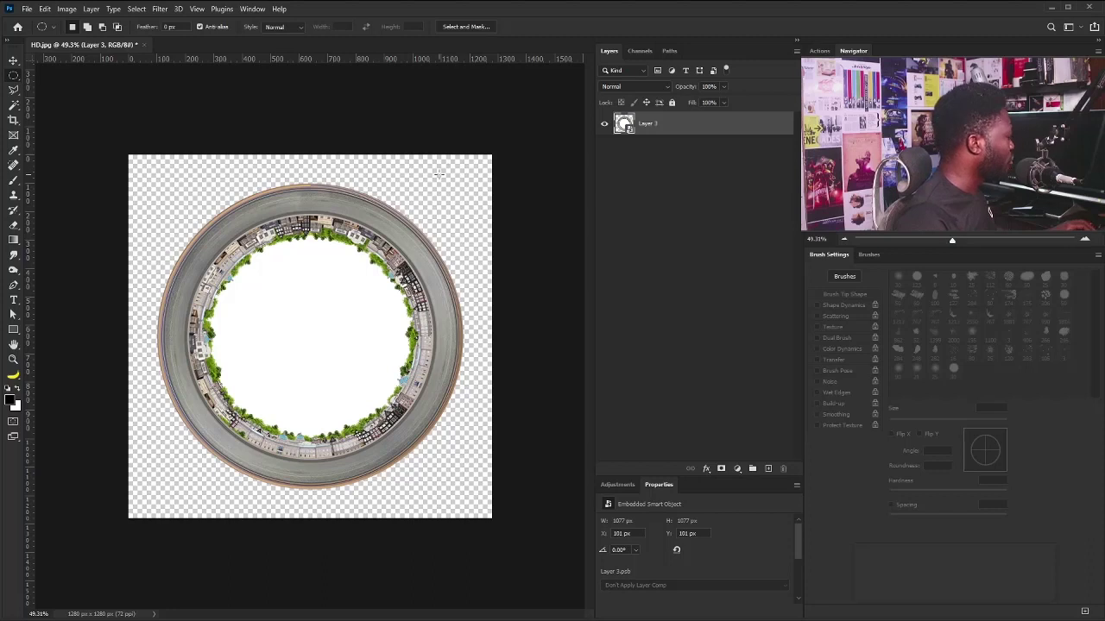
- Add an empty layer named Gradient_BG below Layer 3 and rename Layer 3 to Radial_FX
{"action": "key", "text": "v"}
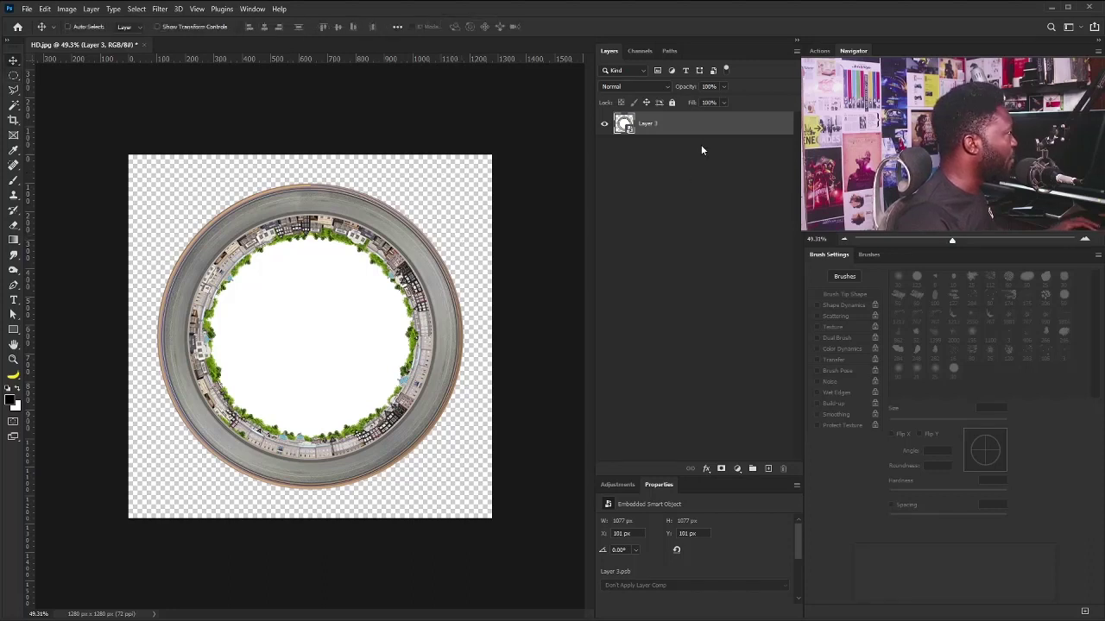
{"action": "left_click", "coordinate": [767, 468]}
{"action": "left_click_drag", "start_coordinate": [679, 129], "coordinate": [679, 158]}
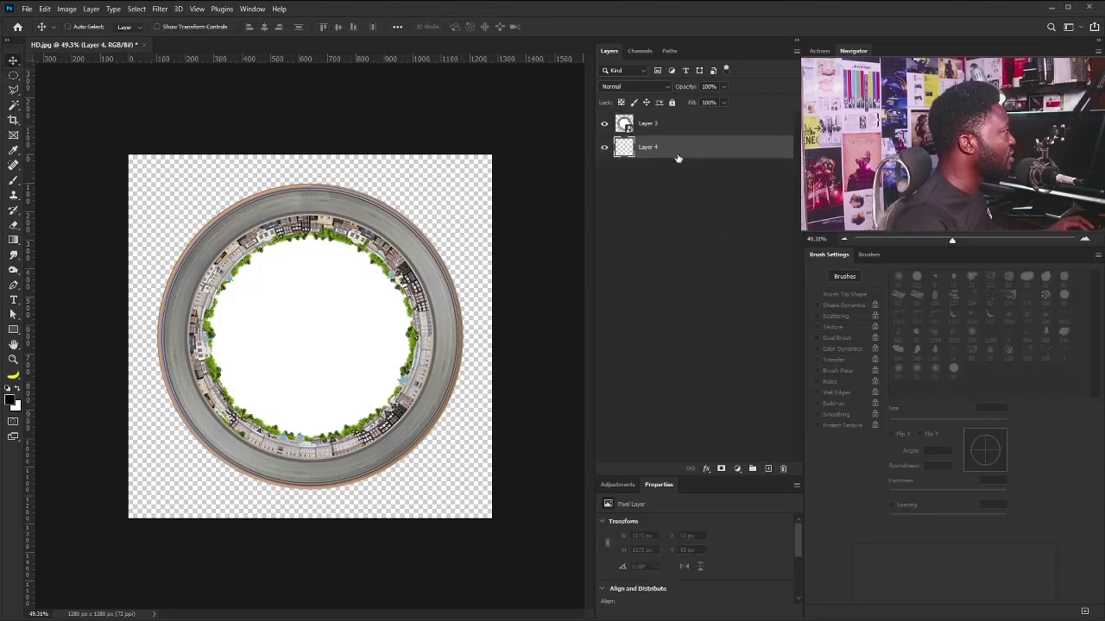
{"action": "double_click", "coordinate": [645, 148]}
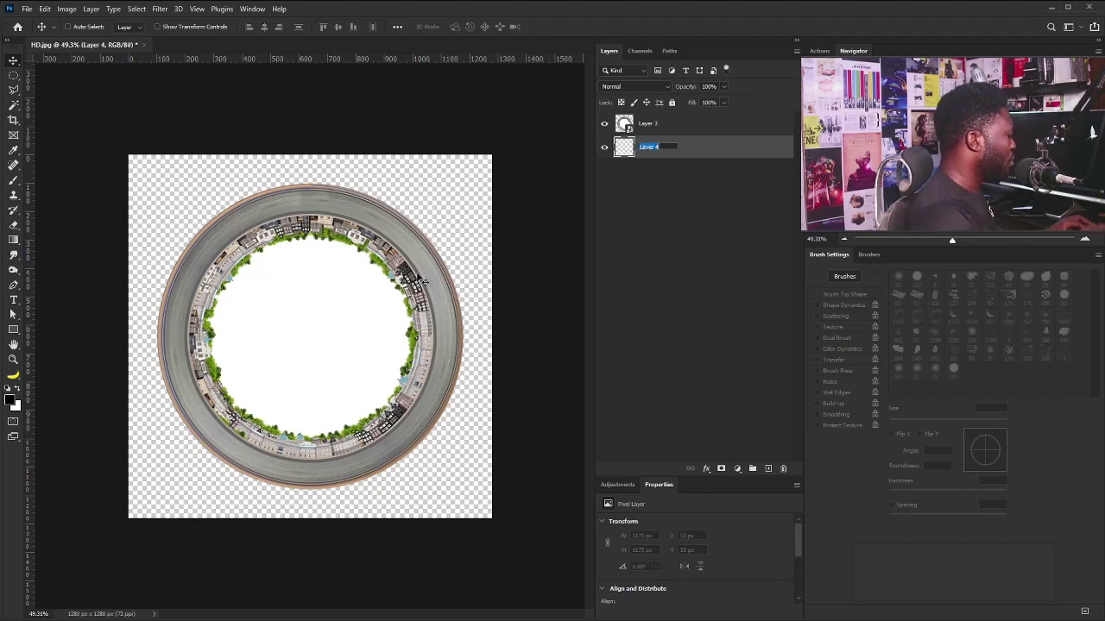
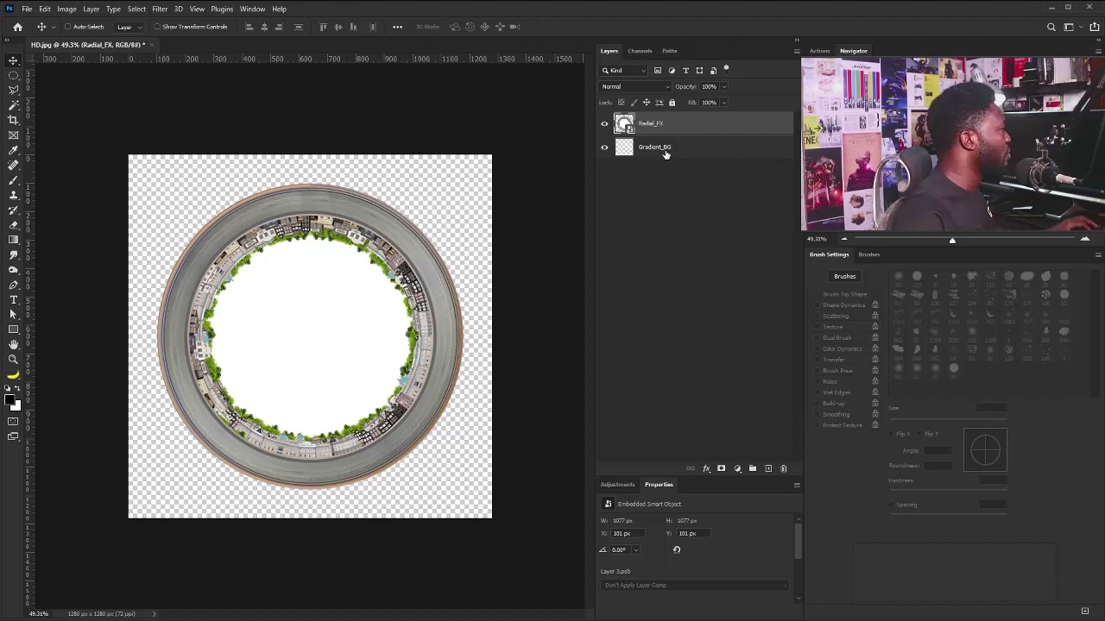
- Select the white area inside the ring on Radial_FX with the Magic Wand
{"action": "scroll", "coordinate": [418, 319], "scroll_direction": "up", "scroll_amount": 1}
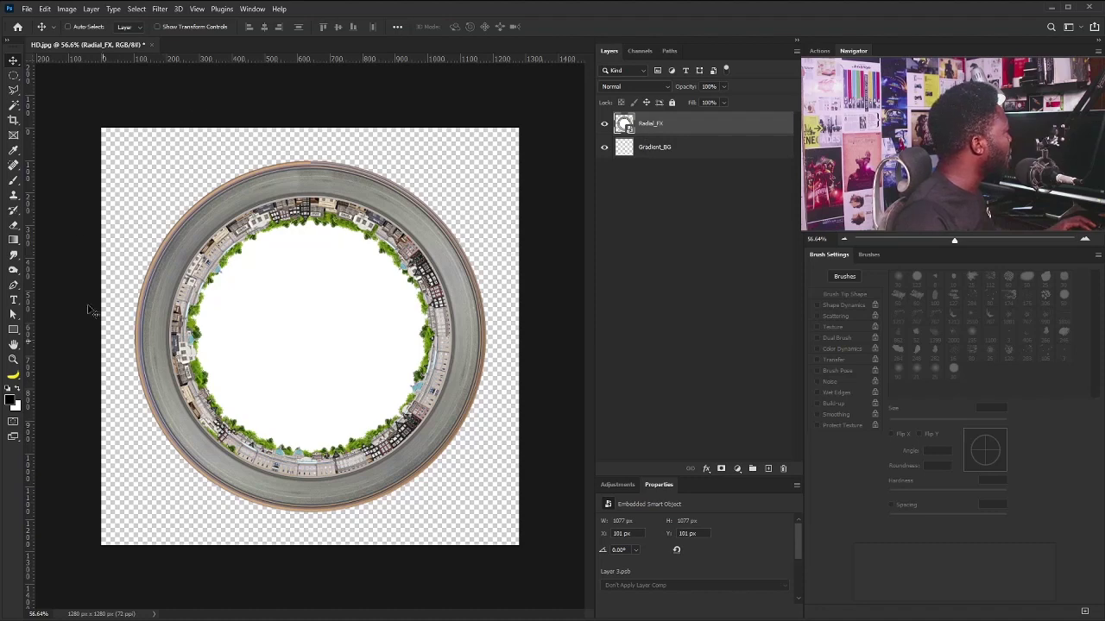
{"action": "left_click", "coordinate": [19, 105]}
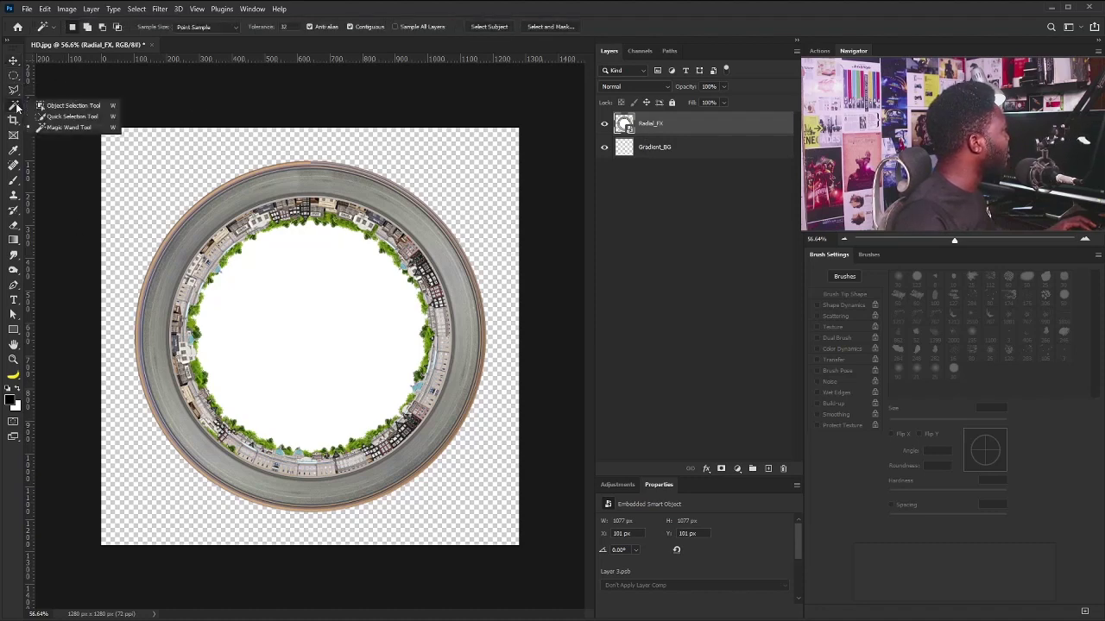
{"action": "left_click", "coordinate": [48, 129]}
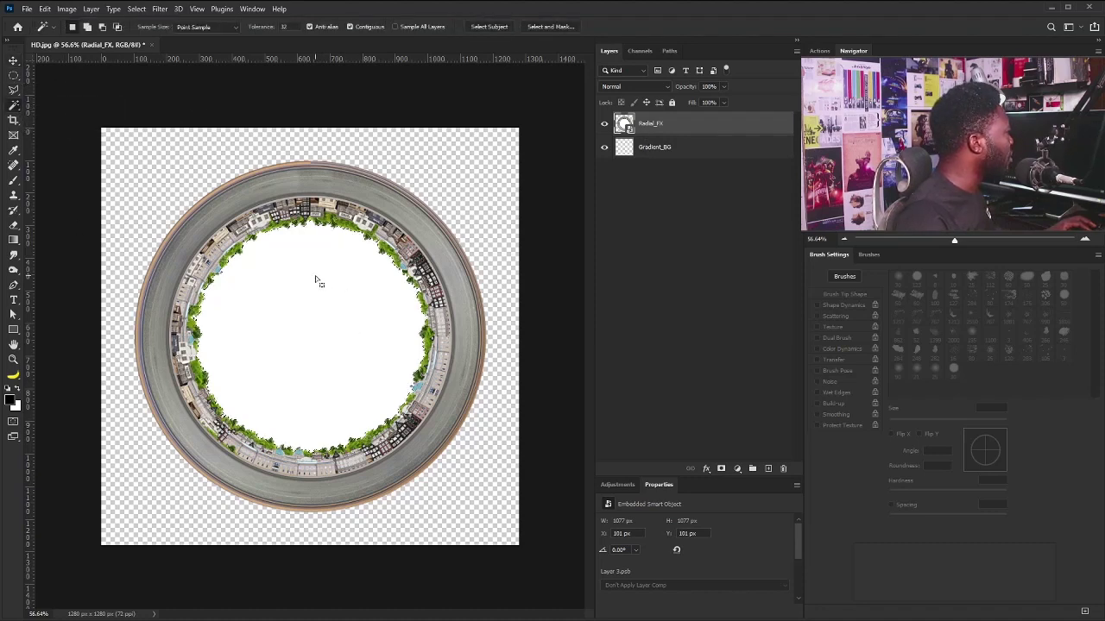
{"action": "scroll", "coordinate": [387, 279], "scroll_direction": "up", "scroll_amount": 2}
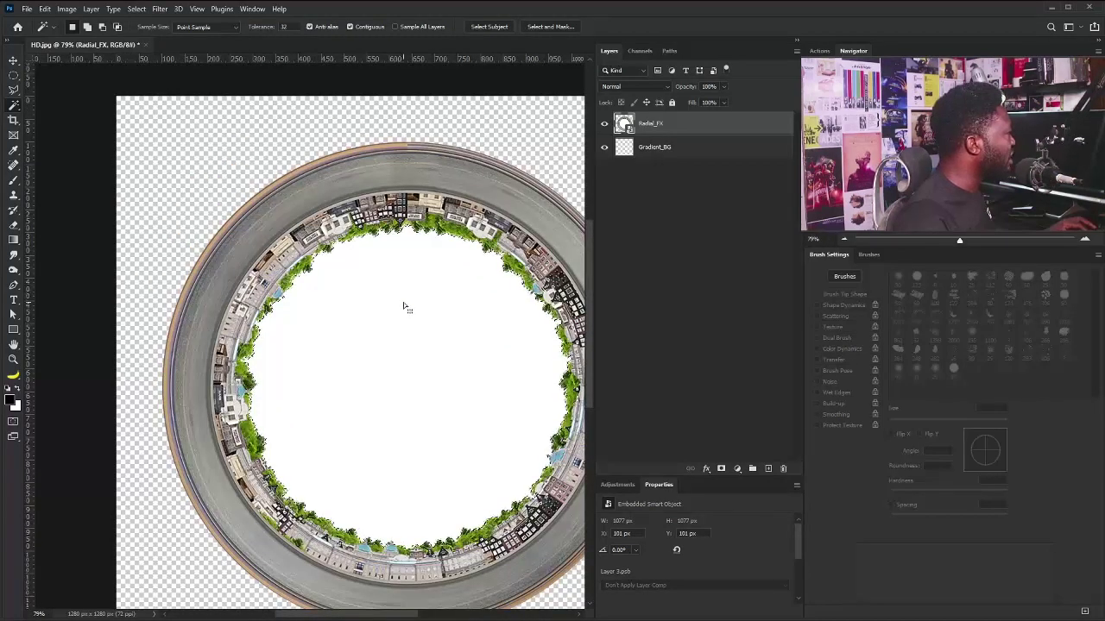
{"action": "left_click_drag", "start_coordinate": [438, 338], "coordinate": [396, 308]}
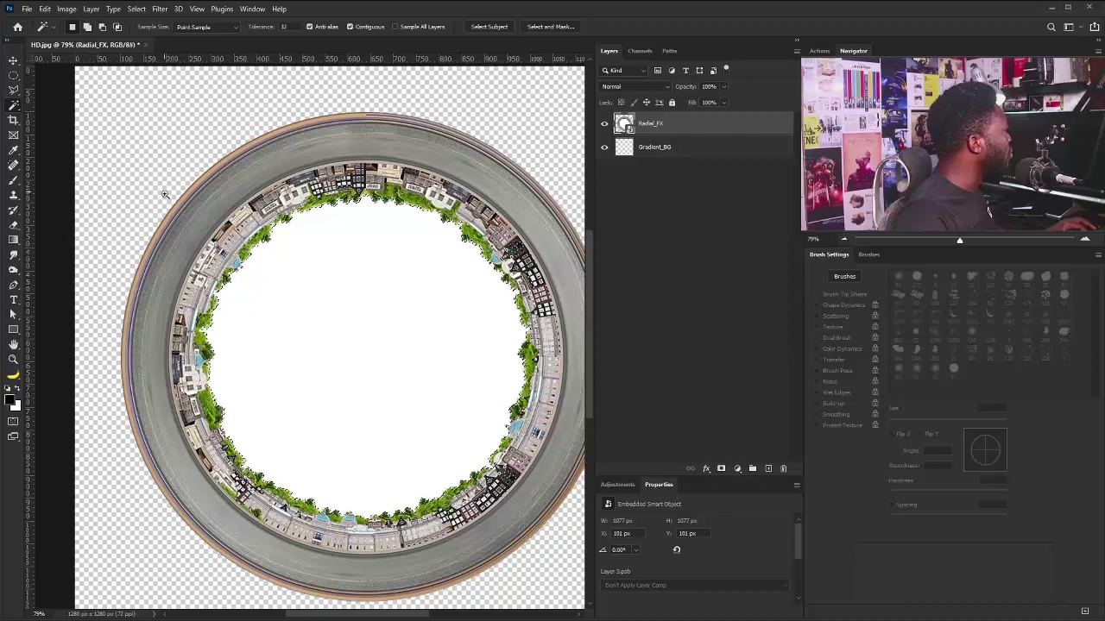
{"action": "scroll", "coordinate": [188, 207], "scroll_direction": "up", "scroll_amount": 3}
- Expand the selection by 1 pixel and use it to add a layer mask to Radial_FX
{"action": "left_click", "coordinate": [141, 13]}
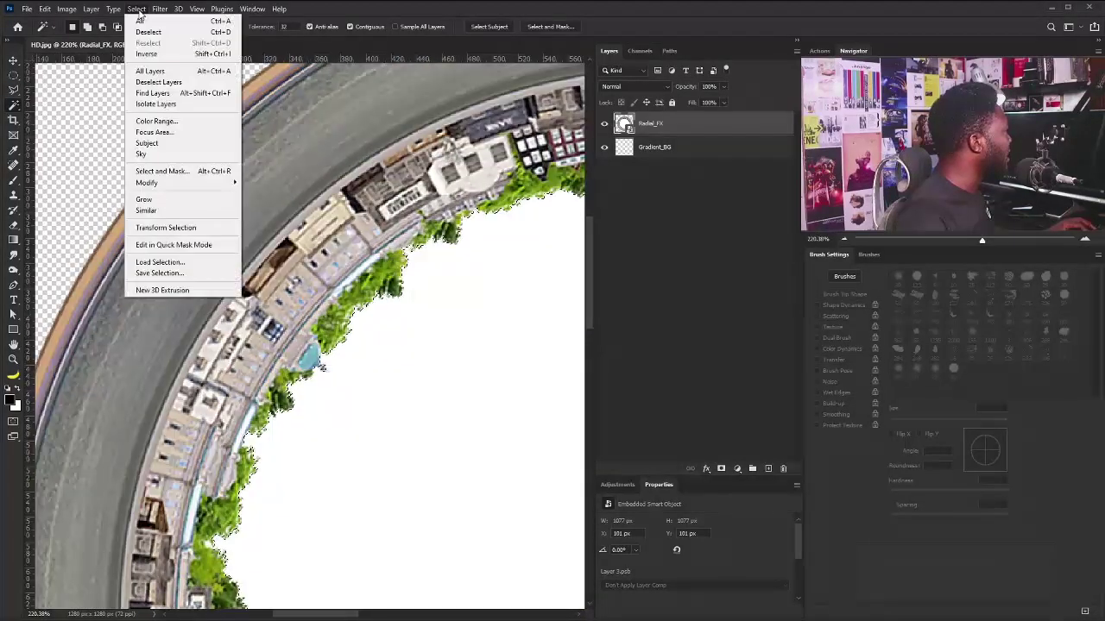
{"action": "mouse_move", "coordinate": [209, 187]}
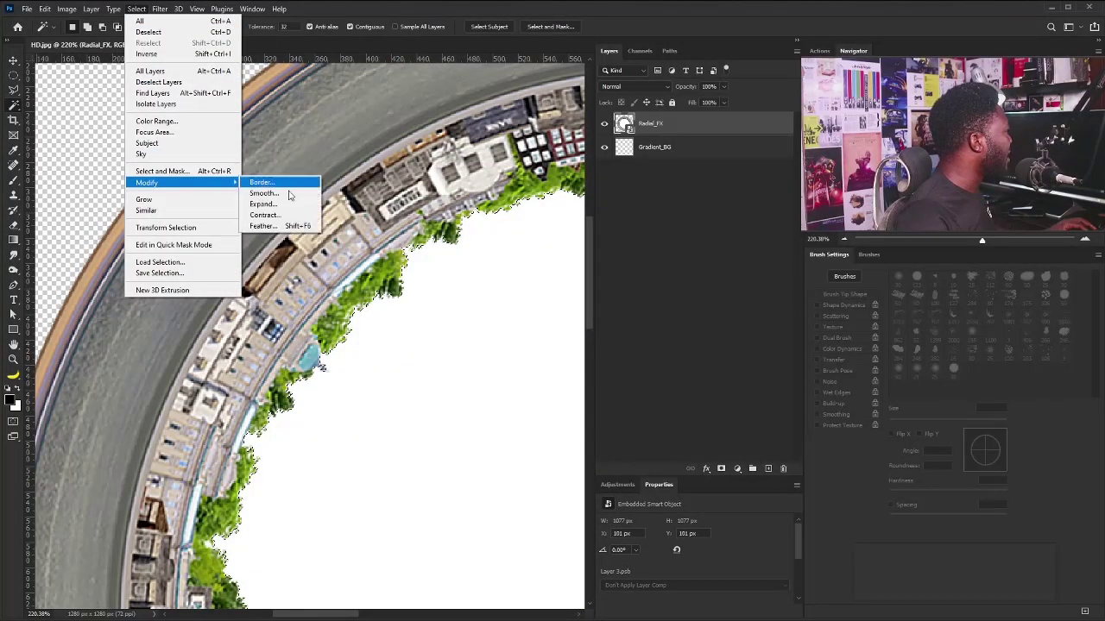
{"action": "left_click", "coordinate": [263, 204]}
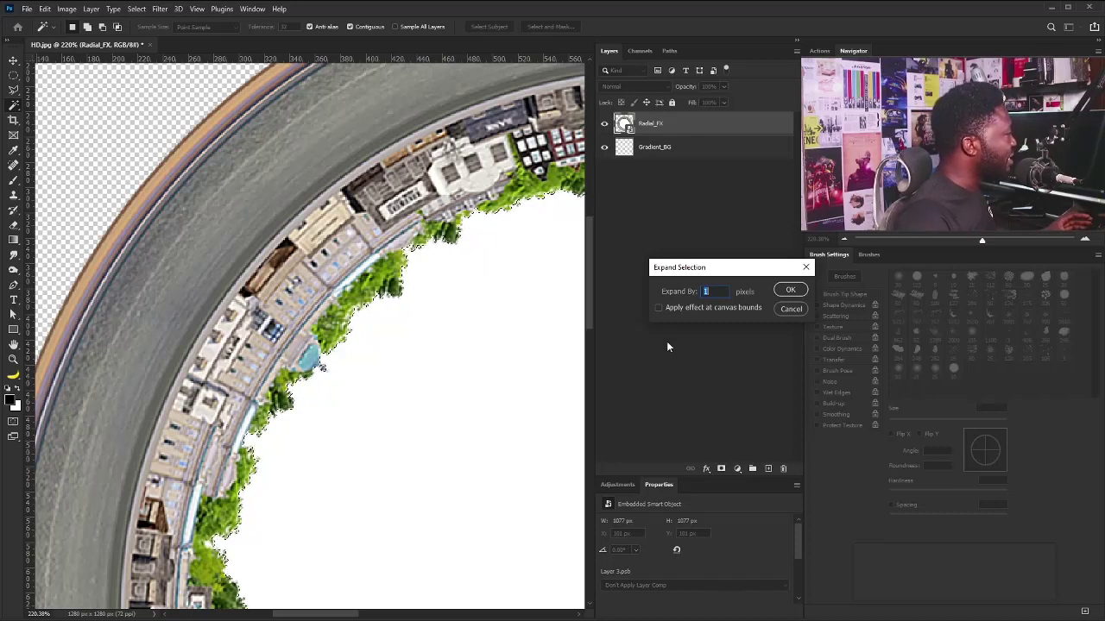
{"action": "left_click", "coordinate": [787, 291]}
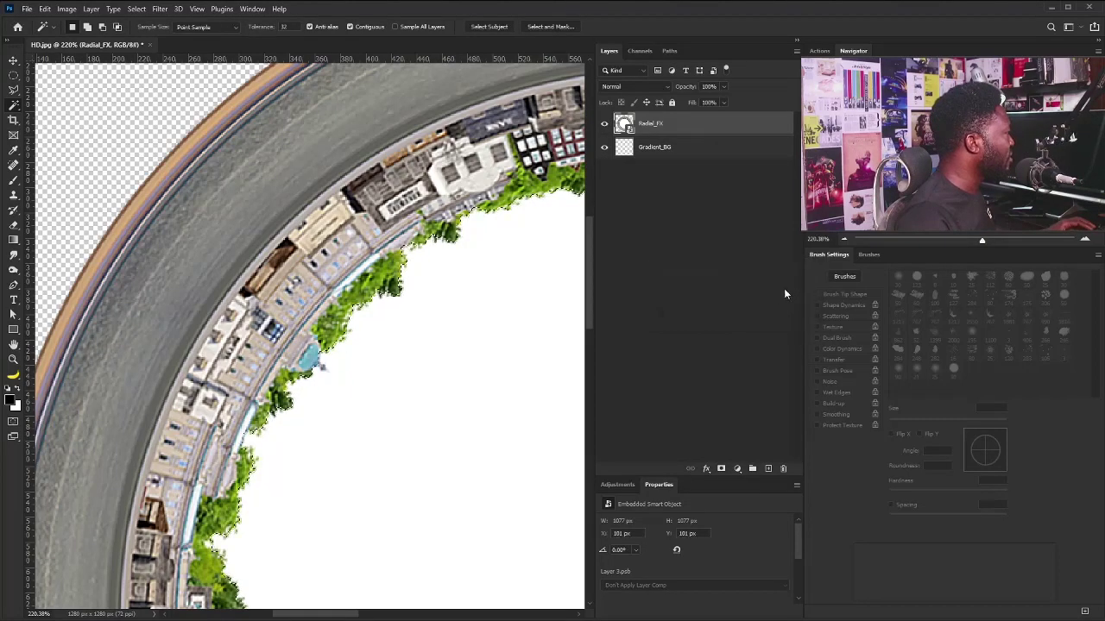
{"action": "left_click", "coordinate": [721, 469]}
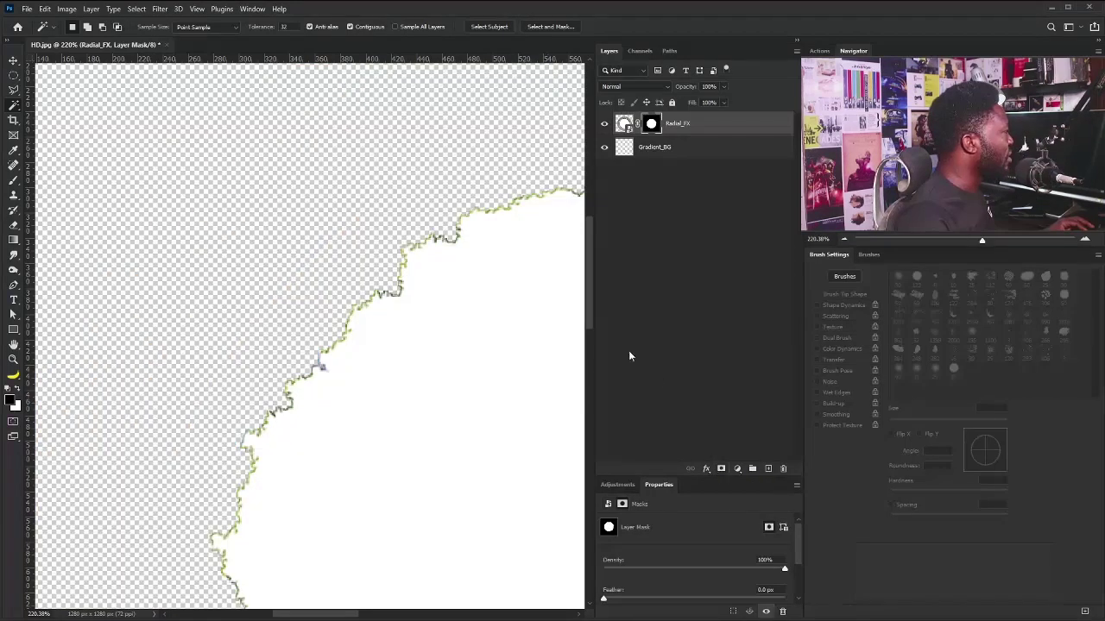
{"action": "left_click_drag", "start_coordinate": [442, 294], "coordinate": [338, 293]}
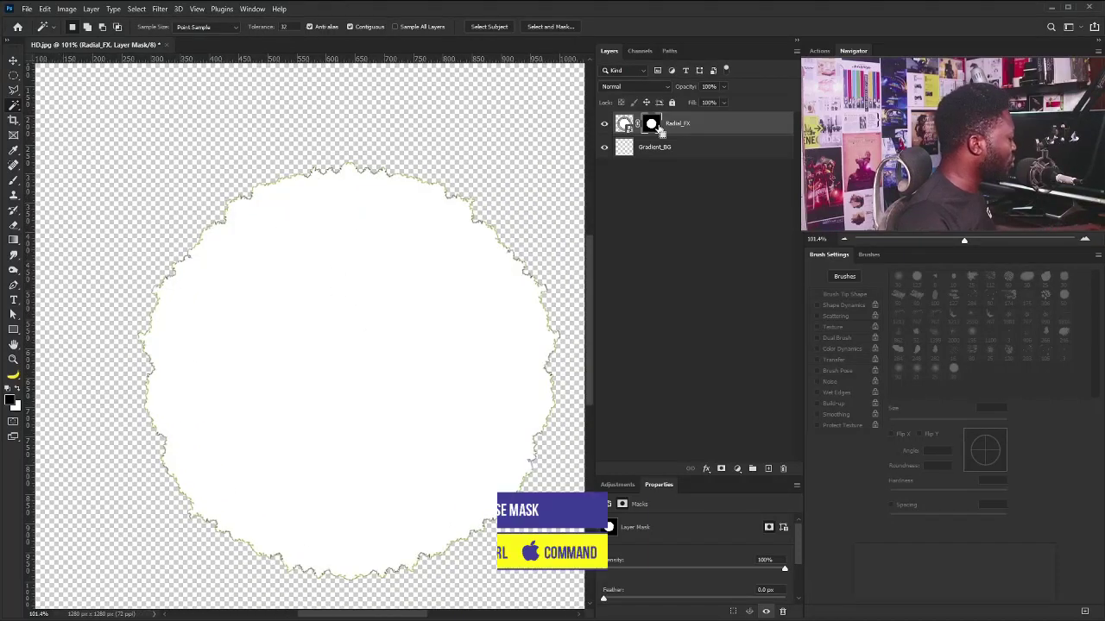
- Invert the Radial_FX layer mask to hide the ring's white center instead of the ring
{"action": "key", "text": "ctrl+i"}
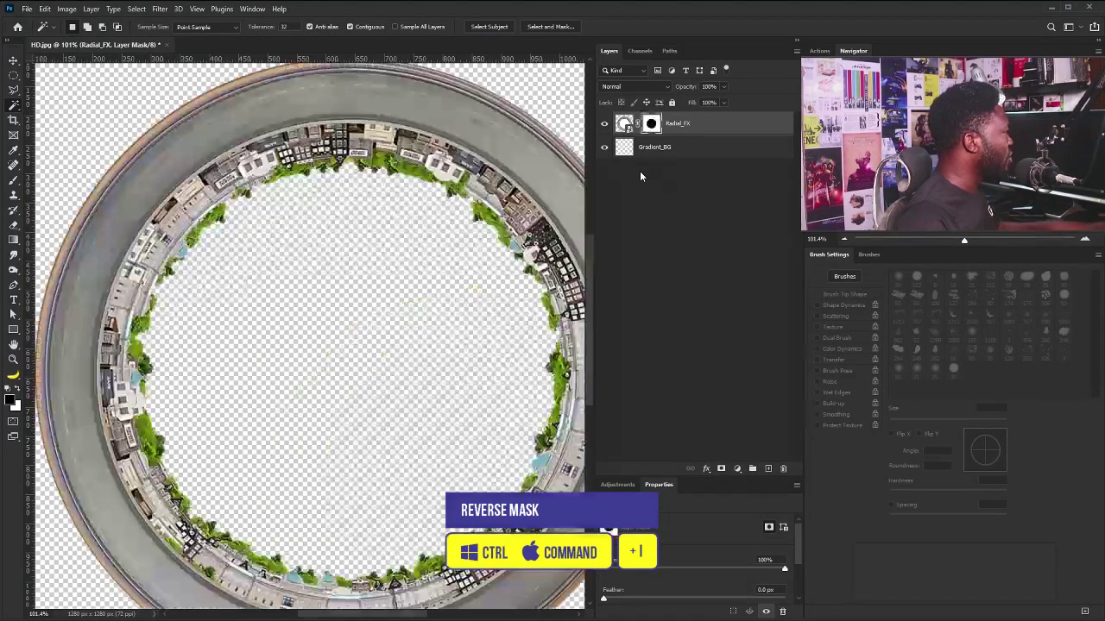
{"action": "key", "text": "v"}
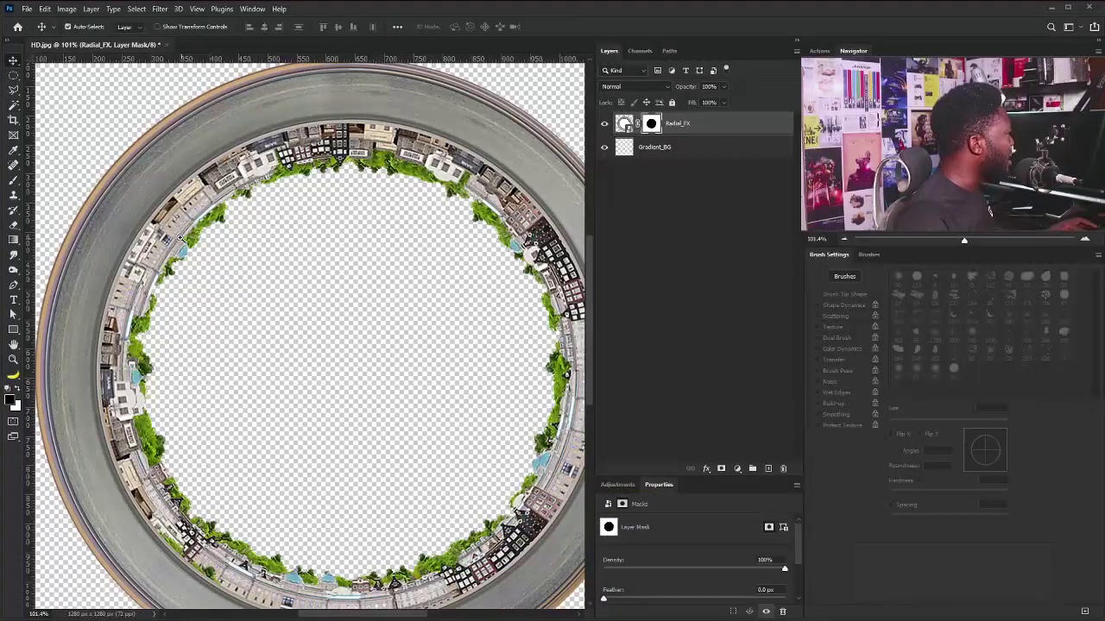
{"action": "key", "text": "ctrl+0"}
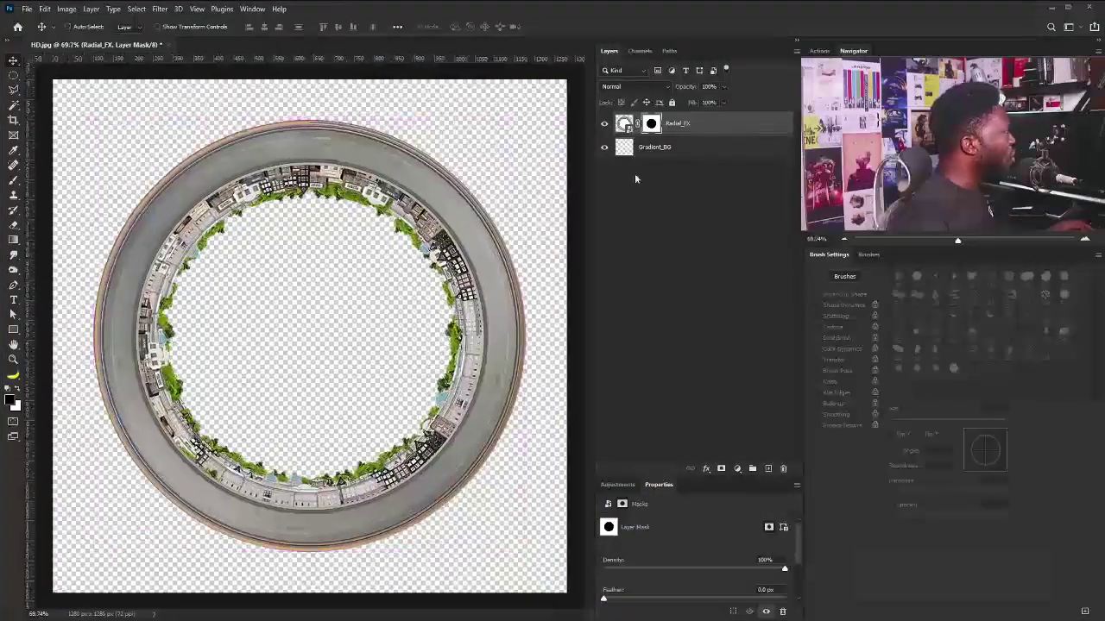
- Set up a gradient from #3b5961 to #c3c8c1 for the Gradient tool with the Gradient_BG layer selected
{"action": "left_click", "coordinate": [643, 147]}
{"action": "left_click", "coordinate": [13, 242]}
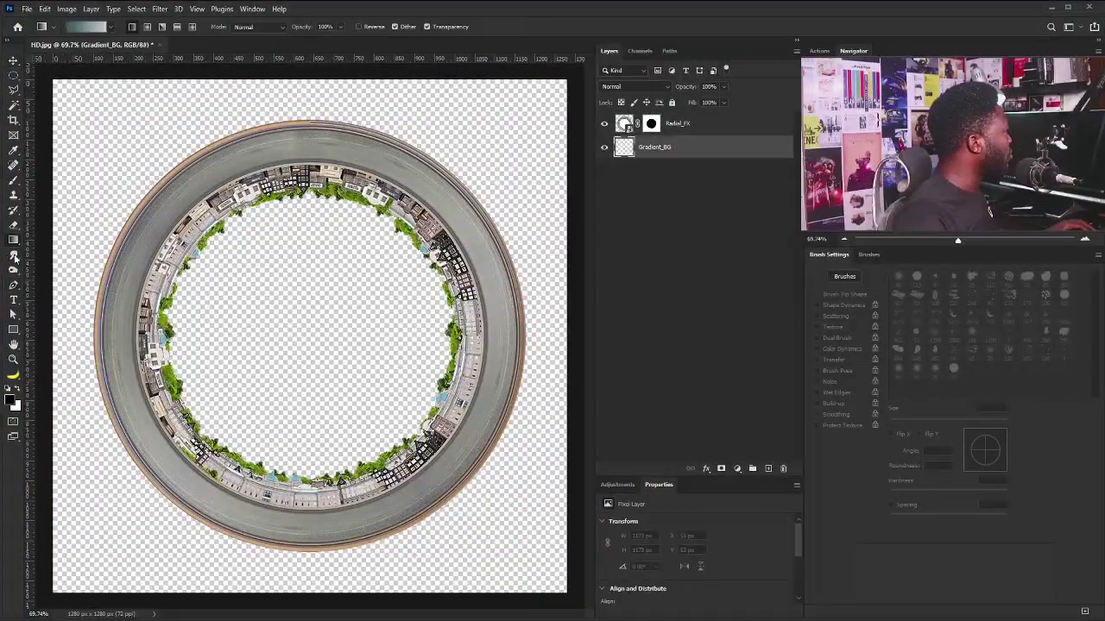
{"action": "left_click", "coordinate": [84, 29]}
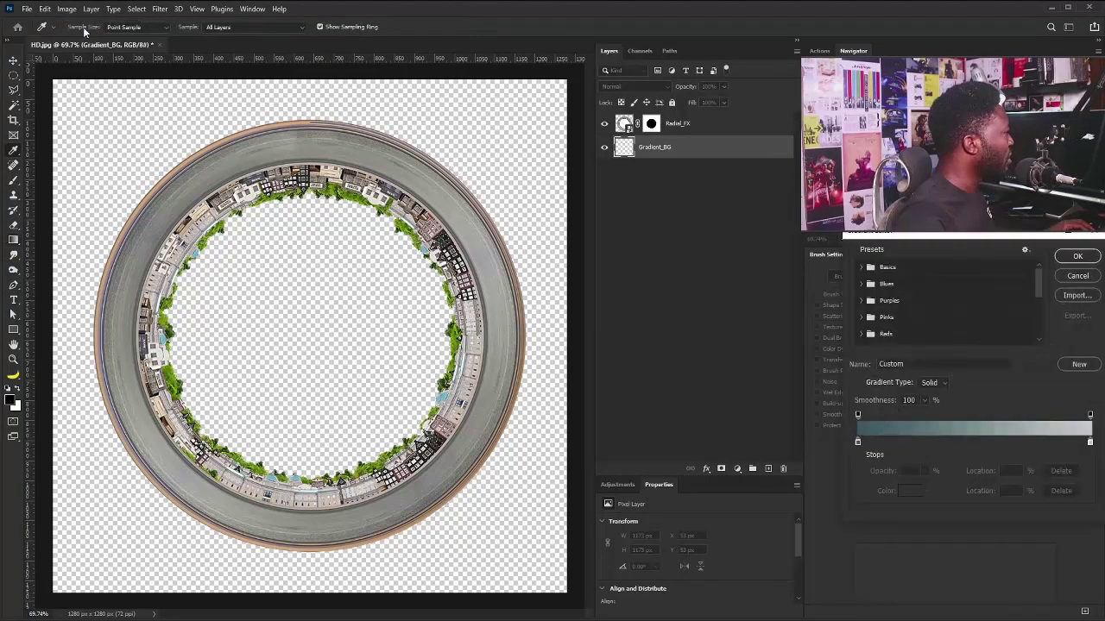
{"action": "double_click", "coordinate": [857, 442]}
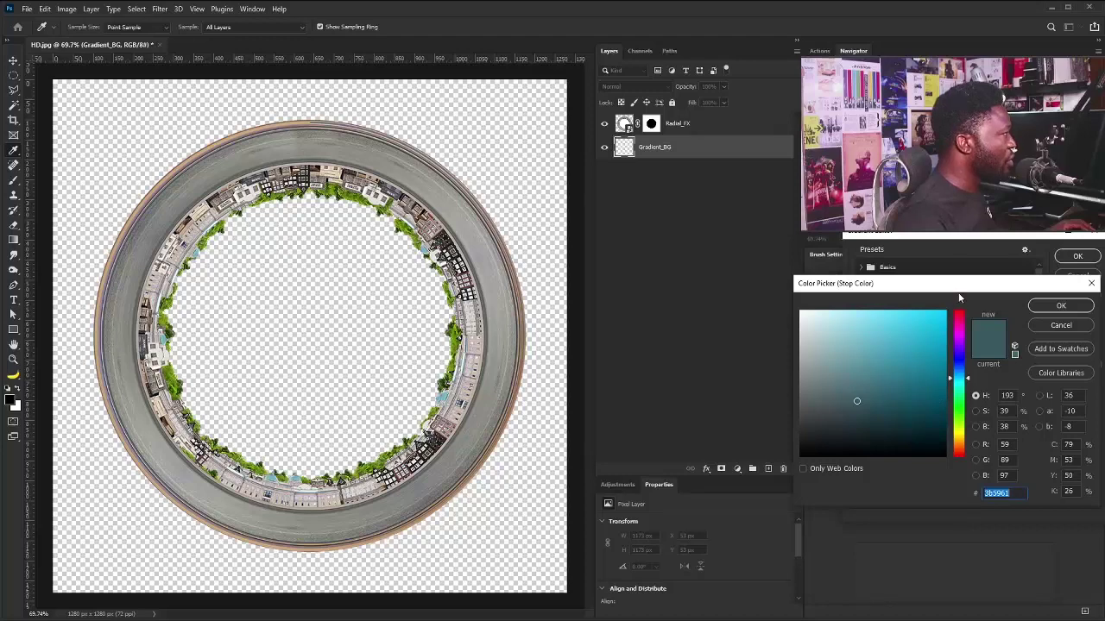
{"action": "left_click_drag", "start_coordinate": [958, 292], "coordinate": [857, 291]}
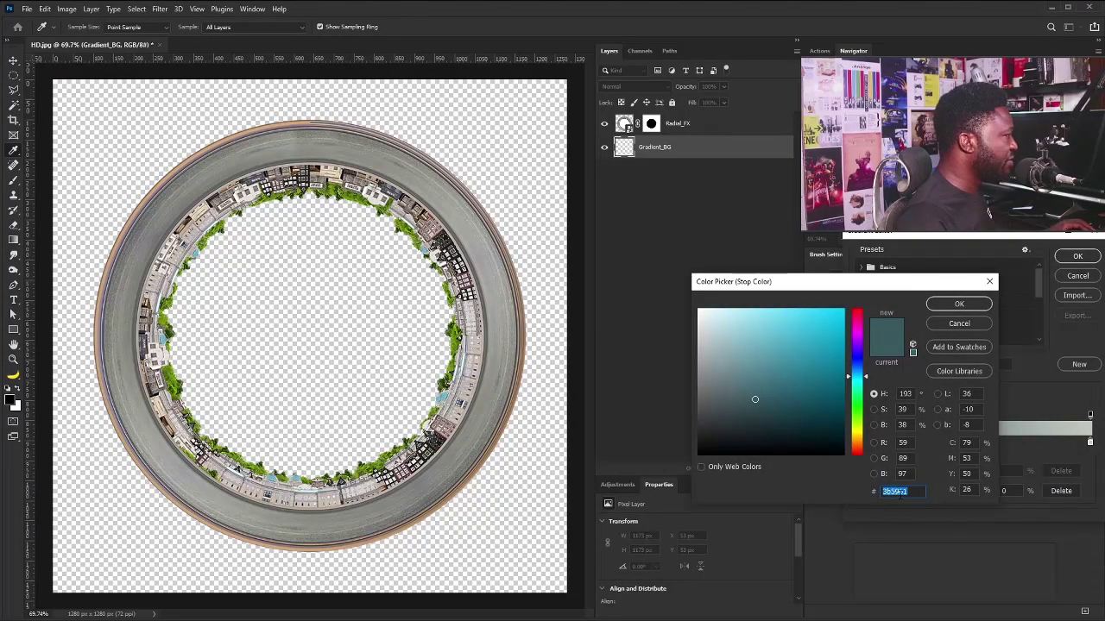
{"action": "left_click", "coordinate": [978, 308]}
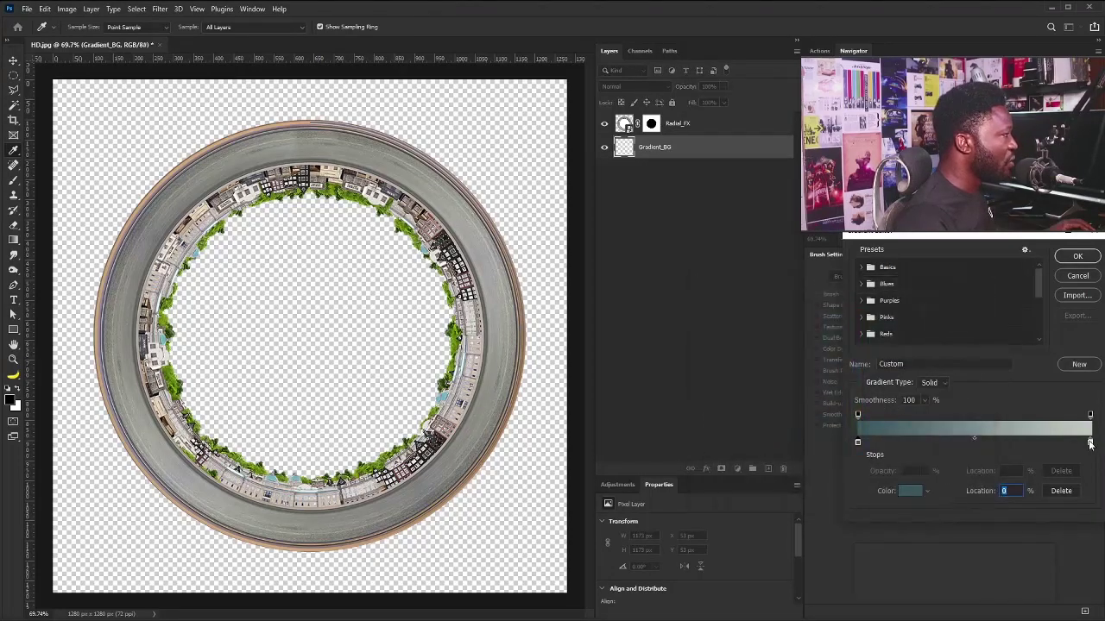
{"action": "double_click", "coordinate": [1090, 443]}
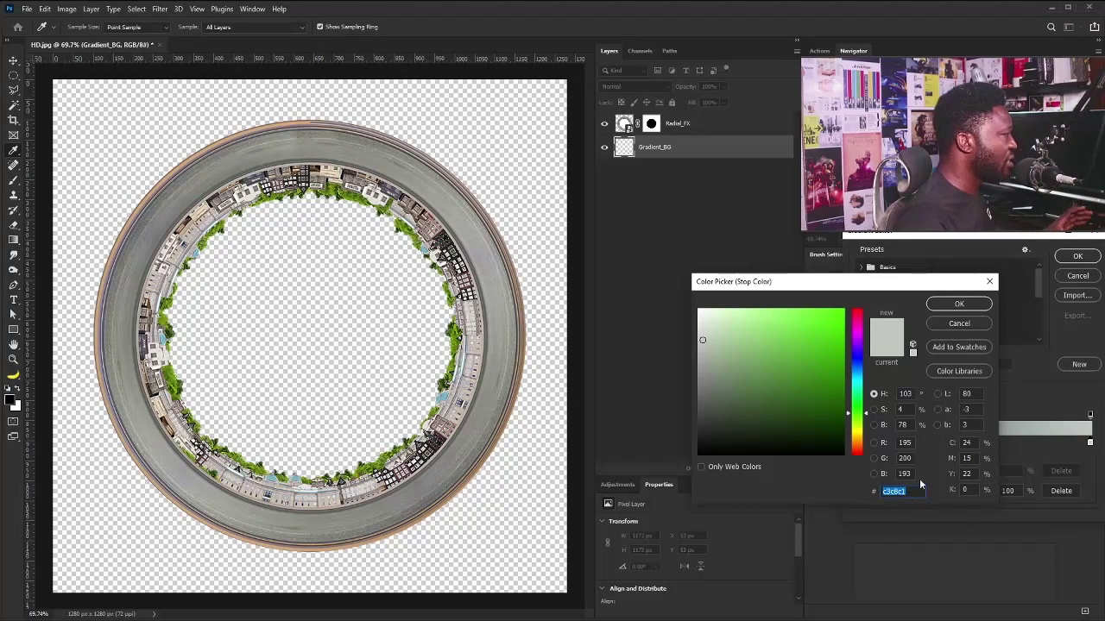
{"action": "left_click", "coordinate": [958, 306]}
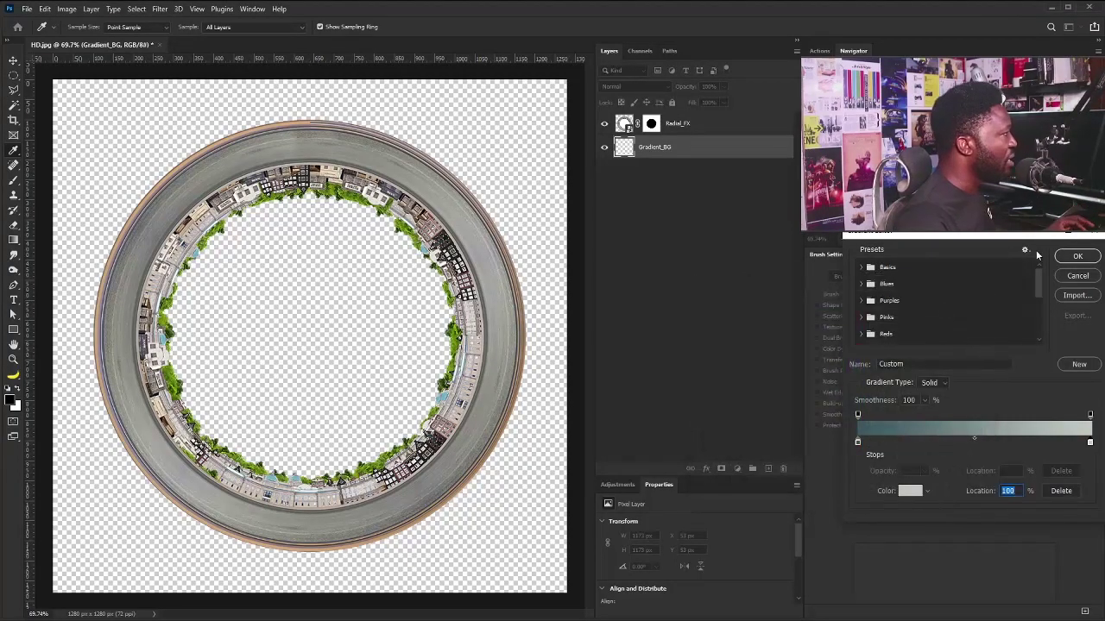
{"action": "left_click", "coordinate": [1080, 255]}
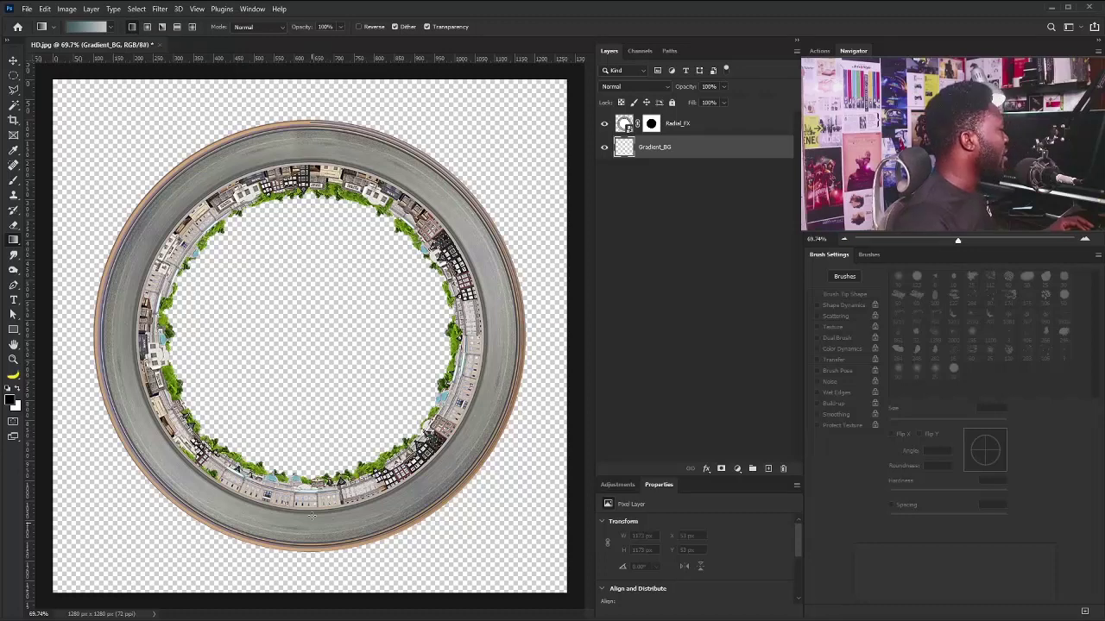
- Draw a linear gradient on Gradient_BG from near the canvas's lower edge up to about its middle
{"action": "scroll", "coordinate": [312, 516], "scroll_direction": "down", "scroll_amount": 3}
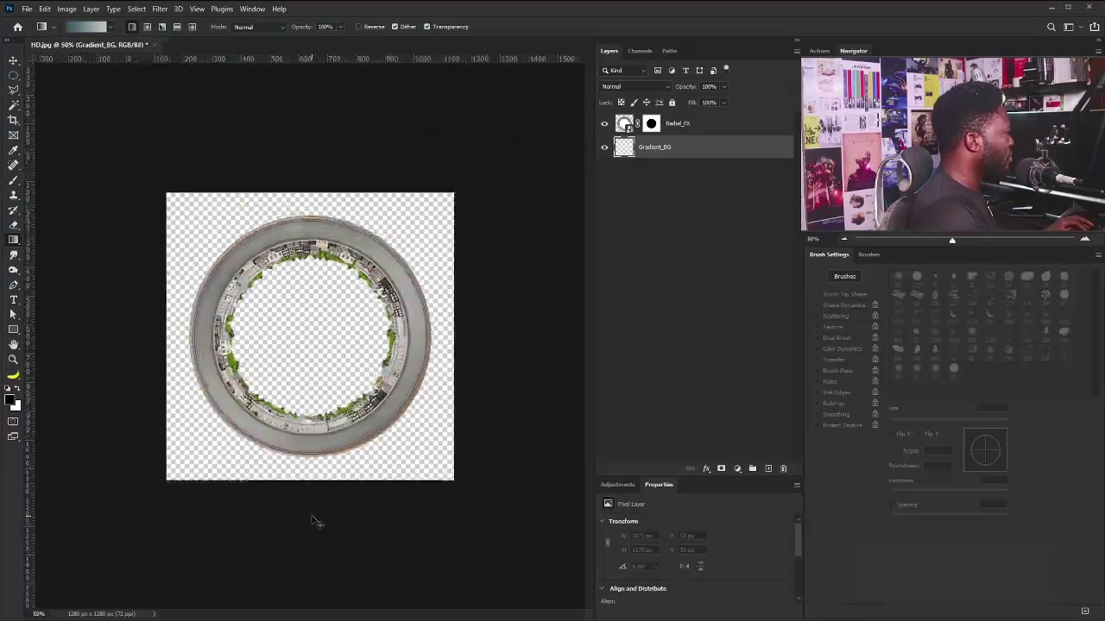
{"action": "scroll", "coordinate": [316, 521], "scroll_direction": "down", "scroll_amount": 1}
{"action": "scroll", "coordinate": [316, 521], "scroll_direction": "up", "scroll_amount": 2}
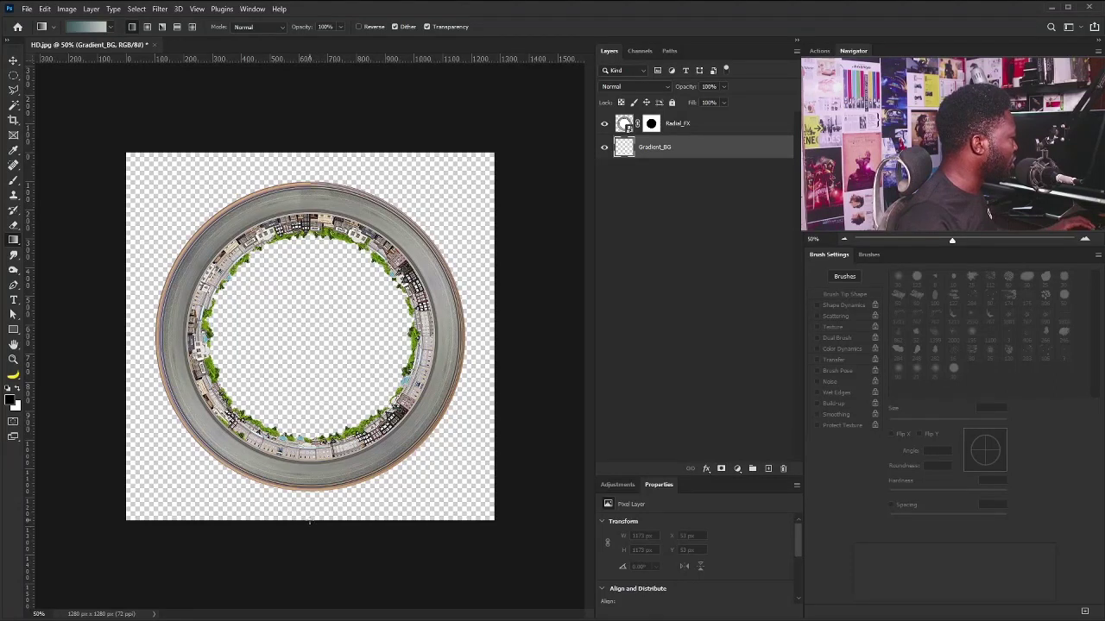
{"action": "left_click_drag", "start_coordinate": [309, 498], "coordinate": [327, 322]}
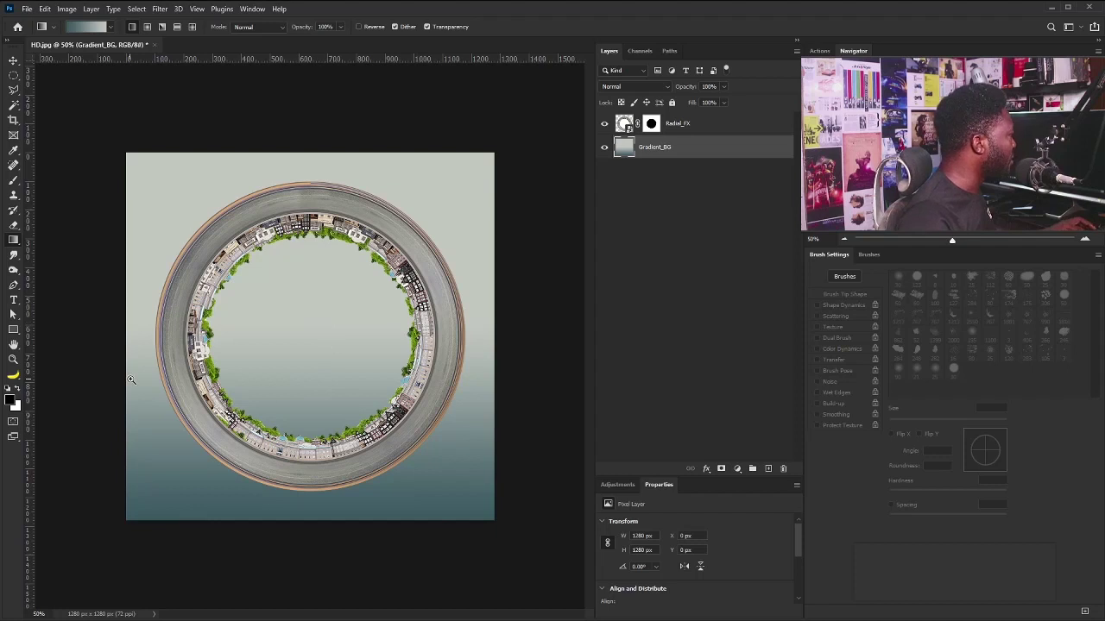
- Make a flat elliptical selection about 747 × 35 px across the base of the ring
{"action": "scroll", "coordinate": [130, 379], "scroll_direction": "up", "scroll_amount": 1}
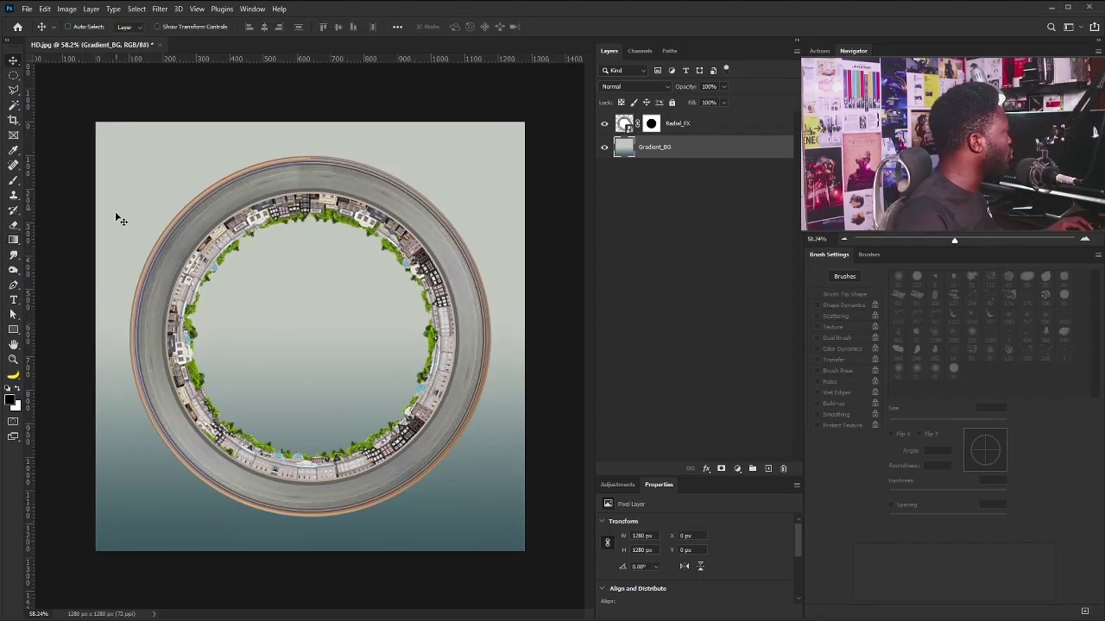
{"action": "left_click", "coordinate": [14, 78]}
{"action": "left_click_drag", "start_coordinate": [154, 504], "coordinate": [410, 513]}
- Sample the teal near the ring's base as the foreground color and darken it to #111e21
{"action": "left_click", "coordinate": [11, 398]}
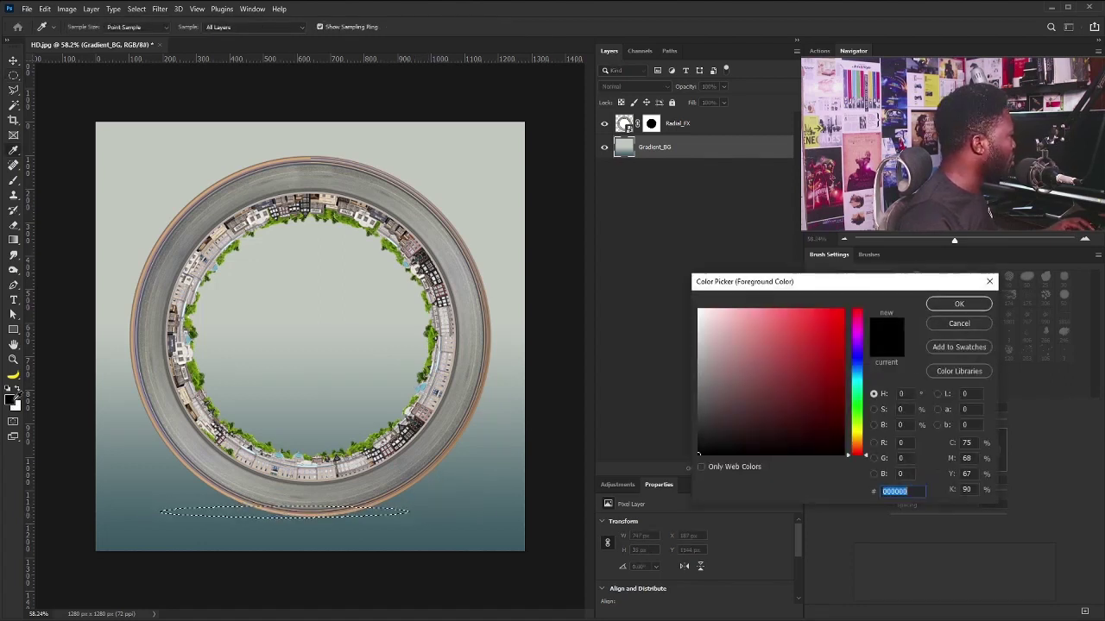
{"action": "left_click", "coordinate": [423, 522]}
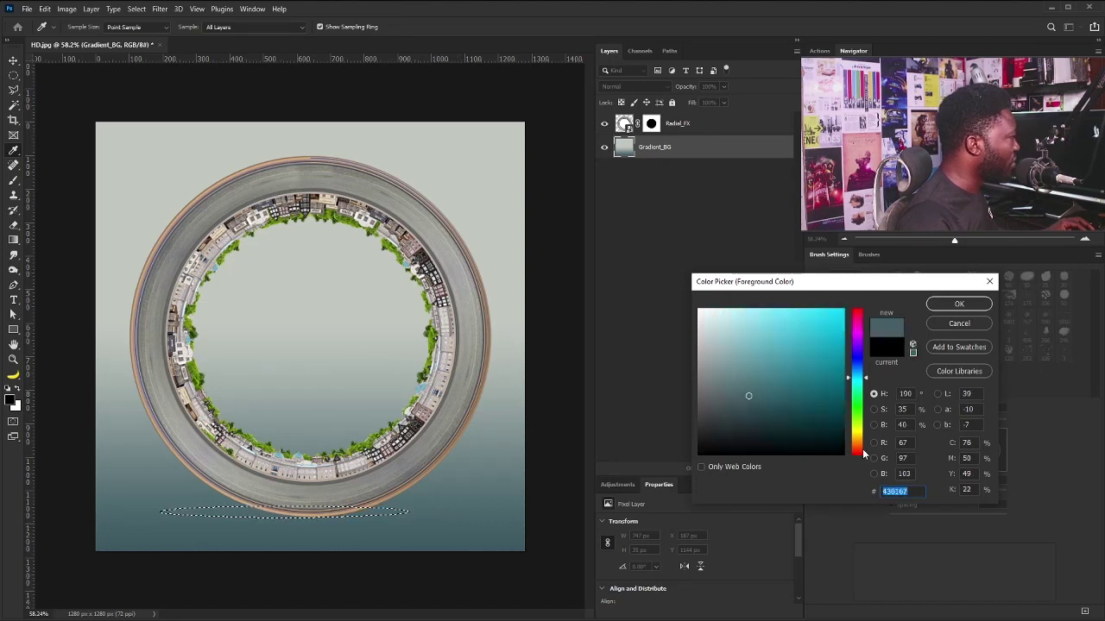
{"action": "left_click_drag", "start_coordinate": [756, 394], "coordinate": [766, 430]}
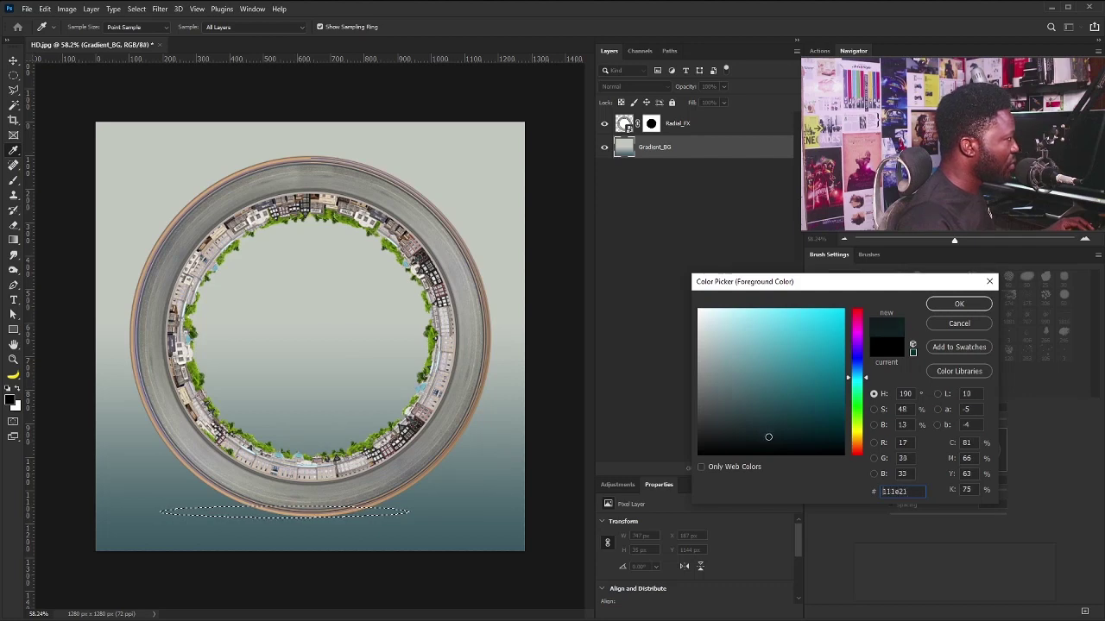
{"action": "left_click", "coordinate": [954, 302]}
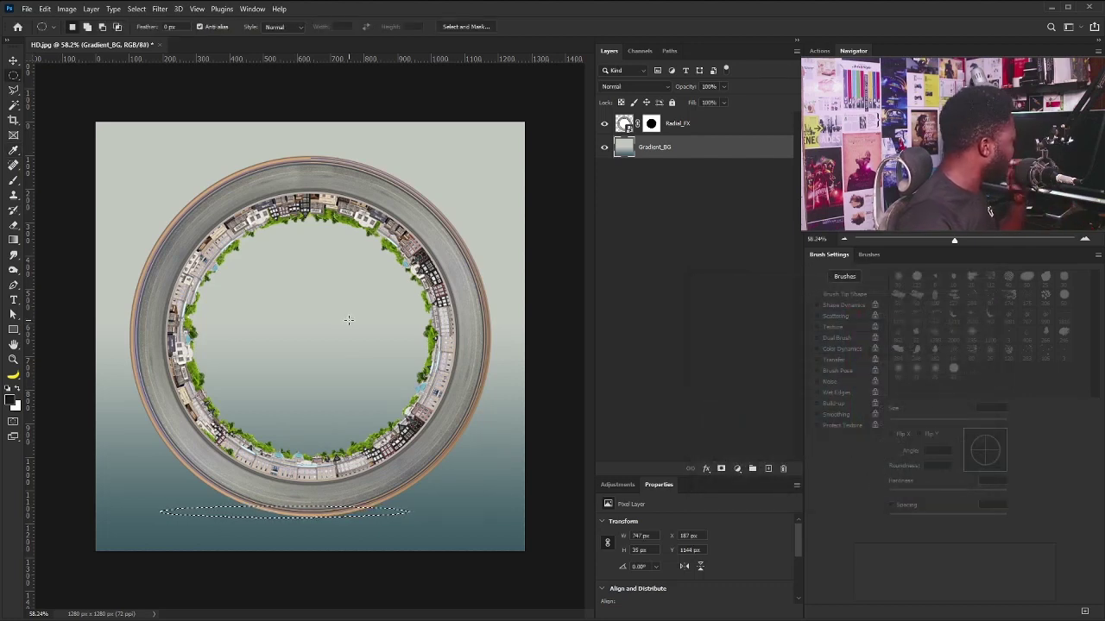
- Add a layer named Shadow above Gradient_BG, fill the elliptical selection with the foreground color and deselect
{"action": "left_click", "coordinate": [752, 469]}
{"action": "double_click", "coordinate": [649, 149]}
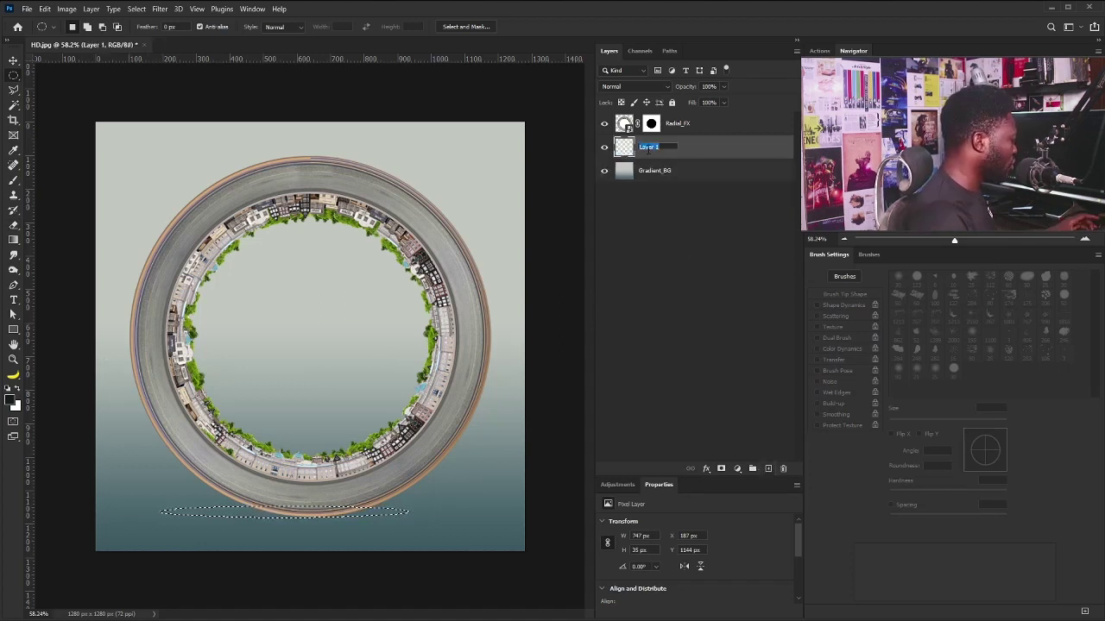
{"action": "type", "text": "Shadow"}
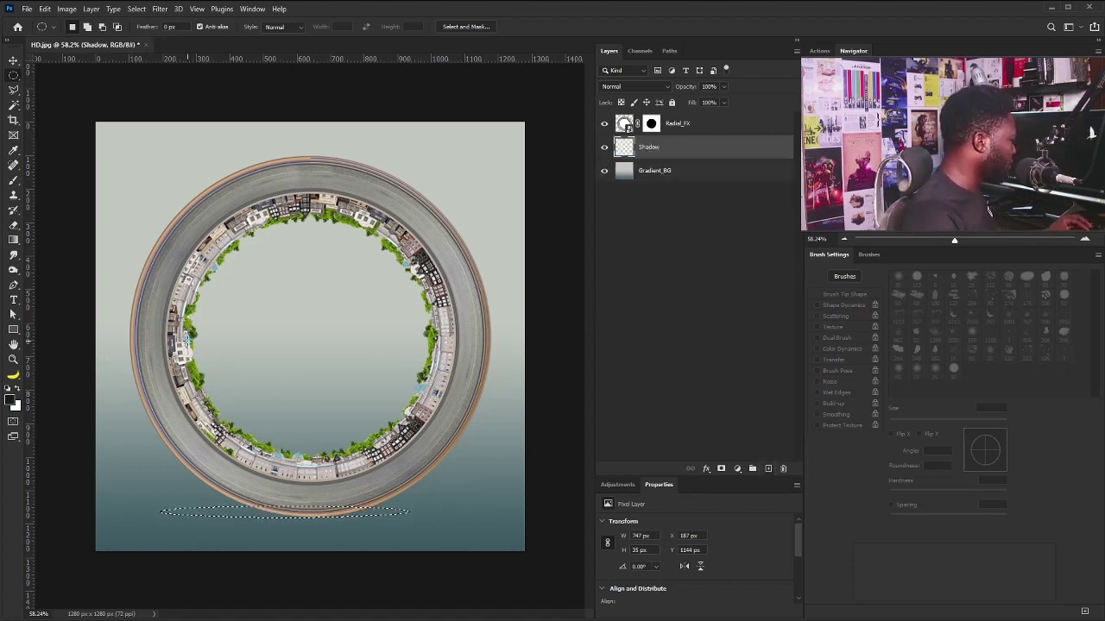
{"action": "key", "text": "Return"}
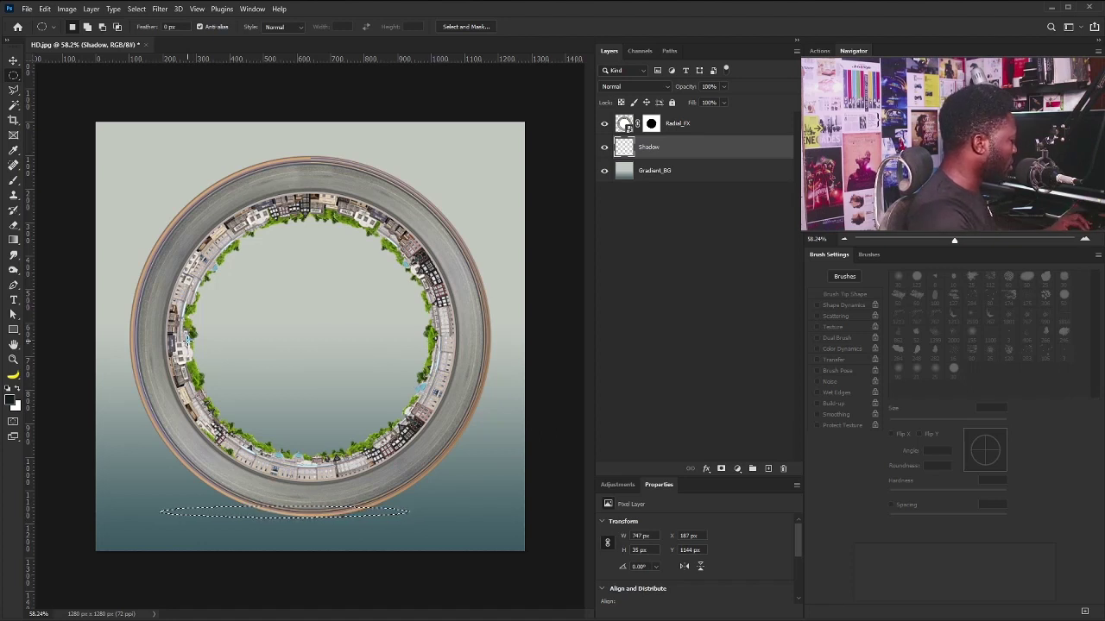
{"action": "key", "text": "alt+BackSpace"}
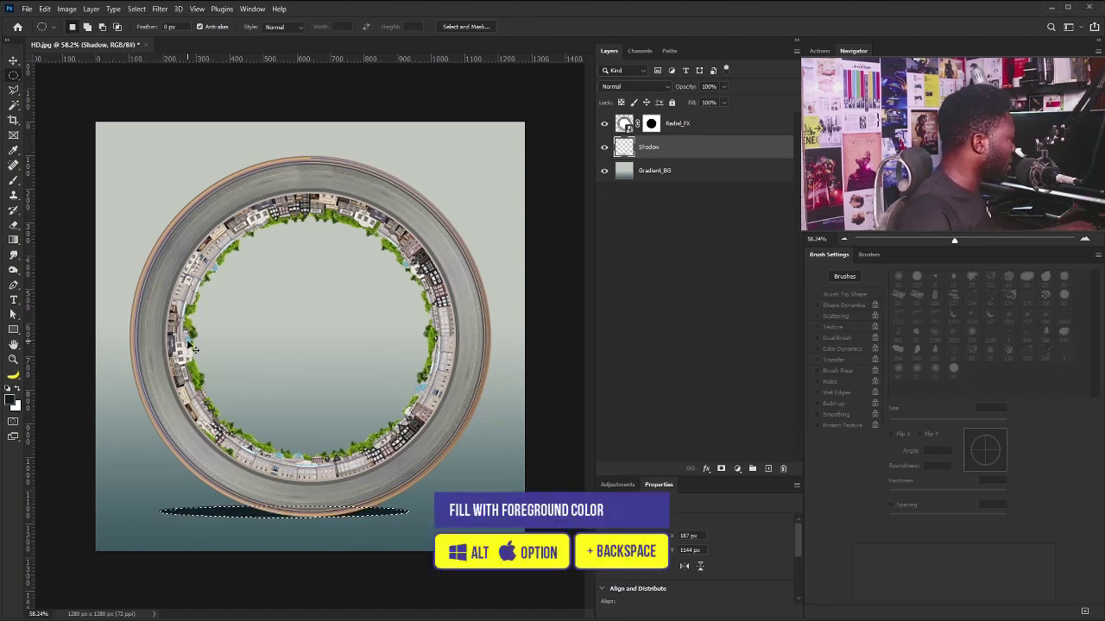
{"action": "key", "text": "ctrl+d"}
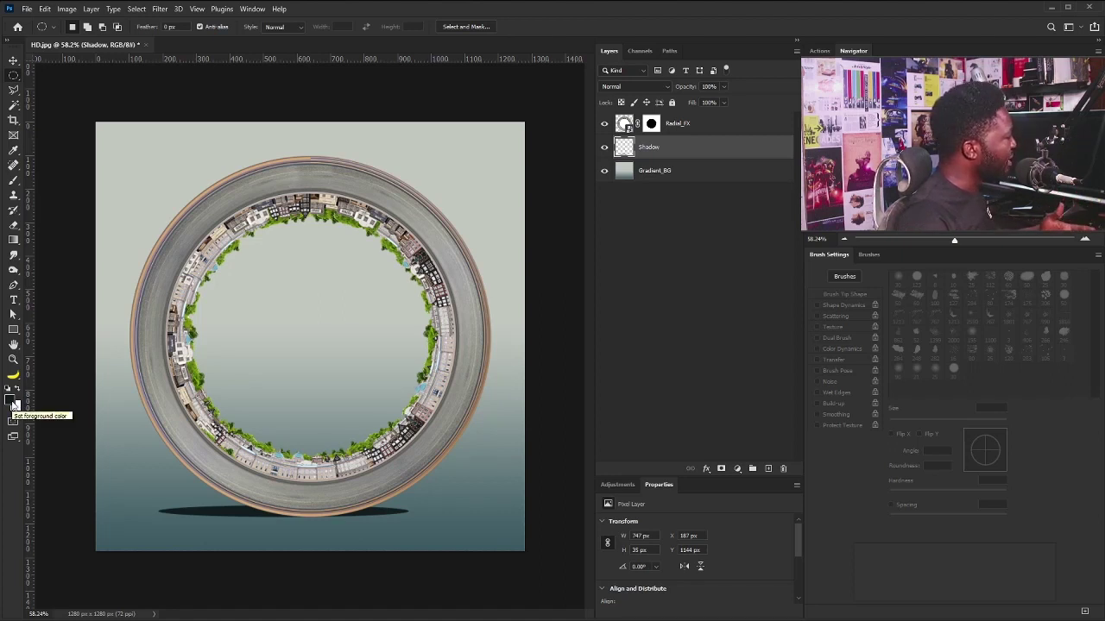
- Soften the ellipse on the Shadow layer with a small-radius Gaussian Blur
{"action": "key", "text": "v"}
{"action": "left_click", "coordinate": [160, 8]}
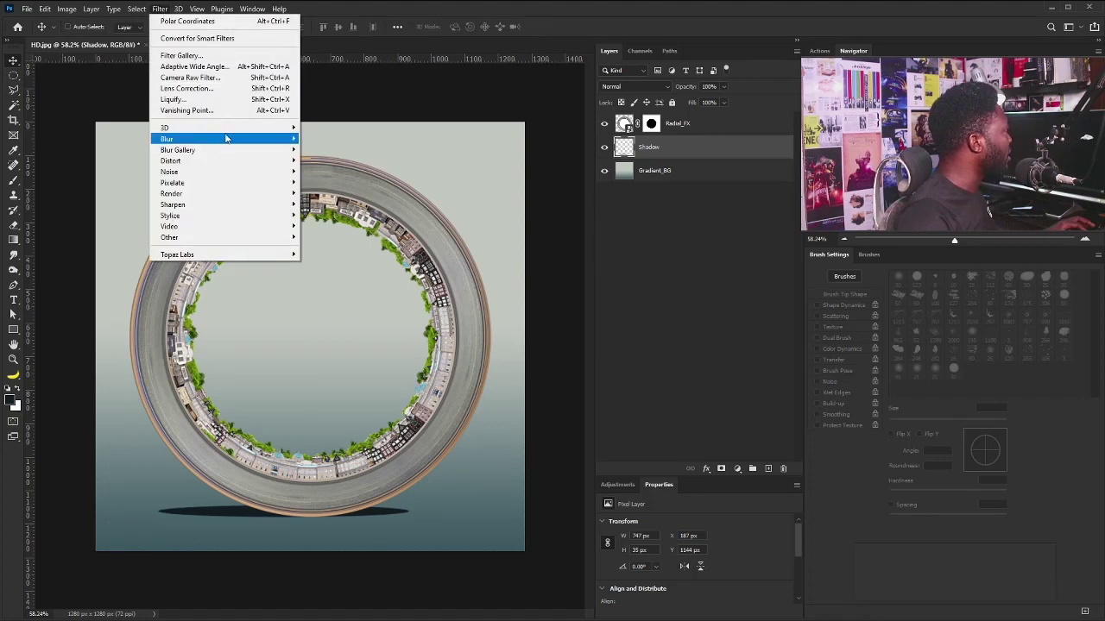
{"action": "mouse_move", "coordinate": [235, 138]}
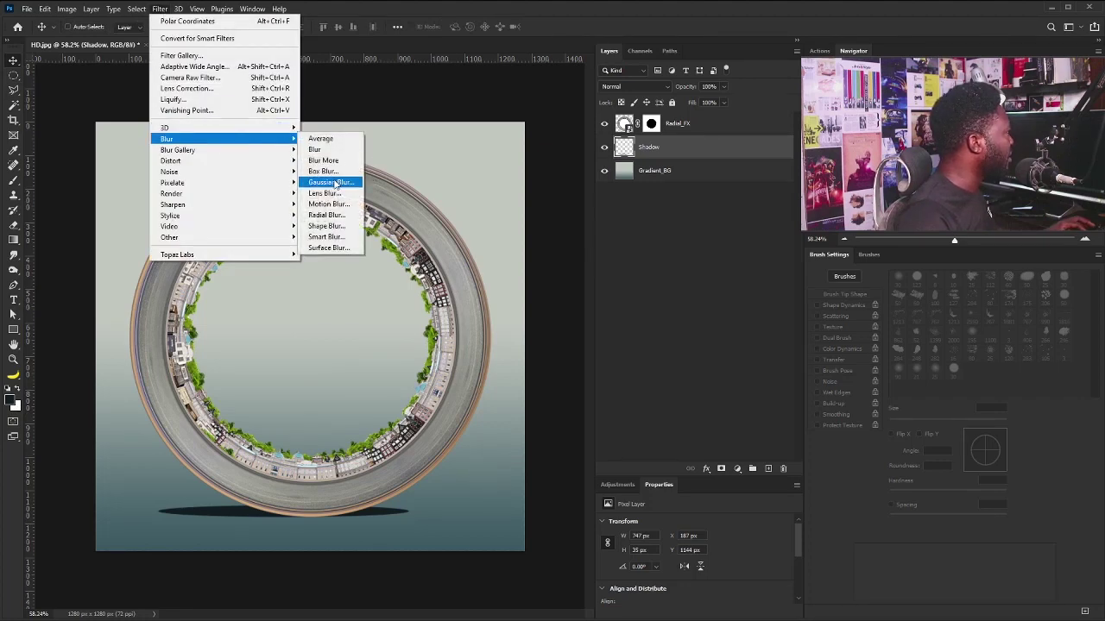
{"action": "left_click", "coordinate": [335, 184]}
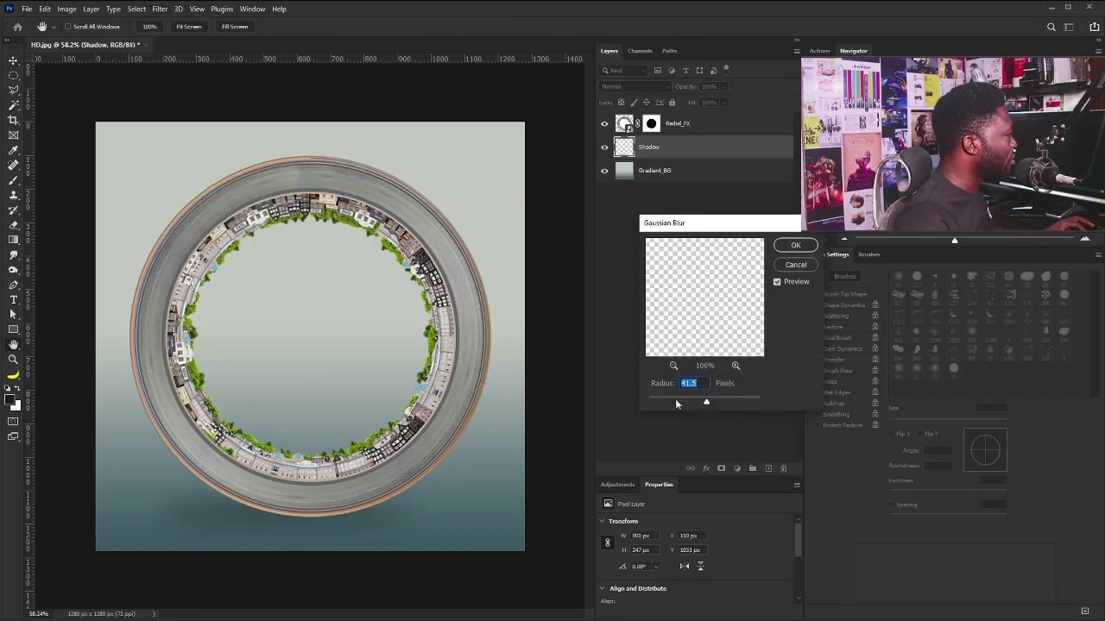
{"action": "left_click", "coordinate": [673, 401]}
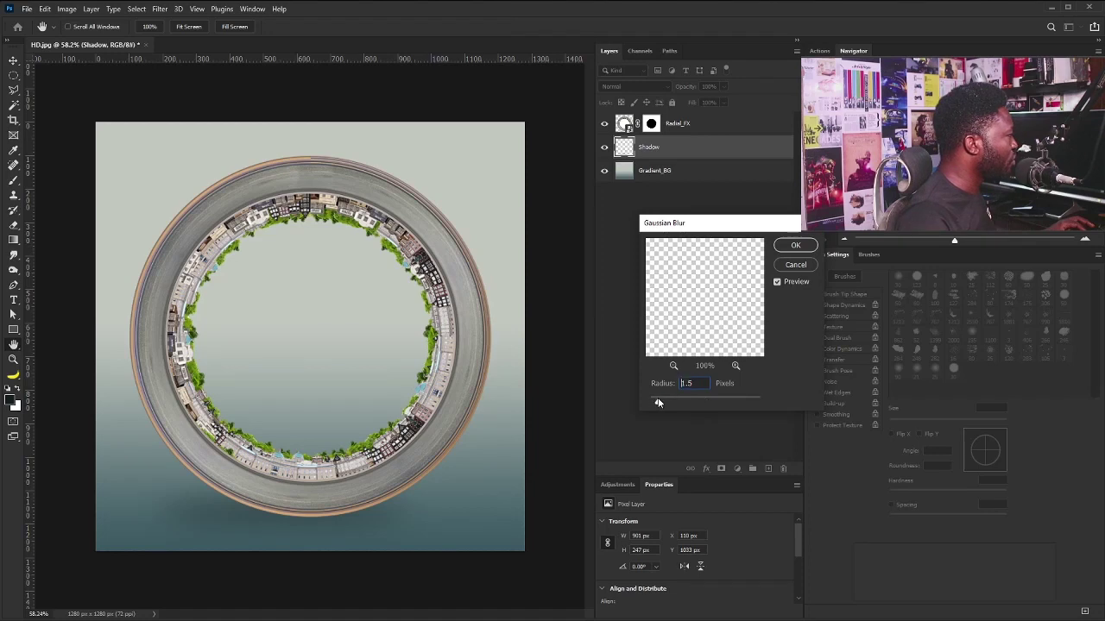
{"action": "left_click", "coordinate": [794, 245]}
- Lower the Shadow layer's opacity to 57%
{"action": "left_click", "coordinate": [722, 86]}
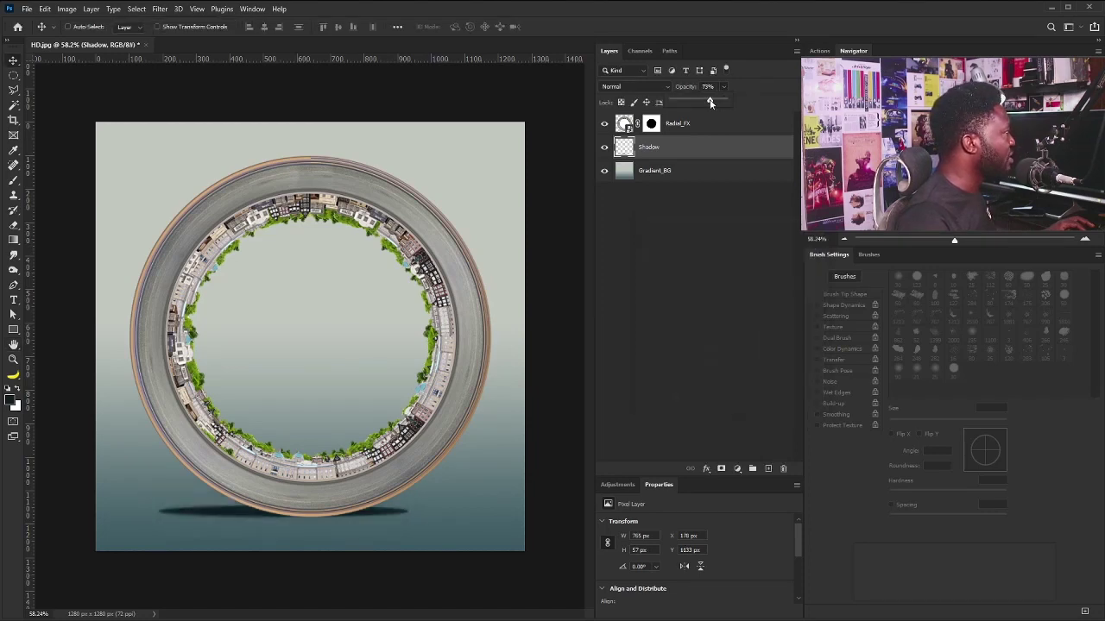
{"action": "left_click_drag", "start_coordinate": [711, 102], "coordinate": [705, 103]}
{"action": "left_click", "coordinate": [691, 153]}
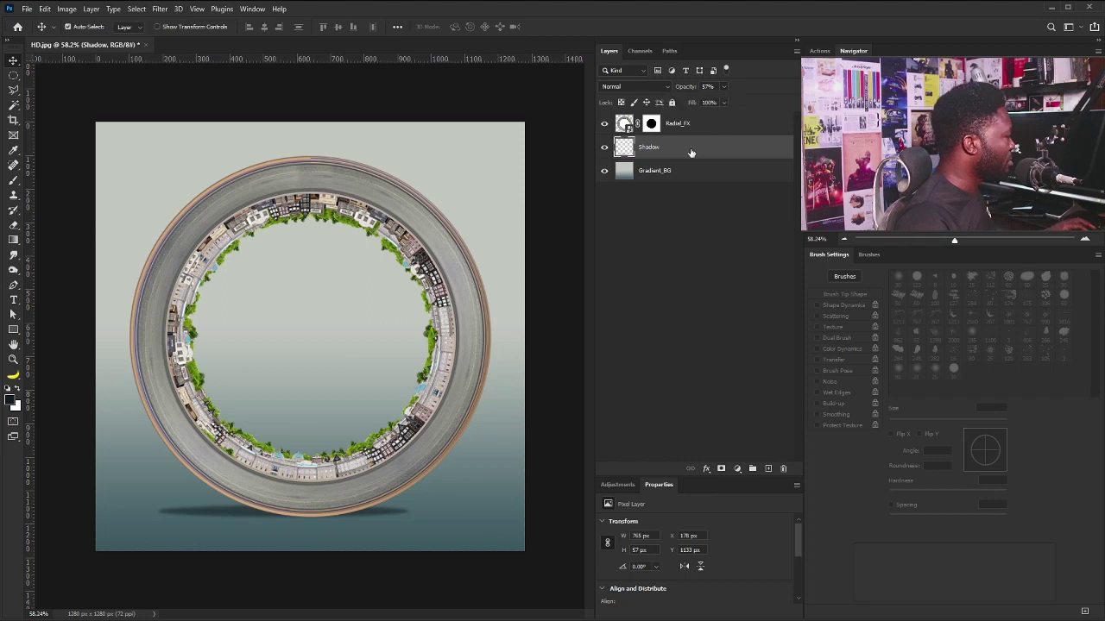
- Duplicate the Shadow layer and rename the copy Motion_Blur
{"action": "left_click_drag", "start_coordinate": [691, 153], "coordinate": [765, 468]}
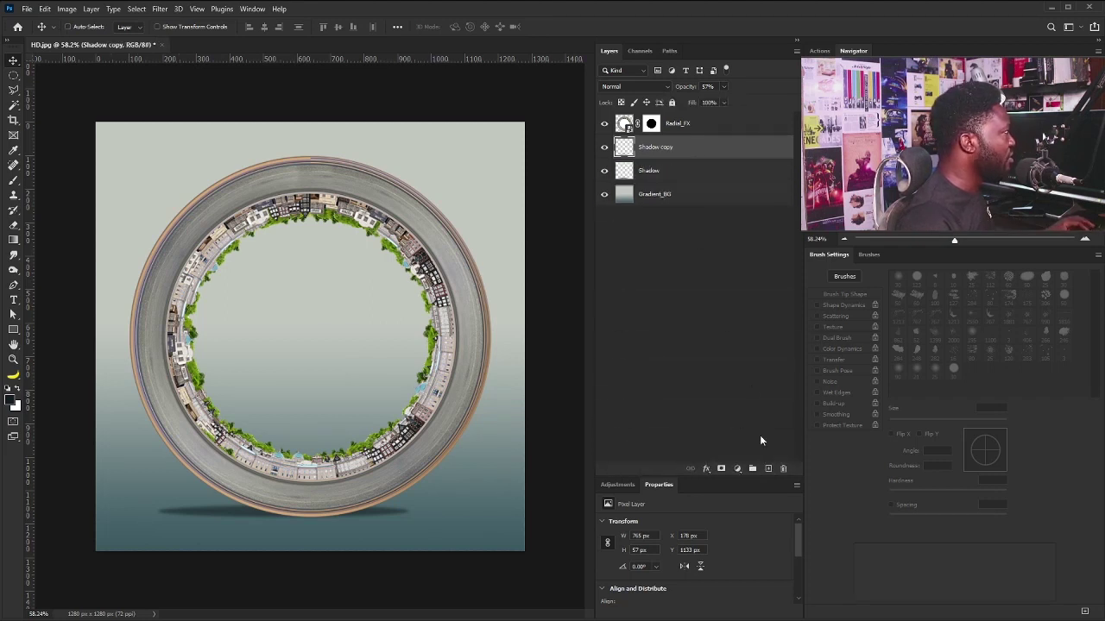
{"action": "double_click", "coordinate": [654, 147]}
{"action": "type", "text": "Motion_Blur"}
{"action": "key", "text": "Return"}
- Apply a Motion Blur at a 0° angle to the Motion_Blur layer, raising the distance so the shadow streaks far out horizontally
{"action": "left_click", "coordinate": [161, 9]}
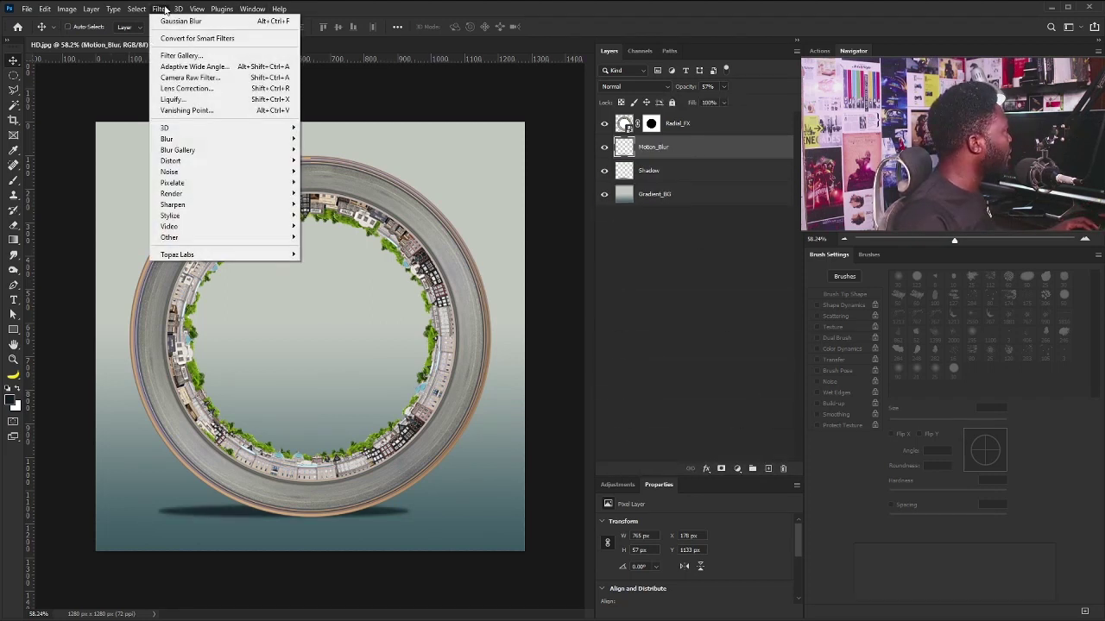
{"action": "mouse_move", "coordinate": [222, 141]}
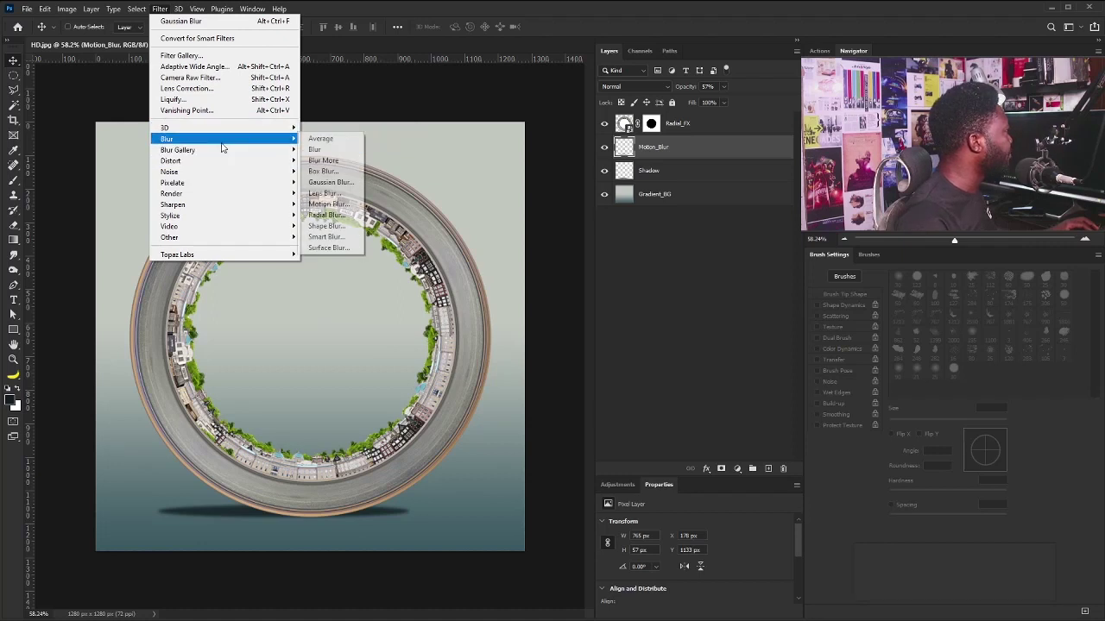
{"action": "left_click", "coordinate": [334, 204]}
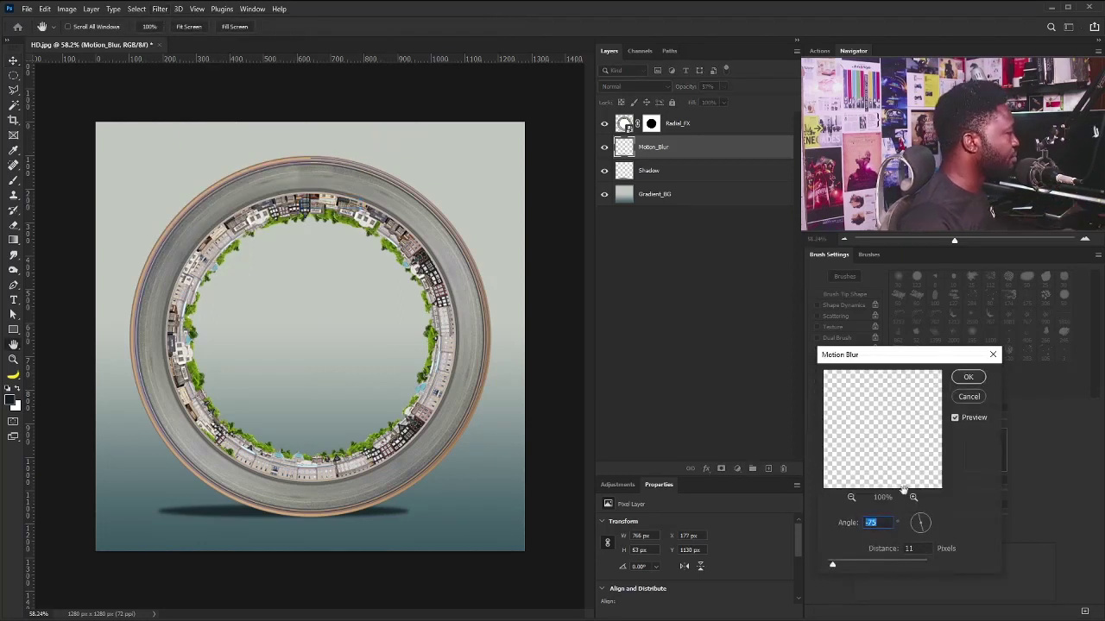
{"action": "left_click", "coordinate": [929, 525]}
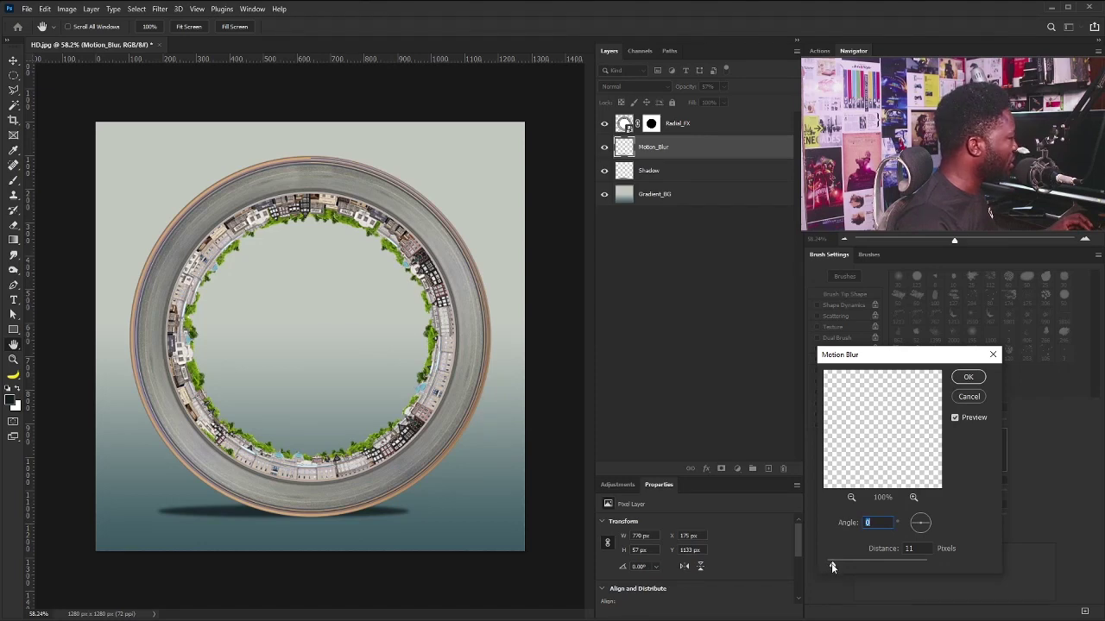
{"action": "left_click_drag", "start_coordinate": [834, 565], "coordinate": [901, 568]}
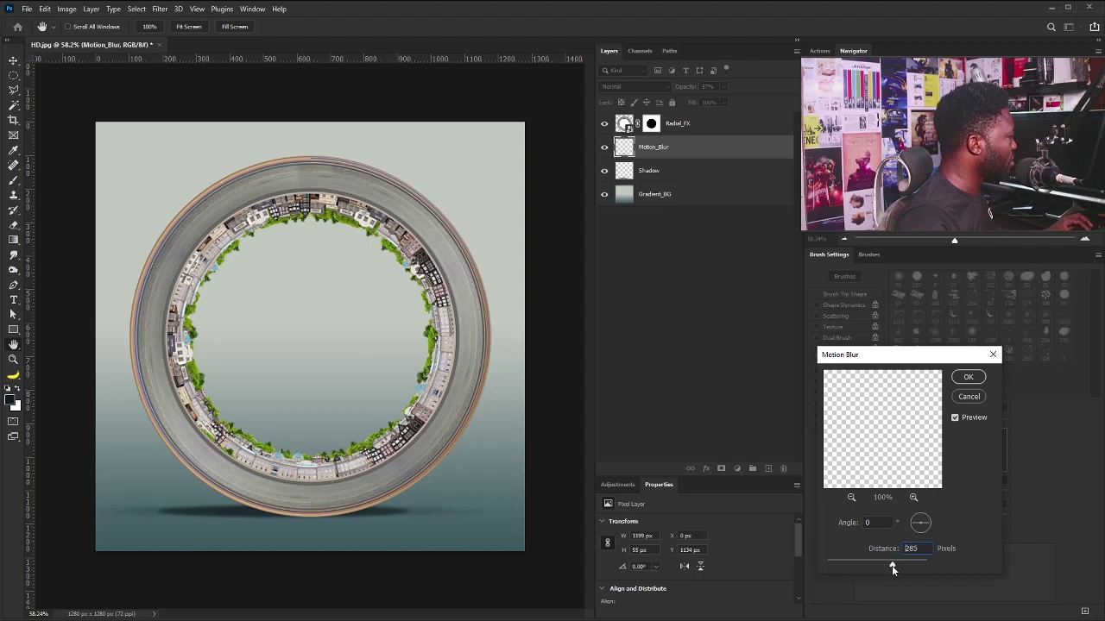
{"action": "left_click", "coordinate": [977, 377]}
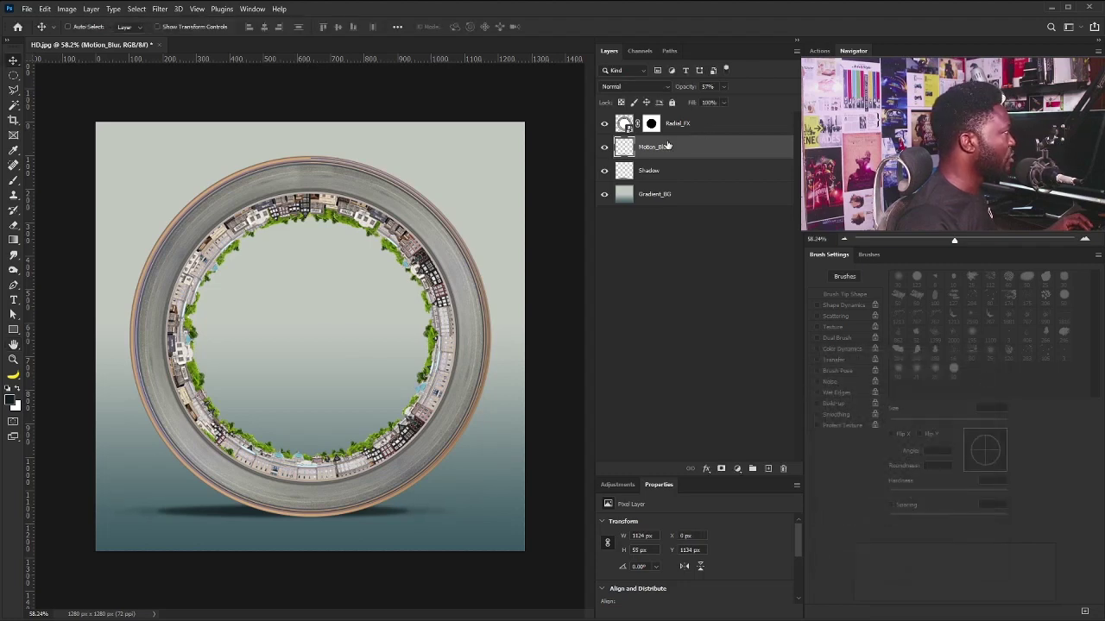
- Scale the Motion_Blur and Shadow layers together to about 115% width and 308% height beneath the ring
{"action": "left_click", "coordinate": [659, 177], "text": "shift"}
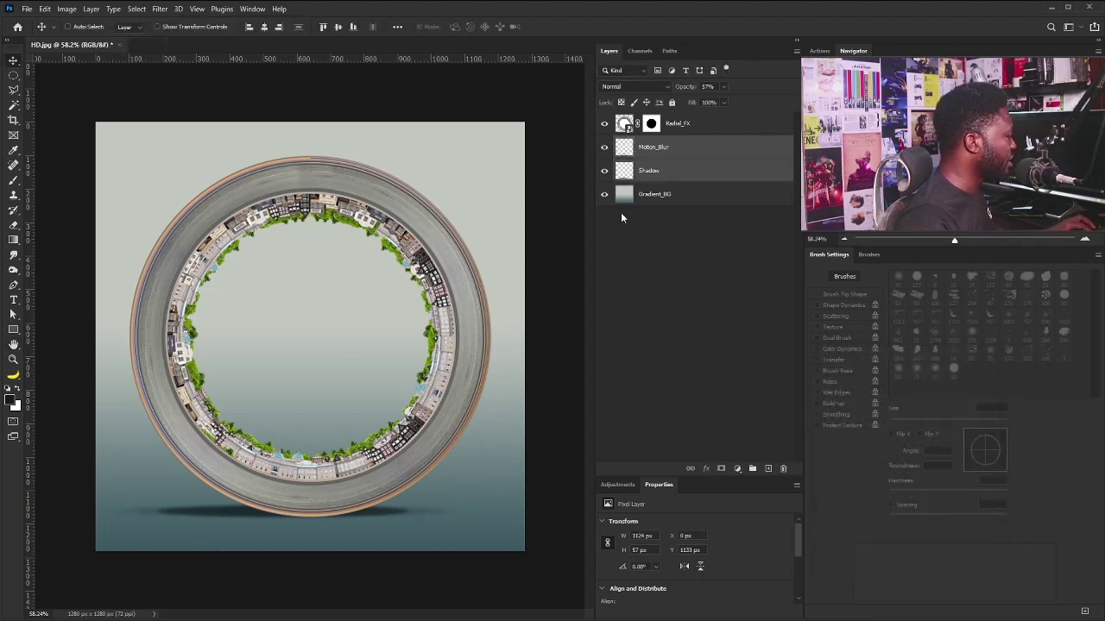
{"action": "key", "text": "ctrl+t"}
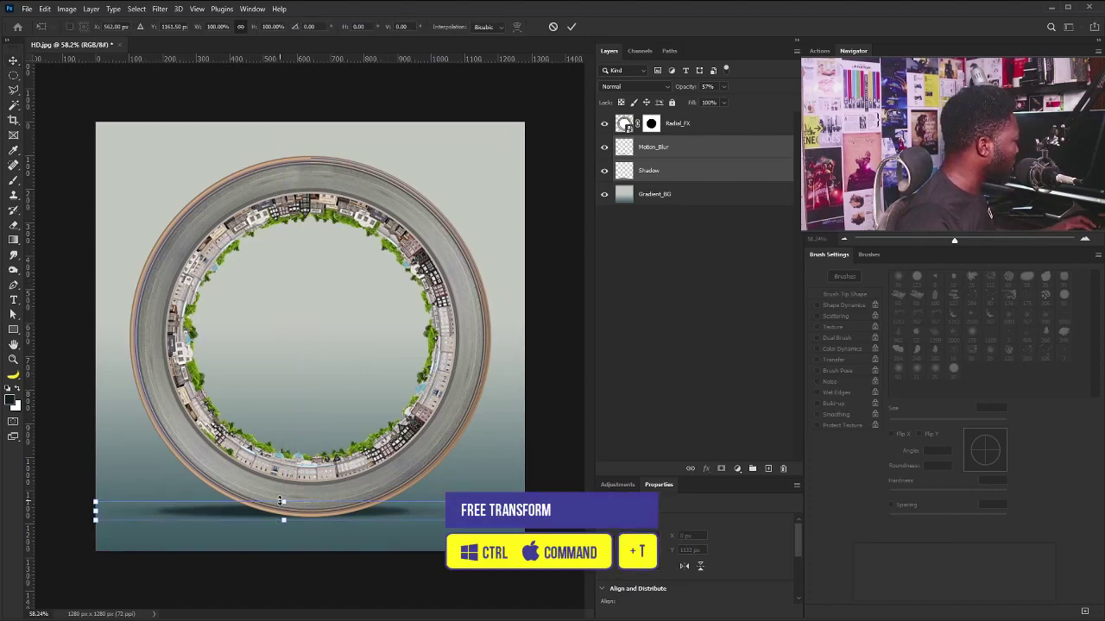
{"action": "left_click_drag", "start_coordinate": [280, 501], "coordinate": [284, 466]}
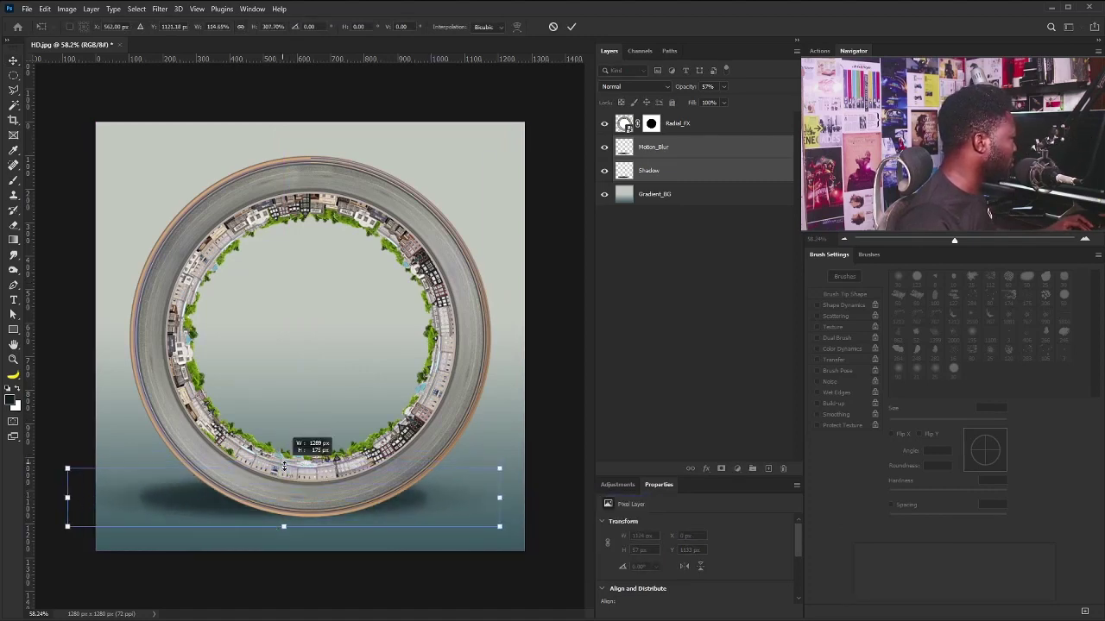
{"action": "key", "text": "Return"}
- Add a mask to the Shadow layer and fade the shadow's outer ends in black, using a soft brush sized between 250 and 150 px
{"action": "left_click", "coordinate": [656, 148]}
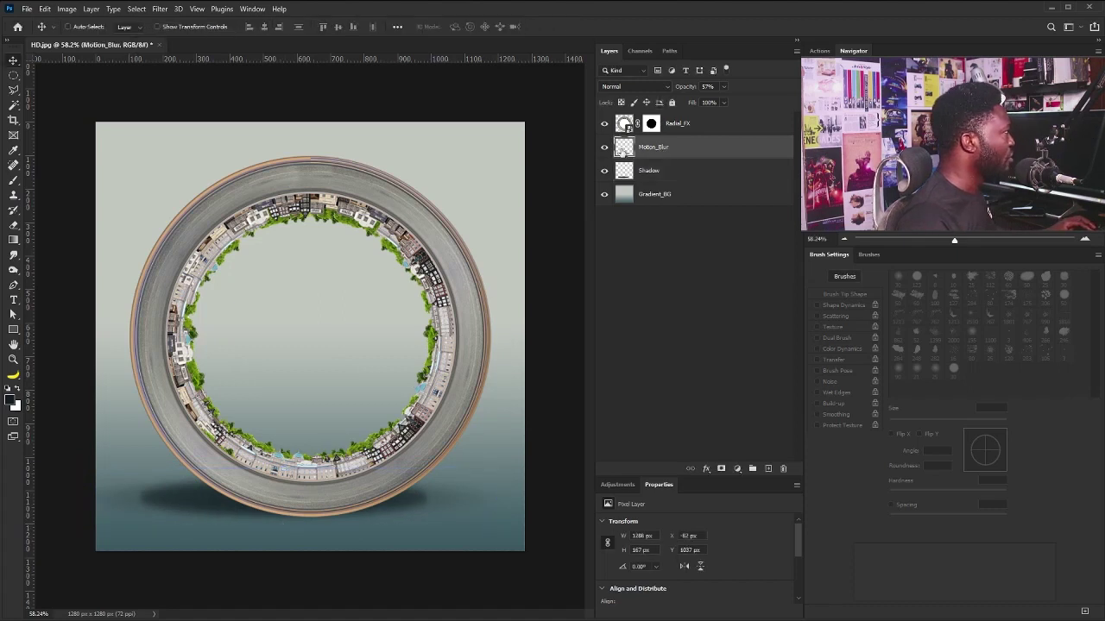
{"action": "left_click", "coordinate": [649, 170]}
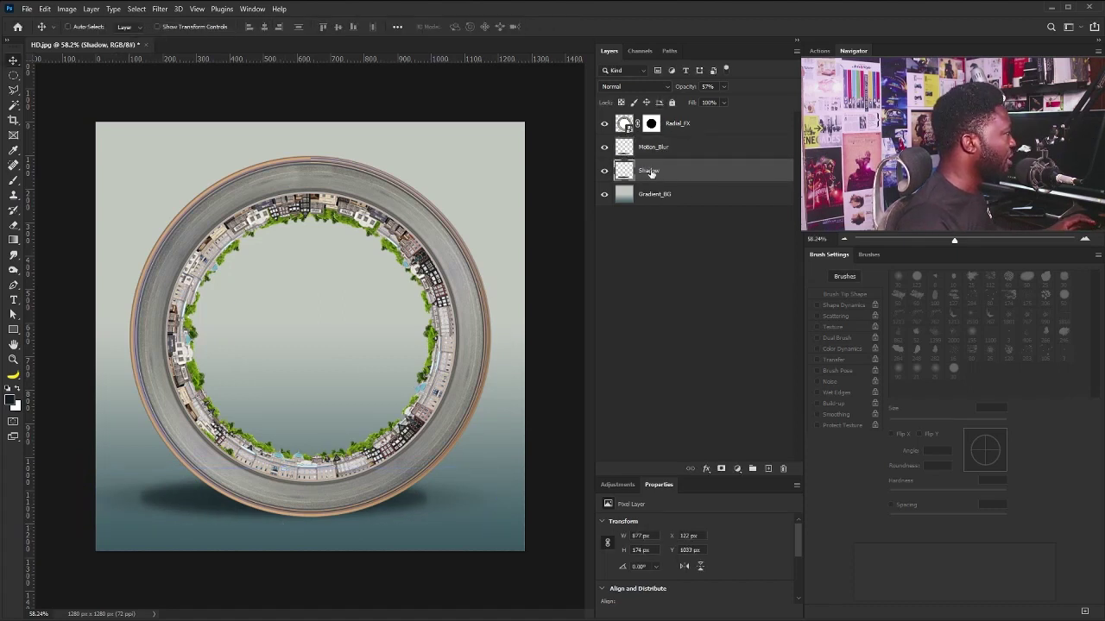
{"action": "left_click", "coordinate": [721, 469]}
{"action": "key", "text": "b"}
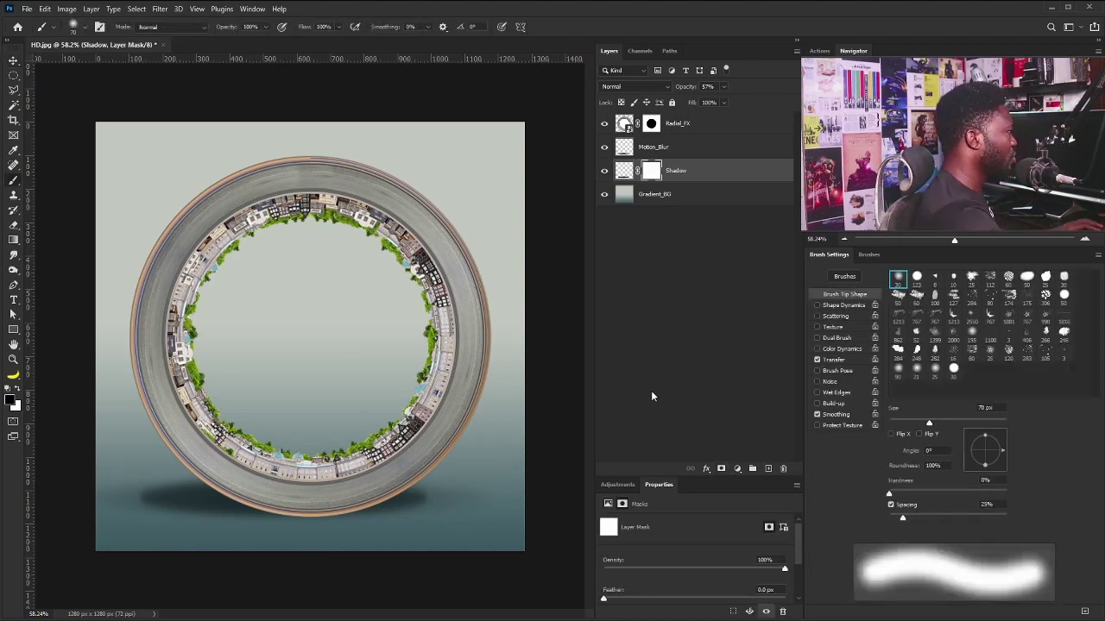
{"action": "key", "text": "bracketright"}
{"action": "key", "text": "bracketright"}
{"action": "key", "text": "bracketright"}
{"action": "key", "text": "bracketright"}
{"action": "key", "text": "bracketright"}
{"action": "key", "text": "bracketright"}
{"action": "key", "text": "bracketright"}
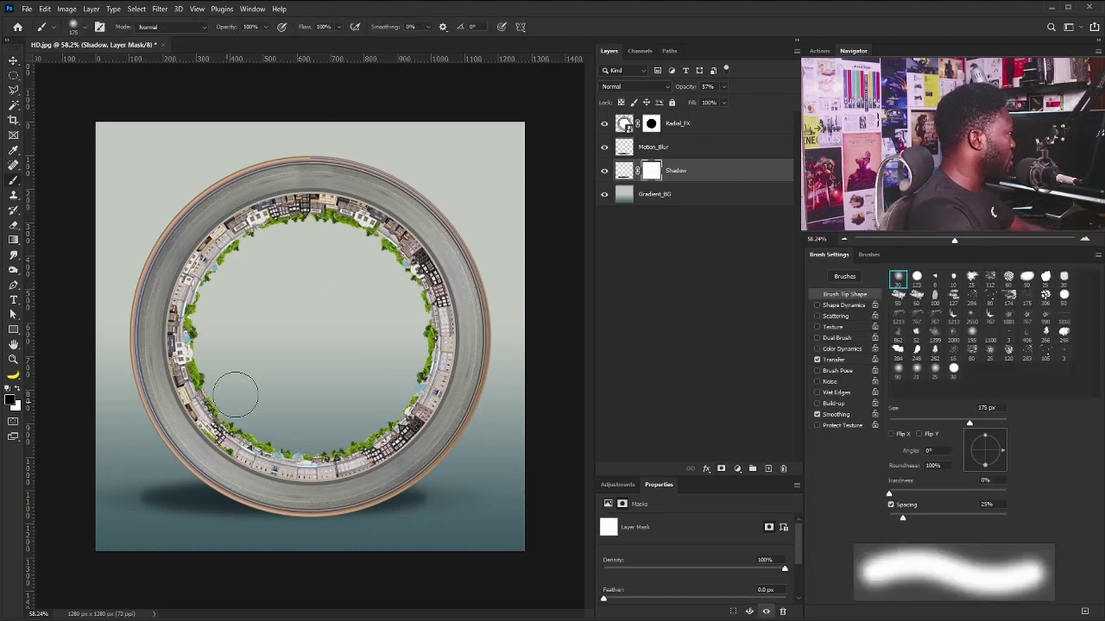
{"action": "key", "text": "bracketright"}
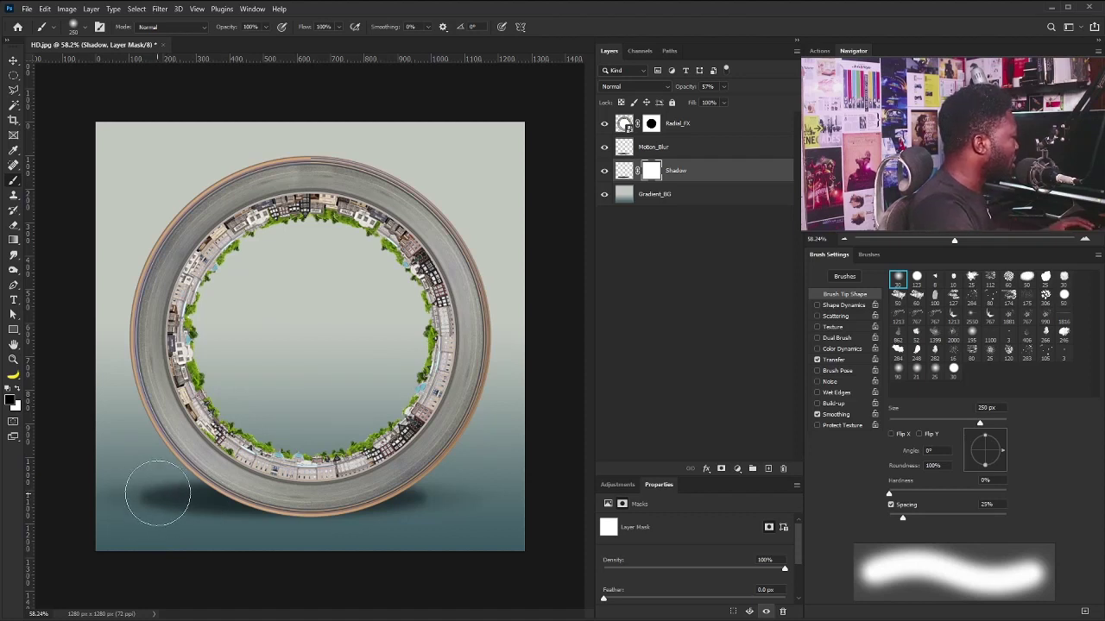
{"action": "mouse_move", "coordinate": [153, 498]}
{"action": "left_mouse_down"}
{"action": "mouse_move", "coordinate": [85, 509]}
{"action": "mouse_move", "coordinate": [152, 543]}
{"action": "mouse_move", "coordinate": [247, 554]}
{"action": "mouse_move", "coordinate": [117, 539]}
{"action": "mouse_move", "coordinate": [201, 531]}
{"action": "mouse_move", "coordinate": [98, 530]}
{"action": "mouse_move", "coordinate": [103, 503]}
{"action": "mouse_move", "coordinate": [173, 515]}
{"action": "left_mouse_up"}
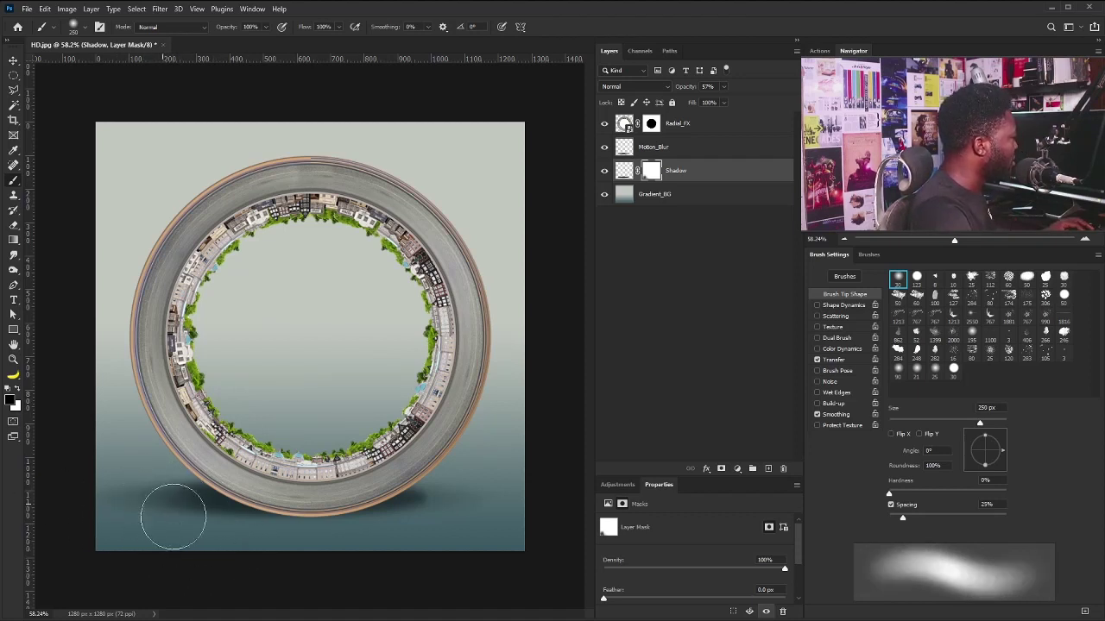
{"action": "key", "text": "bracketleft"}
{"action": "key", "text": "bracketleft"}
{"action": "key", "text": "bracketleft"}
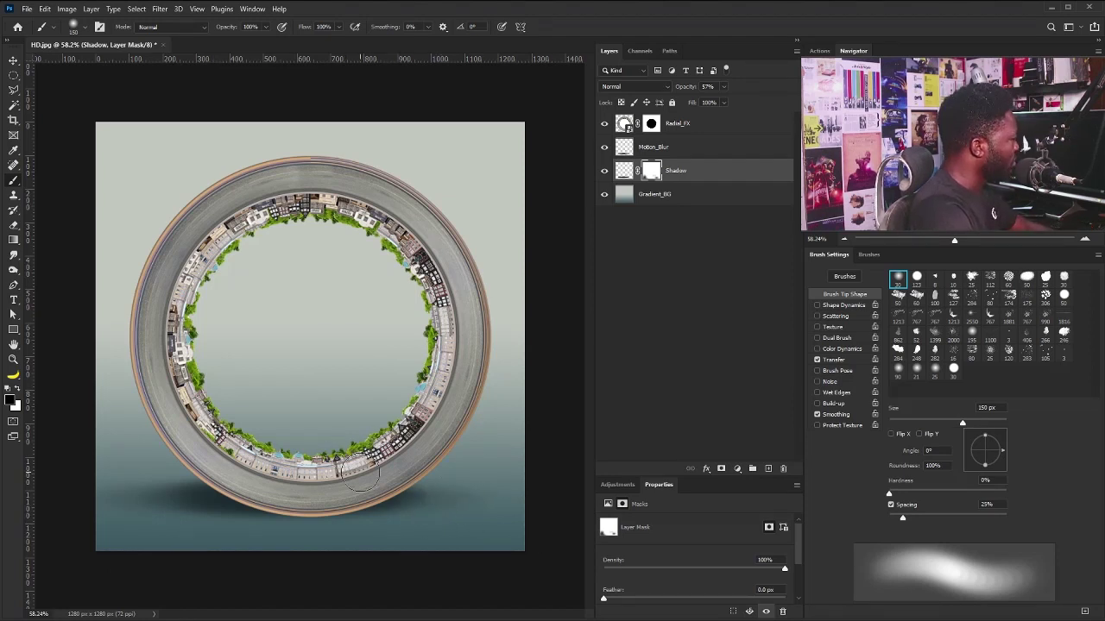
{"action": "key", "text": "ctrl+2"}
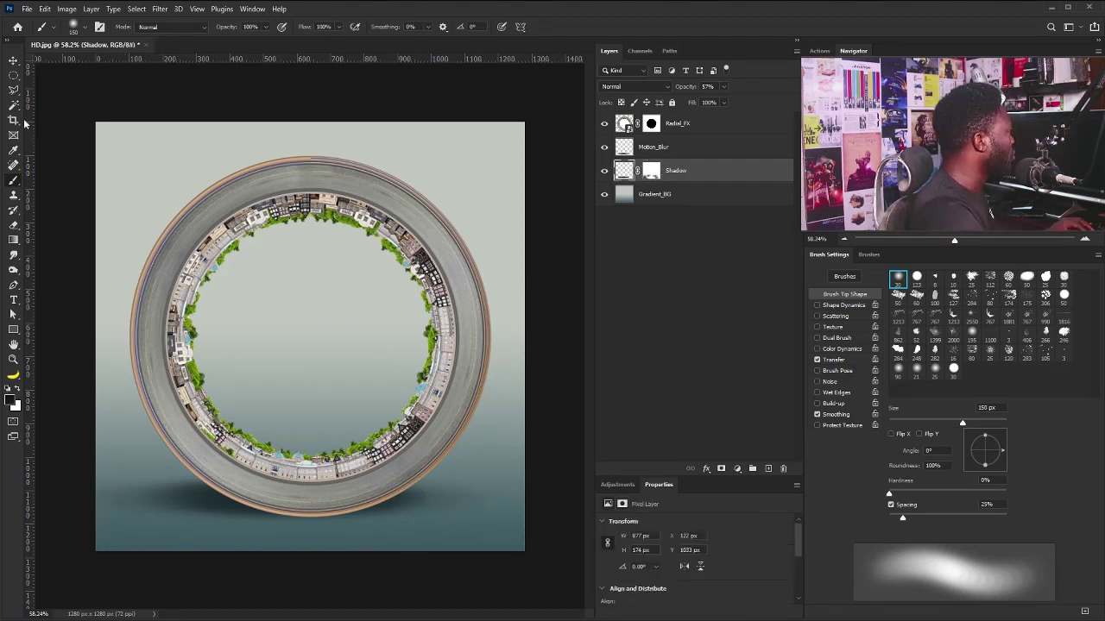
- Draw an elliptical selection about 580 × 117 px over the ring's base and pick a very dark teal foreground color
{"action": "left_click", "coordinate": [13, 75]}
{"action": "mouse_move", "coordinate": [206, 473]}
{"action": "left_mouse_down"}
{"action": "mouse_move", "coordinate": [369, 513]}
{"action": "mouse_move", "coordinate": [411, 511]}
{"action": "mouse_move", "coordinate": [206, 474]}
{"action": "left_mouse_up"}
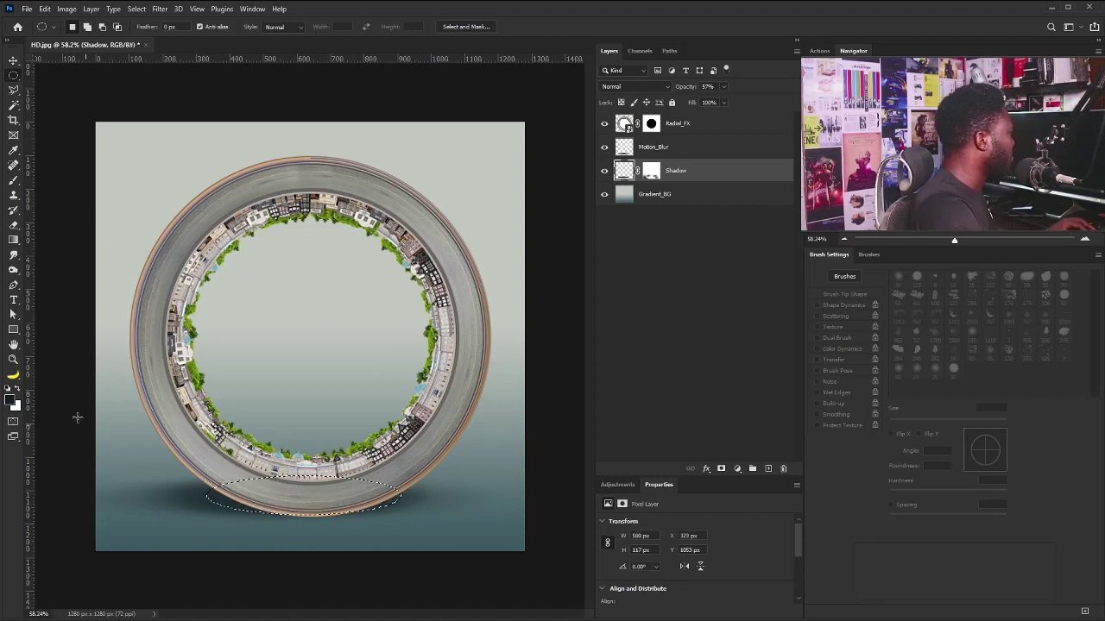
{"action": "left_click", "coordinate": [14, 404]}
{"action": "left_click_drag", "start_coordinate": [817, 411], "coordinate": [796, 434]}
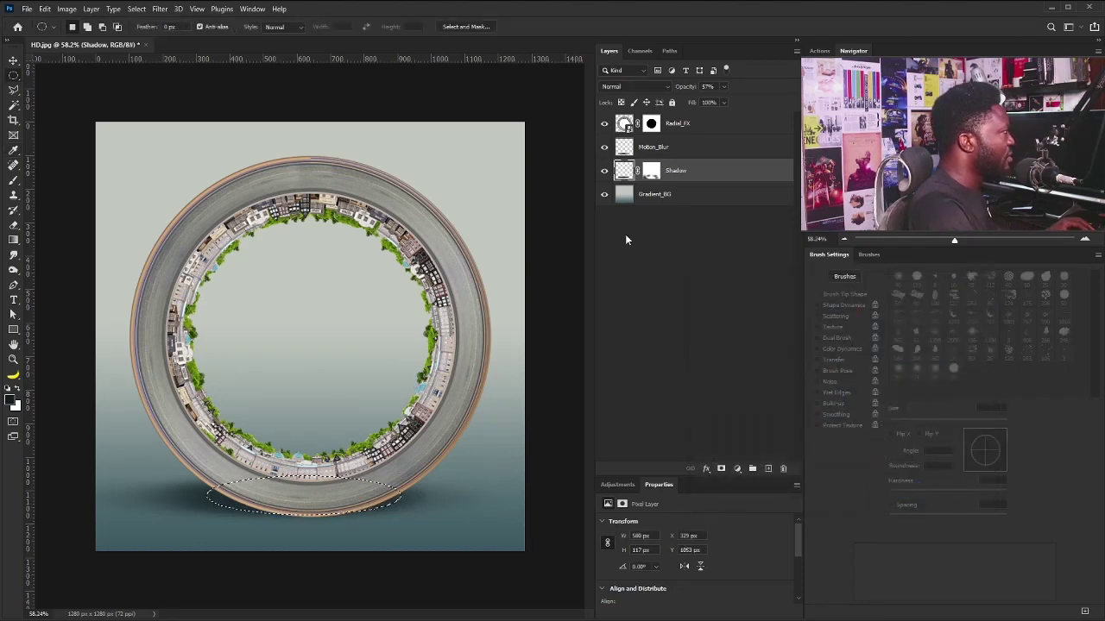
- Add a layer named Shadow above the masked Shadow layer, fill the elliptical selection with the foreground color and deselect
{"action": "left_click", "coordinate": [768, 470]}
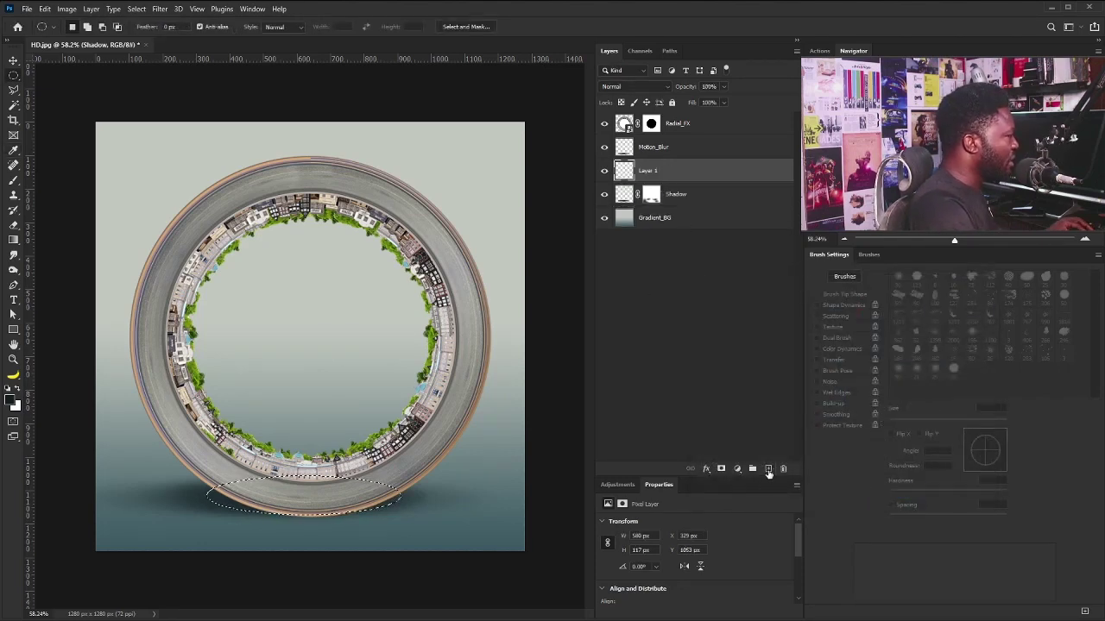
{"action": "double_click", "coordinate": [650, 172]}
{"action": "type", "text": "S"}
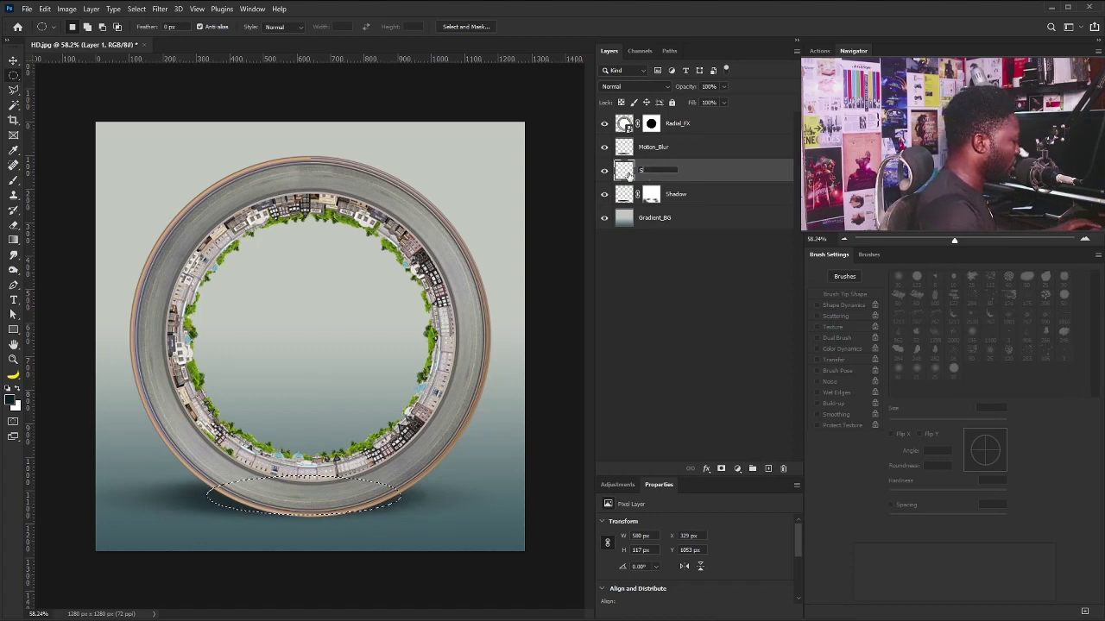
{"action": "type", "text": "hadow"}
{"action": "key", "text": "Return"}
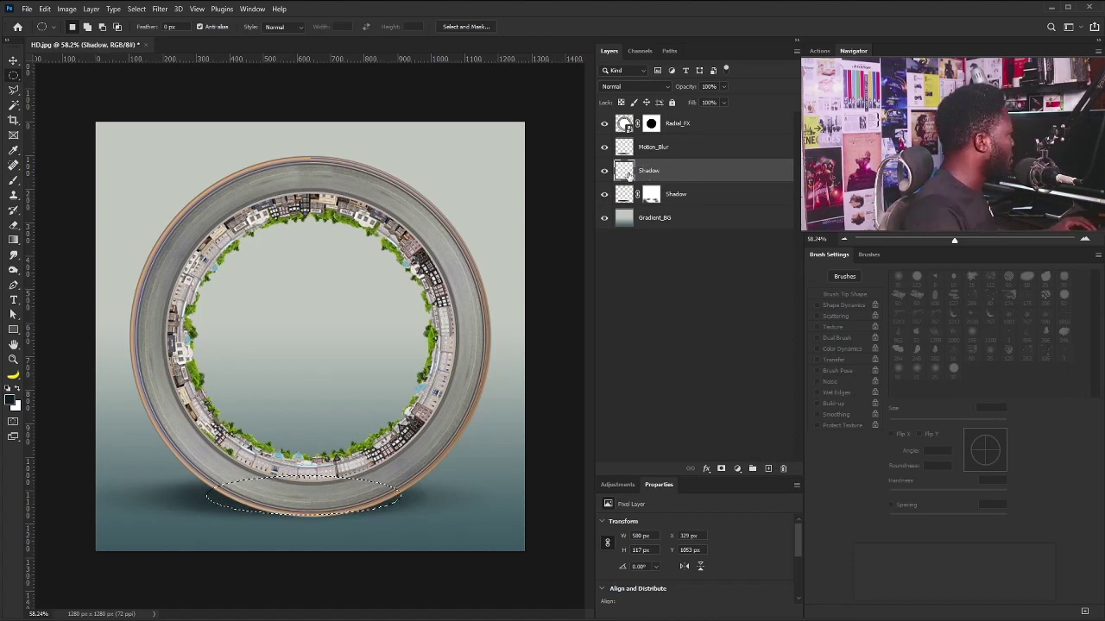
{"action": "key", "text": "alt+BackSpace"}
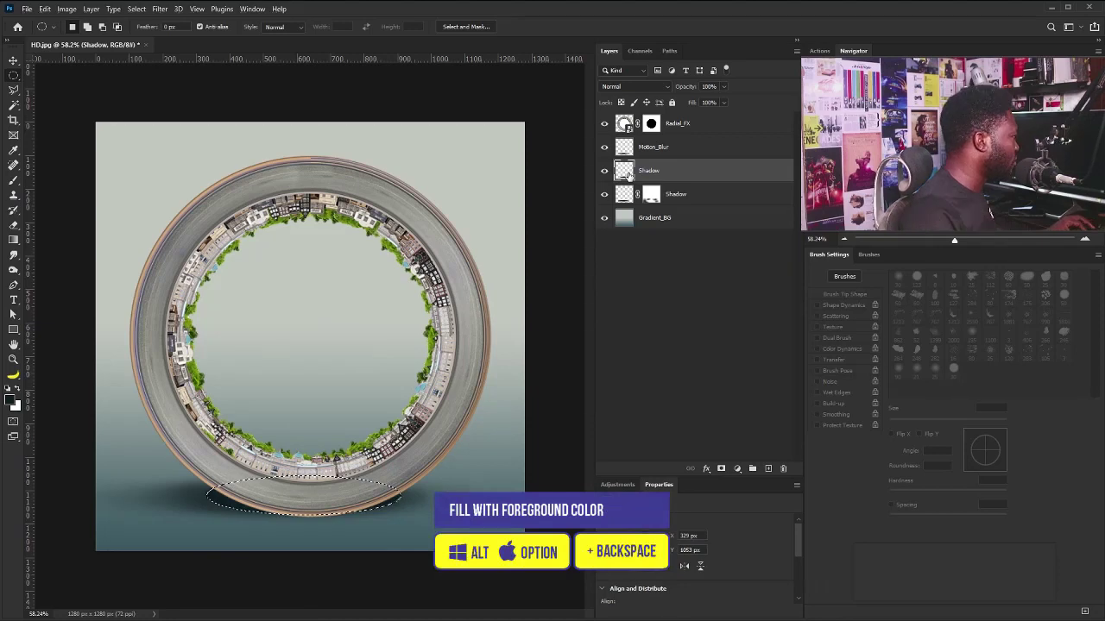
{"action": "key", "text": "ctrl+d"}
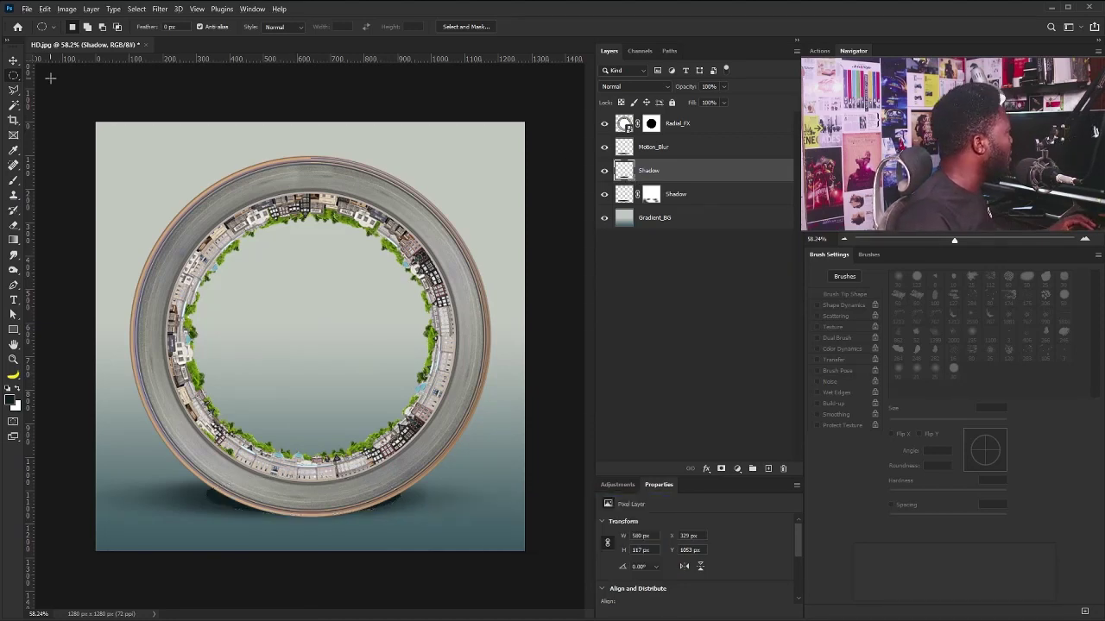
- Soften the new contact shadow with a Gaussian Blur of 18.0 pixels radius
{"action": "left_click", "coordinate": [152, 11]}
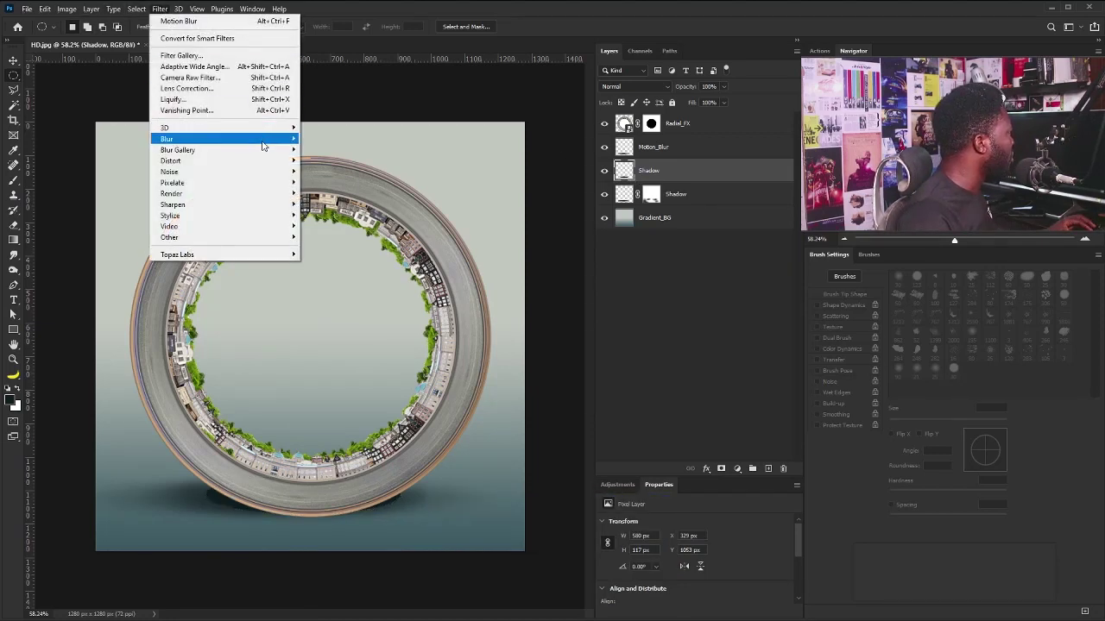
{"action": "mouse_move", "coordinate": [264, 141]}
{"action": "left_click", "coordinate": [331, 182]}
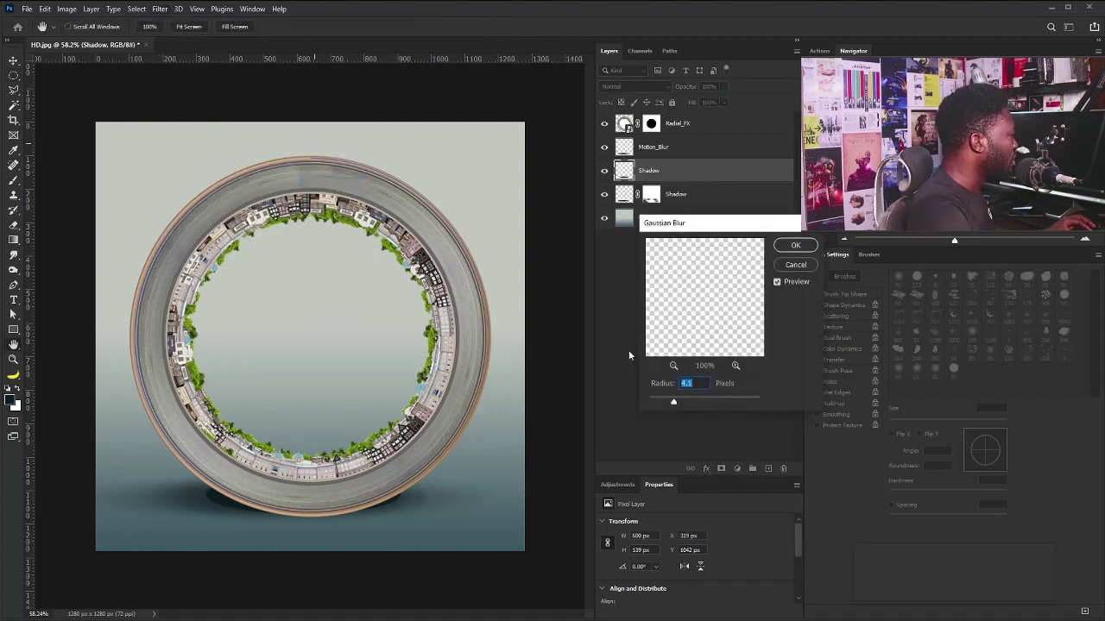
{"action": "left_click_drag", "start_coordinate": [676, 403], "coordinate": [696, 404]}
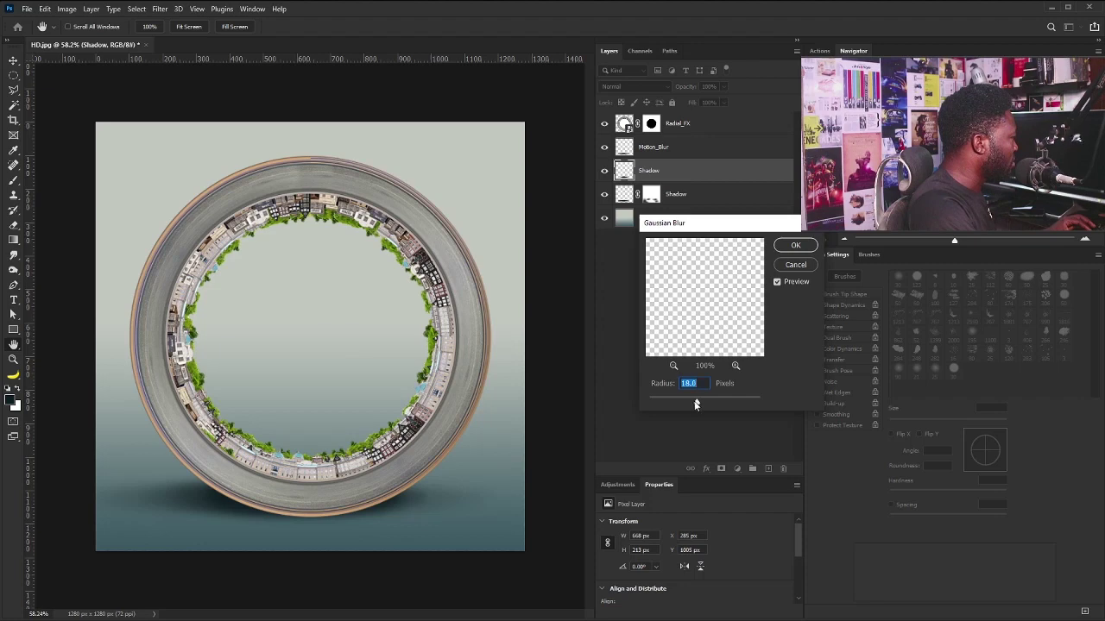
{"action": "left_click", "coordinate": [795, 246]}
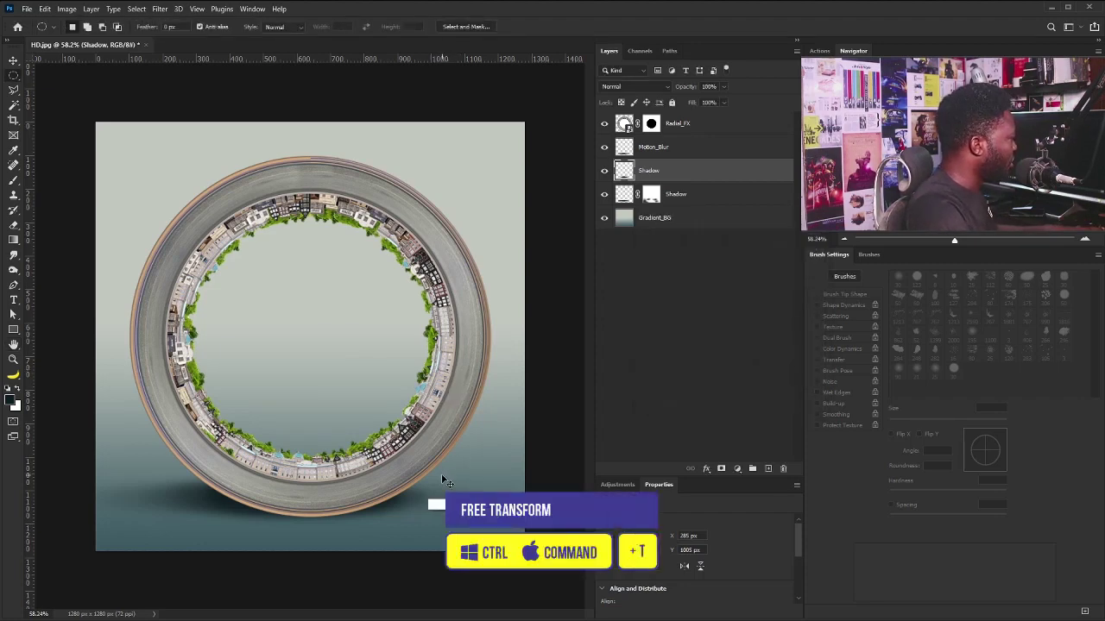
- Flatten the blurred contact shadow vertically to about 111 px tall, keeping its width and fitting it under the ring's base
{"action": "key", "text": "ctrl+t"}
{"action": "left_click_drag", "start_coordinate": [302, 526], "coordinate": [302, 525]}
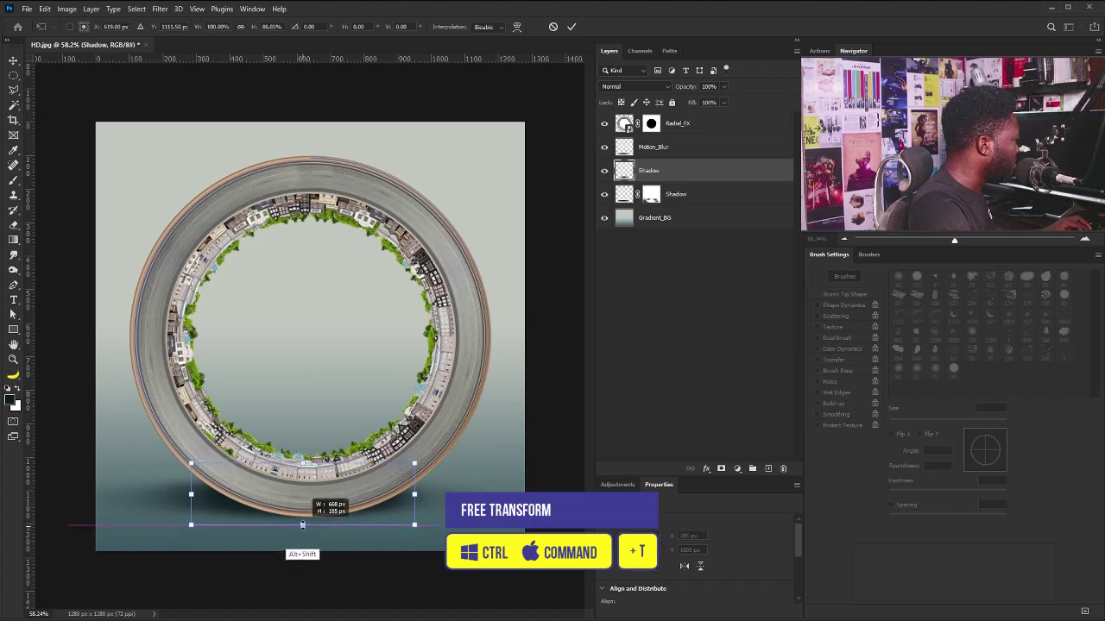
{"action": "left_click_drag", "start_coordinate": [303, 464], "coordinate": [304, 473]}
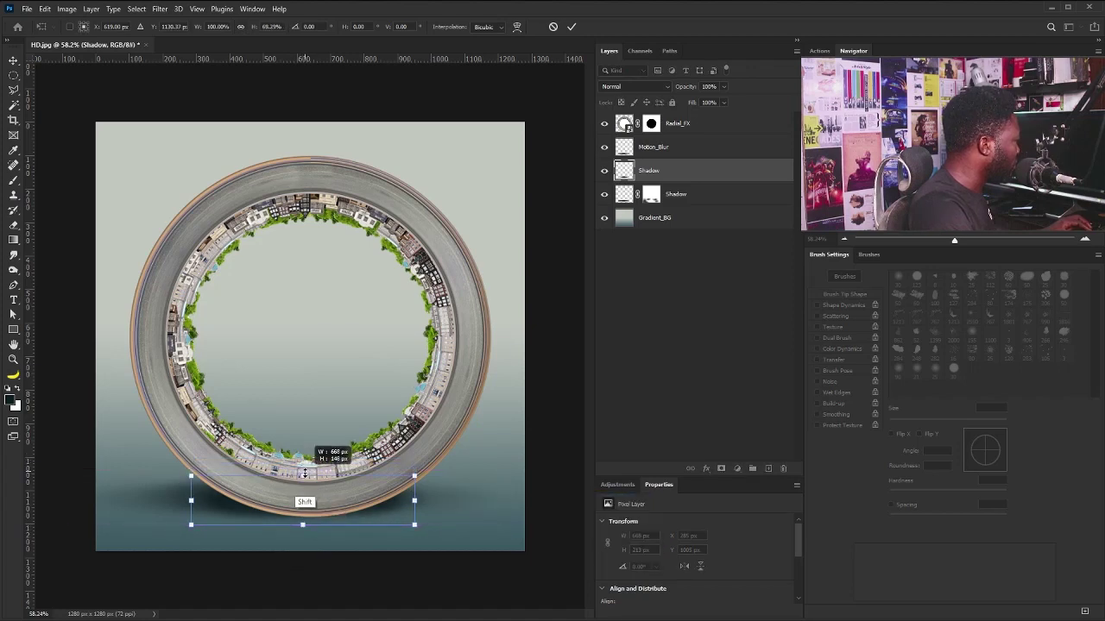
{"action": "left_click_drag", "start_coordinate": [302, 524], "coordinate": [302, 518]}
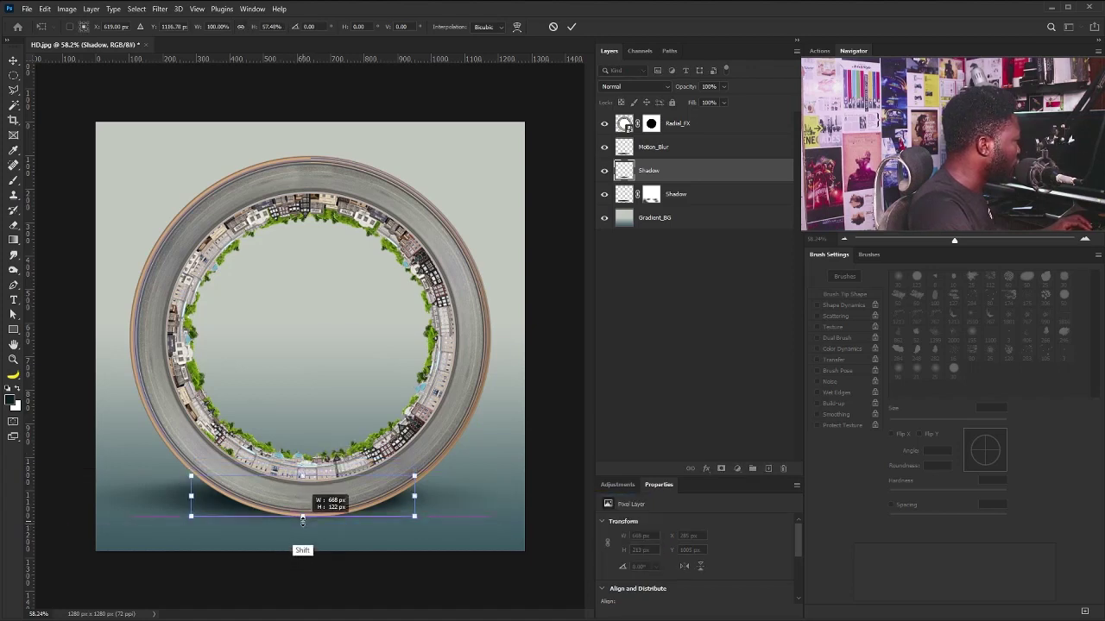
{"action": "left_click_drag", "start_coordinate": [302, 476], "coordinate": [303, 479]}
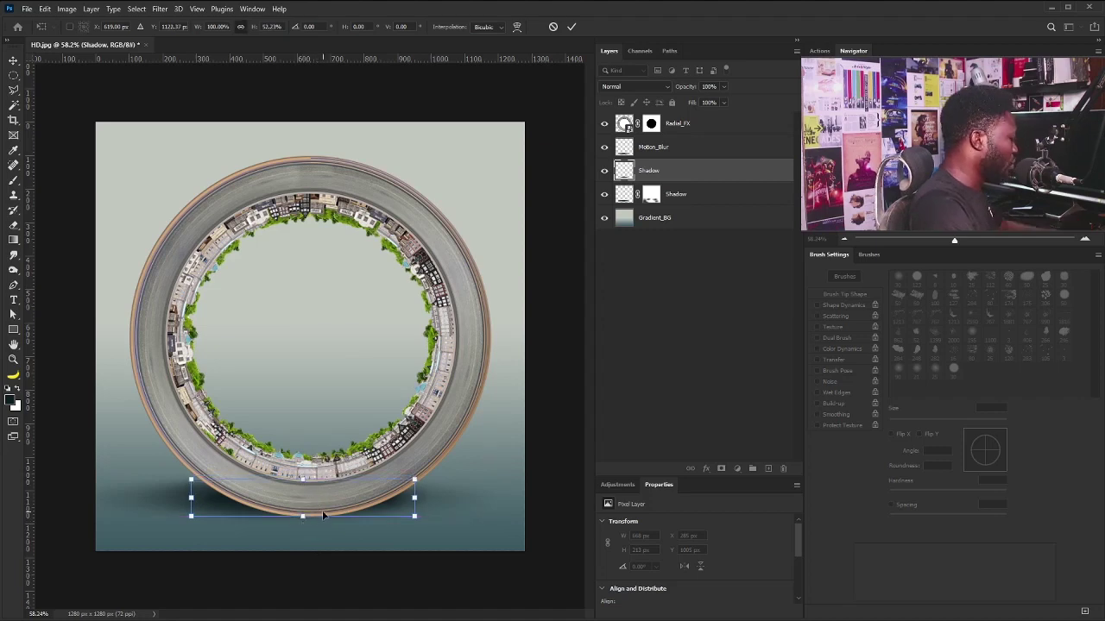
{"action": "key", "text": "Return"}
- Open the cyclist photo fdmUiR1uhm.jpg as a separate document
{"action": "key", "text": "ctrl+minus"}
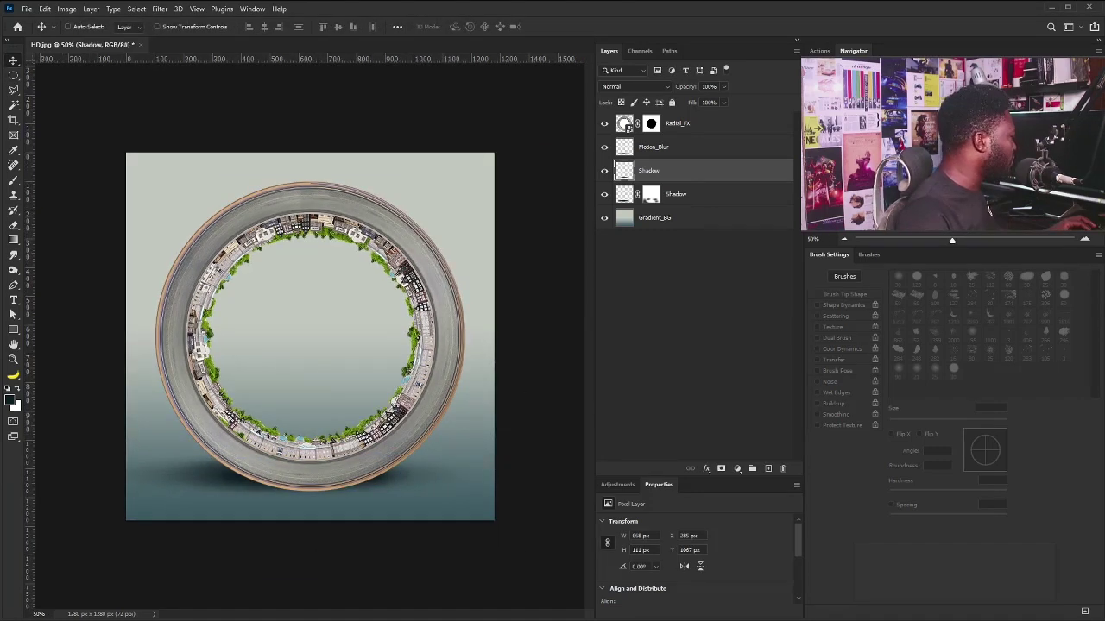
{"action": "left_click_drag", "start_coordinate": [308, 34], "coordinate": [314, 50]}
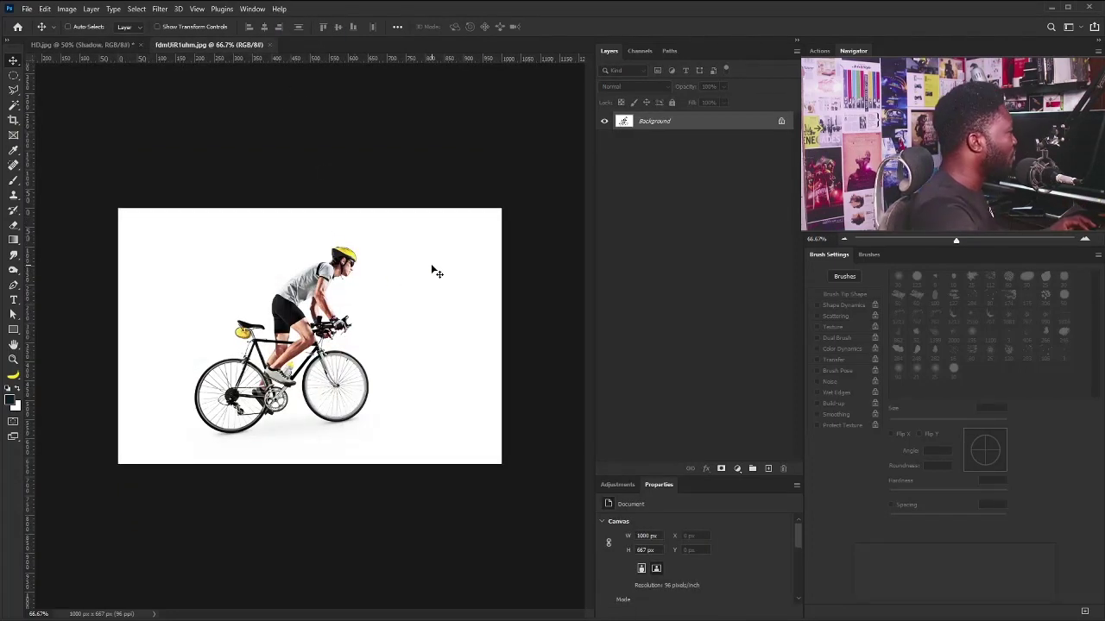
{"action": "scroll", "coordinate": [234, 264], "scroll_direction": "up", "scroll_amount": 1}
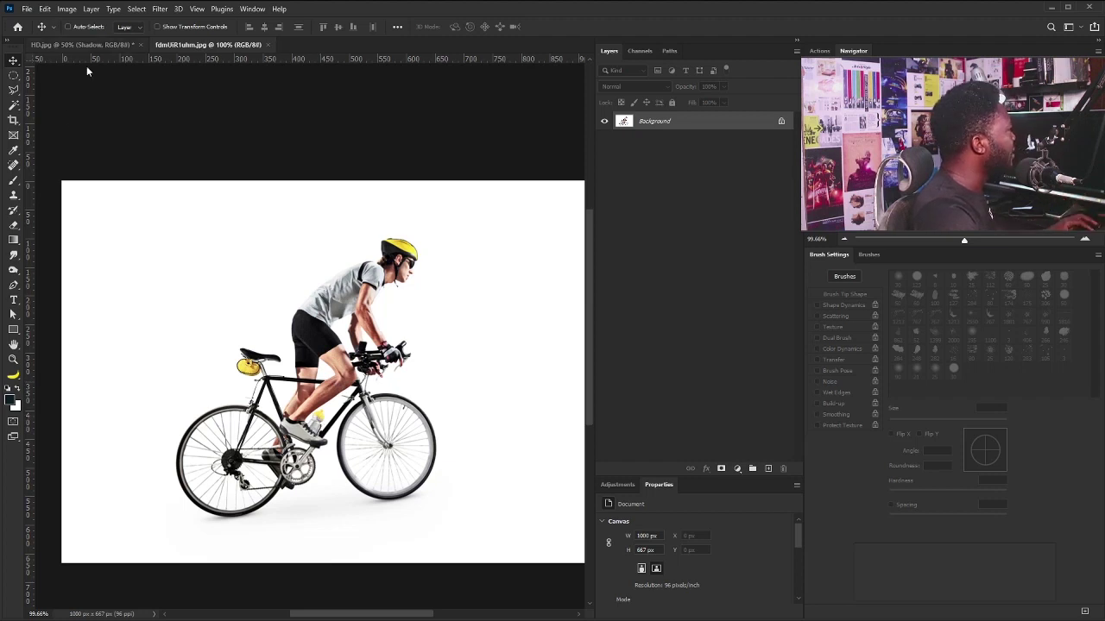
- Start Select and Mask on the cyclist photo and automatically select the subject
{"action": "left_click", "coordinate": [13, 76]}
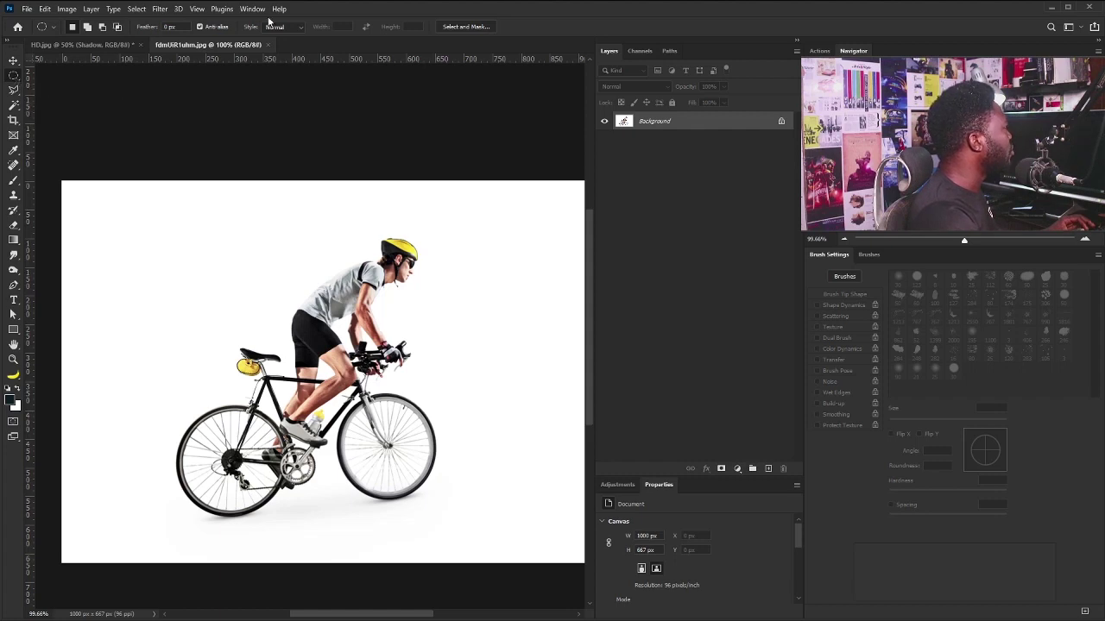
{"action": "left_click", "coordinate": [467, 27]}
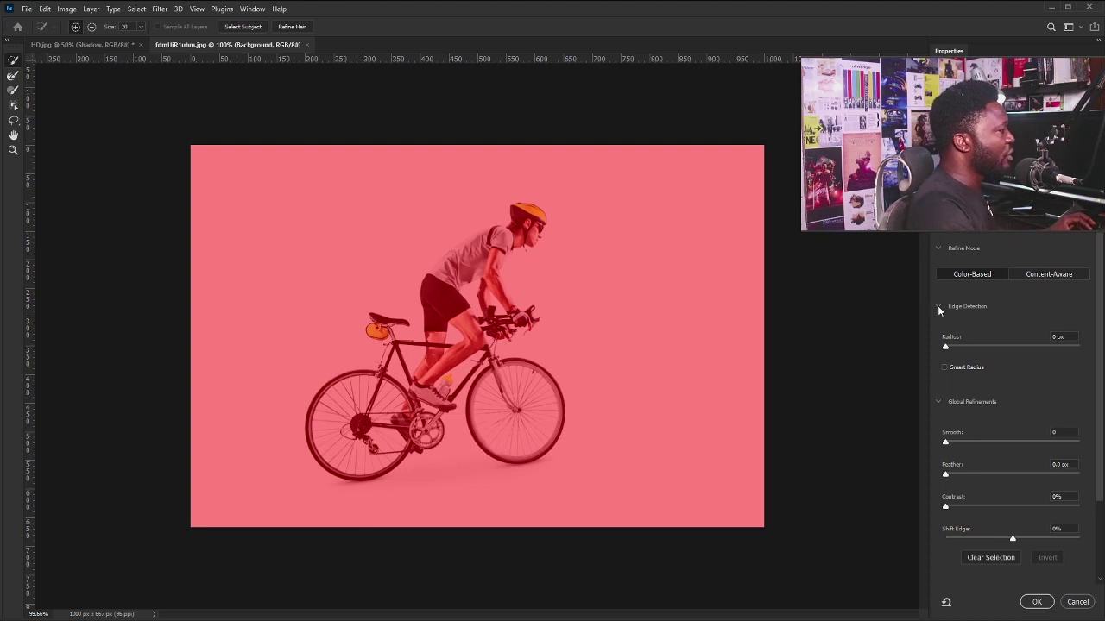
{"action": "left_click", "coordinate": [243, 28]}
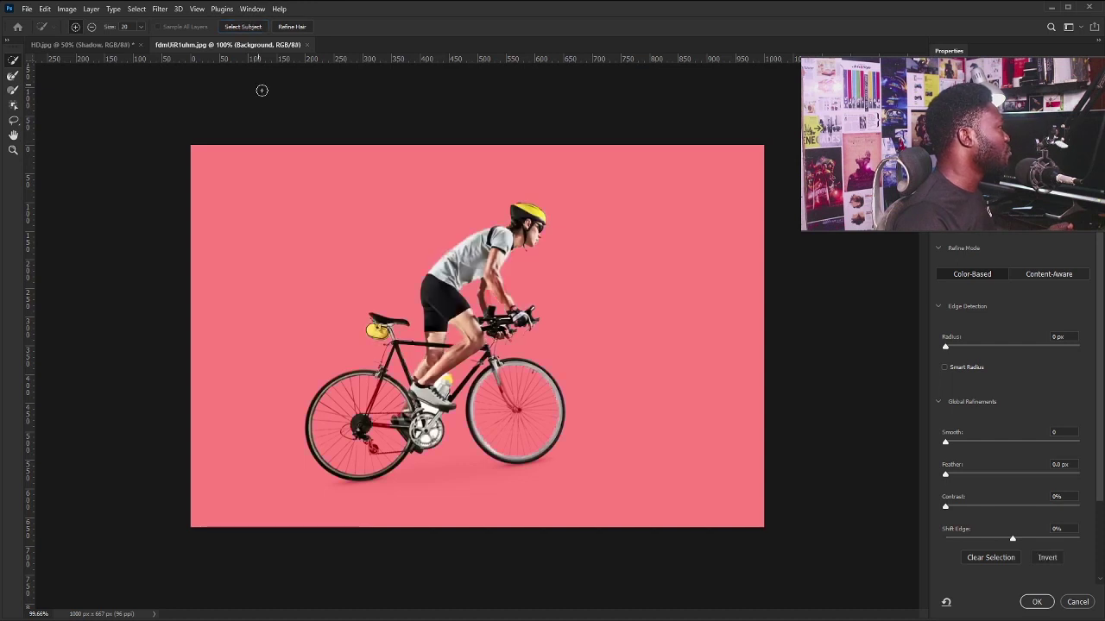
- Refine the selection around the crank, water bottle and front wheel spokes with the Refine Edge Brush, enlarging the brush for the wheel
{"action": "left_click", "coordinate": [13, 76]}
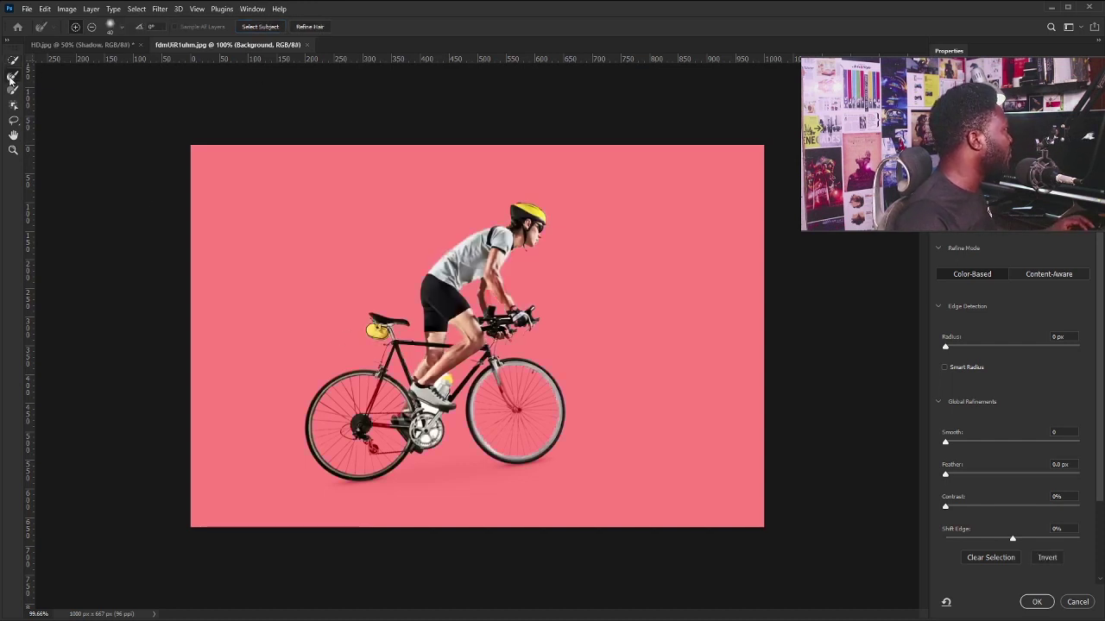
{"action": "scroll", "coordinate": [442, 412], "scroll_direction": "up", "scroll_amount": 2}
{"action": "scroll", "coordinate": [442, 412], "scroll_direction": "up", "scroll_amount": 1}
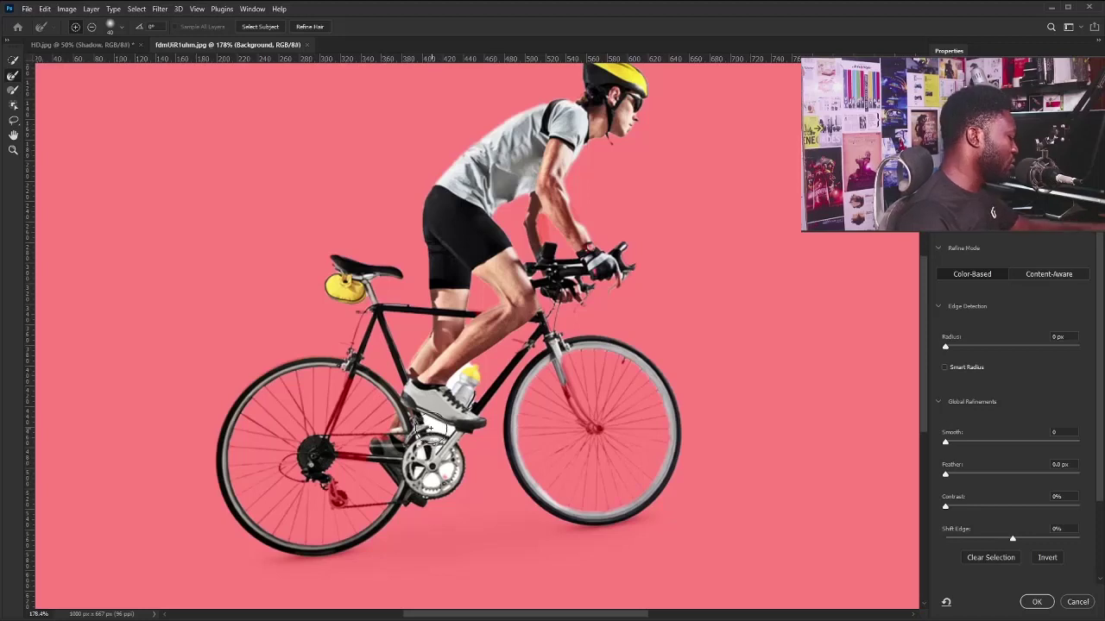
{"action": "mouse_move", "coordinate": [421, 420]}
{"action": "left_mouse_down"}
{"action": "mouse_move", "coordinate": [449, 431]}
{"action": "mouse_move", "coordinate": [419, 419]}
{"action": "left_mouse_up"}
{"action": "key", "text": "bracketleft"}
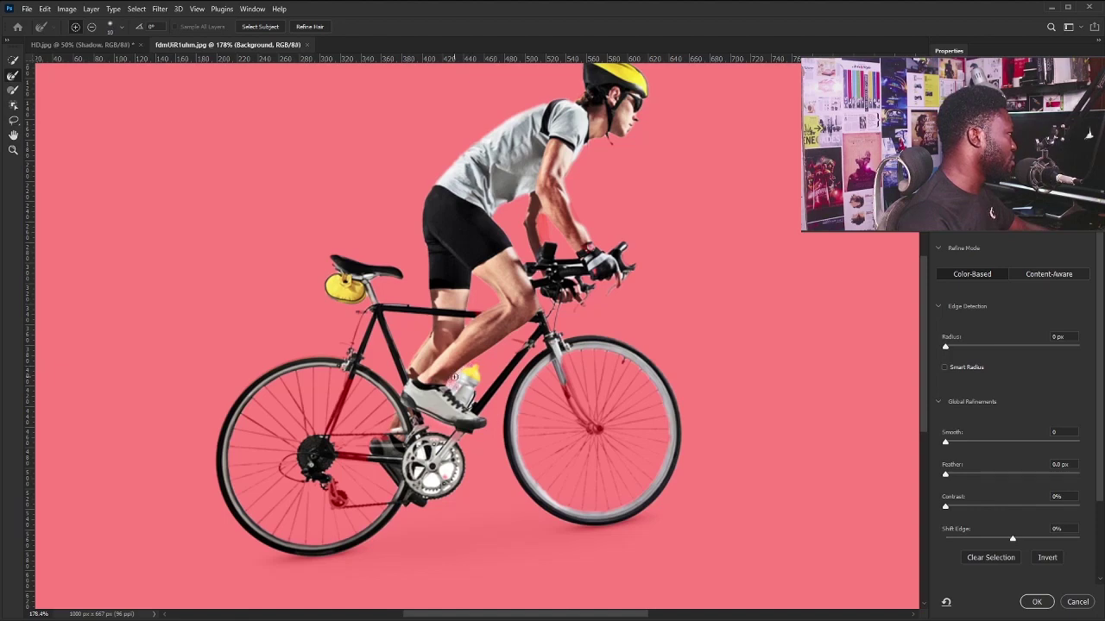
{"action": "mouse_move", "coordinate": [431, 474]}
{"action": "left_mouse_down"}
{"action": "mouse_move", "coordinate": [444, 457]}
{"action": "mouse_move", "coordinate": [423, 479]}
{"action": "left_mouse_up"}
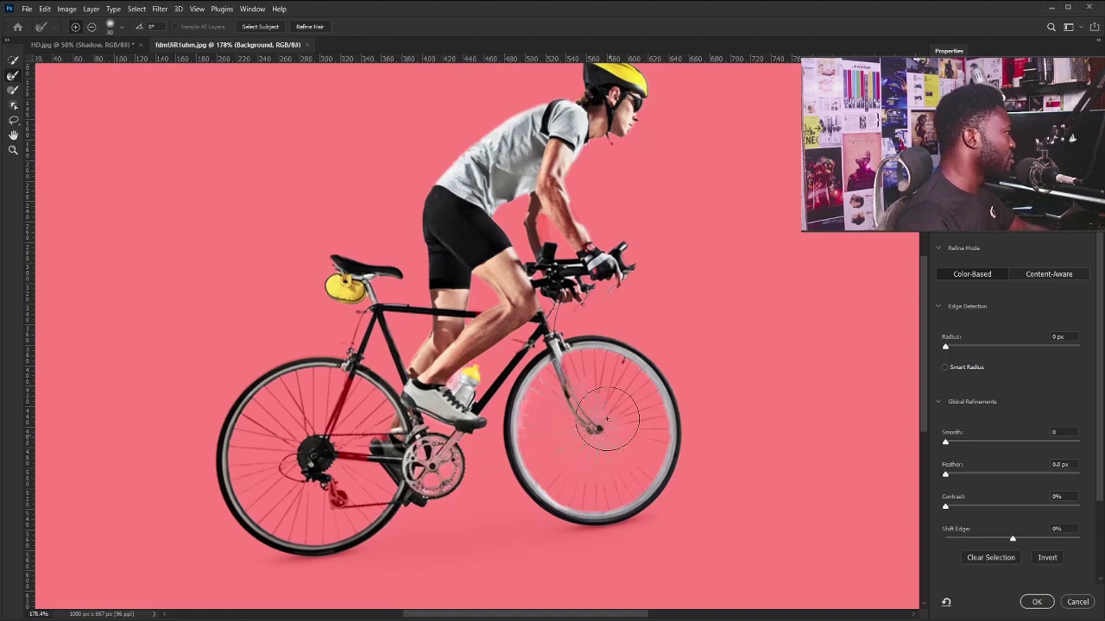
{"action": "key", "text": "bracketright"}
{"action": "key", "text": "bracketright"}
{"action": "key", "text": "bracketright"}
{"action": "mouse_move", "coordinate": [587, 402]}
{"action": "left_mouse_down"}
{"action": "mouse_move", "coordinate": [591, 350]}
{"action": "mouse_move", "coordinate": [598, 368]}
{"action": "left_mouse_up"}
- Output the refined cyclist selection as a new layer with a layer mask
{"action": "scroll", "coordinate": [632, 355], "scroll_direction": "up", "scroll_amount": 3}
{"action": "scroll", "coordinate": [1097, 561], "scroll_direction": "down", "scroll_amount": 2}
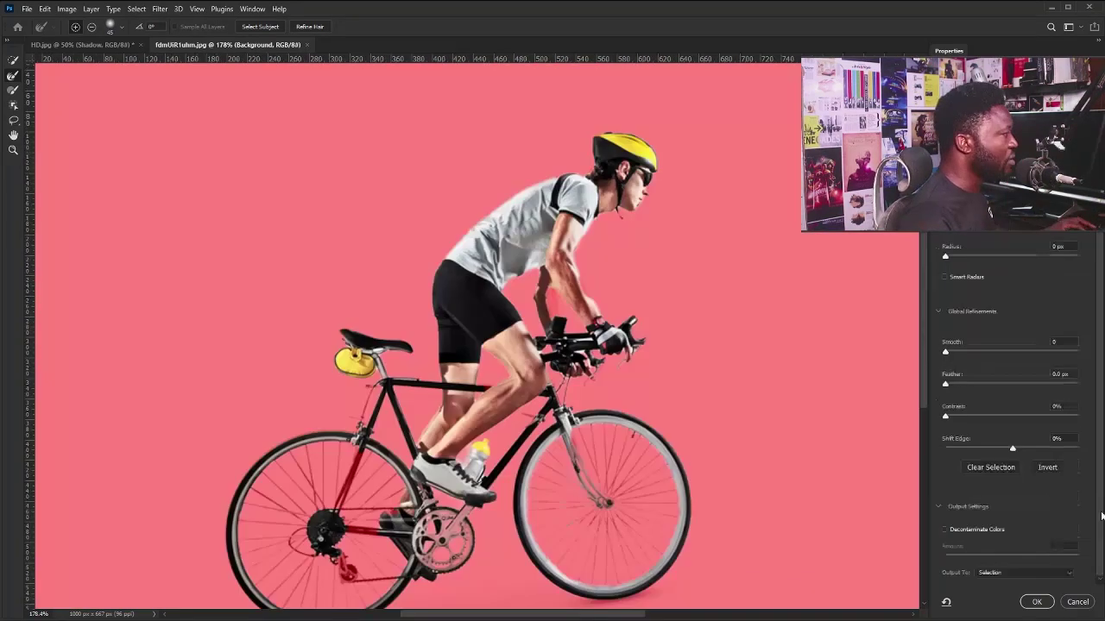
{"action": "left_click", "coordinate": [1037, 603]}
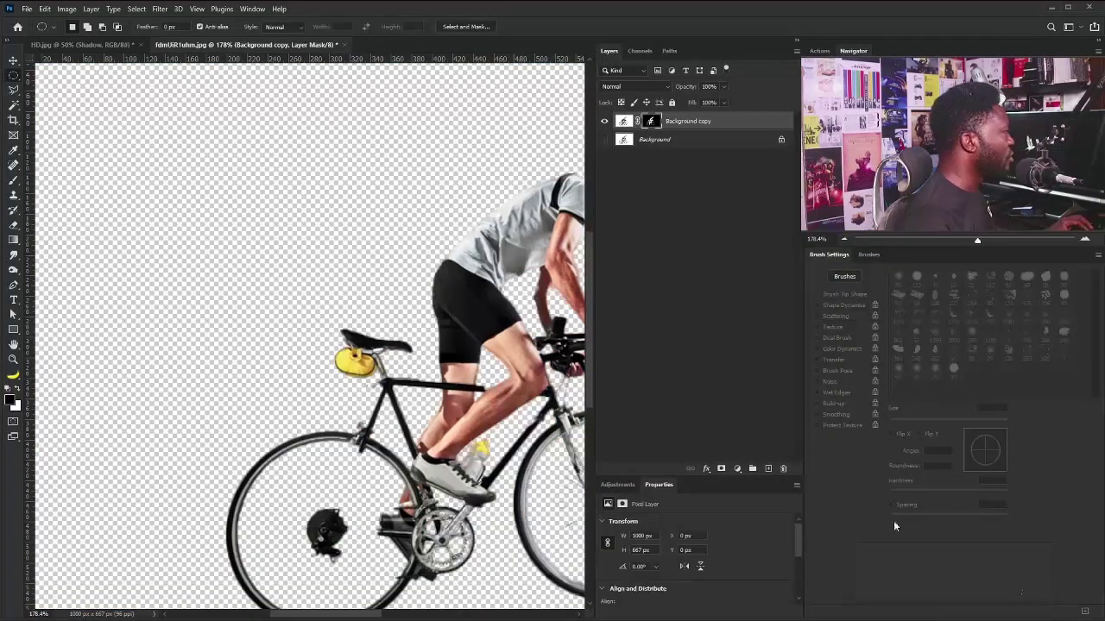
{"action": "scroll", "coordinate": [524, 294], "scroll_direction": "down", "scroll_amount": 3}
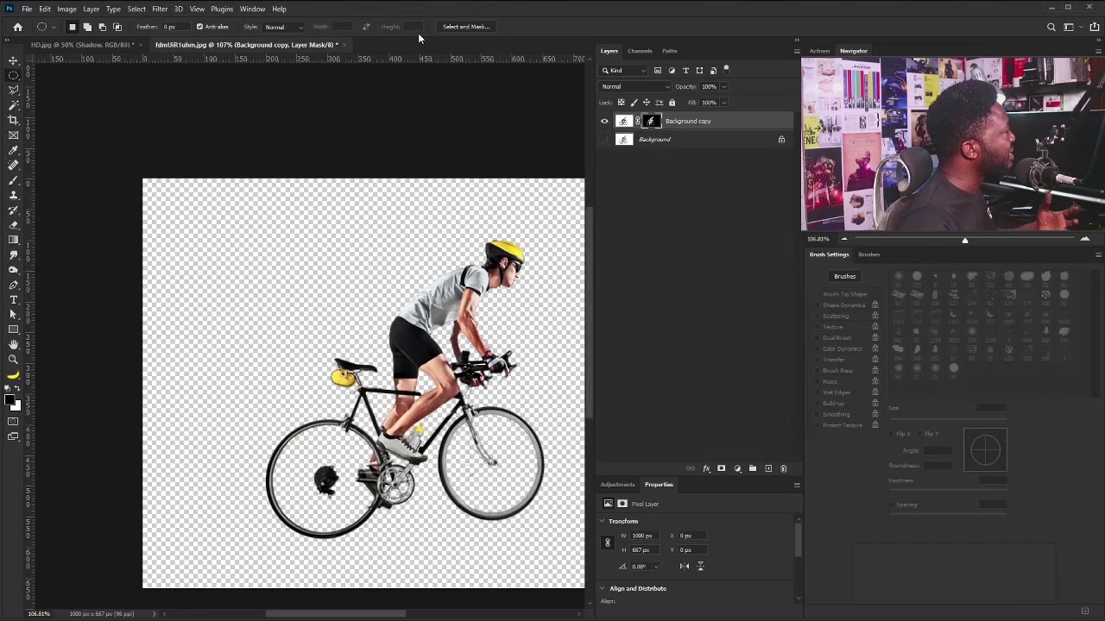
{"action": "left_click", "coordinate": [138, 12]}
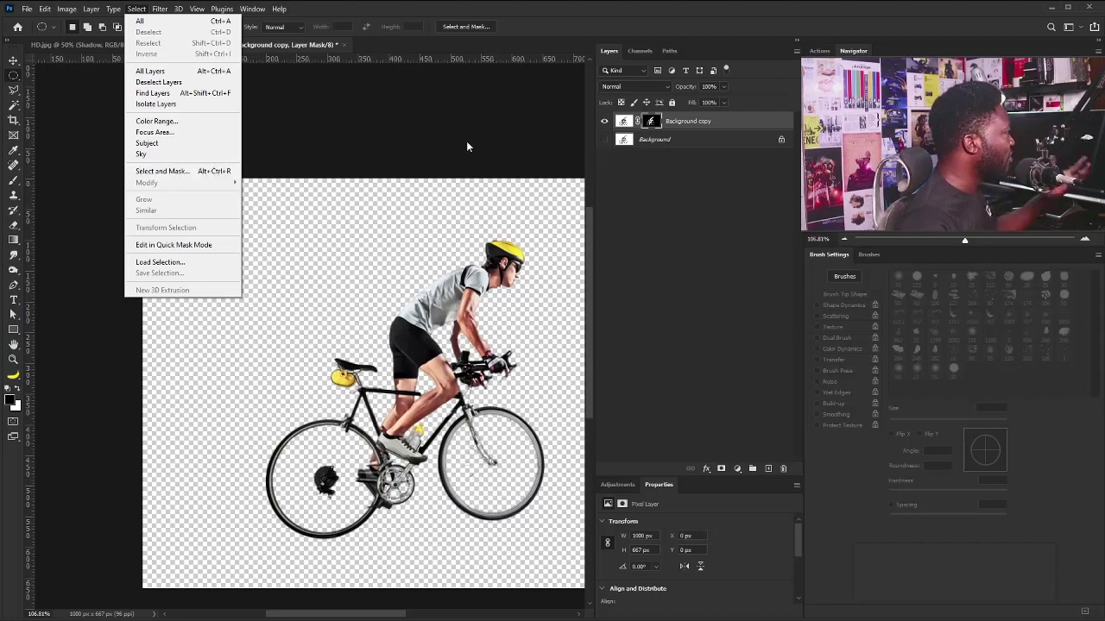
{"action": "left_click", "coordinate": [425, 301]}
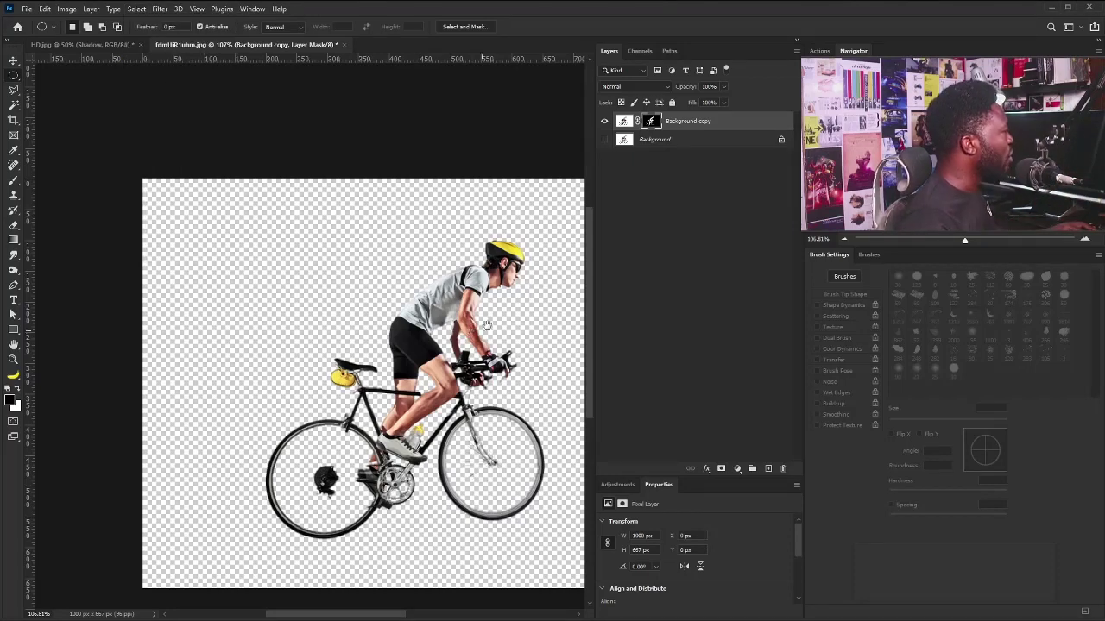
{"action": "scroll", "coordinate": [471, 304], "scroll_direction": "right", "scroll_amount": 2}
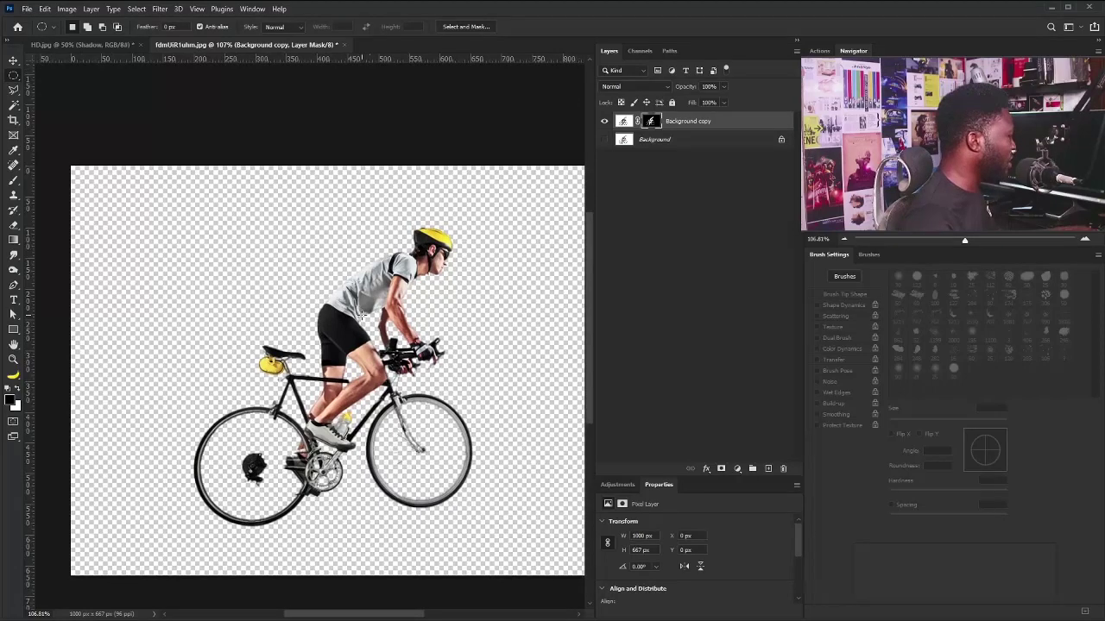
- Make the original Background layer visible and duplicate it below the masked cyclist layer
{"action": "key", "text": "v"}
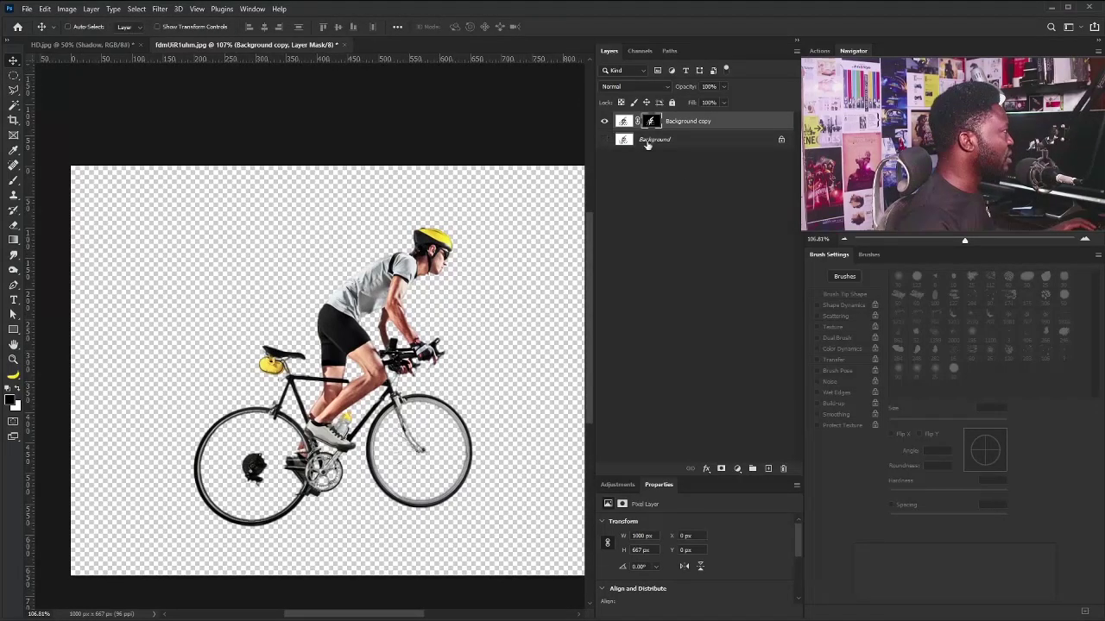
{"action": "left_click", "coordinate": [606, 140]}
{"action": "left_click_drag", "start_coordinate": [656, 142], "coordinate": [752, 467]}
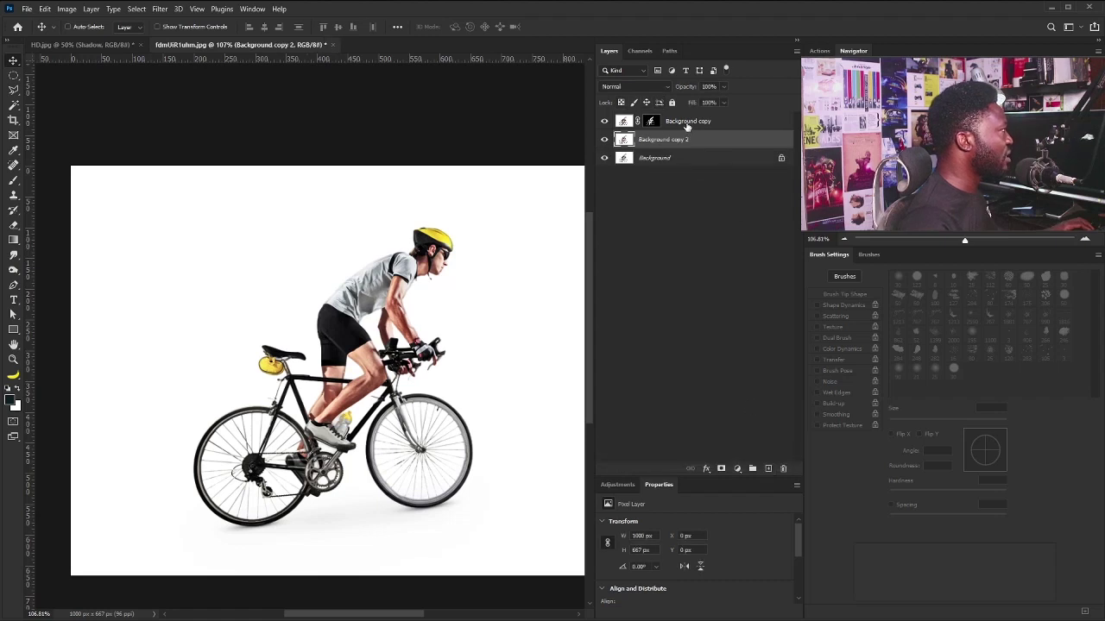
- Transfer the masked cyclist layer together with the unmasked Background copy 2 into the HD.jpg document
{"action": "left_click", "coordinate": [689, 124], "text": "shift"}
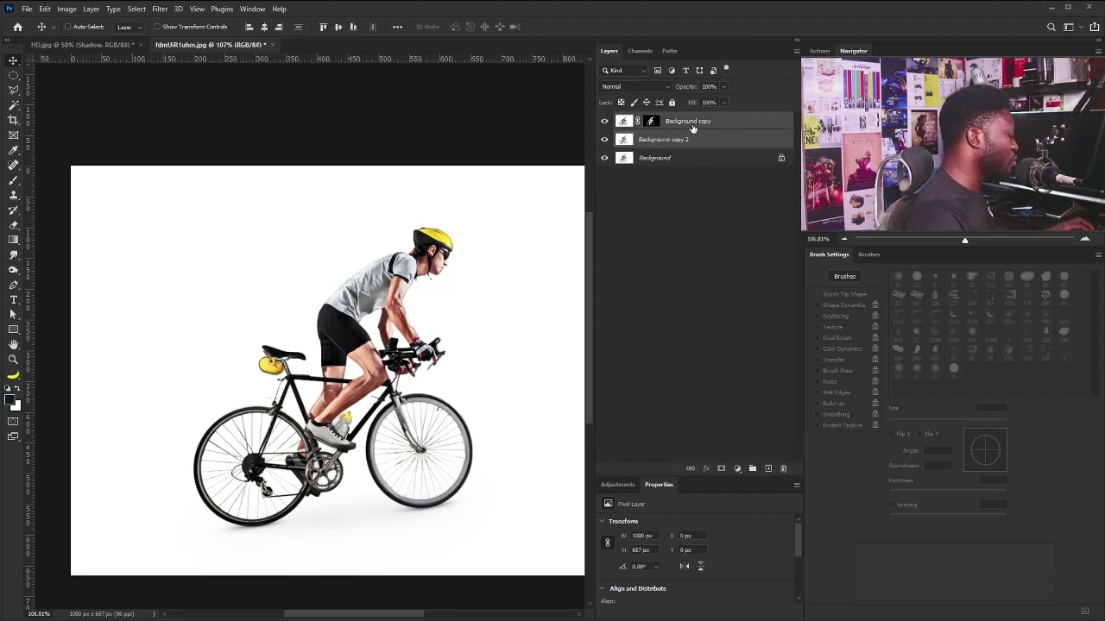
{"action": "left_click_drag", "start_coordinate": [425, 310], "coordinate": [281, 163]}
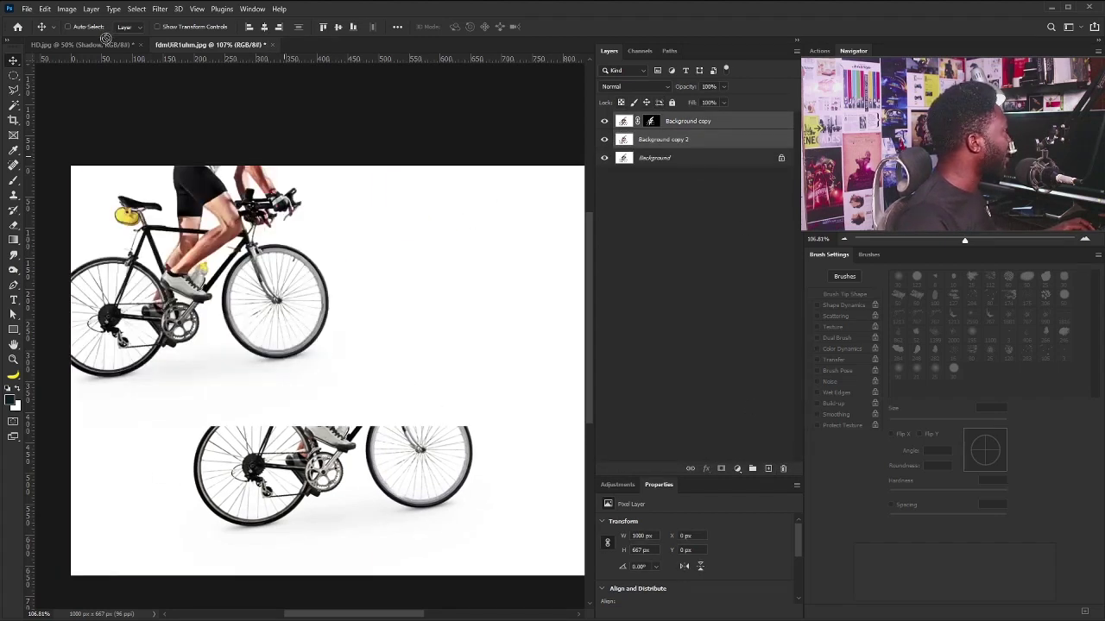
{"action": "left_click_drag", "start_coordinate": [106, 39], "coordinate": [164, 160]}
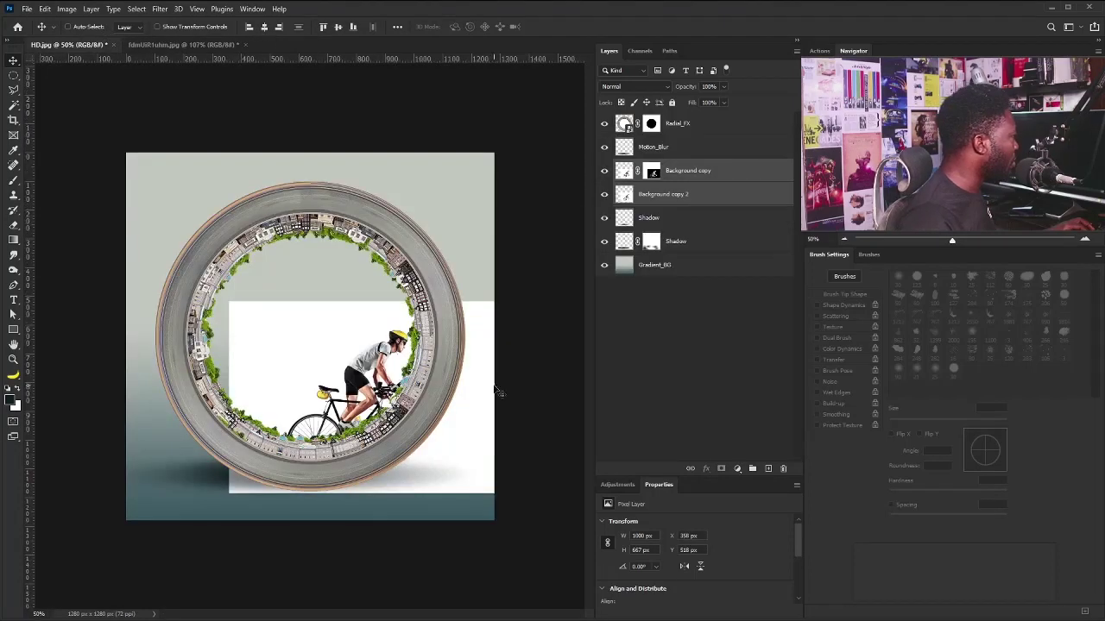
- Move both cyclist layers above Radial_FX in the layer stack and position them over the ring at X 280 px, Y 366 px
{"action": "left_click_drag", "start_coordinate": [498, 393], "coordinate": [476, 376]}
{"action": "left_click_drag", "start_coordinate": [653, 172], "coordinate": [696, 116]}
{"action": "key", "text": "shift+Up"}
{"action": "key", "text": "shift+Up"}
{"action": "key", "text": "shift+Up"}
{"action": "key", "text": "shift+Up"}
{"action": "key", "text": "shift+Up"}
{"action": "key", "text": "shift+Up"}
{"action": "key", "text": "shift+Up"}
{"action": "key", "text": "shift+Up"}
{"action": "key", "text": "shift+Up"}
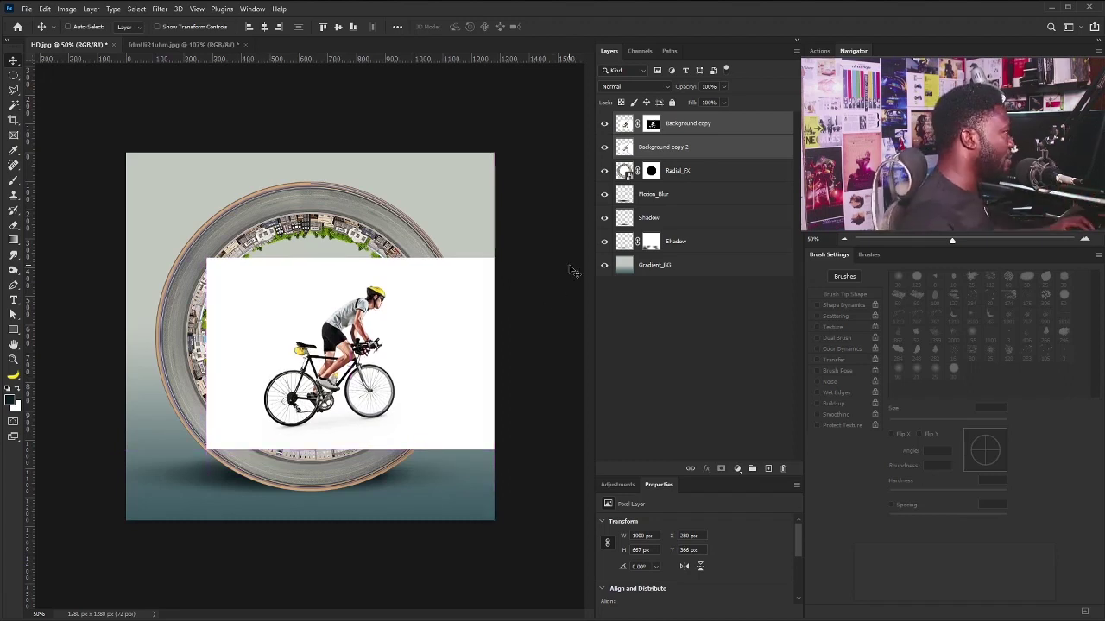
- Group the Radial_FX, Motion_Blur and both Shadow layers and name the group Radial_fx
{"action": "left_click", "coordinate": [725, 173]}
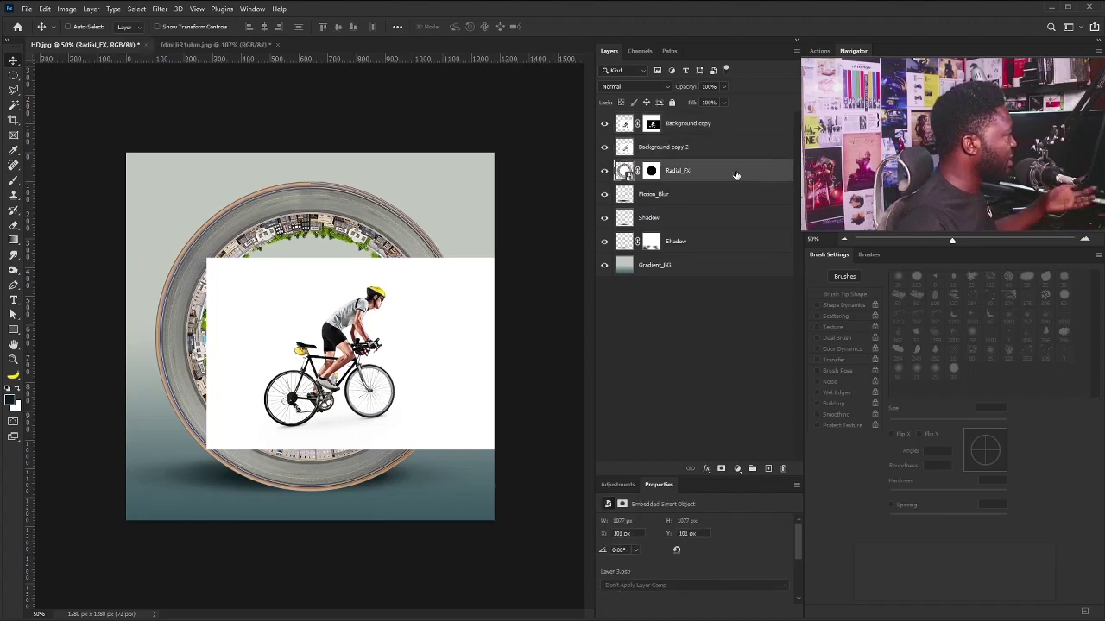
{"action": "left_click", "coordinate": [682, 245], "text": "shift"}
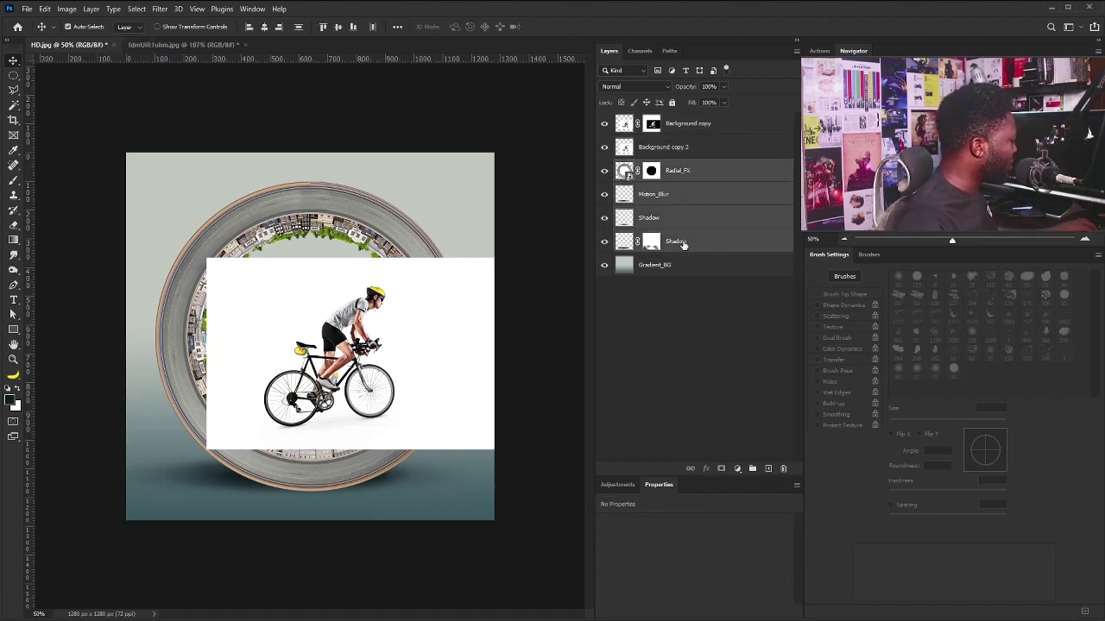
{"action": "key", "text": "ctrl+g"}
{"action": "double_click", "coordinate": [646, 167]}
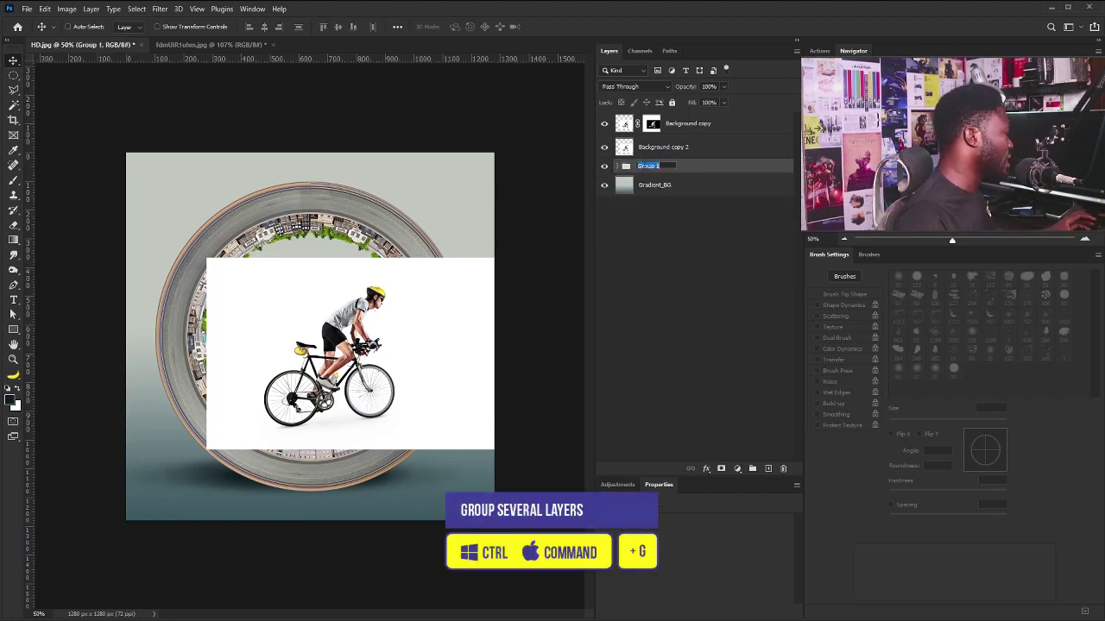
{"action": "type", "text": "Radial_fx"}
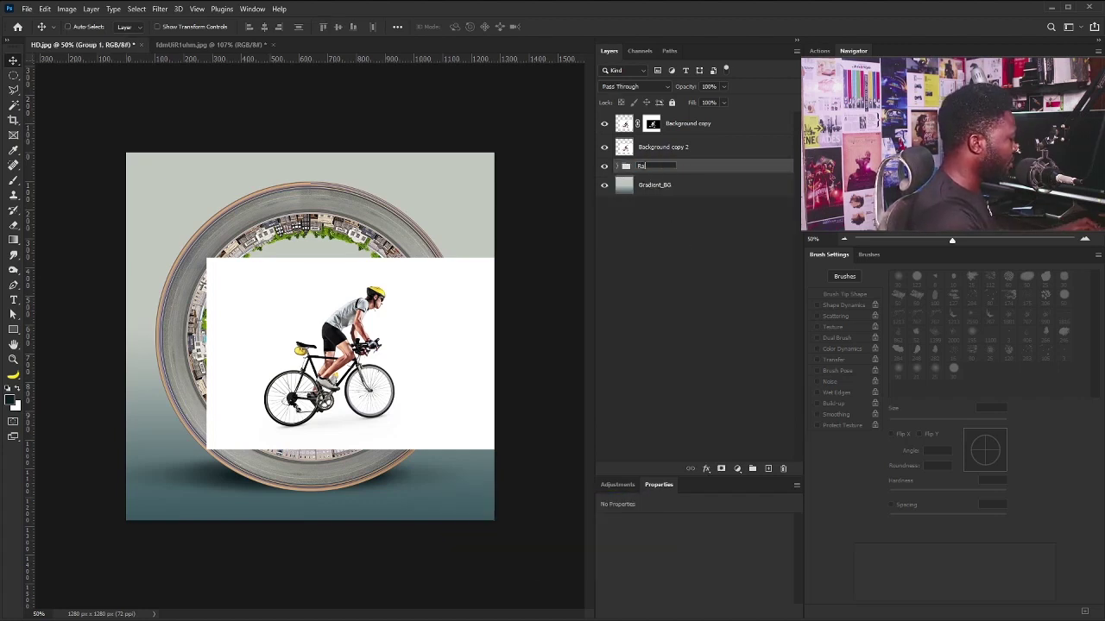
- Rename the masked cyclist layer Crop and the unmasked copy beneath it Fill
{"action": "double_click", "coordinate": [688, 124]}
{"action": "type", "text": "c"}
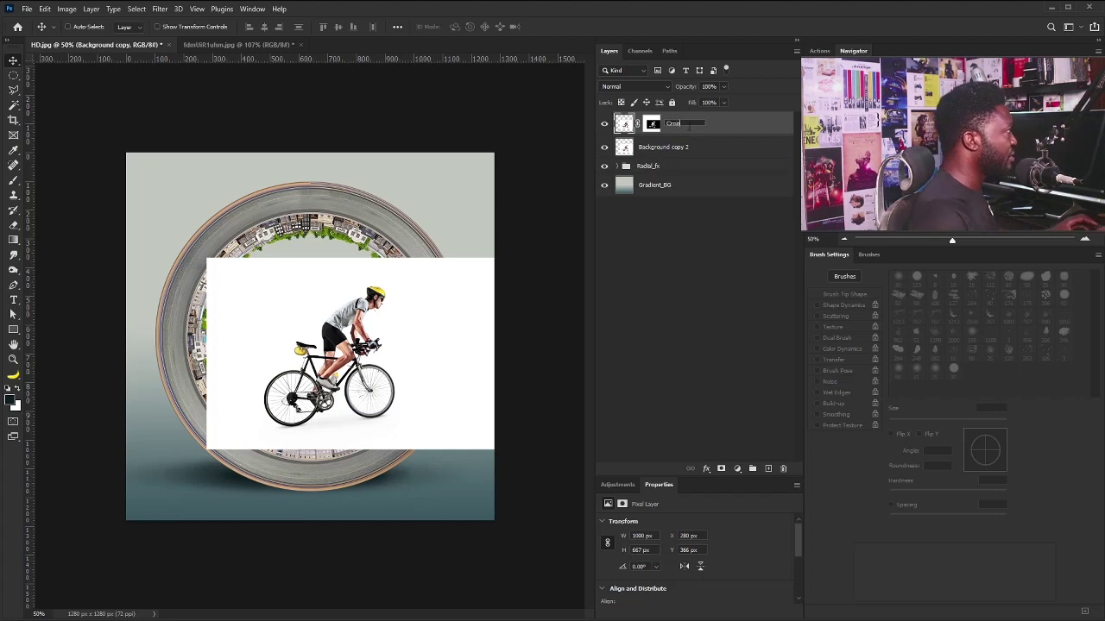
{"action": "double_click", "coordinate": [664, 147]}
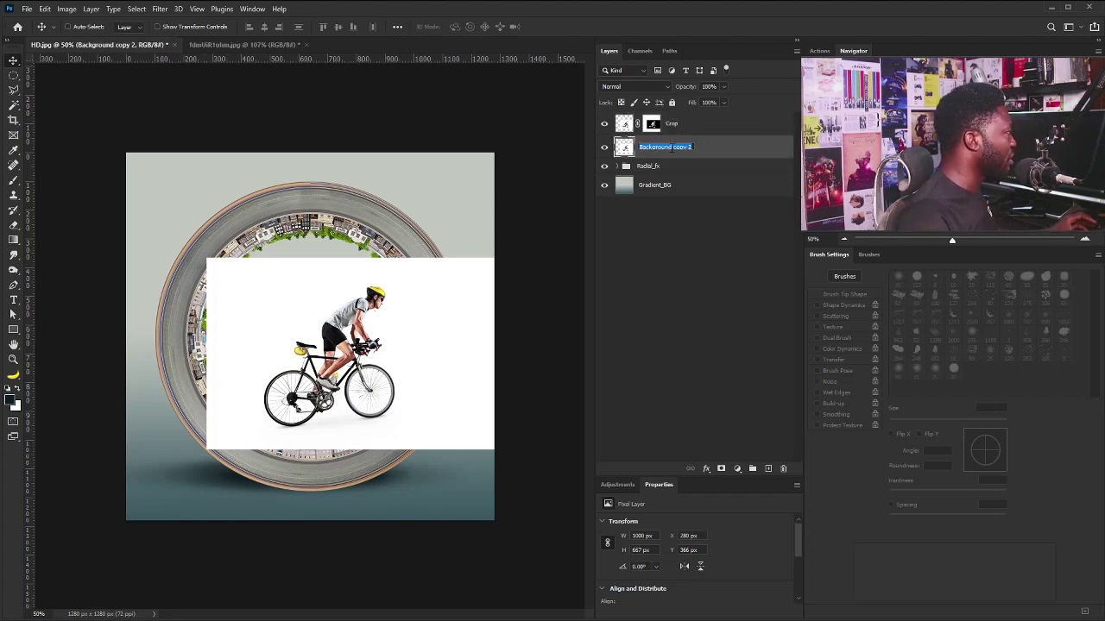
{"action": "type", "text": "Fill"}
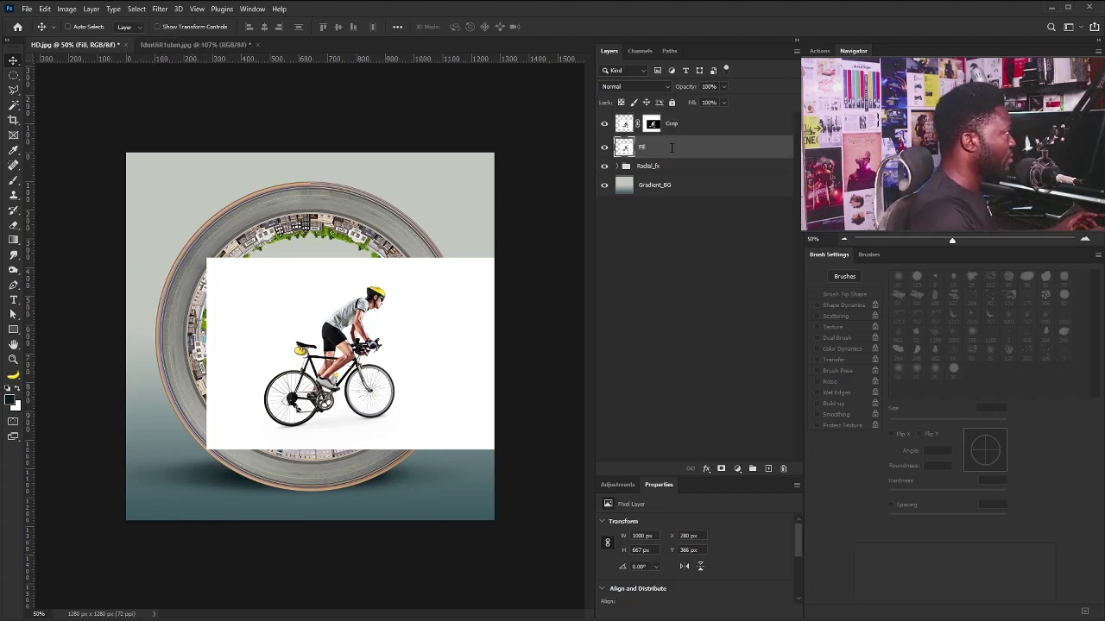
{"action": "key", "text": "Return"}
- In the Fill layer's blending options, lower the Blend If white point for This Layer to 138 to knock out the white background
{"action": "key", "text": "ctrl+plus"}
{"action": "left_click", "coordinate": [696, 145]}
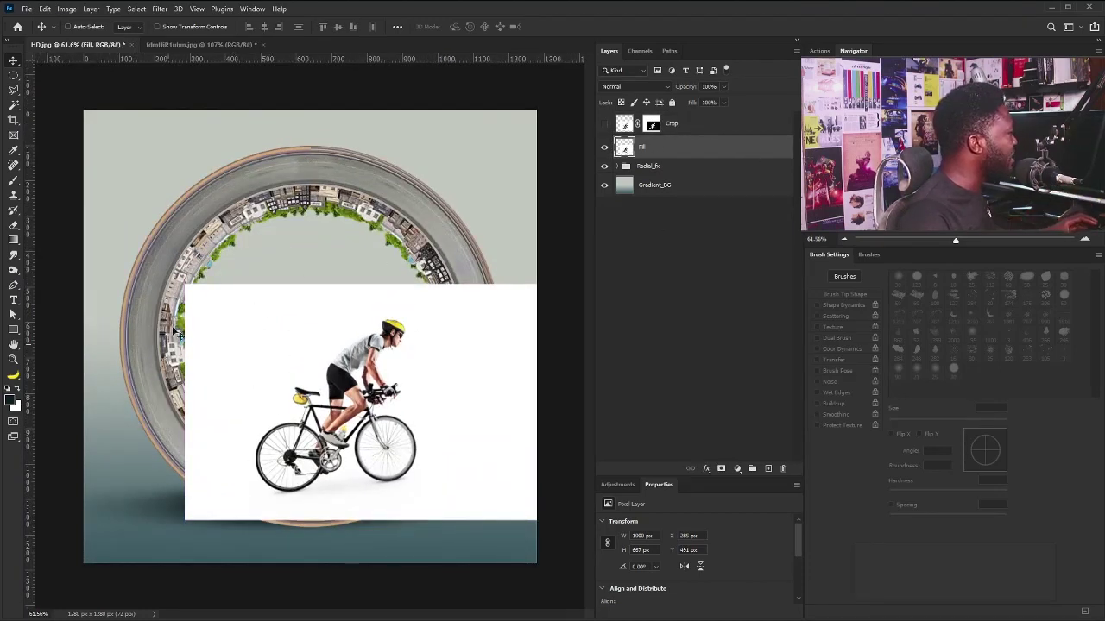
{"action": "scroll", "coordinate": [285, 333], "scroll_direction": "up", "scroll_amount": 1}
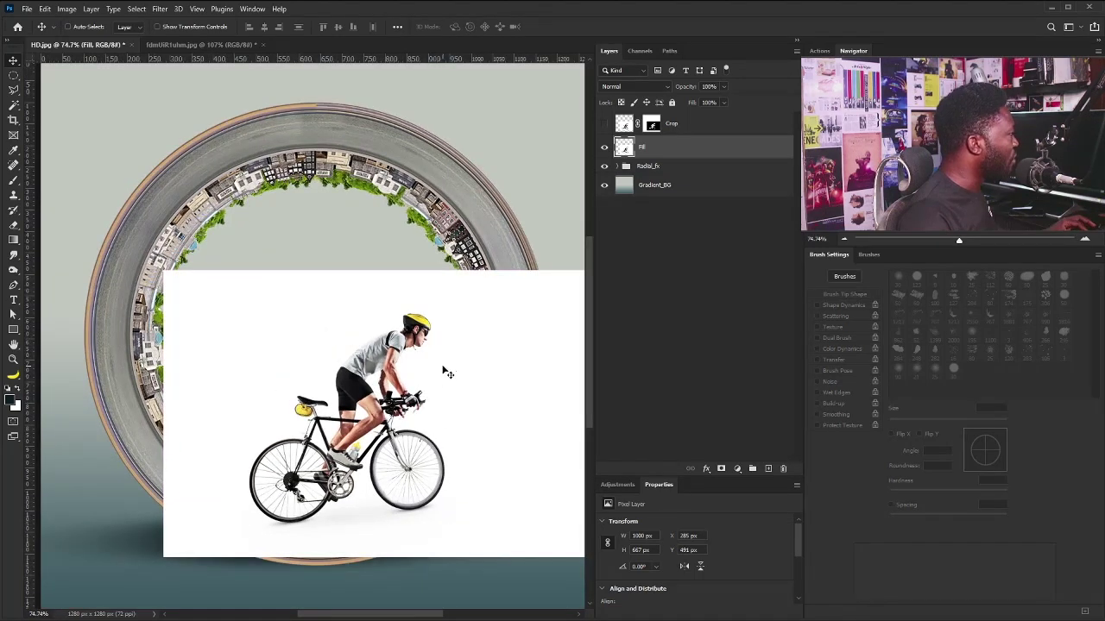
{"action": "double_click", "coordinate": [786, 151]}
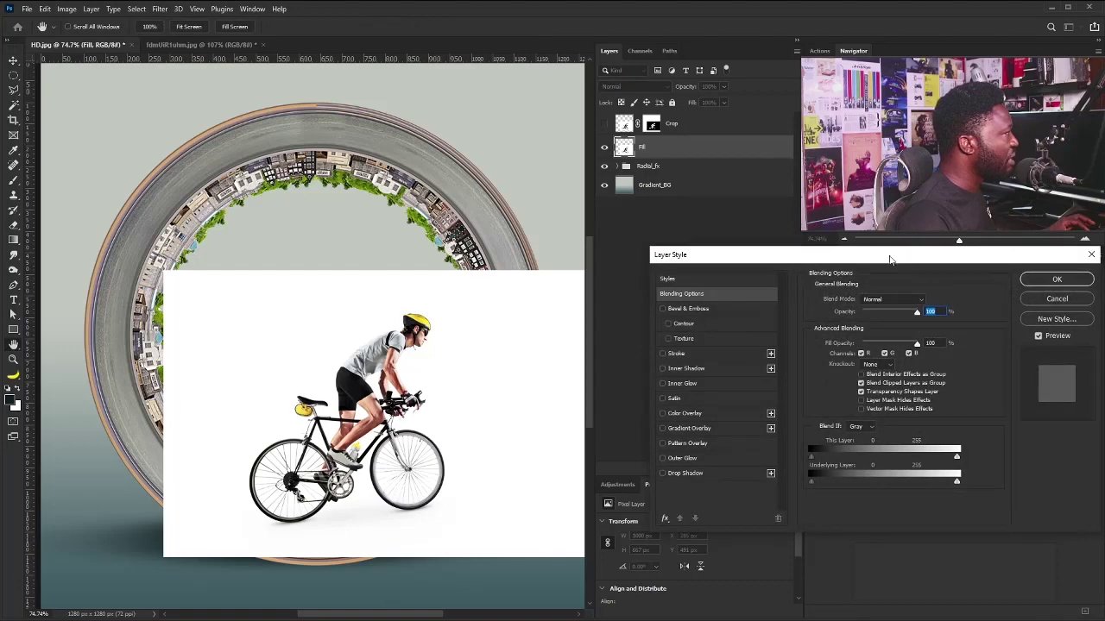
{"action": "left_click_drag", "start_coordinate": [889, 260], "coordinate": [834, 280]}
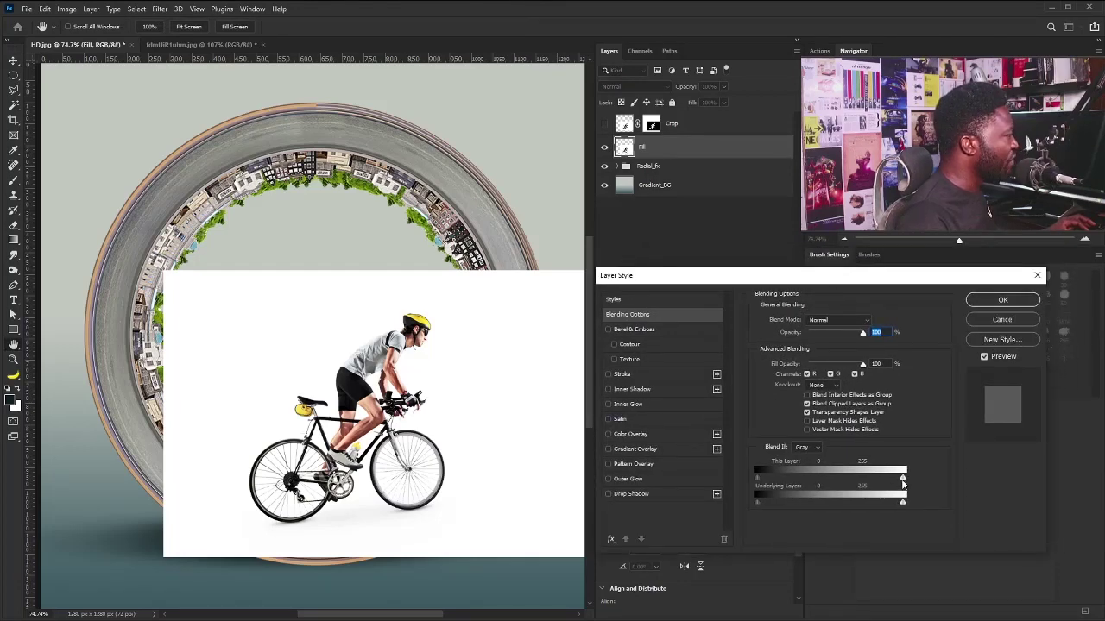
{"action": "left_click_drag", "start_coordinate": [902, 485], "coordinate": [836, 478]}
- Split the Fill layer's This Layer white point to 93 / 167 for a softer transition and apply the blending options
{"action": "scroll", "coordinate": [434, 504], "scroll_direction": "up", "scroll_amount": 4}
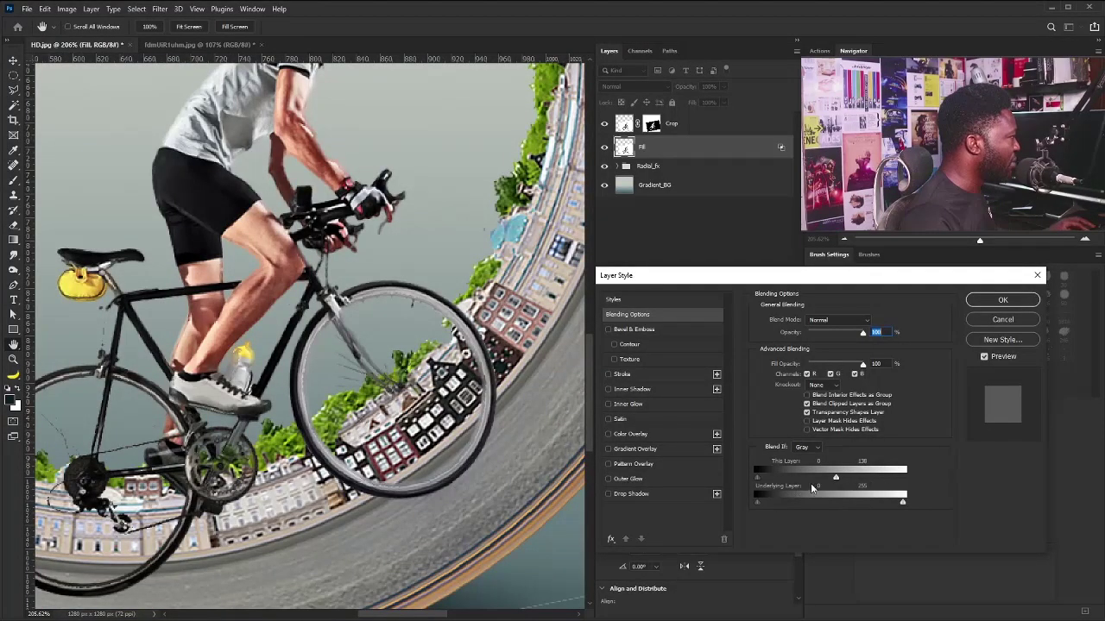
{"action": "key", "text": "alt"}
{"action": "left_click_drag", "start_coordinate": [835, 478], "coordinate": [832, 478]}
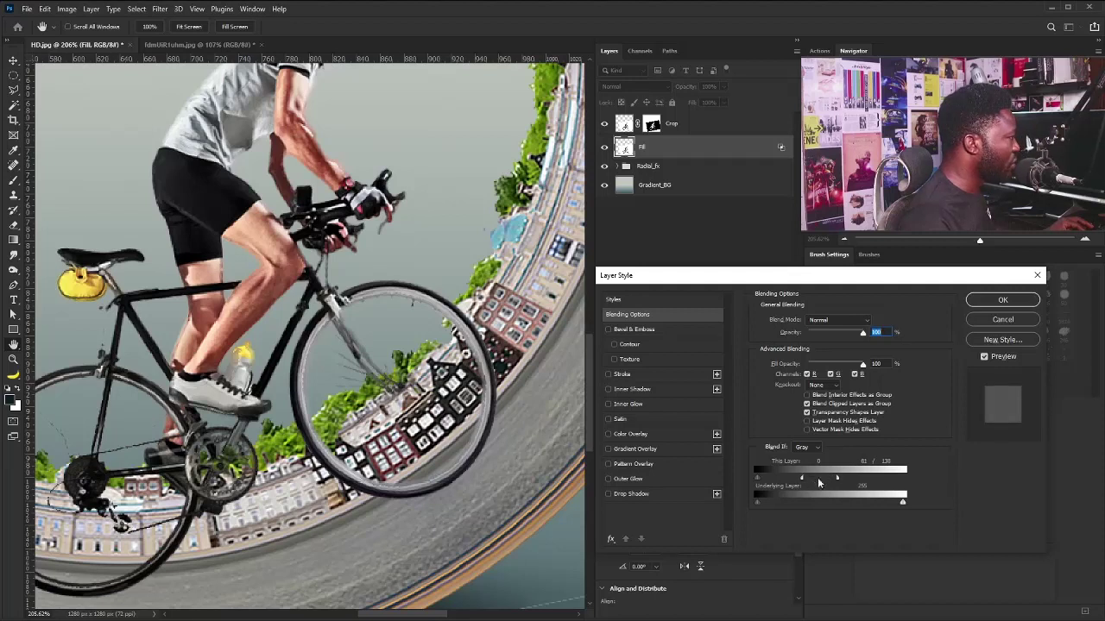
{"action": "left_click_drag", "start_coordinate": [870, 481], "coordinate": [851, 481]}
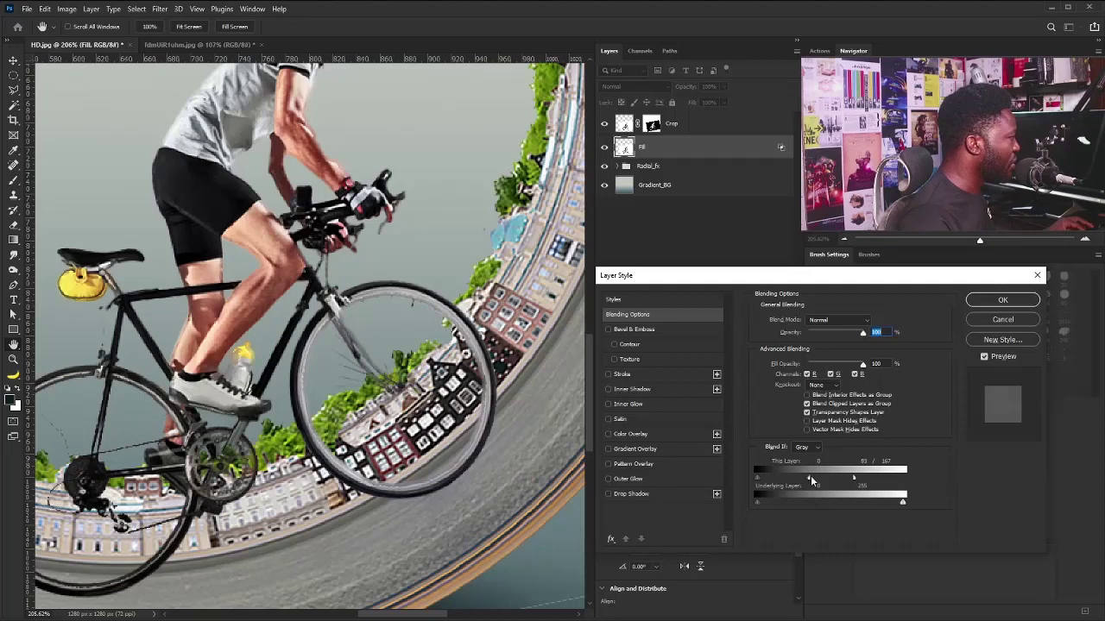
{"action": "left_click", "coordinate": [993, 299]}
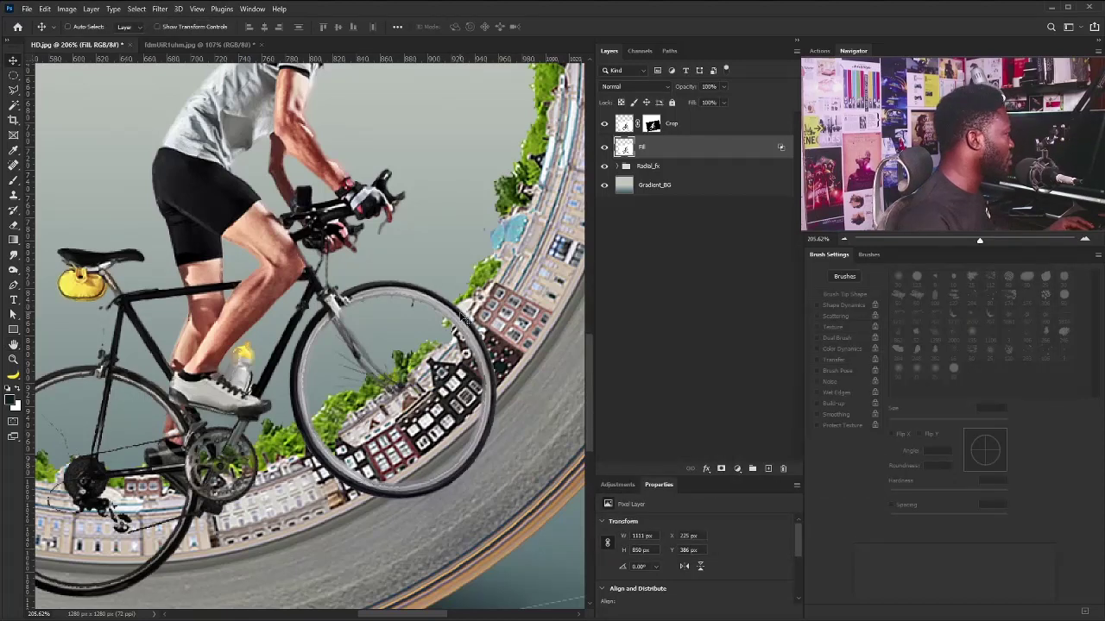
{"action": "key", "text": "ctrl+1"}
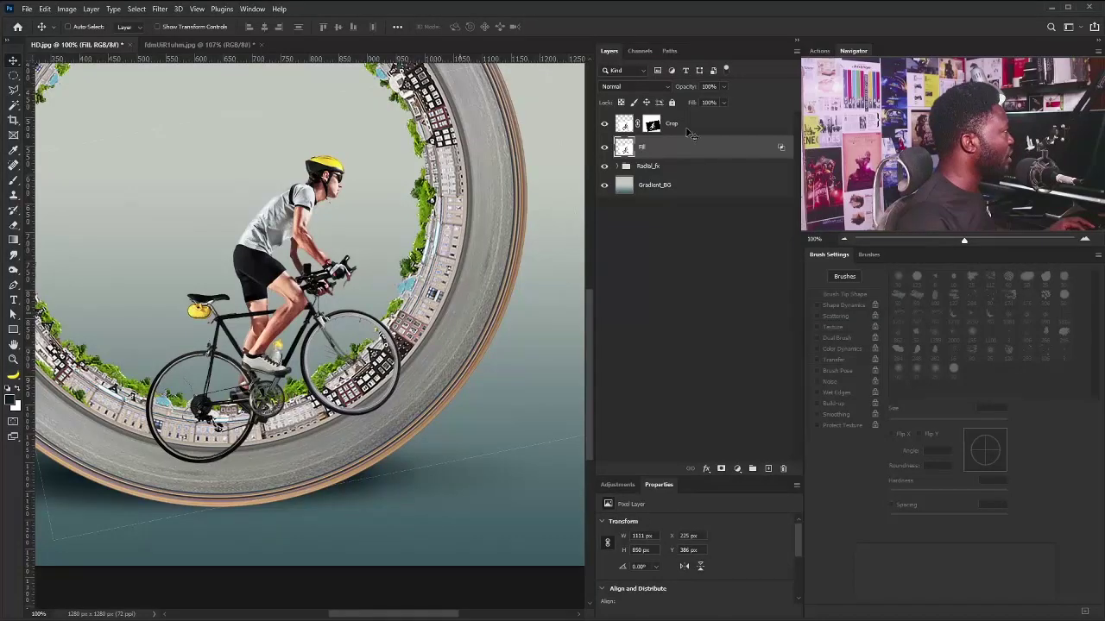
- Reopen the Fill layer's blending options and widen the This Layer Blend If white split to 138 / 255
{"action": "scroll", "coordinate": [173, 436], "scroll_direction": "up", "scroll_amount": 3}
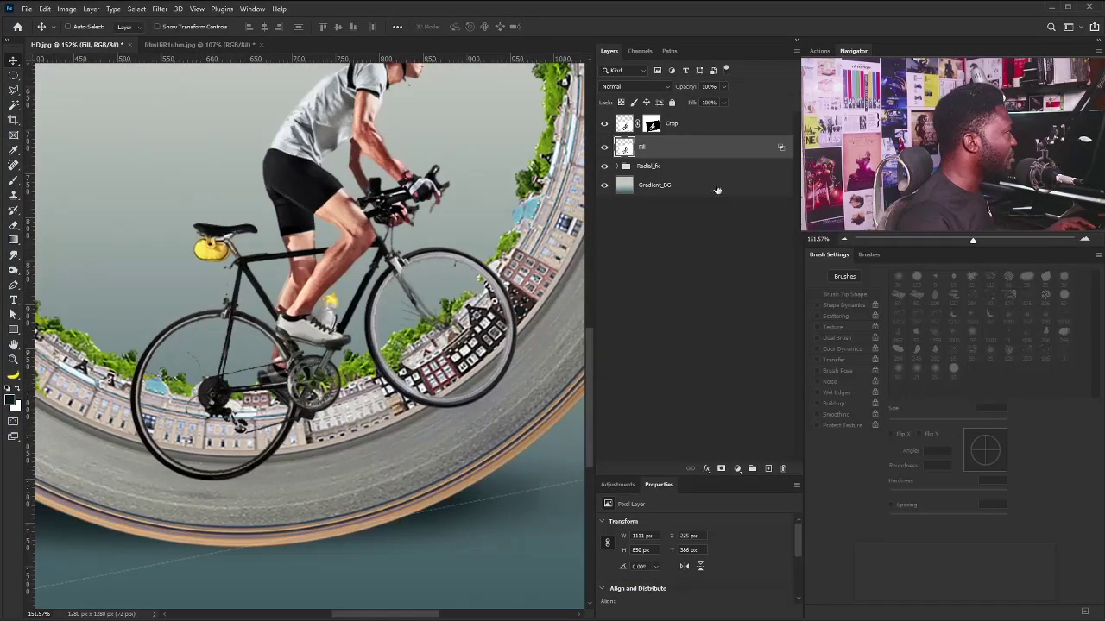
{"action": "double_click", "coordinate": [780, 149]}
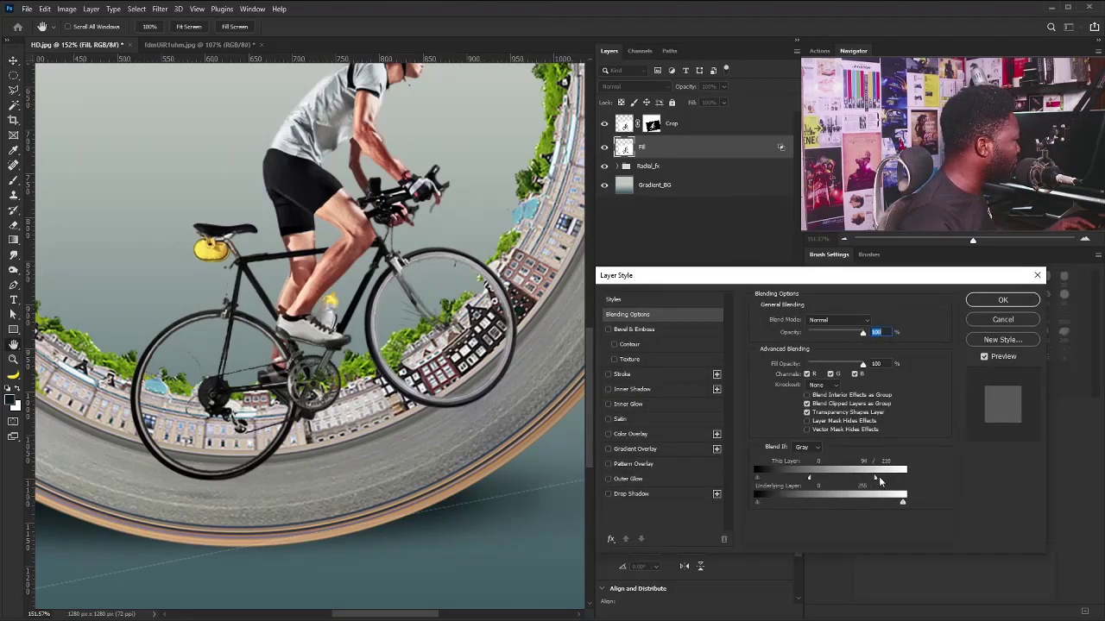
{"action": "left_click_drag", "start_coordinate": [879, 482], "coordinate": [895, 481]}
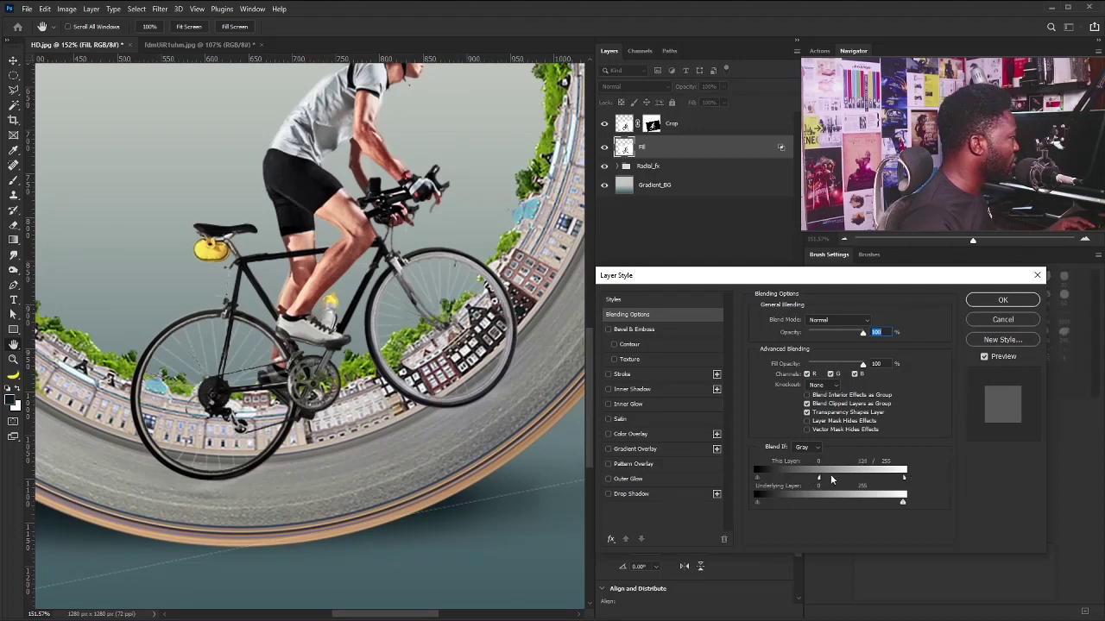
{"action": "mouse_move", "coordinate": [832, 480]}
{"action": "left_mouse_down"}
{"action": "mouse_move", "coordinate": [855, 481]}
{"action": "mouse_move", "coordinate": [836, 479]}
{"action": "left_mouse_up"}
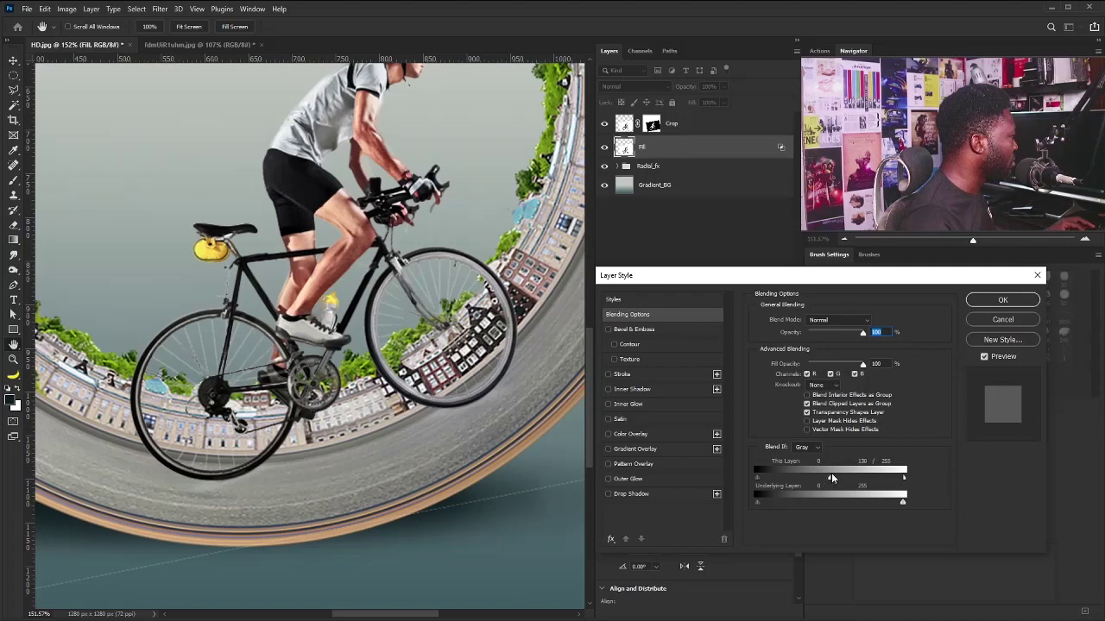
{"action": "left_click", "coordinate": [1010, 301]}
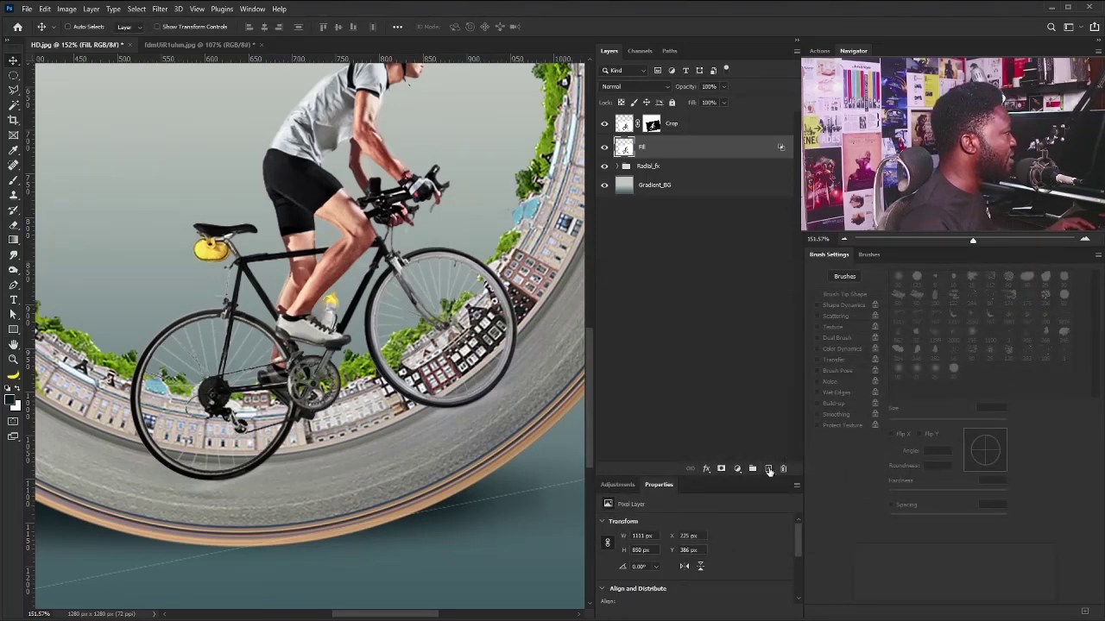
- Add a layer mask to the Fill layer and paint out the leftover shadow beneath the front wheel with a soft 30 px black brush
{"action": "left_click", "coordinate": [721, 469]}
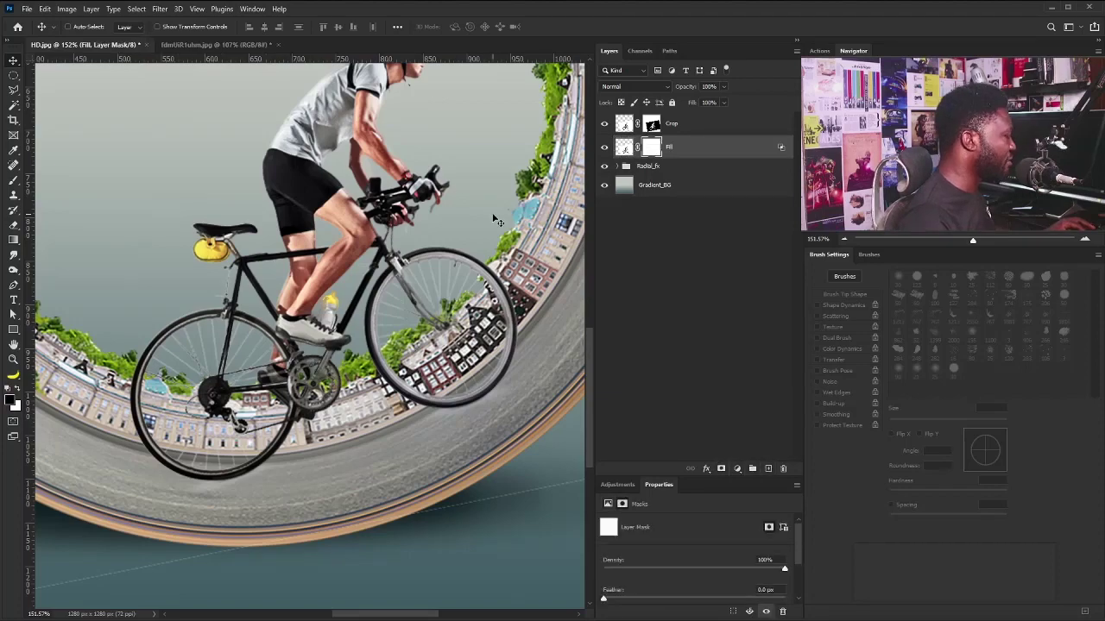
{"action": "scroll", "coordinate": [426, 412], "scroll_direction": "up", "scroll_amount": 5}
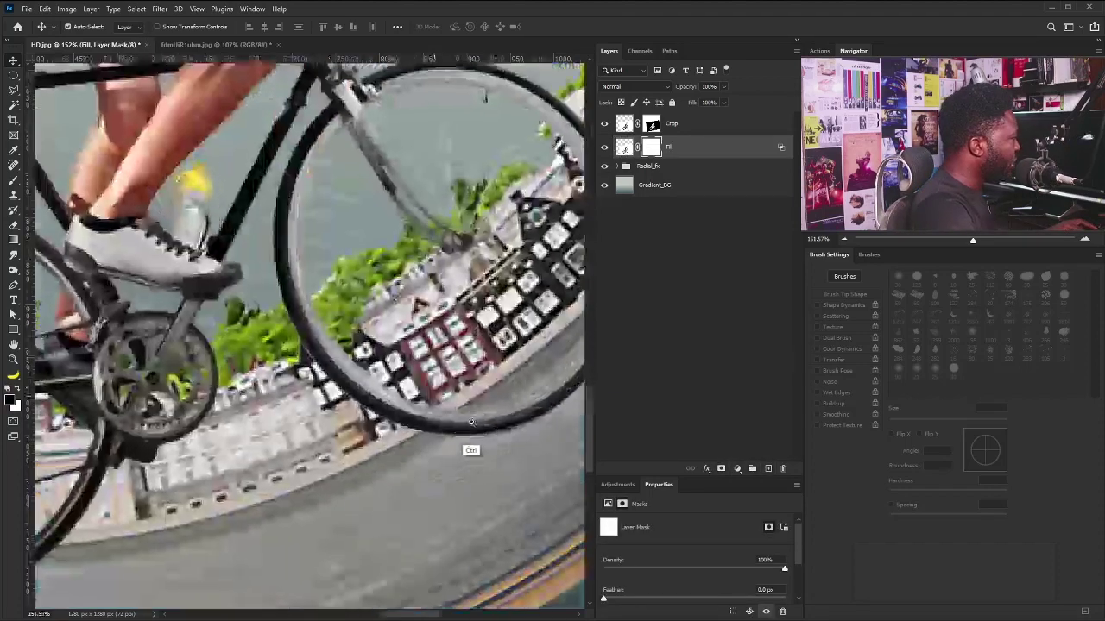
{"action": "key", "text": "b"}
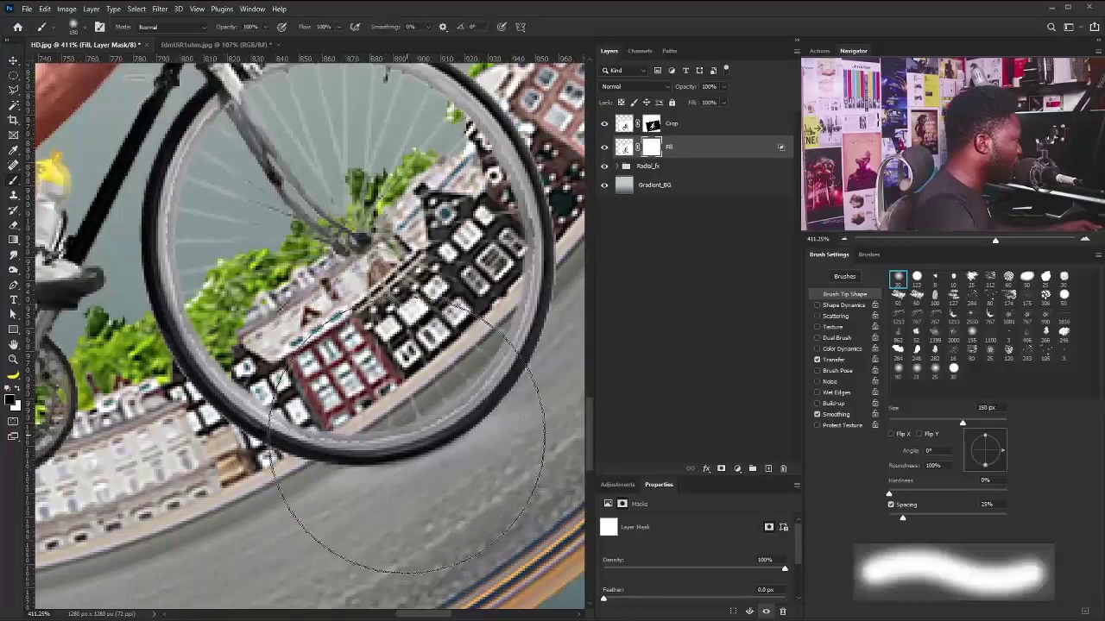
{"action": "key", "text": "bracketleft"}
{"action": "key", "text": "bracketleft"}
{"action": "key", "text": "bracketleft"}
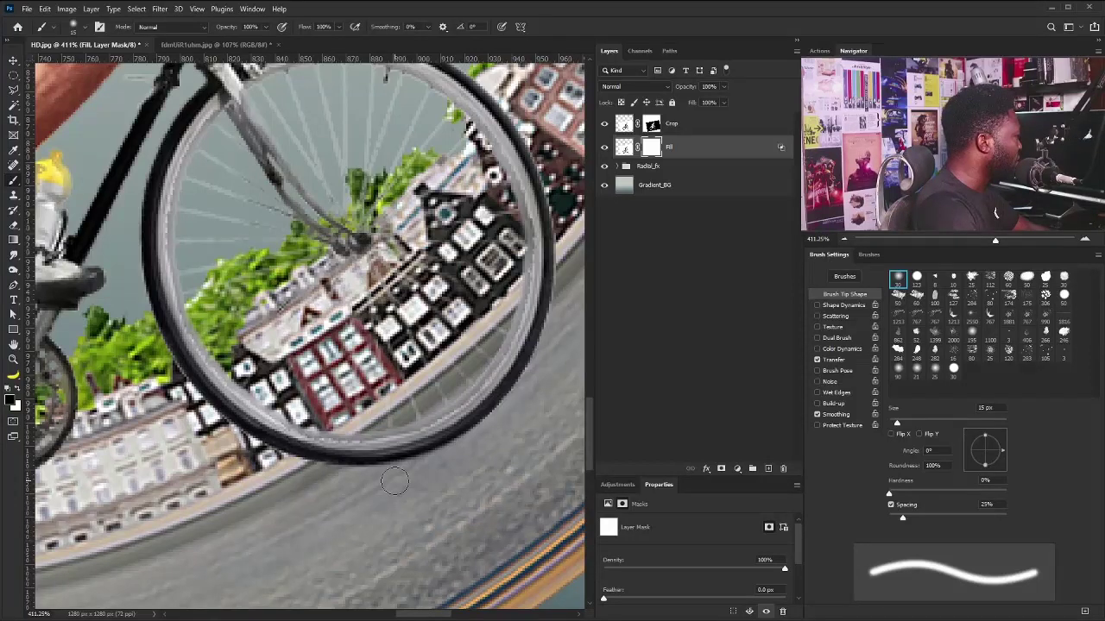
{"action": "key", "text": "bracketright"}
{"action": "key", "text": "bracketright"}
{"action": "key", "text": "bracketright"}
{"action": "scroll", "coordinate": [398, 502], "scroll_direction": "down", "scroll_amount": 3}
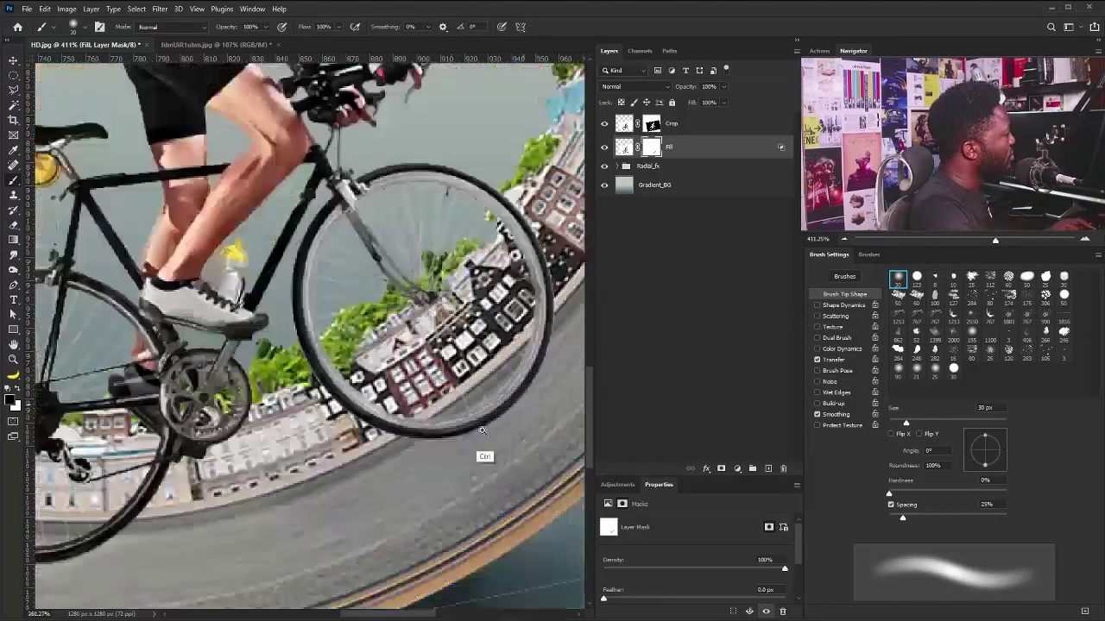
{"action": "scroll", "coordinate": [483, 456], "scroll_direction": "up", "scroll_amount": 4}
{"action": "scroll", "coordinate": [408, 431], "scroll_direction": "down", "scroll_amount": 5}
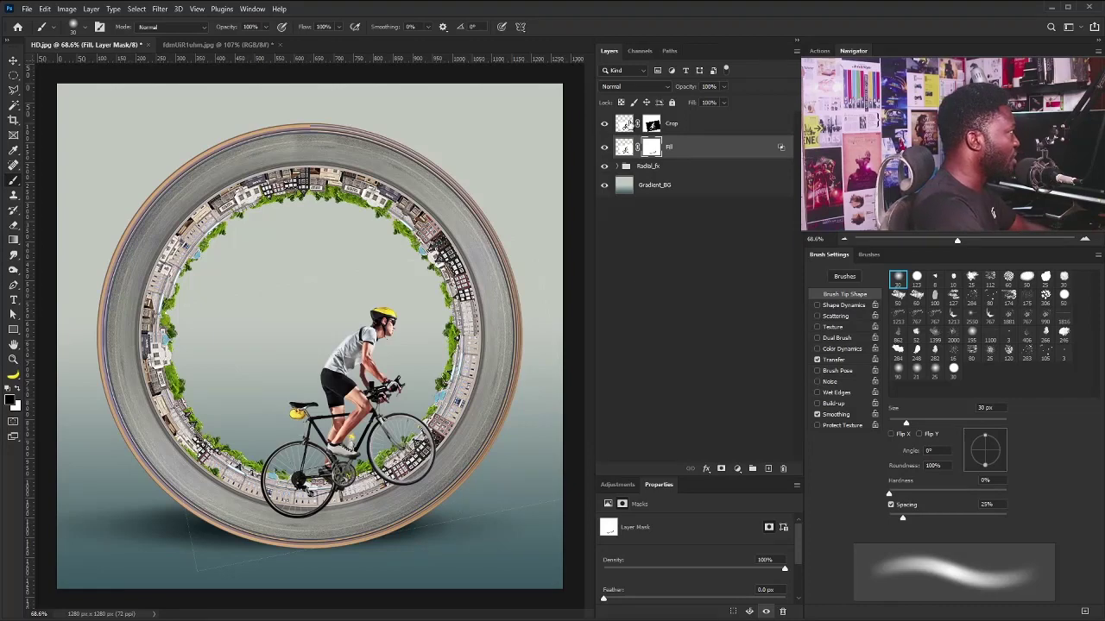
- Check the Crop layer by toggling its visibility, then clean stray remnants from its mask with a soft 100 px black brush
{"action": "left_click", "coordinate": [604, 123]}
{"action": "left_click", "coordinate": [604, 123]}
{"action": "left_click", "coordinate": [652, 125]}
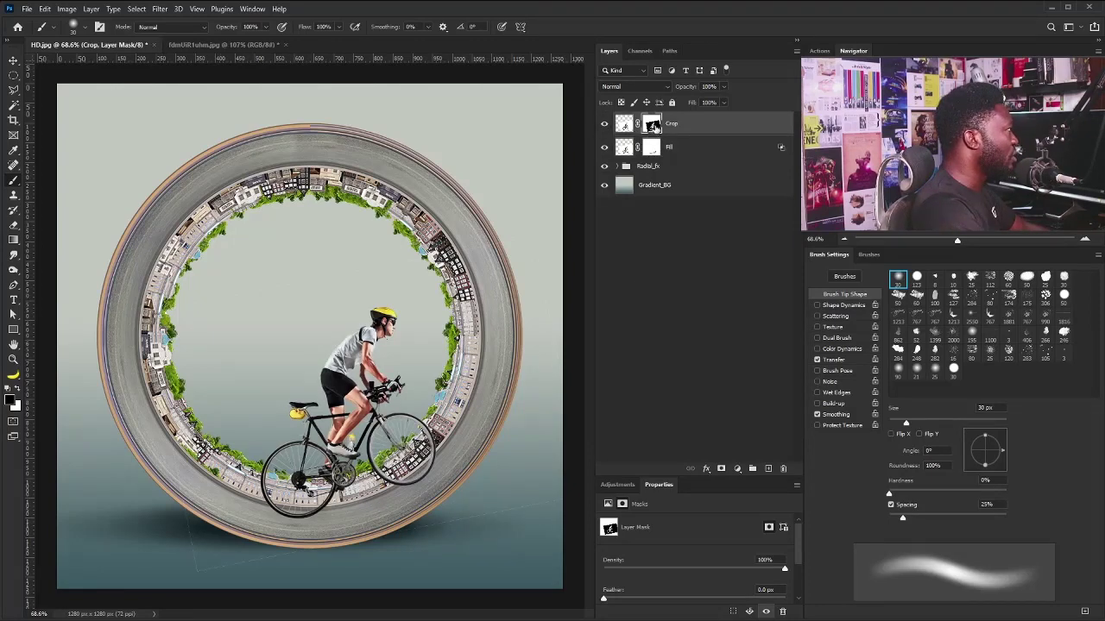
{"action": "key", "text": "bracketright"}
{"action": "key", "text": "bracketright"}
{"action": "key", "text": "bracketright"}
{"action": "key", "text": "bracketright"}
{"action": "key", "text": "bracketright"}
{"action": "key", "text": "bracketright"}
{"action": "key", "text": "bracketright"}
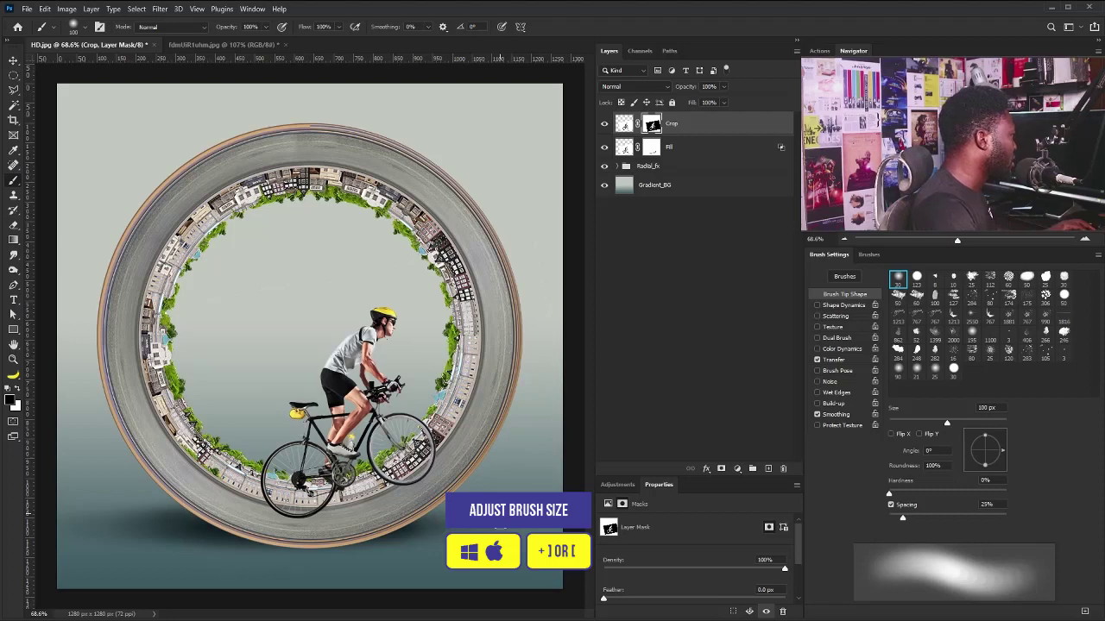
{"action": "key", "text": "v"}
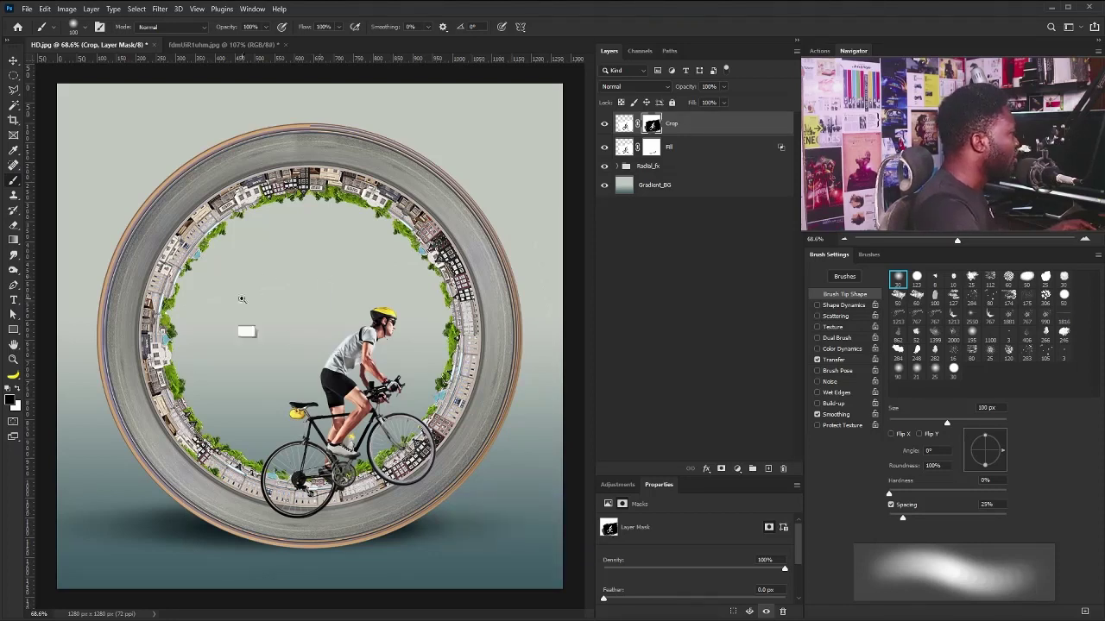
{"action": "scroll", "coordinate": [367, 328], "scroll_direction": "up", "scroll_amount": 3}
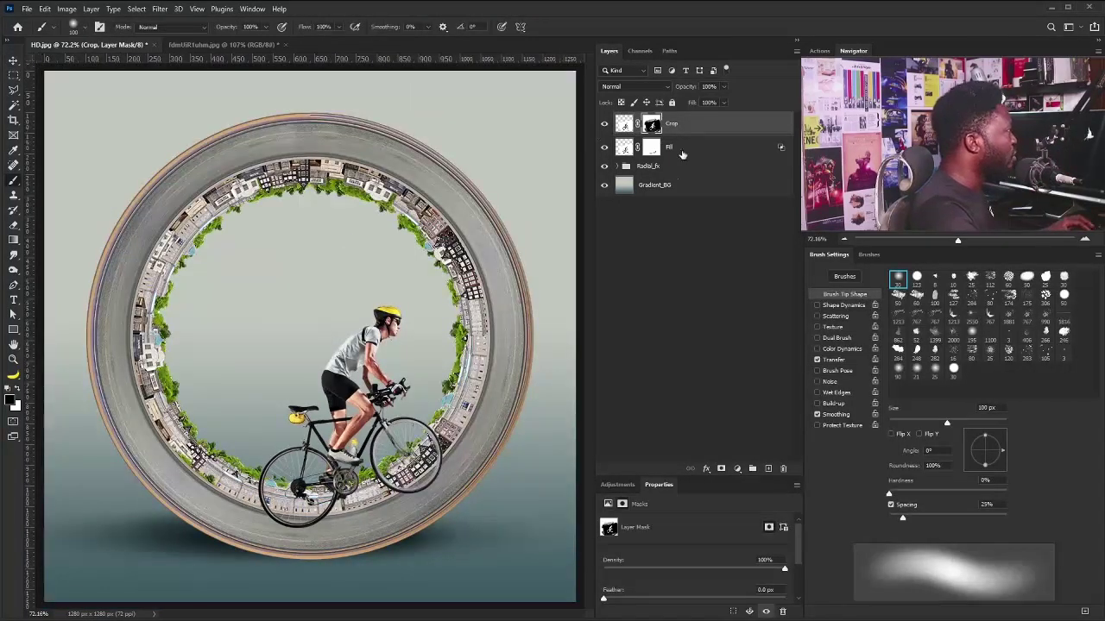
- Convert the Crop layer to a Smart Object and load the cyclist's outline as a selection
{"action": "key", "text": "v"}
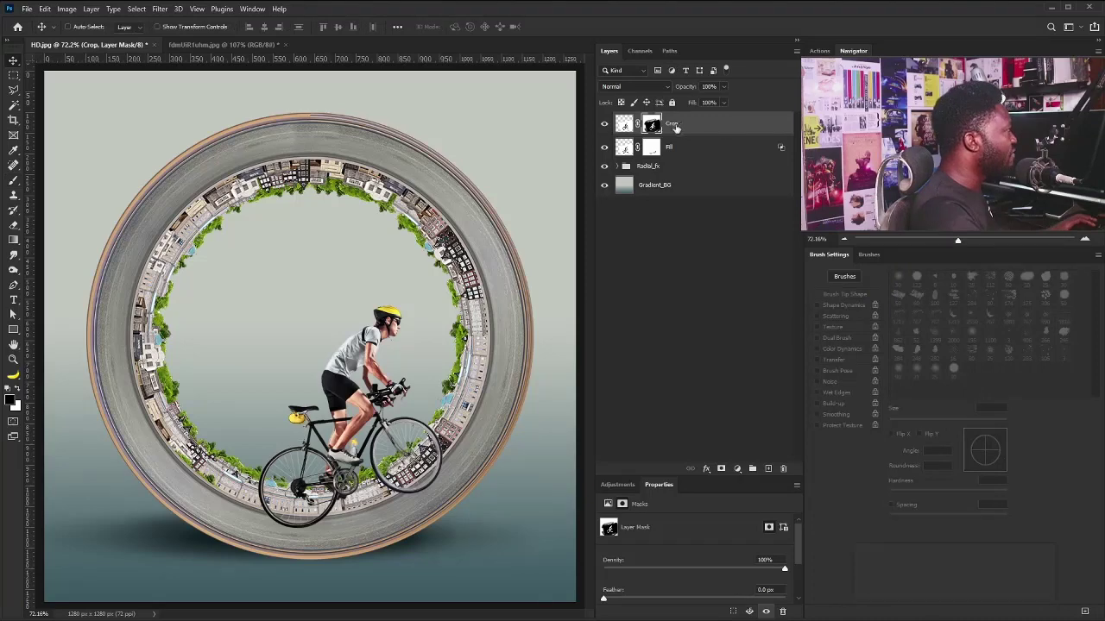
{"action": "right_click", "coordinate": [679, 129]}
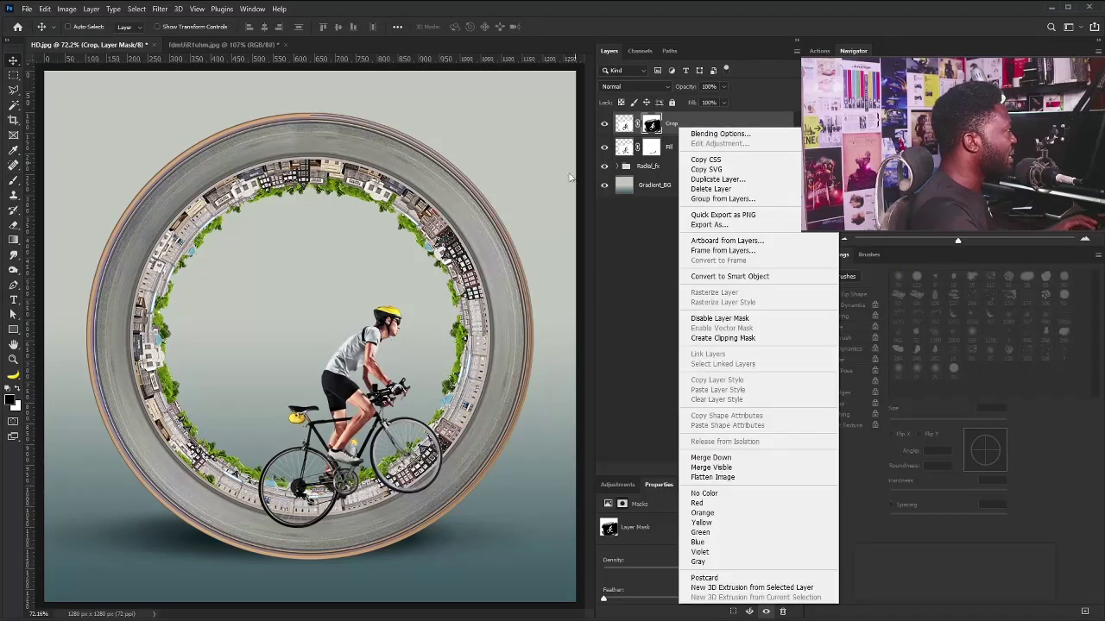
{"action": "left_click", "coordinate": [735, 276]}
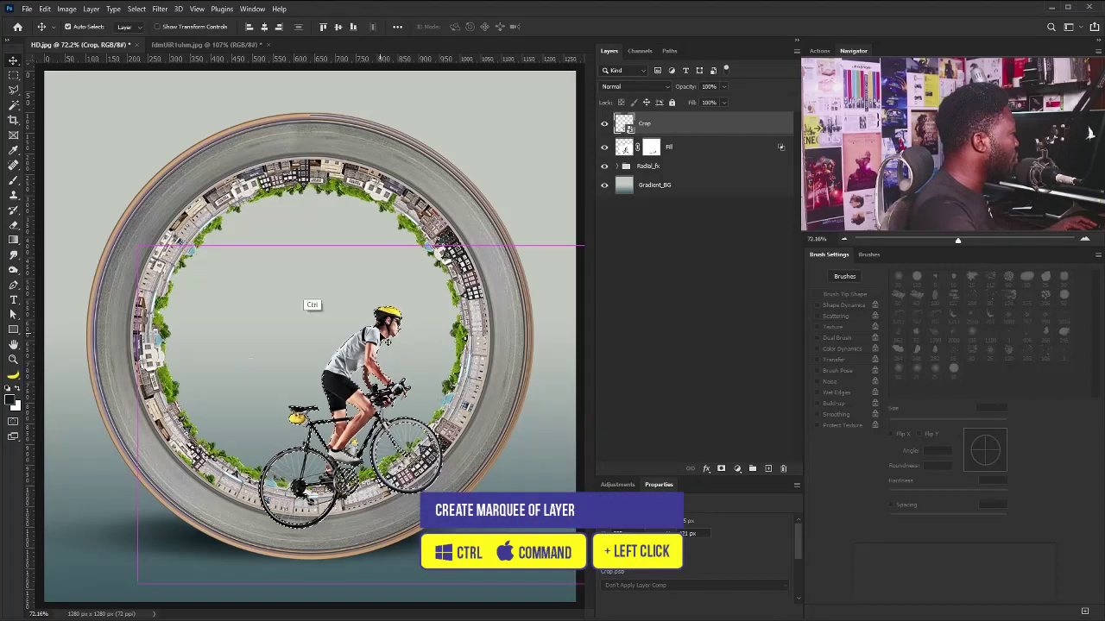
{"action": "scroll", "coordinate": [341, 455], "scroll_direction": "up", "scroll_amount": 3}
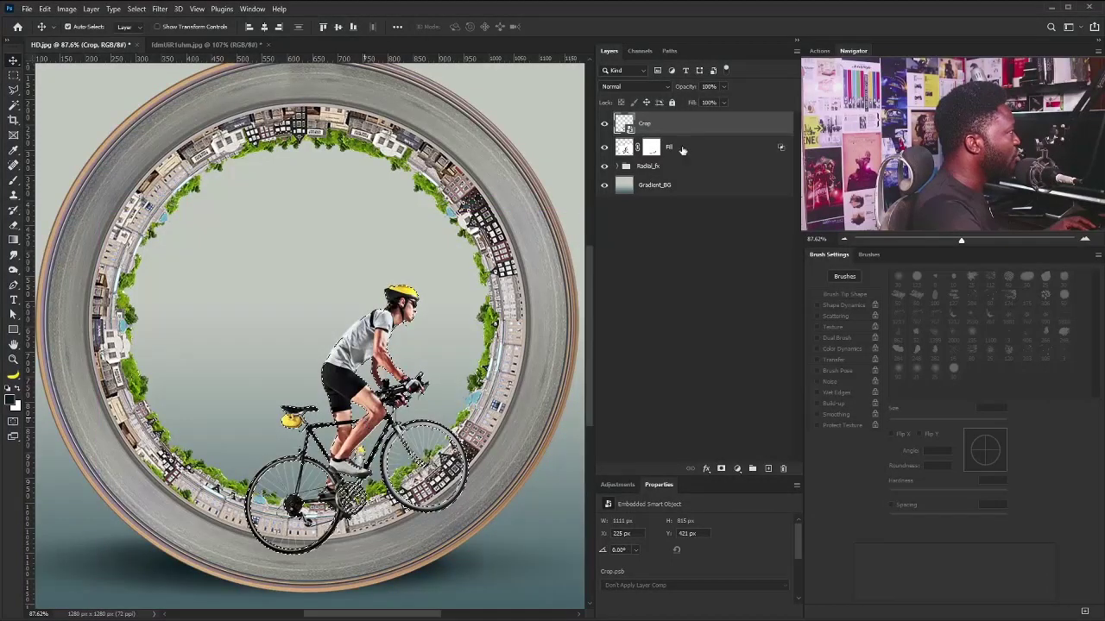
- Create a layer named Sportman_Shadow above Fill, fill the cyclist selection with the dark foreground colour, and deselect
{"action": "left_click", "coordinate": [682, 148]}
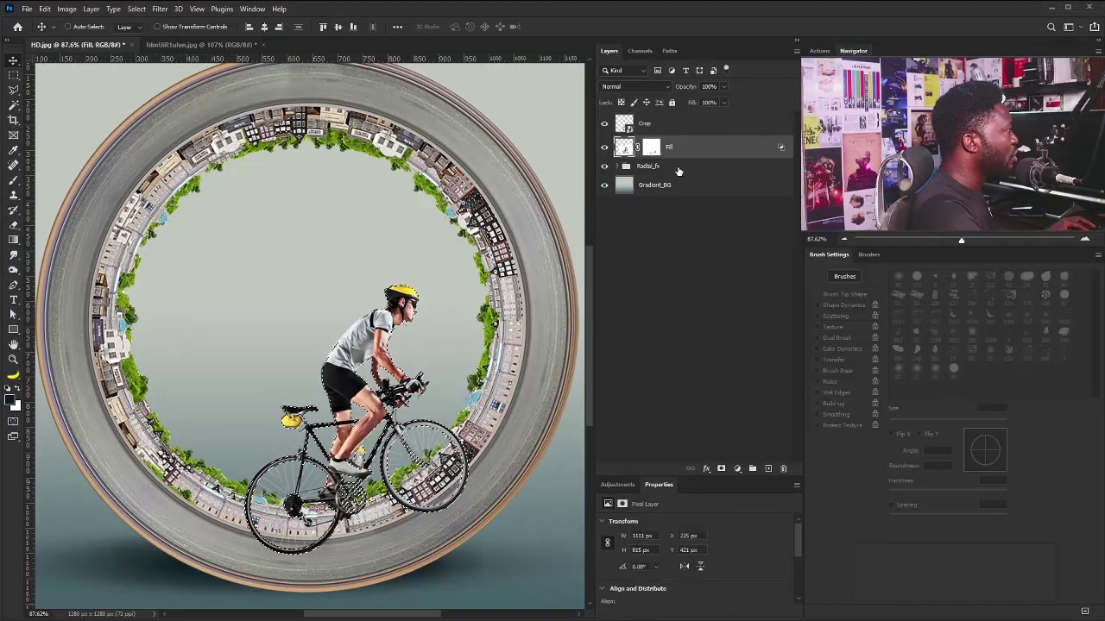
{"action": "left_click", "coordinate": [768, 470], "text": "alt"}
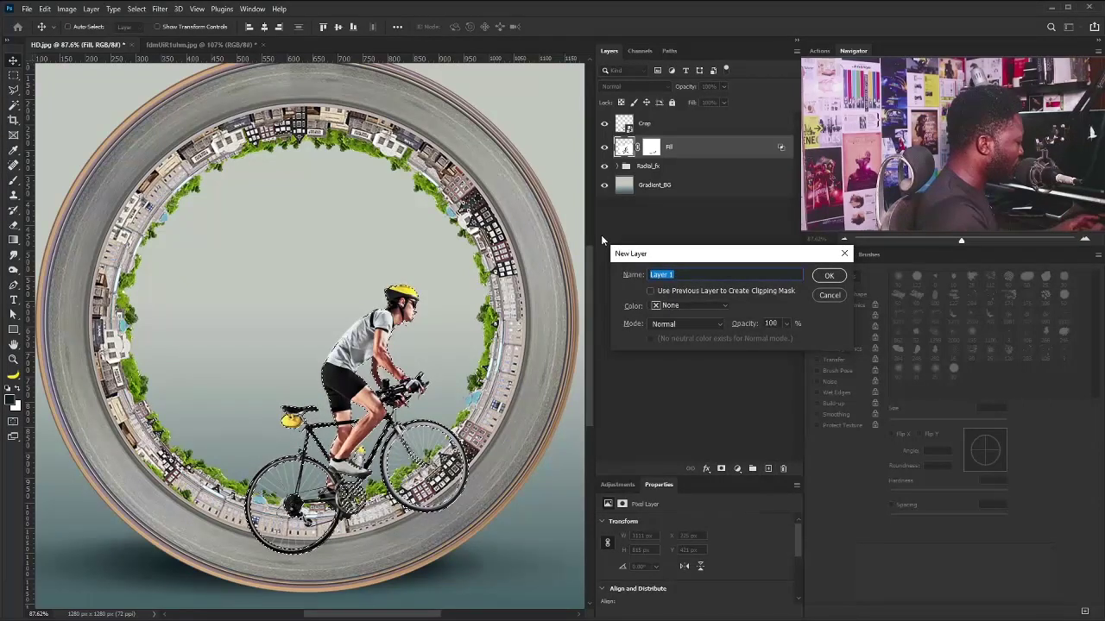
{"action": "type", "text": "Sportman_Shadow"}
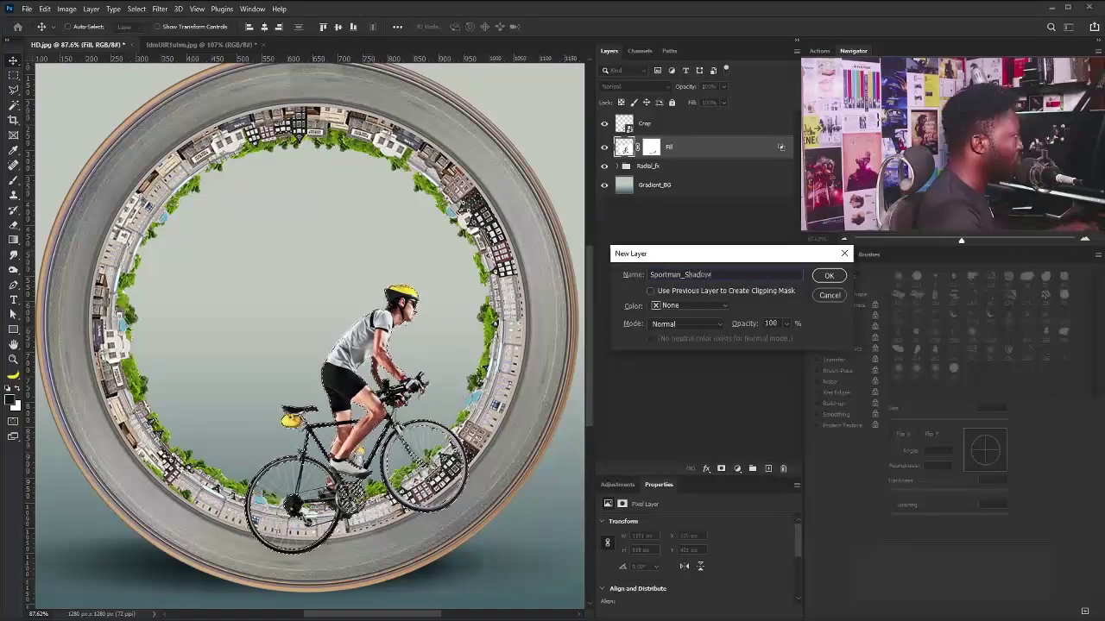
{"action": "key", "text": "Return"}
{"action": "key", "text": "alt+BackSpace"}
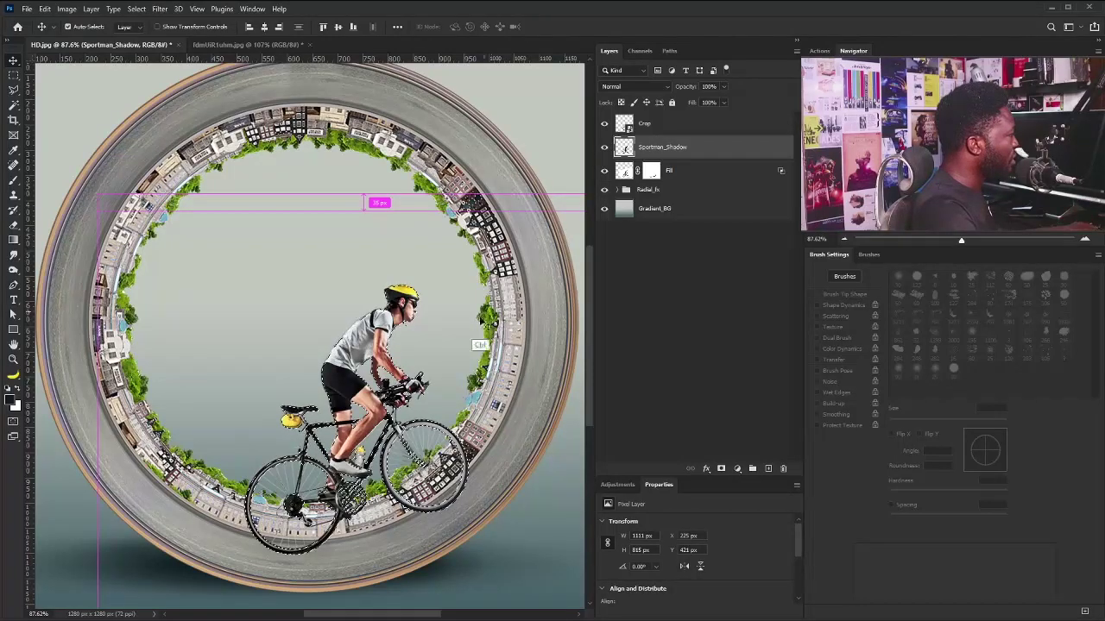
{"action": "key", "text": "ctrl+d"}
{"action": "key", "text": "ctrl+d"}
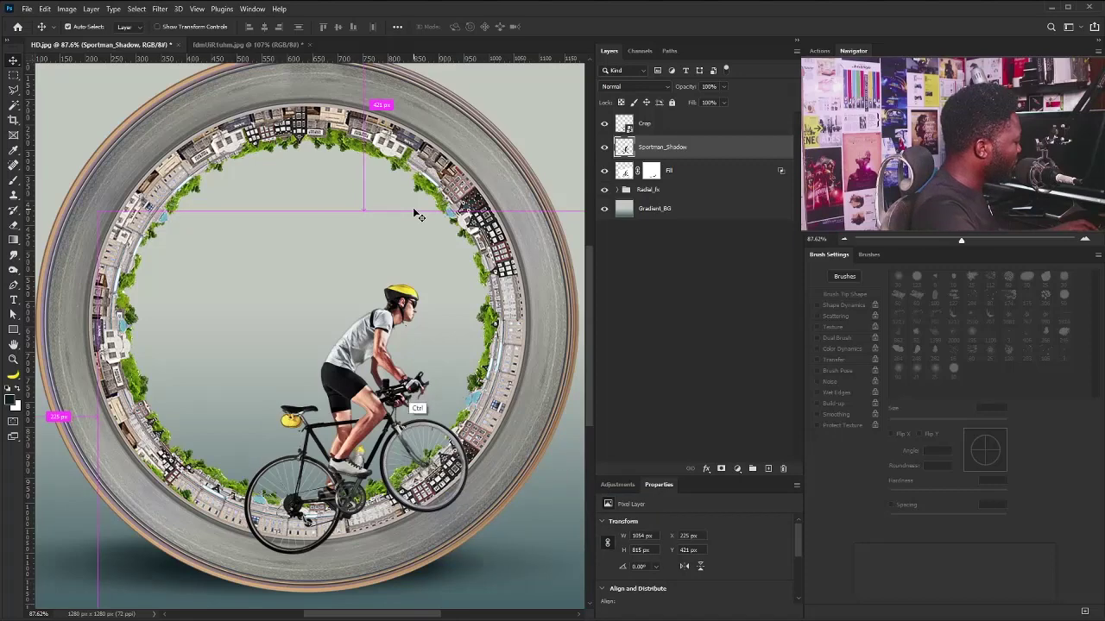
- Move the cyclist silhouette up off the rider, then flip and flatten it vertically to about -28% height with Free Transform
{"action": "scroll", "coordinate": [375, 432], "scroll_direction": "down", "scroll_amount": 3}
{"action": "left_click_drag", "start_coordinate": [374, 431], "coordinate": [380, 349]}
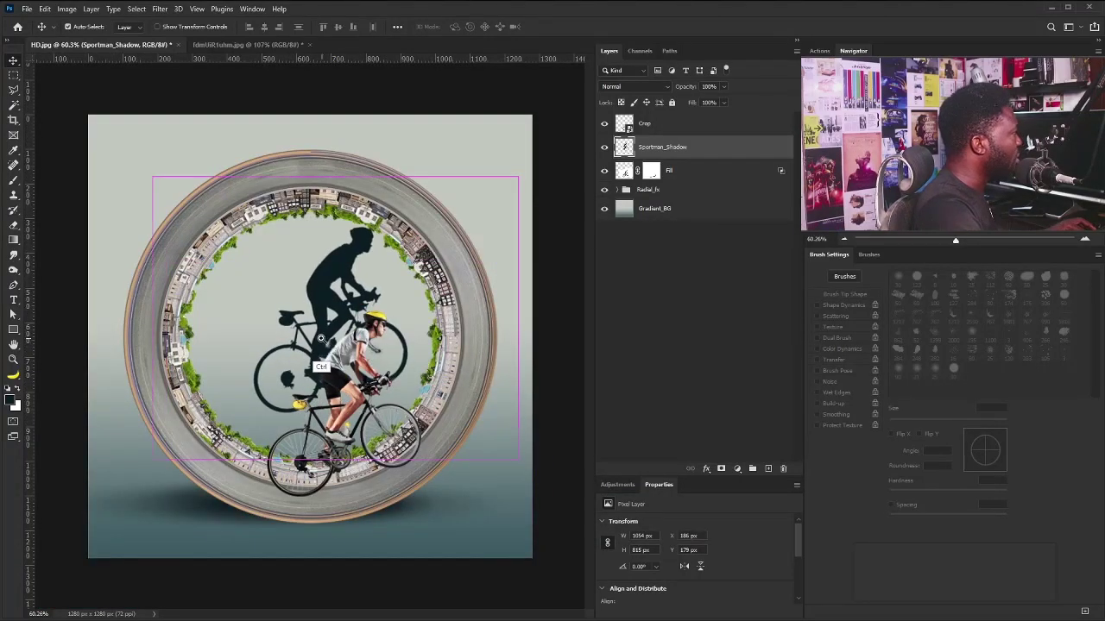
{"action": "key", "text": "ctrl"}
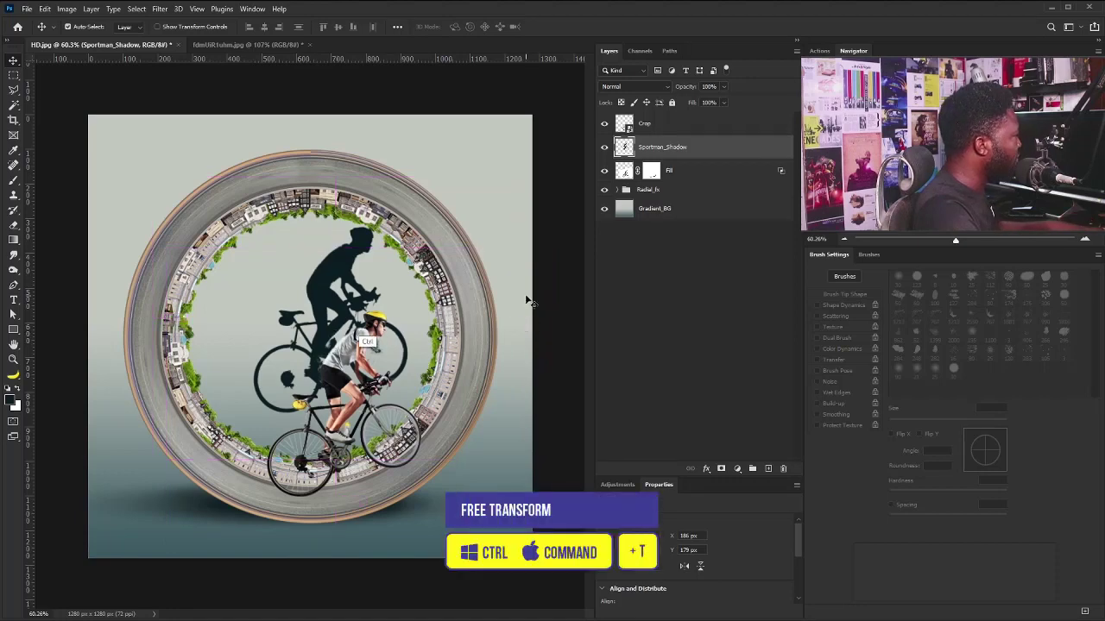
{"action": "key", "text": "ctrl+t"}
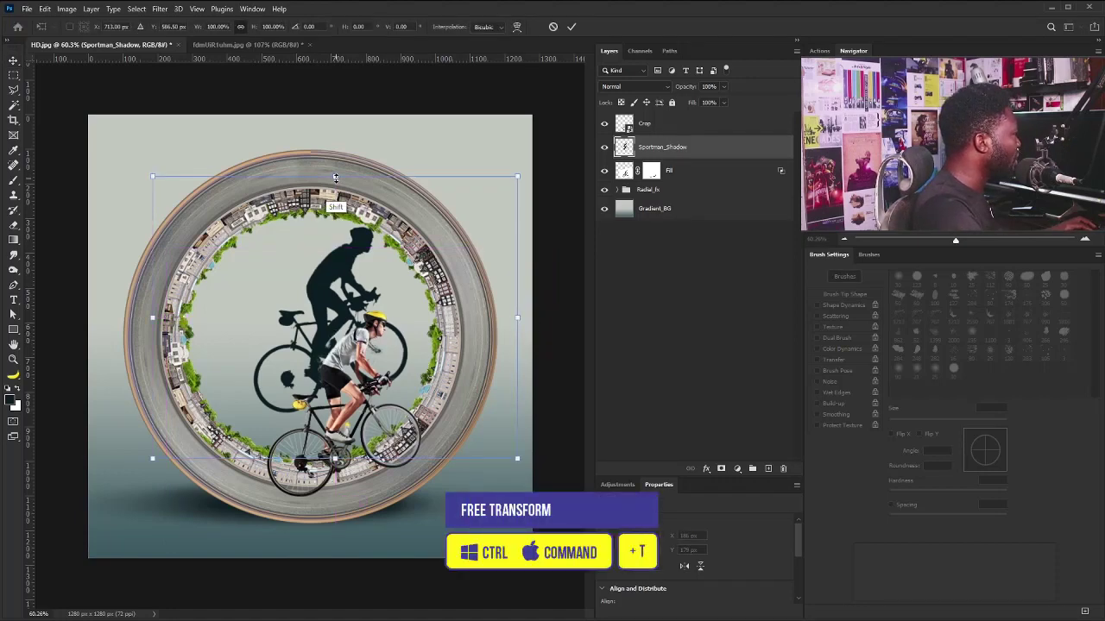
{"action": "left_click_drag", "start_coordinate": [334, 177], "coordinate": [394, 540]}
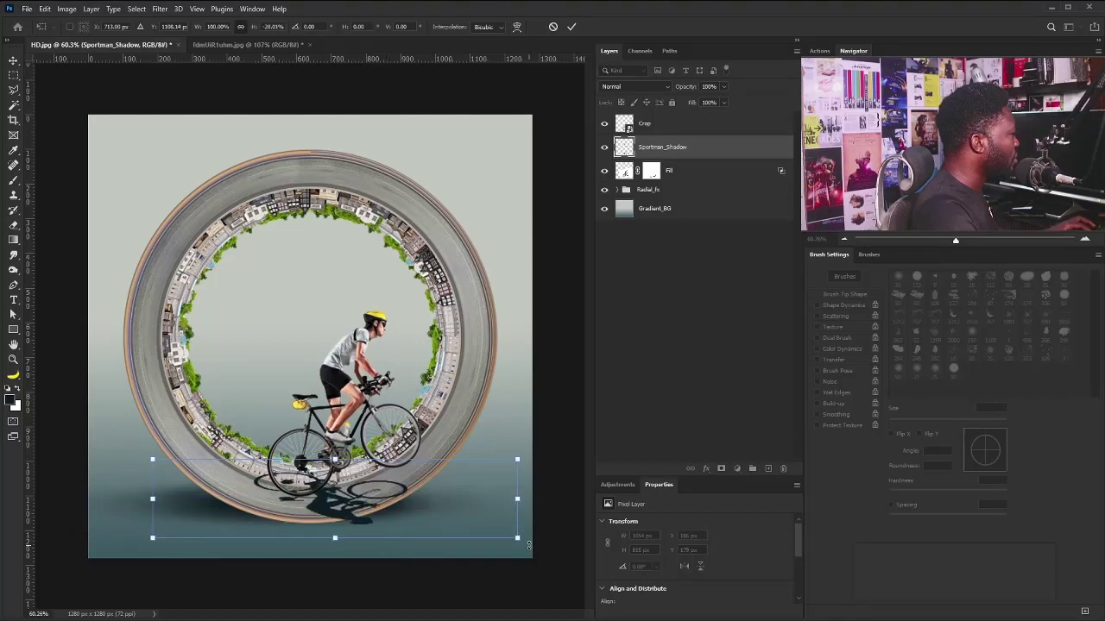
- Rotate the flattened shadow to -23.50° and position it under the bicycle's wheels
{"action": "left_click_drag", "start_coordinate": [530, 544], "coordinate": [539, 483]}
{"action": "left_click_drag", "start_coordinate": [361, 477], "coordinate": [380, 482]}
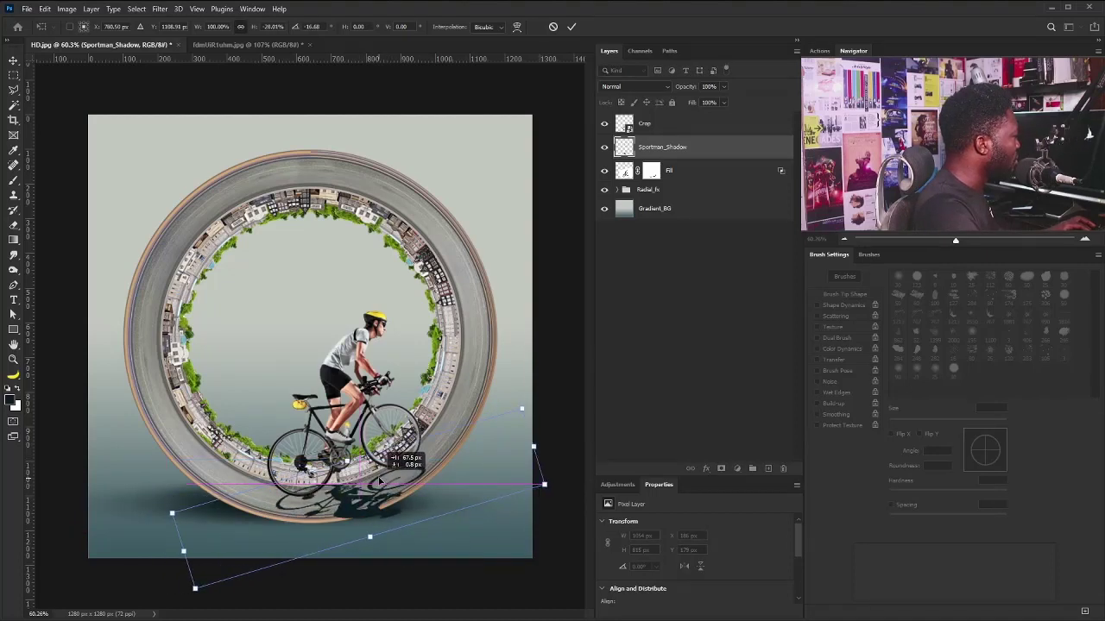
{"action": "left_click_drag", "start_coordinate": [557, 480], "coordinate": [449, 479]}
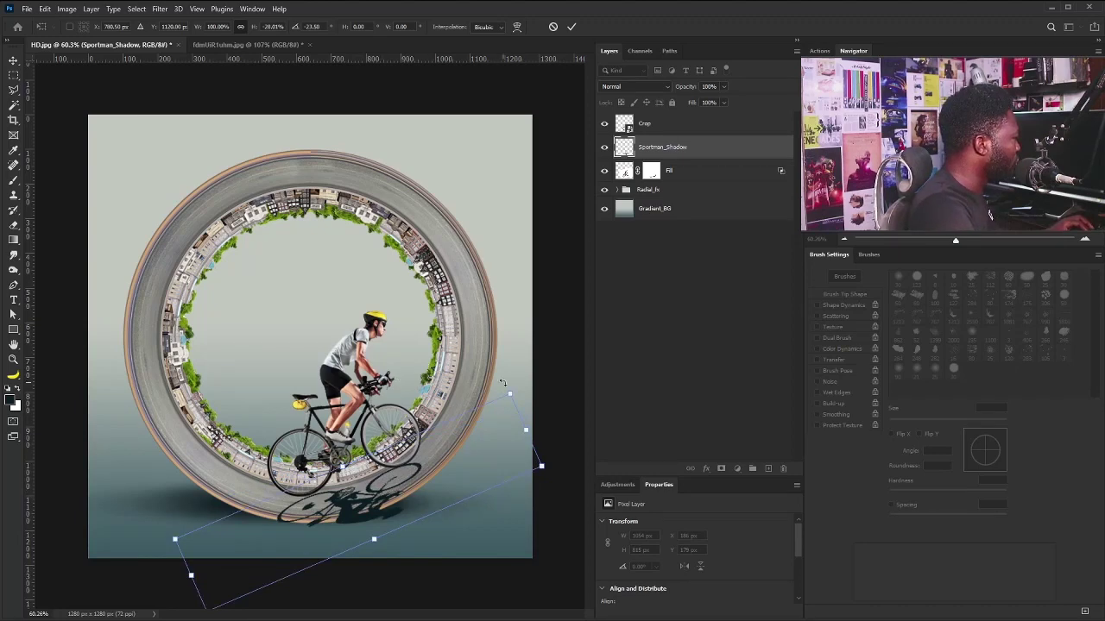
- Warp the flattened cyclist shadow by adjusting its mesh so it lines up under the bicycle's wheels, and apply the transform
{"action": "scroll", "coordinate": [359, 462], "scroll_direction": "up", "scroll_amount": 2}
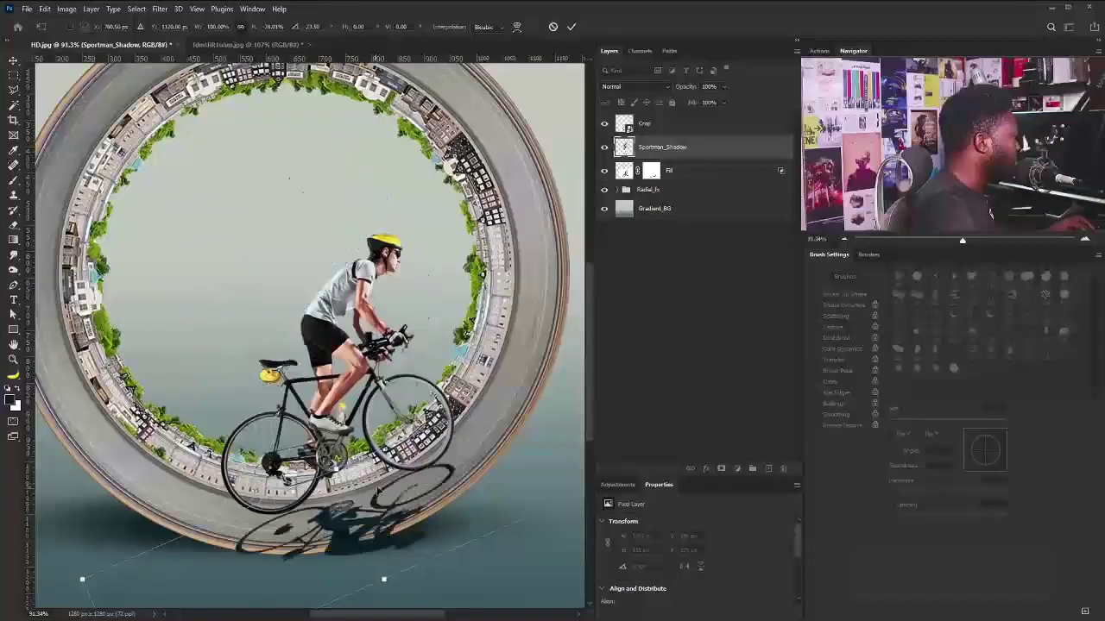
{"action": "right_click", "coordinate": [348, 518]}
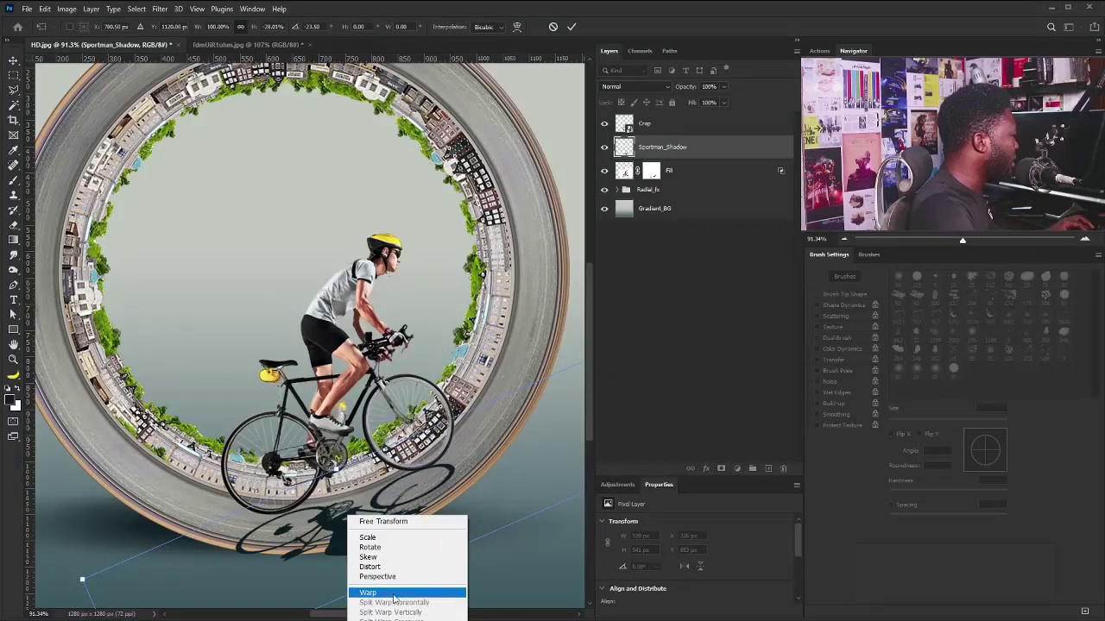
{"action": "left_click", "coordinate": [371, 593]}
{"action": "left_click_drag", "start_coordinate": [309, 539], "coordinate": [312, 510]}
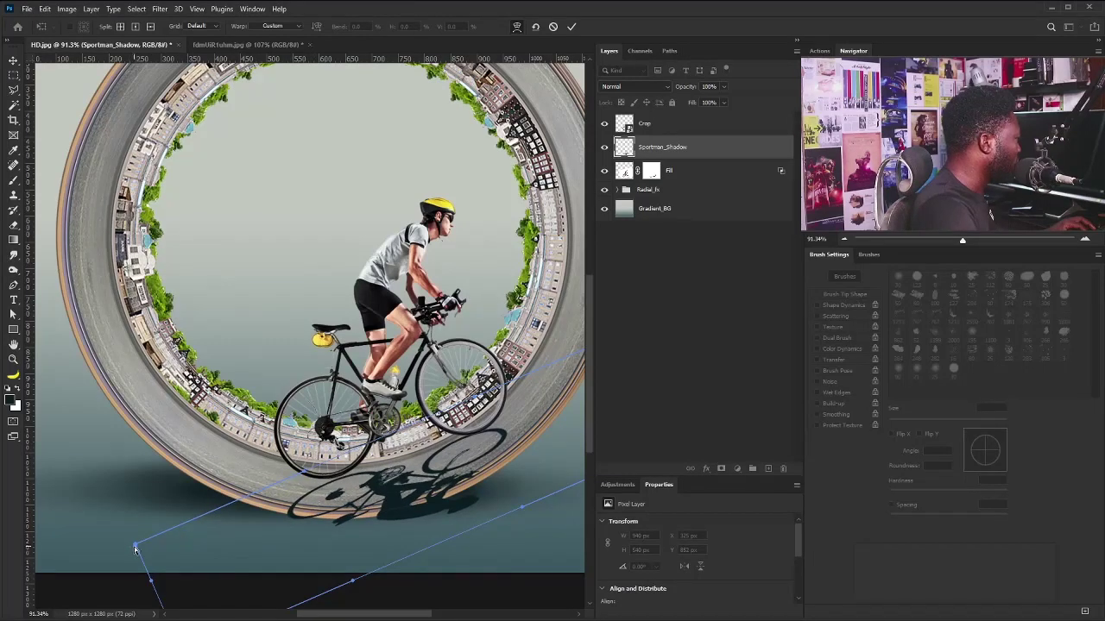
{"action": "left_click_drag", "start_coordinate": [135, 549], "coordinate": [130, 529]}
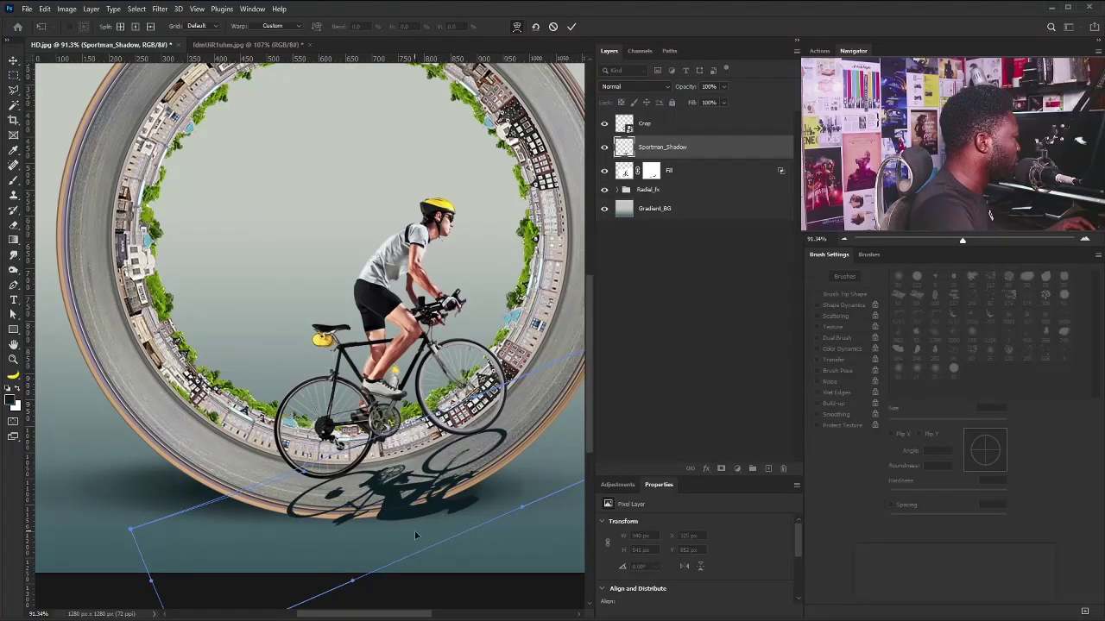
{"action": "scroll", "coordinate": [466, 437], "scroll_direction": "down", "scroll_amount": 3}
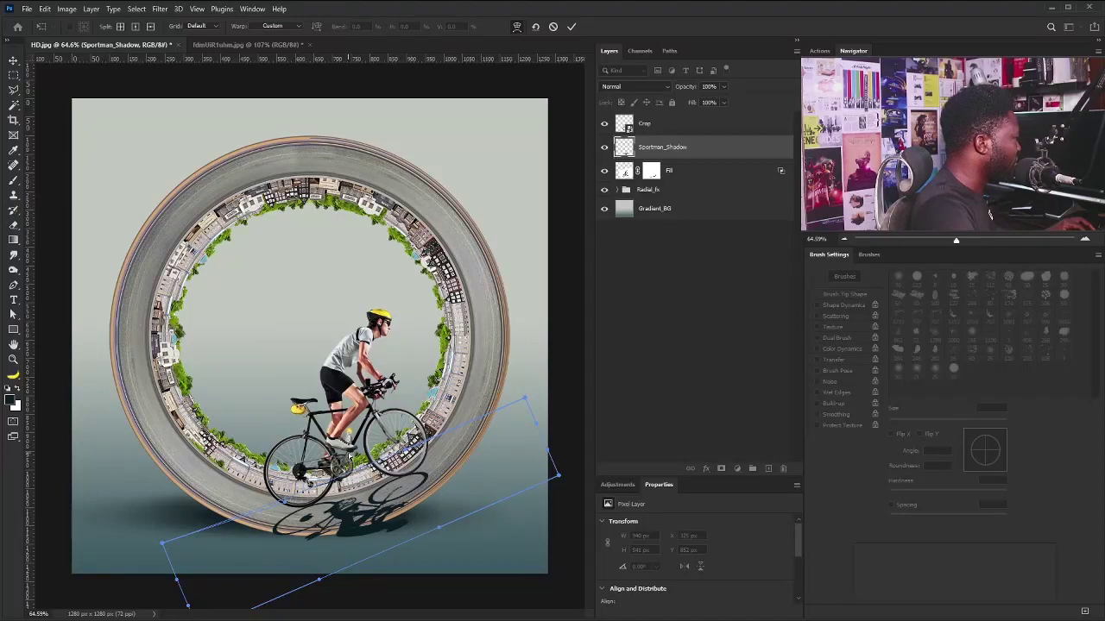
{"action": "key", "text": "Return"}
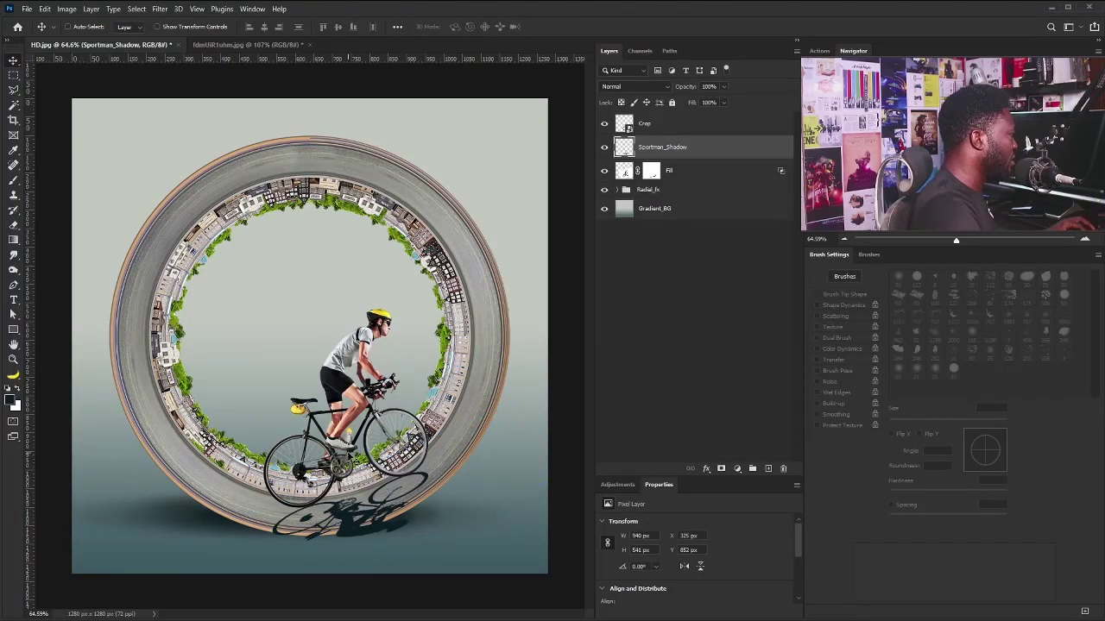
- Soften the Sportman_Shadow layer with a Gaussian Blur of 0.7 pixels radius
{"action": "left_click", "coordinate": [160, 9]}
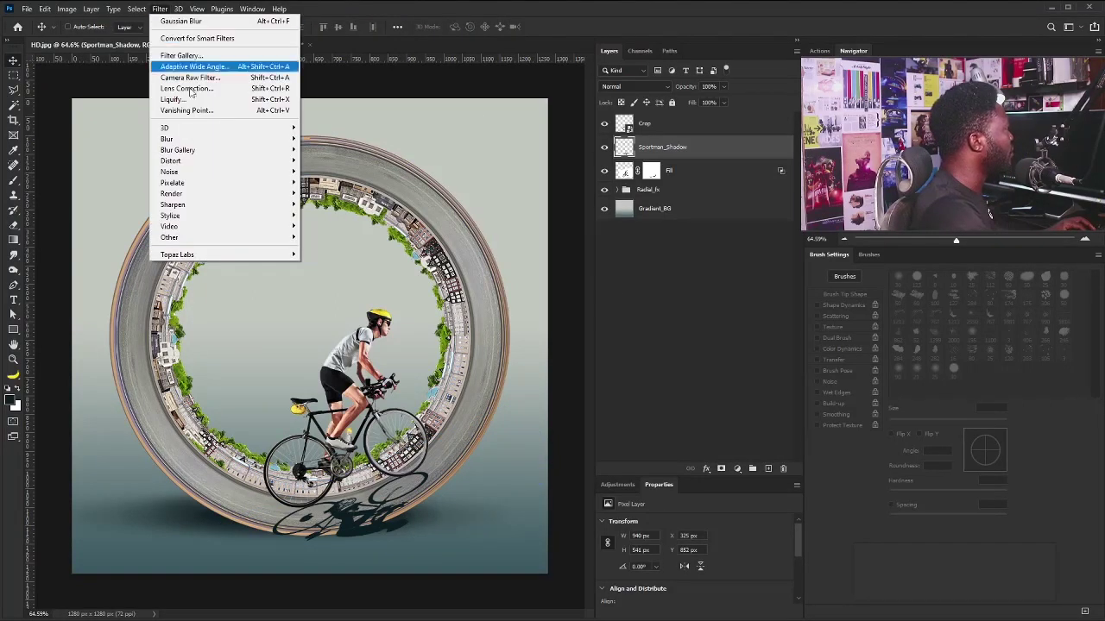
{"action": "mouse_move", "coordinate": [234, 139]}
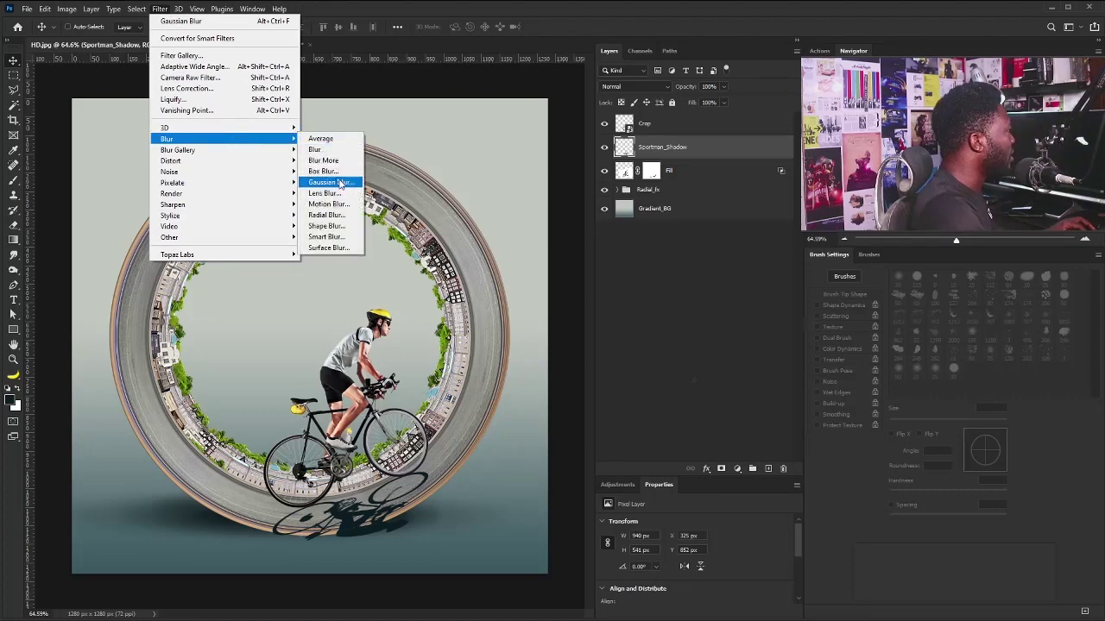
{"action": "left_click", "coordinate": [331, 182]}
{"action": "left_click_drag", "start_coordinate": [665, 403], "coordinate": [656, 400]}
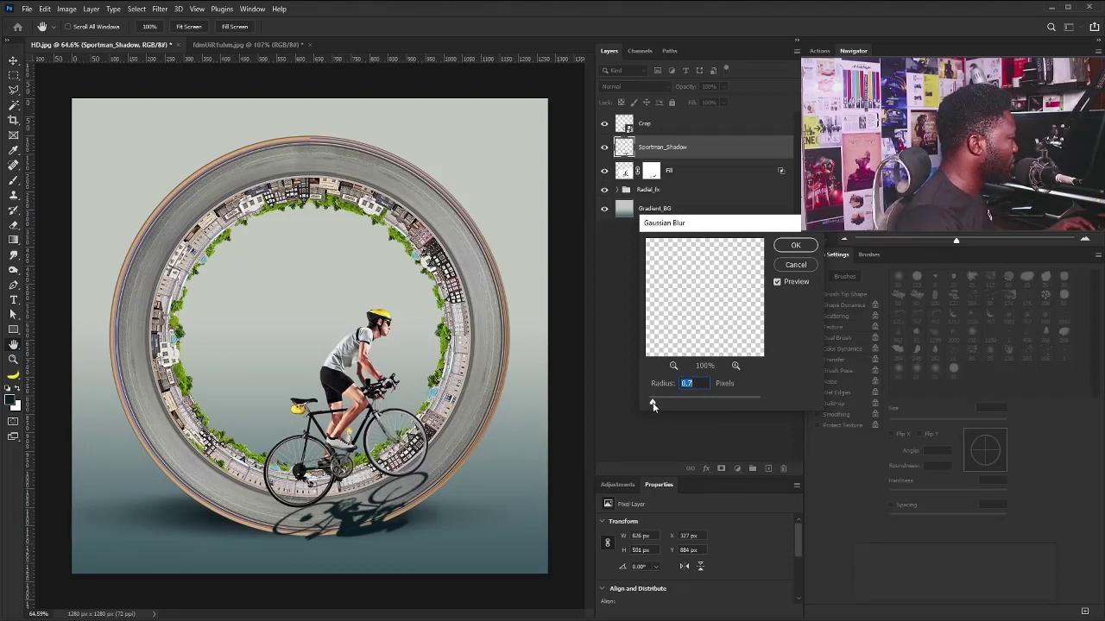
{"action": "left_click", "coordinate": [795, 245]}
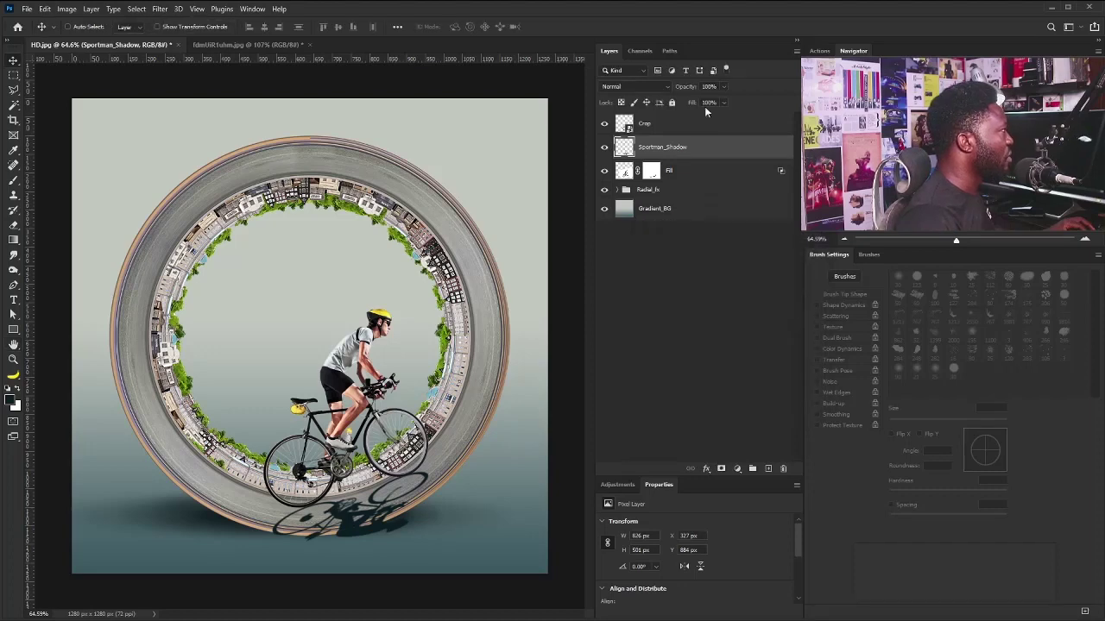
- Lower the Sportman_Shadow layer's opacity to 52%
{"action": "left_click", "coordinate": [724, 87]}
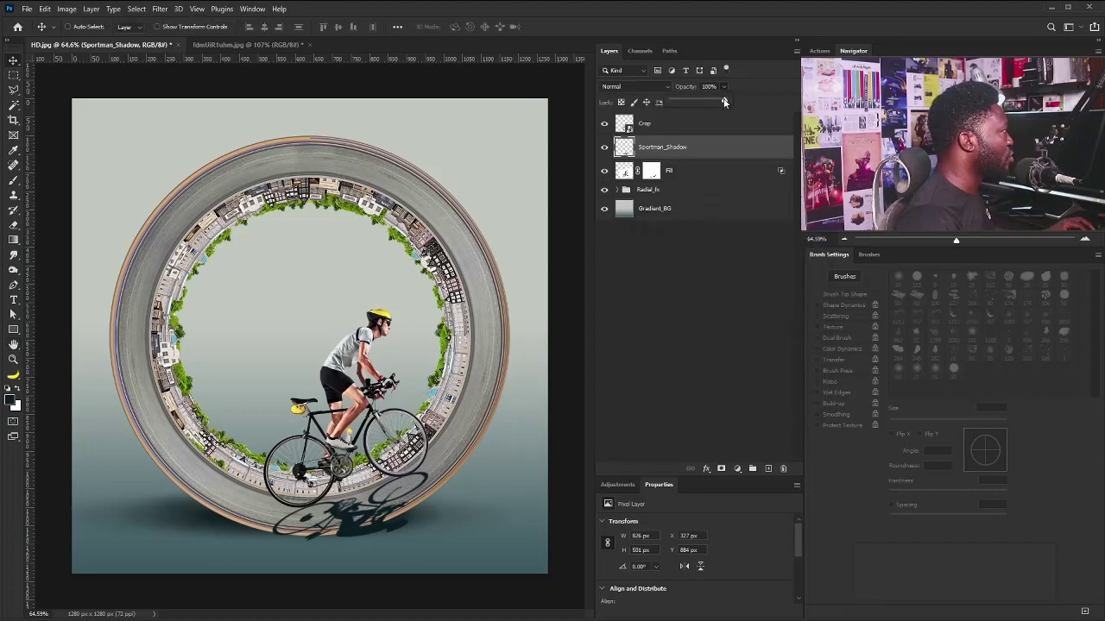
{"action": "left_click_drag", "start_coordinate": [680, 103], "coordinate": [702, 101]}
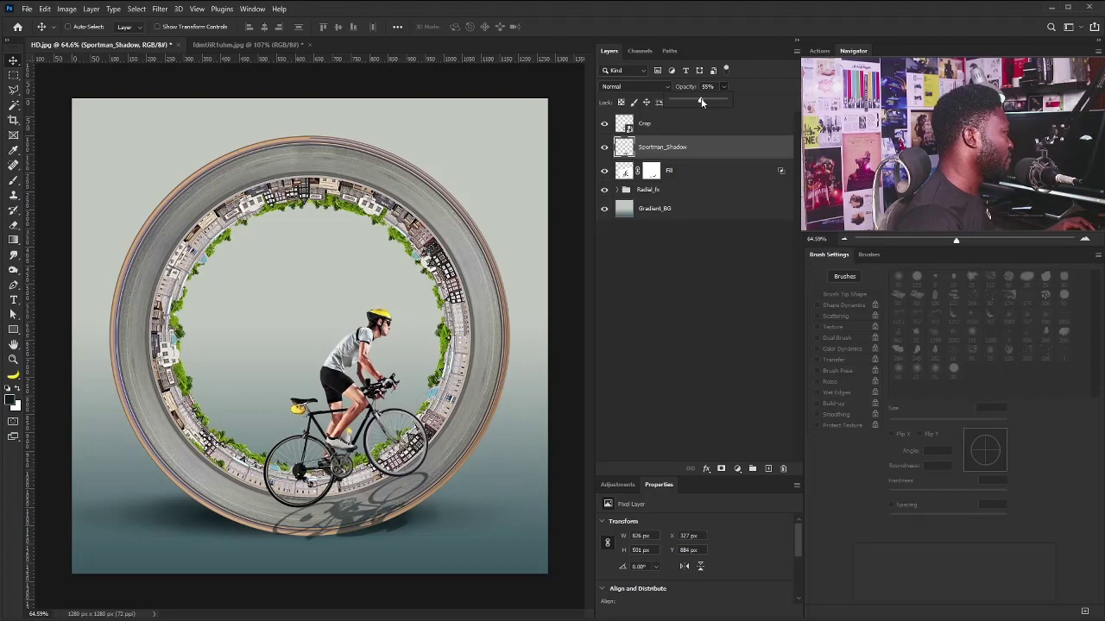
{"action": "left_click_drag", "start_coordinate": [697, 101], "coordinate": [700, 101]}
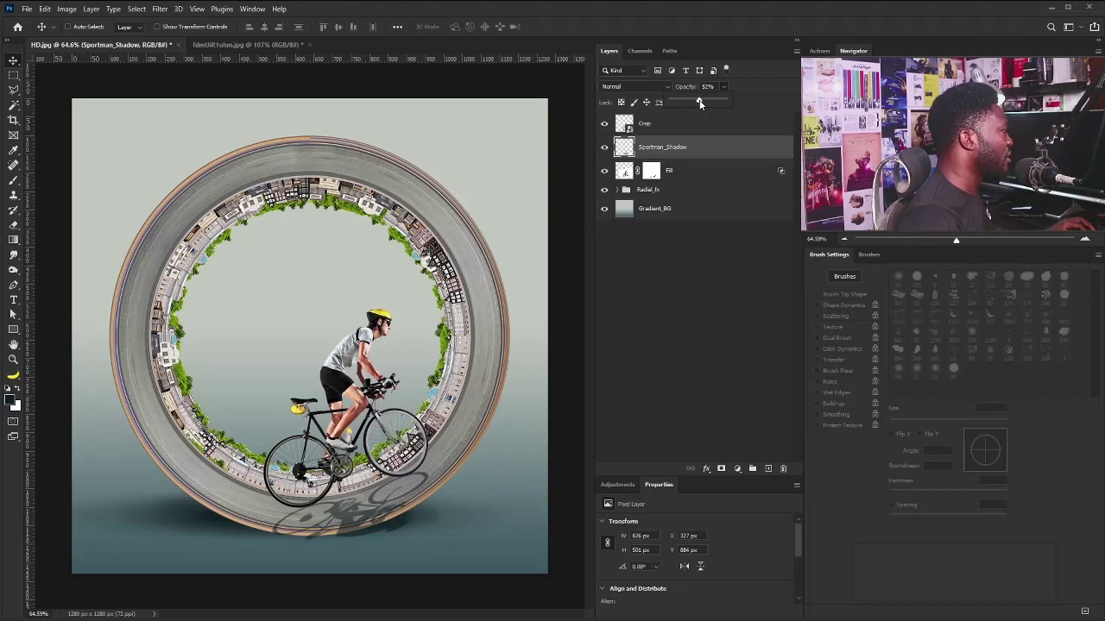
- Duplicate the Sportman_Shadow layer, add a layer mask to the copy, and invert the mask to black
{"action": "left_click_drag", "start_coordinate": [710, 148], "coordinate": [768, 471]}
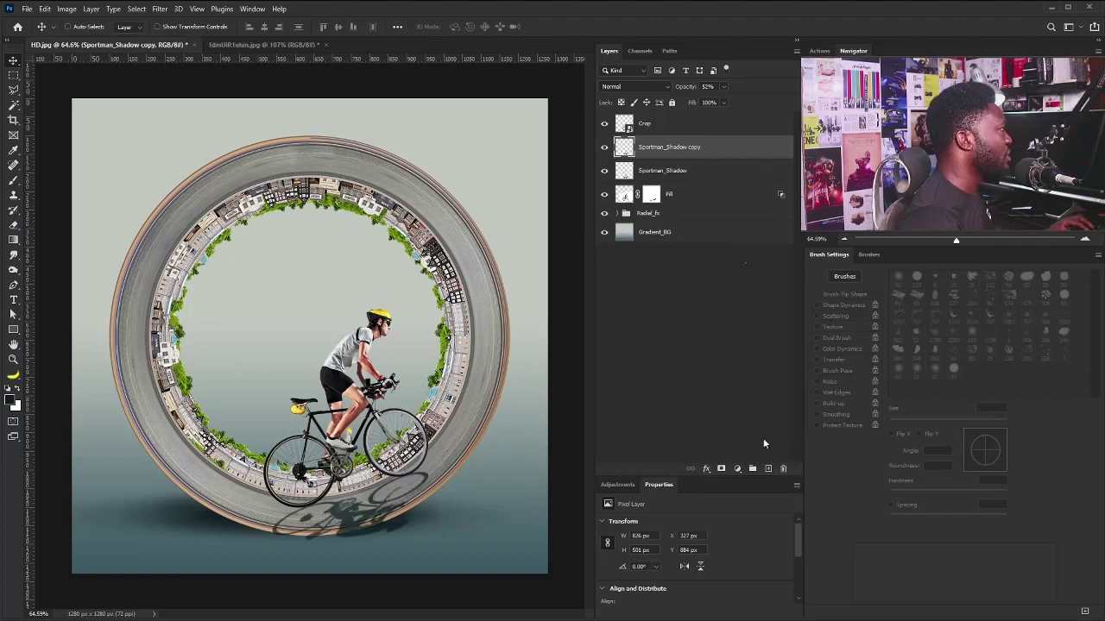
{"action": "left_click", "coordinate": [722, 468]}
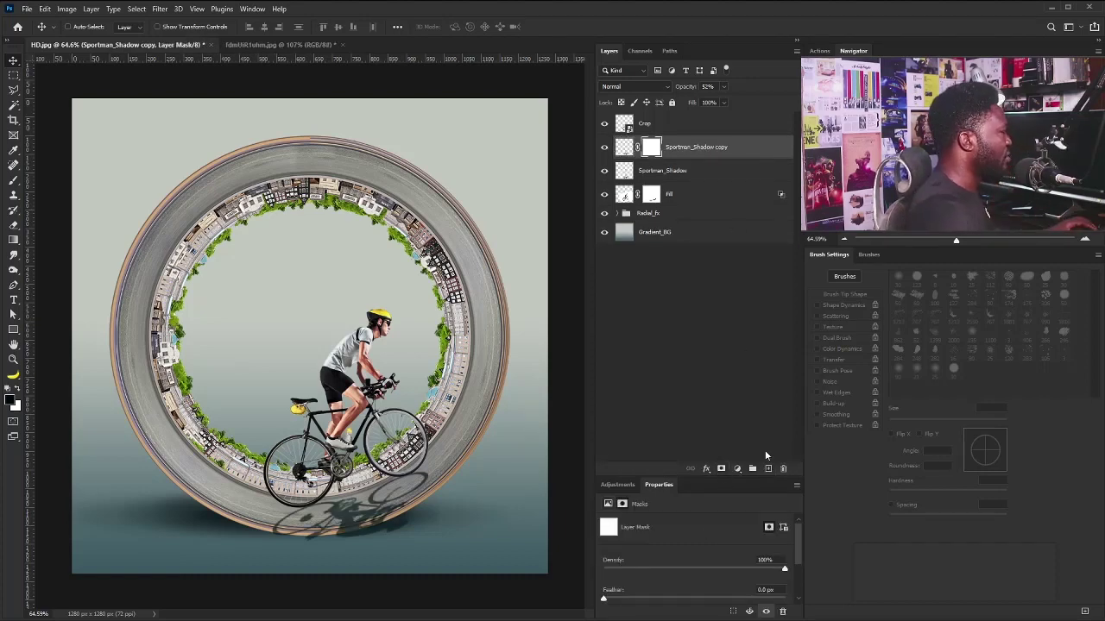
{"action": "key", "text": "b"}
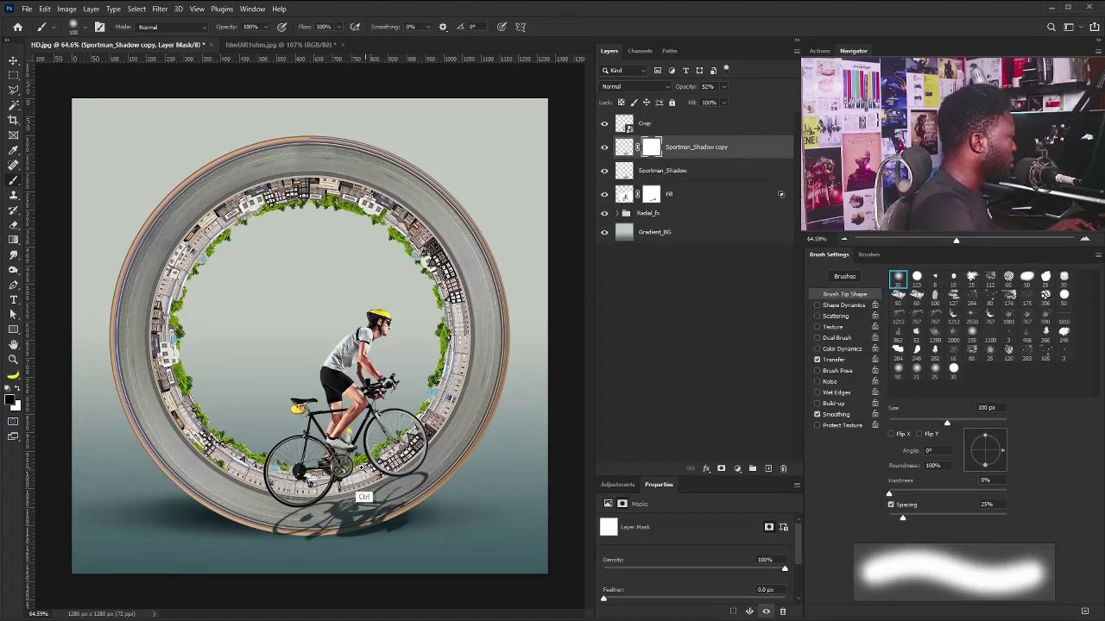
{"action": "key", "text": "ctrl+i"}
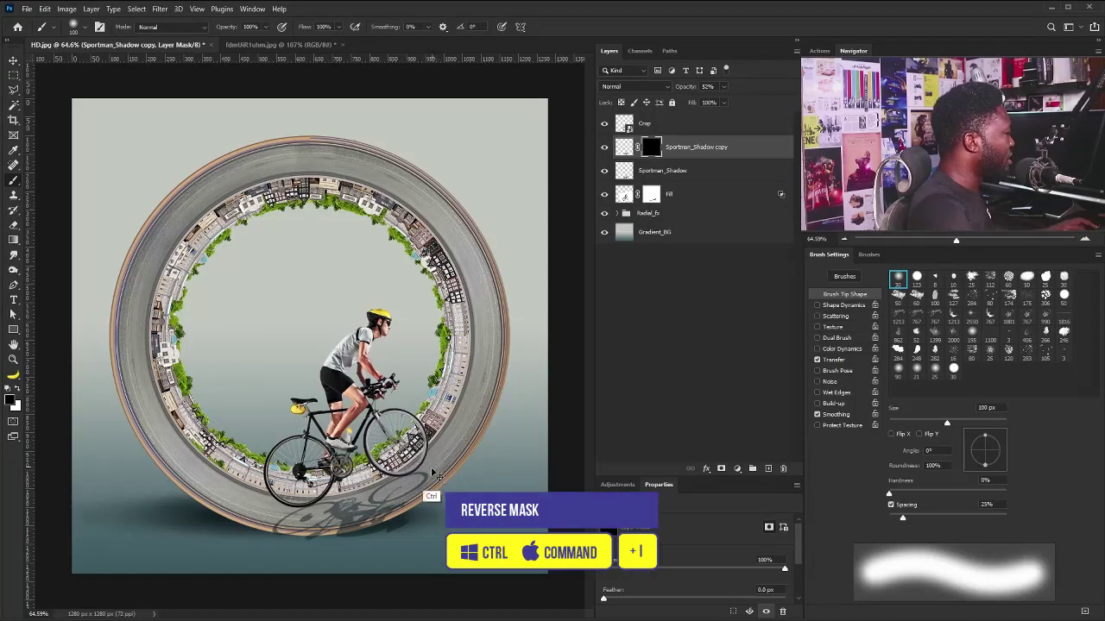
- Paint white on the copy's mask with a soft 15 px brush to darken the shadow where the tyre touches the road
{"action": "scroll", "coordinate": [387, 530], "scroll_direction": "up", "scroll_amount": 5}
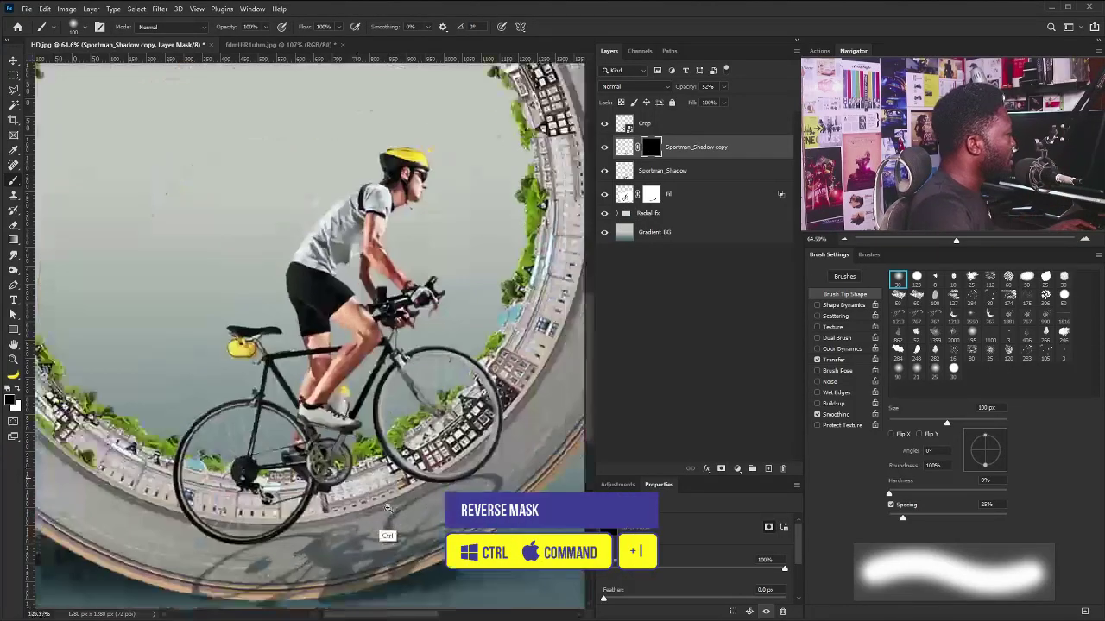
{"action": "scroll", "coordinate": [345, 449], "scroll_direction": "up", "scroll_amount": 5}
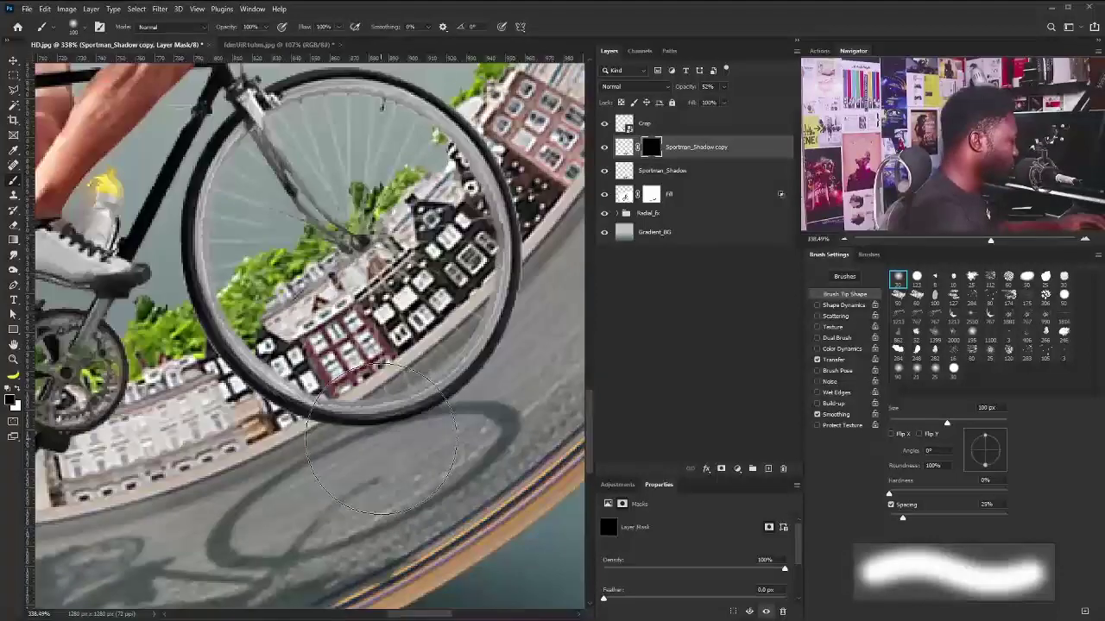
{"action": "key", "text": "bracketleft"}
{"action": "key", "text": "bracketleft"}
{"action": "key", "text": "bracketleft"}
{"action": "key", "text": "bracketleft"}
{"action": "key", "text": "bracketleft"}
{"action": "key", "text": "bracketleft"}
{"action": "key", "text": "bracketleft"}
{"action": "key", "text": "bracketleft"}
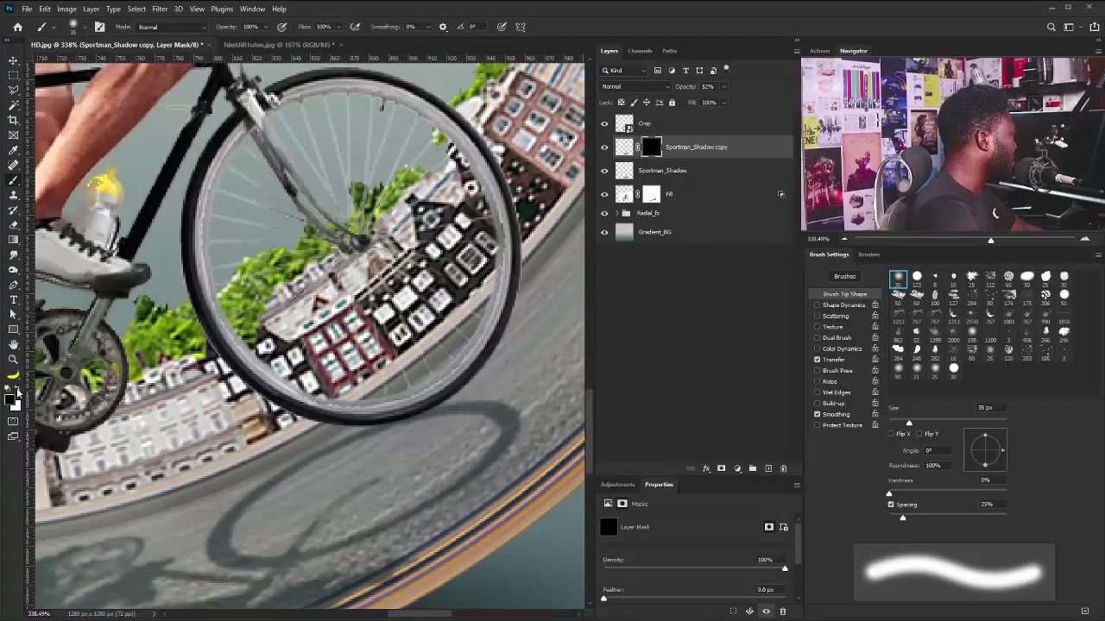
{"action": "key", "text": "bracketleft"}
{"action": "key", "text": "bracketleft"}
{"action": "key", "text": "bracketleft"}
{"action": "key", "text": "bracketleft"}
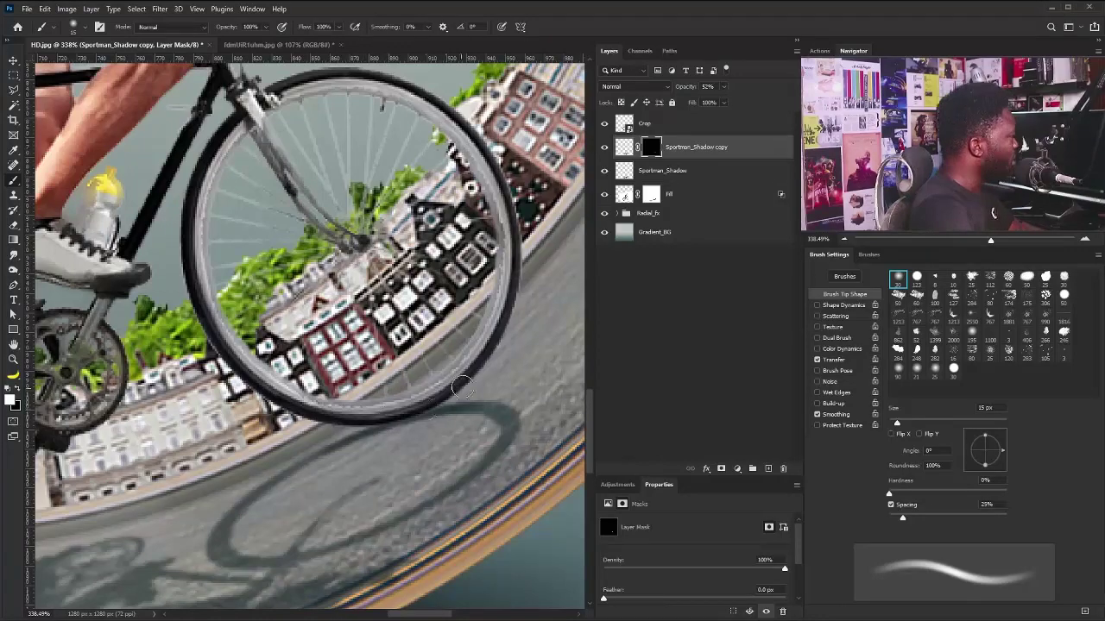
- Select both cyclist shadow layers and nudge them together with Free Transform so the shadows meet the wheels
{"action": "scroll", "coordinate": [176, 499], "scroll_direction": "up", "scroll_amount": 2}
{"action": "key", "text": "ctrl+0"}
{"action": "scroll", "coordinate": [353, 476], "scroll_direction": "up", "scroll_amount": 3}
{"action": "key", "text": "ctrl+0"}
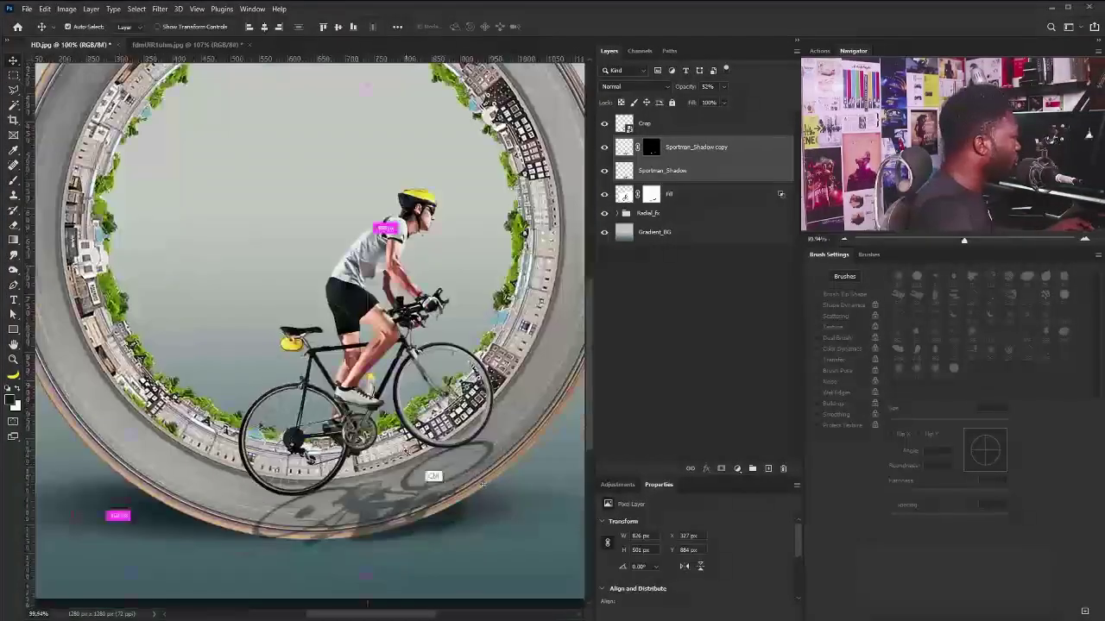
{"action": "key", "text": "ctrl+t"}
{"action": "left_click_drag", "start_coordinate": [129, 512], "coordinate": [130, 515]}
{"action": "key", "text": "Return"}
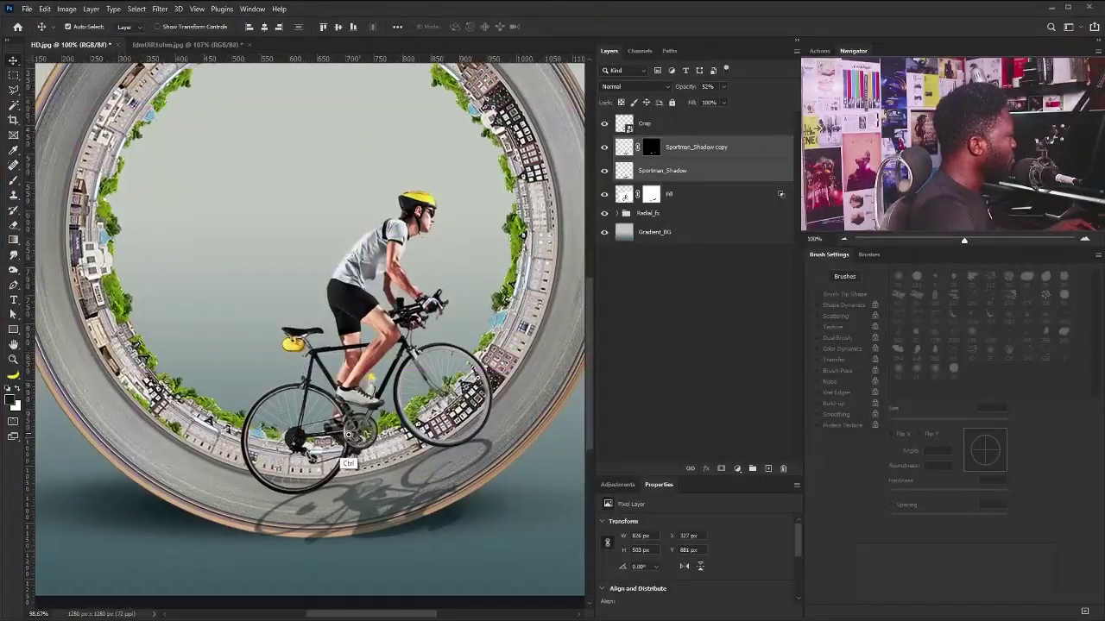
- Add a layer mask to the original Sportman_Shadow layer
{"action": "left_click", "coordinate": [679, 172], "text": "ctrl"}
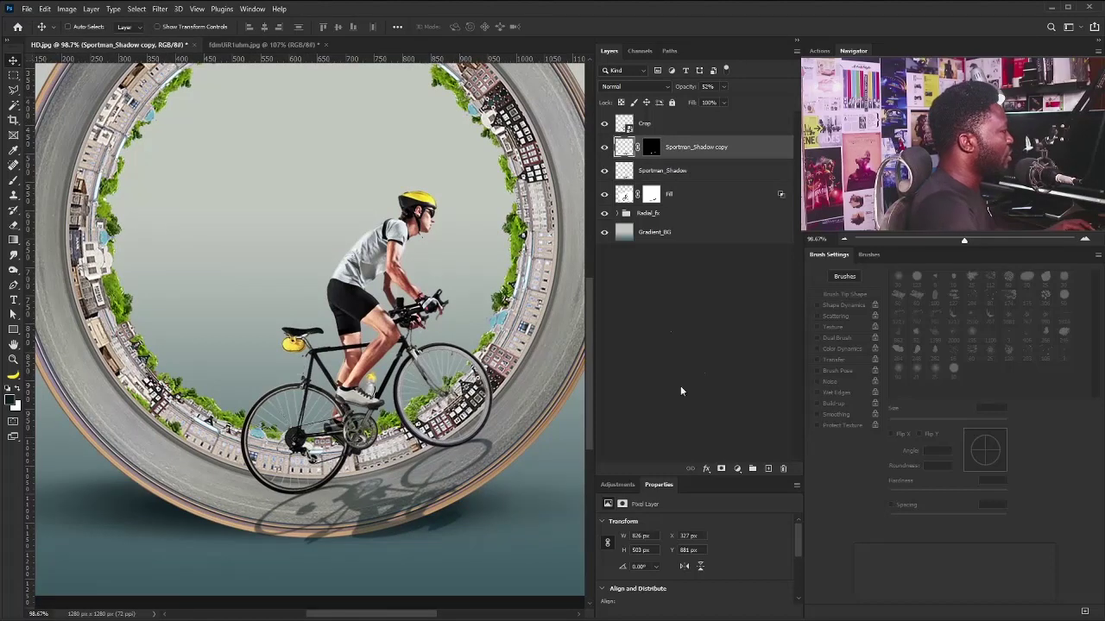
{"action": "left_click", "coordinate": [662, 170]}
{"action": "left_click", "coordinate": [720, 469]}
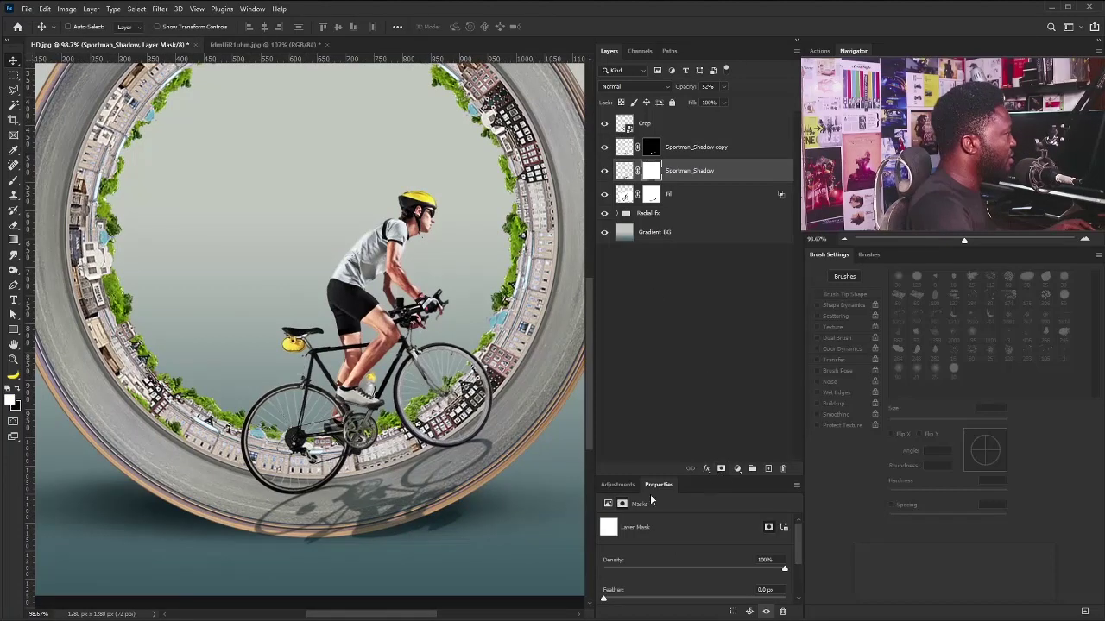
- Paint black on the Sportman_Shadow mask with soft 60 px and 25 px brushes to hide the shadow beyond the ring's outer edge
{"action": "key", "text": "b"}
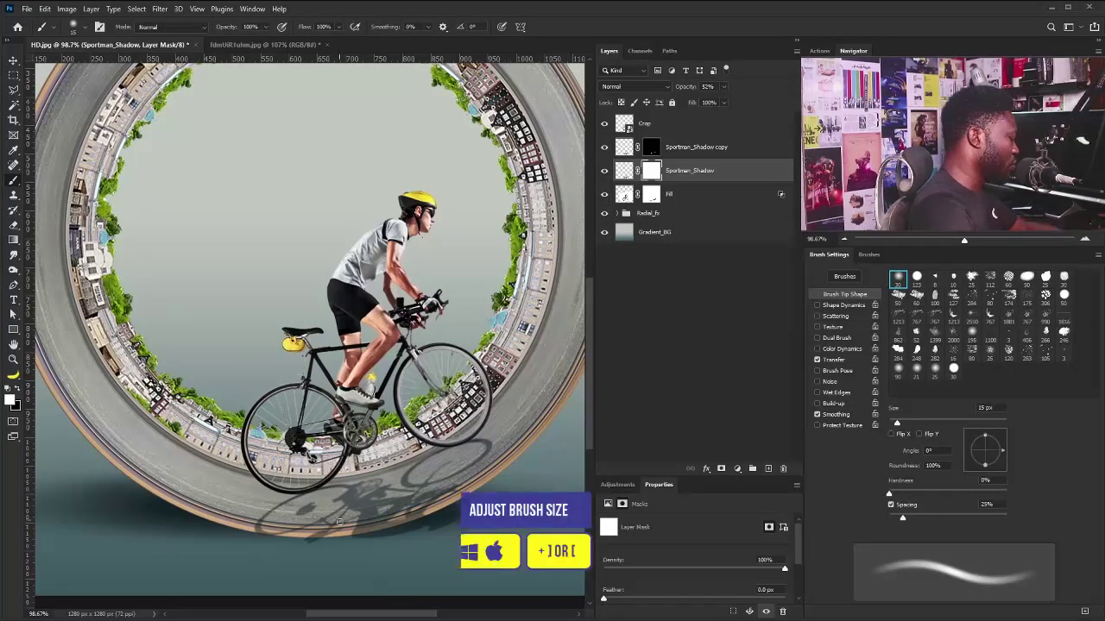
{"action": "key", "text": "bracketright"}
{"action": "key", "text": "bracketright"}
{"action": "key", "text": "bracketright"}
{"action": "key", "text": "bracketright"}
{"action": "key", "text": "bracketright"}
{"action": "key", "text": "bracketright"}
{"action": "key", "text": "bracketright"}
{"action": "key", "text": "bracketright"}
{"action": "key", "text": "bracketright"}
{"action": "key", "text": "bracketright"}
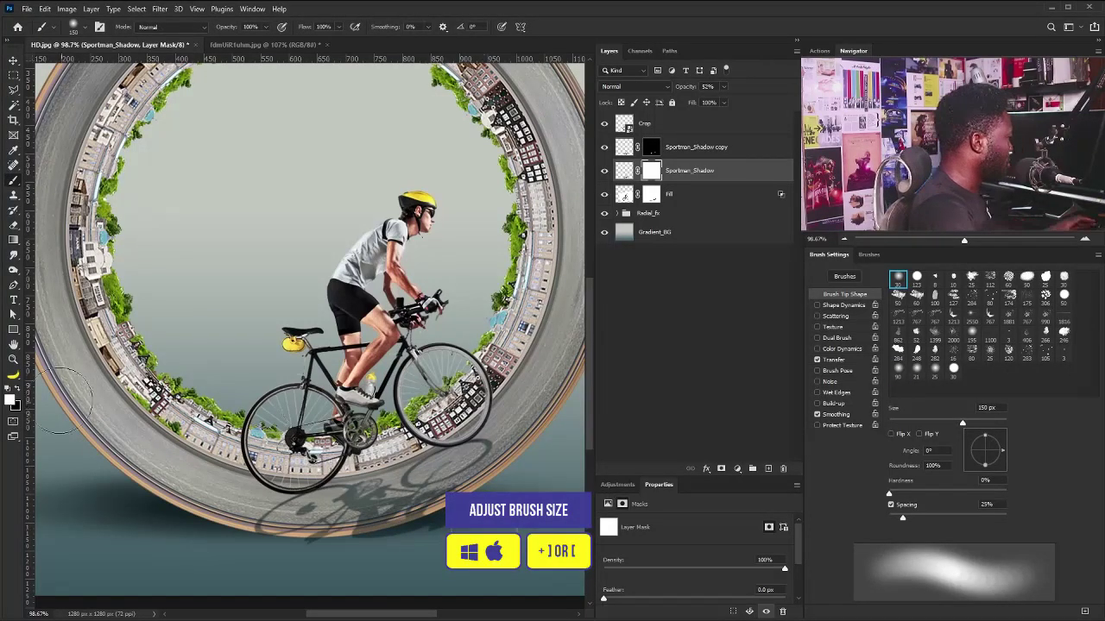
{"action": "key", "text": "x"}
{"action": "key", "text": "bracketleft"}
{"action": "key", "text": "bracketleft"}
{"action": "key", "text": "bracketleft"}
{"action": "key", "text": "bracketleft"}
{"action": "key", "text": "bracketleft"}
{"action": "key", "text": "bracketleft"}
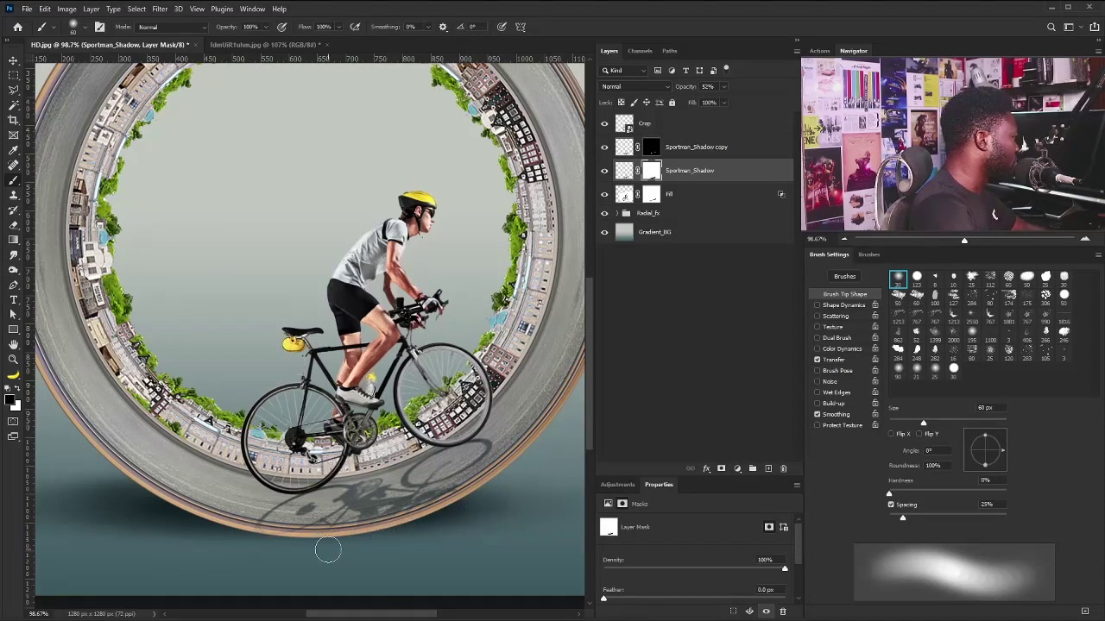
{"action": "key", "text": "shift+period"}
{"action": "key", "text": "comma"}
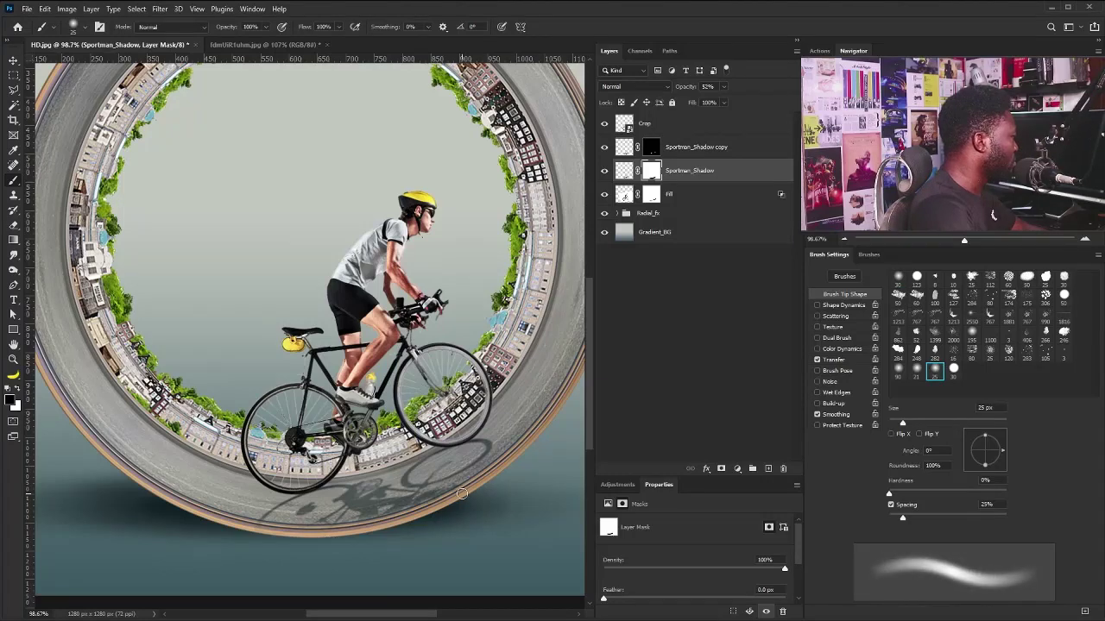
- Expand the Radial_fx group and load the Radial_FX layer's outline as a selection
{"action": "key", "text": "v"}
{"action": "key", "text": "ctrl+minus"}
{"action": "left_click", "coordinate": [626, 213]}
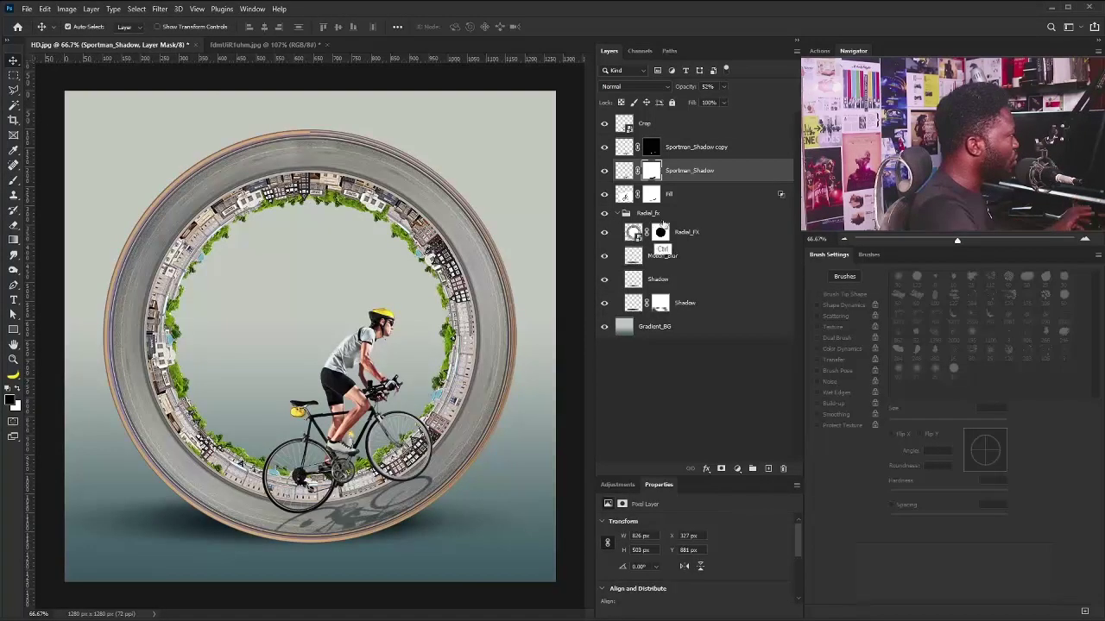
{"action": "left_click", "coordinate": [635, 233], "text": "ctrl"}
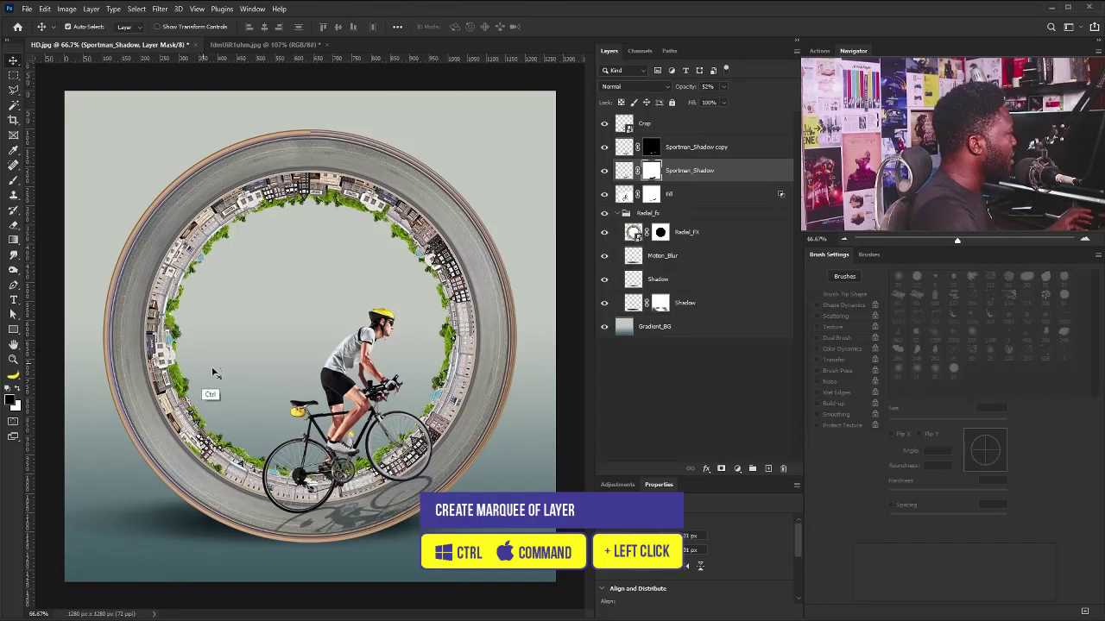
- Collapse the Radial_fx group and create a new layer named Fill above the Crop layer
{"action": "left_click", "coordinate": [660, 125]}
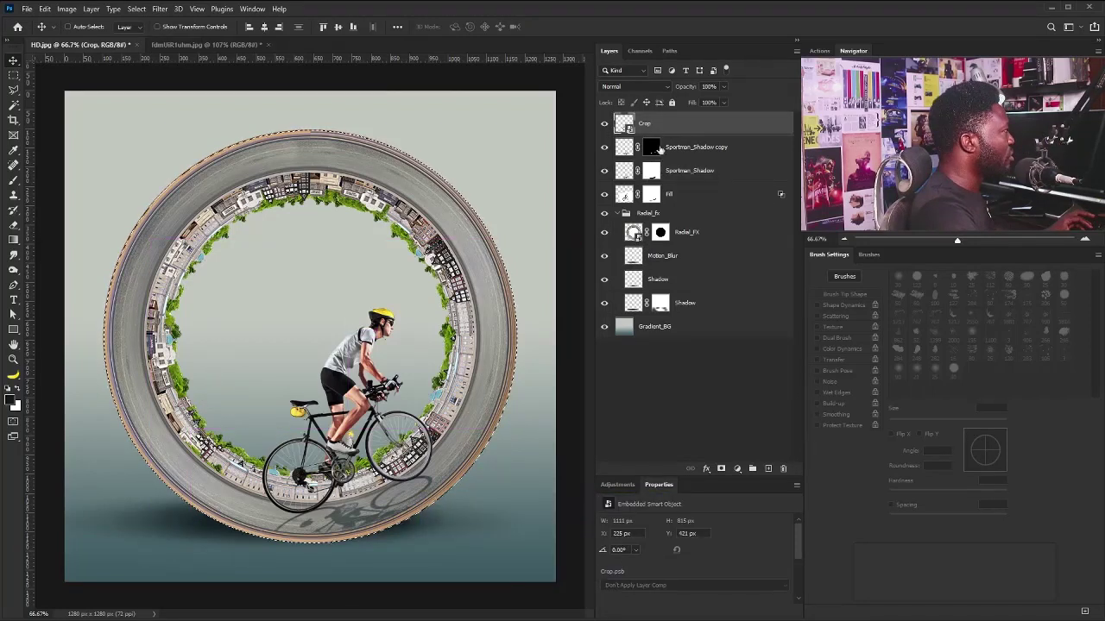
{"action": "left_click", "coordinate": [615, 214]}
{"action": "left_click", "coordinate": [768, 469], "text": "alt"}
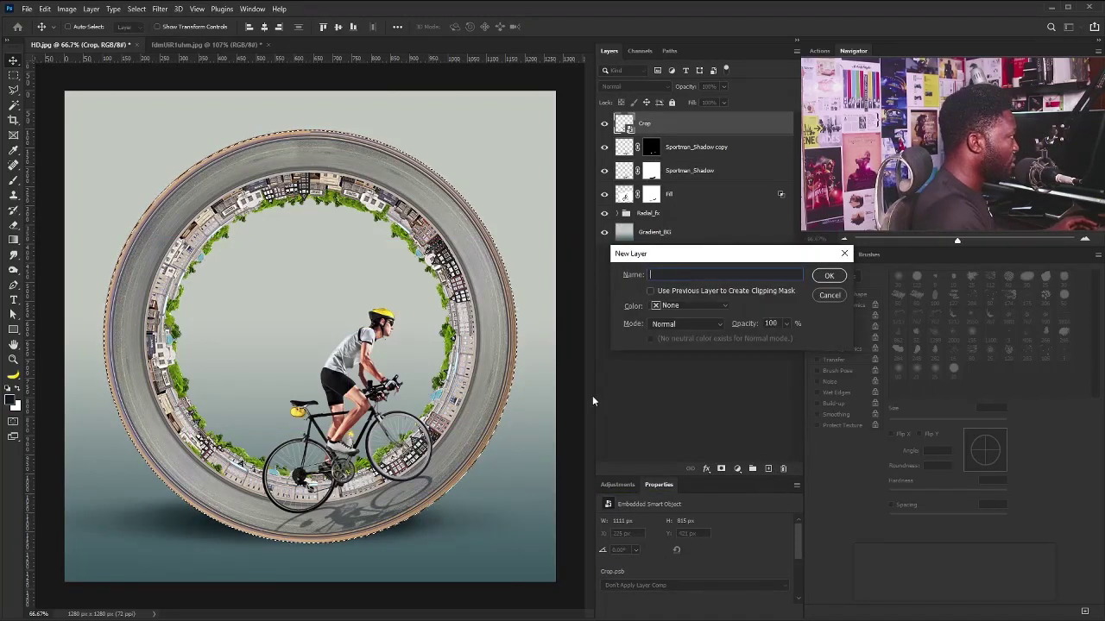
{"action": "type", "text": "Fil"}
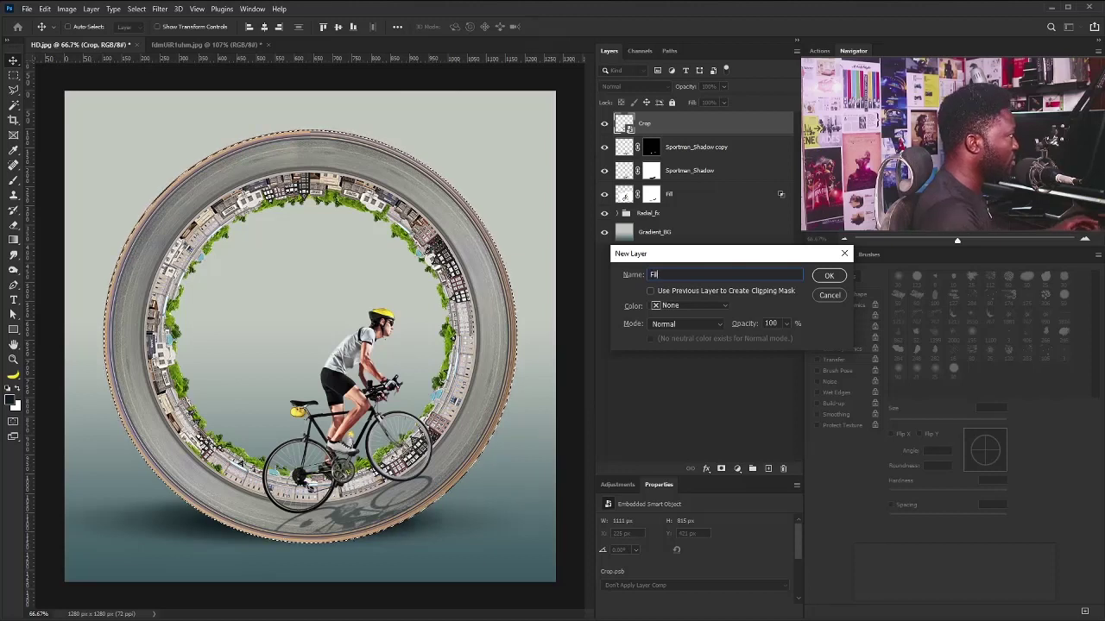
{"action": "key", "text": "Return"}
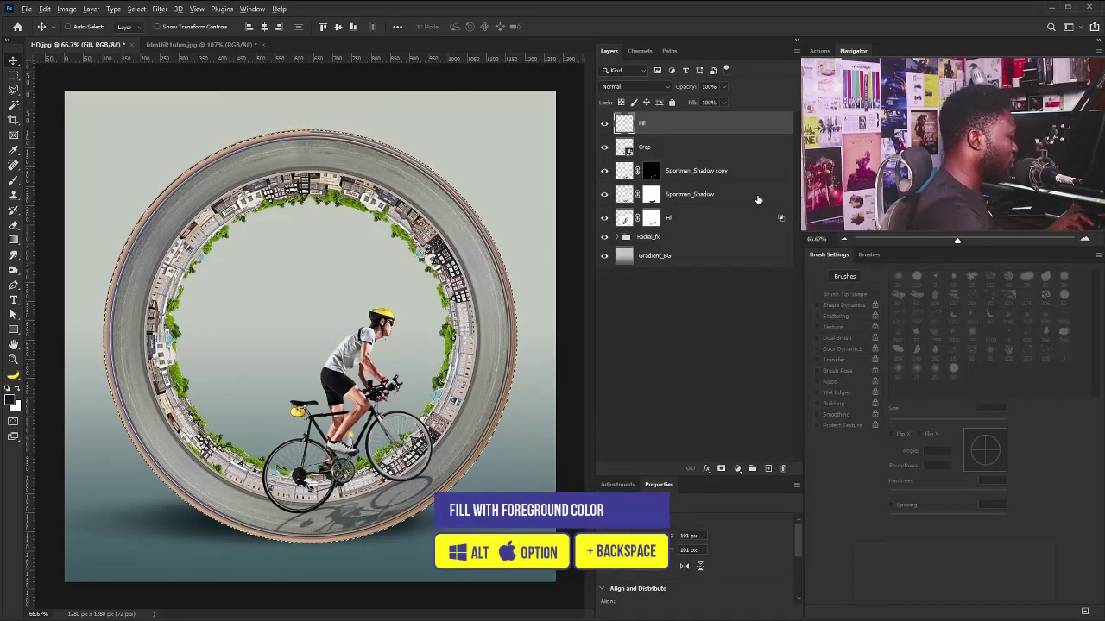
- Fill the ring outline selection on the Fill layer with the foreground colour and make it a smart object at 34% opacity
{"action": "key", "text": "alt+BackSpace"}
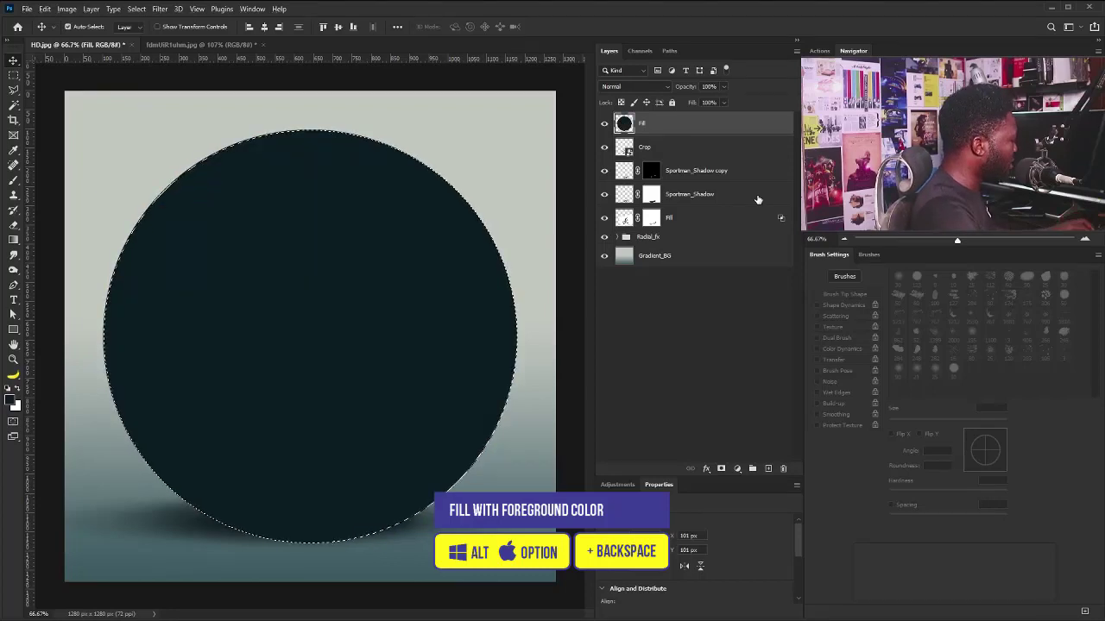
{"action": "key", "text": "ctrl+d"}
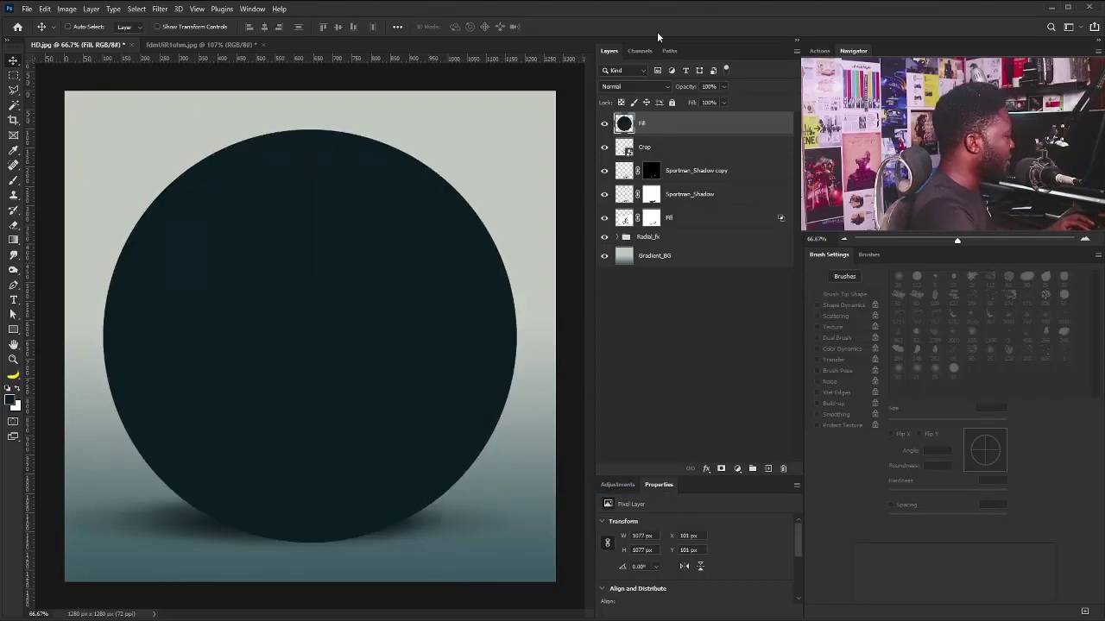
{"action": "right_click", "coordinate": [677, 122]}
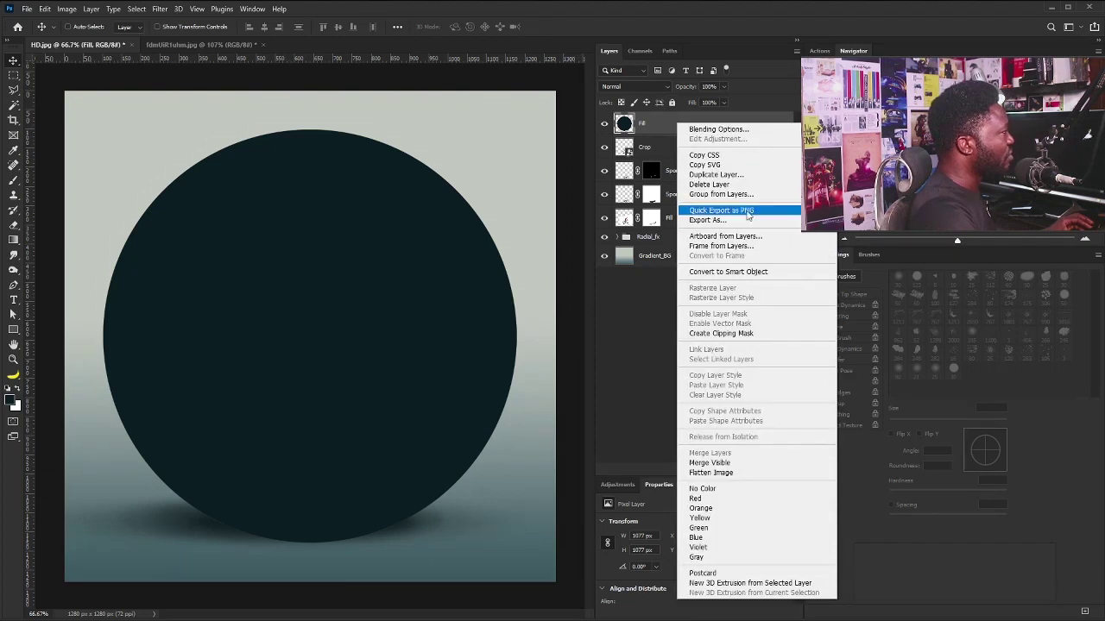
{"action": "left_click", "coordinate": [739, 274]}
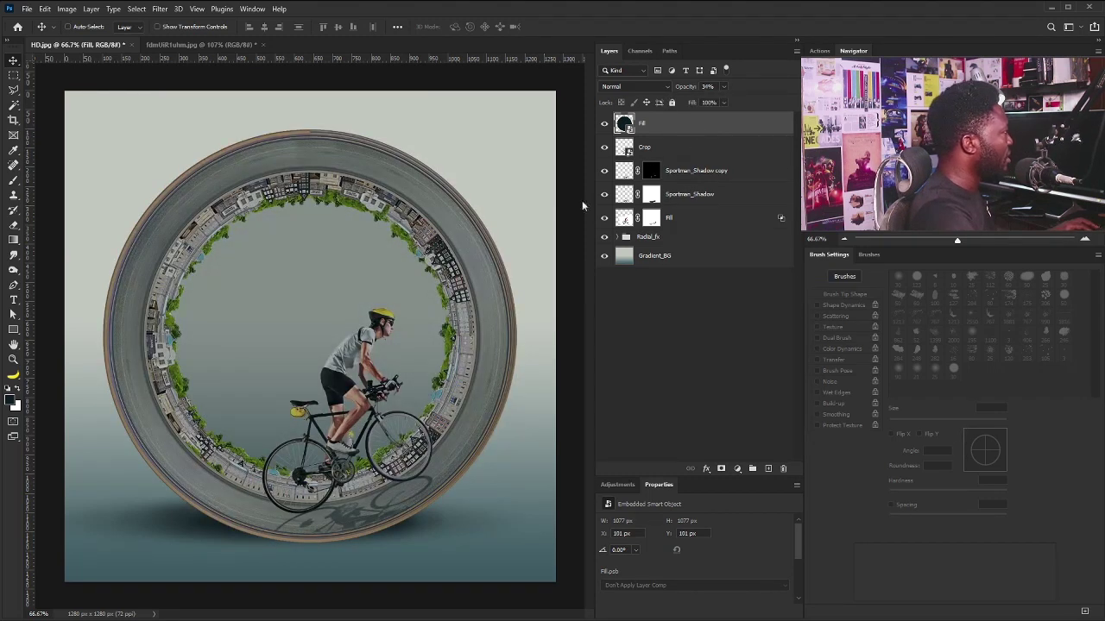
- Scale the Fill disc down around its centre to about 80% of its size
{"action": "key", "text": "ctrl"}
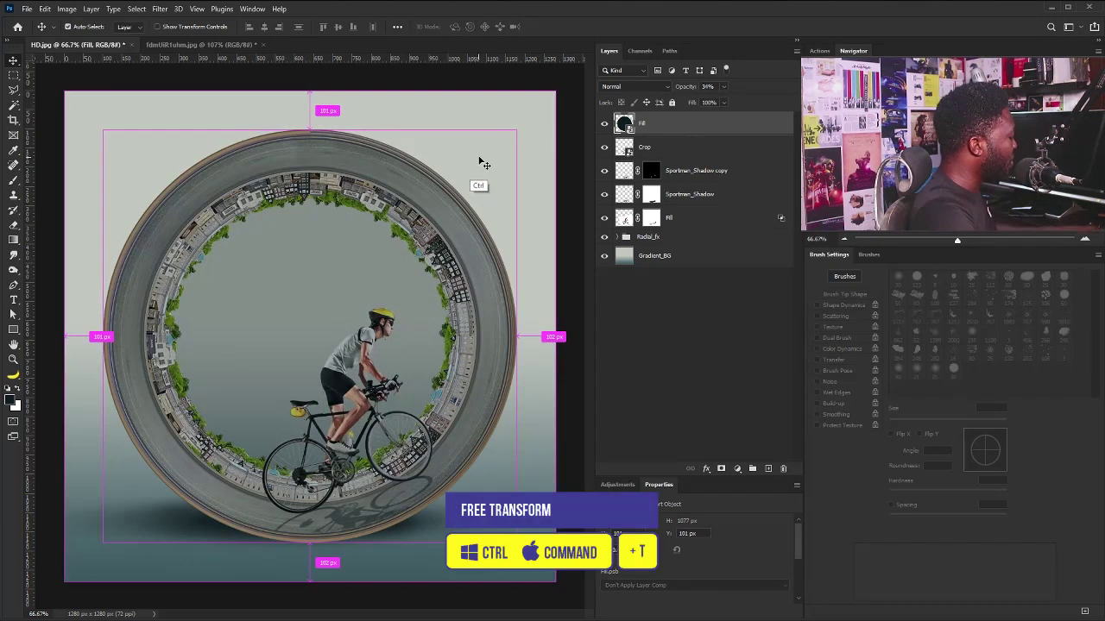
{"action": "key", "text": "ctrl+t"}
{"action": "left_click_drag", "start_coordinate": [516, 132], "coordinate": [477, 170]}
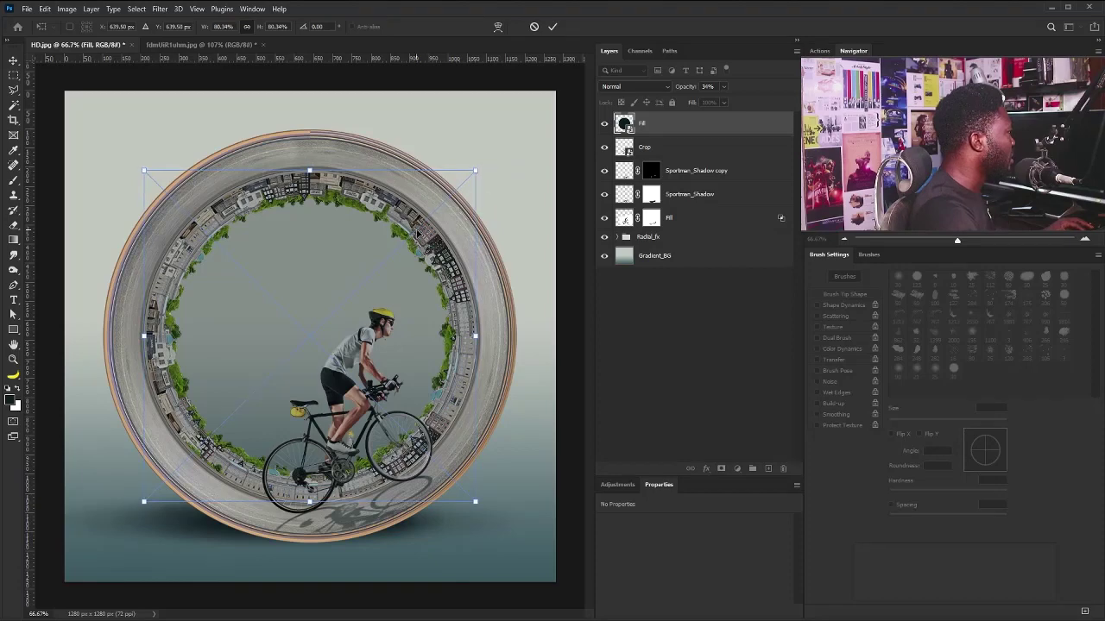
{"action": "key", "text": "Return"}
- Add a Color Lookup adjustment layer above the Fill layer using the NightFromDay.CUBE 3DLUT file
{"action": "left_click", "coordinate": [616, 485]}
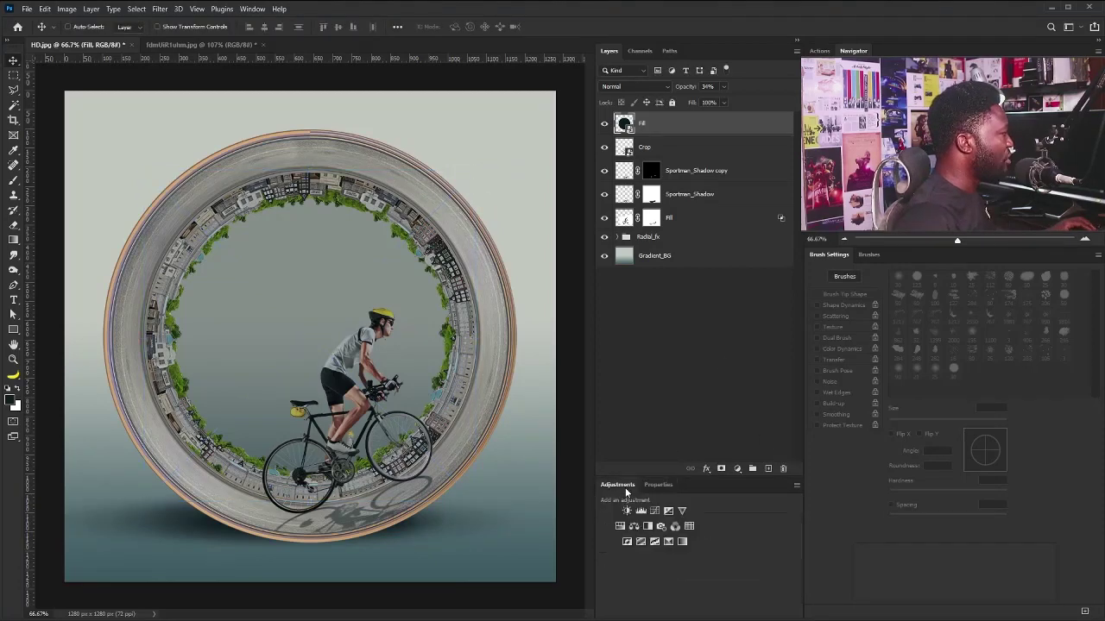
{"action": "left_click", "coordinate": [689, 528]}
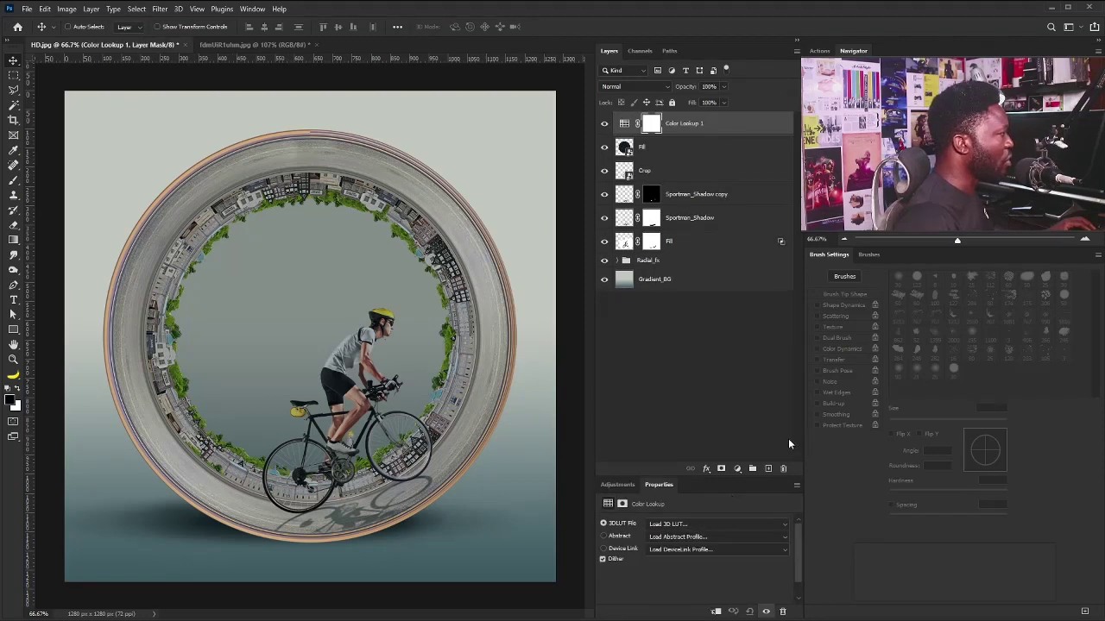
{"action": "left_click", "coordinate": [701, 526]}
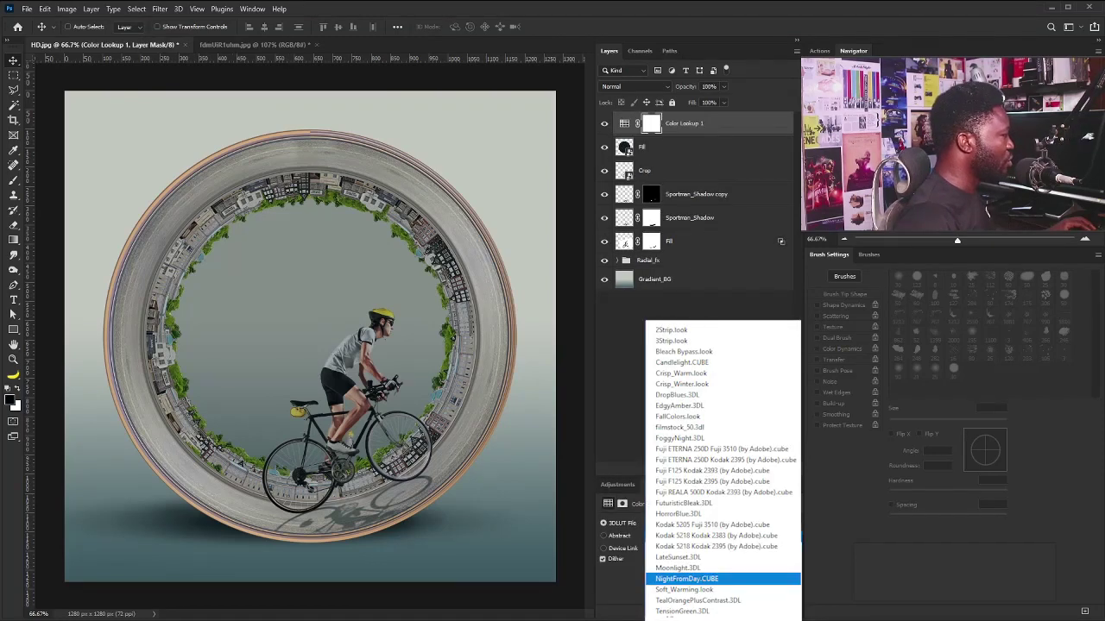
{"action": "key", "text": "Return"}
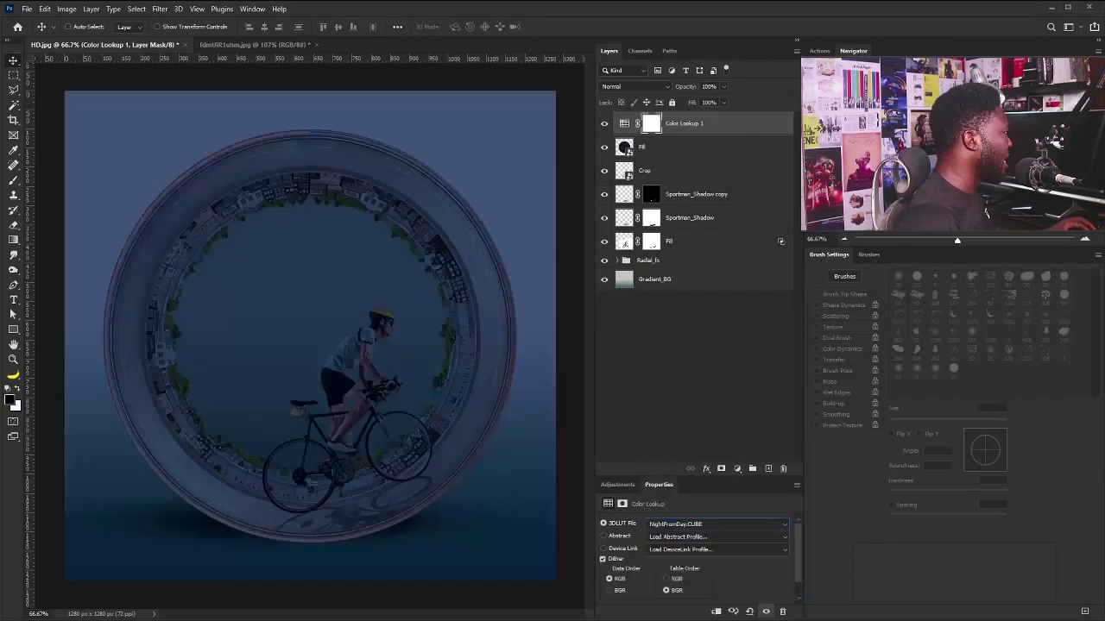
- Set the Color Lookup layer's blend mode to Multiply and its opacity to 77%
{"action": "left_click", "coordinate": [645, 87]}
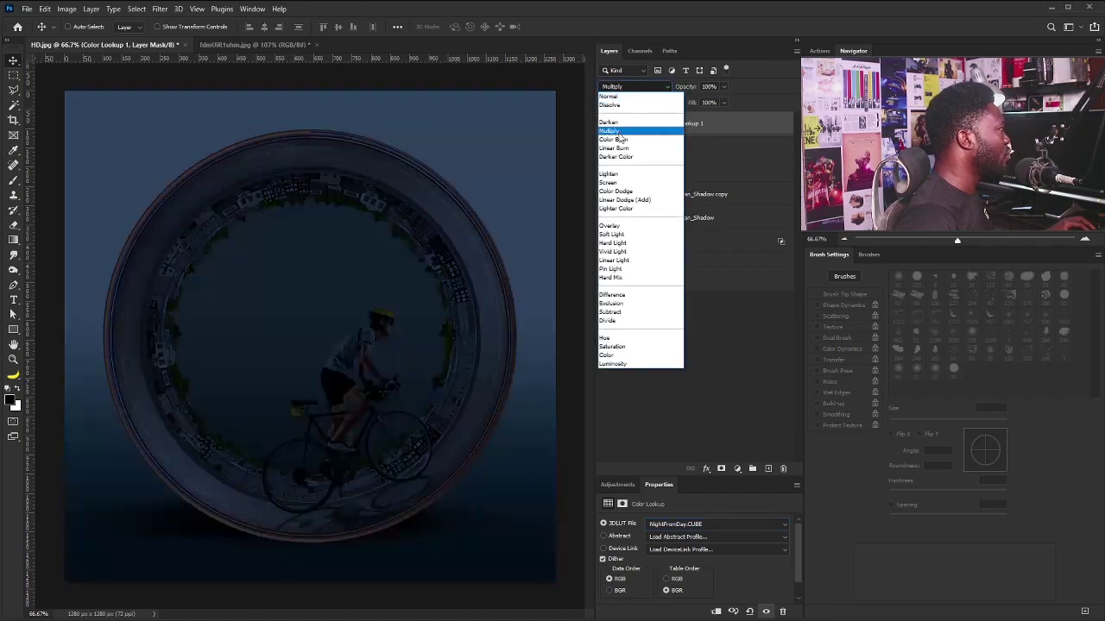
{"action": "left_click", "coordinate": [623, 131]}
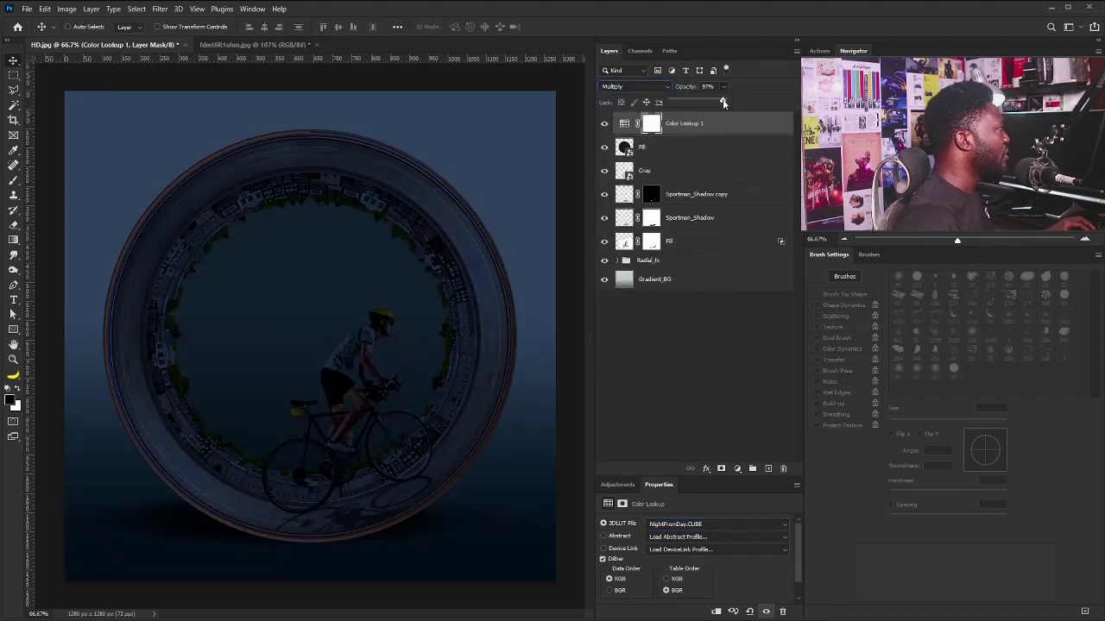
{"action": "left_click_drag", "start_coordinate": [723, 103], "coordinate": [712, 103]}
- Using the Radial_FX layer's outline as a selection, mask the Color Lookup effect so it affects only the area inside the ring's outer edge
{"action": "left_click", "coordinate": [651, 124]}
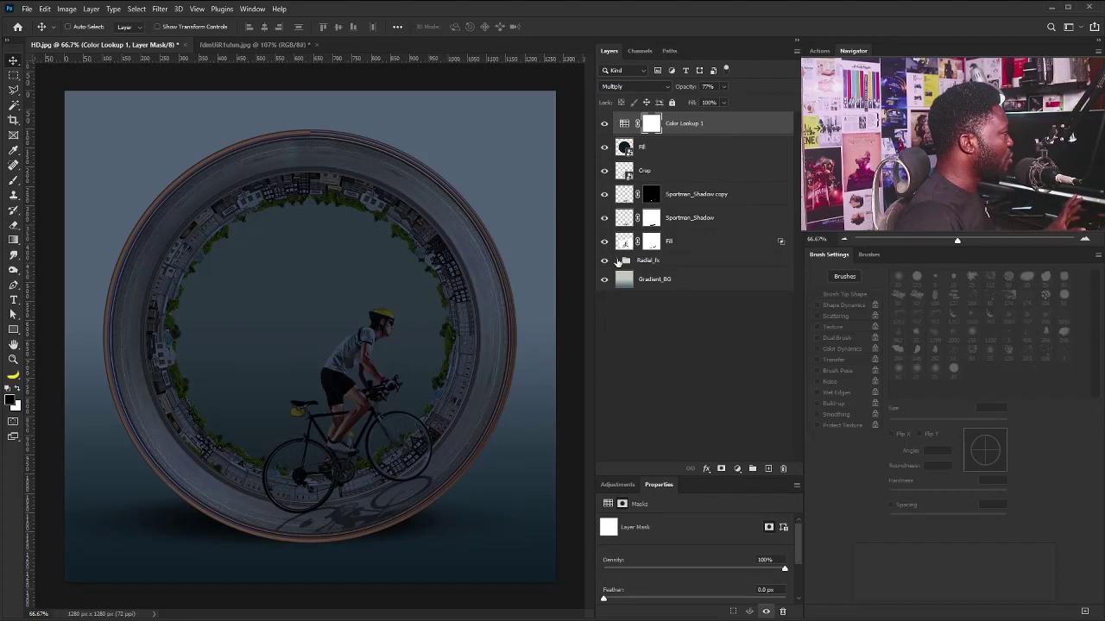
{"action": "left_click", "coordinate": [618, 261]}
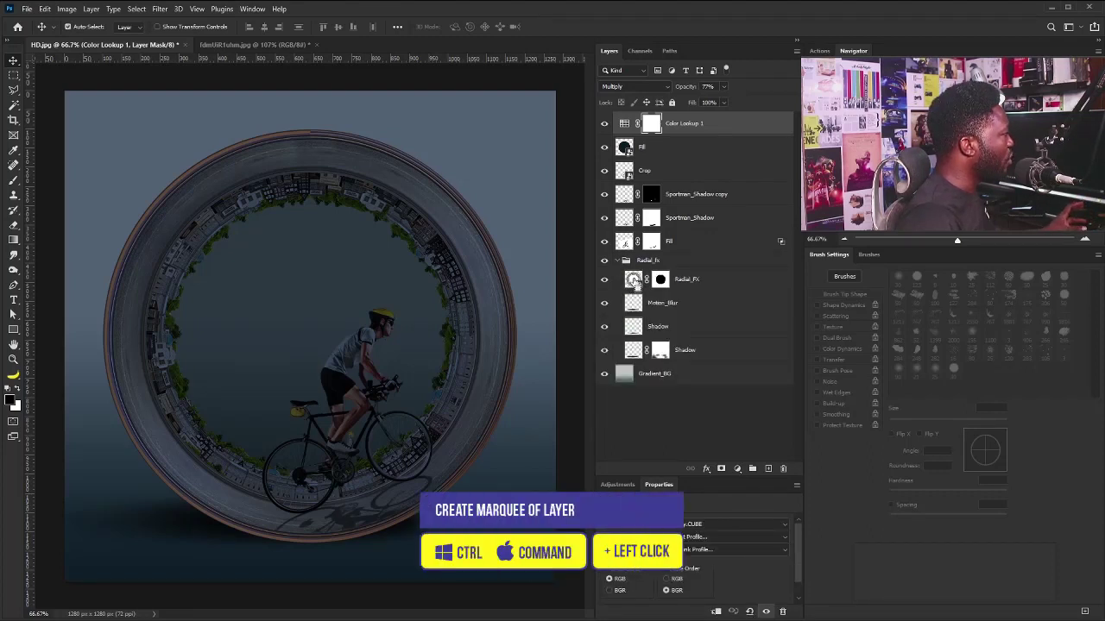
{"action": "left_click", "coordinate": [635, 282], "text": "ctrl"}
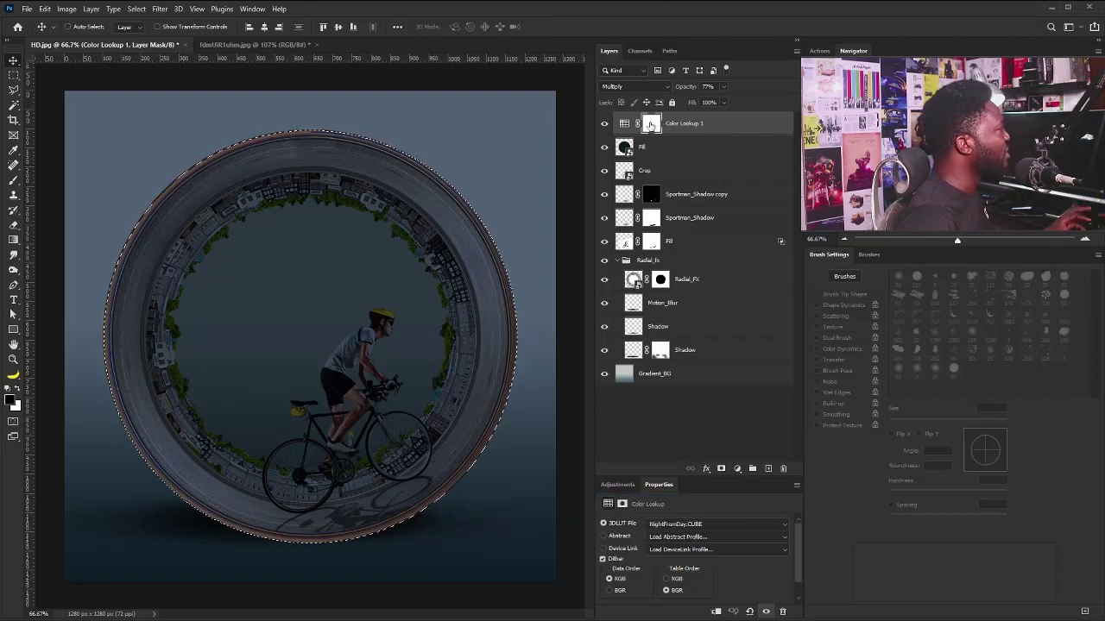
{"action": "left_click", "coordinate": [650, 124]}
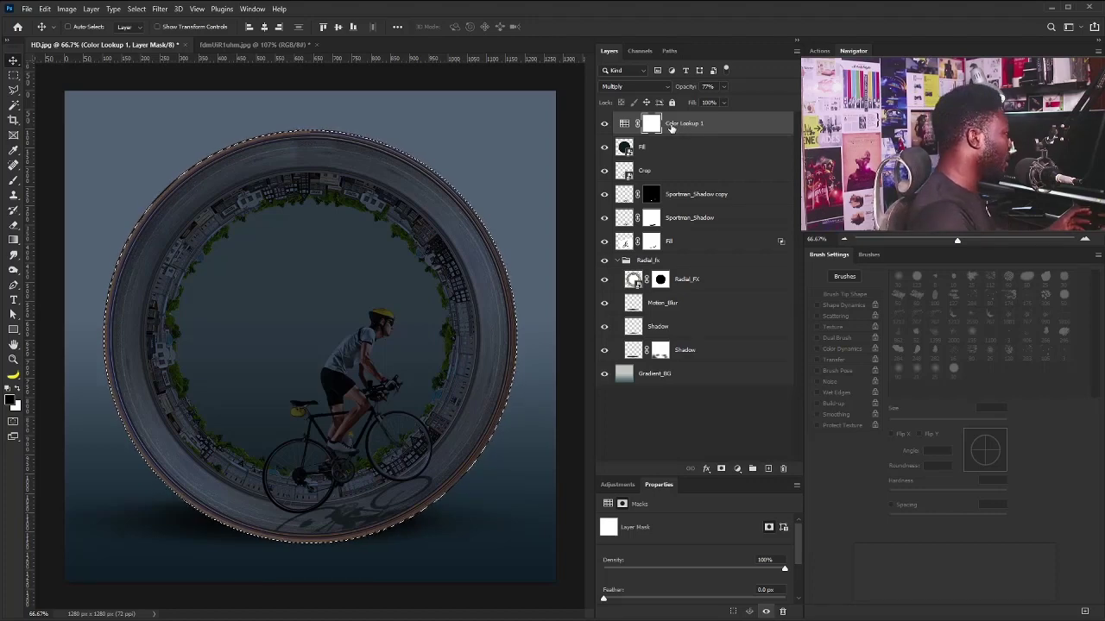
{"action": "key", "text": "alt+BackSpace"}
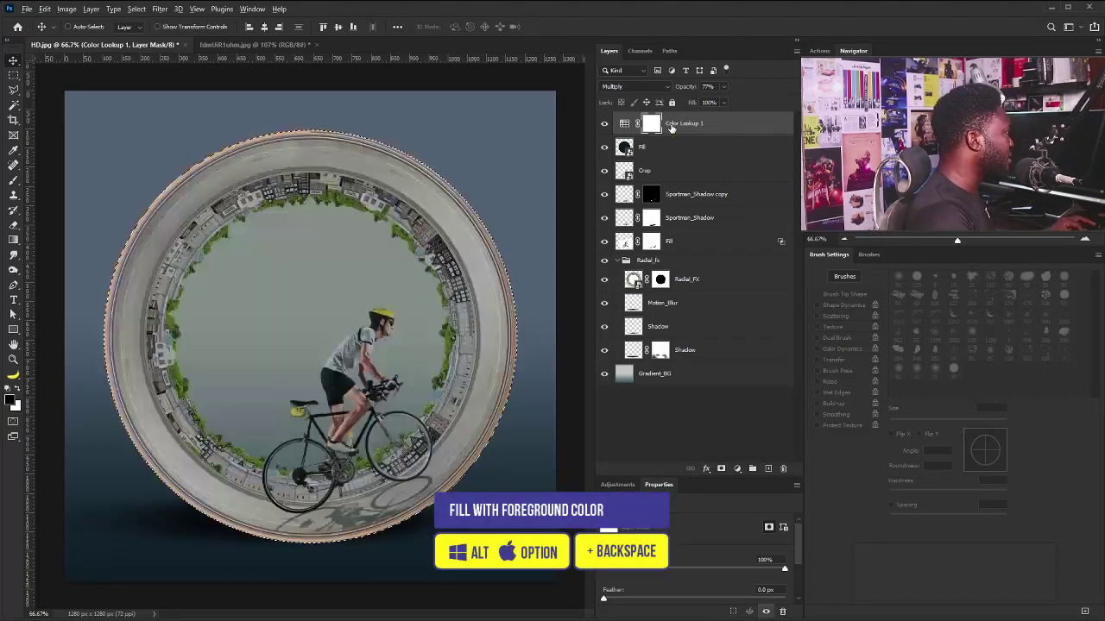
{"action": "key", "text": "ctrl+d"}
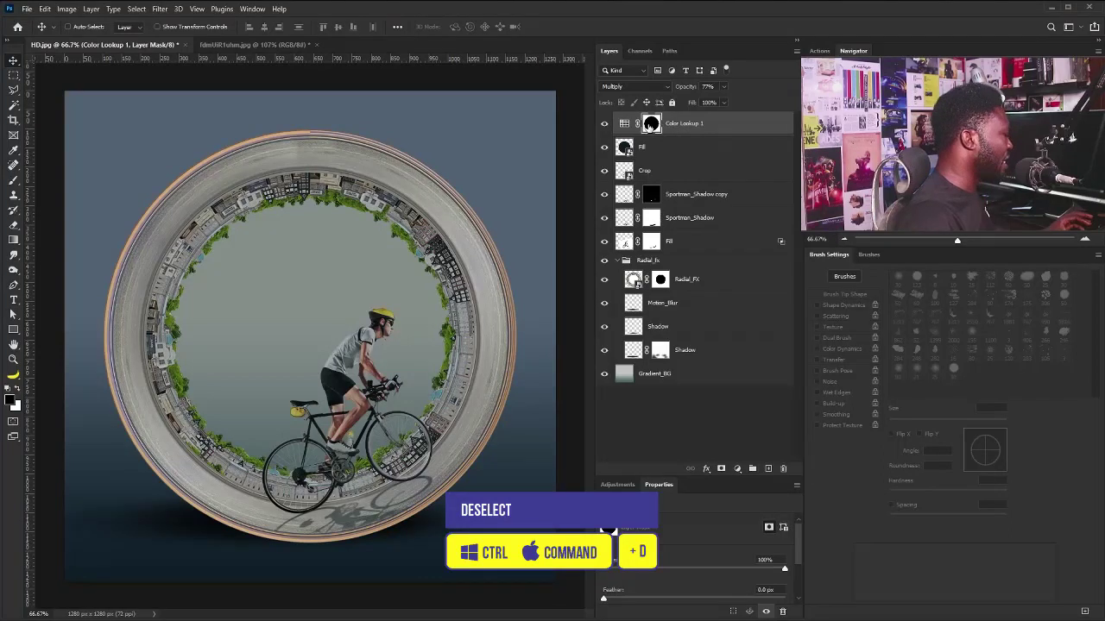
{"action": "key", "text": "ctrl+i"}
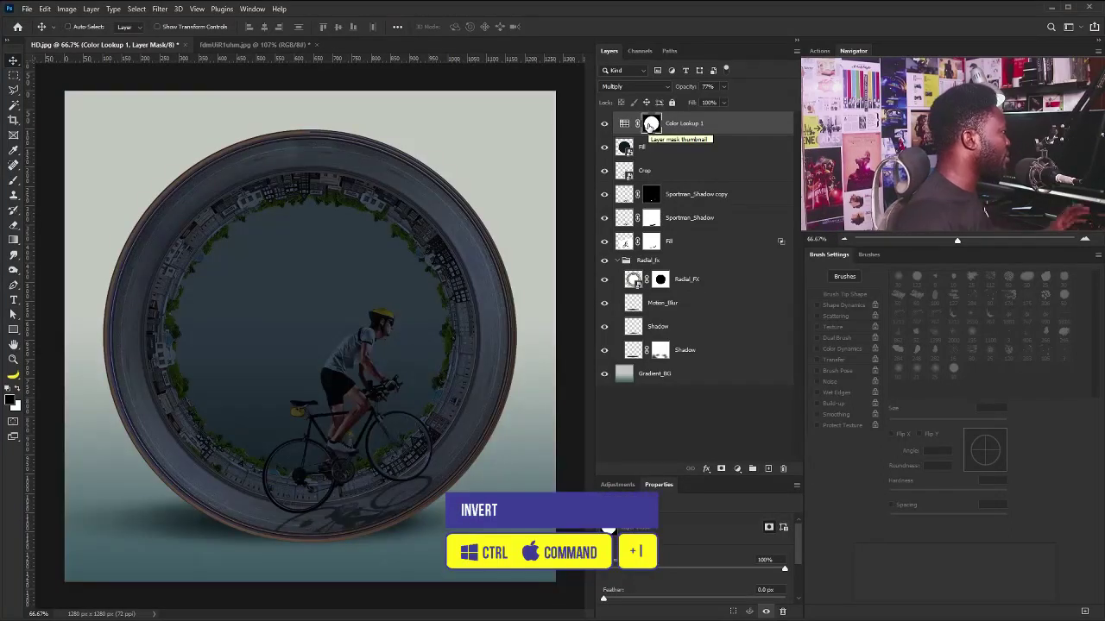
- Select the ring's inner hole from the Radial_FX mask, hide the Color Lookup effect there and deselect
{"action": "left_click", "coordinate": [661, 283], "text": "ctrl"}
{"action": "left_click", "coordinate": [661, 283], "text": "ctrl"}
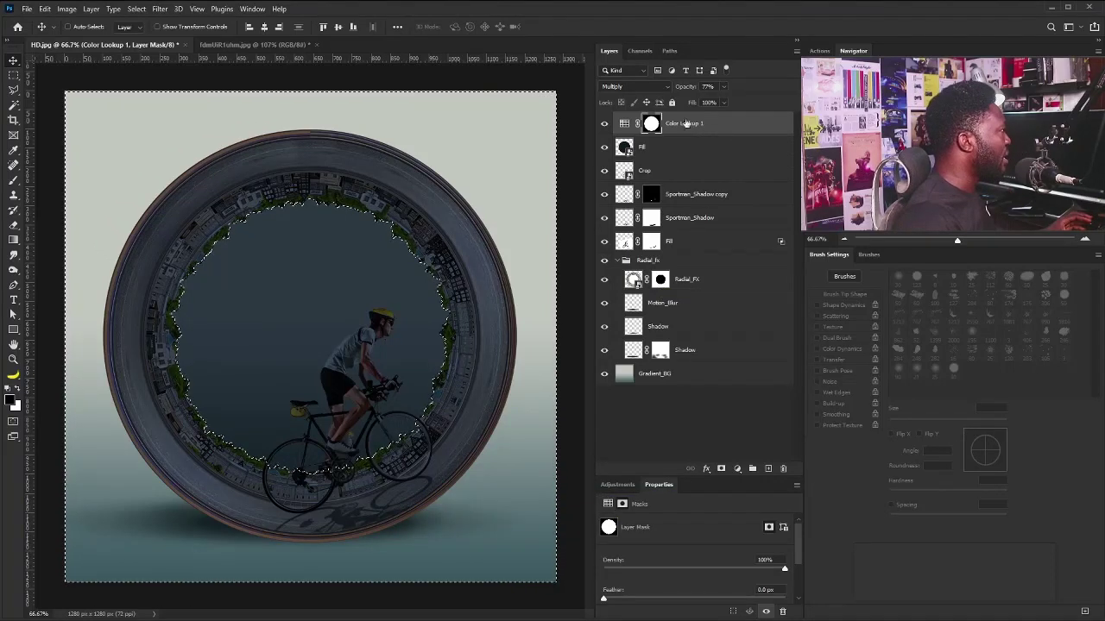
{"action": "key", "text": "ctrl+i"}
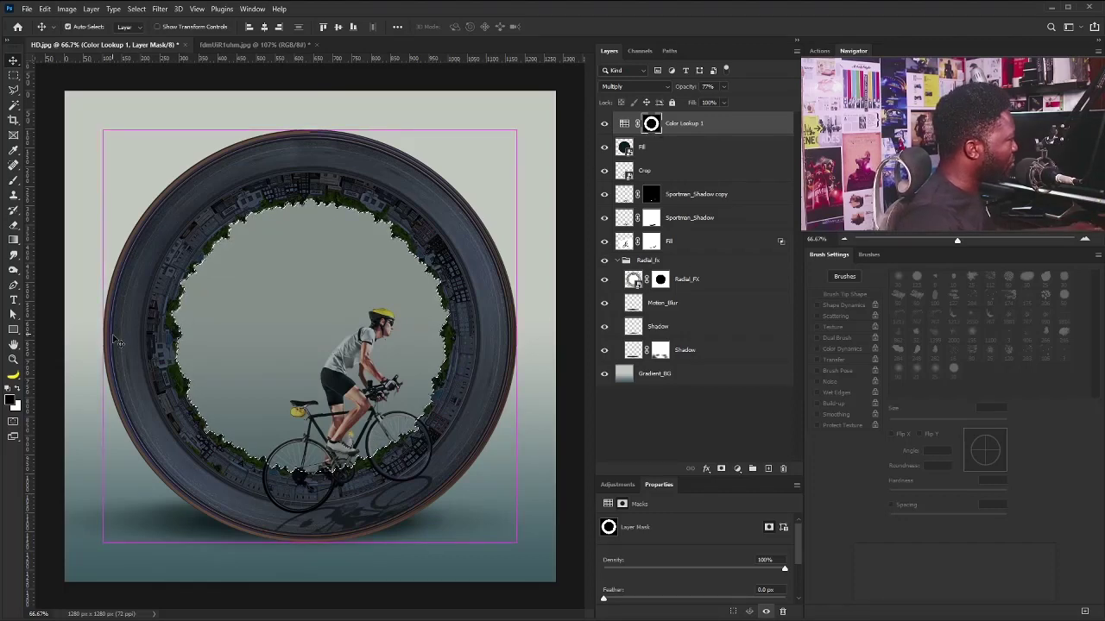
{"action": "key", "text": "ctrl+d"}
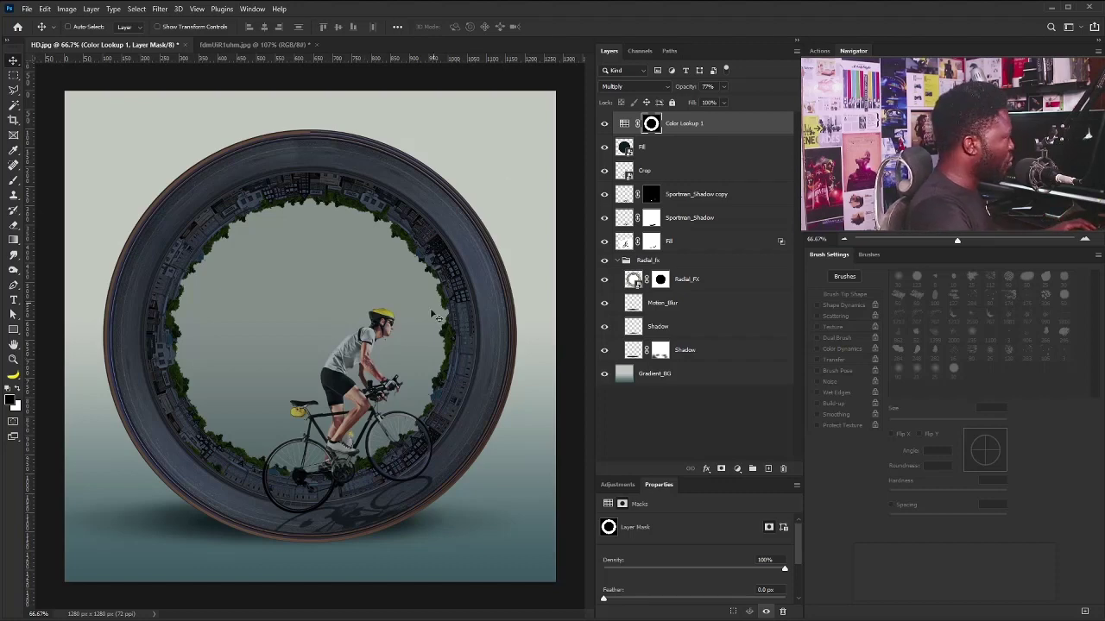
- Paint black on the Color Lookup mask with a soft brush enlarged to 500 px to brighten the ring's lower-right section
{"action": "key", "text": "b"}
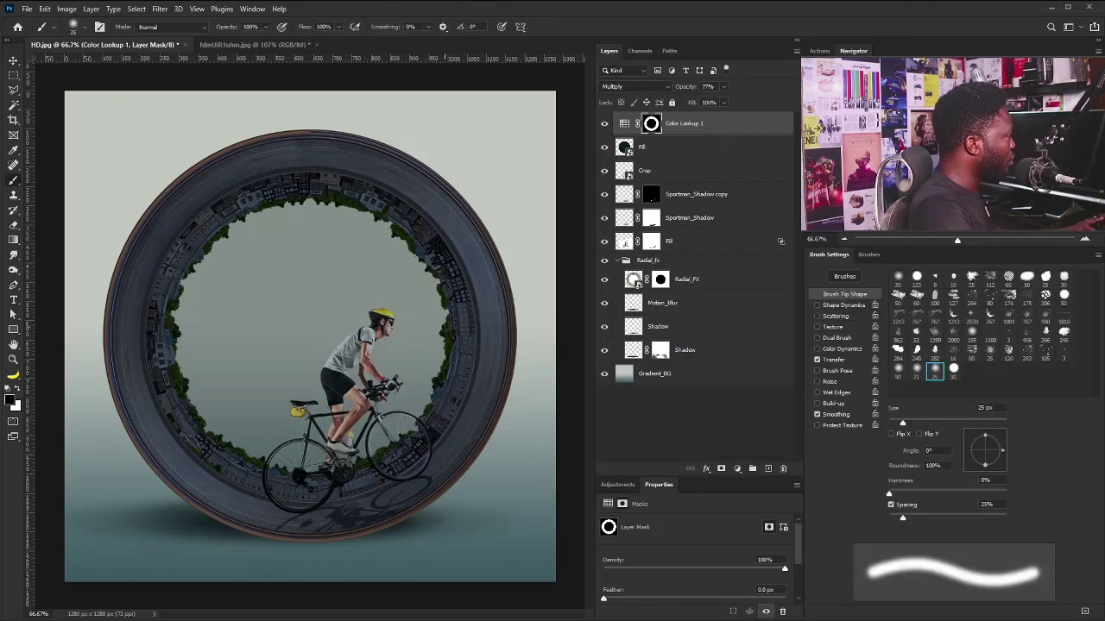
{"action": "key", "text": "bracketright"}
{"action": "key", "text": "bracketright"}
{"action": "key", "text": "bracketright"}
{"action": "key", "text": "bracketright"}
{"action": "key", "text": "bracketright"}
{"action": "key", "text": "bracketright"}
{"action": "key", "text": "bracketright"}
{"action": "key", "text": "bracketright"}
{"action": "key", "text": "bracketright"}
{"action": "key", "text": "bracketright"}
{"action": "key", "text": "bracketright"}
{"action": "key", "text": "bracketright"}
{"action": "key", "text": "bracketright"}
{"action": "key", "text": "bracketright"}
{"action": "key", "text": "bracketright"}
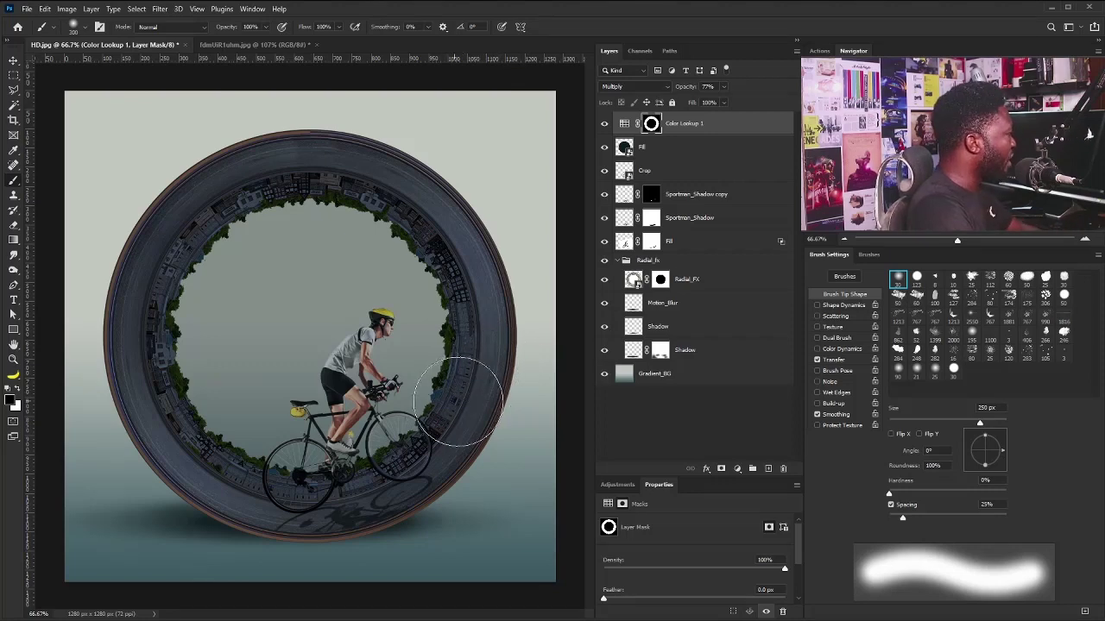
{"action": "key", "text": "bracketright"}
{"action": "key", "text": "bracketright"}
{"action": "key", "text": "bracketright"}
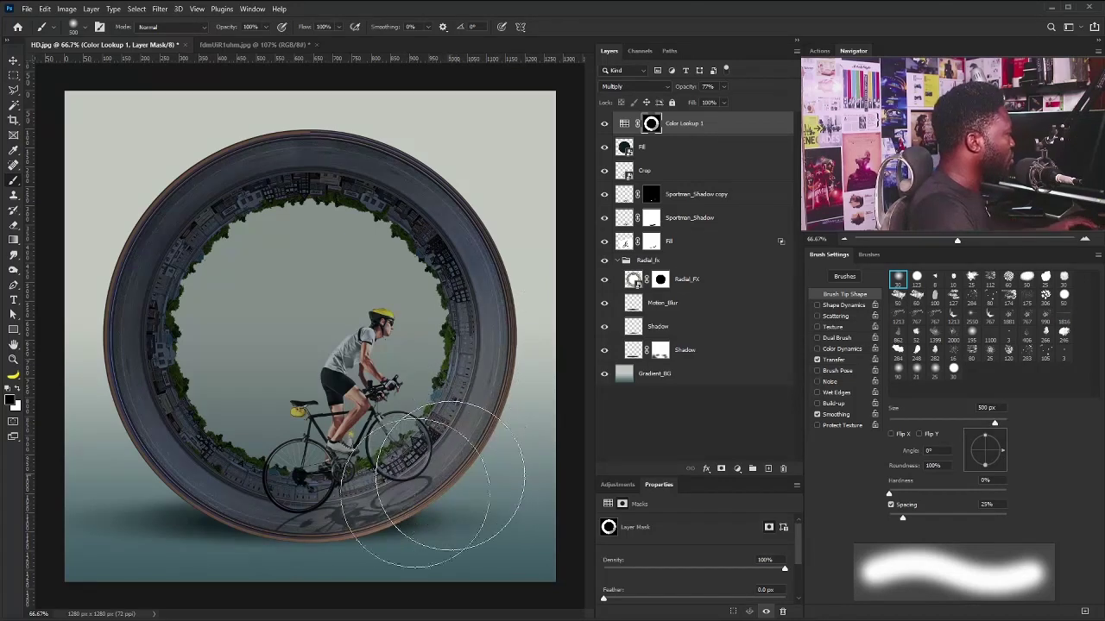
- Paint out the Color Lookup darkening along the ring's lower edge with soft 125 px and 175 px brushes, and set the layer's opacity to 89%
{"action": "key", "text": "bracketleft"}
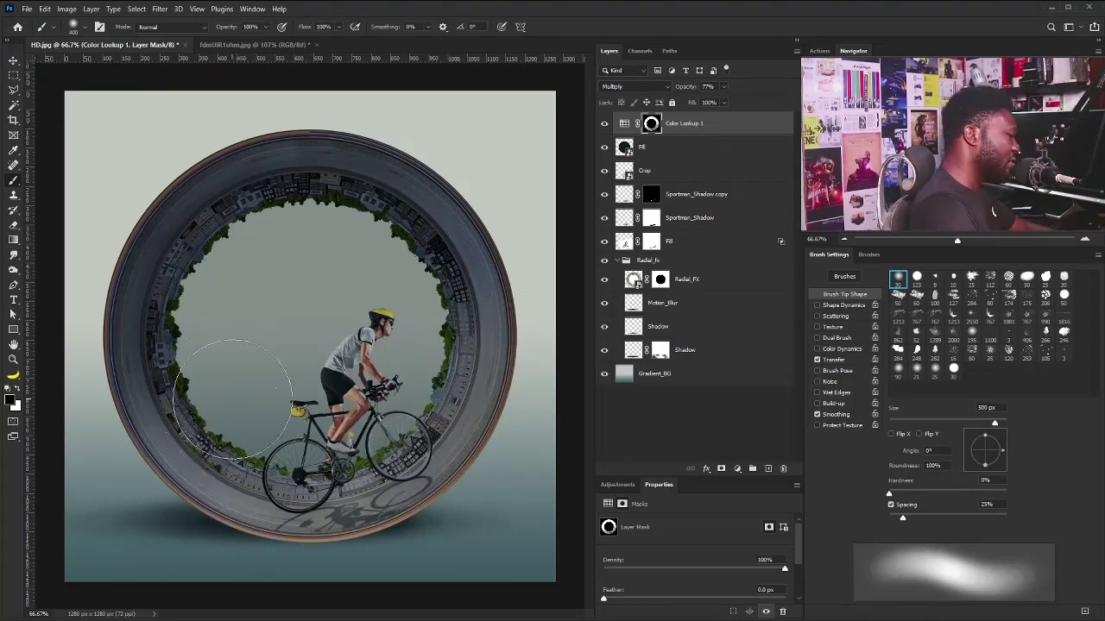
{"action": "key", "text": "bracketleft"}
{"action": "key", "text": "bracketleft"}
{"action": "key", "text": "bracketleft"}
{"action": "key", "text": "bracketleft"}
{"action": "key", "text": "bracketleft"}
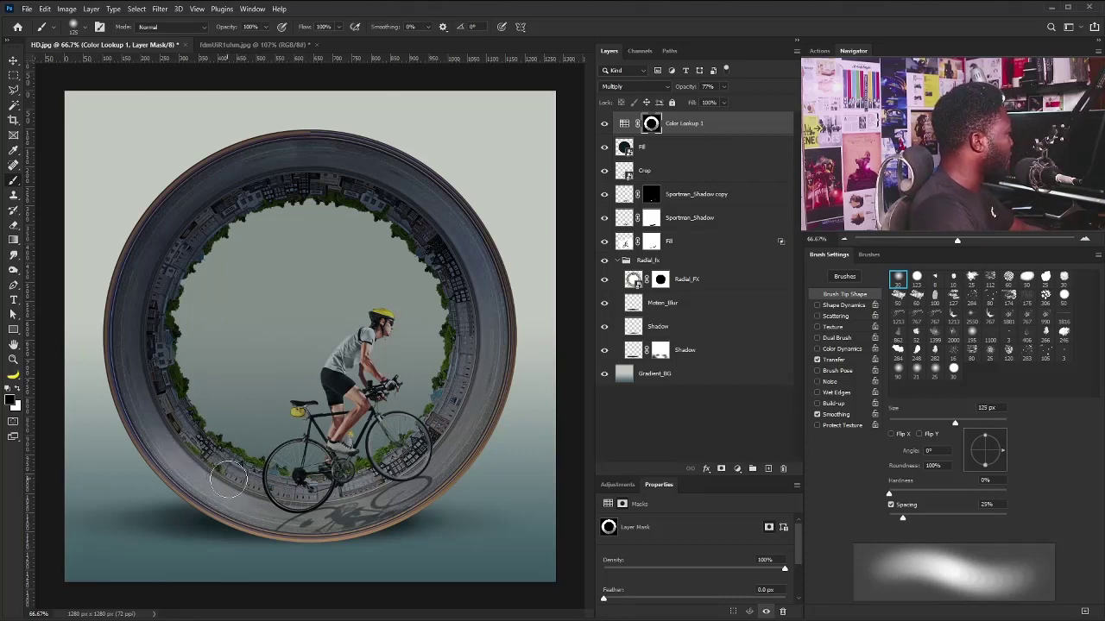
{"action": "mouse_move", "coordinate": [229, 480]}
{"action": "left_mouse_down"}
{"action": "mouse_move", "coordinate": [192, 464]}
{"action": "mouse_move", "coordinate": [135, 380]}
{"action": "left_mouse_up"}
{"action": "key", "text": "bracketright"}
{"action": "key", "text": "bracketright"}
{"action": "mouse_move", "coordinate": [191, 453]}
{"action": "left_mouse_down"}
{"action": "mouse_move", "coordinate": [259, 505]}
{"action": "mouse_move", "coordinate": [455, 485]}
{"action": "left_mouse_up"}
{"action": "left_click_drag", "start_coordinate": [684, 86], "coordinate": [704, 87]}
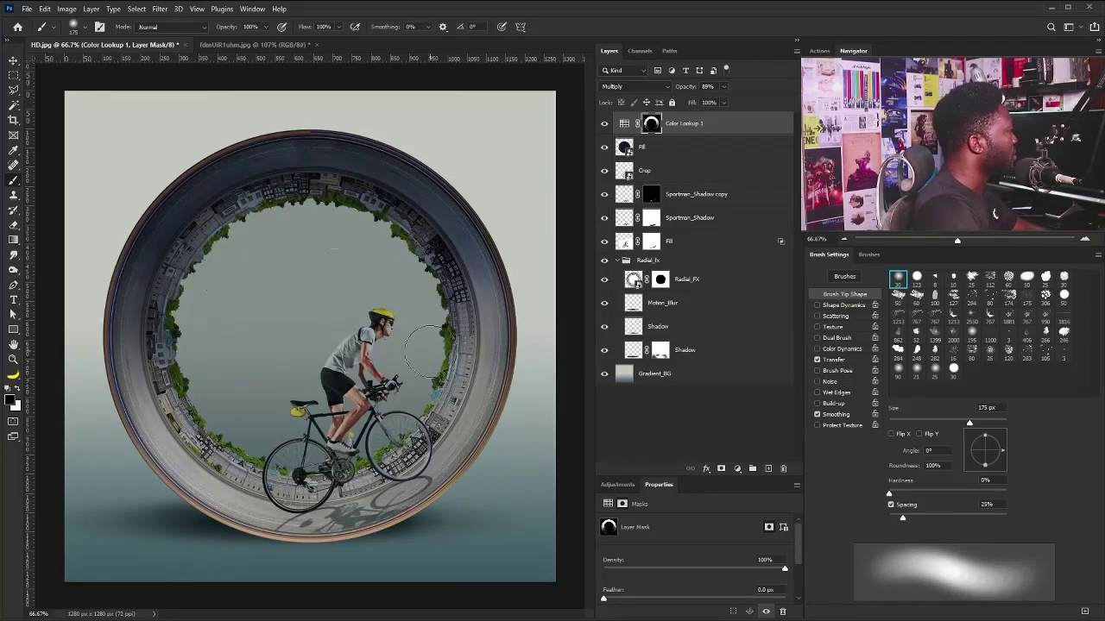
- Create a new layer named Shadow above the Color Lookup layer
{"action": "left_click", "coordinate": [624, 123]}
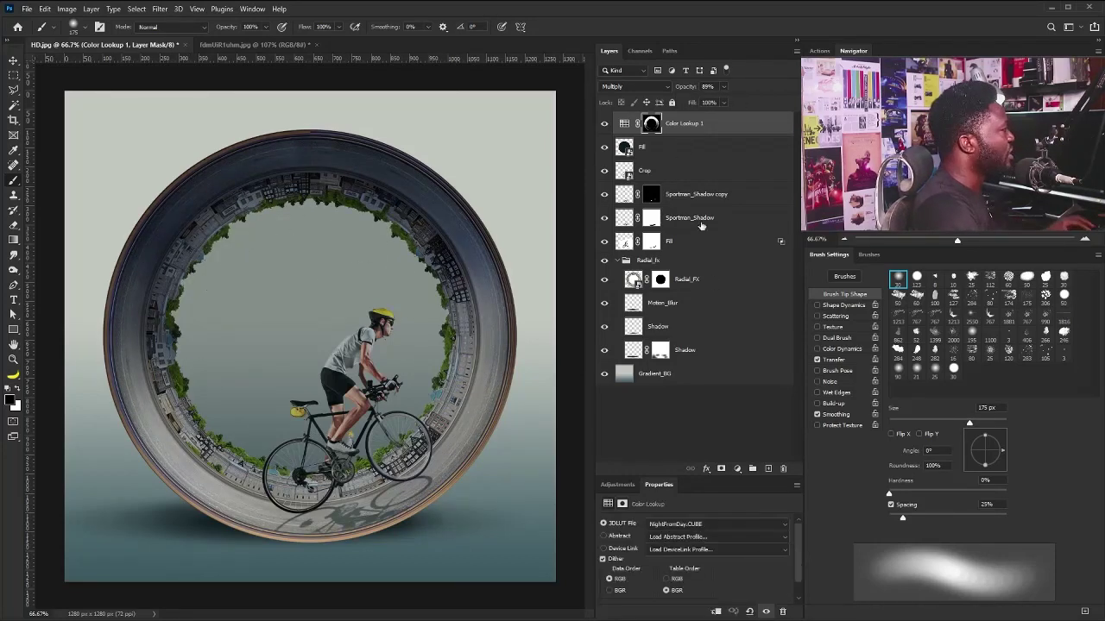
{"action": "left_click", "coordinate": [769, 468], "text": "alt"}
{"action": "type", "text": "S"}
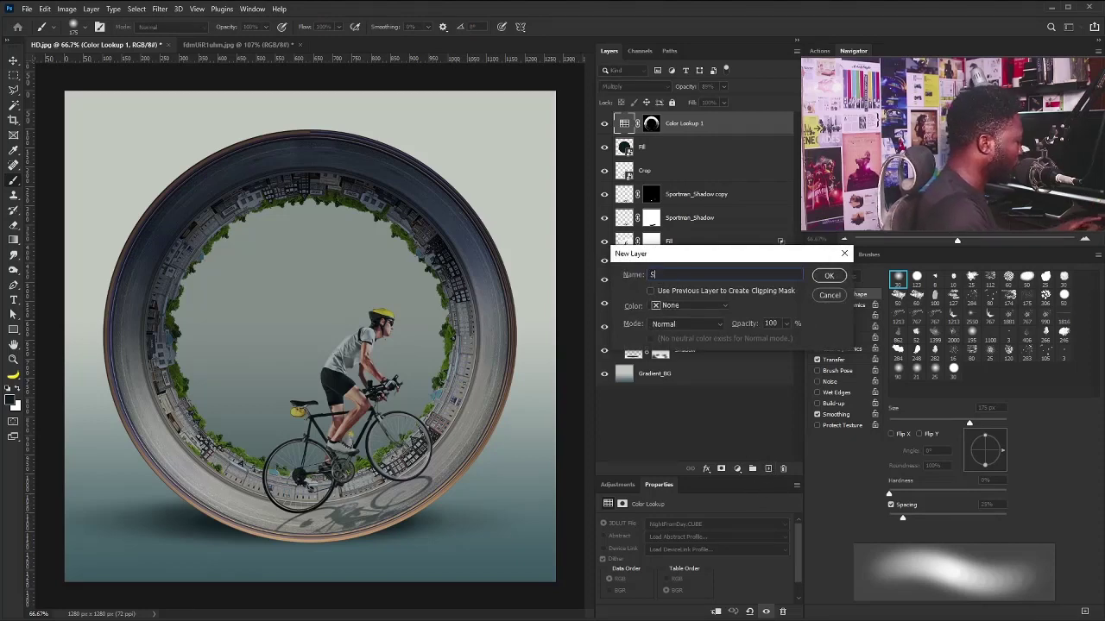
{"action": "type", "text": "hadow"}
{"action": "key", "text": "Return"}
{"action": "key", "text": "v"}
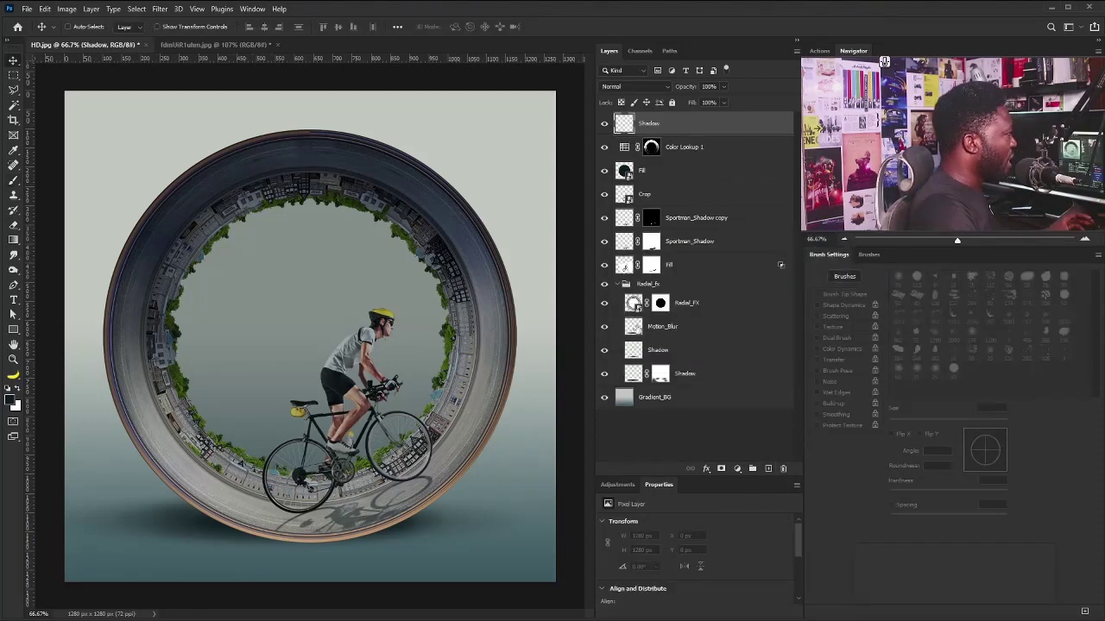
- Mask the new Shadow layer to the Radial_FX outline and select the ring's inner hole from the Radial_FX mask
{"action": "left_click", "coordinate": [635, 304], "text": "ctrl"}
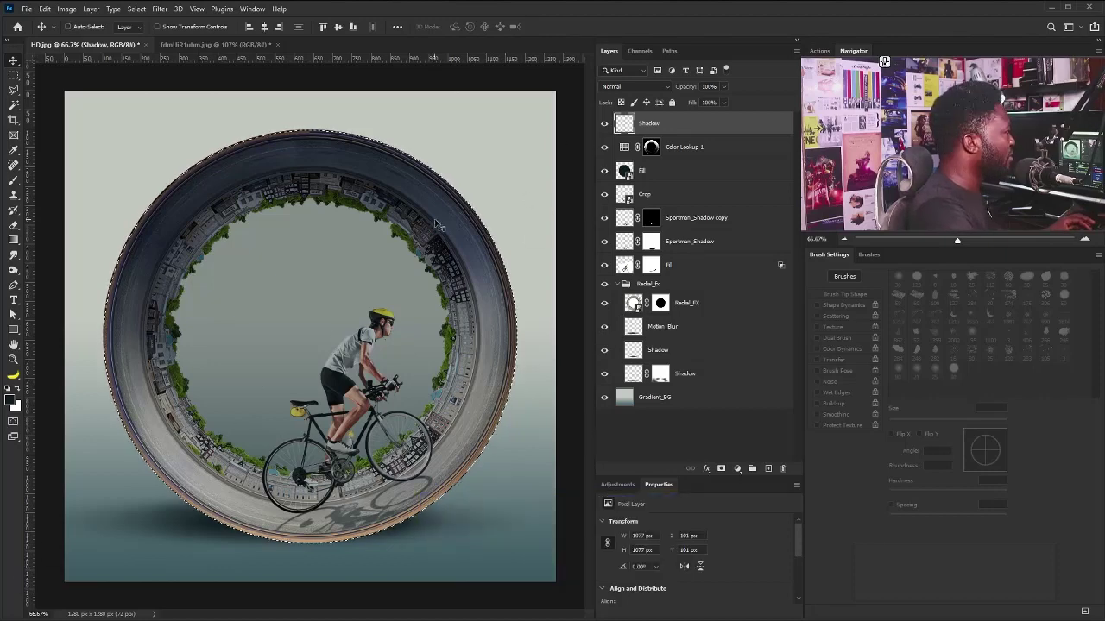
{"action": "left_click", "coordinate": [722, 469]}
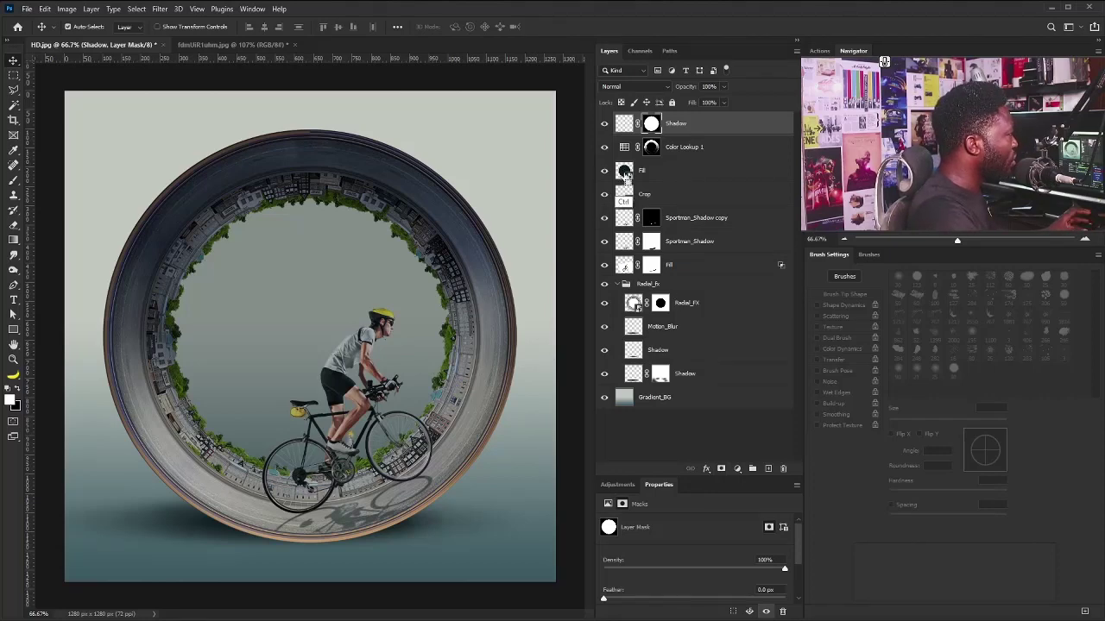
{"action": "left_click", "coordinate": [661, 303], "text": "ctrl"}
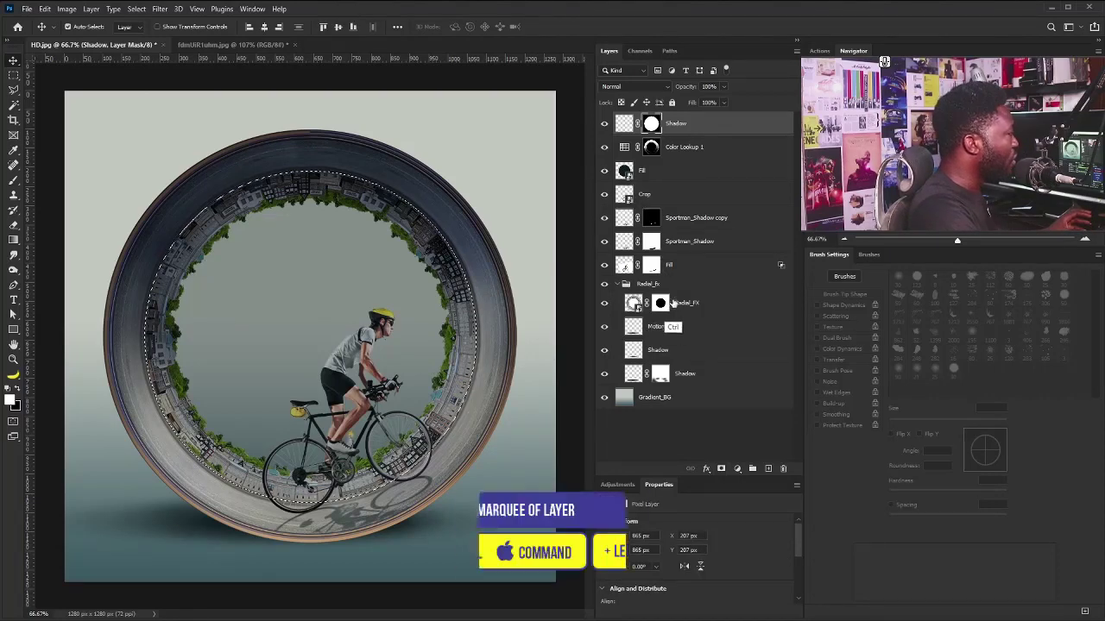
{"action": "key", "text": "ctrl+shift+i"}
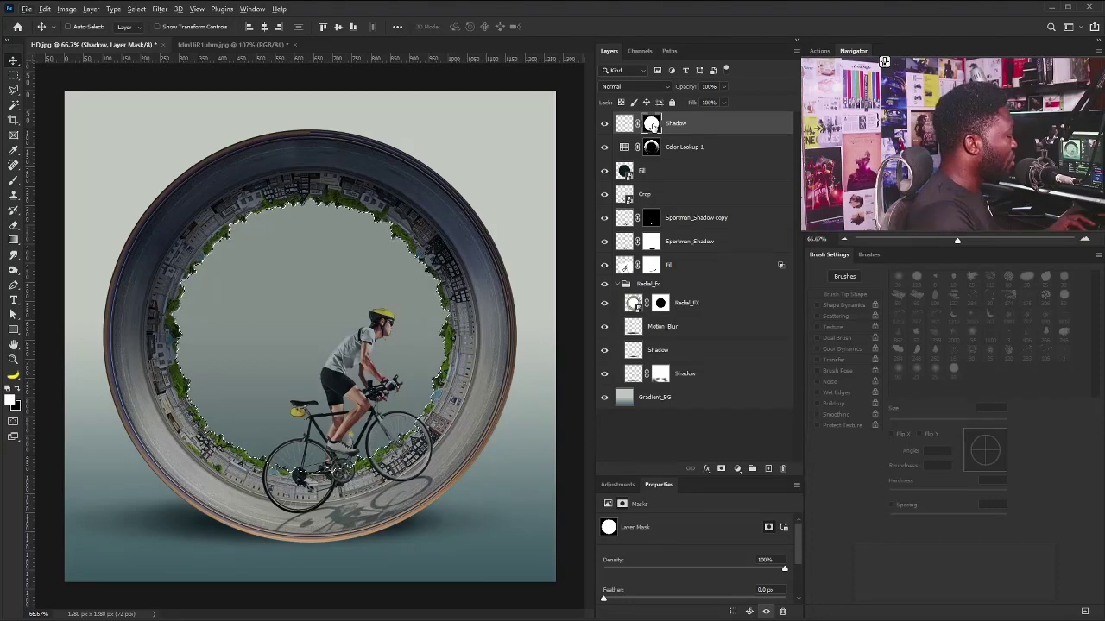
- Fill the selected inner hole with black on the top Shadow layer's mask and clear the selection
{"action": "key", "text": "ctrl+BackSpace"}
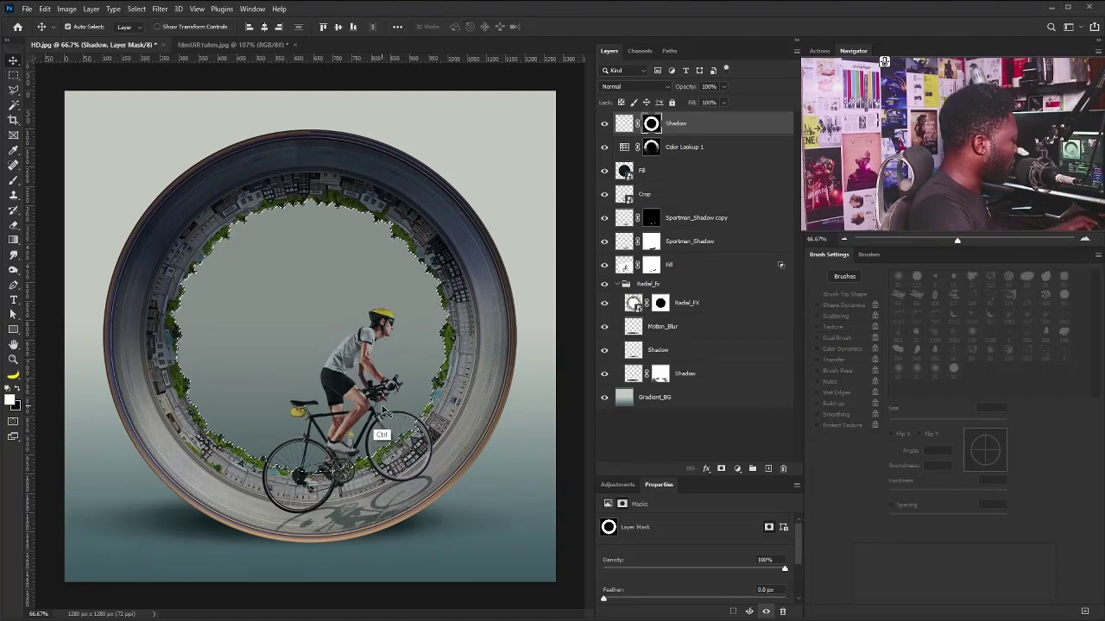
{"action": "key", "text": "ctrl+d"}
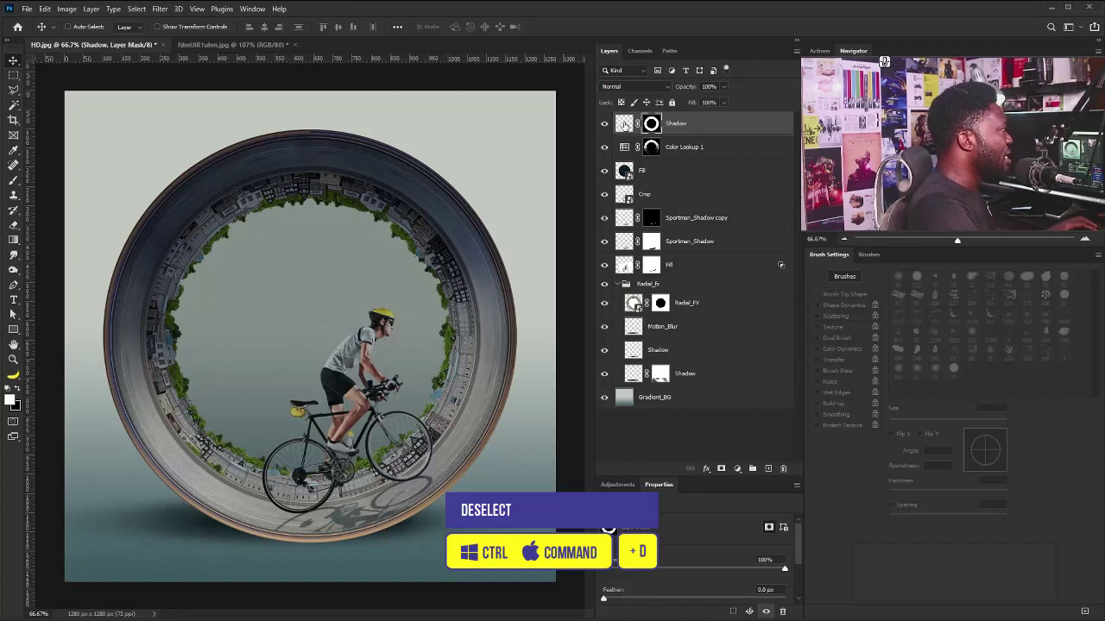
- Paint black on the top Shadow layer itself with a soft 175 px brush to darken the ring's upper part
{"action": "left_click", "coordinate": [622, 126]}
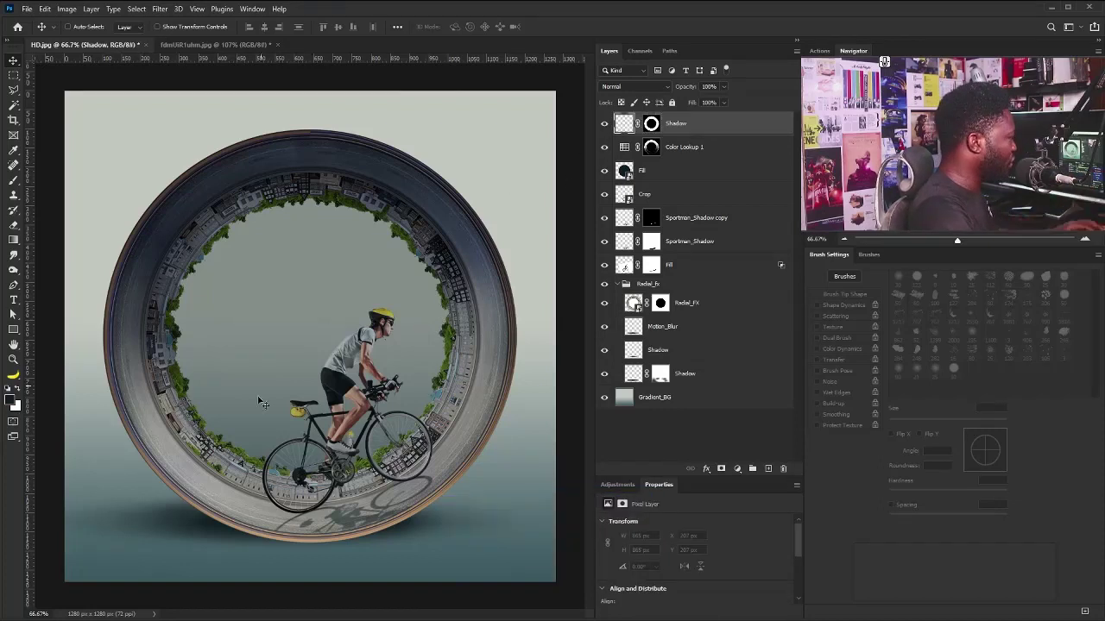
{"action": "key", "text": "b"}
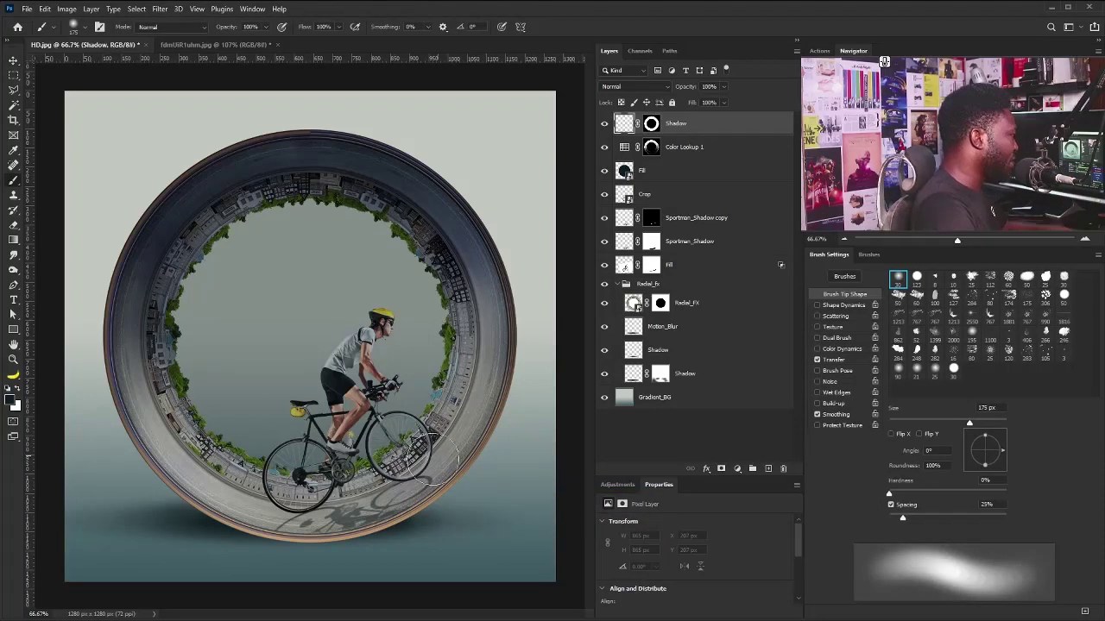
{"action": "mouse_move", "coordinate": [177, 455]}
{"action": "left_mouse_down"}
{"action": "mouse_move", "coordinate": [259, 526]}
{"action": "mouse_move", "coordinate": [177, 455]}
{"action": "left_mouse_up"}
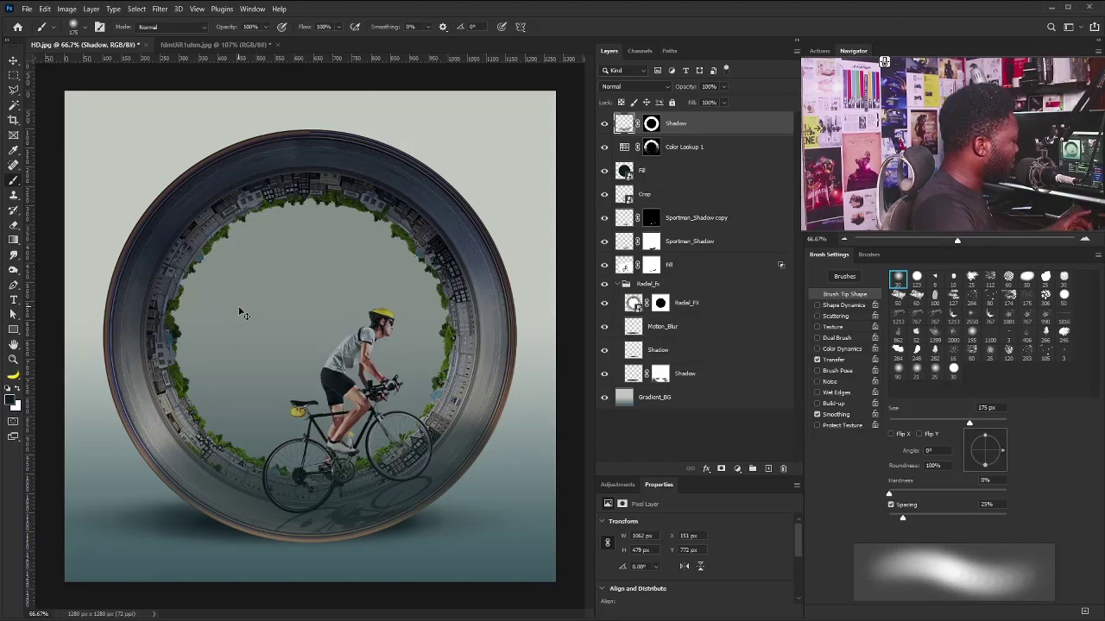
{"action": "key", "text": "ctrl+z"}
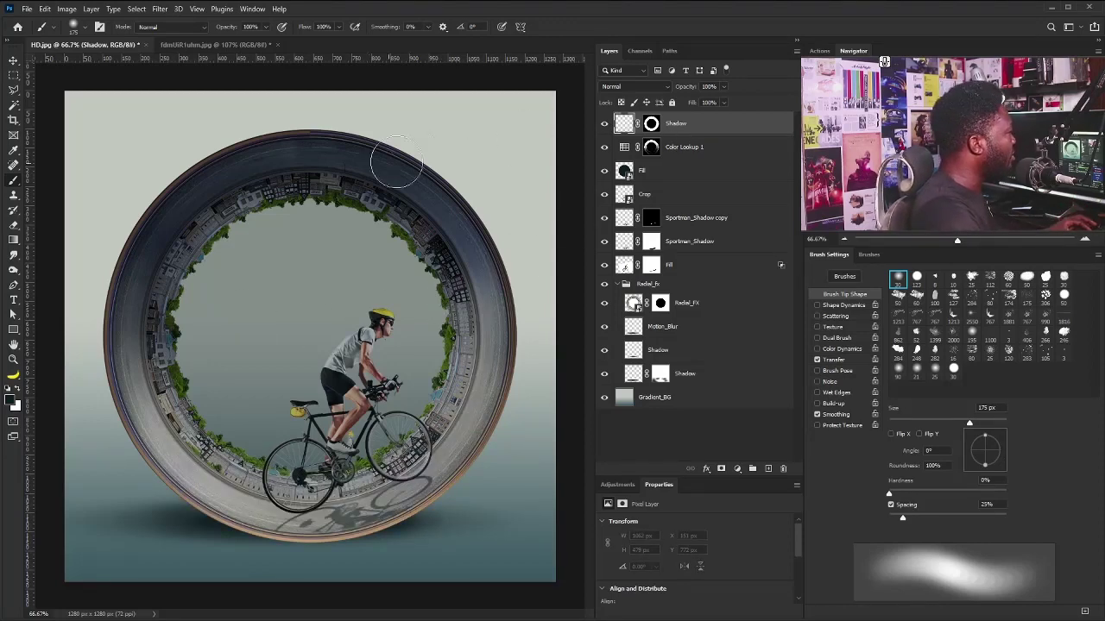
{"action": "mouse_move", "coordinate": [422, 148]}
{"action": "left_mouse_down"}
{"action": "mouse_move", "coordinate": [398, 135]}
{"action": "mouse_move", "coordinate": [154, 177]}
{"action": "mouse_move", "coordinate": [326, 122]}
{"action": "mouse_move", "coordinate": [113, 220]}
{"action": "mouse_move", "coordinate": [215, 146]}
{"action": "mouse_move", "coordinate": [123, 230]}
{"action": "mouse_move", "coordinate": [419, 104]}
{"action": "mouse_move", "coordinate": [258, 162]}
{"action": "mouse_move", "coordinate": [491, 177]}
{"action": "left_mouse_up"}
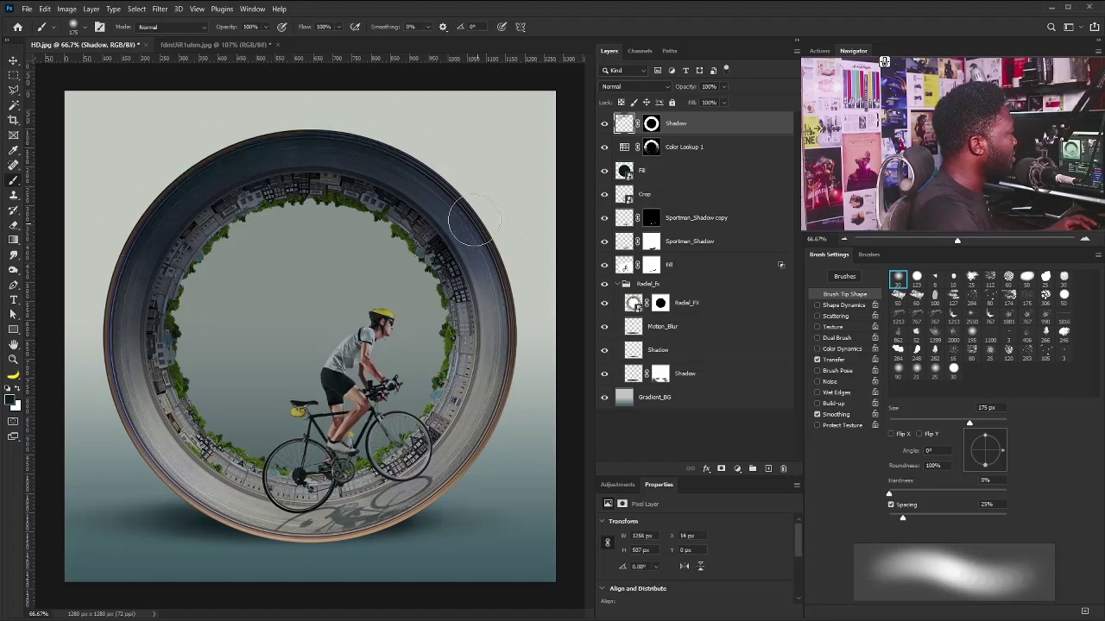
- Paint black shading along the ring's right, left and lower outer edges with soft 80 px and 125 px brushes
{"action": "key", "text": "bracketleft"}
{"action": "key", "text": "bracketleft"}
{"action": "key", "text": "bracketleft"}
{"action": "key", "text": "bracketleft"}
{"action": "key", "text": "bracketleft"}
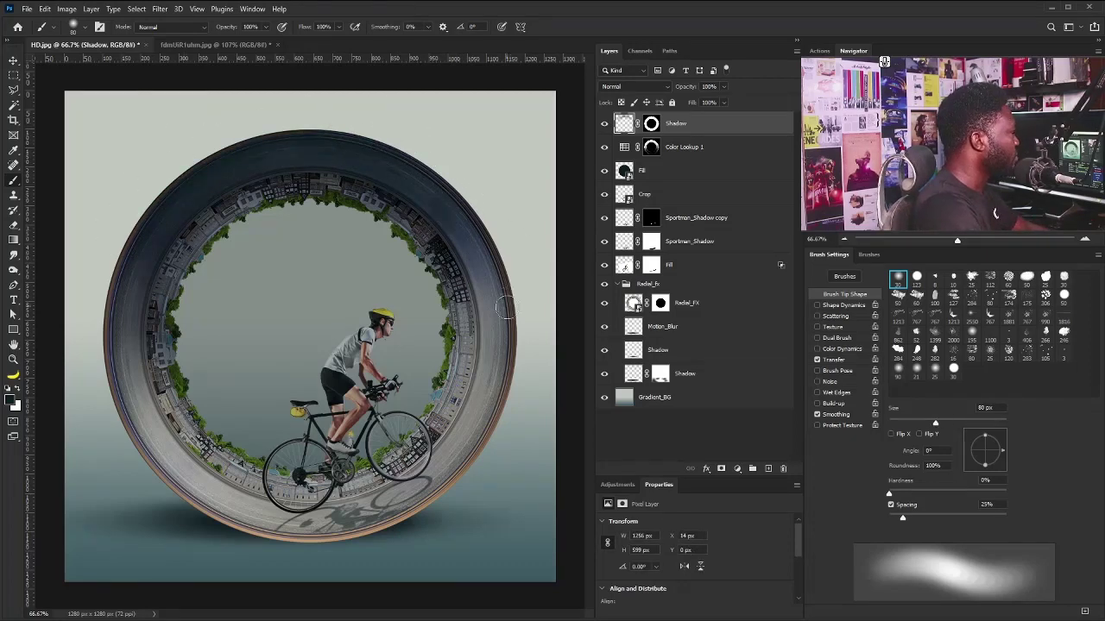
{"action": "key", "text": "bracketright"}
{"action": "key", "text": "bracketright"}
{"action": "key", "text": "bracketright"}
{"action": "mouse_move", "coordinate": [438, 215]}
{"action": "left_mouse_down"}
{"action": "mouse_move", "coordinate": [509, 416]}
{"action": "mouse_move", "coordinate": [481, 474]}
{"action": "mouse_move", "coordinate": [129, 483]}
{"action": "mouse_move", "coordinate": [126, 377]}
{"action": "left_mouse_up"}
{"action": "mouse_move", "coordinate": [157, 512]}
{"action": "left_mouse_down"}
{"action": "mouse_move", "coordinate": [226, 537]}
{"action": "mouse_move", "coordinate": [439, 516]}
{"action": "left_mouse_up"}
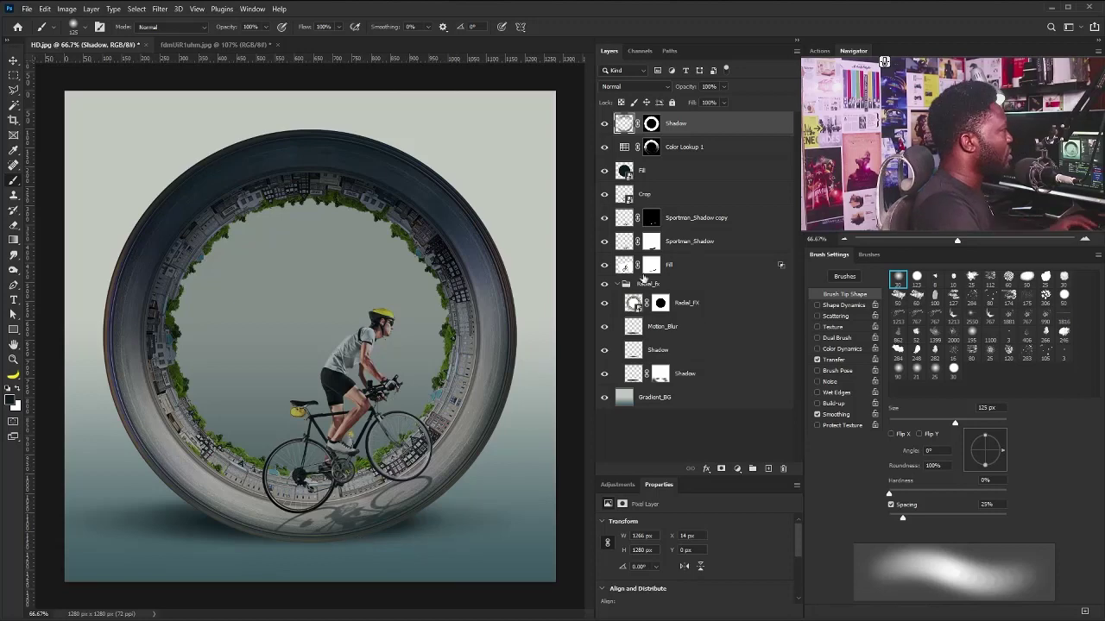
- Load the Fill layer's outline as a selection, invert it, and make the top Shadow layer active
{"action": "left_click", "coordinate": [627, 172], "text": "ctrl"}
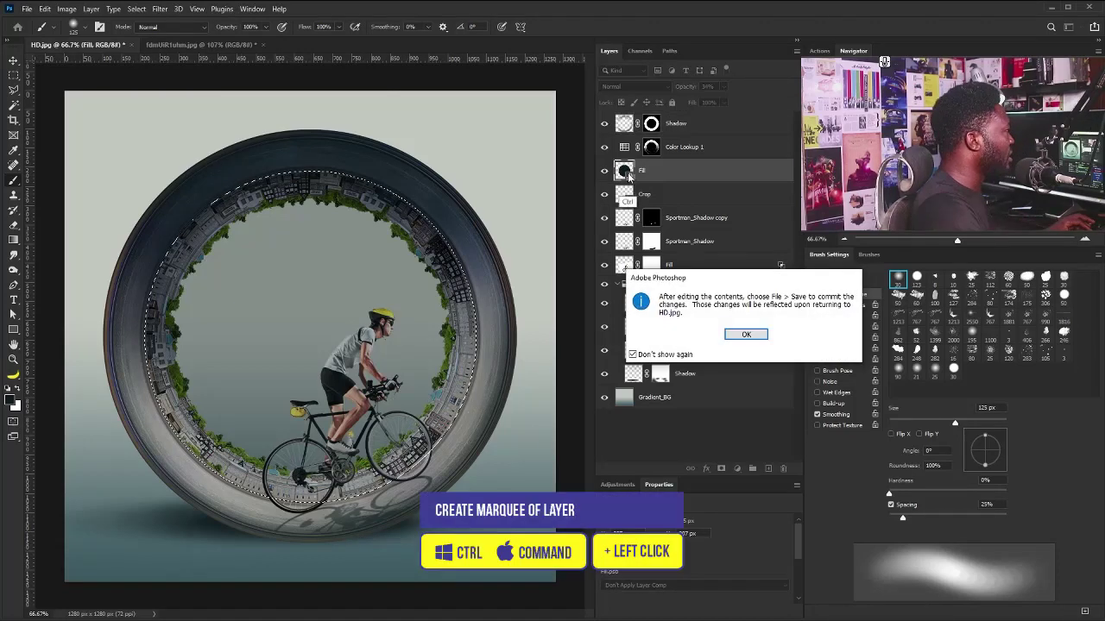
{"action": "key", "text": "Return"}
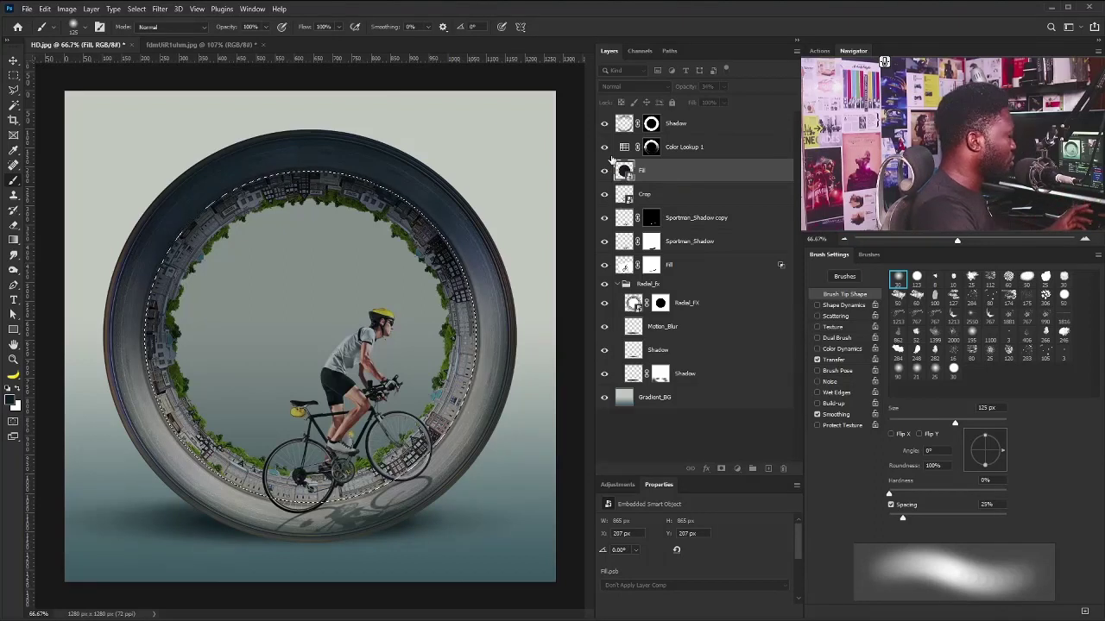
{"action": "key", "text": "ctrl+shift+i"}
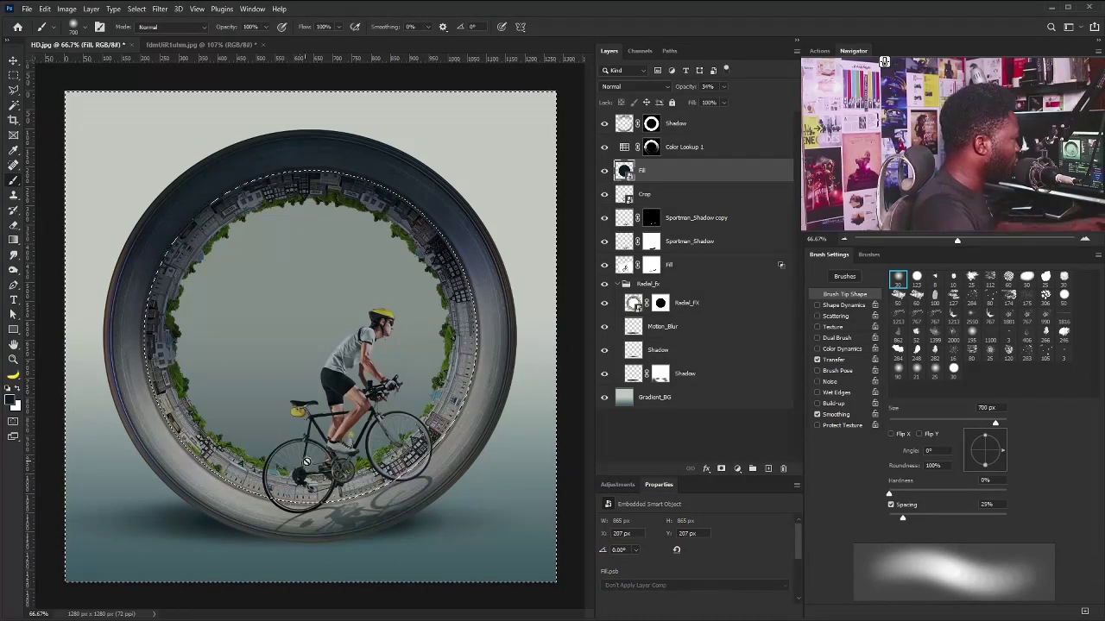
{"action": "left_click", "coordinate": [626, 125]}
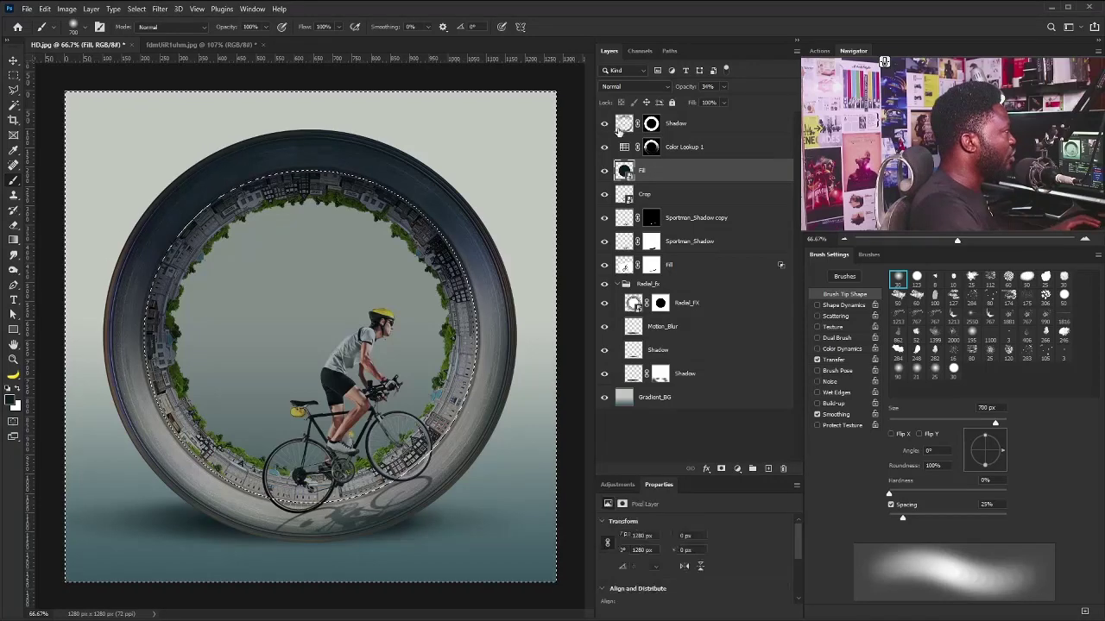
- Darken the ring just outside its inner city band with a soft 175 px black brush, hiding the selection outline while painting, and deselect
{"action": "key", "text": "bracketleft"}
{"action": "key", "text": "bracketleft"}
{"action": "key", "text": "bracketleft"}
{"action": "key", "text": "bracketleft"}
{"action": "key", "text": "bracketleft"}
{"action": "key", "text": "bracketleft"}
{"action": "key", "text": "bracketleft"}
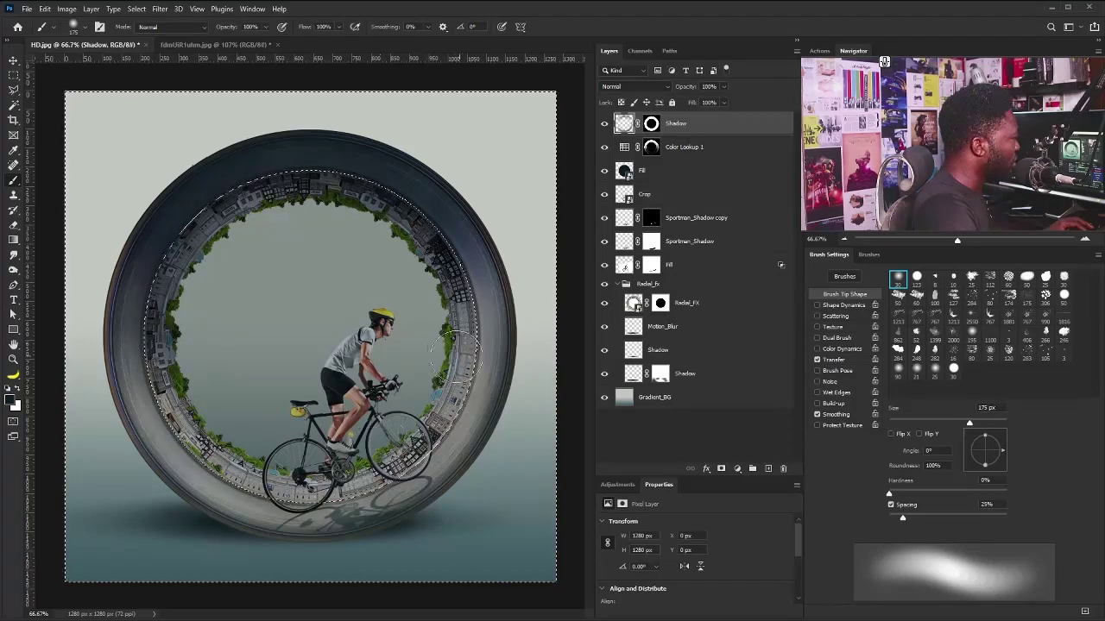
{"action": "key", "text": "ctrl+h"}
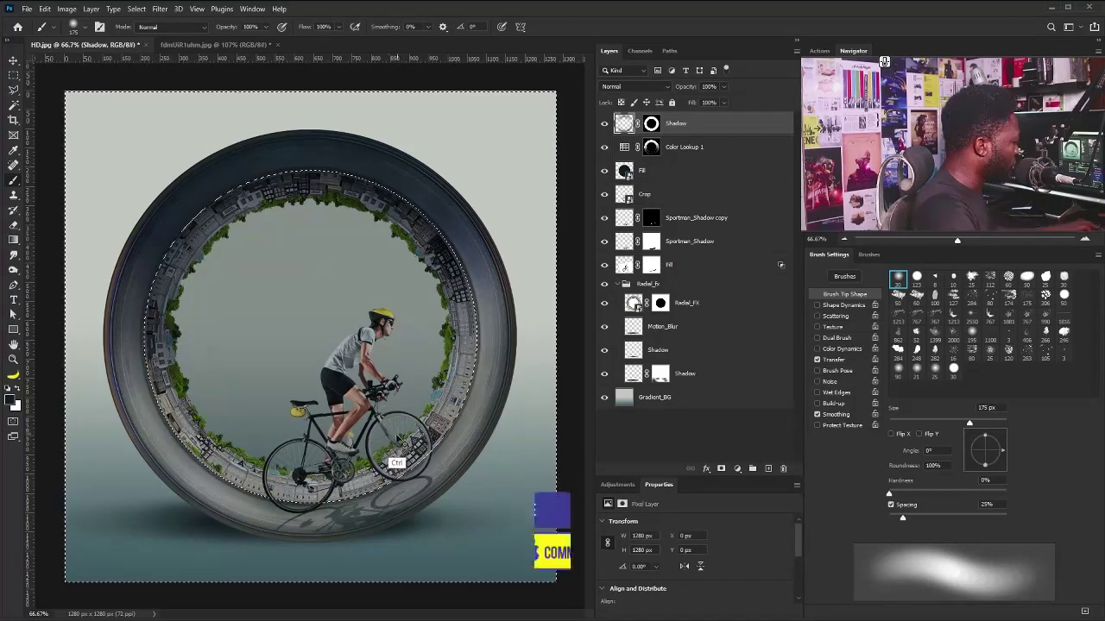
{"action": "scroll", "coordinate": [200, 443], "scroll_direction": "up", "scroll_amount": 2}
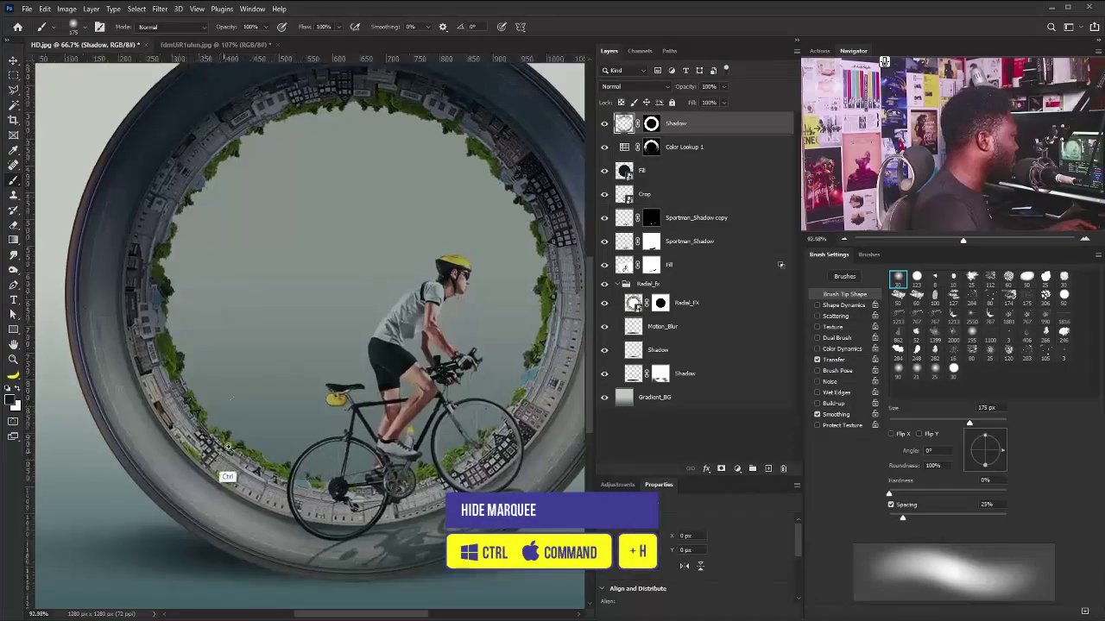
{"action": "scroll", "coordinate": [418, 369], "scroll_direction": "down", "scroll_amount": 3}
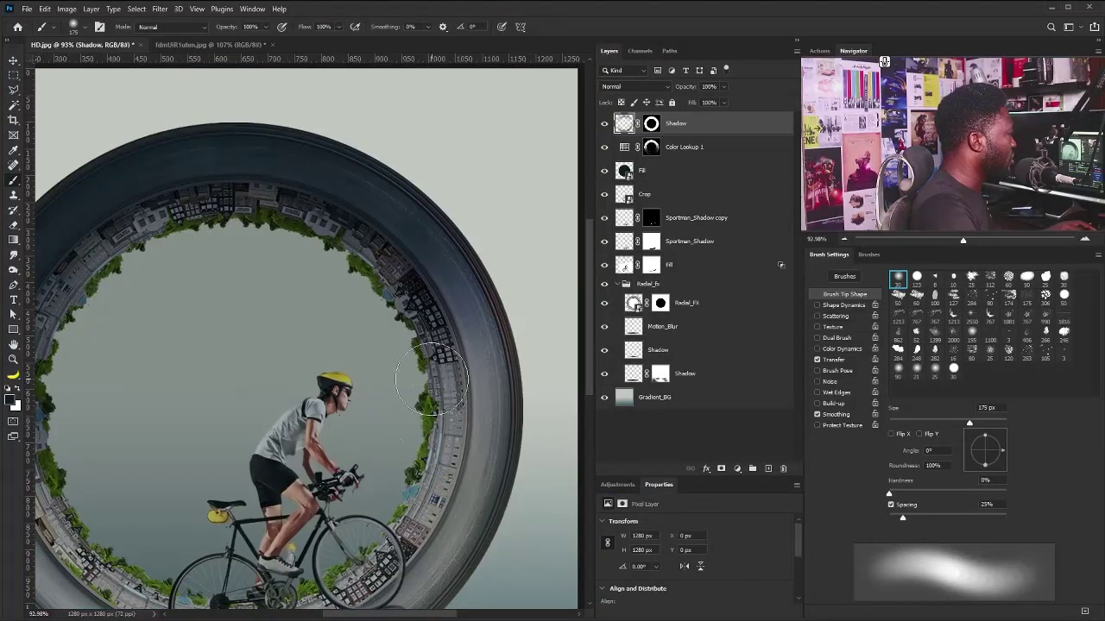
{"action": "scroll", "coordinate": [373, 391], "scroll_direction": "up", "scroll_amount": 2}
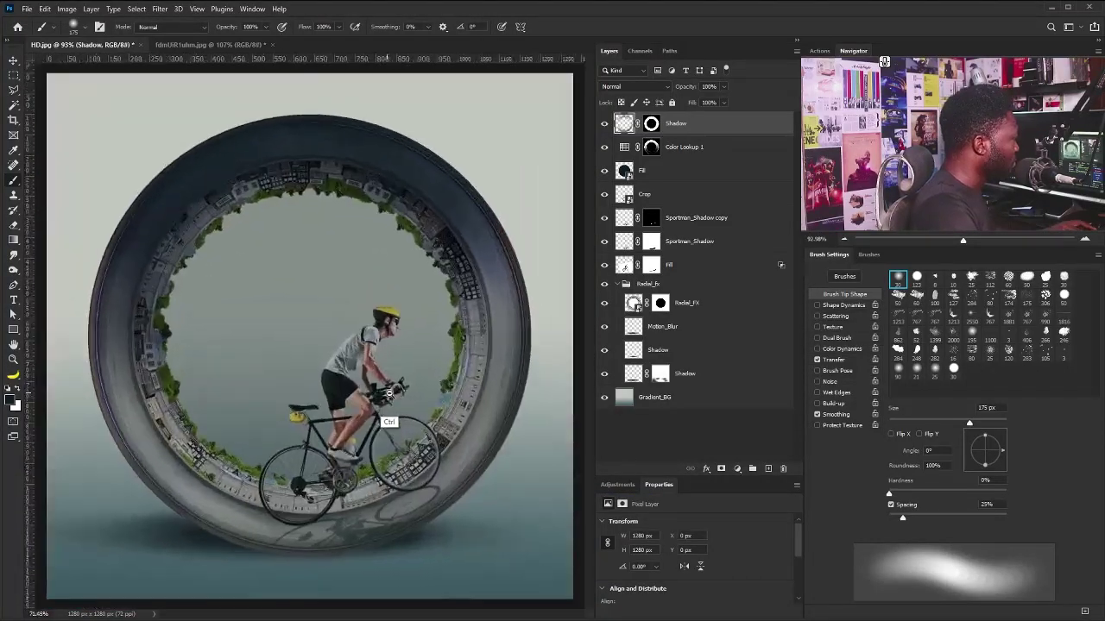
{"action": "key", "text": "ctrl+d"}
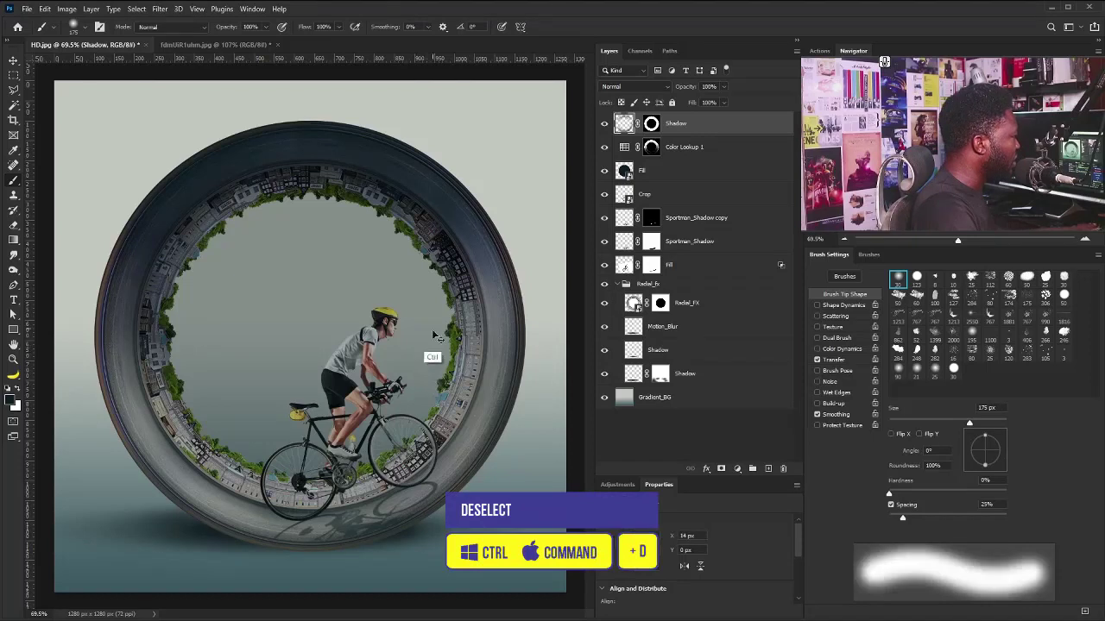
- Move the Fill smart object layer to the top of the layer stack and raise its opacity to 100%
{"action": "scroll", "coordinate": [233, 399], "scroll_direction": "down", "scroll_amount": 1}
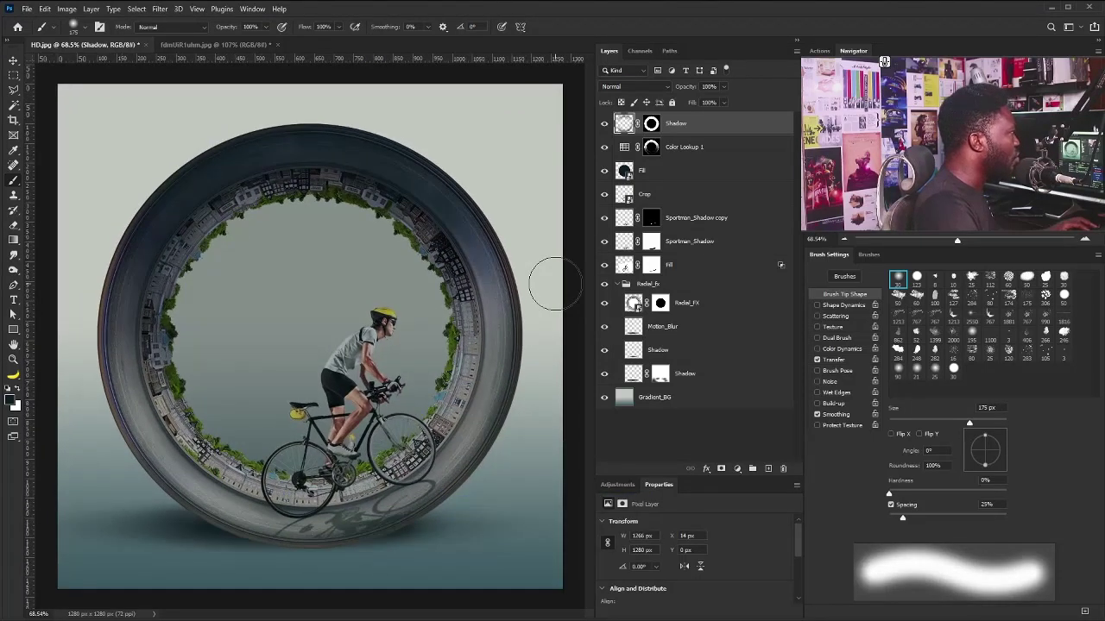
{"action": "left_click", "coordinate": [640, 172]}
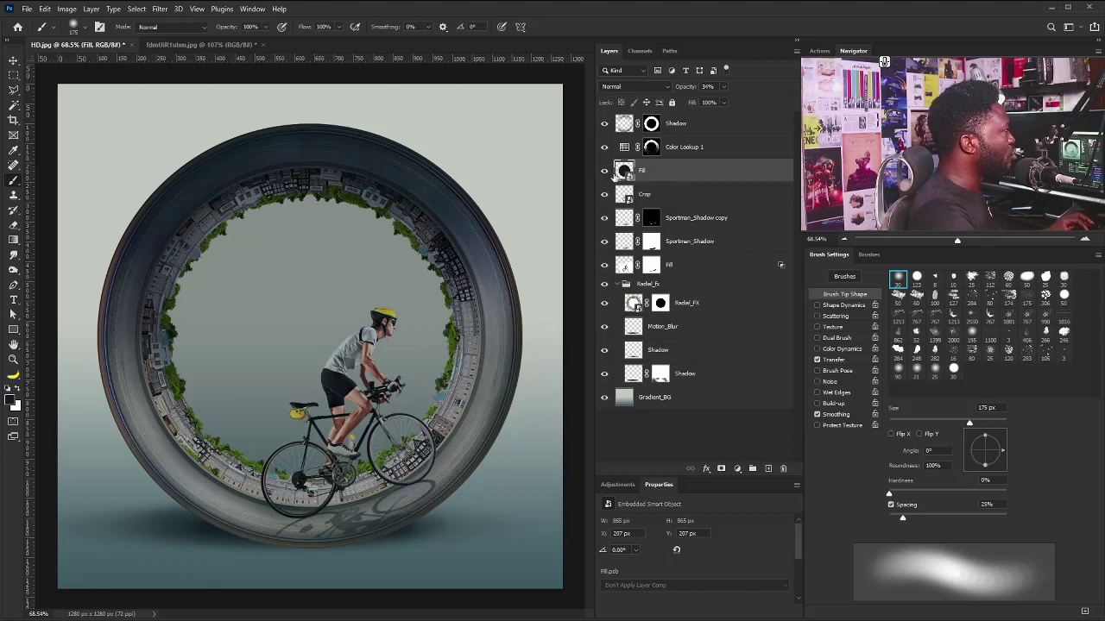
{"action": "left_click_drag", "start_coordinate": [687, 177], "coordinate": [690, 121]}
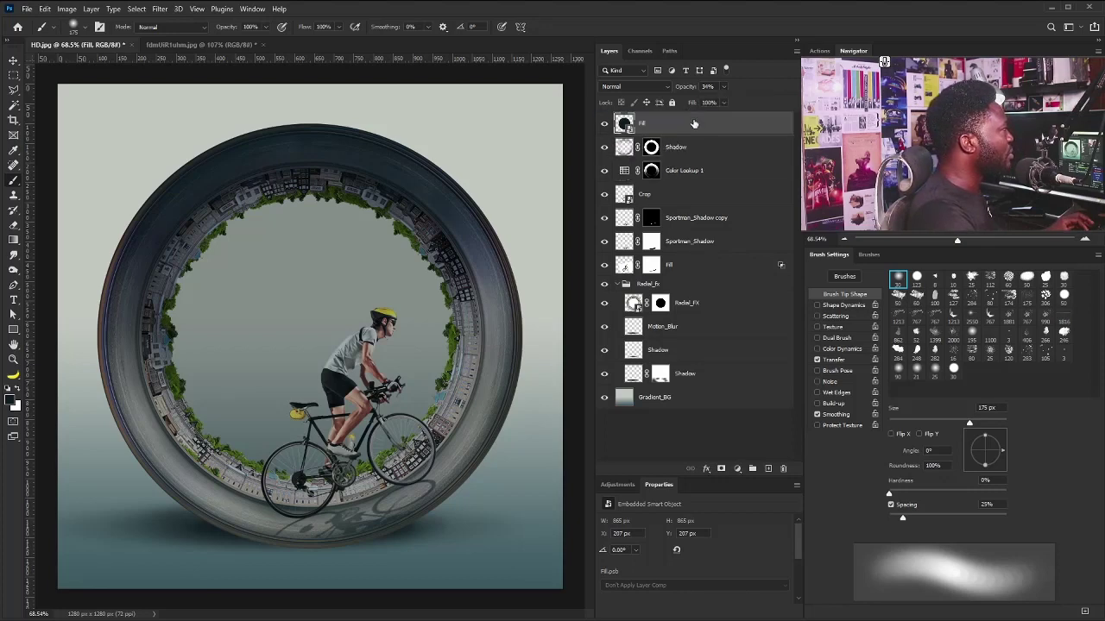
{"action": "left_click", "coordinate": [724, 87]}
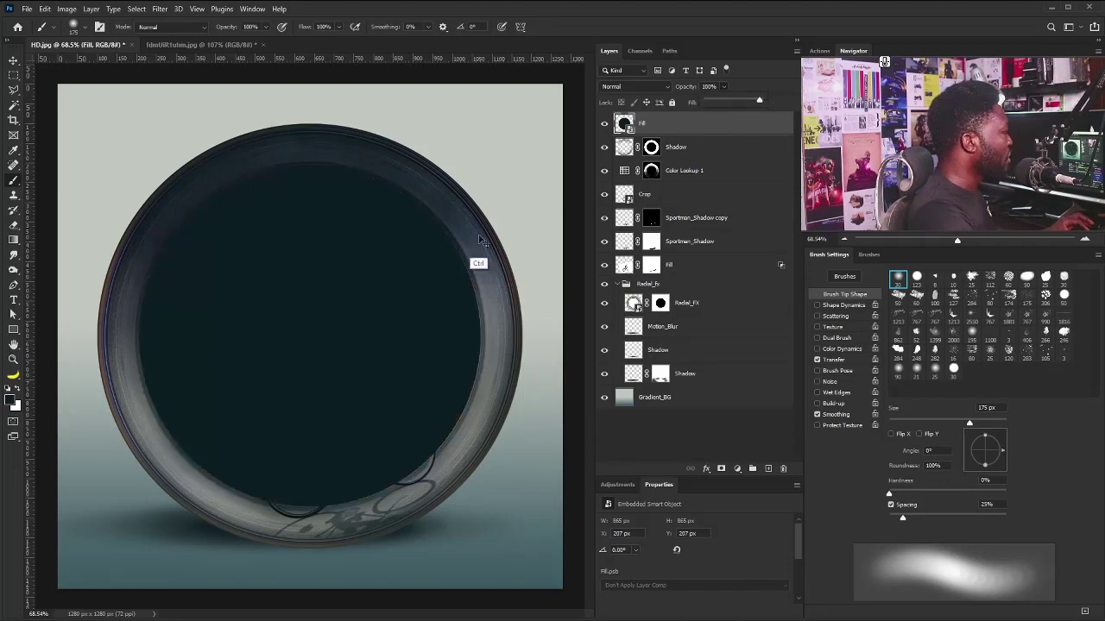
- Enlarge the dark Fill circle around its centre to about 1033 px wide, reaching the tyre's outer rim
{"action": "key", "text": "ctrl+t"}
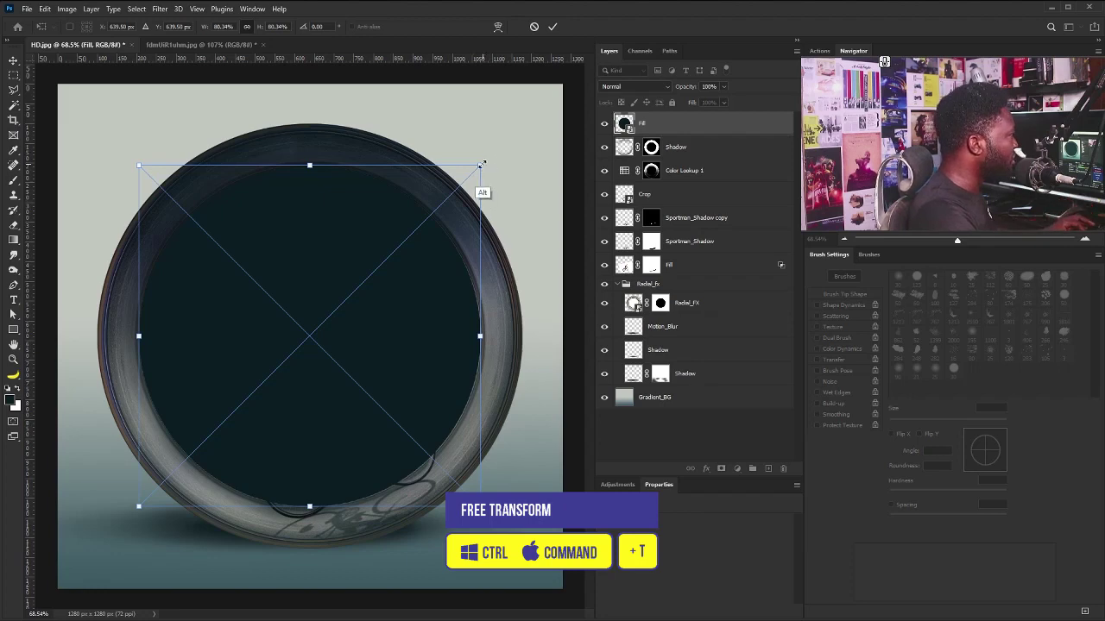
{"action": "left_click_drag", "start_coordinate": [481, 164], "coordinate": [519, 136]}
{"action": "key", "text": "Return"}
{"action": "key", "text": "b"}
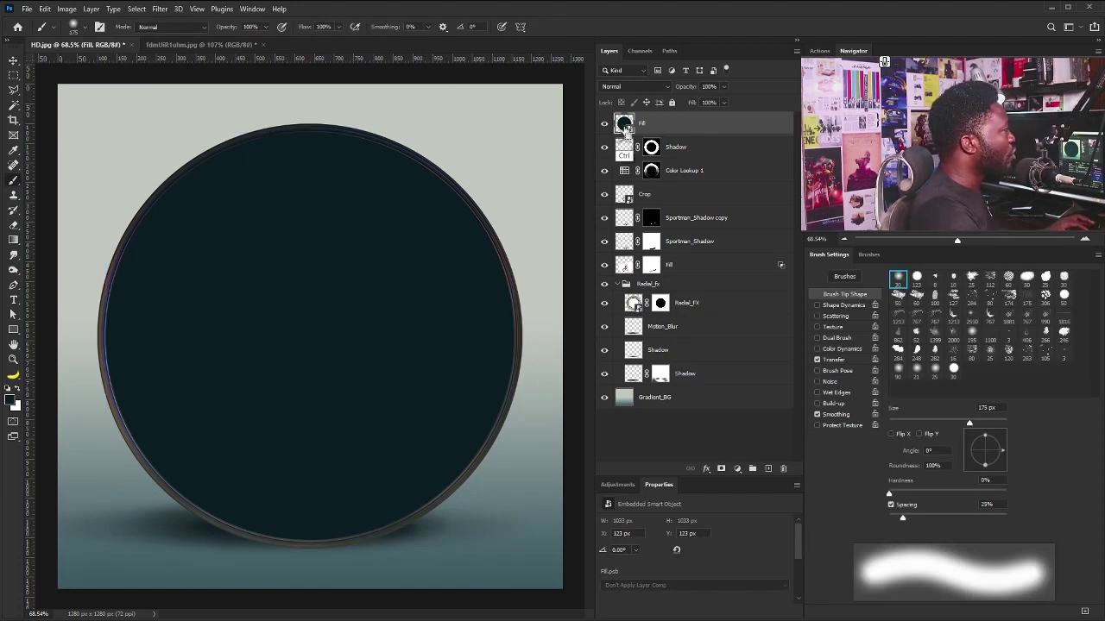
- Using the Fill circle's outline, clear the Shadow layer's pixels outside it, hide the Fill layer and deselect
{"action": "left_click", "coordinate": [618, 190], "text": "ctrl"}
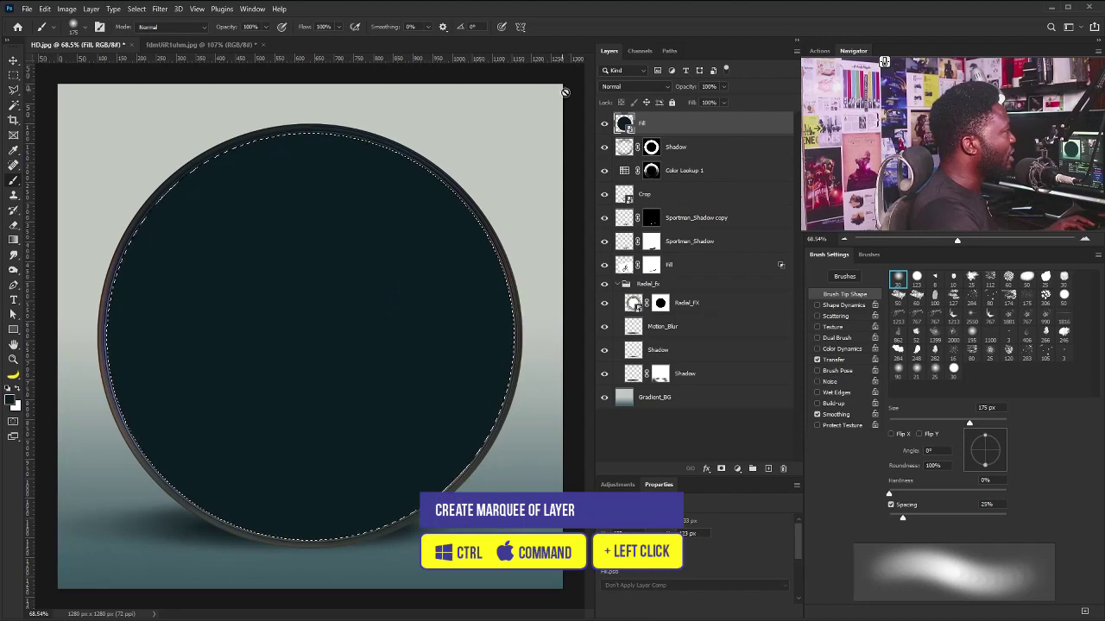
{"action": "left_click", "coordinate": [604, 124]}
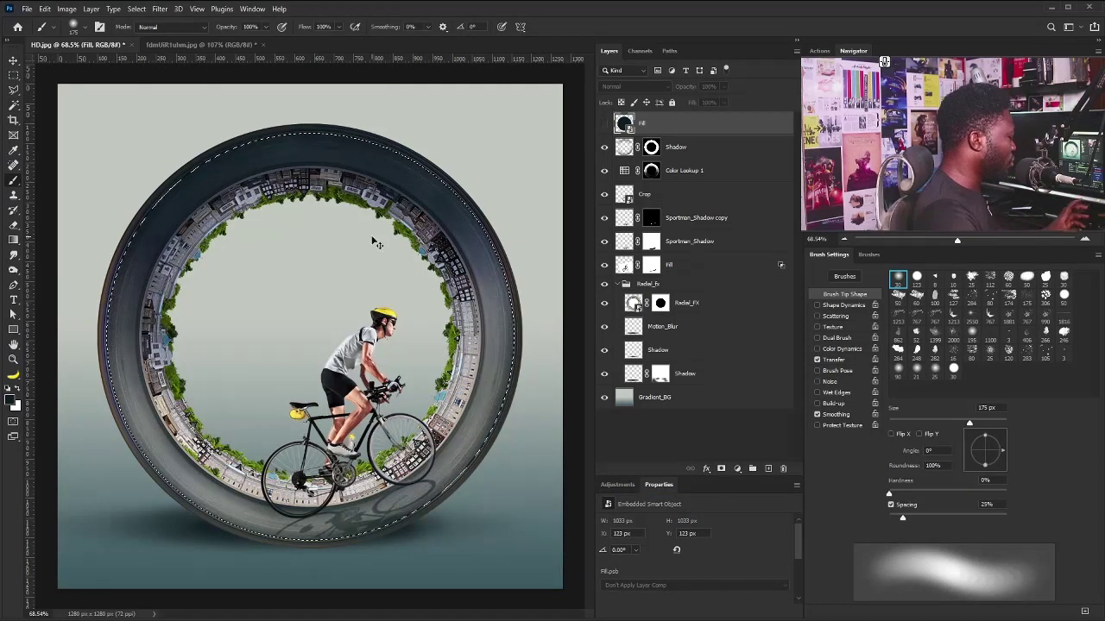
{"action": "key", "text": "ctrl+shift+i"}
{"action": "key", "text": "ctrl+shift+i"}
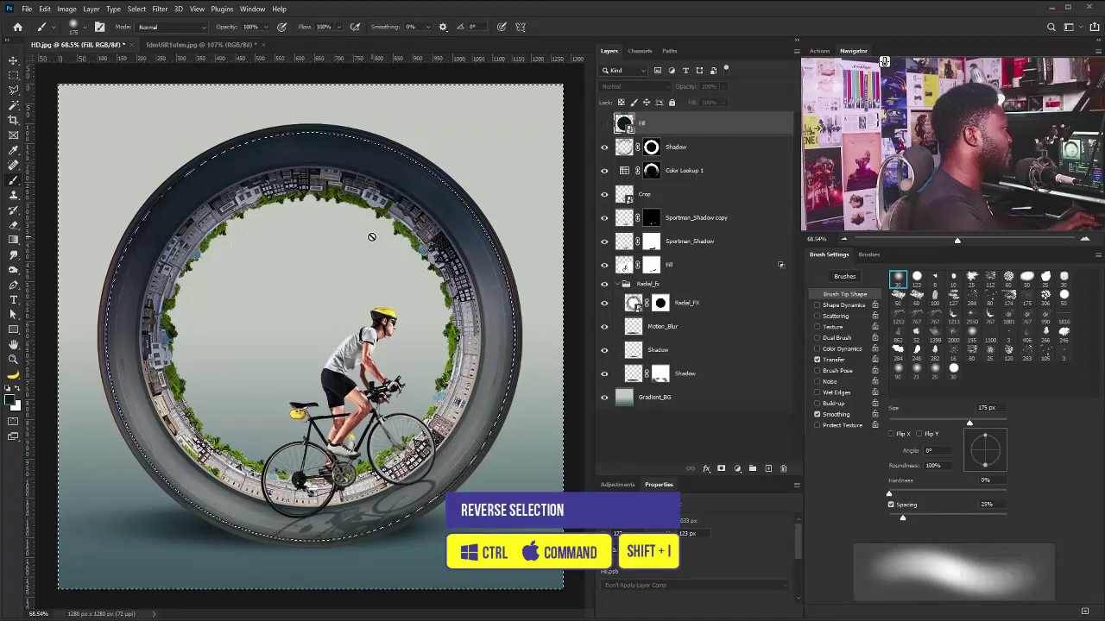
{"action": "left_click", "coordinate": [623, 147]}
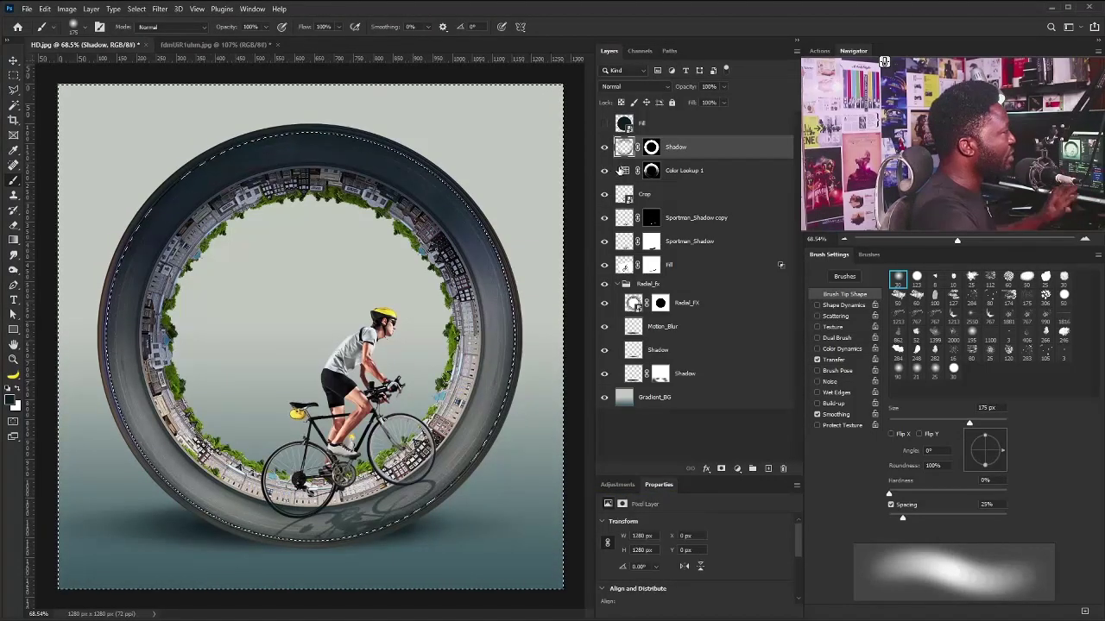
{"action": "key", "text": "alt+BackSpace"}
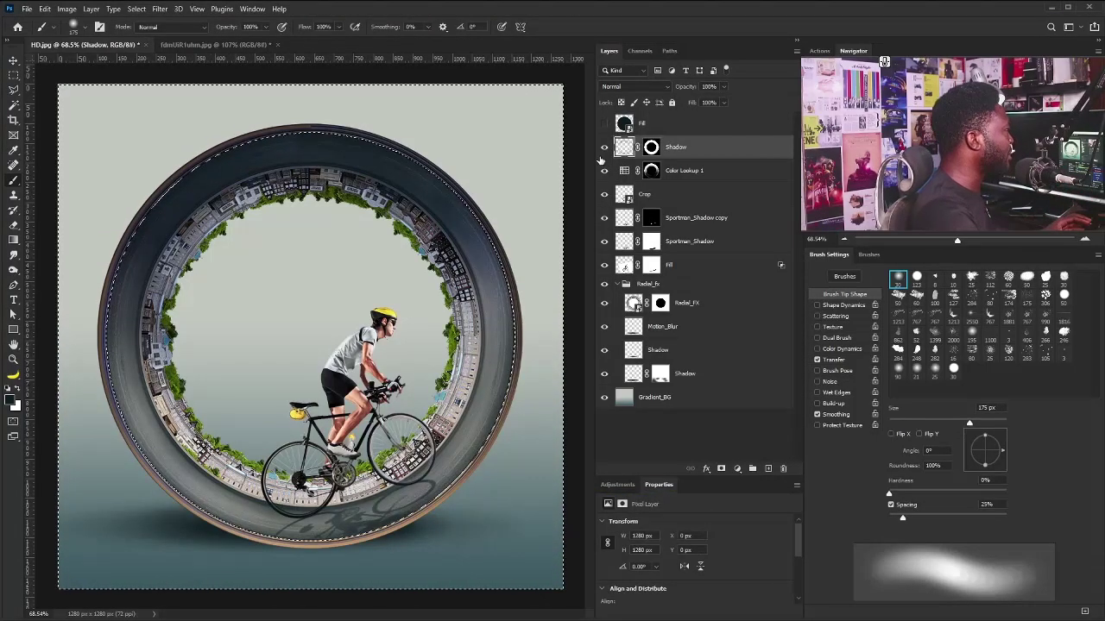
{"action": "key", "text": "ctrl+d"}
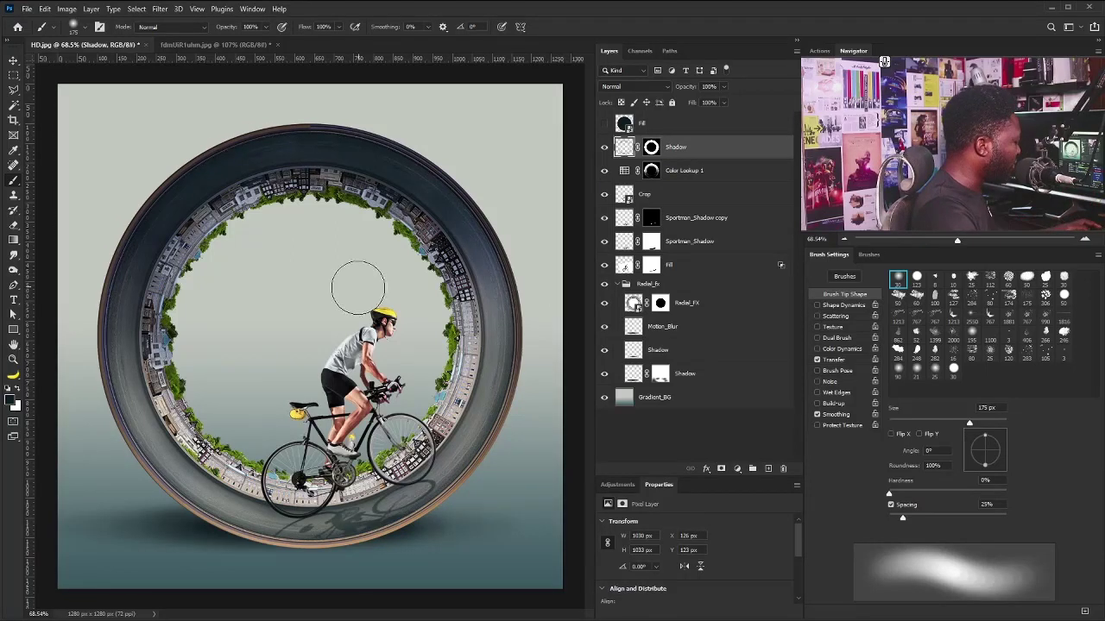
- Place the Car image above the Shadow layer, scaled to about 10% on the tyre's lower-left inner surface
{"action": "key", "text": "v"}
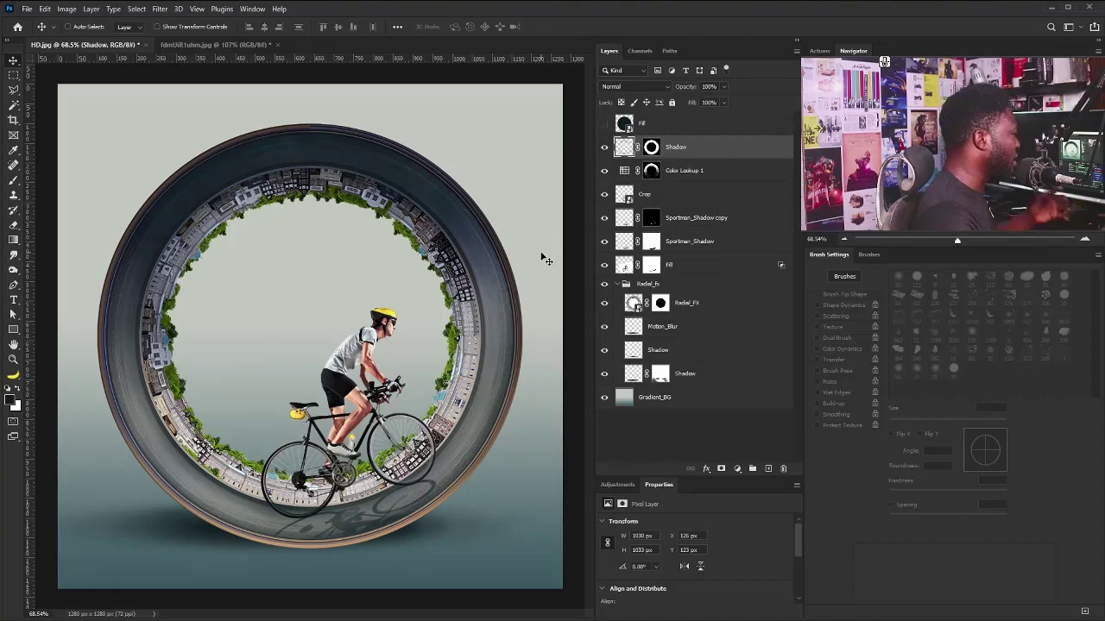
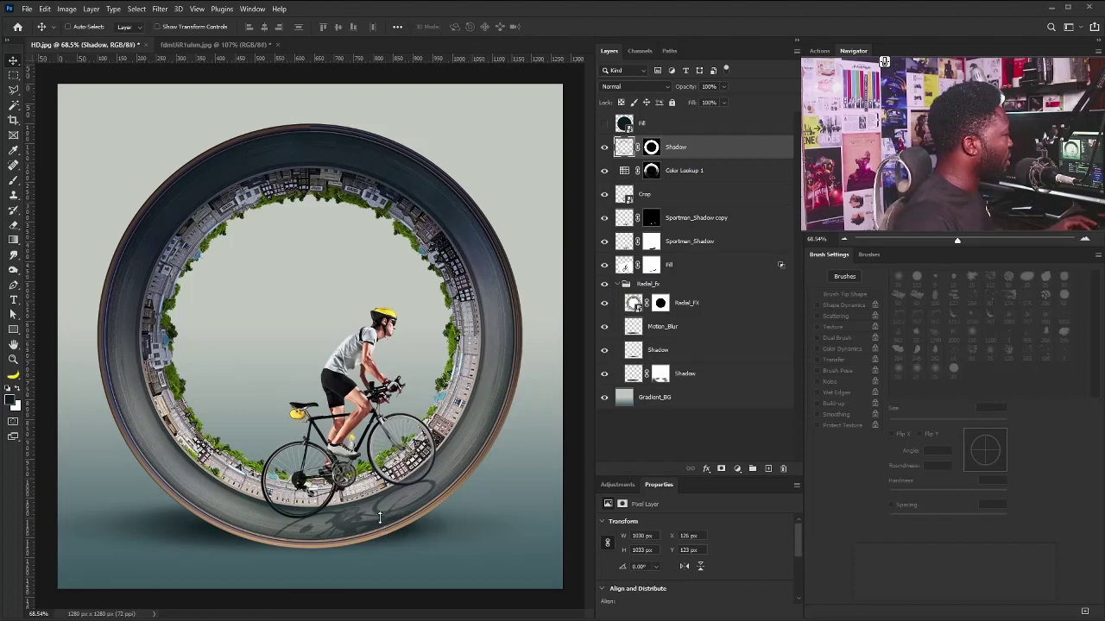
{"action": "left_click_drag", "start_coordinate": [1104, 121], "coordinate": [523, 116]}
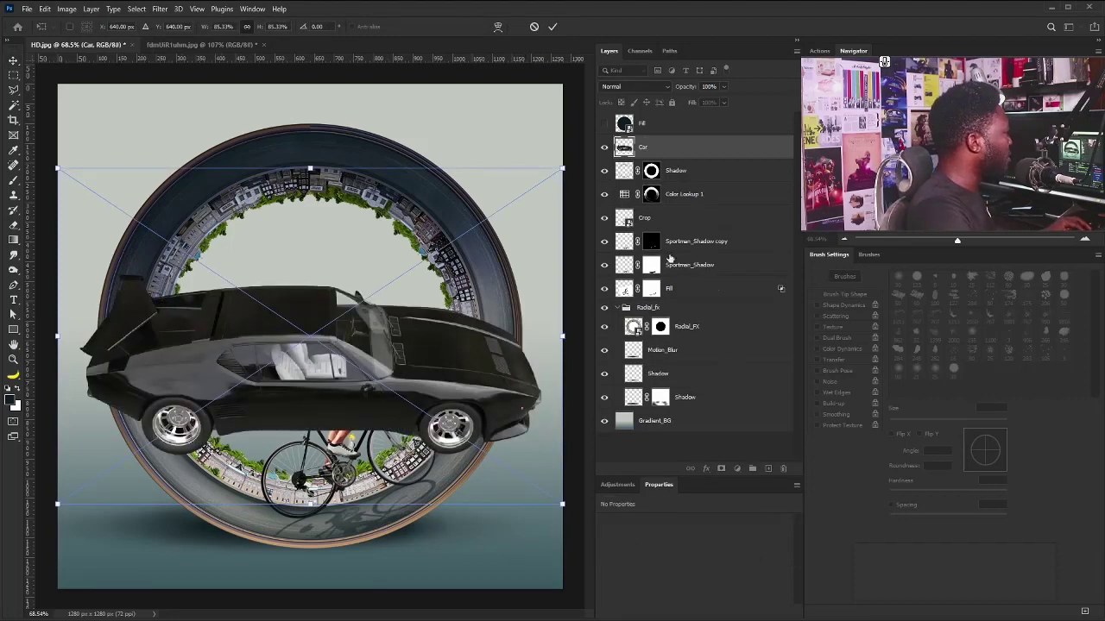
{"action": "left_click_drag", "start_coordinate": [566, 169], "coordinate": [273, 485]}
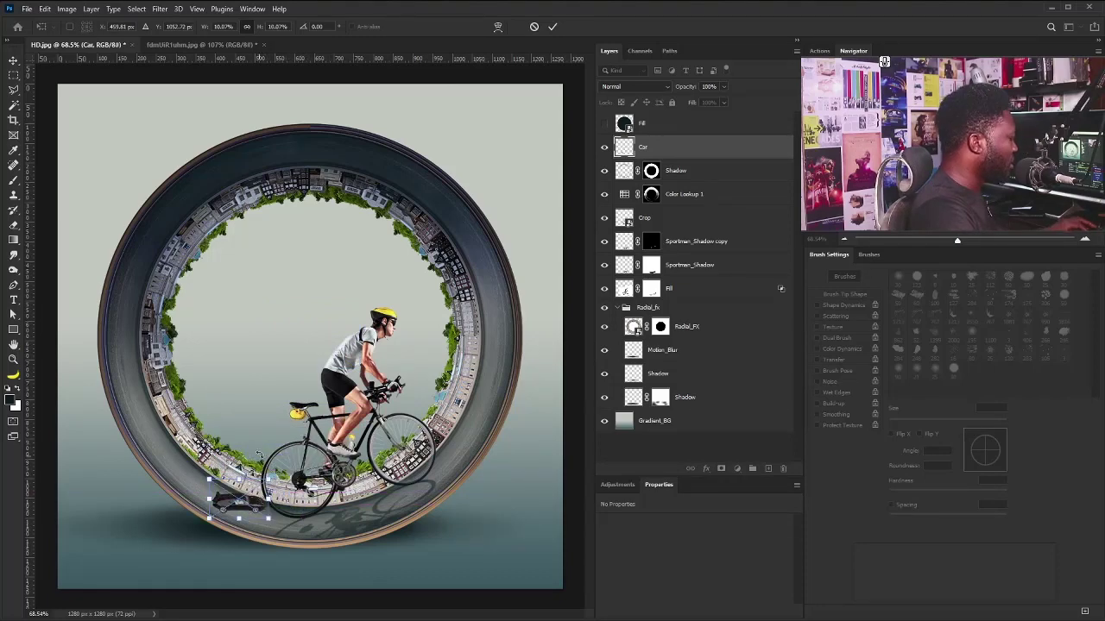
{"action": "key", "text": "Return"}
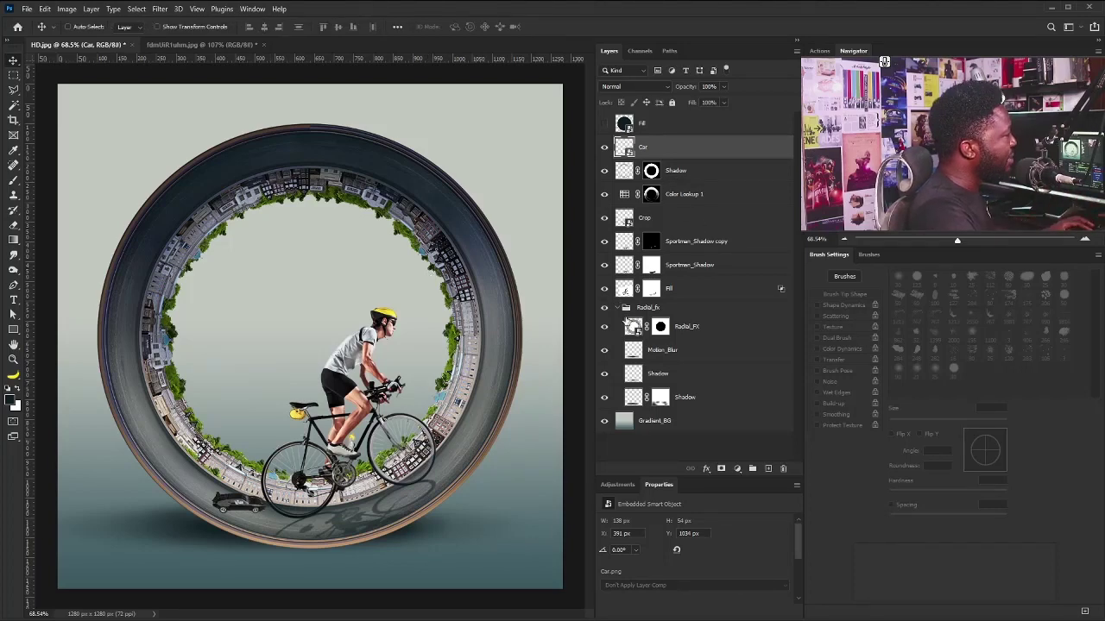
- Collapse the Radial_fx group and group the cyclist's fill, shadow and Crop layers as "SportMan"
{"action": "left_click", "coordinate": [616, 308]}
{"action": "left_click", "coordinate": [682, 218]}
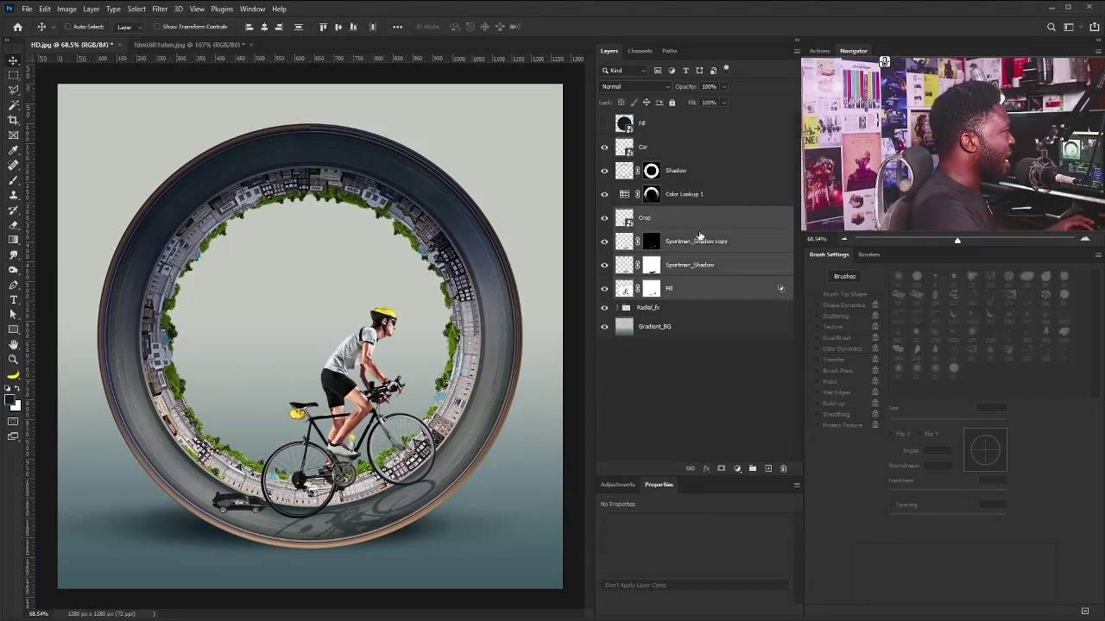
{"action": "left_click", "coordinate": [682, 291], "text": "shift"}
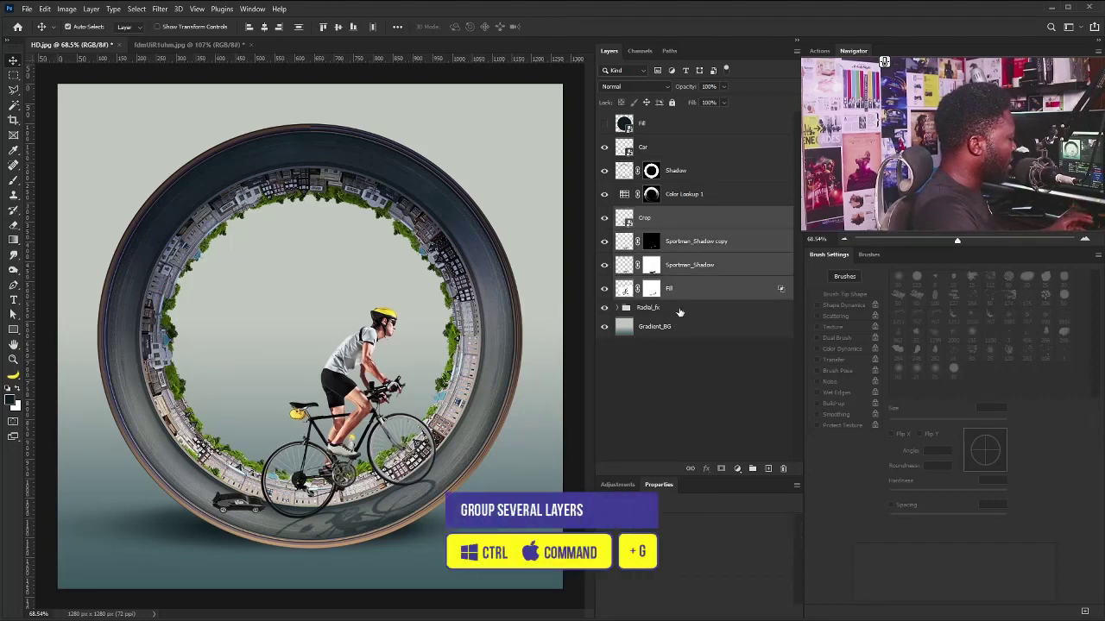
{"action": "key", "text": "ctrl+g"}
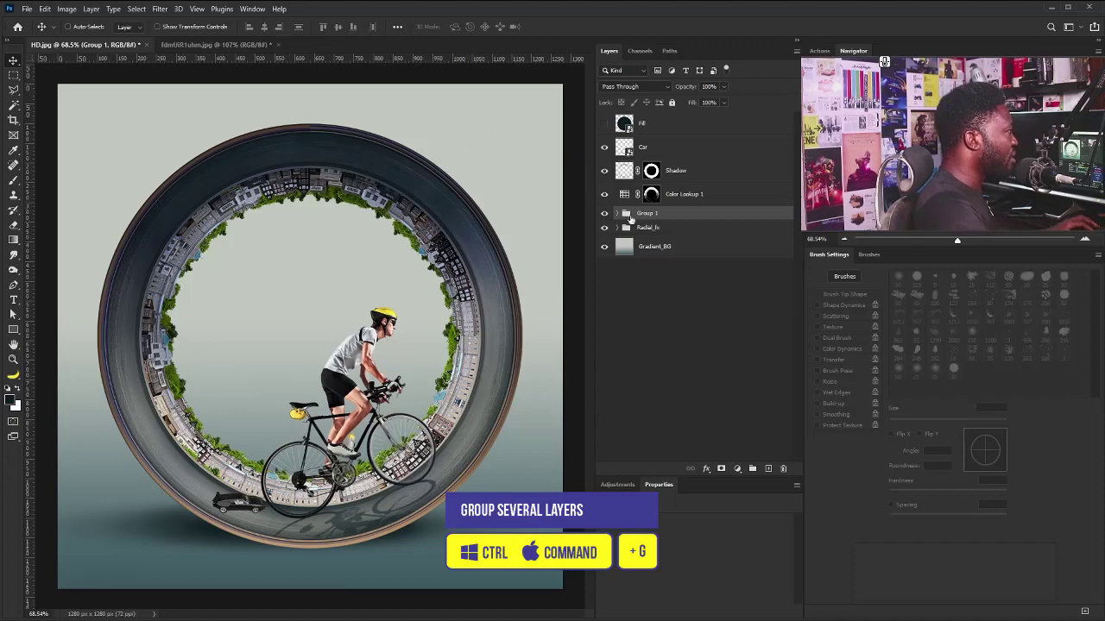
{"action": "double_click", "coordinate": [645, 214]}
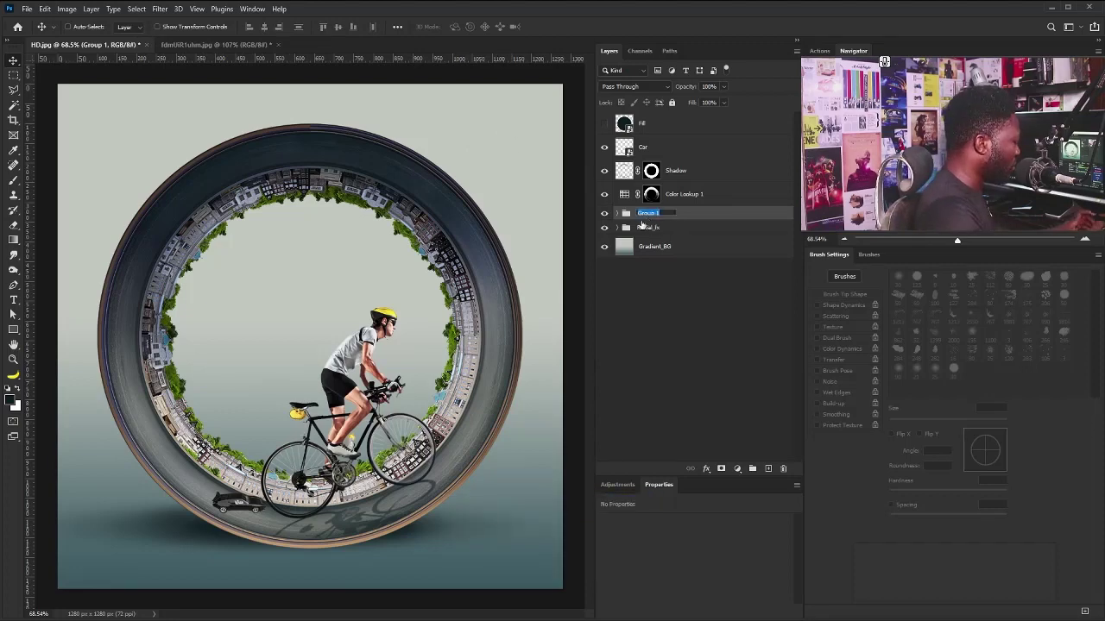
{"action": "type", "text": "Sport"}
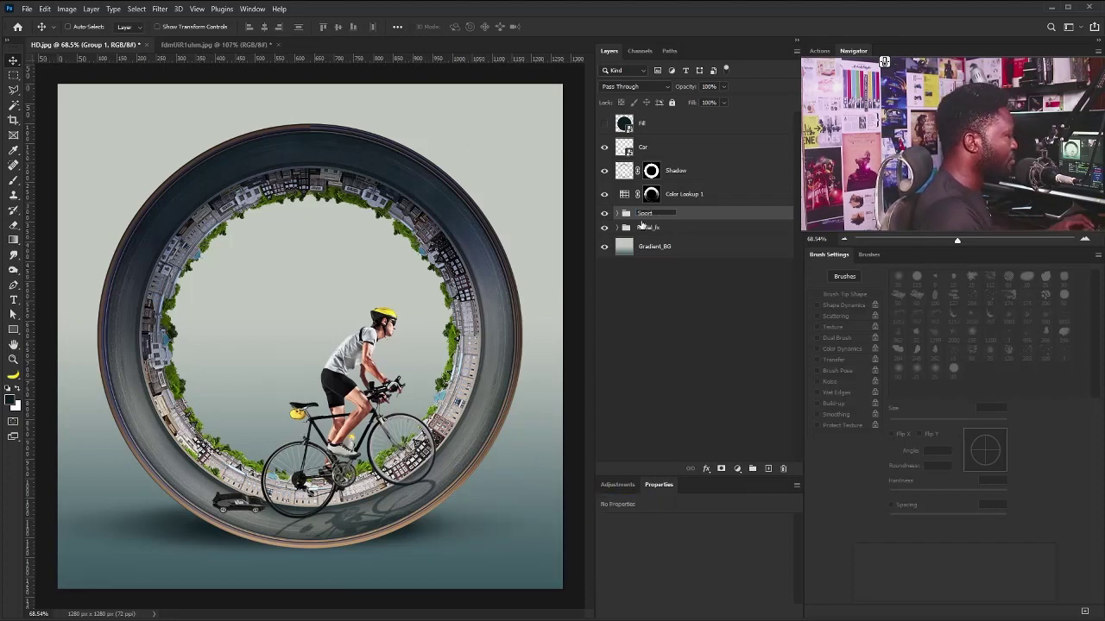
{"action": "type", "text": "Man"}
{"action": "key", "text": "Return"}
- Group the Color Lookup 1 and Shadow layers and name the group "Shadow"
{"action": "left_click", "coordinate": [677, 196]}
{"action": "left_click", "coordinate": [656, 168], "text": "shift"}
{"action": "left_click", "coordinate": [752, 469]}
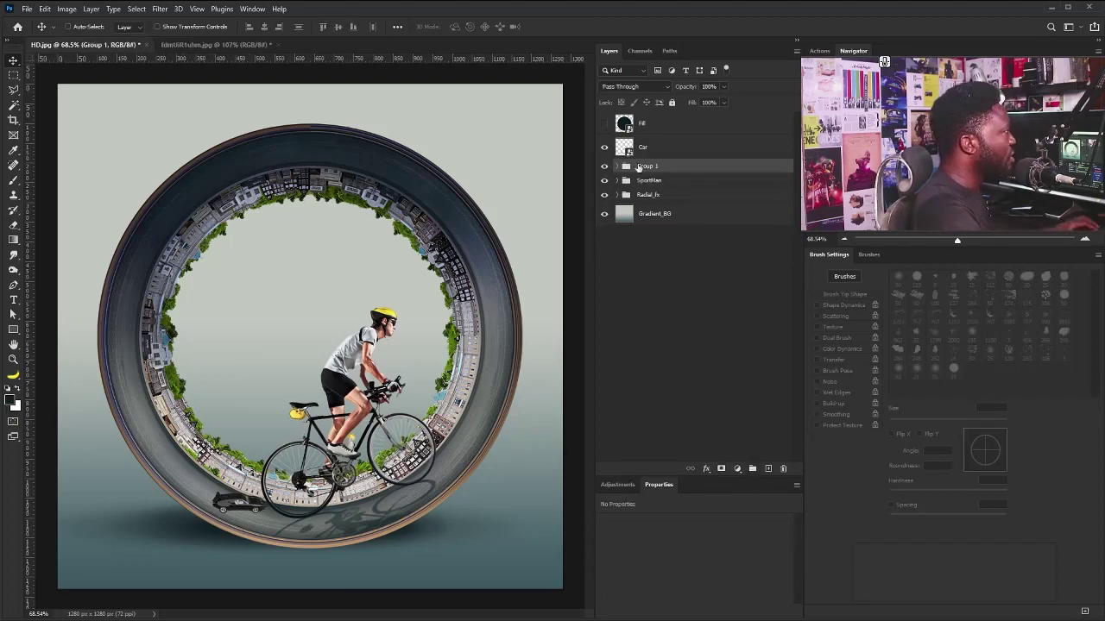
{"action": "double_click", "coordinate": [643, 166]}
{"action": "type", "text": "Shadow"}
{"action": "key", "text": "Return"}
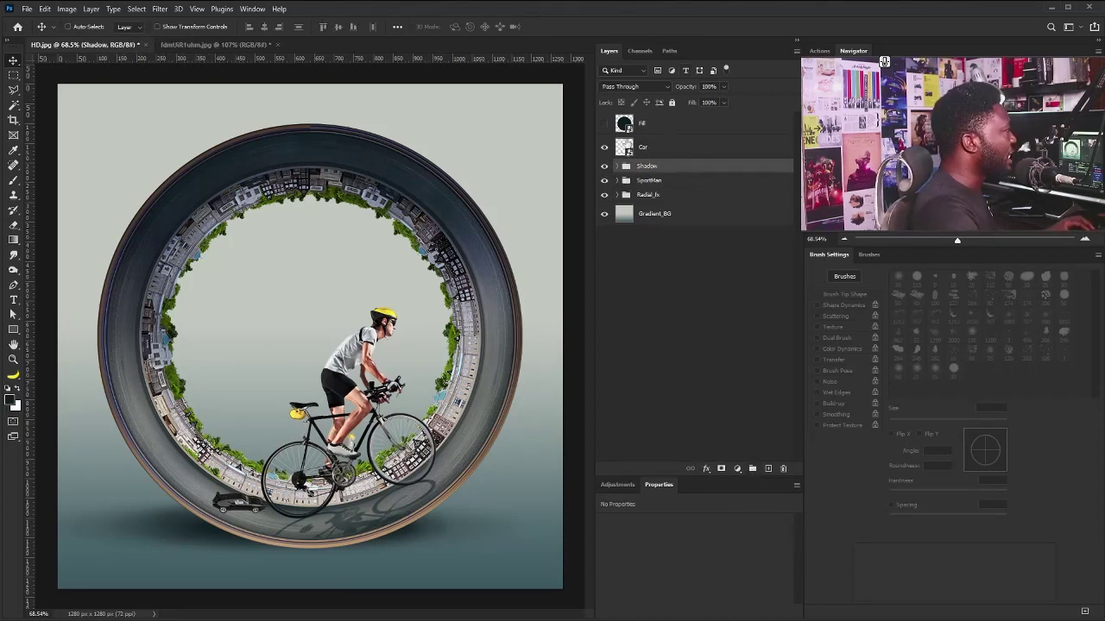
- Scale the car to about 5.3%, rotate it about 30° and position it along the tyre's lower-left road surface
{"action": "left_click", "coordinate": [643, 147]}
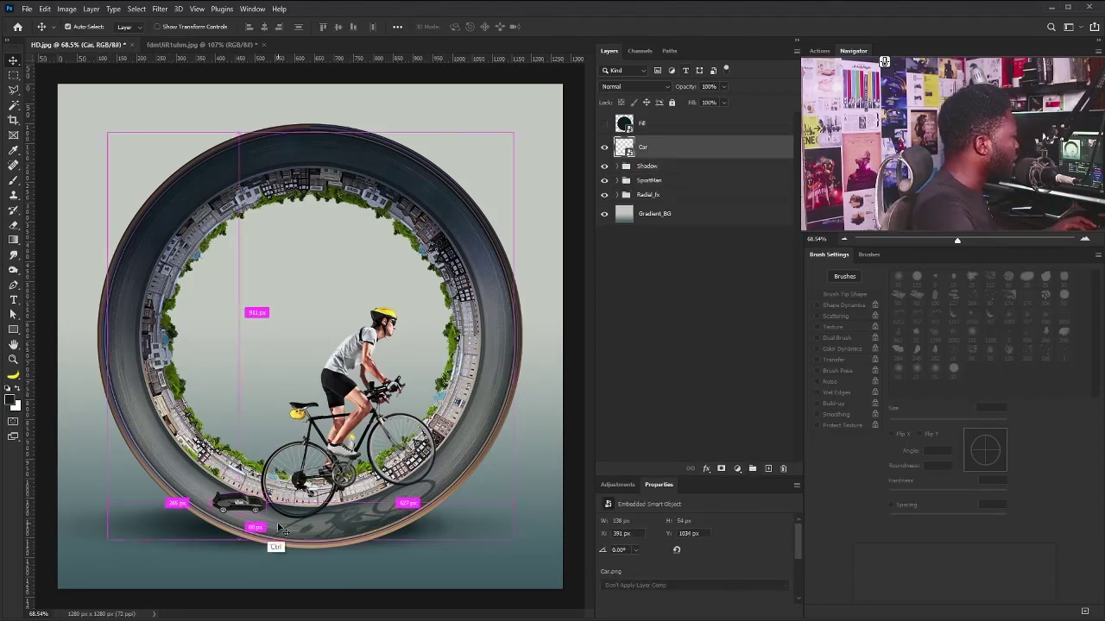
{"action": "key", "text": "ctrl"}
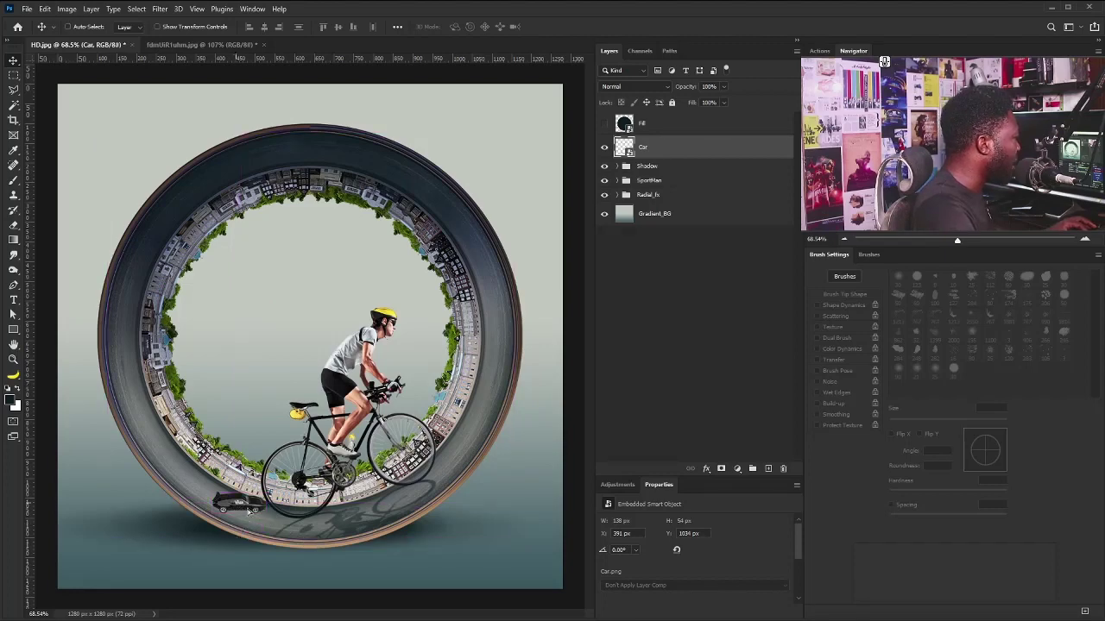
{"action": "left_click_drag", "start_coordinate": [275, 514], "coordinate": [253, 502]}
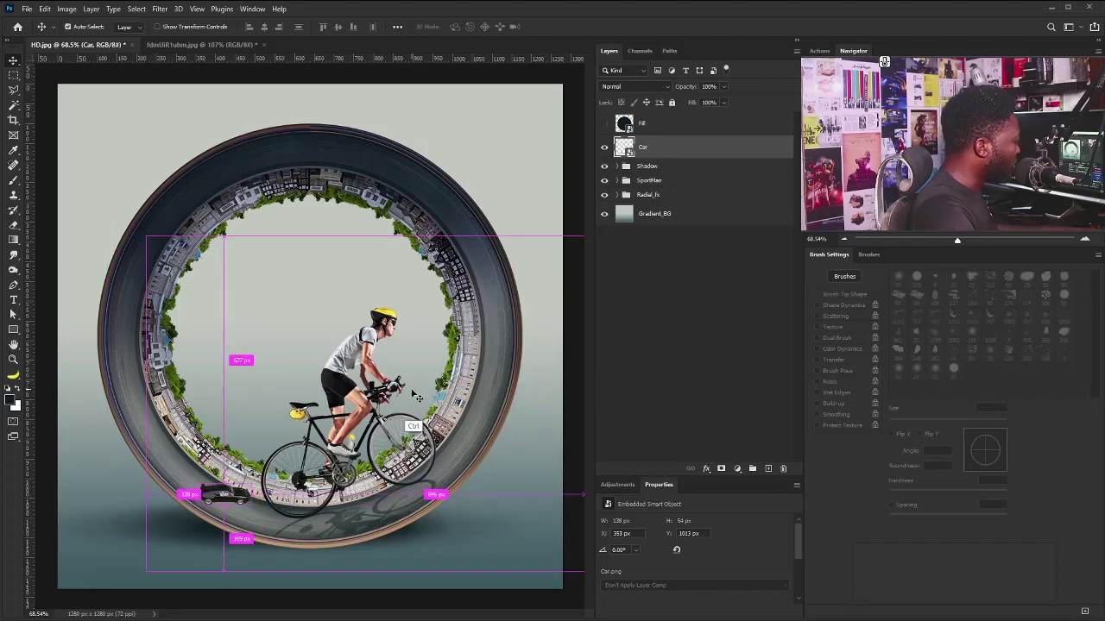
{"action": "key", "text": "ctrl+t"}
{"action": "left_click_drag", "start_coordinate": [243, 446], "coordinate": [265, 464]}
{"action": "left_click_drag", "start_coordinate": [240, 521], "coordinate": [230, 507]}
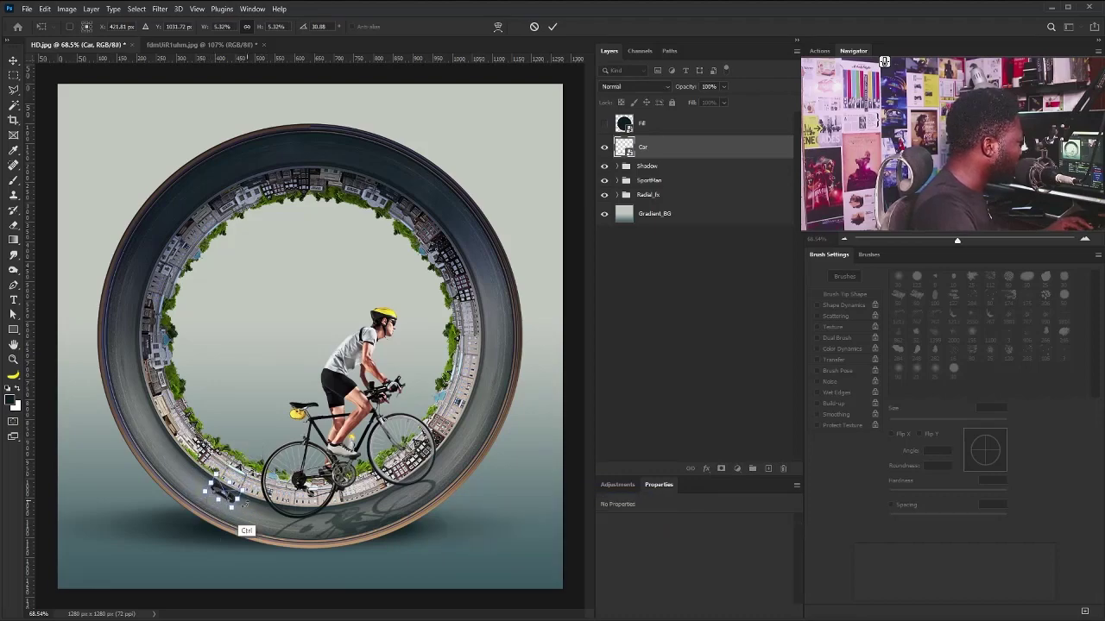
{"action": "scroll", "coordinate": [229, 505], "scroll_direction": "up", "scroll_amount": 6}
{"action": "left_click_drag", "start_coordinate": [343, 423], "coordinate": [361, 446]}
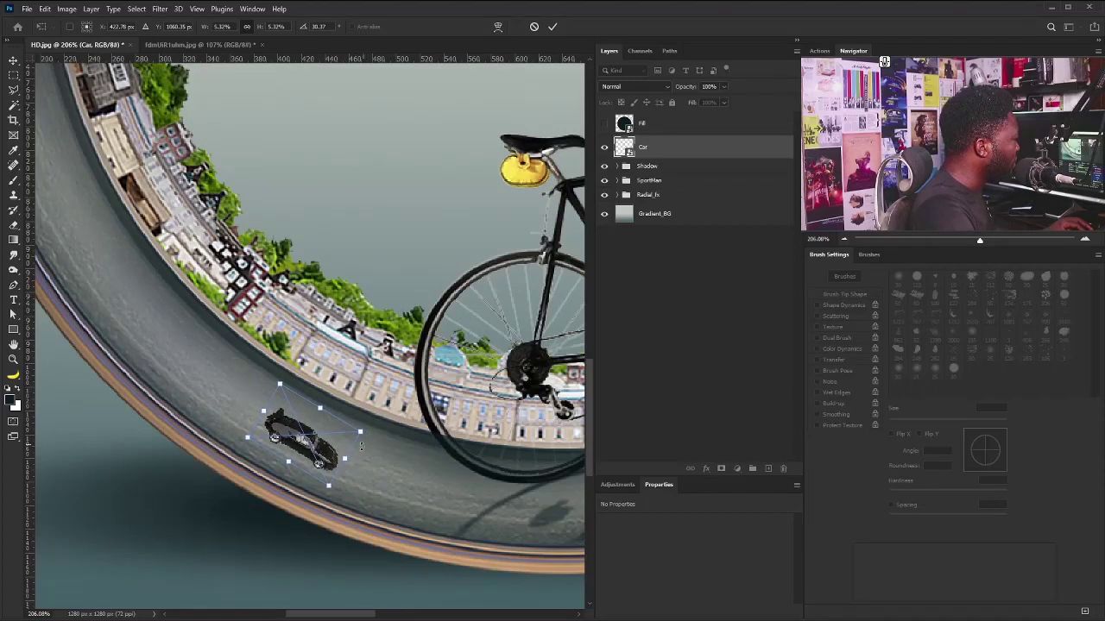
- Taper the car in perspective by pulling its upper corners slightly inward
{"action": "right_click", "coordinate": [336, 450]}
{"action": "left_click", "coordinate": [365, 500]}
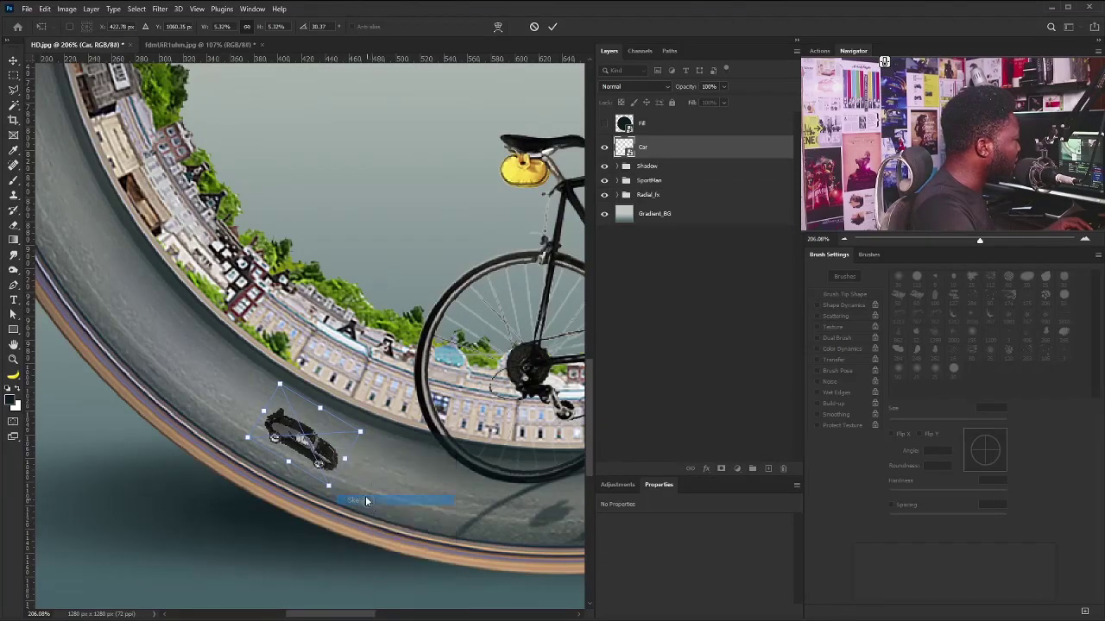
{"action": "key", "text": "alt+shift"}
{"action": "left_click_drag", "start_coordinate": [359, 431], "coordinate": [352, 427]}
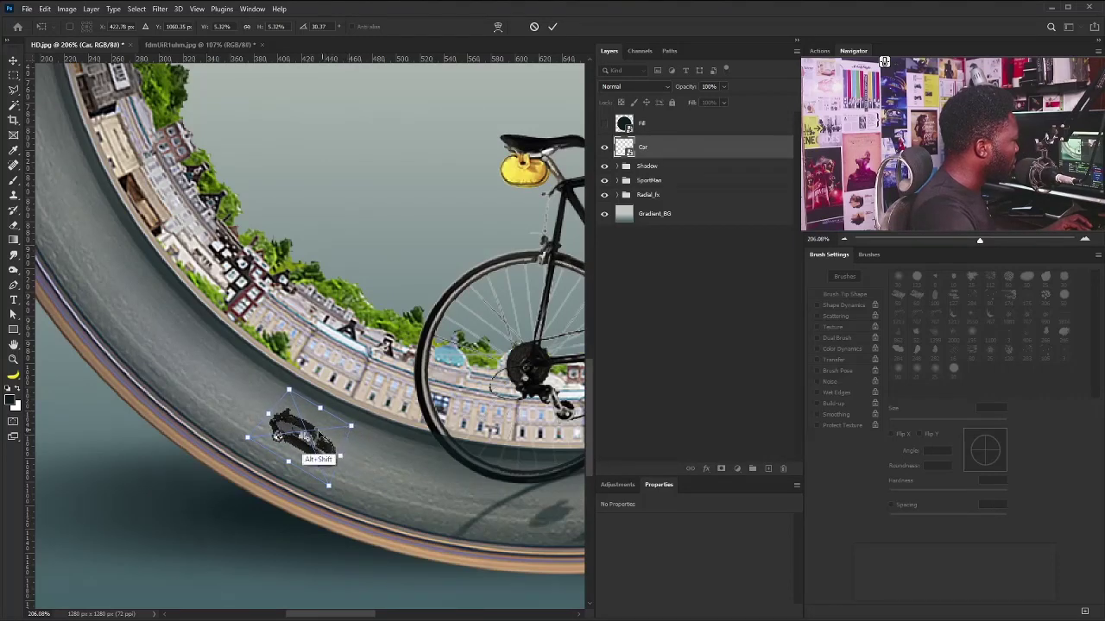
{"action": "left_click_drag", "start_coordinate": [290, 391], "coordinate": [291, 394]}
- Reduce the car's height slightly, fine-tune its shape to fit the road and apply the transform
{"action": "right_click", "coordinate": [314, 416]}
{"action": "left_click", "coordinate": [328, 447]}
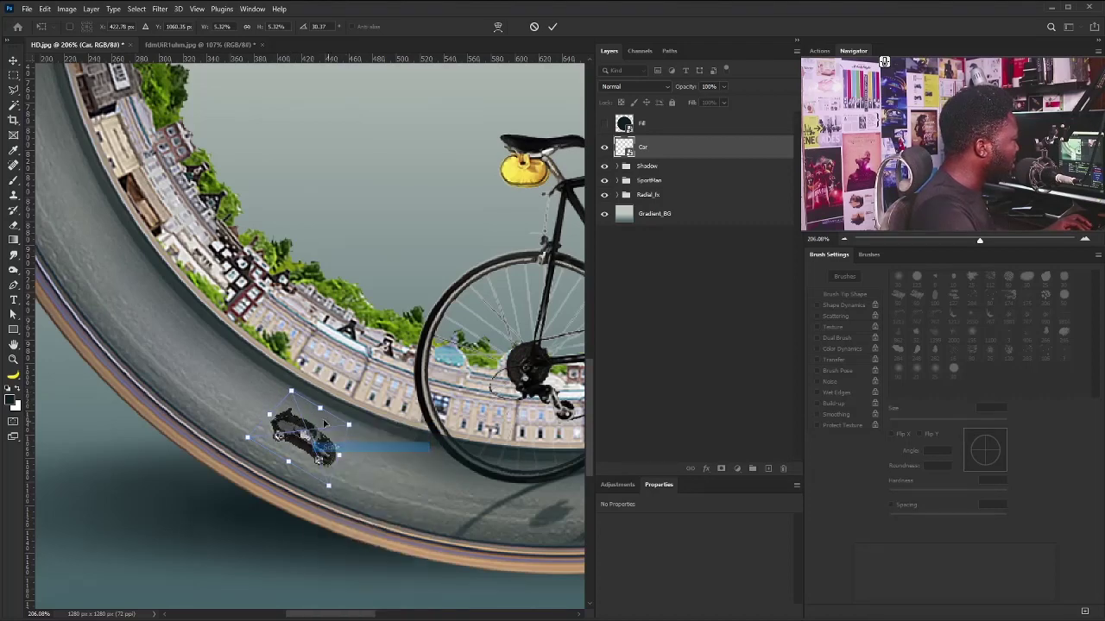
{"action": "left_click_drag", "start_coordinate": [320, 408], "coordinate": [315, 417]}
{"action": "left_click_drag", "start_coordinate": [336, 460], "coordinate": [330, 456]}
{"action": "key", "text": "Return"}
- Add a Hue/Saturation adjustment layer above the Car layer and clip it to the car
{"action": "scroll", "coordinate": [294, 362], "scroll_direction": "up", "scroll_amount": 1}
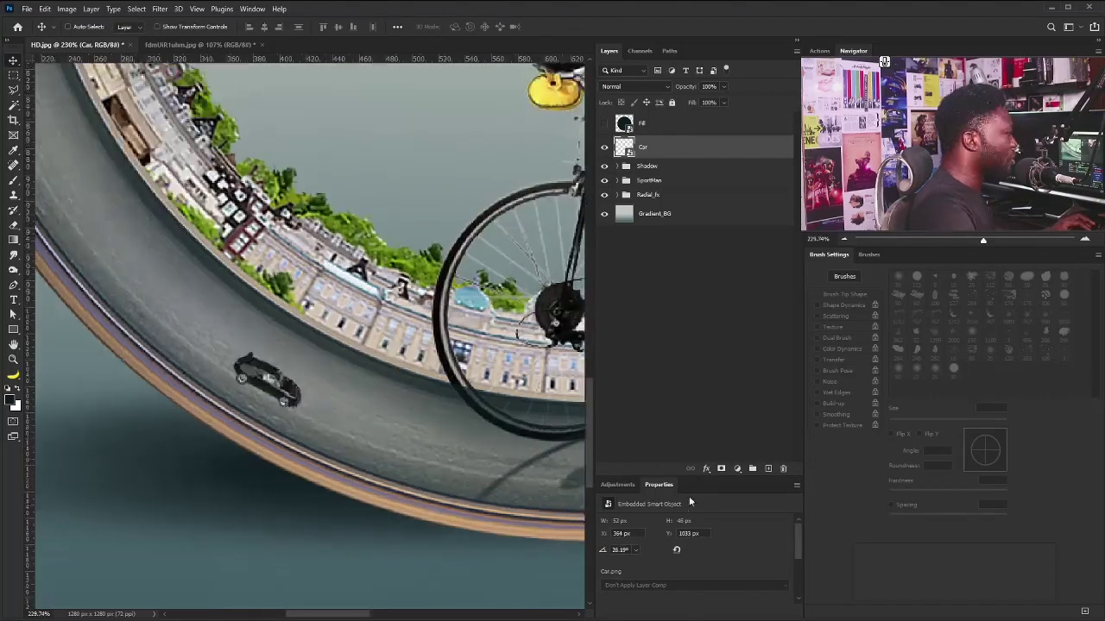
{"action": "left_click", "coordinate": [616, 484]}
{"action": "left_click", "coordinate": [618, 526]}
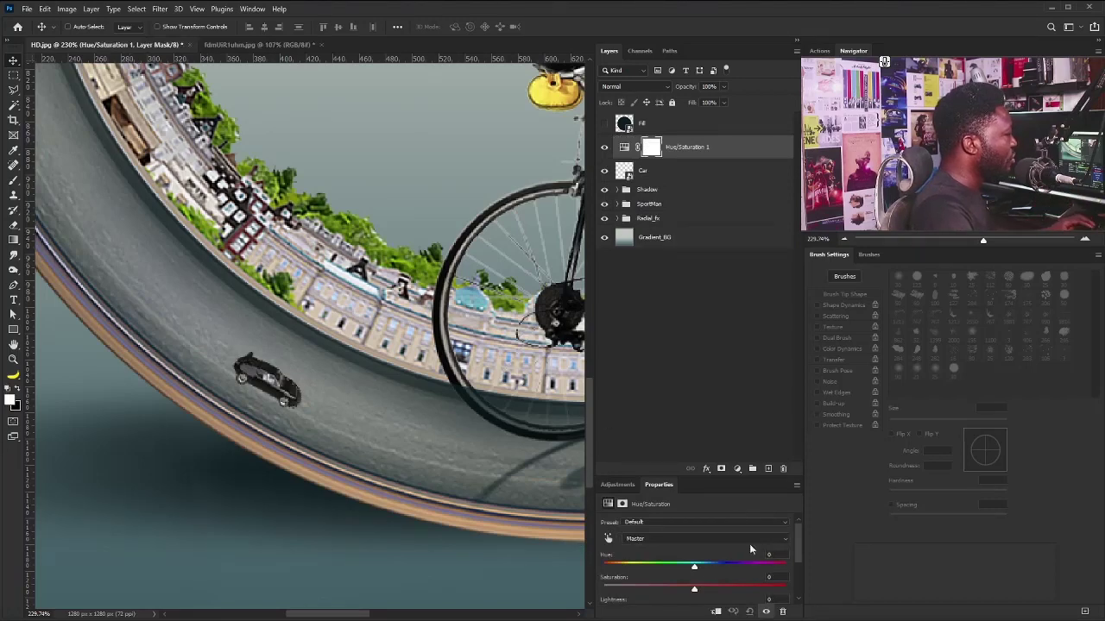
{"action": "left_click", "coordinate": [716, 612]}
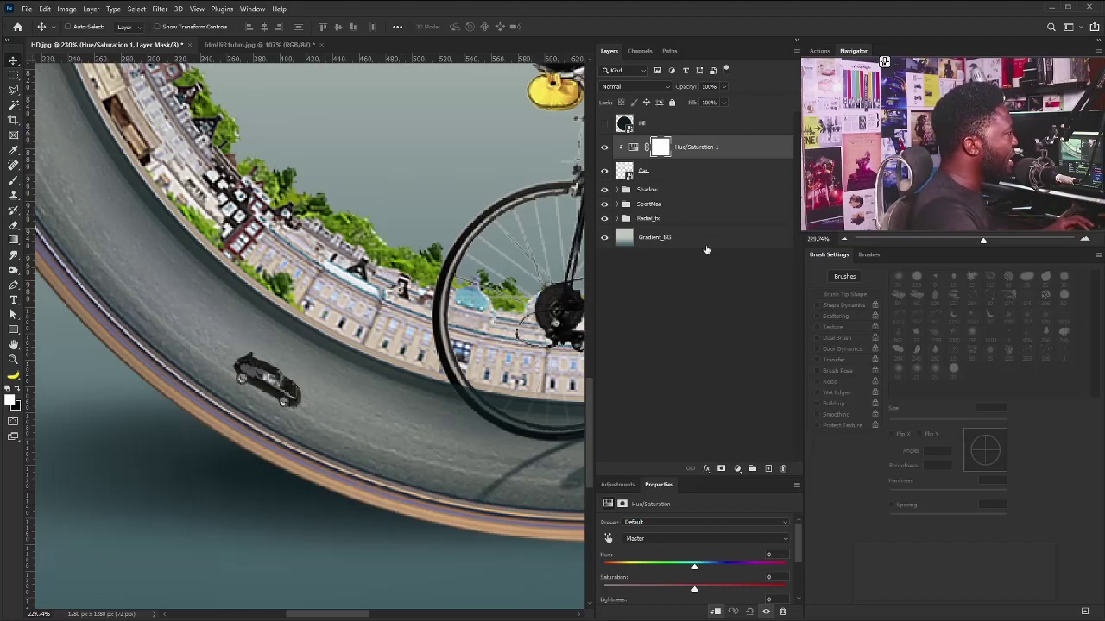
- Colorize the car red in the Hue/Saturation adjustment with a hue of 2 and a saturation of 46
{"action": "left_click_drag", "start_coordinate": [798, 540], "coordinate": [795, 574]}
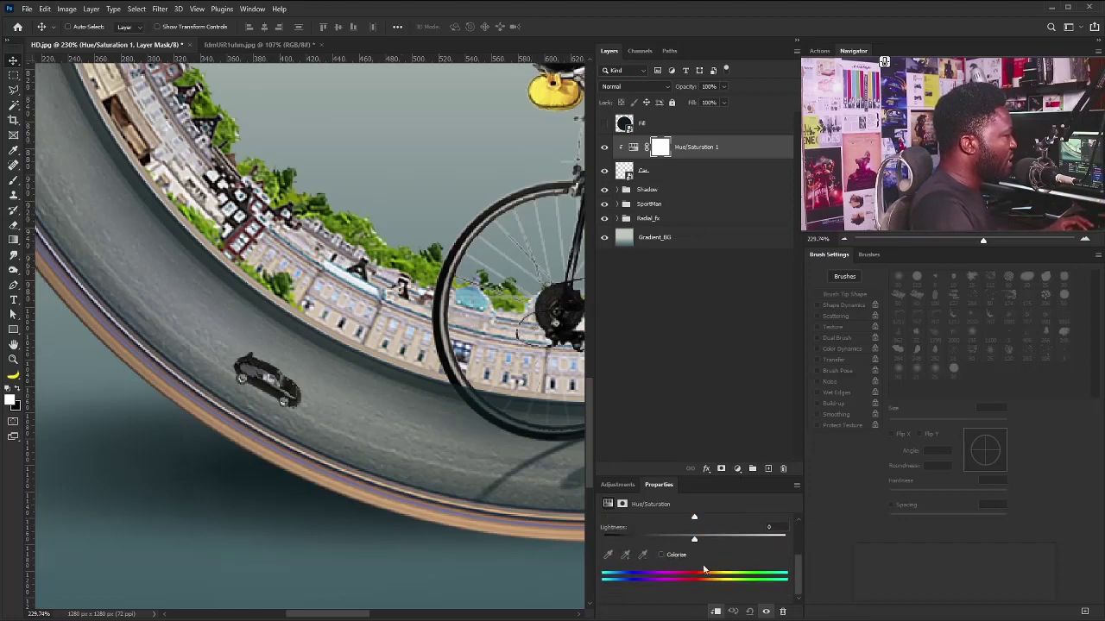
{"action": "left_click", "coordinate": [667, 555]}
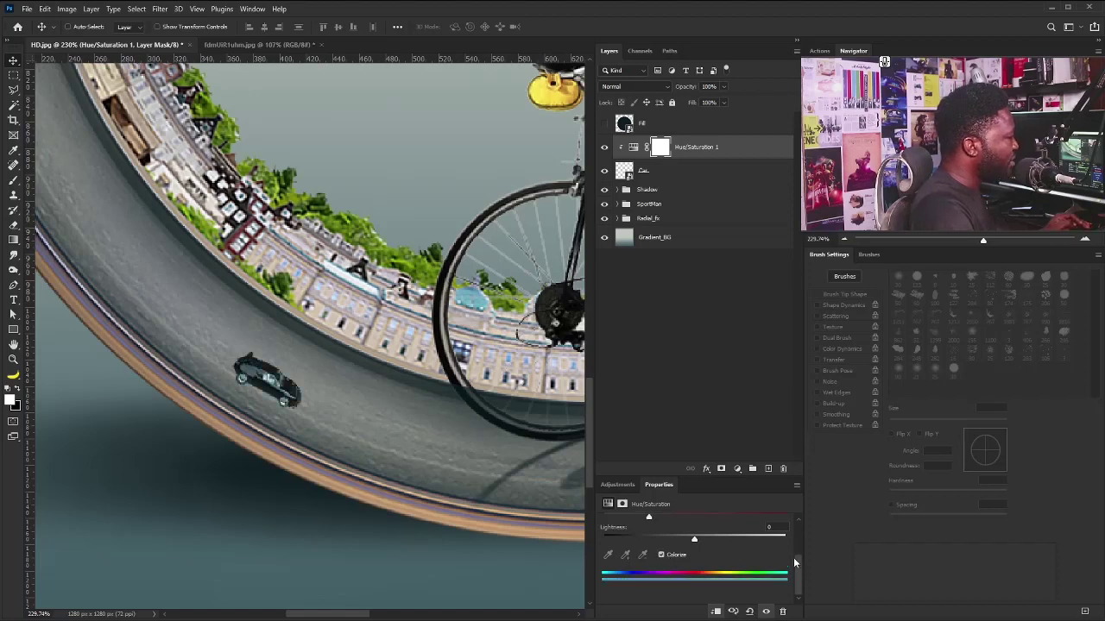
{"action": "scroll", "coordinate": [794, 561], "scroll_direction": "up", "scroll_amount": 1}
{"action": "mouse_move", "coordinate": [799, 564]}
{"action": "left_mouse_down"}
{"action": "mouse_move", "coordinate": [791, 522]}
{"action": "mouse_move", "coordinate": [795, 549]}
{"action": "left_mouse_up"}
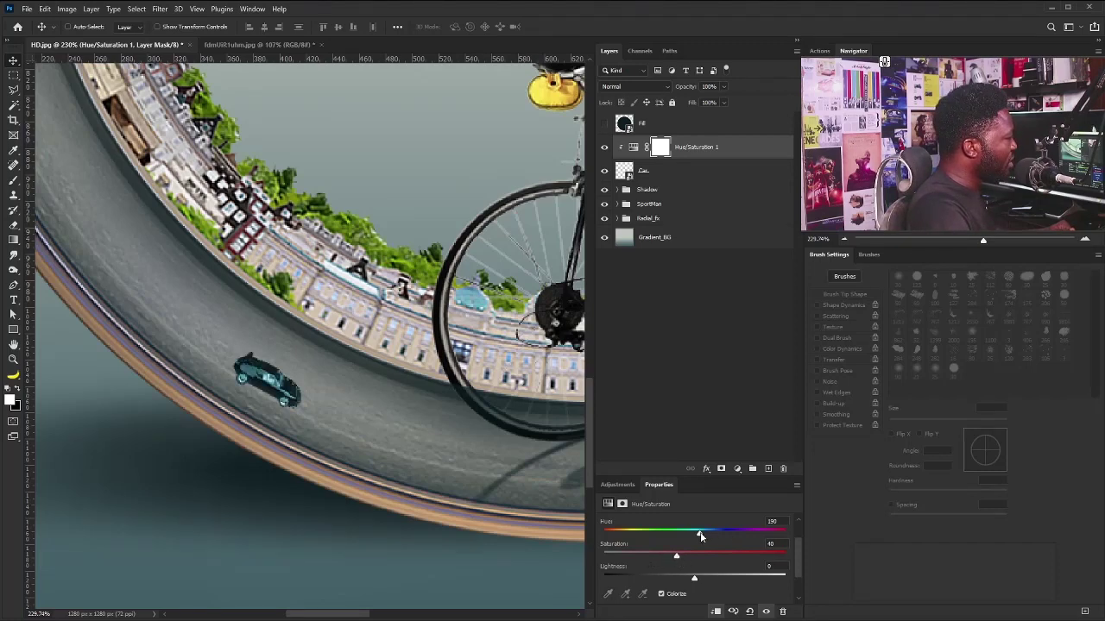
{"action": "left_click_drag", "start_coordinate": [636, 532], "coordinate": [601, 532]}
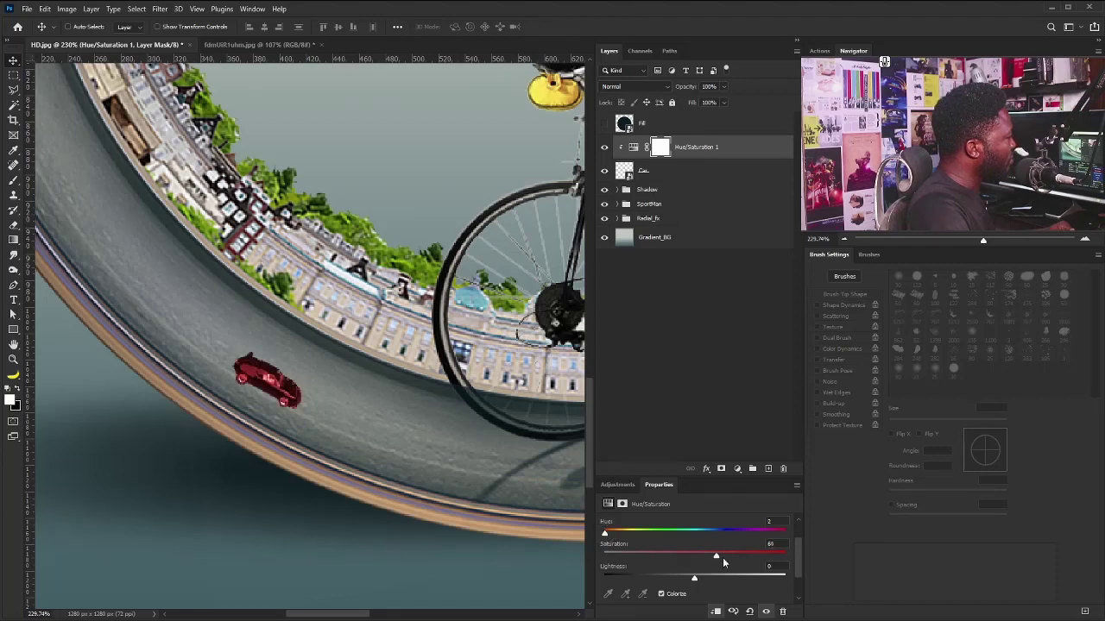
{"action": "left_click", "coordinate": [680, 557]}
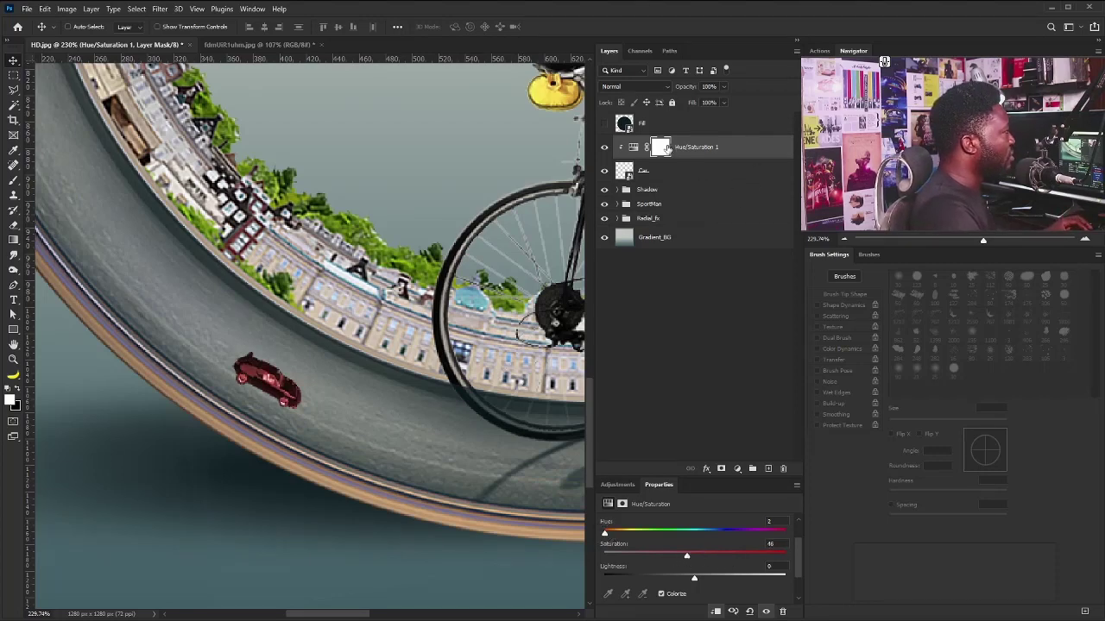
- Set up a very small hard round brush with Transfer turned off for painting on the Hue/Saturation mask
{"action": "scroll", "coordinate": [263, 390], "scroll_direction": "up", "scroll_amount": 6}
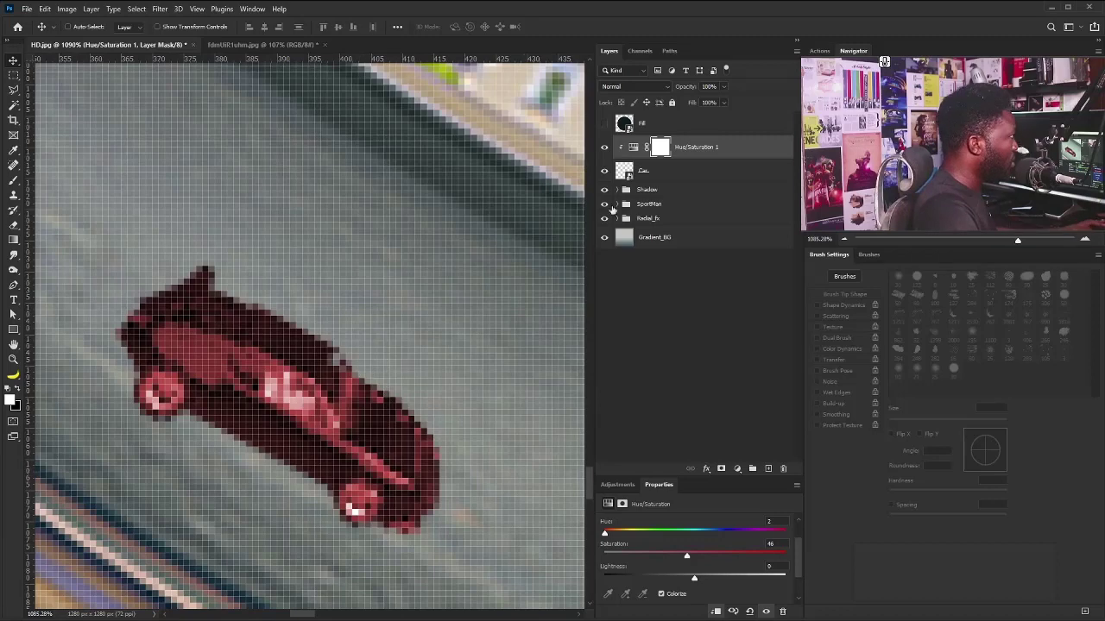
{"action": "key", "text": "b"}
{"action": "key", "text": "bracketleft"}
{"action": "key", "text": "bracketleft"}
{"action": "key", "text": "bracketleft"}
{"action": "key", "text": "bracketleft"}
{"action": "key", "text": "bracketleft"}
{"action": "key", "text": "bracketleft"}
{"action": "key", "text": "bracketleft"}
{"action": "key", "text": "bracketleft"}
{"action": "key", "text": "bracketleft"}
{"action": "key", "text": "bracketleft"}
{"action": "key", "text": "bracketleft"}
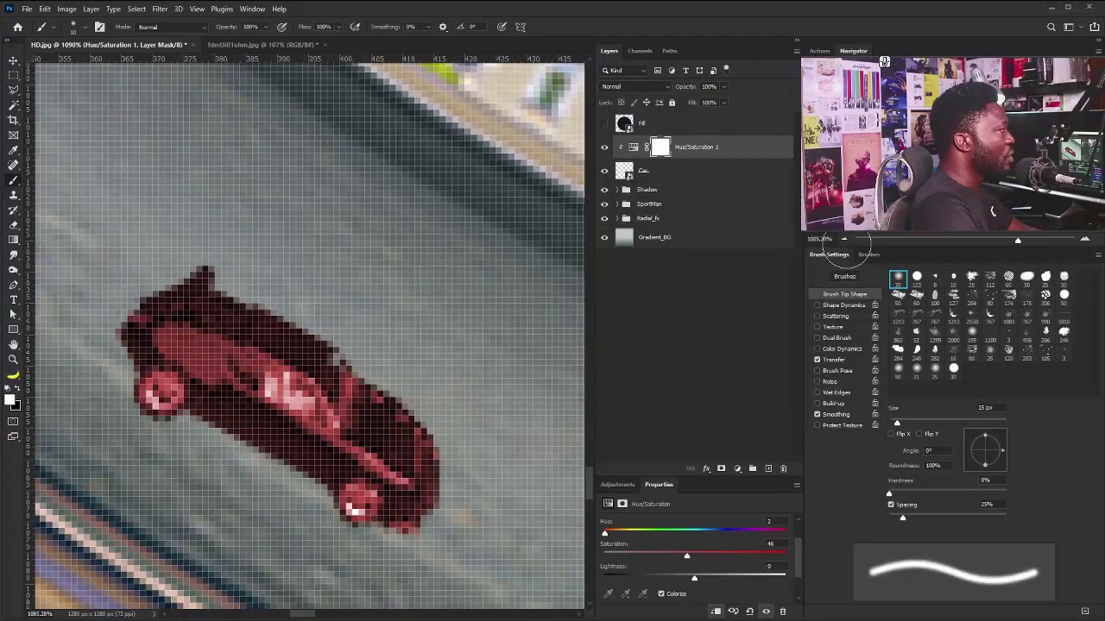
{"action": "left_click", "coordinate": [915, 278]}
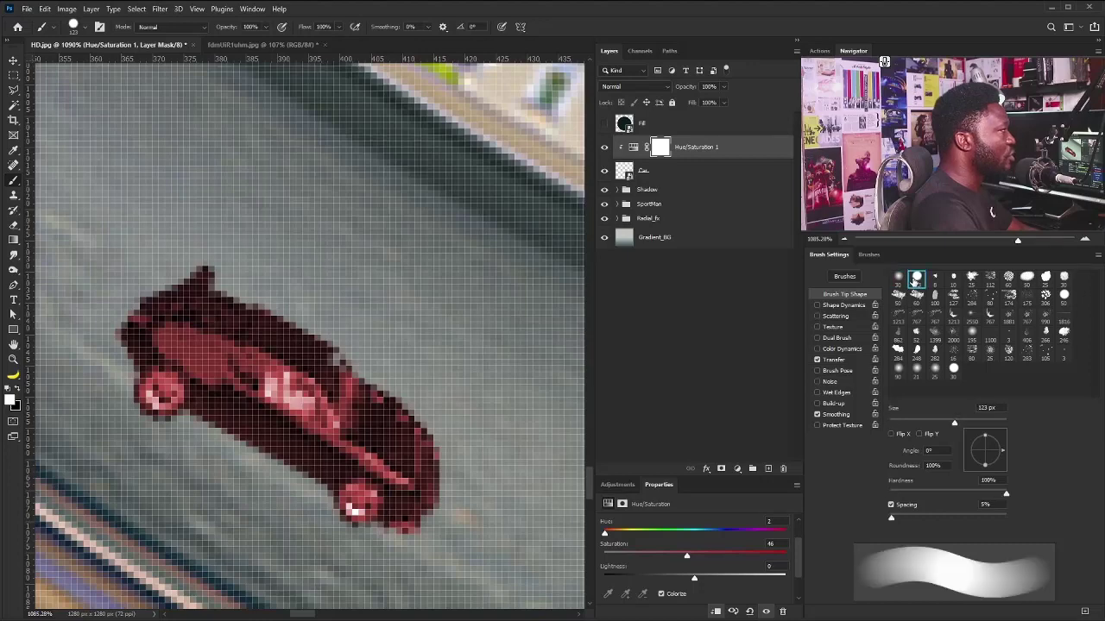
{"action": "left_click", "coordinate": [817, 359]}
{"action": "key", "text": "bracketleft"}
{"action": "key", "text": "bracketleft"}
{"action": "key", "text": "bracketleft"}
{"action": "key", "text": "bracketleft"}
{"action": "key", "text": "bracketleft"}
{"action": "key", "text": "bracketleft"}
{"action": "key", "text": "bracketleft"}
{"action": "key", "text": "bracketleft"}
{"action": "key", "text": "bracketleft"}
{"action": "key", "text": "bracketleft"}
{"action": "key", "text": "bracketleft"}
{"action": "key", "text": "bracketleft"}
{"action": "key", "text": "bracketleft"}
{"action": "key", "text": "bracketleft"}
{"action": "key", "text": "bracketleft"}
{"action": "key", "text": "bracketleft"}
{"action": "key", "text": "bracketleft"}
{"action": "key", "text": "bracketleft"}
{"action": "key", "text": "bracketleft"}
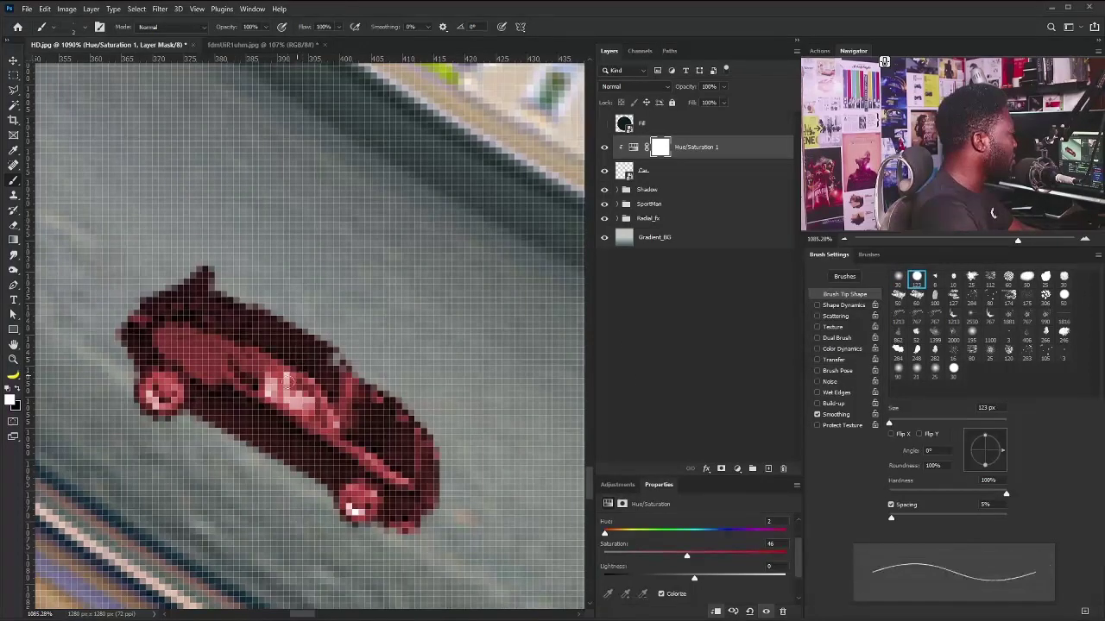
- Paint black on the Hue/Saturation mask over the car's windows with a 1 to 2 px brush to remove their red tint
{"action": "key", "text": "bracketleft"}
{"action": "key", "text": "bracketleft"}
{"action": "key", "text": "bracketleft"}
{"action": "key", "text": "bracketleft"}
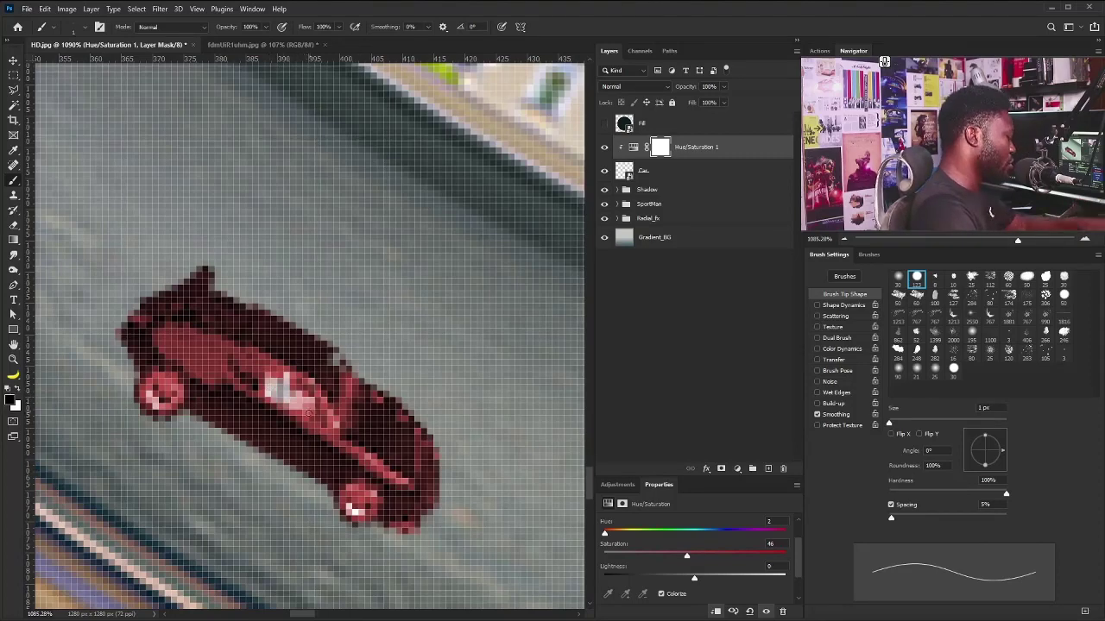
{"action": "key", "text": "bracketright"}
{"action": "key", "text": "bracketright"}
{"action": "key", "text": "bracketright"}
{"action": "key", "text": "bracketright"}
{"action": "key", "text": "bracketleft"}
{"action": "key", "text": "bracketleft"}
{"action": "key", "text": "bracketleft"}
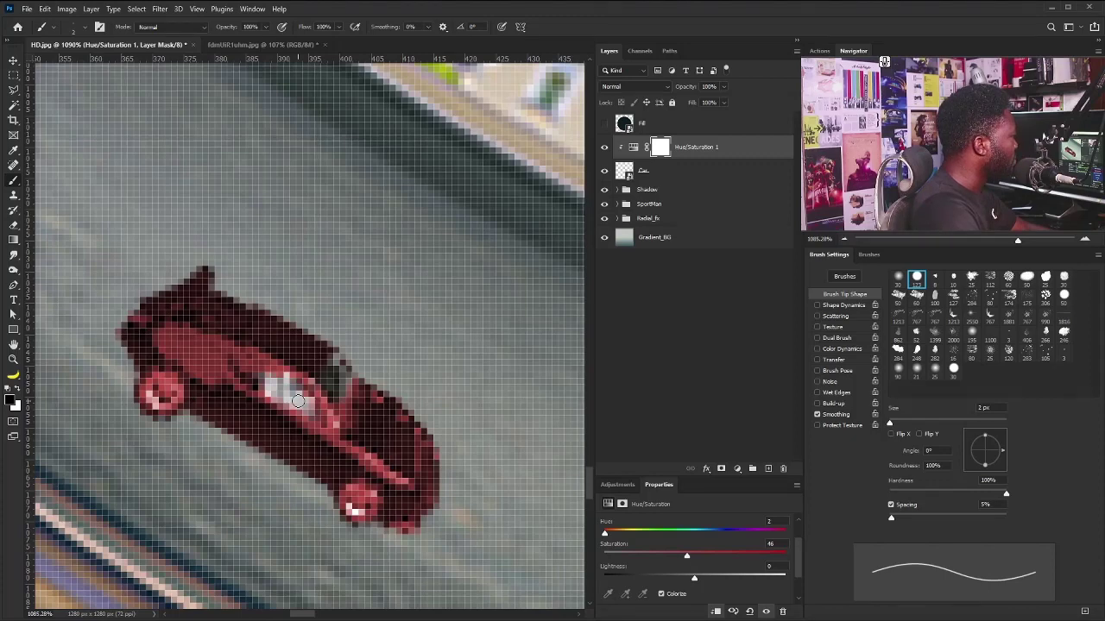
{"action": "key", "text": "bracketleft"}
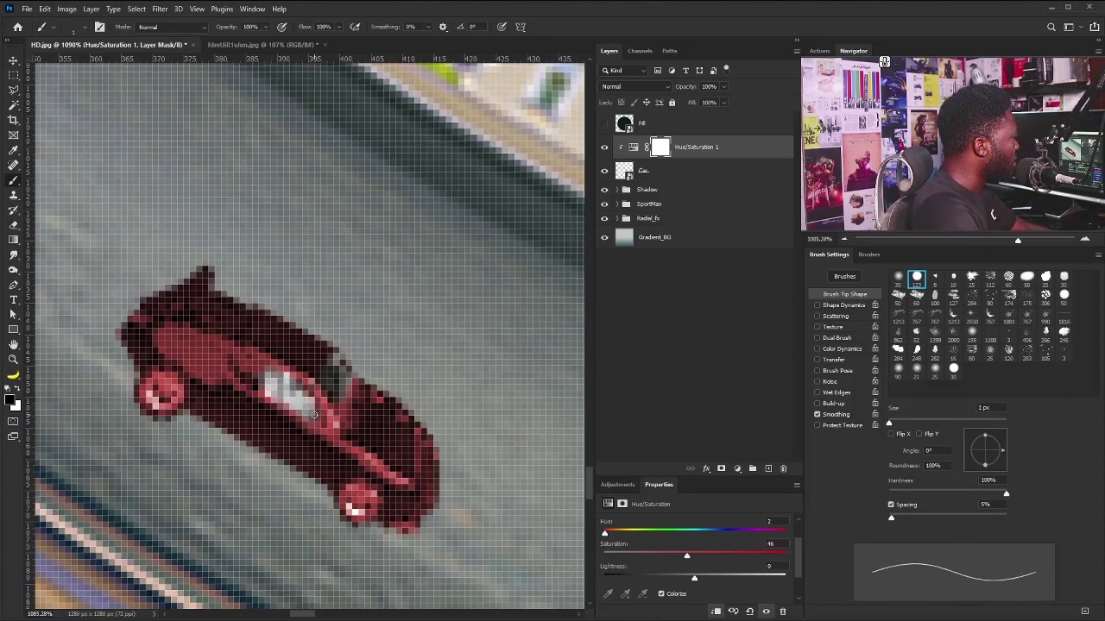
- Mask the red tint off both car wheels with a 4 to 5 px brush
{"action": "key", "text": "bracketright"}
{"action": "key", "text": "bracketright"}
{"action": "key", "text": "bracketright"}
{"action": "key", "text": "bracketright"}
{"action": "left_click", "coordinate": [162, 395]}
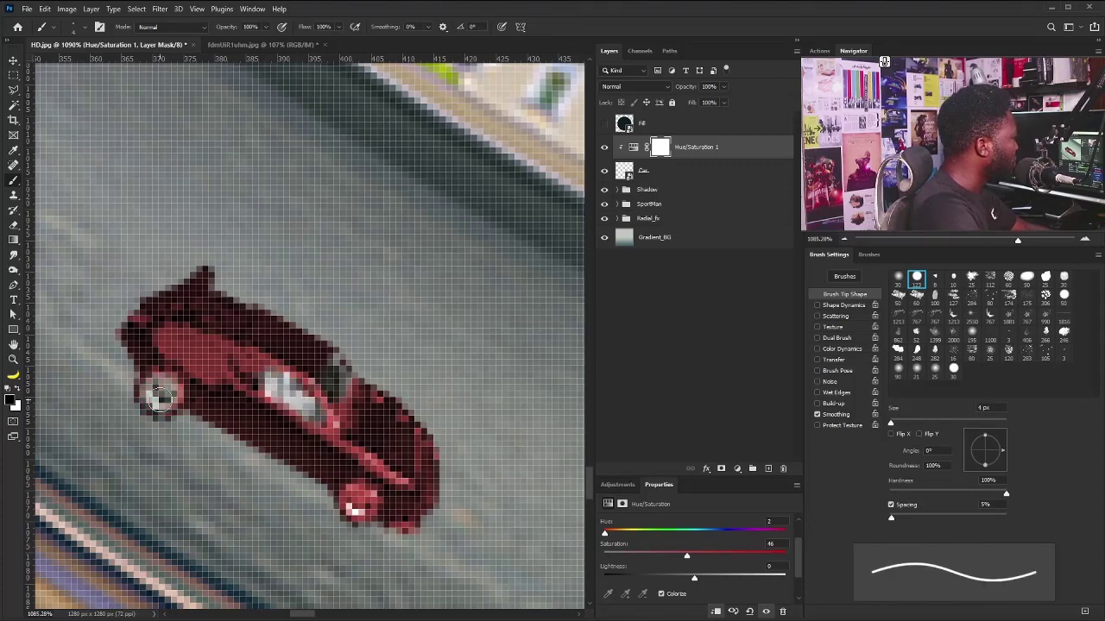
{"action": "left_click", "coordinate": [360, 500]}
{"action": "scroll", "coordinate": [380, 484], "scroll_direction": "down", "scroll_amount": 4}
{"action": "scroll", "coordinate": [395, 474], "scroll_direction": "up", "scroll_amount": 3}
{"action": "scroll", "coordinate": [395, 474], "scroll_direction": "down", "scroll_amount": 3}
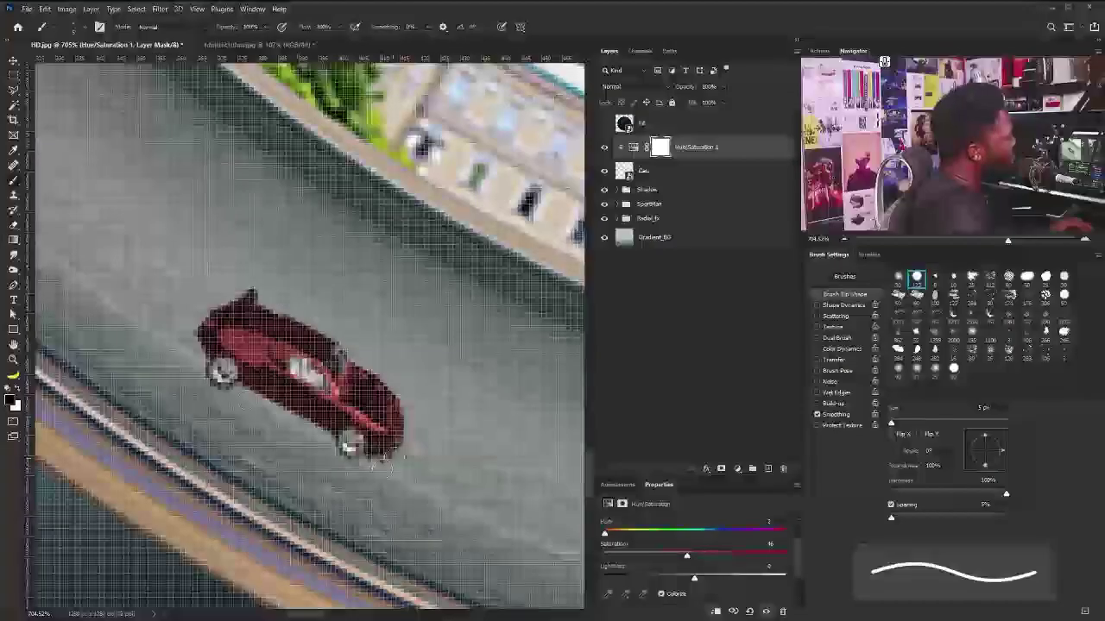
{"action": "scroll", "coordinate": [345, 415], "scroll_direction": "down", "scroll_amount": 5}
{"action": "scroll", "coordinate": [335, 430], "scroll_direction": "up", "scroll_amount": 3}
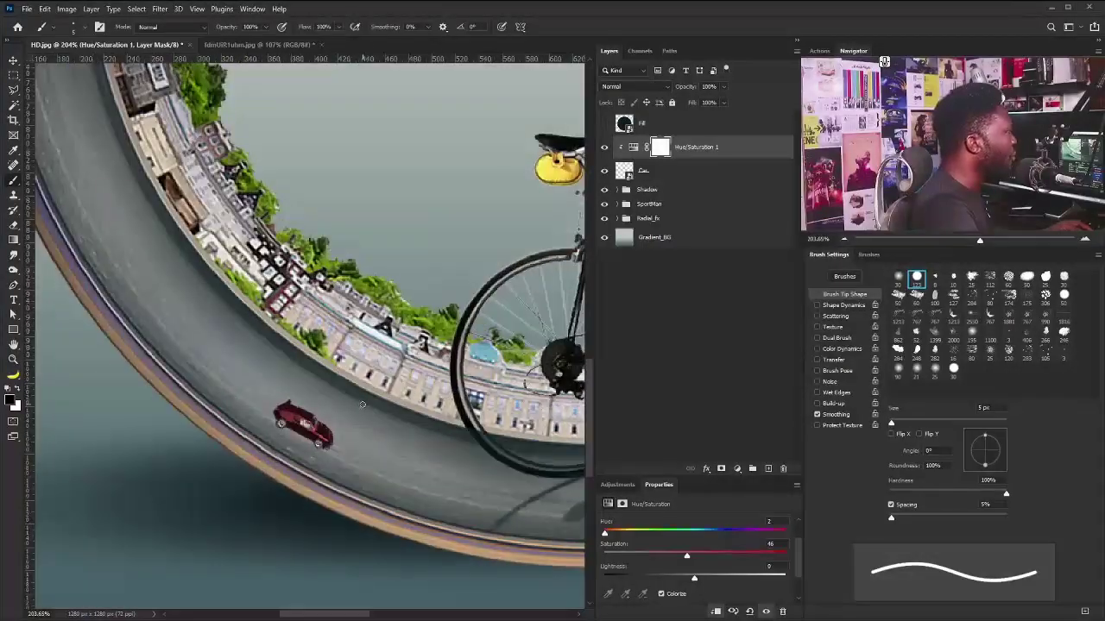
- Load the car's outline as a selection and create a layer named Car_Shadow above the Shadow group
{"action": "key", "text": "ctrl"}
{"action": "left_click", "coordinate": [628, 174], "text": "ctrl"}
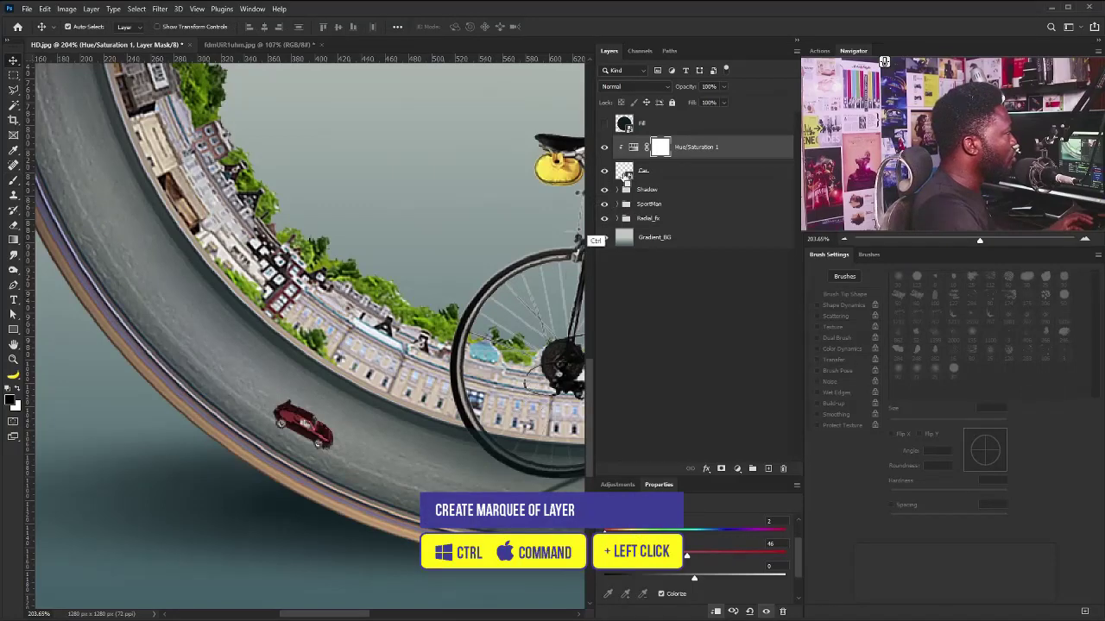
{"action": "left_click", "coordinate": [665, 178]}
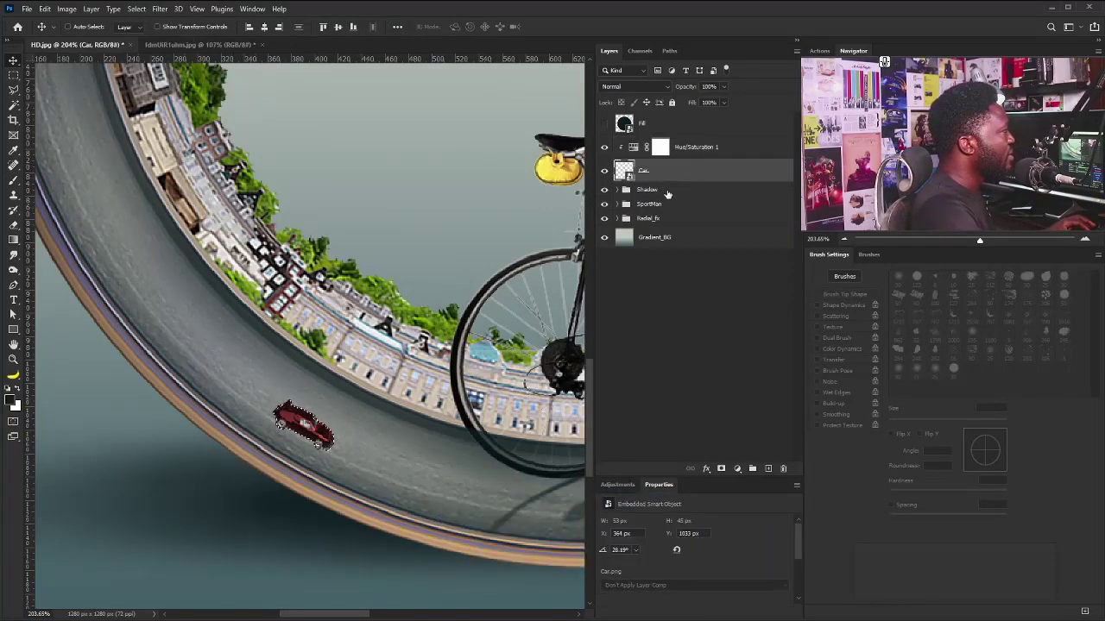
{"action": "left_click", "coordinate": [666, 192]}
{"action": "key", "text": "ctrl+shift+n"}
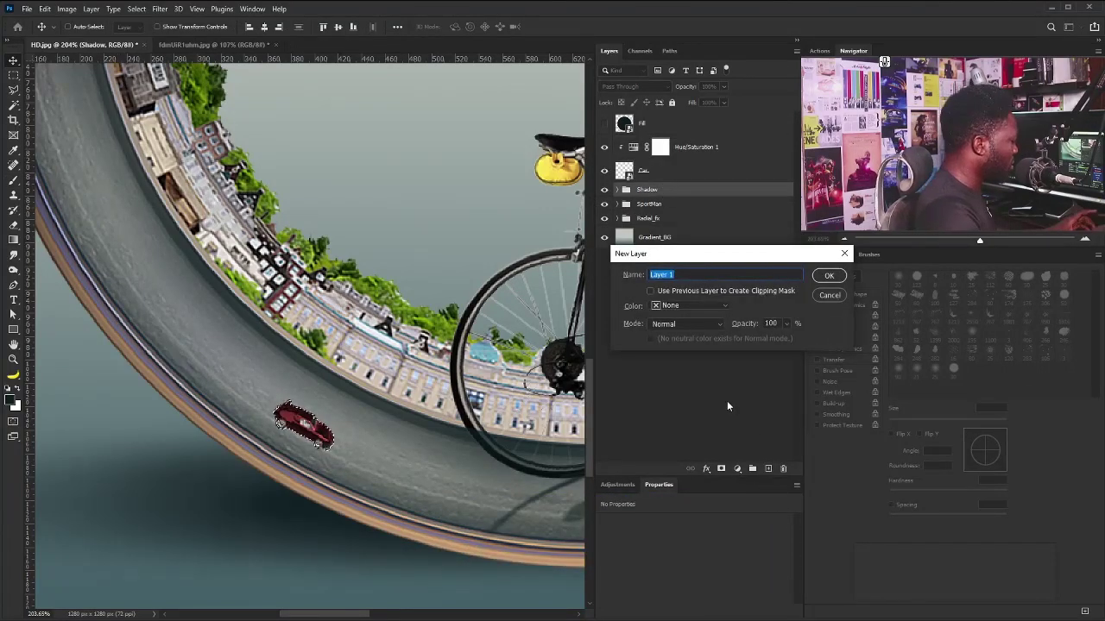
{"action": "type", "text": "Car_S"}
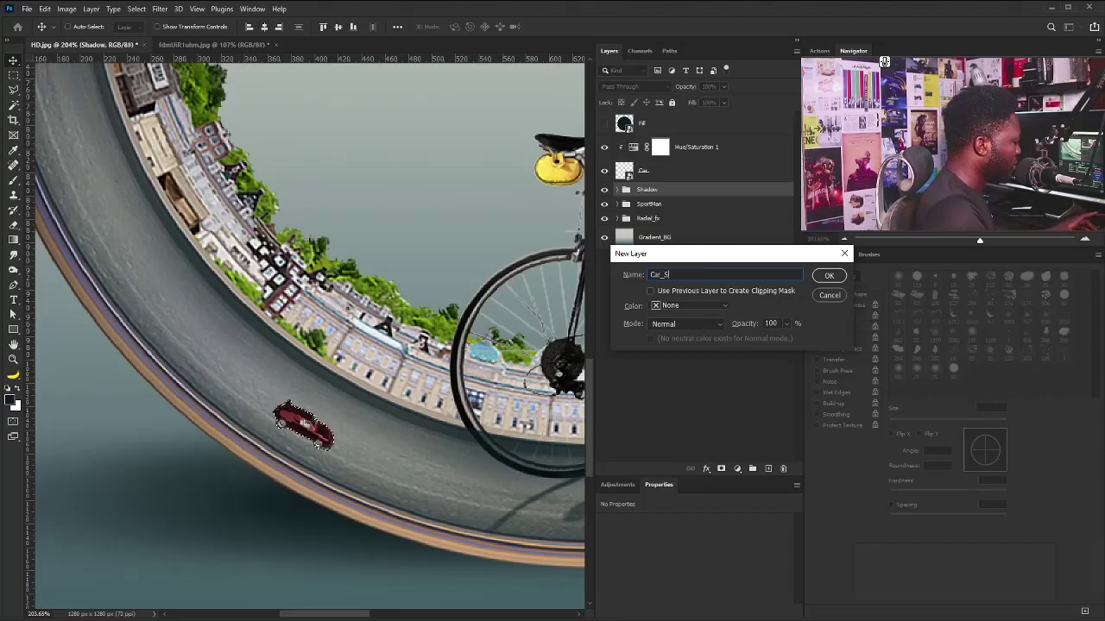
{"action": "type", "text": "hadow"}
{"action": "key", "text": "Return"}
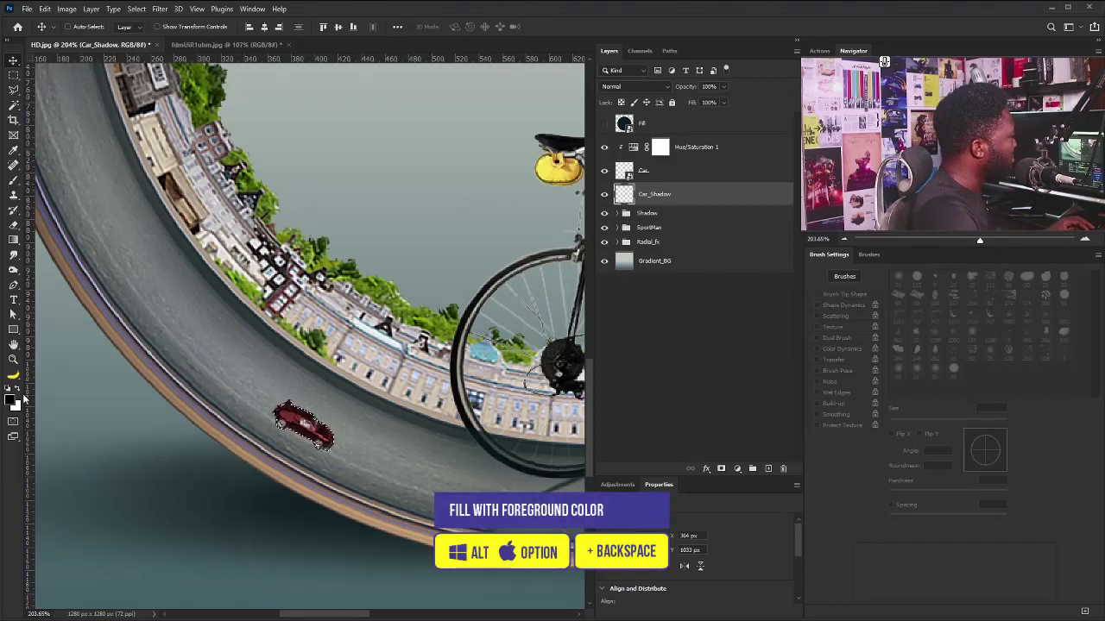
- Fill the car selection with black on Car_Shadow, deselect, and apply a Gaussian Blur with a 2.3 px radius
{"action": "key", "text": "ctrl+d"}
{"action": "left_click_drag", "start_coordinate": [259, 416], "coordinate": [275, 418]}
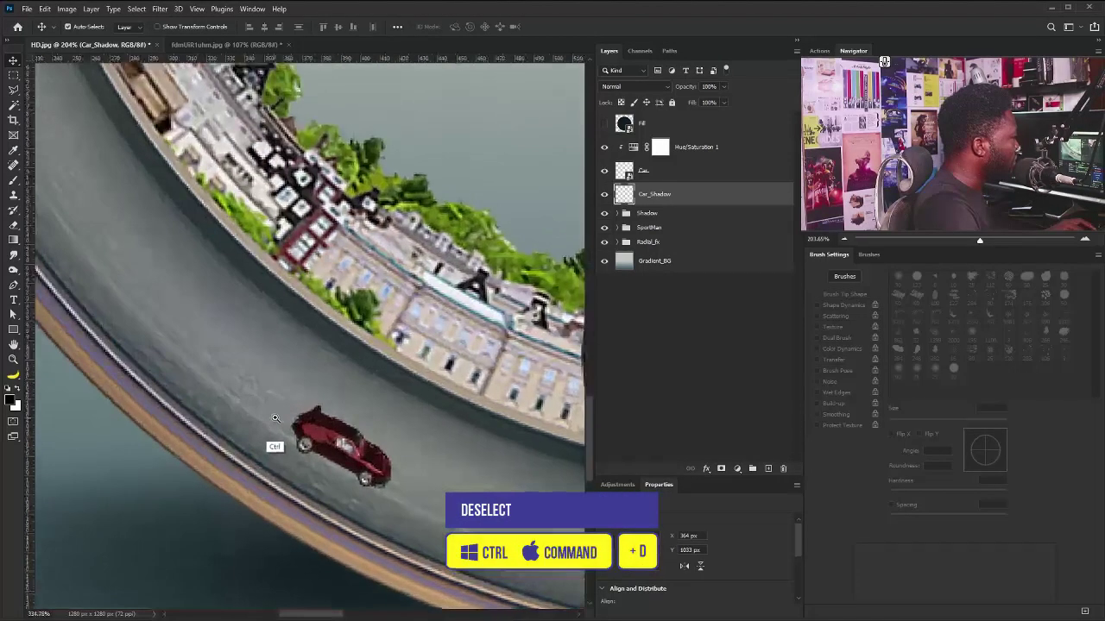
{"action": "left_click", "coordinate": [160, 10]}
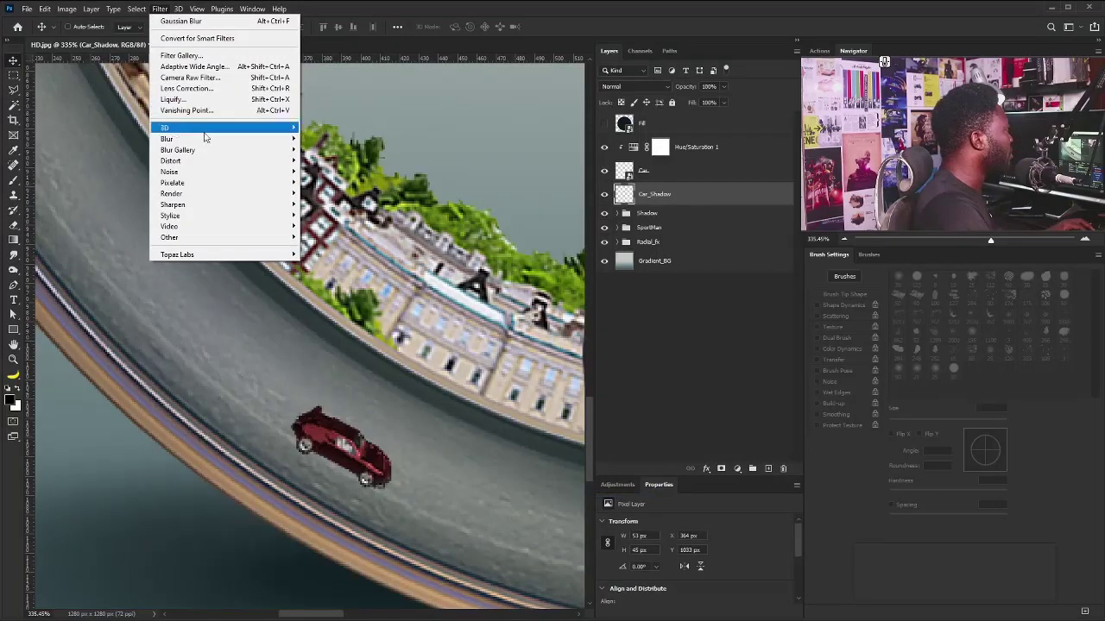
{"action": "mouse_move", "coordinate": [205, 139]}
{"action": "left_click", "coordinate": [117, 182]}
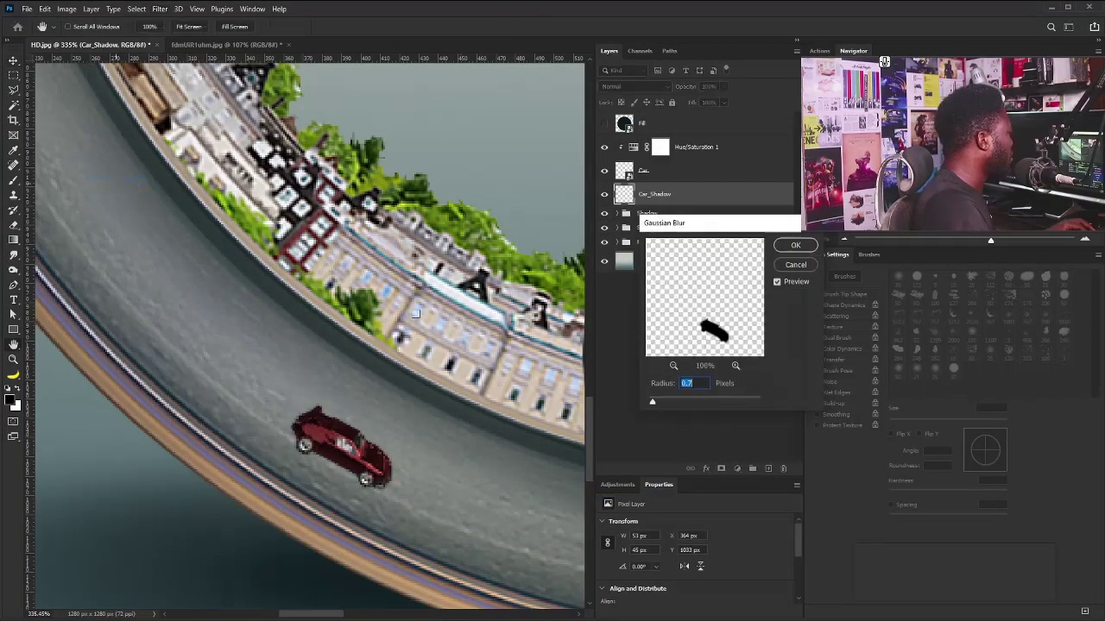
{"action": "left_click_drag", "start_coordinate": [664, 406], "coordinate": [672, 406]}
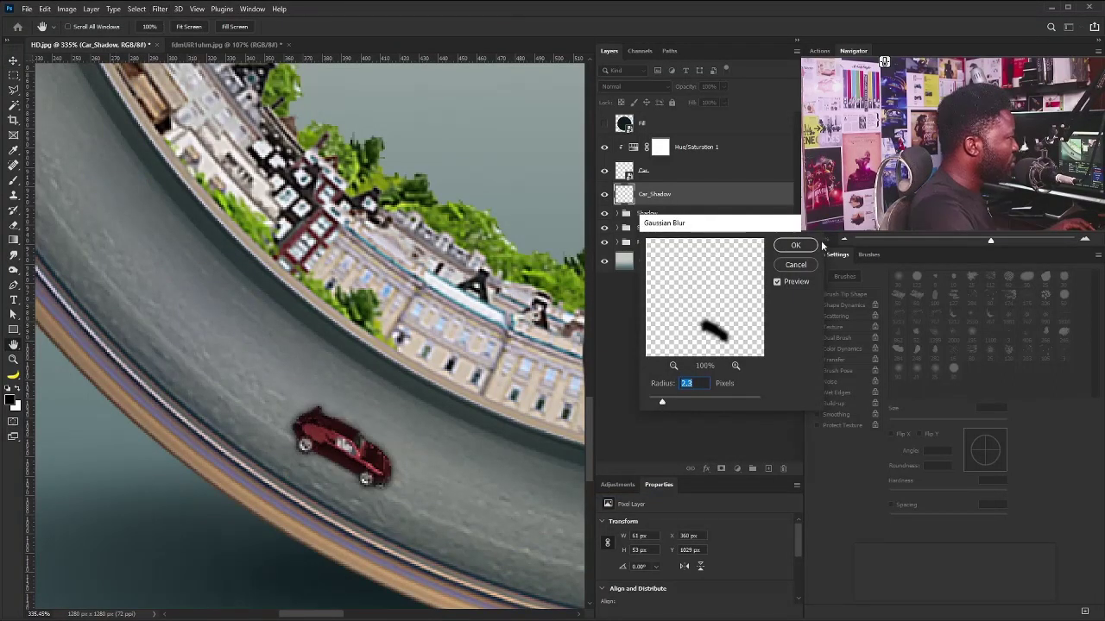
{"action": "left_click", "coordinate": [795, 245]}
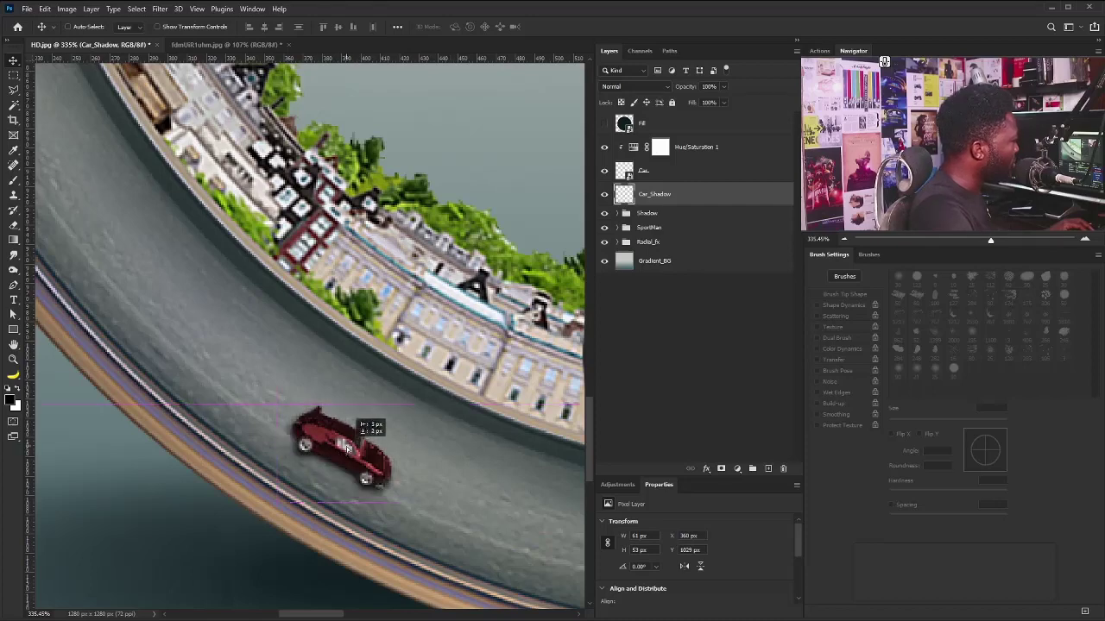
- Scale the car shadow to about 89% and place it slightly behind and below the car
{"action": "key", "text": "ctrl+t"}
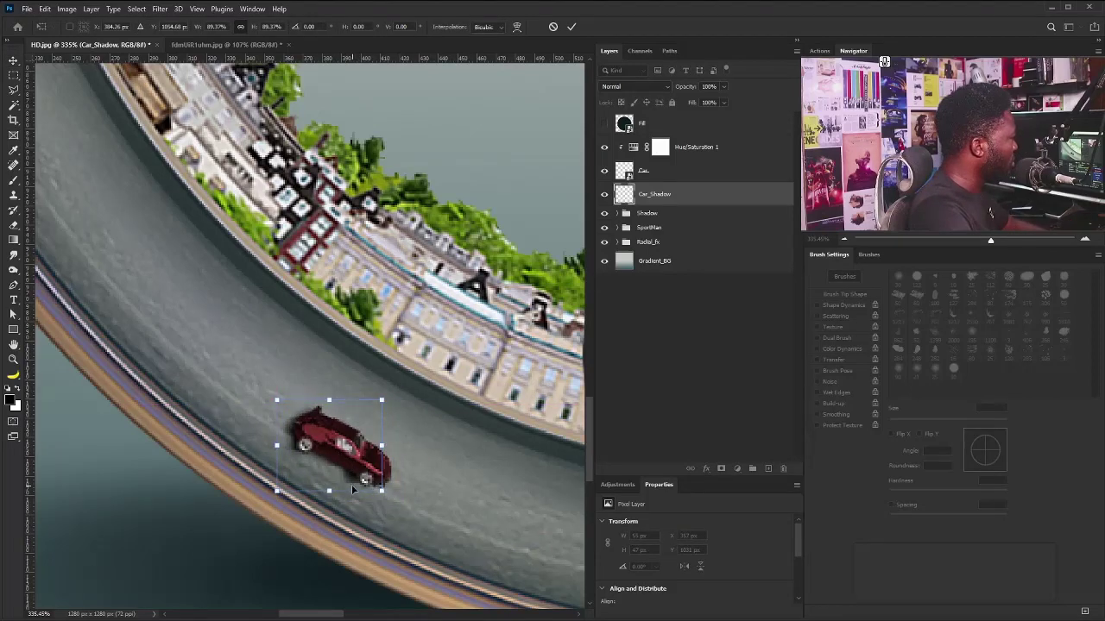
{"action": "key", "text": "Return"}
{"action": "scroll", "coordinate": [518, 431], "scroll_direction": "right", "scroll_amount": 1}
- Add a layer mask to Car_Shadow and soften the shadow around the wheels with a soft 7 to 8 px brush and Transfer enabled
{"action": "left_click", "coordinate": [721, 471]}
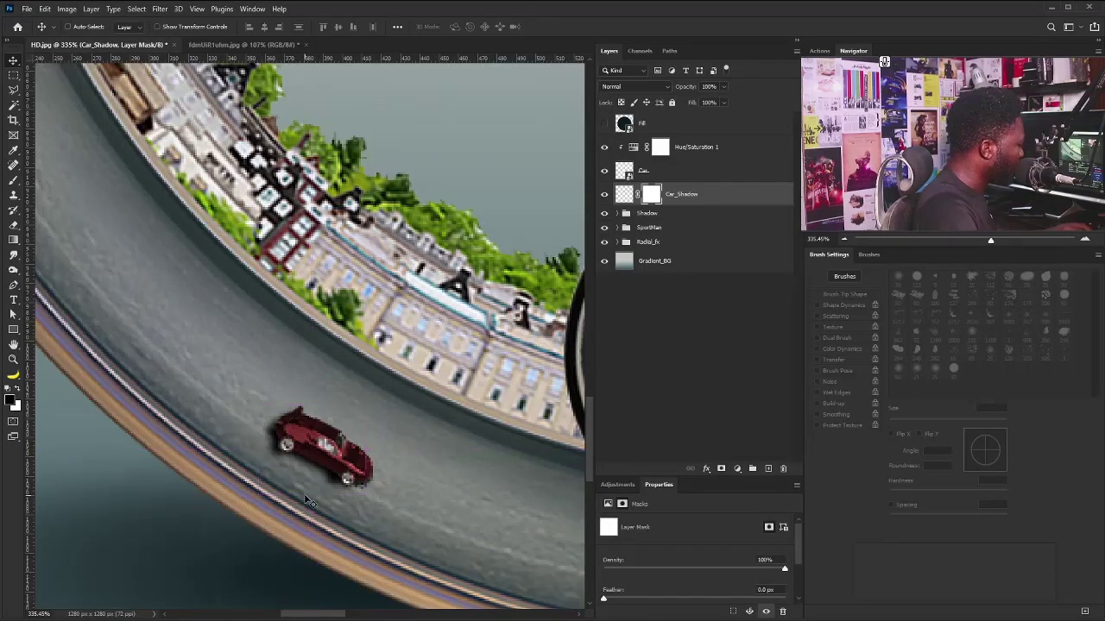
{"action": "key", "text": "b"}
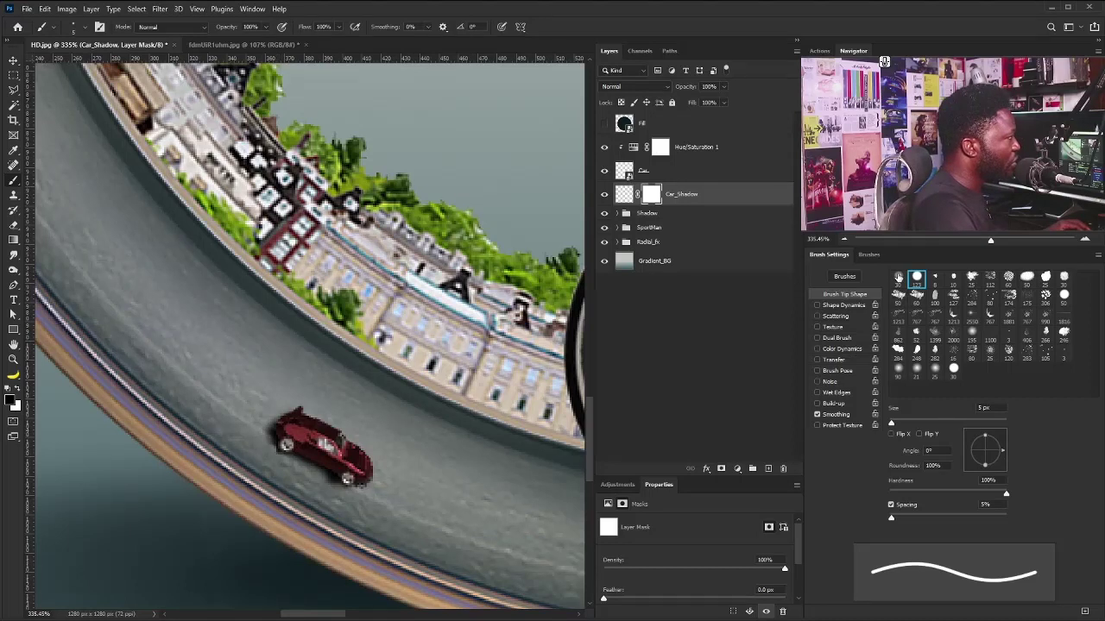
{"action": "left_click", "coordinate": [898, 276]}
{"action": "left_click", "coordinate": [820, 360]}
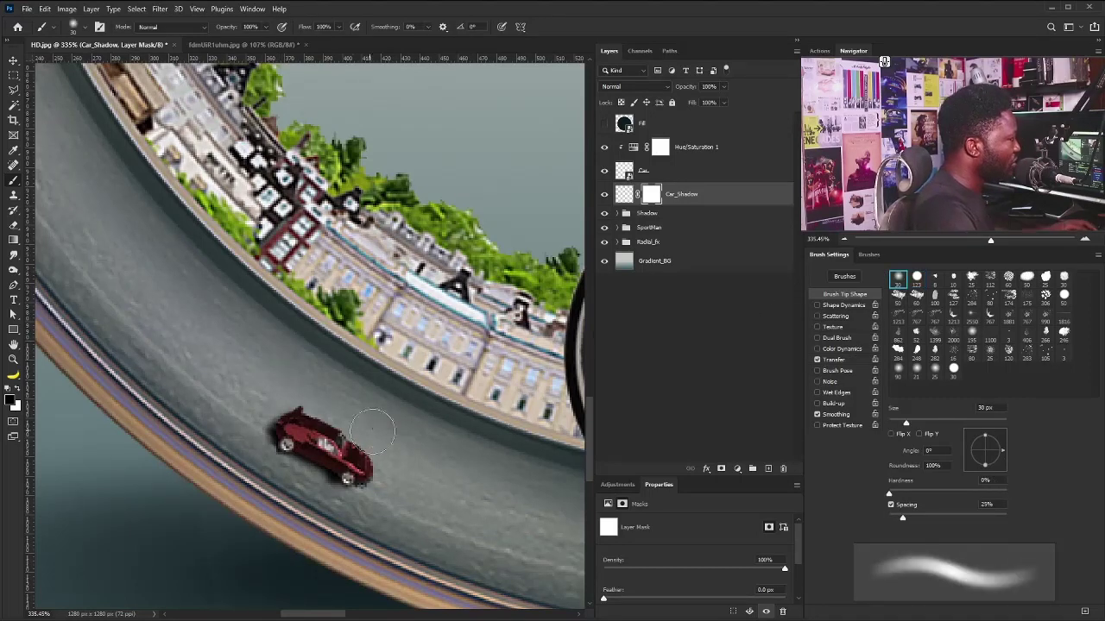
{"action": "key", "text": "bracketleft"}
{"action": "key", "text": "bracketleft"}
{"action": "key", "text": "bracketleft"}
{"action": "key", "text": "bracketleft"}
{"action": "key", "text": "bracketleft"}
{"action": "key", "text": "bracketleft"}
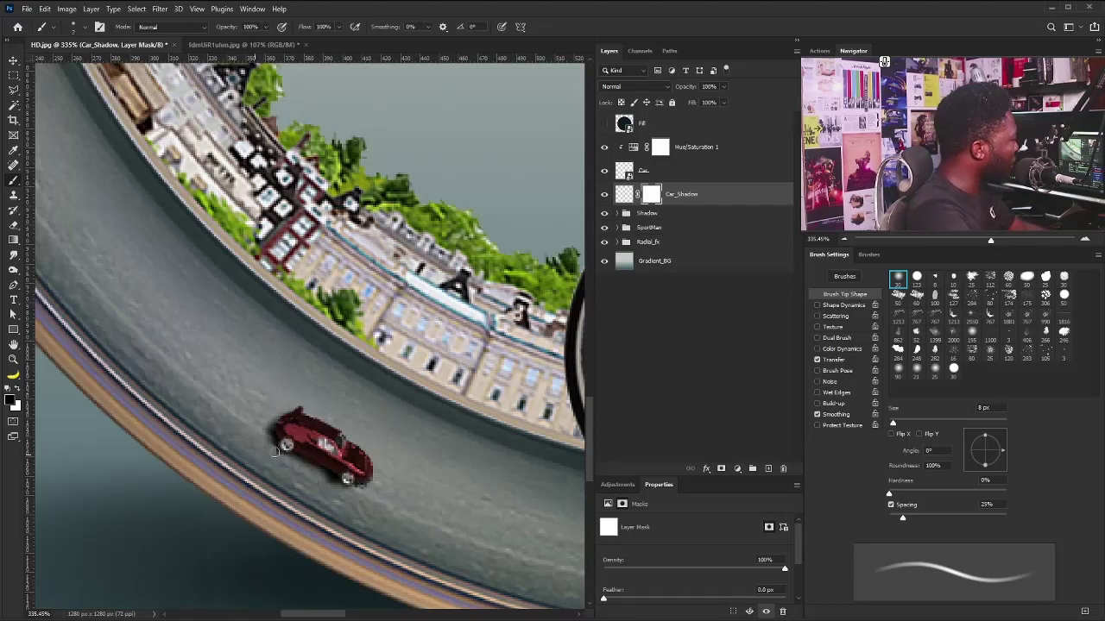
{"action": "key", "text": "bracketleft"}
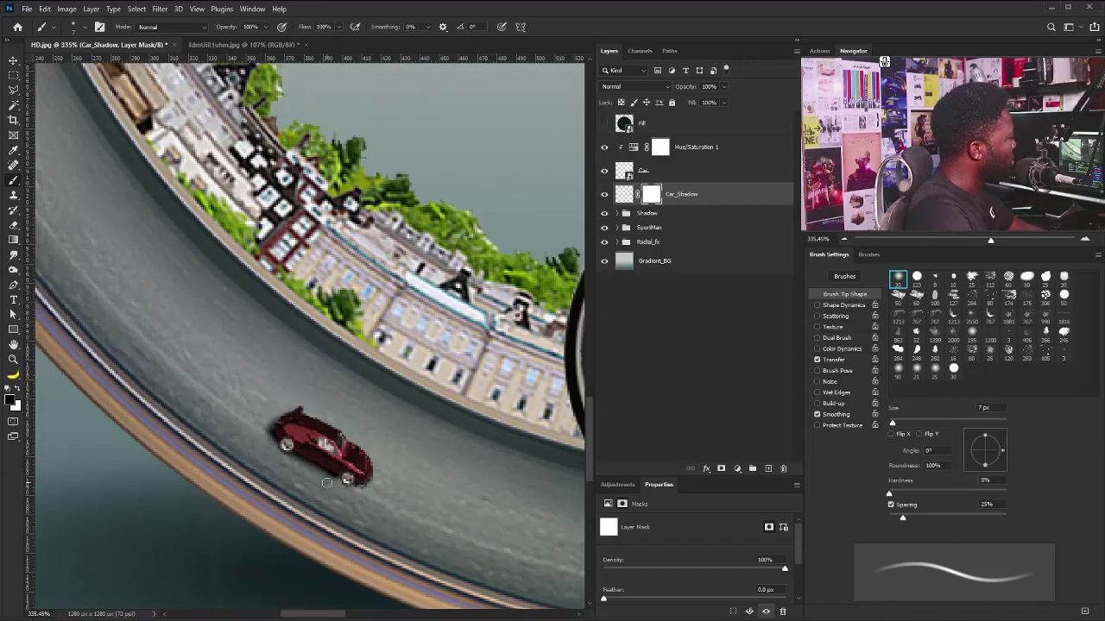
- Duplicate the Car_Shadow layer and apply a Motion Blur at a -31° angle with an 18 px distance to the copy
{"action": "left_click_drag", "start_coordinate": [701, 198], "coordinate": [767, 471]}
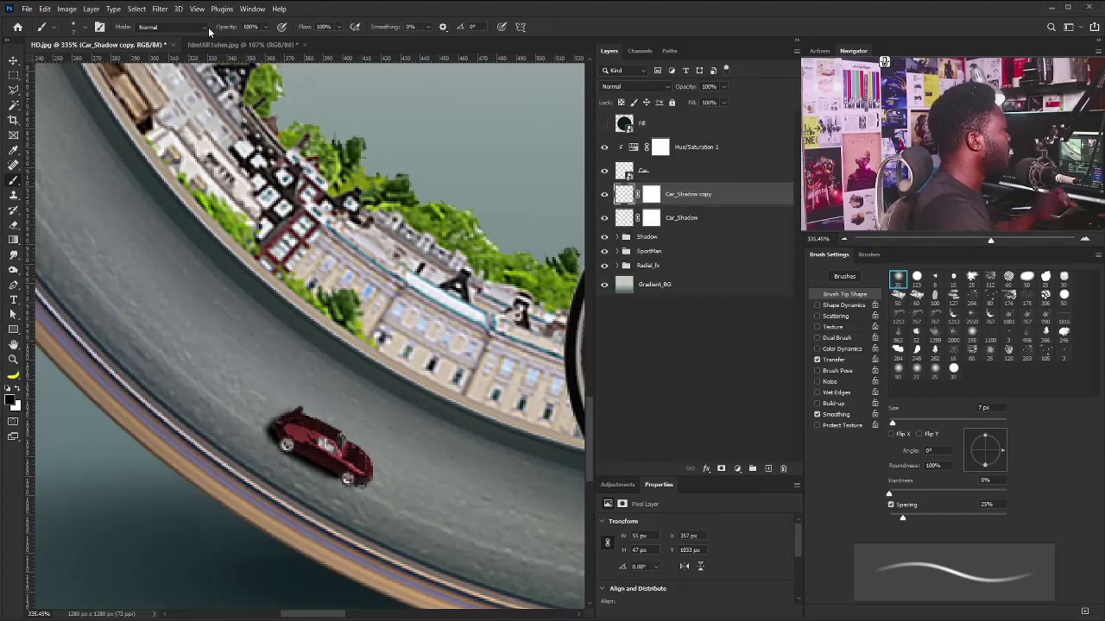
{"action": "left_click", "coordinate": [161, 10]}
{"action": "mouse_move", "coordinate": [212, 141]}
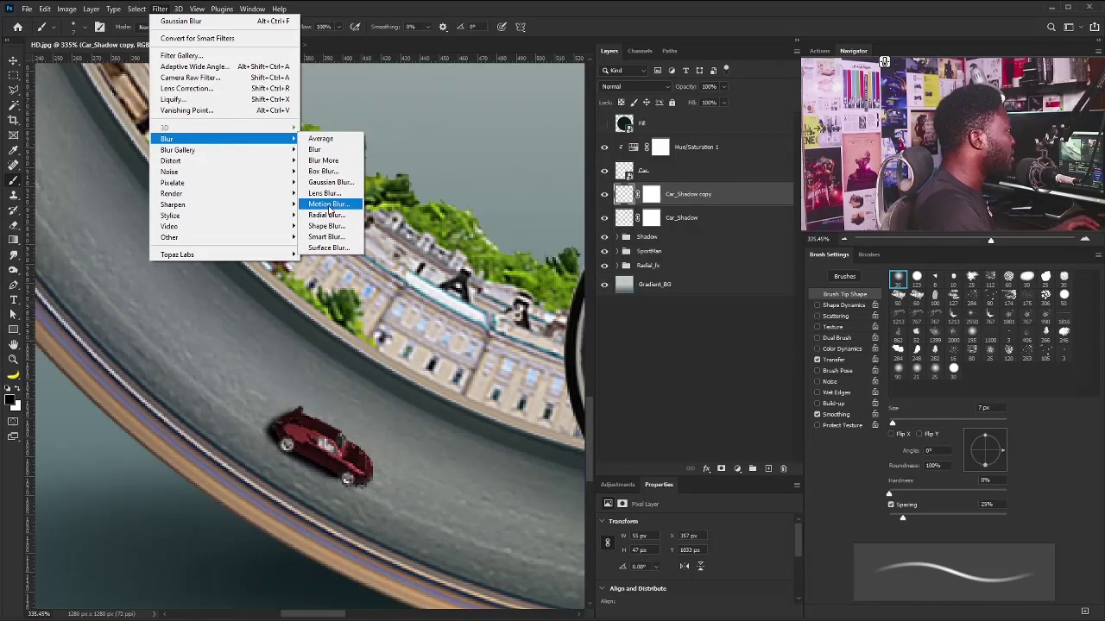
{"action": "left_click", "coordinate": [328, 208]}
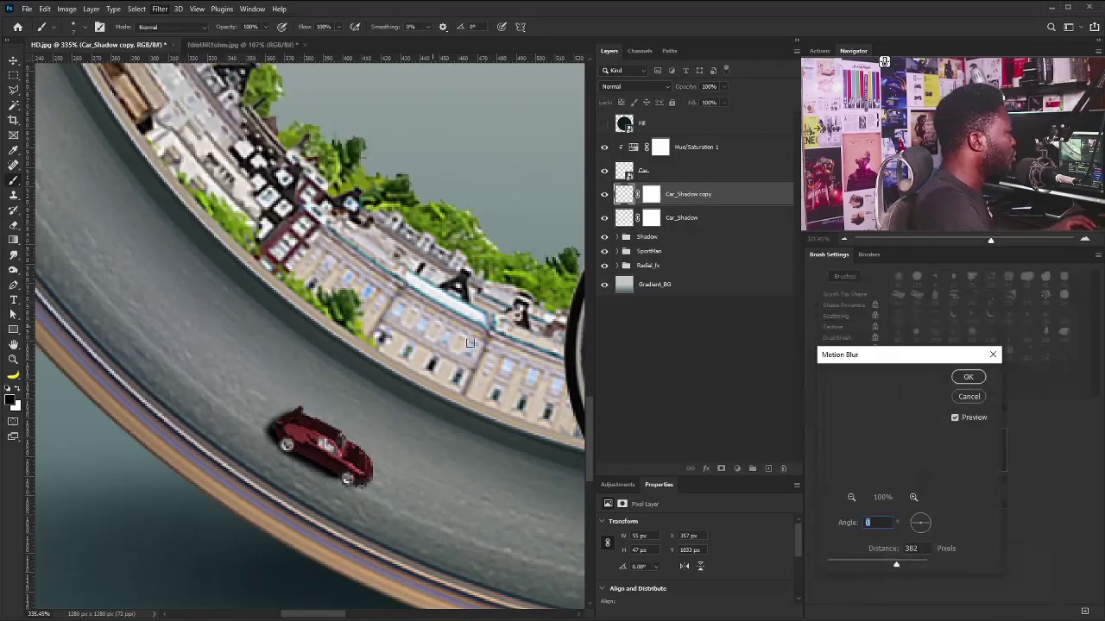
{"action": "left_click_drag", "start_coordinate": [895, 564], "coordinate": [834, 566]}
{"action": "left_click", "coordinate": [924, 527]}
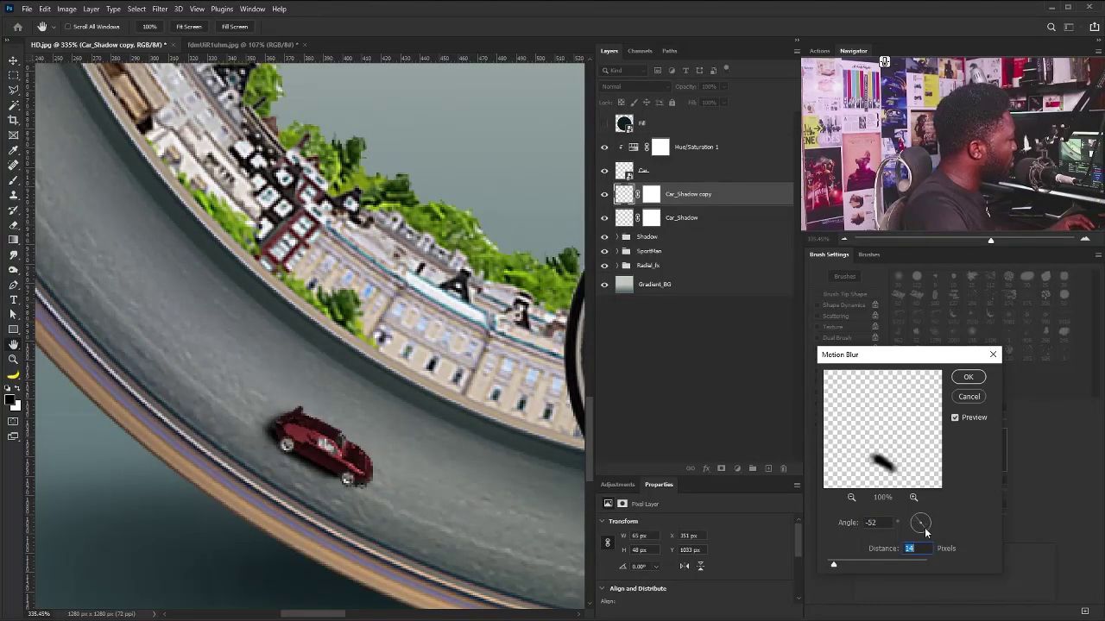
{"action": "left_click_drag", "start_coordinate": [924, 527], "coordinate": [927, 525]}
{"action": "mouse_move", "coordinate": [833, 566]}
{"action": "left_mouse_down"}
{"action": "mouse_move", "coordinate": [845, 562]}
{"action": "mouse_move", "coordinate": [835, 564]}
{"action": "left_mouse_up"}
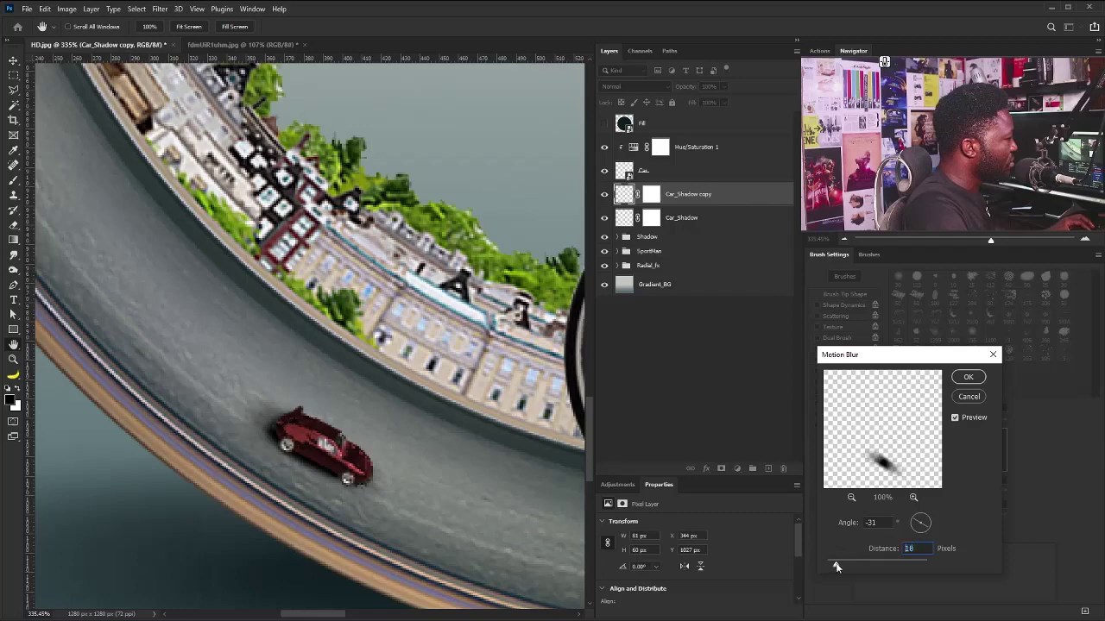
{"action": "left_click", "coordinate": [967, 378]}
- Group the two car shadow layers, the car and its Hue/Saturation adjustment, and name the group Car
{"action": "left_click", "coordinate": [680, 219], "text": "shift"}
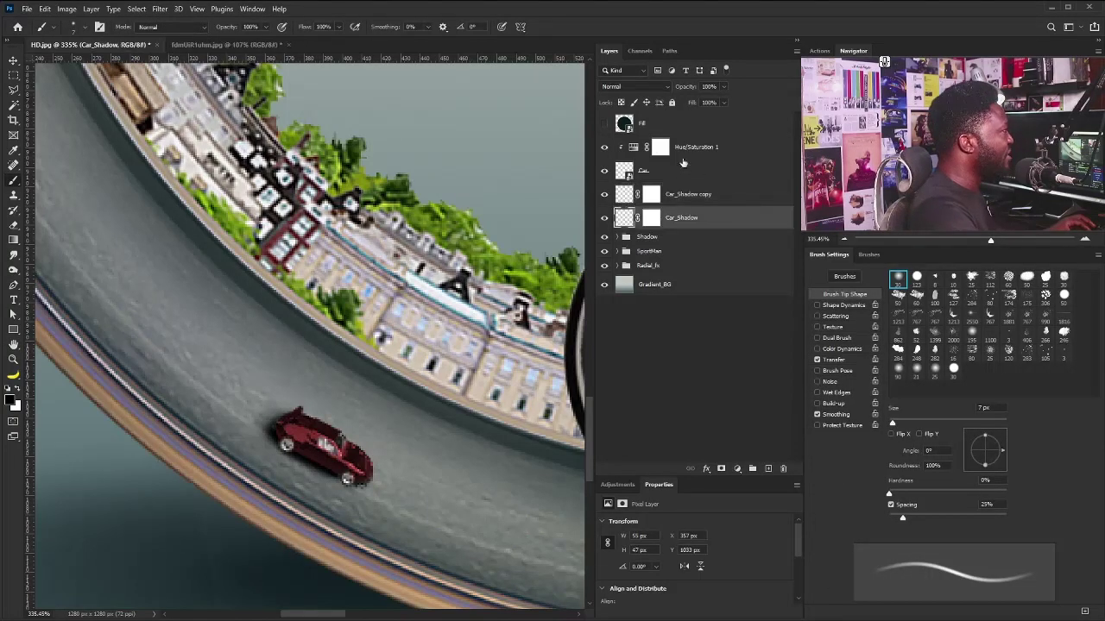
{"action": "left_click", "coordinate": [695, 148], "text": "shift"}
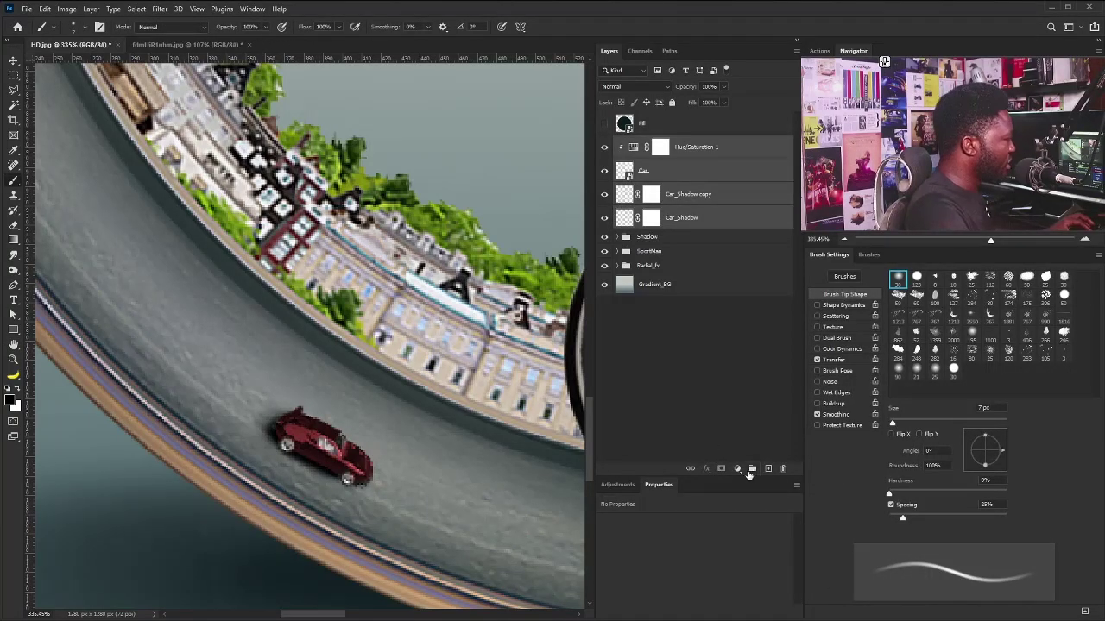
{"action": "key", "text": "ctrl+g"}
{"action": "double_click", "coordinate": [643, 144]}
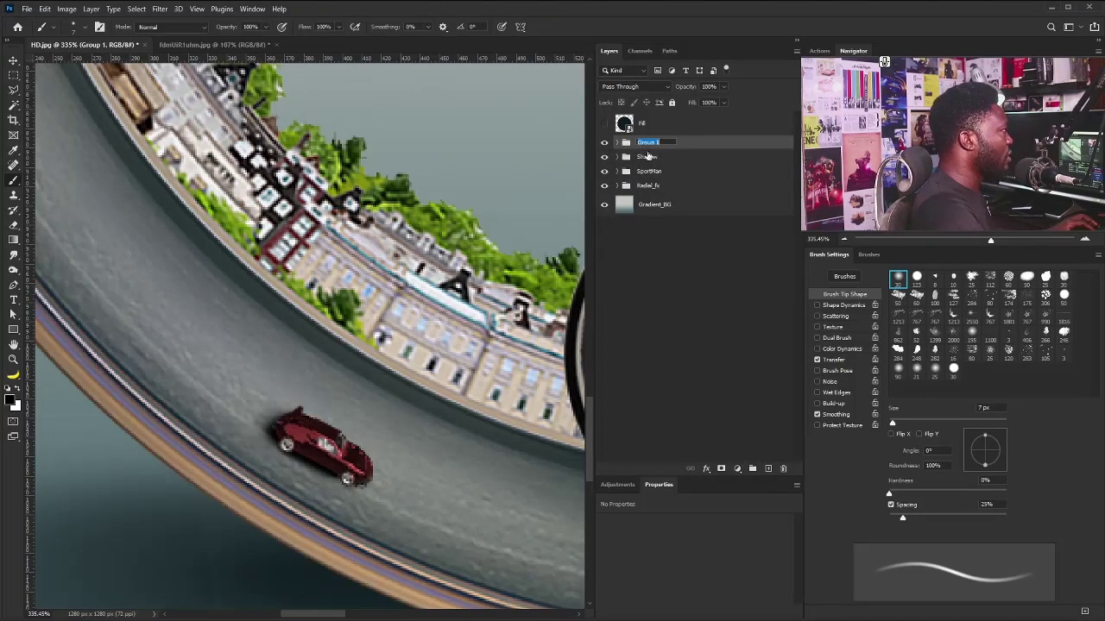
{"action": "type", "text": "Car"}
{"action": "key", "text": "Return"}
- Duplicate the Car group, place the copy on the road beneath the bicycle's rear wheel and rotate it about -22° to follow the curve
{"action": "key", "text": "ctrl+minus"}
{"action": "key", "text": "ctrl+minus"}
{"action": "key", "text": "ctrl+minus"}
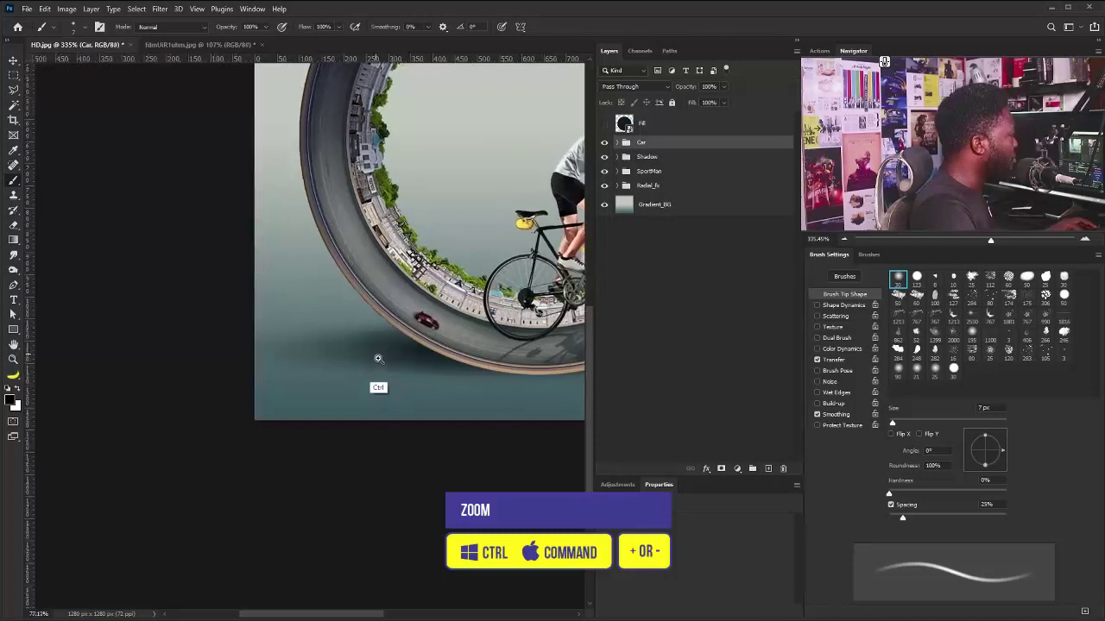
{"action": "key", "text": "v"}
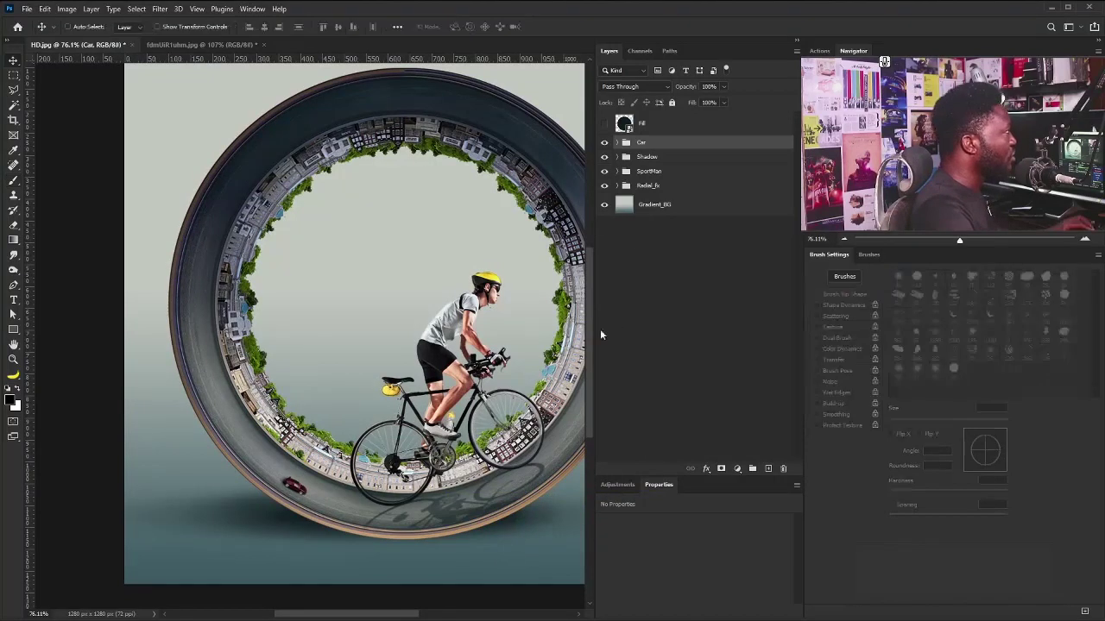
{"action": "left_click_drag", "start_coordinate": [716, 149], "coordinate": [768, 469]}
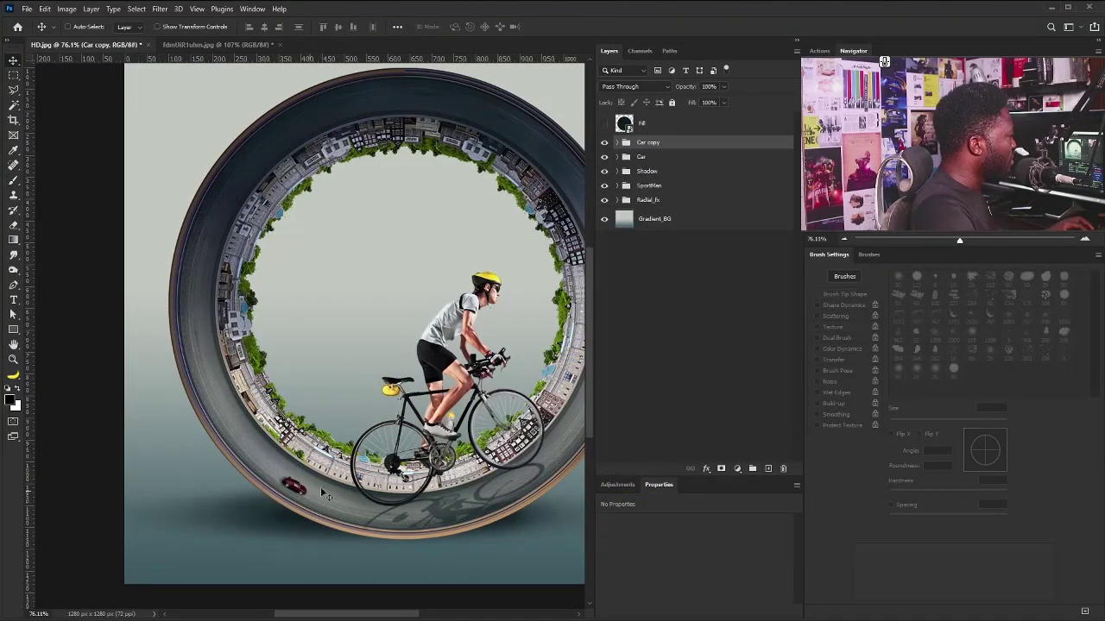
{"action": "left_click_drag", "start_coordinate": [309, 496], "coordinate": [438, 516]}
{"action": "key", "text": "ctrl+t"}
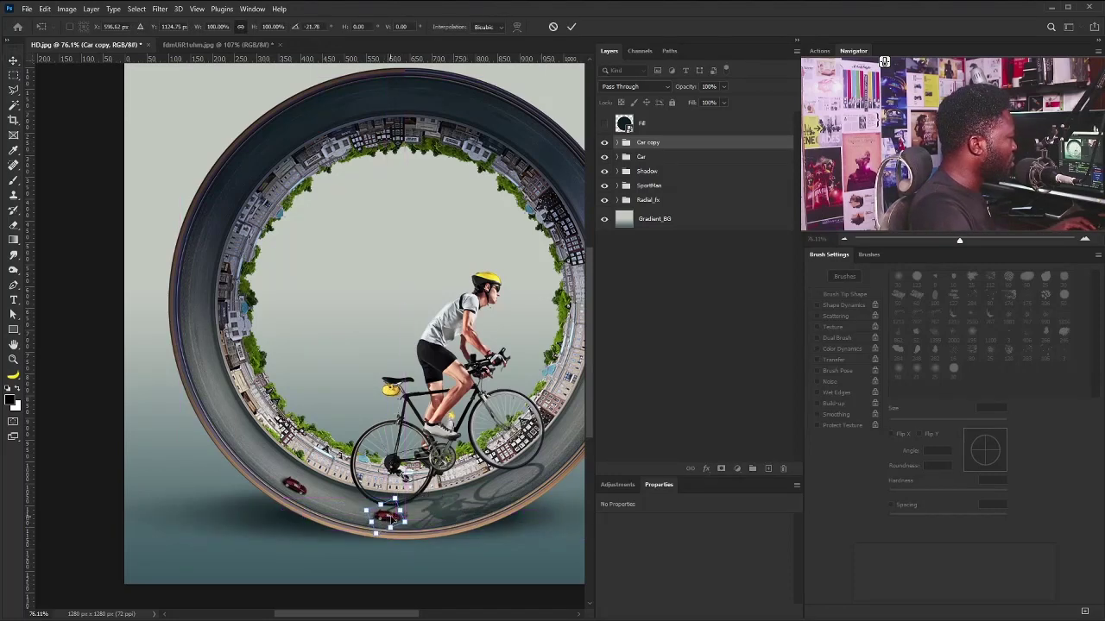
{"action": "key", "text": "Return"}
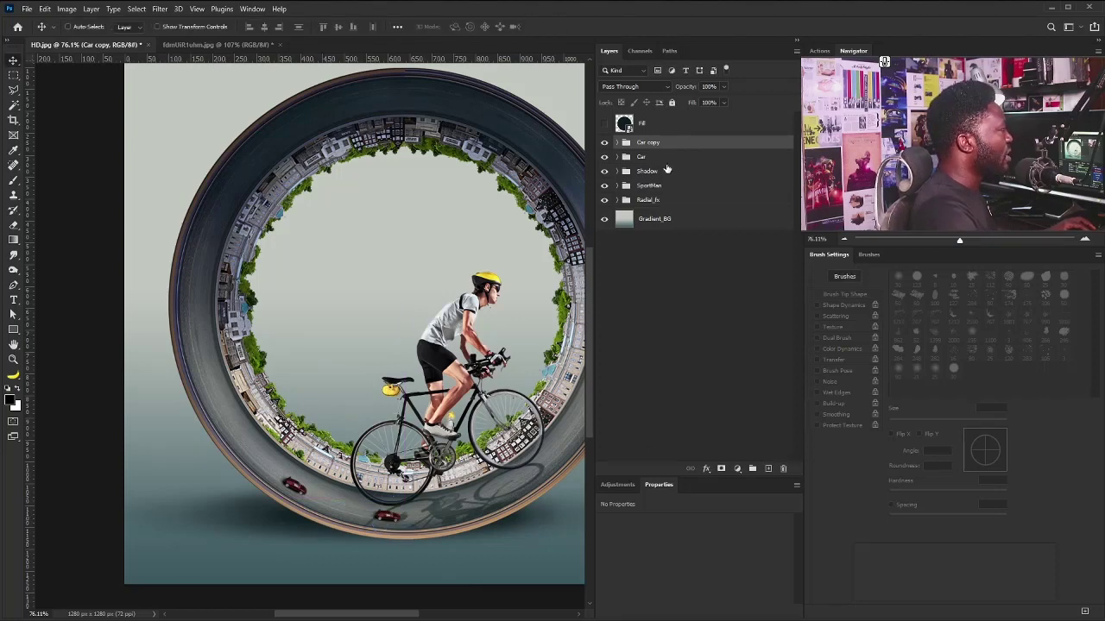
- Recolour the car beneath the rear wheel yellow-green by setting its Hue/Saturation adjustment to hue 66 and saturation 57
{"action": "left_click", "coordinate": [618, 143]}
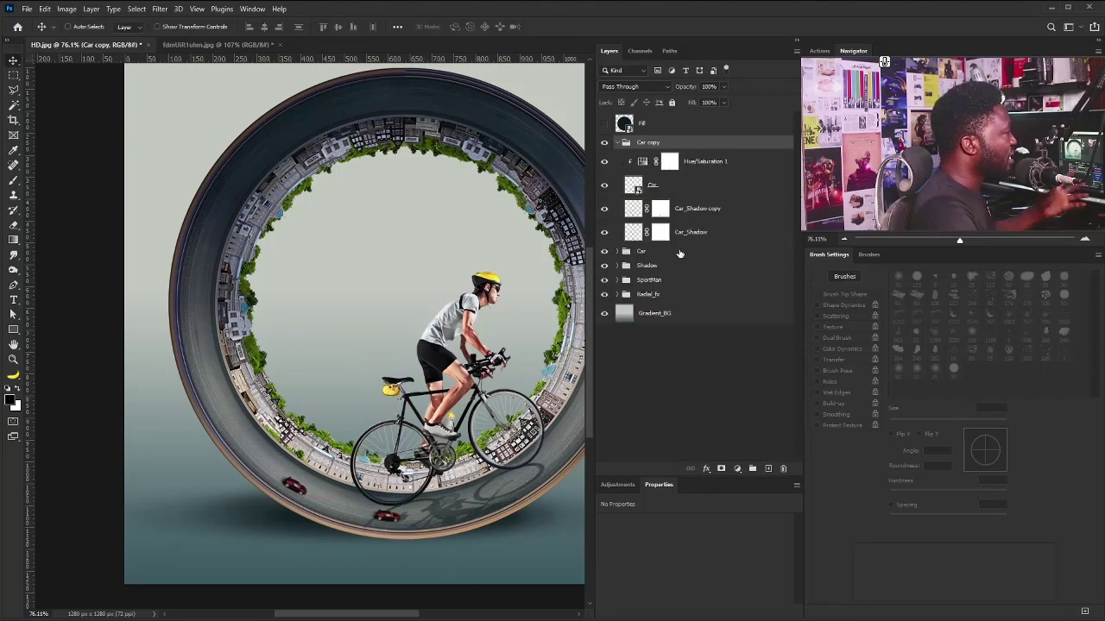
{"action": "left_click", "coordinate": [642, 163]}
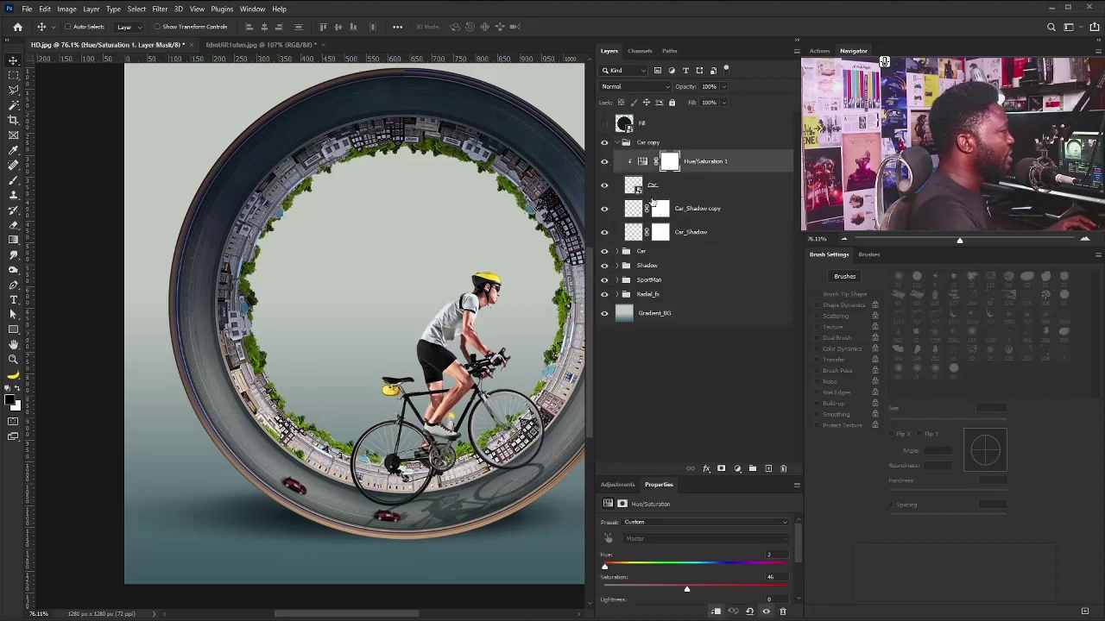
{"action": "left_click_drag", "start_coordinate": [799, 547], "coordinate": [798, 561]}
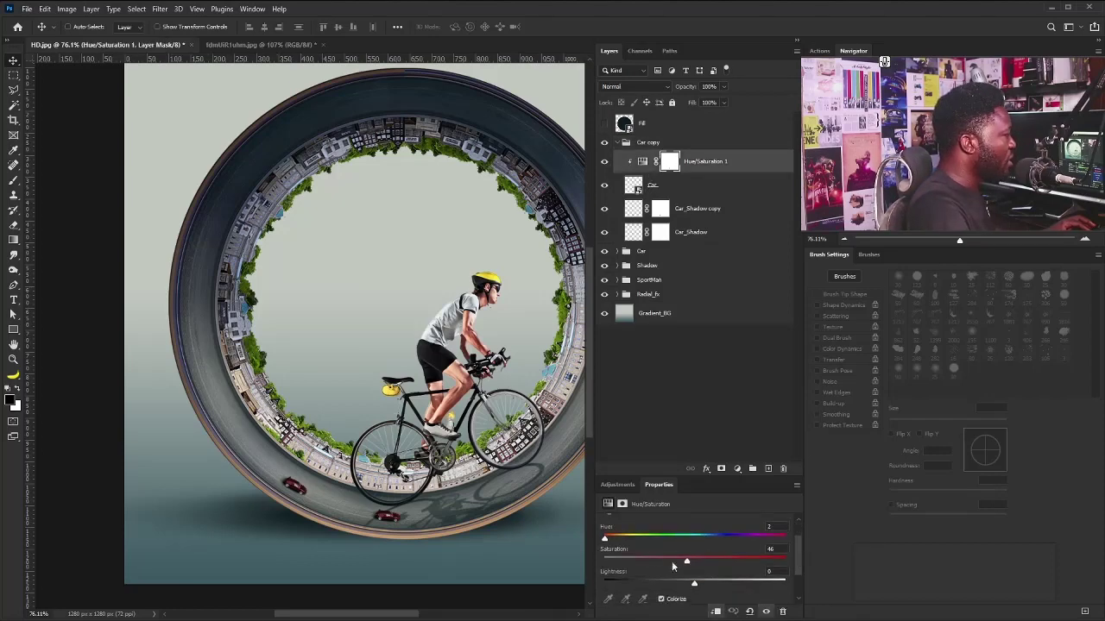
{"action": "mouse_move", "coordinate": [605, 538]}
{"action": "left_mouse_down"}
{"action": "mouse_move", "coordinate": [654, 539]}
{"action": "mouse_move", "coordinate": [626, 542]}
{"action": "left_mouse_up"}
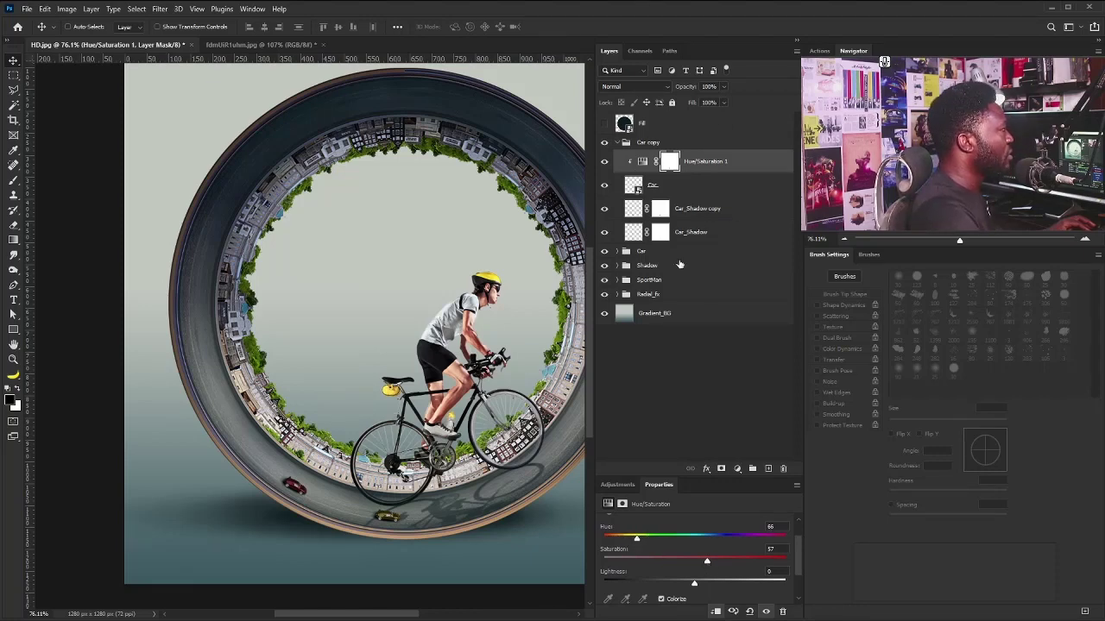
{"action": "left_click", "coordinate": [624, 144]}
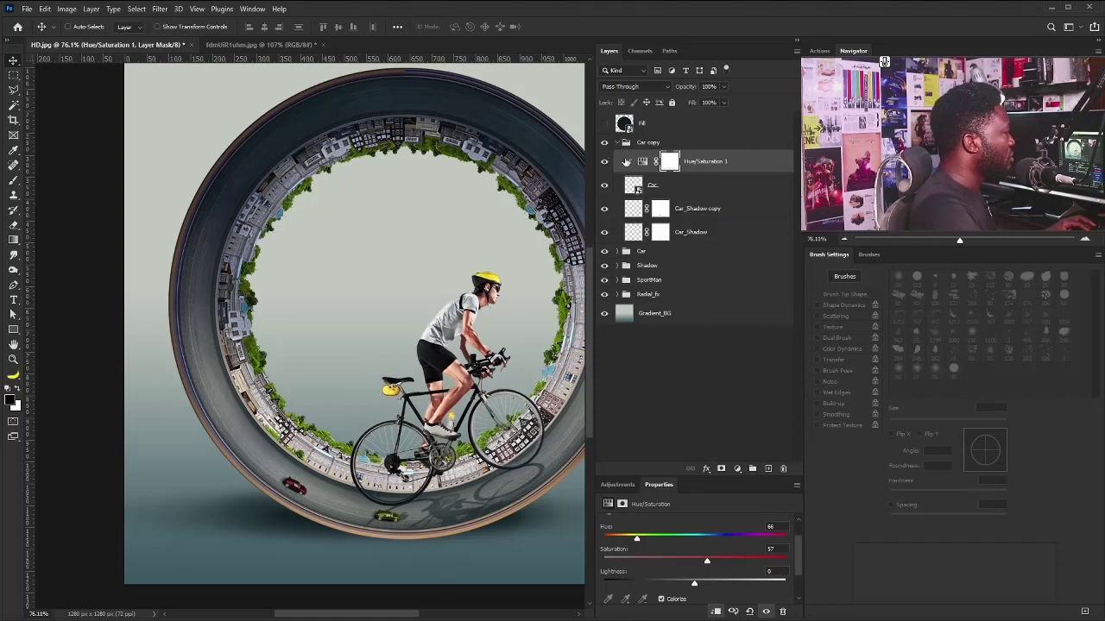
{"action": "left_click", "coordinate": [618, 143]}
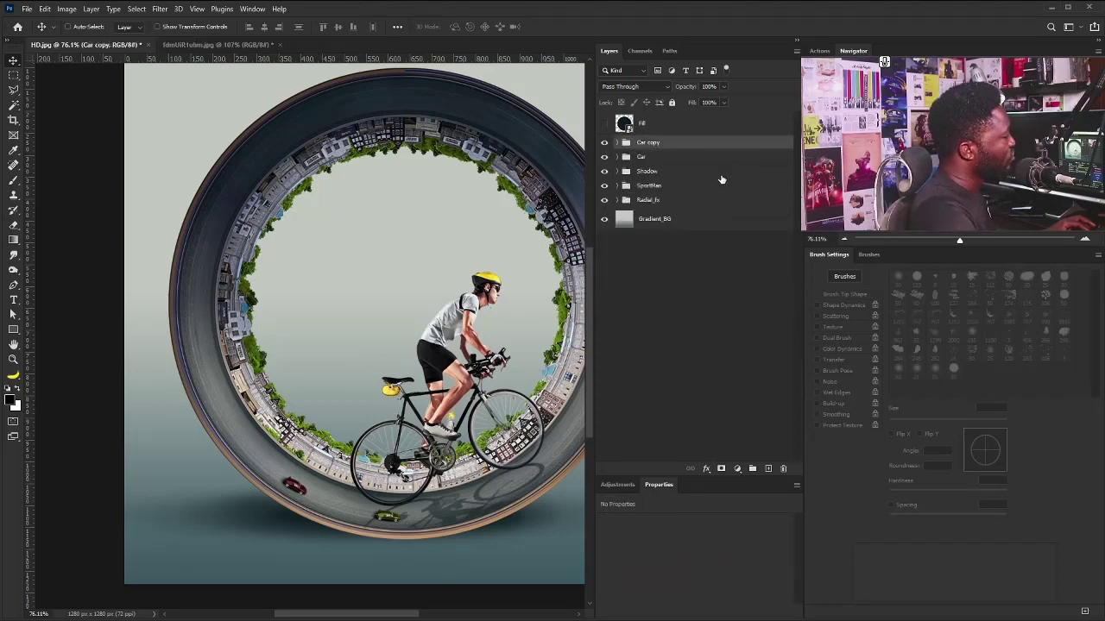
- Duplicate the yellow-green car group, place the copy on the road just beyond the front wheel and rotate it to follow the slope
{"action": "left_click_drag", "start_coordinate": [685, 145], "coordinate": [767, 467]}
{"action": "scroll", "coordinate": [478, 432], "scroll_direction": "right", "scroll_amount": 3}
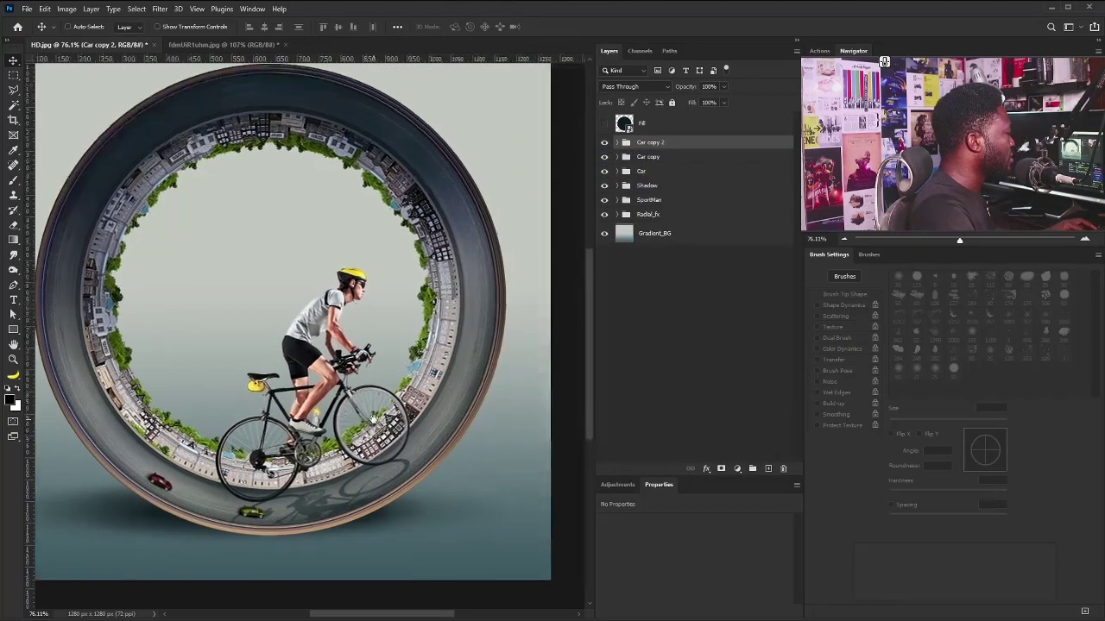
{"action": "left_click_drag", "start_coordinate": [276, 514], "coordinate": [443, 426]}
{"action": "key", "text": "ctrl+t"}
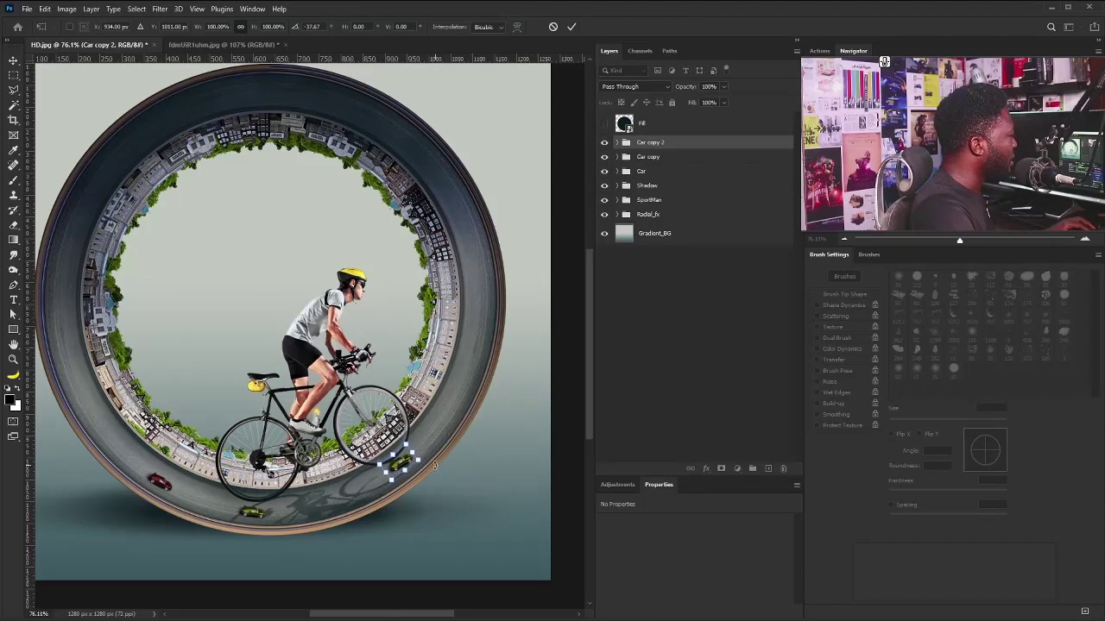
{"action": "key", "text": "Return"}
- Recolour the car beyond the front wheel blue with hue 212 and saturation 50 in its Hue/Saturation adjustment
{"action": "left_click", "coordinate": [618, 142]}
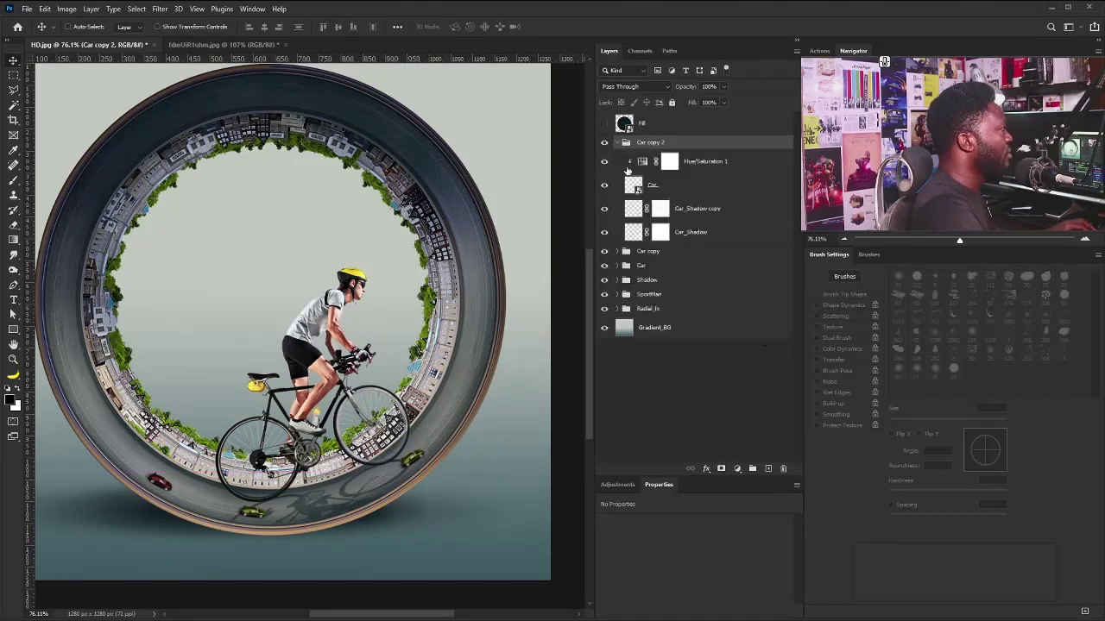
{"action": "left_click", "coordinate": [644, 162]}
{"action": "left_click", "coordinate": [697, 566]}
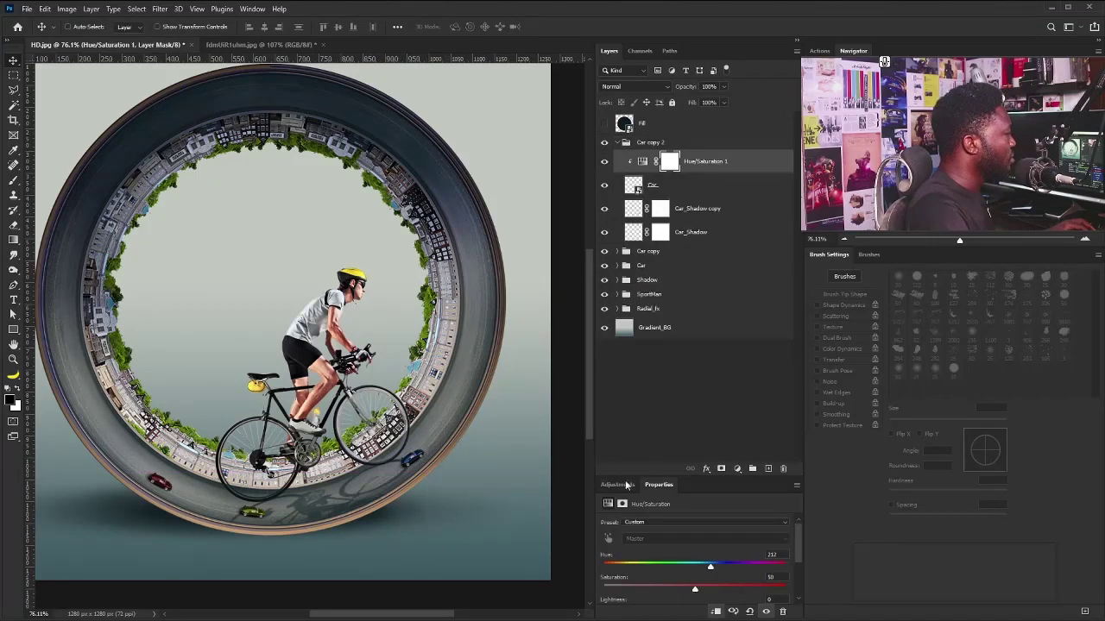
{"action": "left_click", "coordinate": [619, 142]}
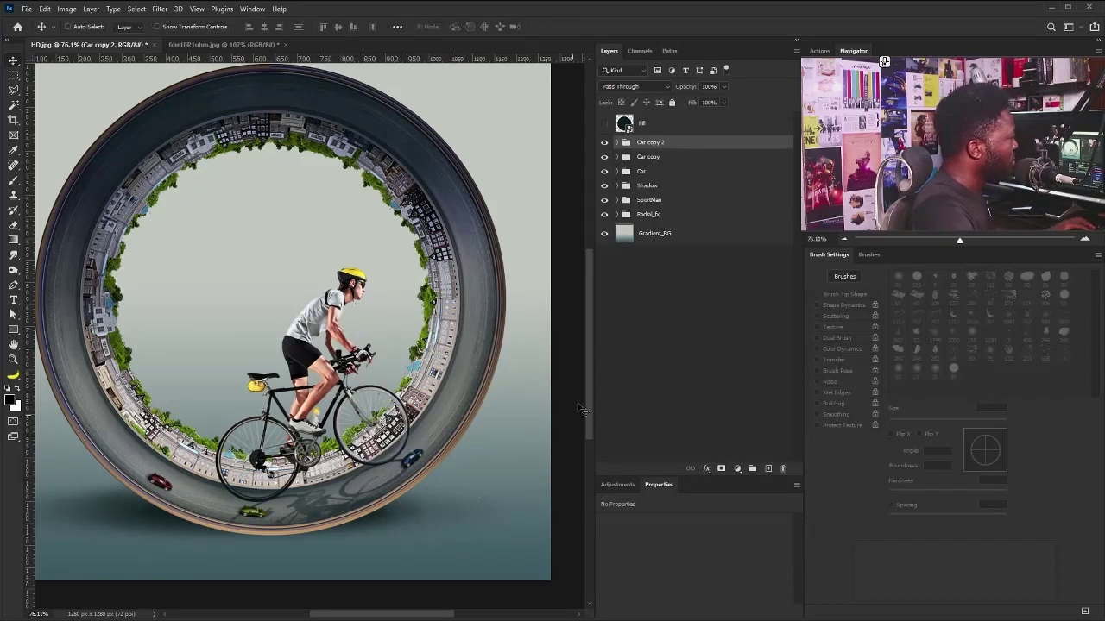
- Place five more duplicated cars along the upper and far-side road of the tyre, rotated to its curve and in varied colours
{"action": "left_click_drag", "start_coordinate": [423, 452], "coordinate": [424, 123]}
{"action": "key", "text": "ctrl+t"}
{"action": "key", "text": "Return"}
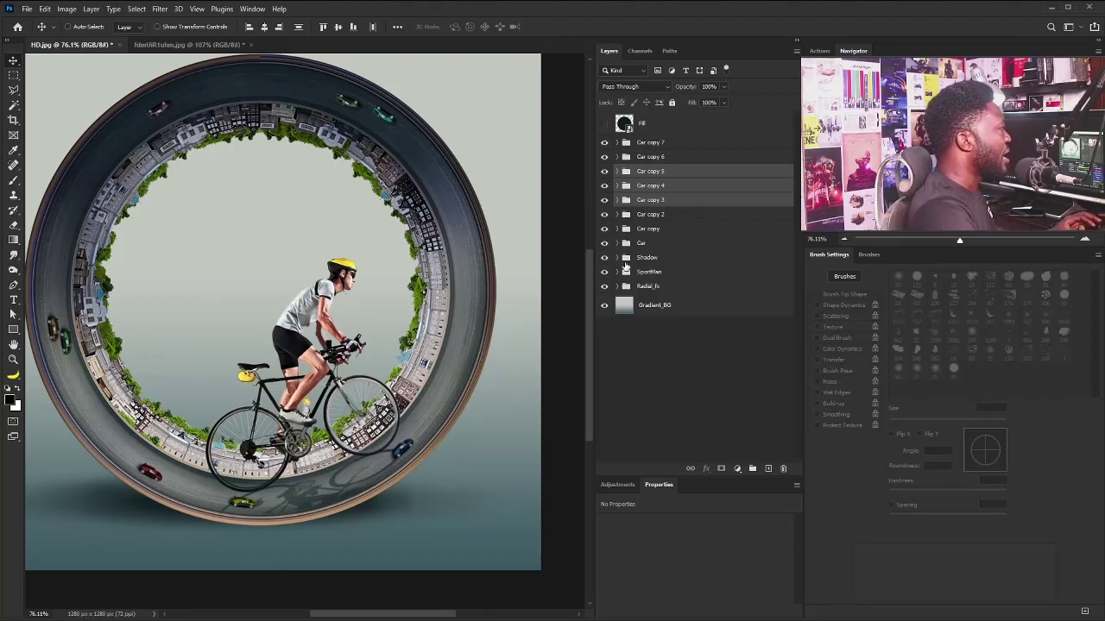
- Move the Car copy 3, Car copy 4 and Car copy 5 groups into the Shadow group beneath Color Lookup 1
{"action": "left_click", "coordinate": [616, 258]}
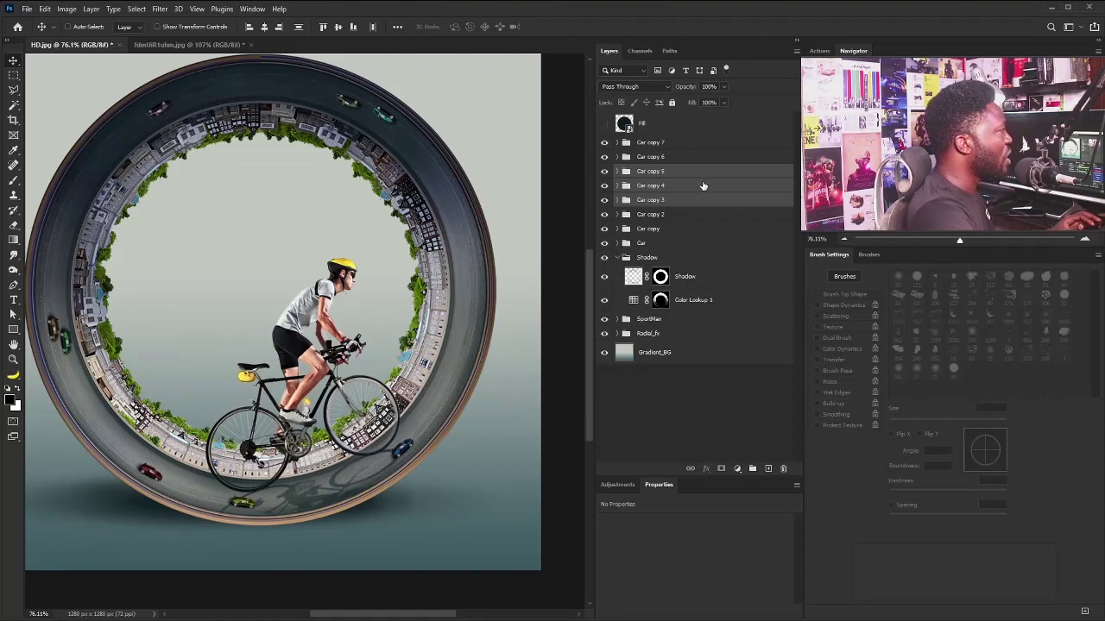
{"action": "left_click_drag", "start_coordinate": [703, 185], "coordinate": [690, 321]}
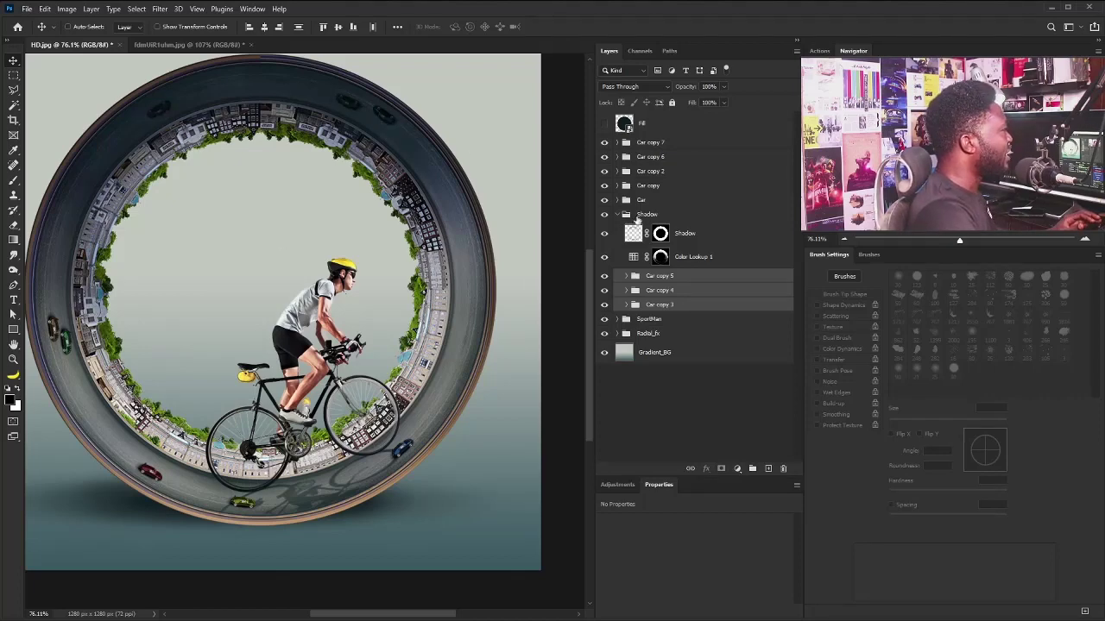
{"action": "left_click", "coordinate": [616, 216]}
{"action": "left_click", "coordinate": [616, 214]}
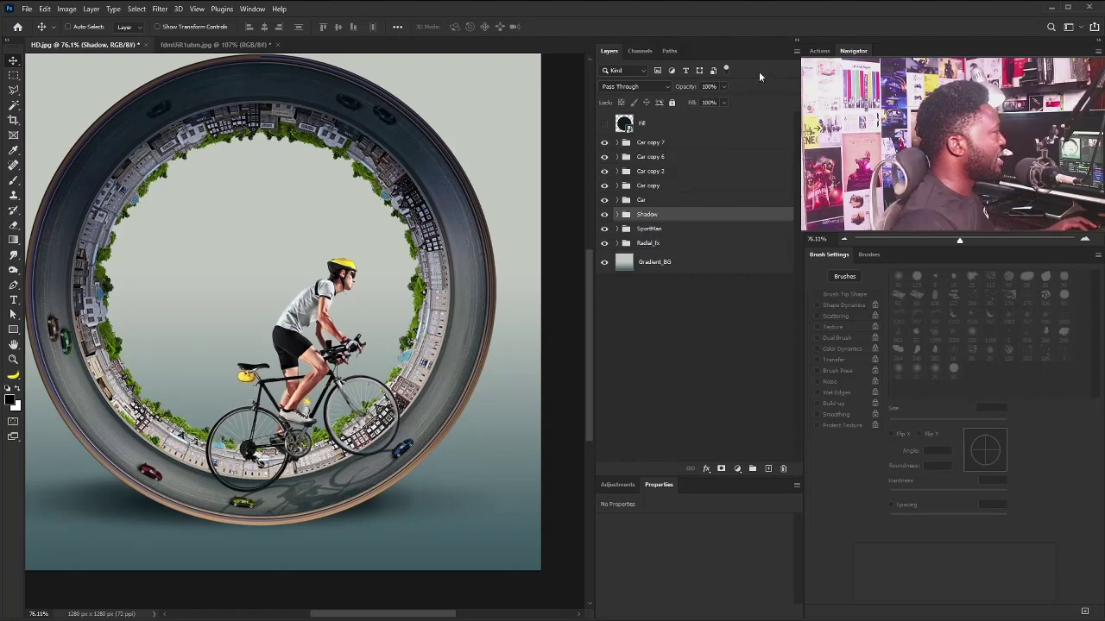
- Add a layer above Car copy 7 and draw a thin black vertical rectangle, about 2 by 101 px, from the rear wheel to the road's outer edge
{"action": "left_click", "coordinate": [649, 143]}
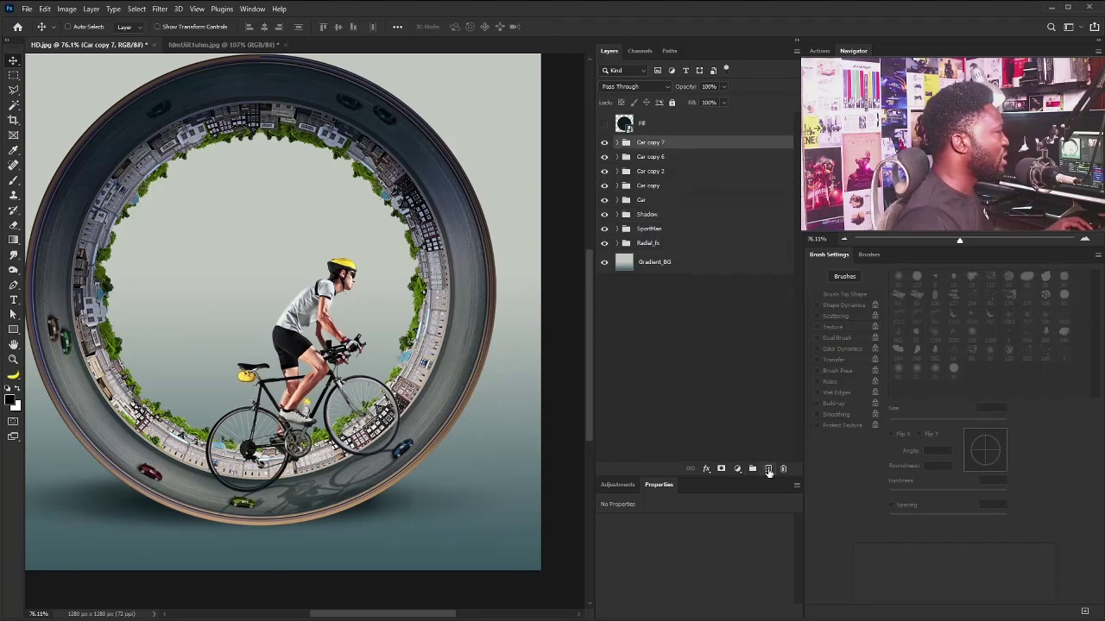
{"action": "left_click", "coordinate": [768, 469]}
{"action": "left_click", "coordinate": [13, 330]}
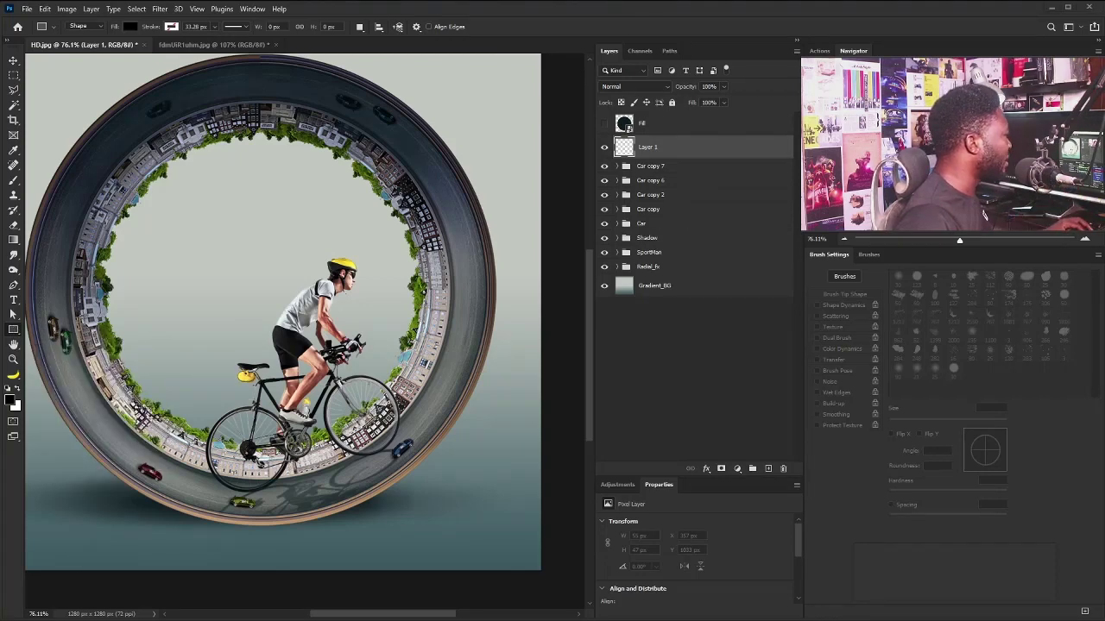
{"action": "left_click_drag", "start_coordinate": [258, 449], "coordinate": [260, 515]}
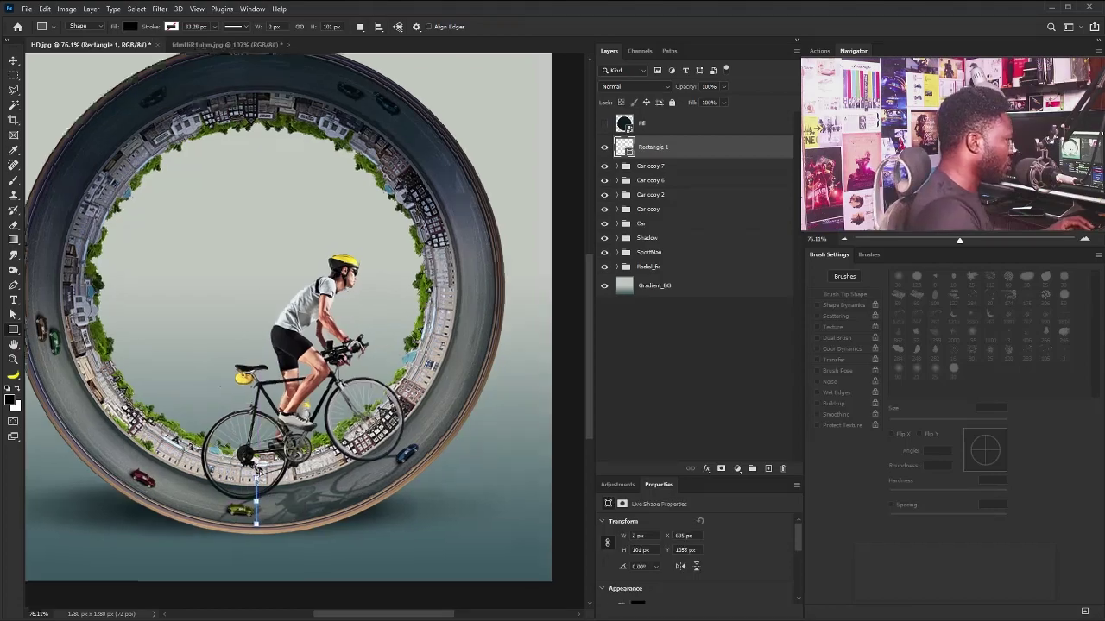
- Stretch the thin vertical rectangle upward toward the rear derailleur, to a height of about 106 px
{"action": "key", "text": "ctrl+plus"}
{"action": "key", "text": "ctrl+plus"}
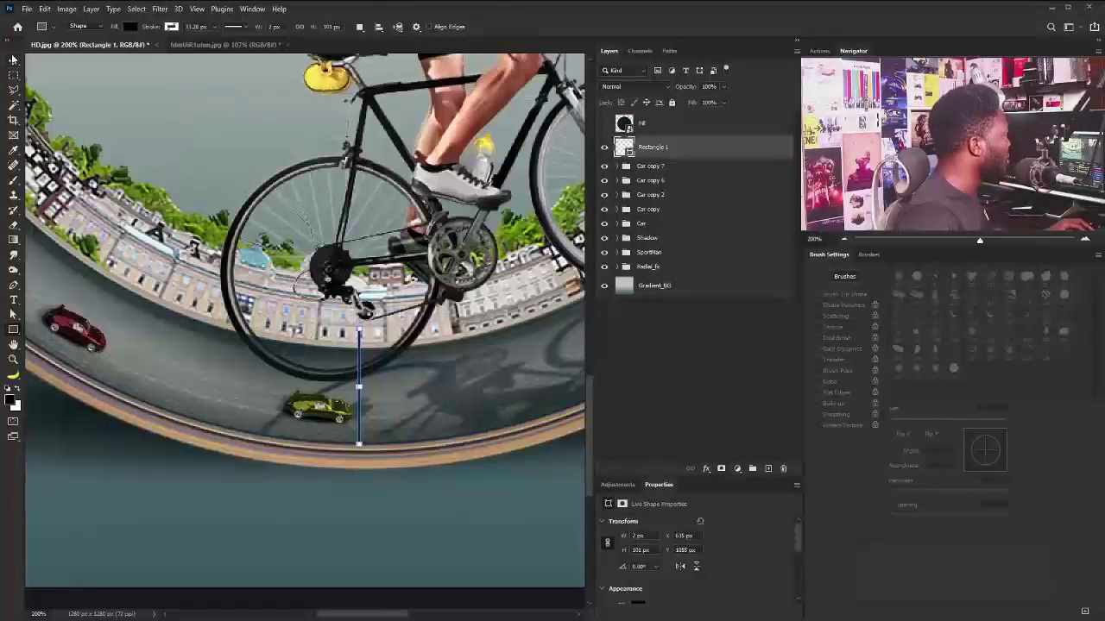
{"action": "key", "text": "ctrl+t"}
{"action": "scroll", "coordinate": [363, 324], "scroll_direction": "up", "scroll_amount": 3}
{"action": "left_click_drag", "start_coordinate": [363, 324], "coordinate": [364, 294]}
{"action": "key", "text": "Return"}
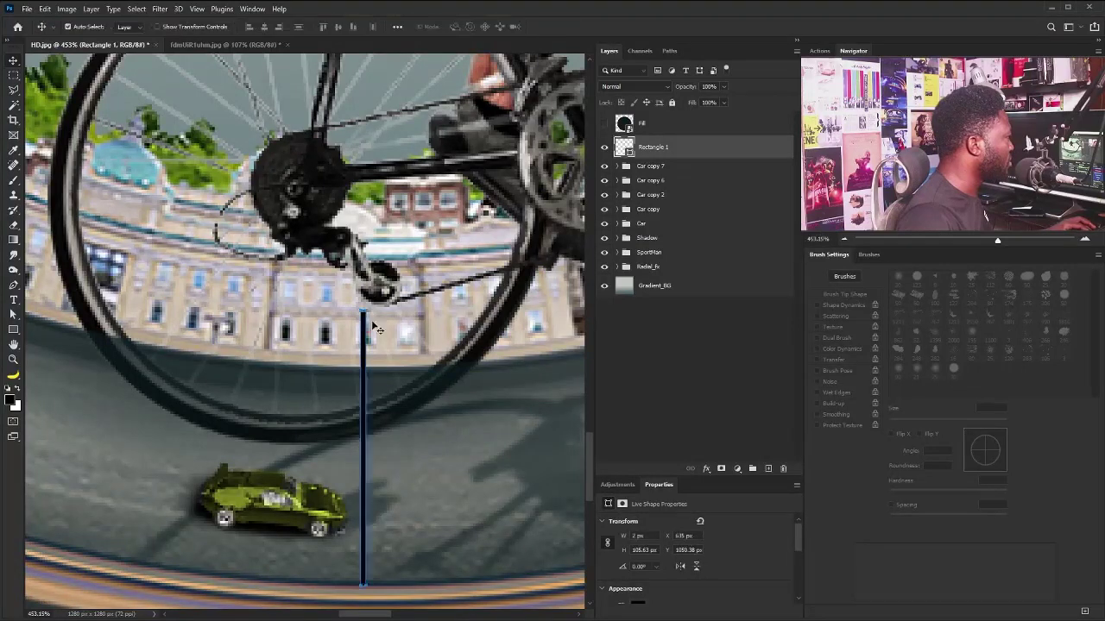
- Draw a black square of about 9 by 9 px on a new layer at the foot of the thin vertical rectangle
{"action": "scroll", "coordinate": [363, 294], "scroll_direction": "down", "scroll_amount": 3}
{"action": "key", "text": "ctrl+shift+alt+n"}
{"action": "key", "text": "u"}
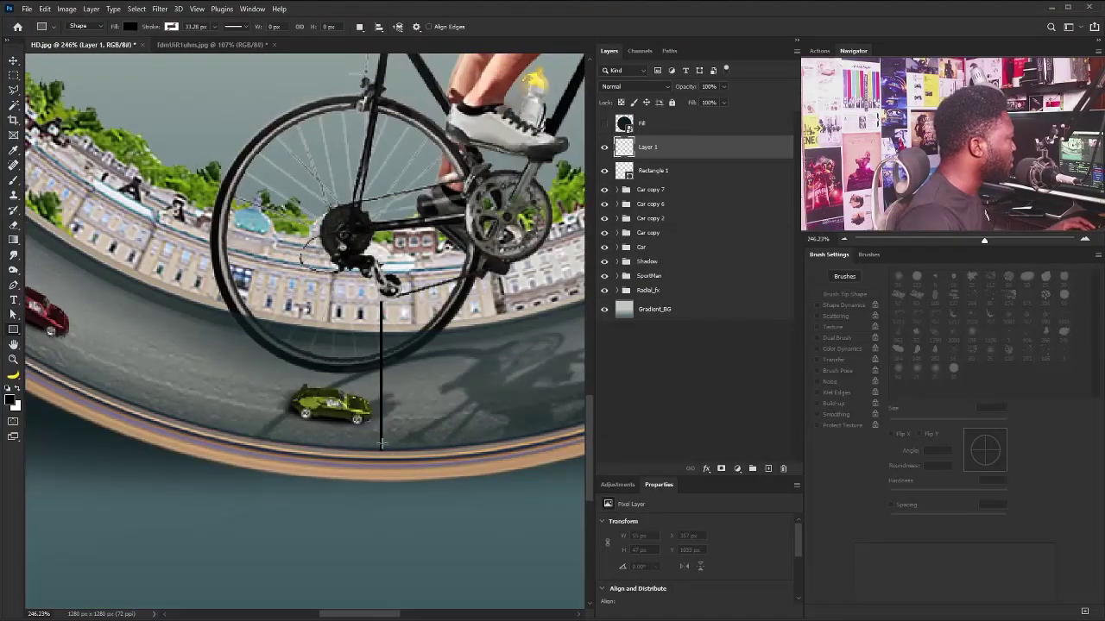
{"action": "left_click_drag", "start_coordinate": [380, 443], "coordinate": [385, 447]}
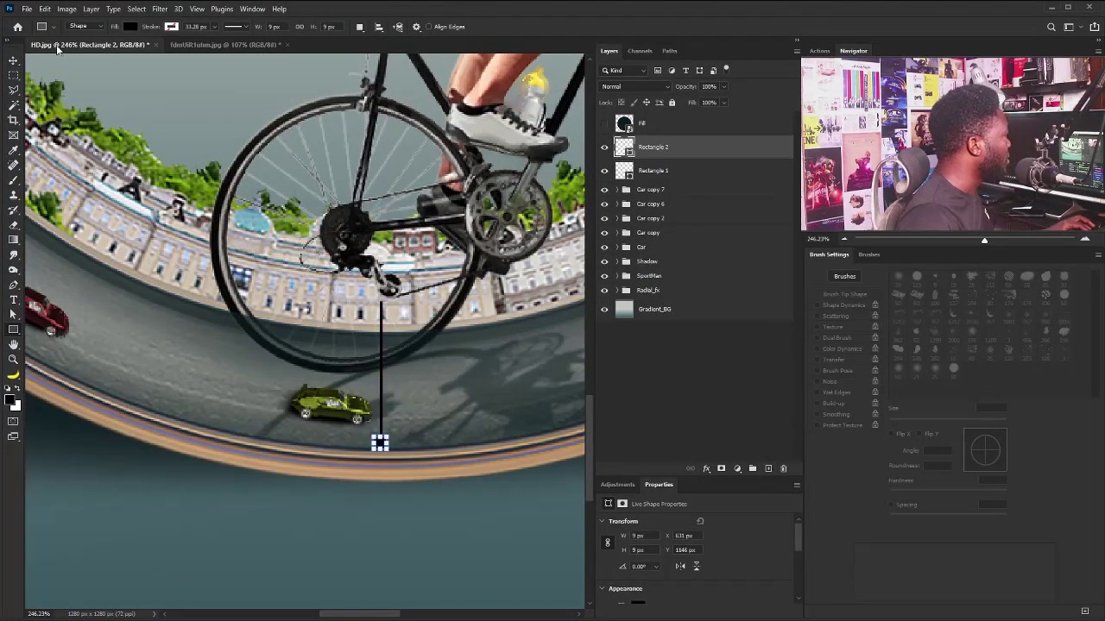
- Reshape the black square at the post's foot into a trapezoid by widening its lower edge to about 13 px
{"action": "left_click", "coordinate": [13, 314]}
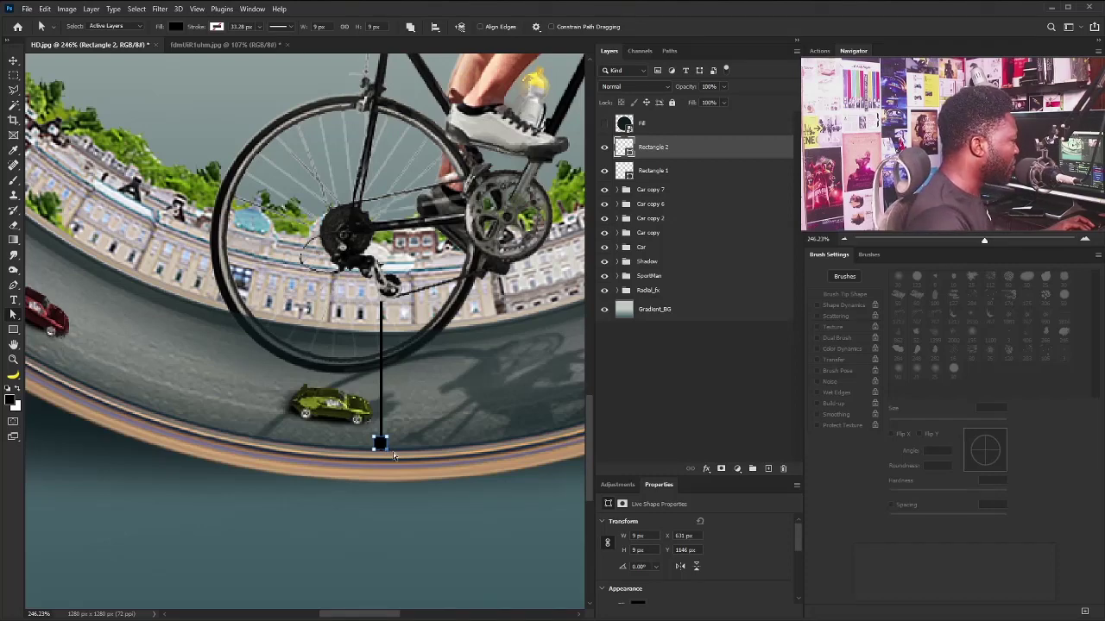
{"action": "left_click", "coordinate": [392, 453]}
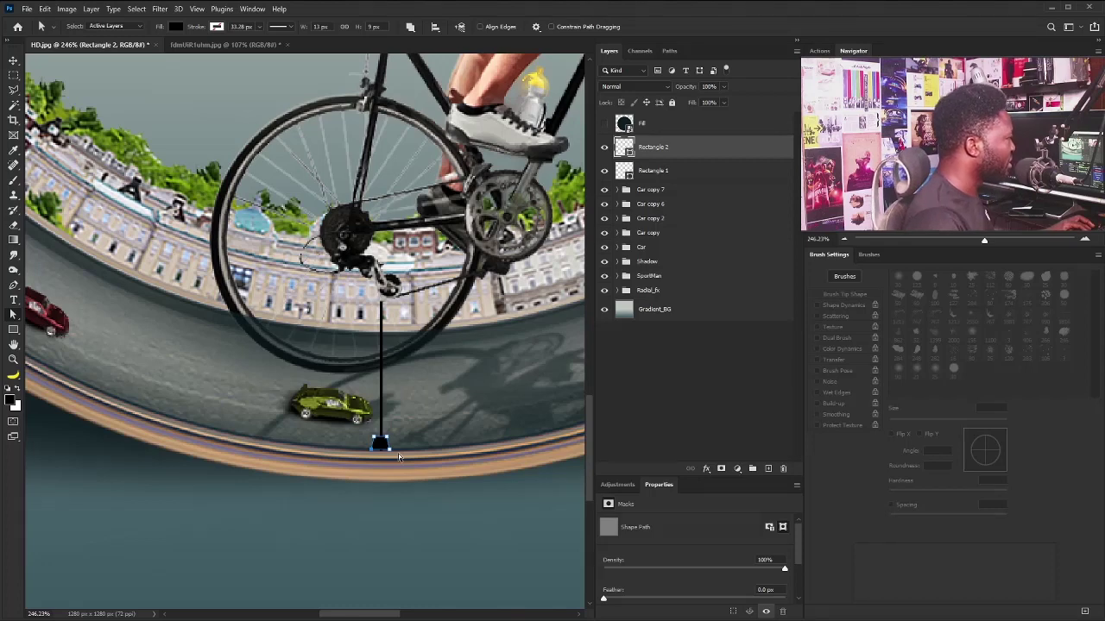
{"action": "left_click", "coordinate": [408, 436]}
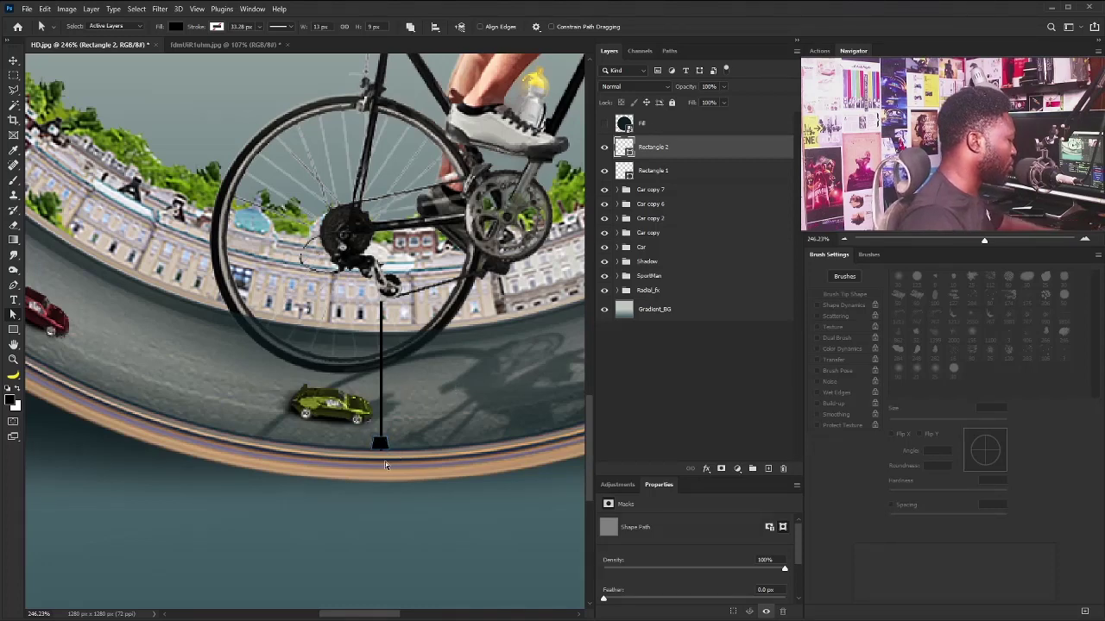
{"action": "left_click", "coordinate": [13, 60]}
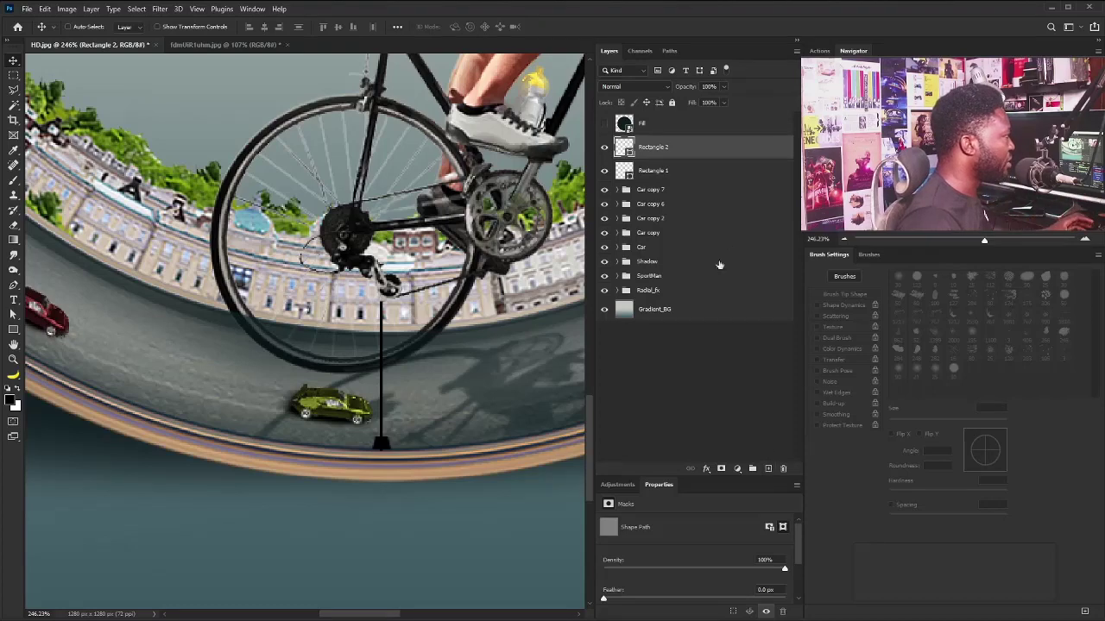
- Add a new layer named Glow above Rectangle 2
{"action": "left_click", "coordinate": [769, 469], "text": "alt"}
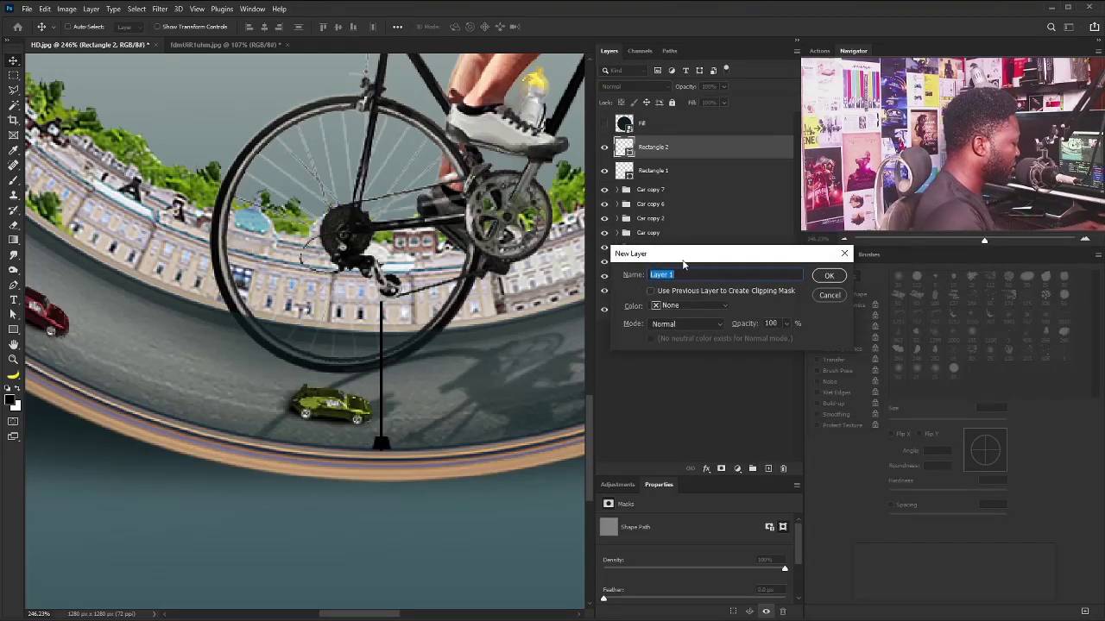
{"action": "type", "text": "Glow"}
{"action": "key", "text": "Return"}
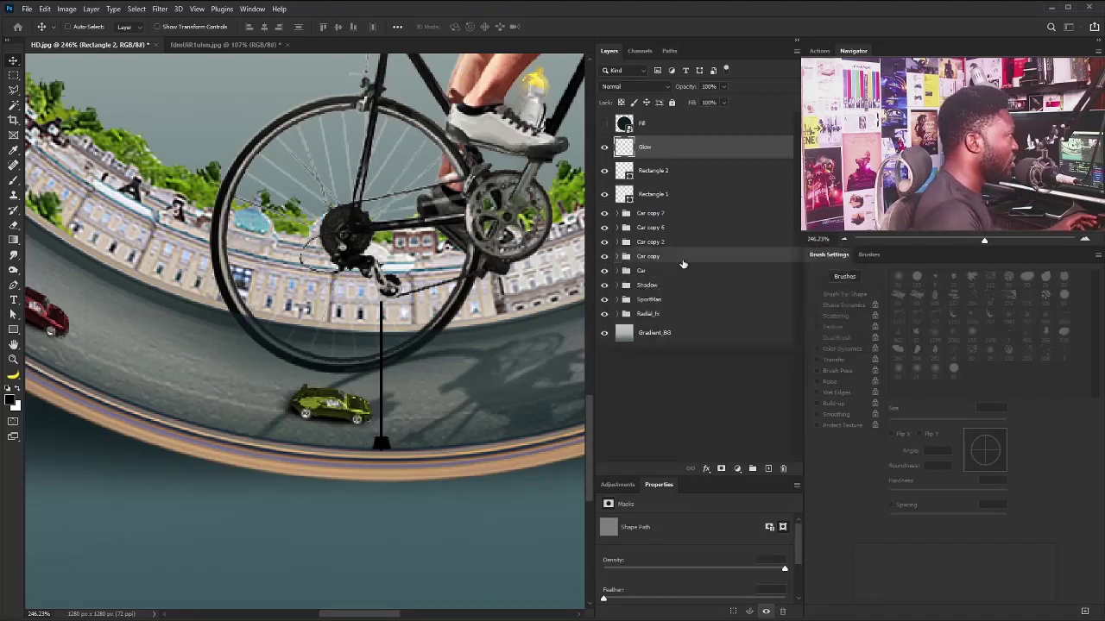
- Set the foreground color to light orange, hex ffb974
{"action": "left_click", "coordinate": [11, 400]}
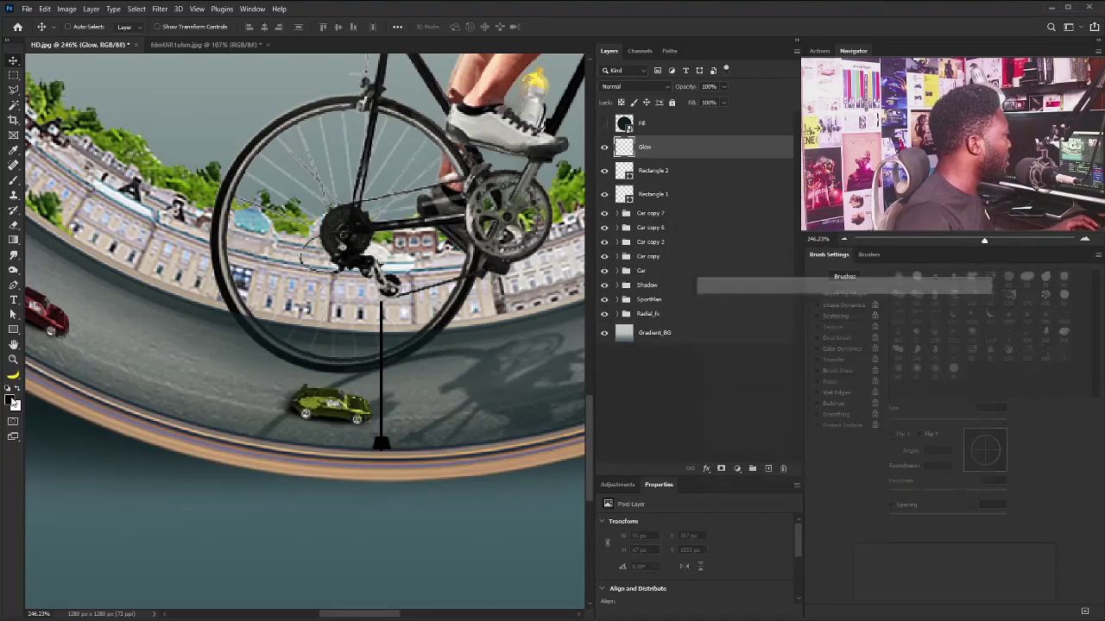
{"action": "left_click", "coordinate": [857, 440]}
{"action": "left_click_drag", "start_coordinate": [857, 441], "coordinate": [858, 446]}
{"action": "left_click", "coordinate": [832, 309]}
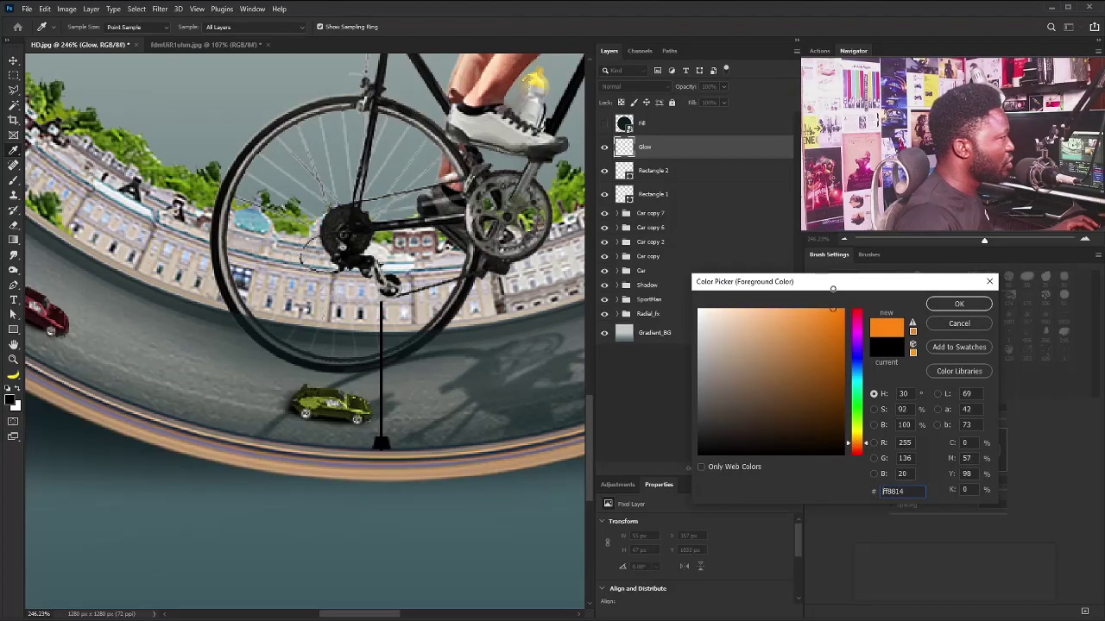
{"action": "left_click_drag", "start_coordinate": [831, 311], "coordinate": [778, 291]}
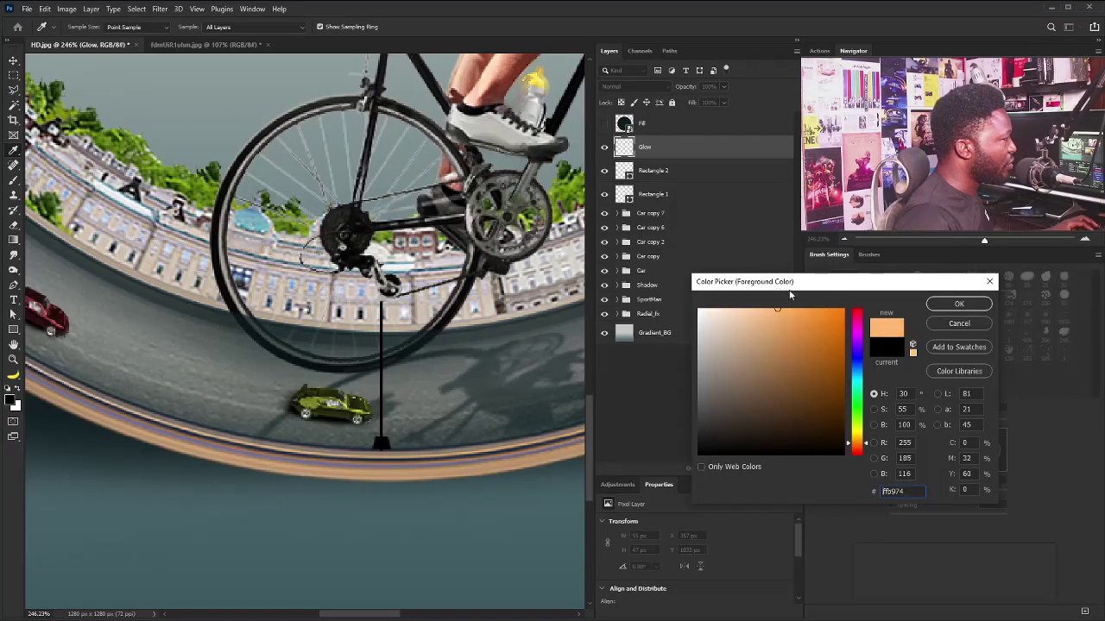
{"action": "left_click", "coordinate": [956, 304]}
- Paint a light-orange glow at the top of the thin post on the Glow layer, using a soft 25 px brush
{"action": "key", "text": "v"}
{"action": "key", "text": "b"}
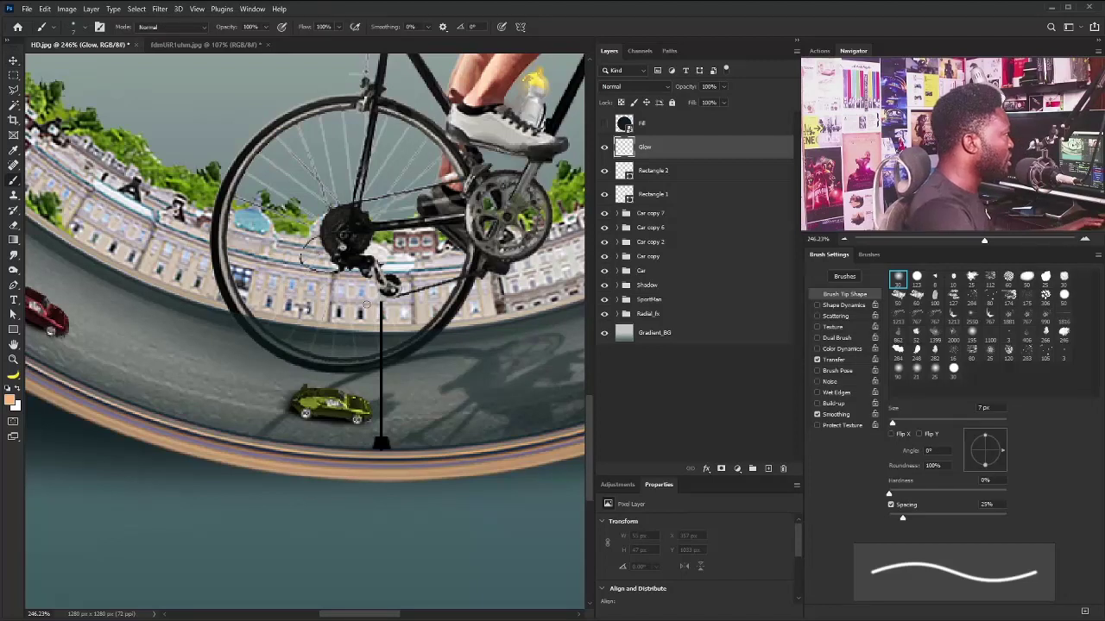
{"action": "key", "text": "bracketright"}
{"action": "key", "text": "bracketright"}
{"action": "key", "text": "bracketright"}
{"action": "key", "text": "bracketright"}
{"action": "key", "text": "bracketright"}
{"action": "key", "text": "bracketright"}
{"action": "key", "text": "bracketright"}
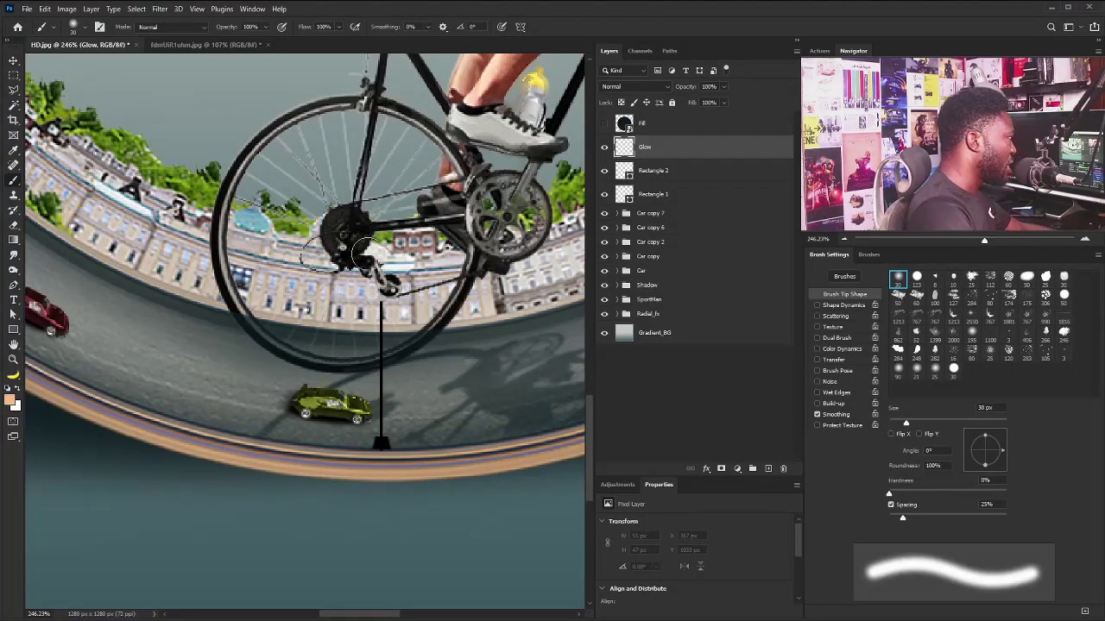
{"action": "key", "text": "bracketright"}
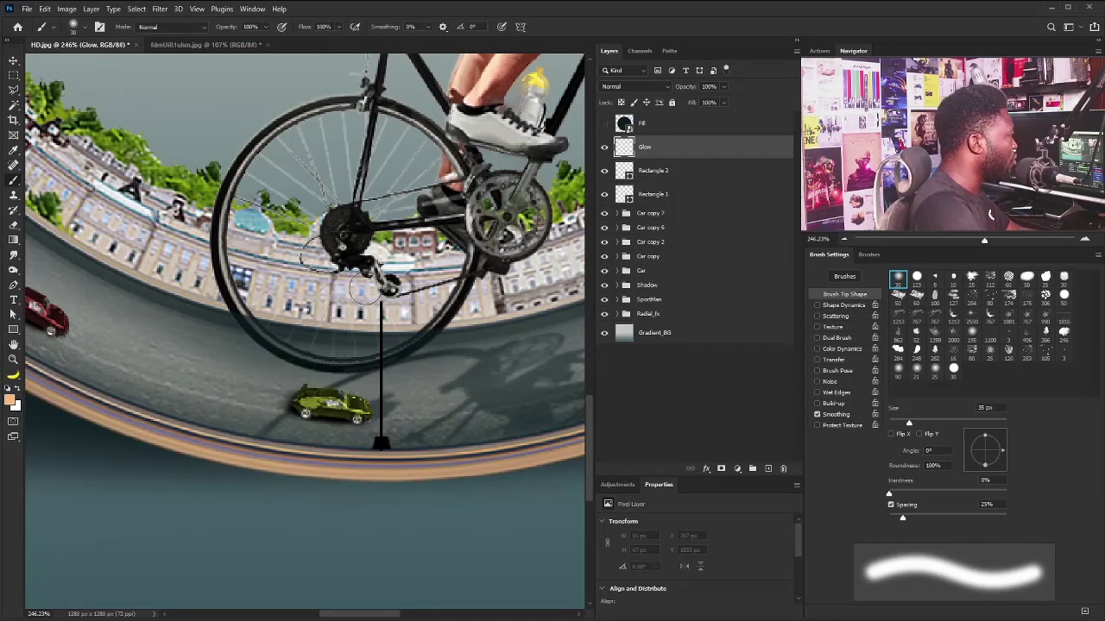
{"action": "key", "text": "bracketleft"}
{"action": "key", "text": "bracketleft"}
{"action": "key", "text": "bracketleft"}
{"action": "key", "text": "bracketleft"}
{"action": "key", "text": "bracketright"}
{"action": "key", "text": "bracketright"}
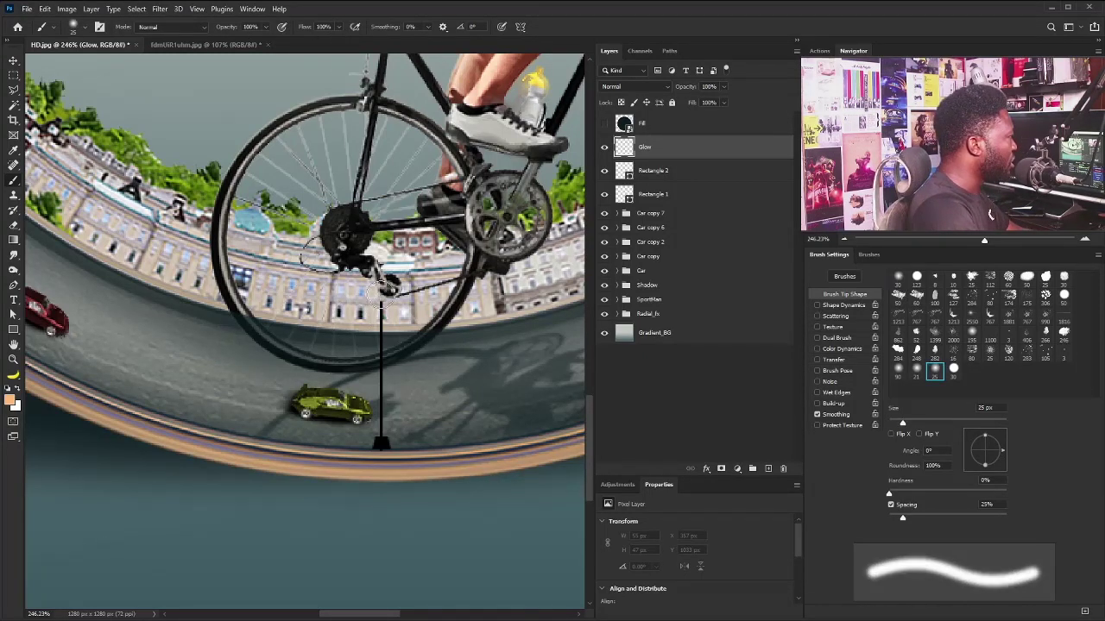
{"action": "left_click", "coordinate": [383, 295]}
{"action": "left_click_drag", "start_coordinate": [380, 266], "coordinate": [382, 287]}
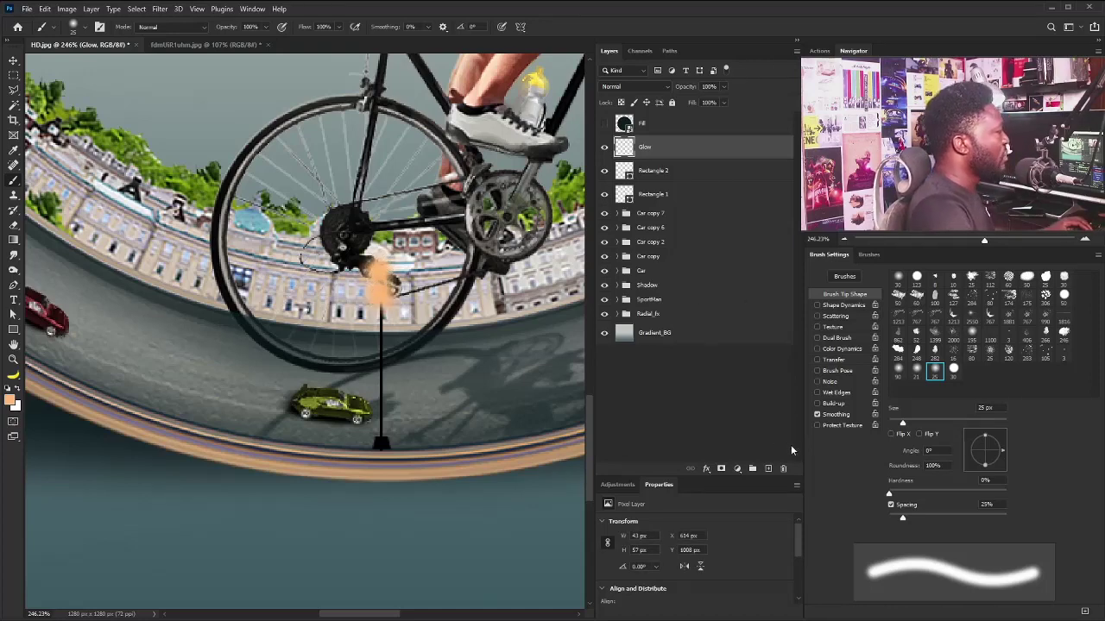
- Add a layer named Light above Glow in Color Dodge mode, filled with the Color-Dodge-neutral black
{"action": "left_click", "coordinate": [768, 469], "text": "alt"}
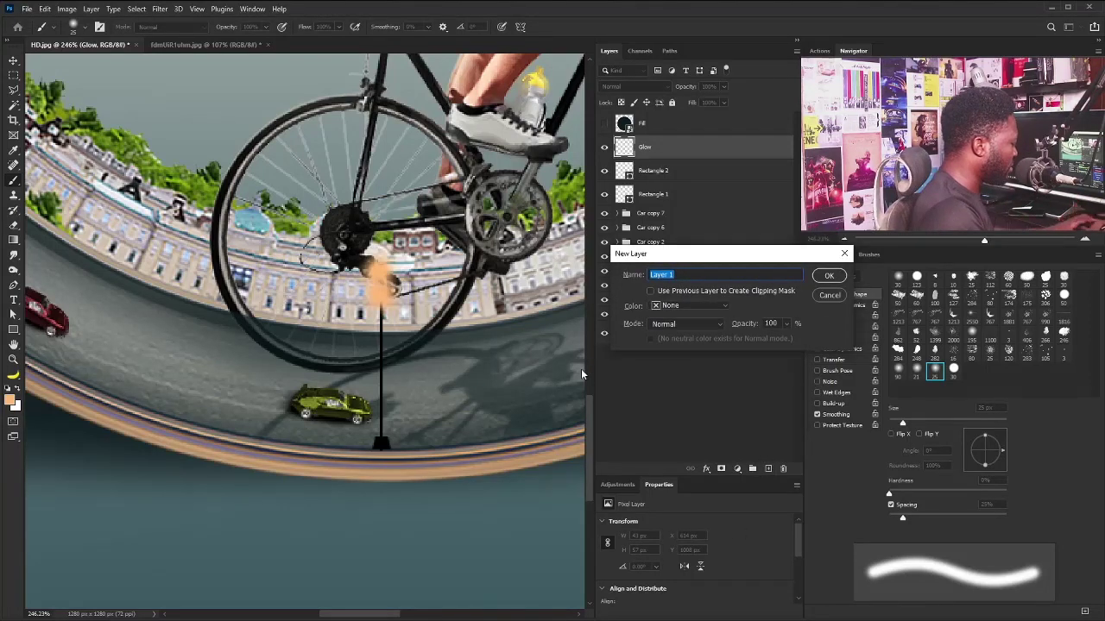
{"action": "type", "text": "Light"}
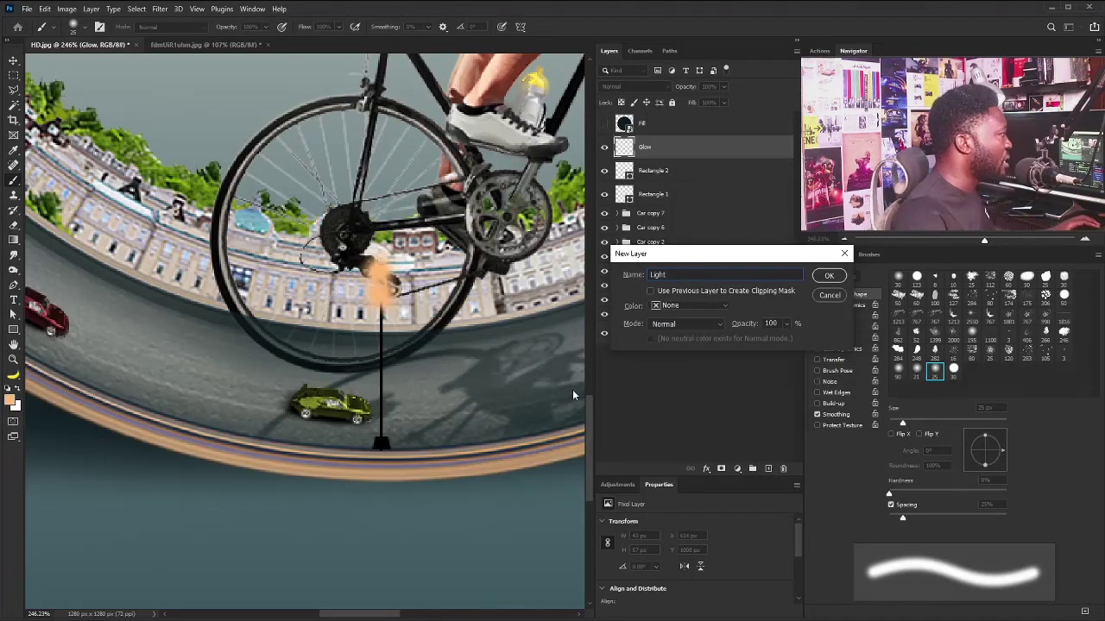
{"action": "left_click", "coordinate": [678, 306]}
{"action": "left_click", "coordinate": [714, 302]}
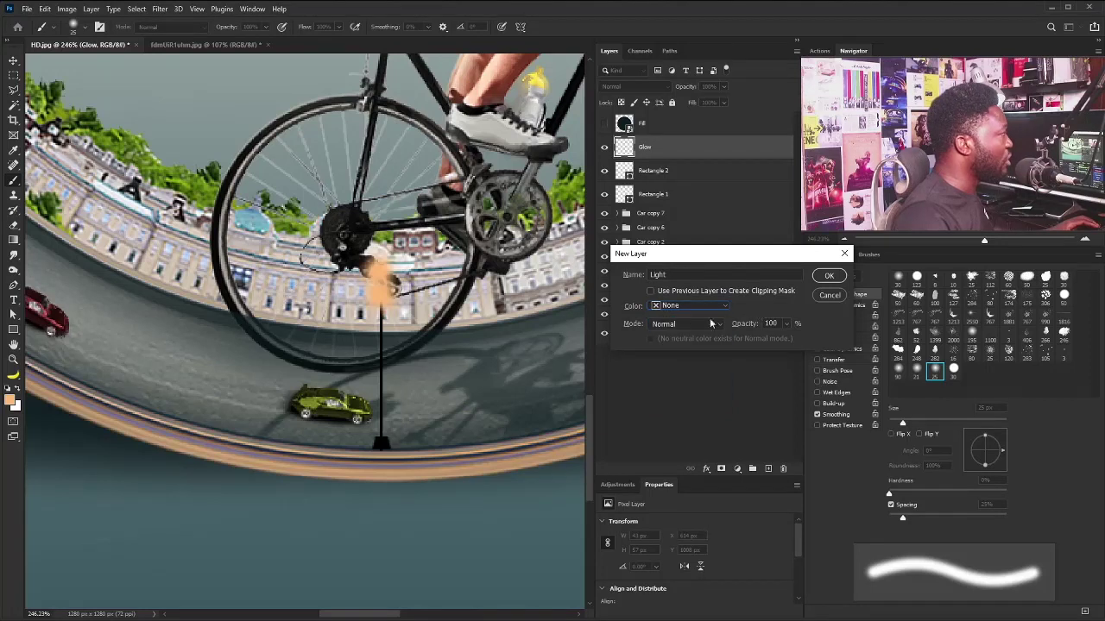
{"action": "left_click", "coordinate": [689, 326]}
{"action": "left_click", "coordinate": [688, 443]}
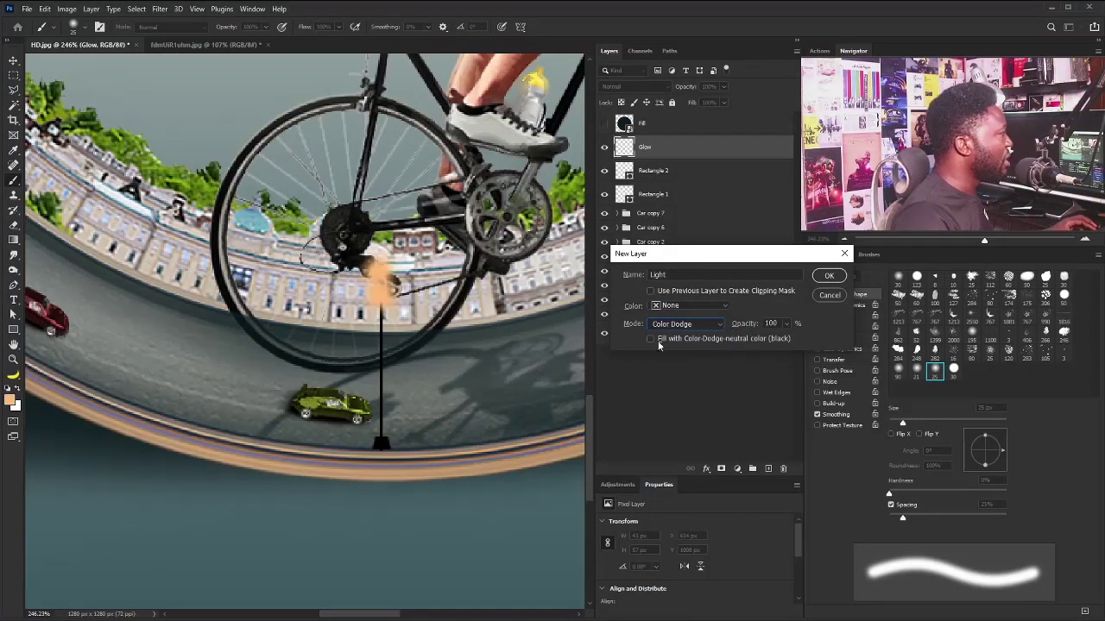
{"action": "left_click", "coordinate": [651, 339]}
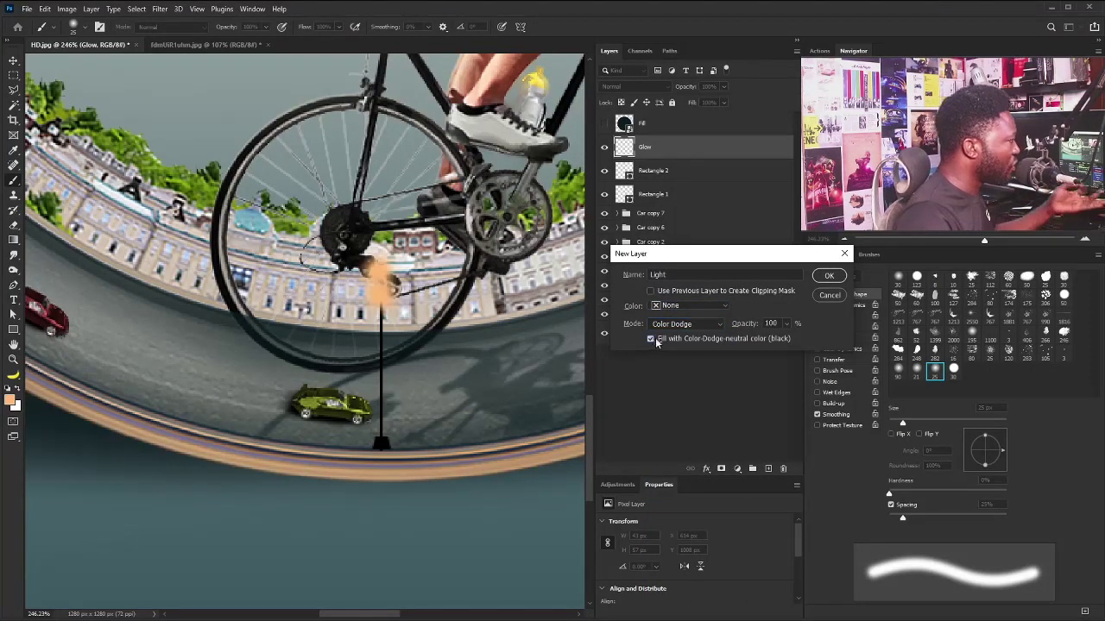
{"action": "left_click", "coordinate": [828, 277]}
- Scale the Light layer down to about 54 by 54 px and position it over the orange glow atop the post
{"action": "key", "text": "ctrl+0"}
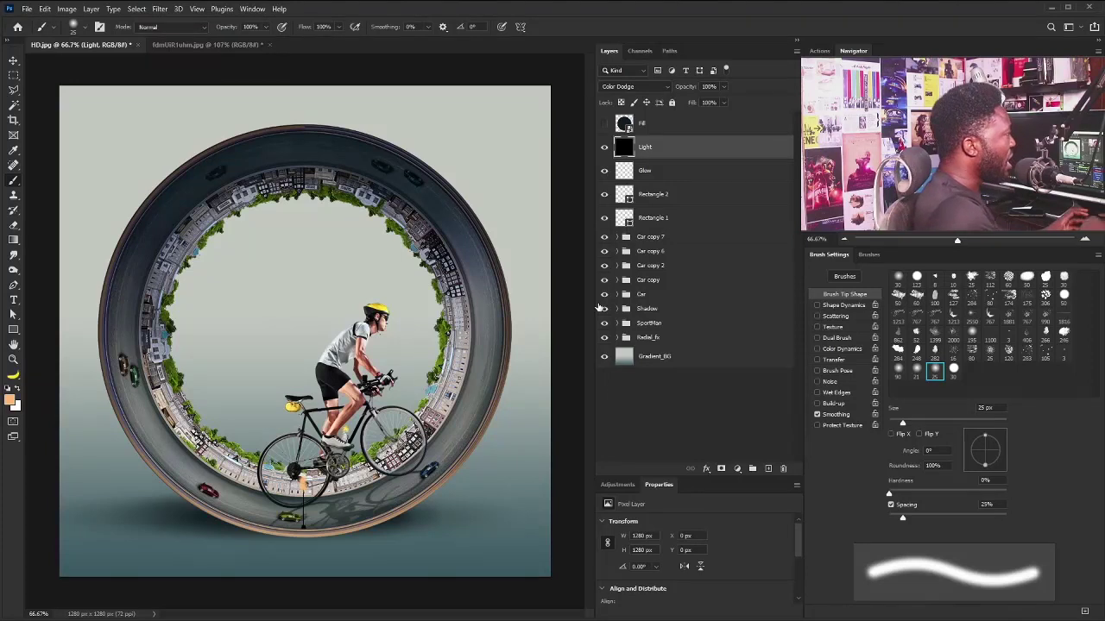
{"action": "key", "text": "ctrl+t"}
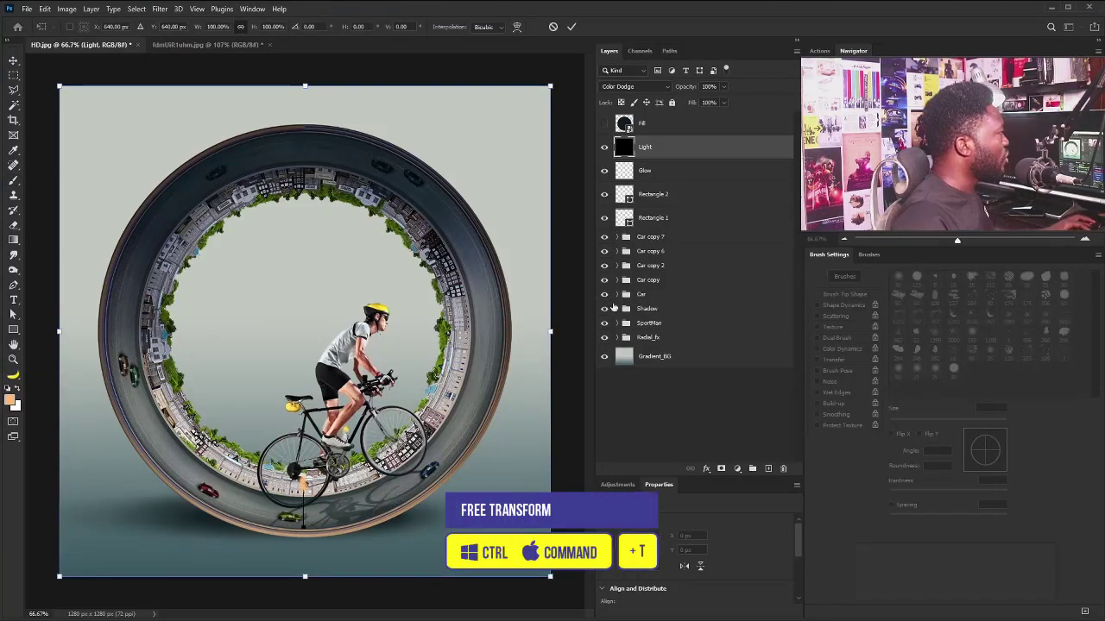
{"action": "left_click_drag", "start_coordinate": [550, 86], "coordinate": [286, 292]}
{"action": "left_click_drag", "start_coordinate": [304, 331], "coordinate": [298, 481]}
{"action": "scroll", "coordinate": [293, 483], "scroll_direction": "up", "scroll_amount": 5}
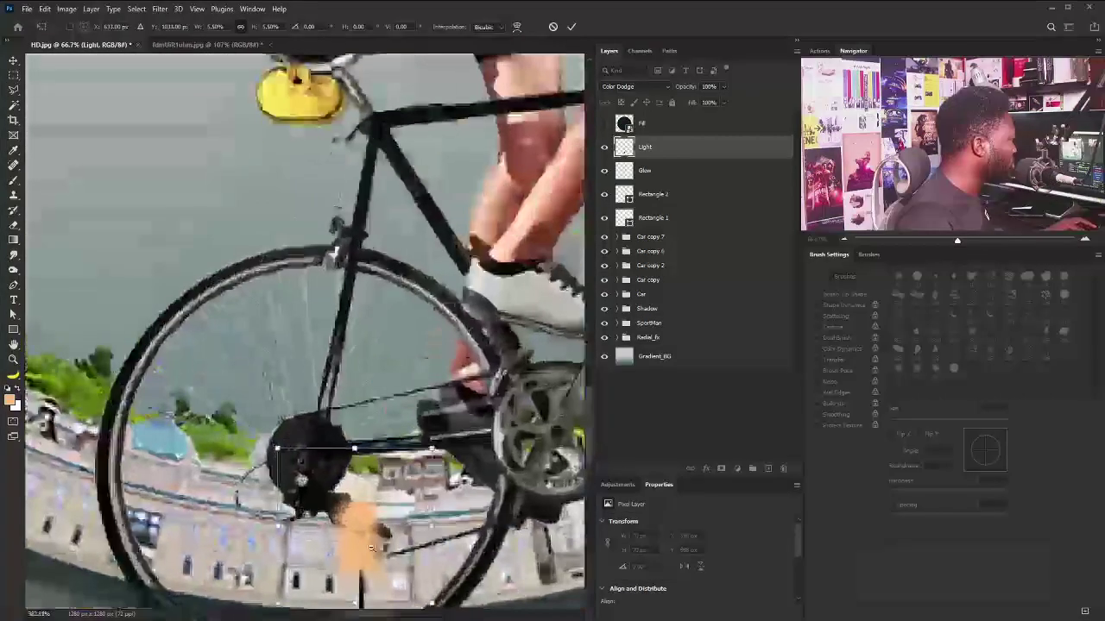
{"action": "left_click_drag", "start_coordinate": [432, 352], "coordinate": [399, 390]}
{"action": "key", "text": "Return"}
- Set the brush's foreground color to a paler orange, hex ffcfa0
{"action": "key", "text": "b"}
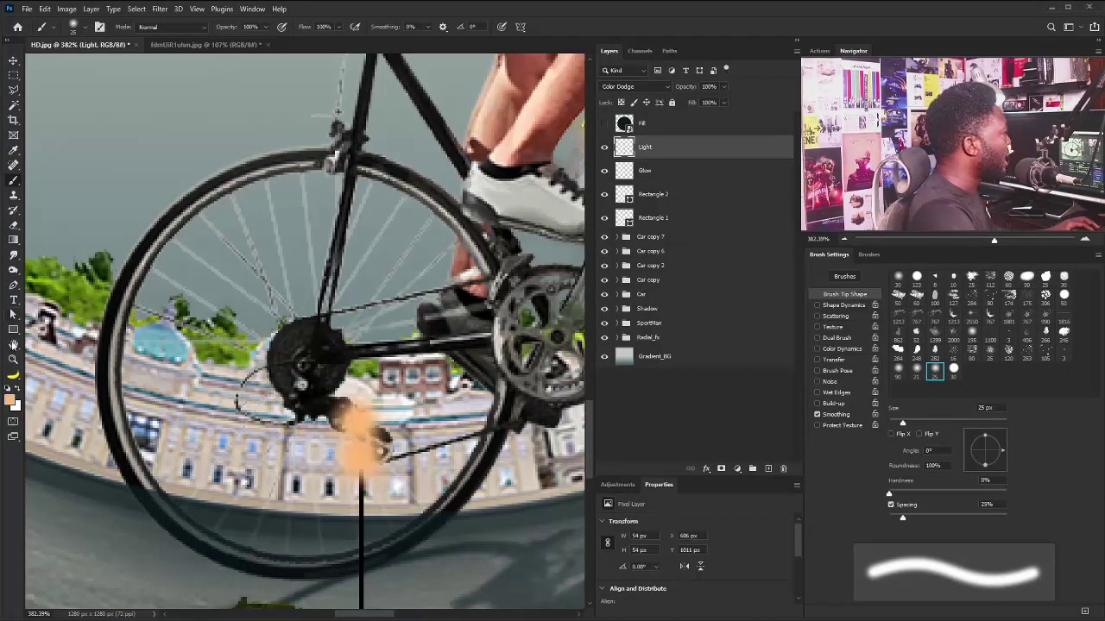
{"action": "left_click", "coordinate": [11, 399]}
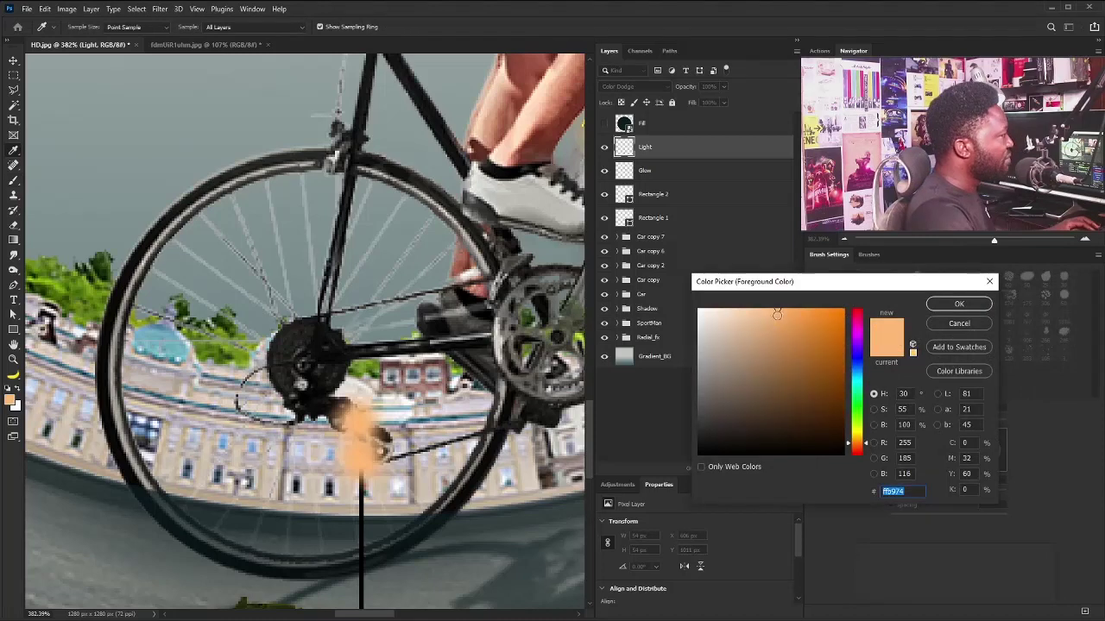
{"action": "left_click_drag", "start_coordinate": [777, 314], "coordinate": [750, 300]}
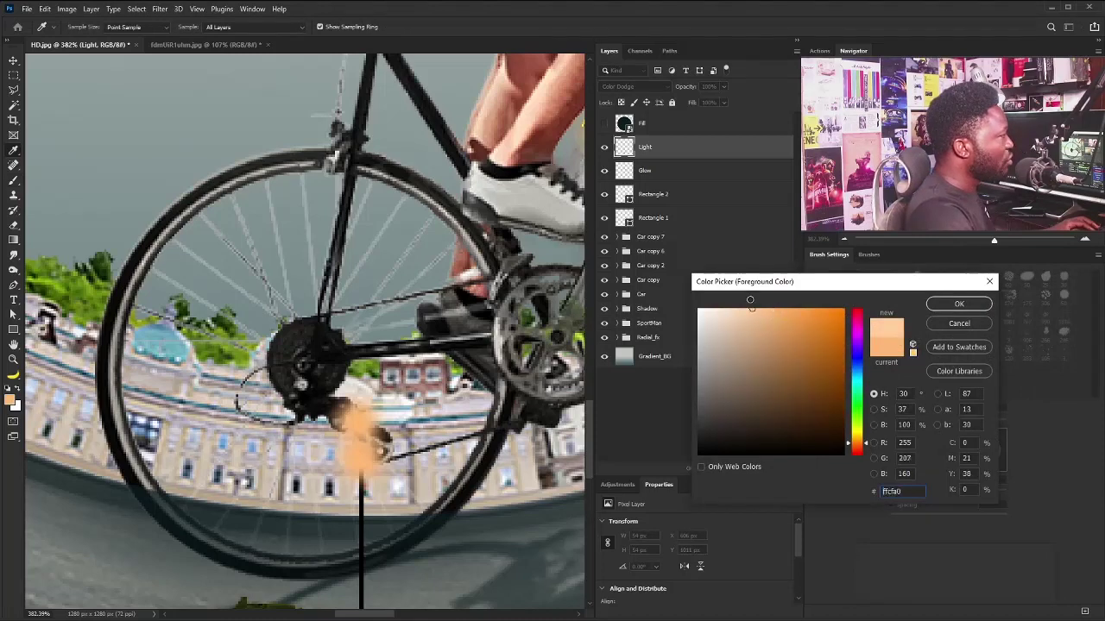
{"action": "left_click", "coordinate": [957, 303]}
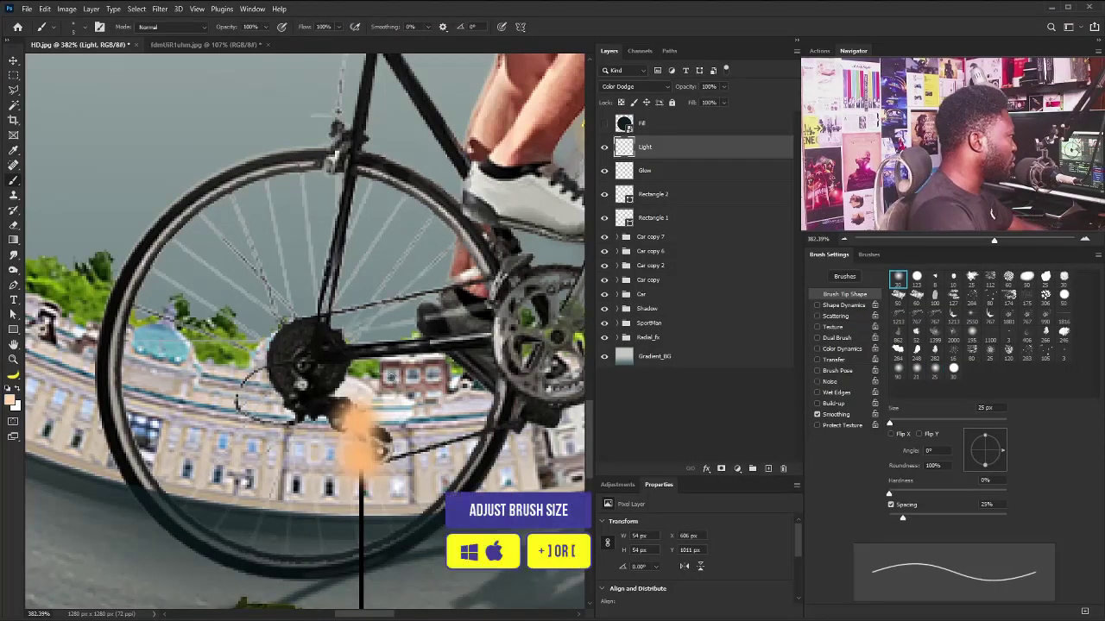
- Paint two bright light spots, one above the other, over the glow on the Light layer with a soft 15 px brush
{"action": "key", "text": "bracketleft"}
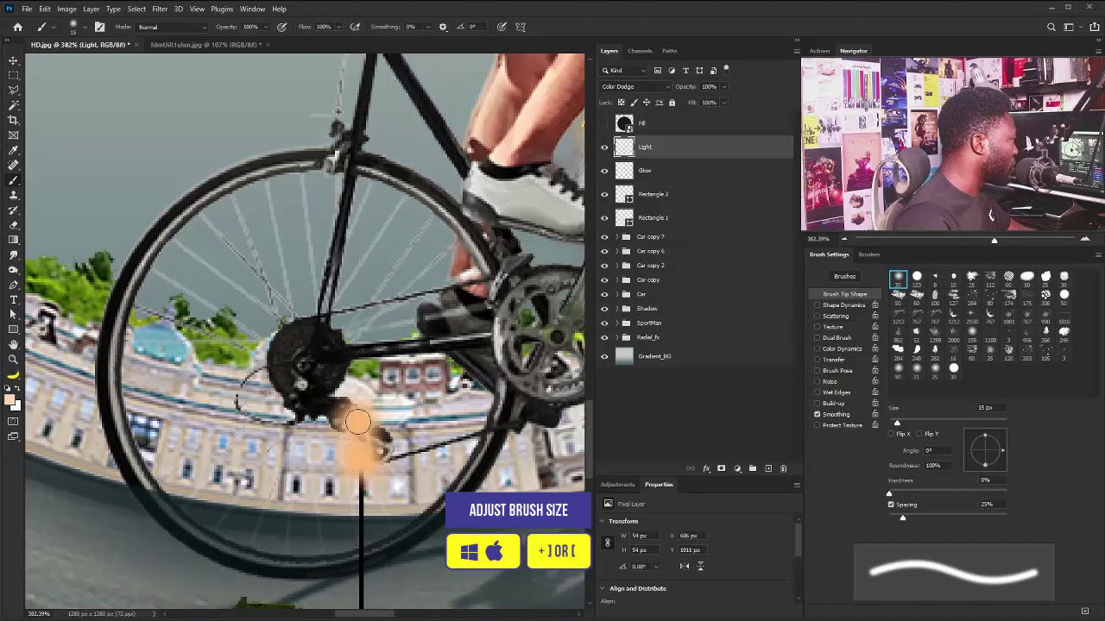
{"action": "left_click", "coordinate": [358, 422]}
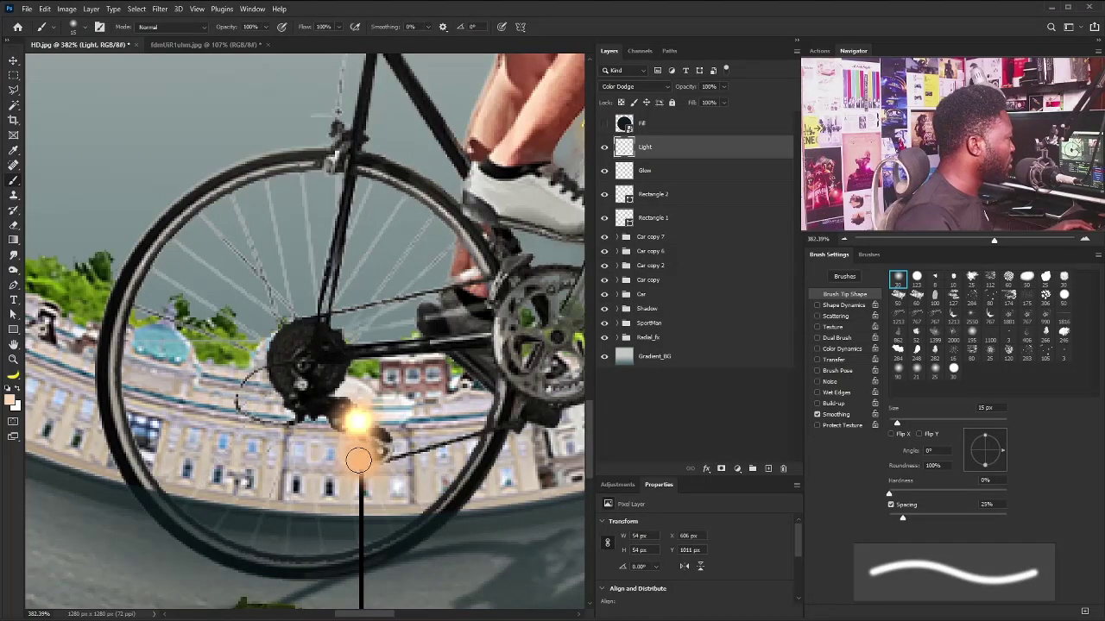
{"action": "left_click", "coordinate": [359, 460]}
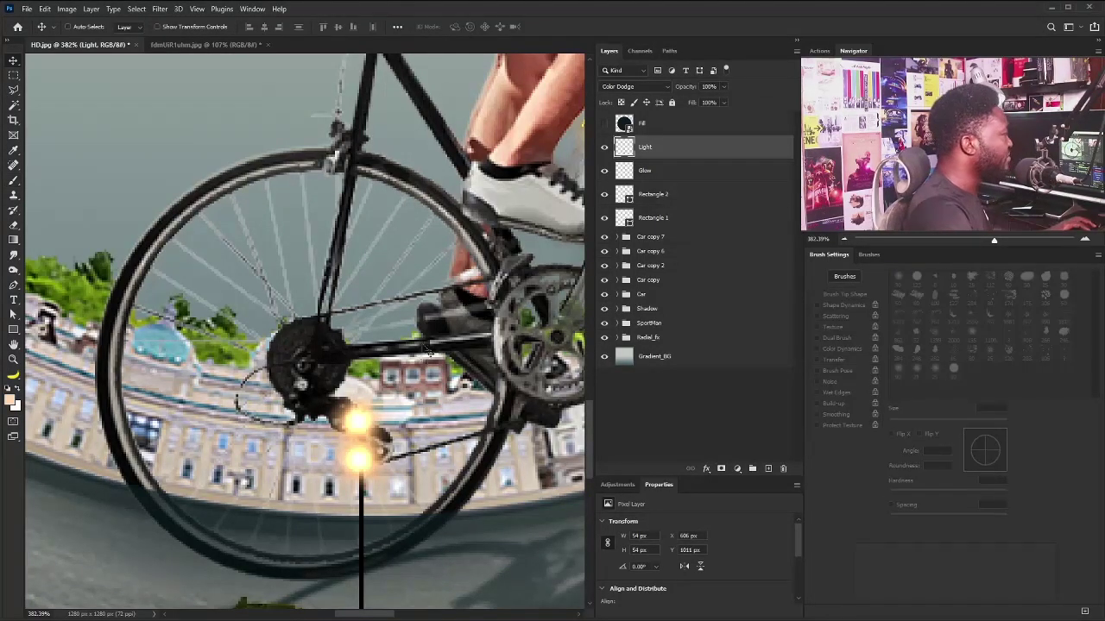
{"action": "key", "text": "v"}
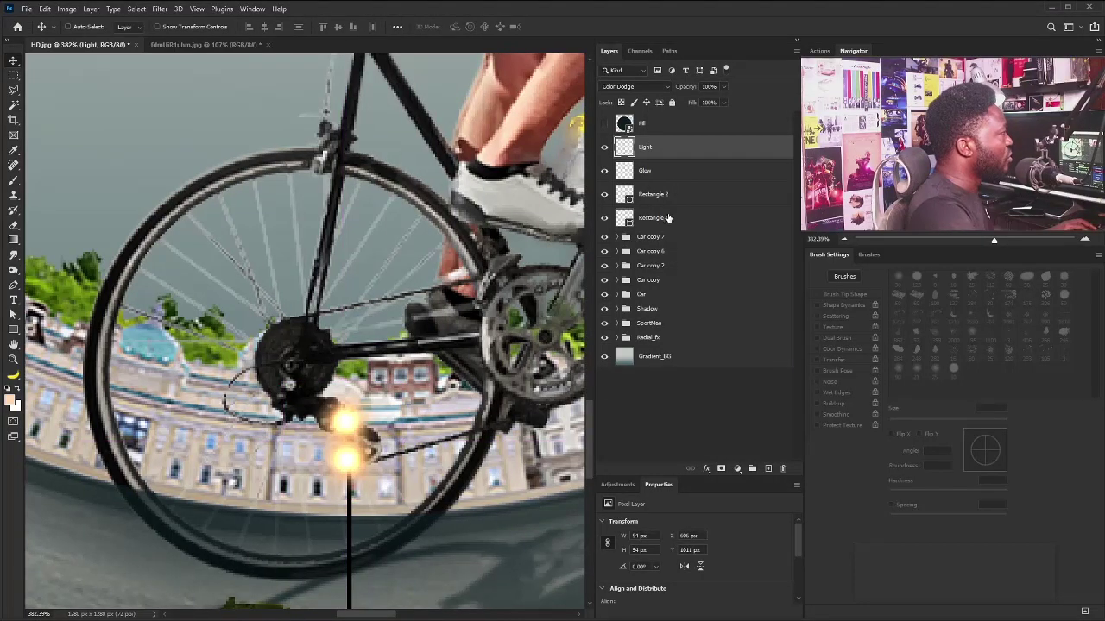
- Group the Light, Glow, Rectangle 2 and Rectangle 1 layers and name the group Street light
{"action": "left_click", "coordinate": [667, 217], "text": "shift"}
{"action": "left_click", "coordinate": [751, 468], "text": "shift"}
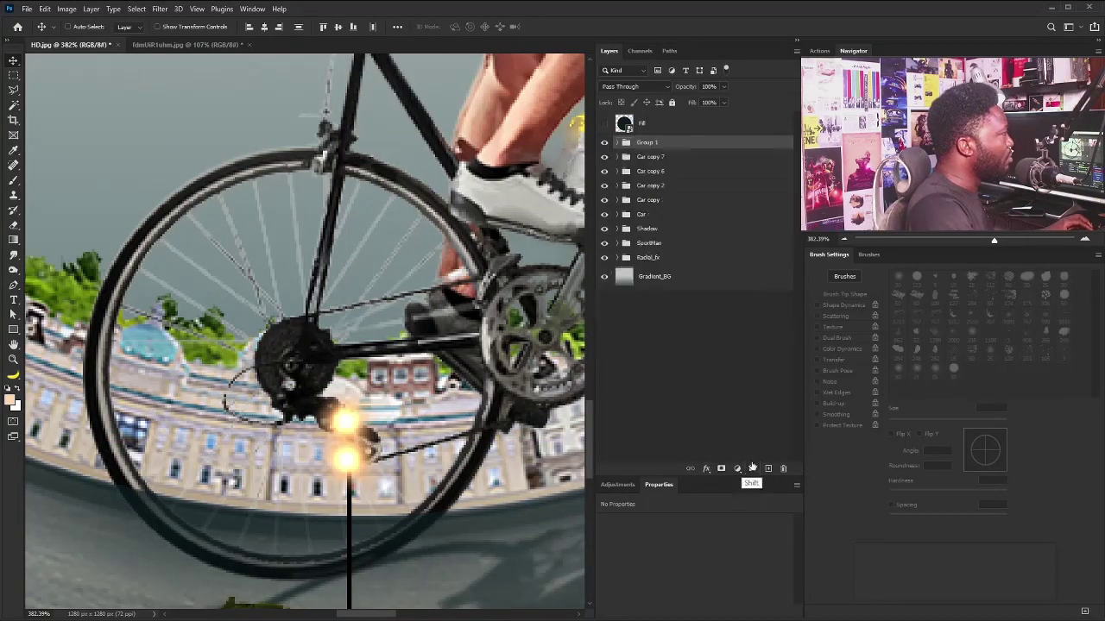
{"action": "type", "text": "Street light"}
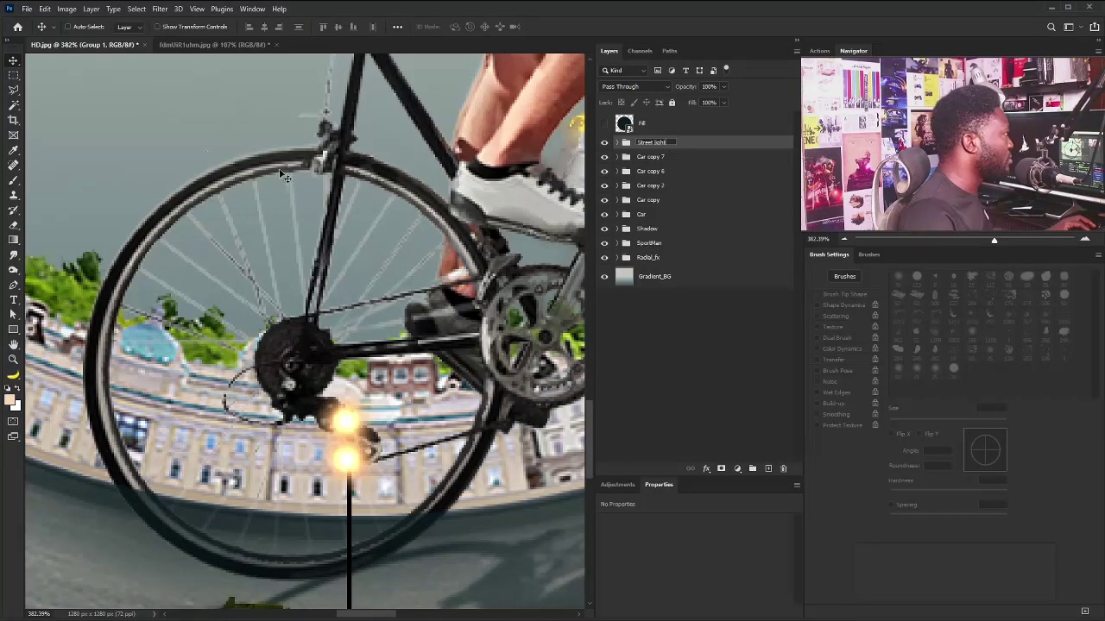
{"action": "key", "text": "Return"}
- Group the five car layer groups, from Car copy 7 down to Car, and name the new group Cars
{"action": "key", "text": "ctrl+minus"}
{"action": "key", "text": "ctrl+minus"}
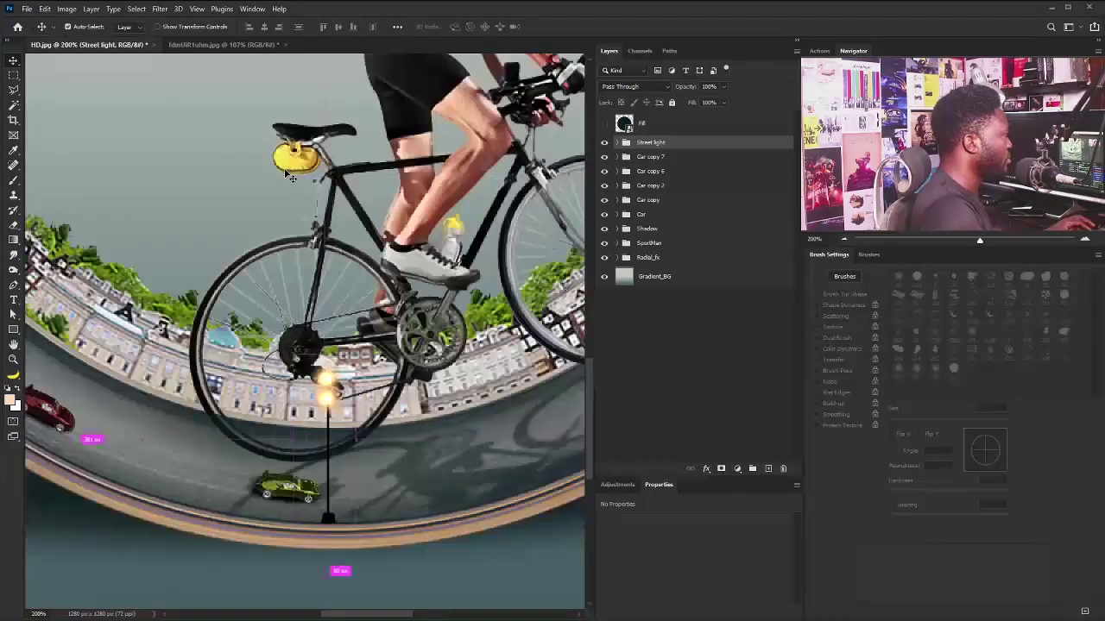
{"action": "left_click_drag", "start_coordinate": [337, 483], "coordinate": [423, 401]}
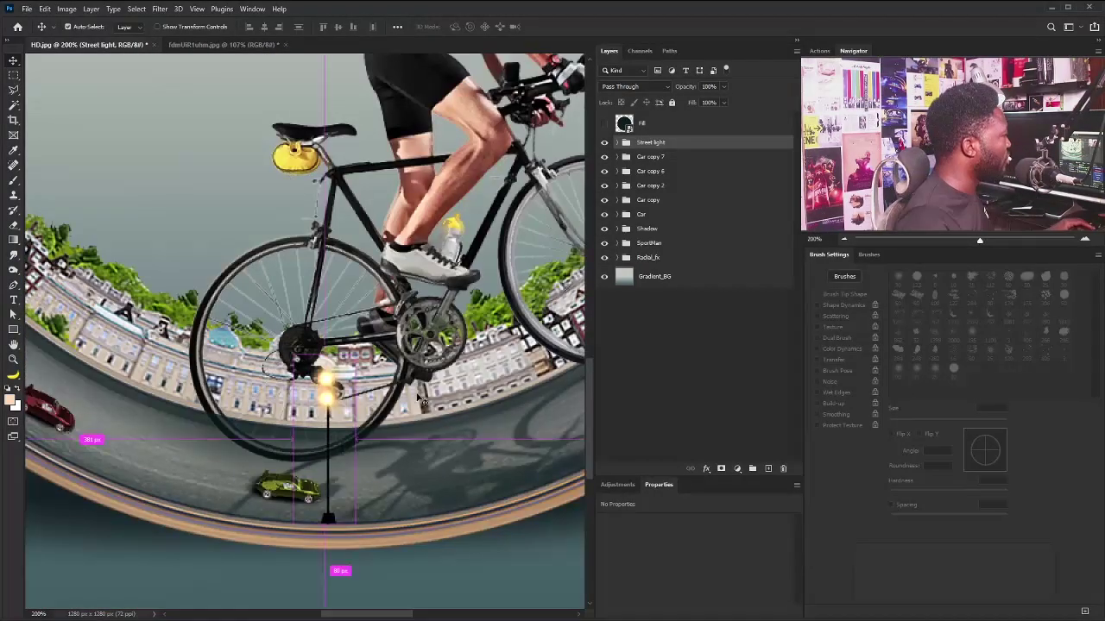
{"action": "left_click", "coordinate": [656, 160]}
{"action": "left_click", "coordinate": [656, 216], "text": "shift"}
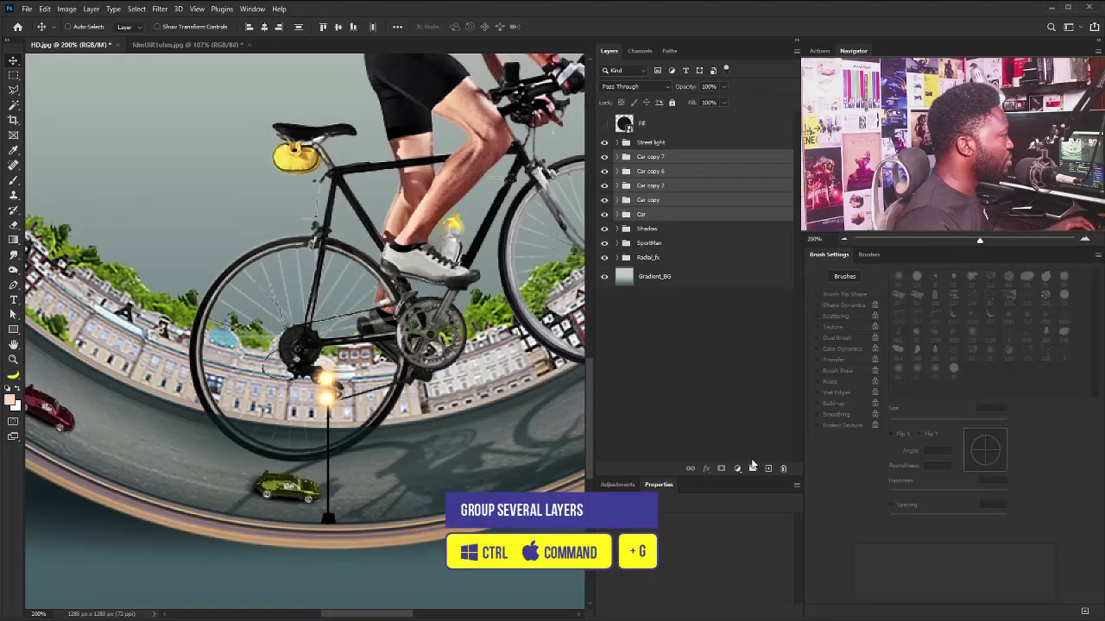
{"action": "key", "text": "ctrl+g"}
{"action": "double_click", "coordinate": [648, 158]}
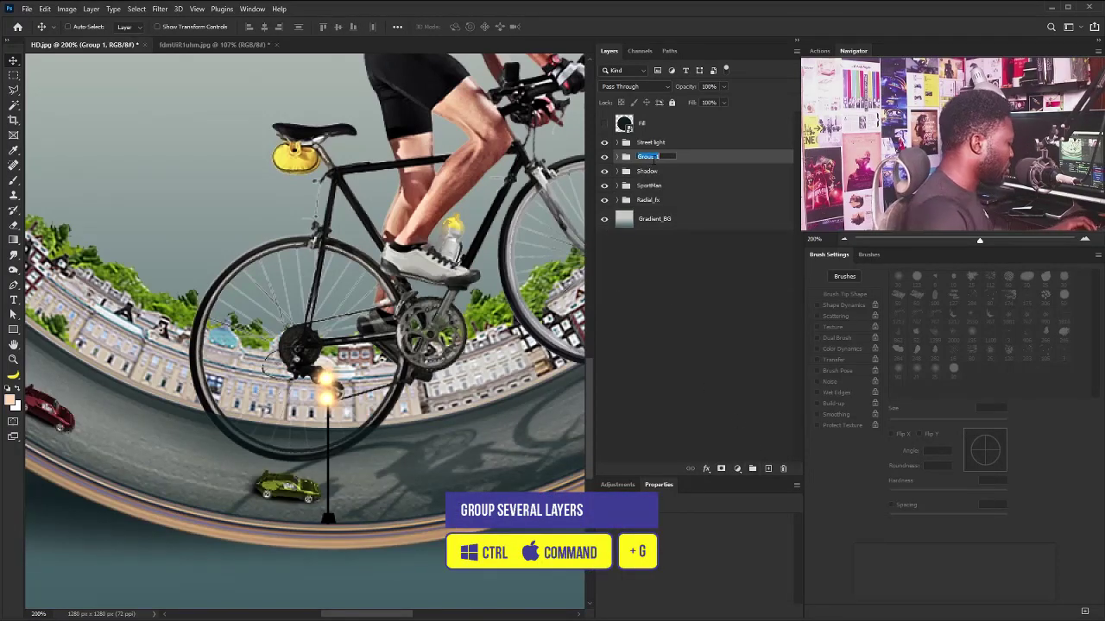
{"action": "type", "text": "Cars"}
{"action": "key", "text": "Return"}
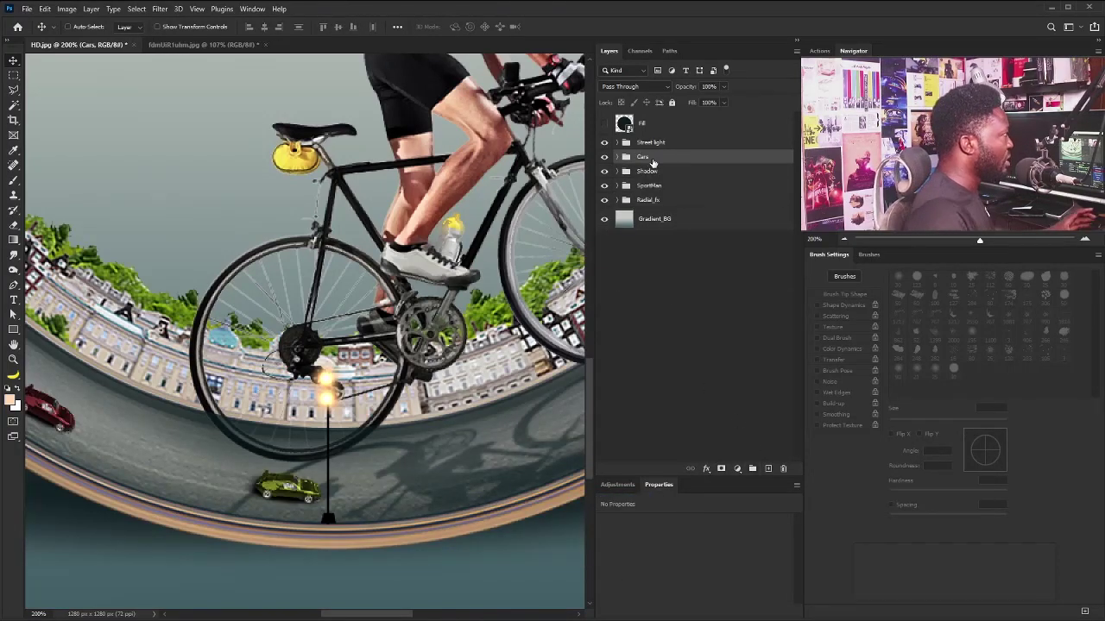
- Duplicate the Street light group, rotate the copy 180°, and place it opposite the original at the top of the tyre
{"action": "left_click", "coordinate": [675, 144]}
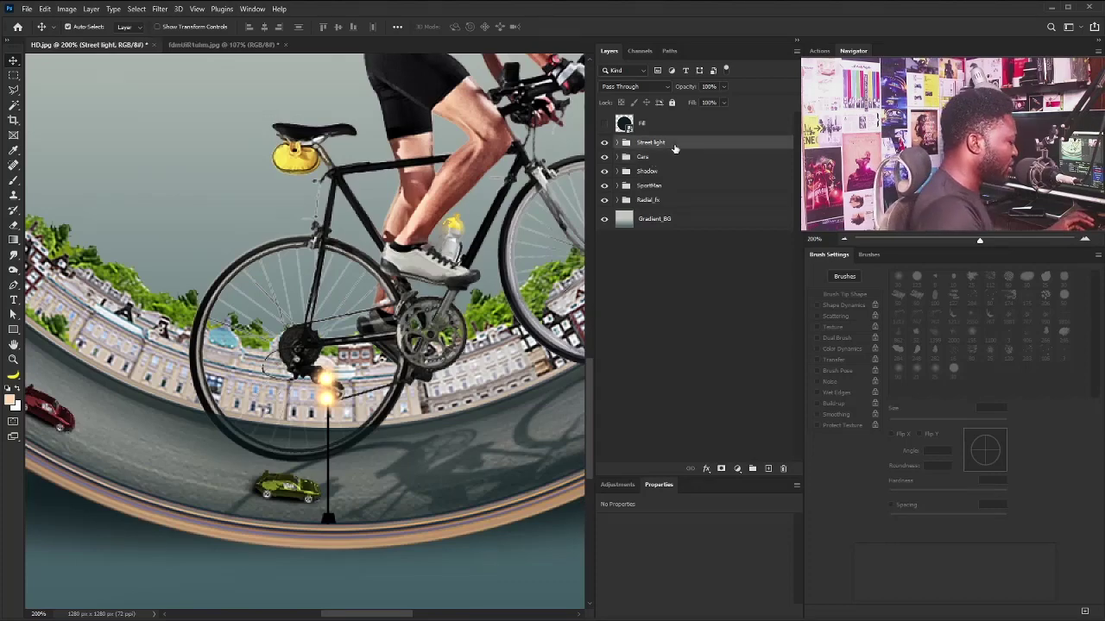
{"action": "key", "text": "ctrl+minus"}
{"action": "key", "text": "ctrl+minus"}
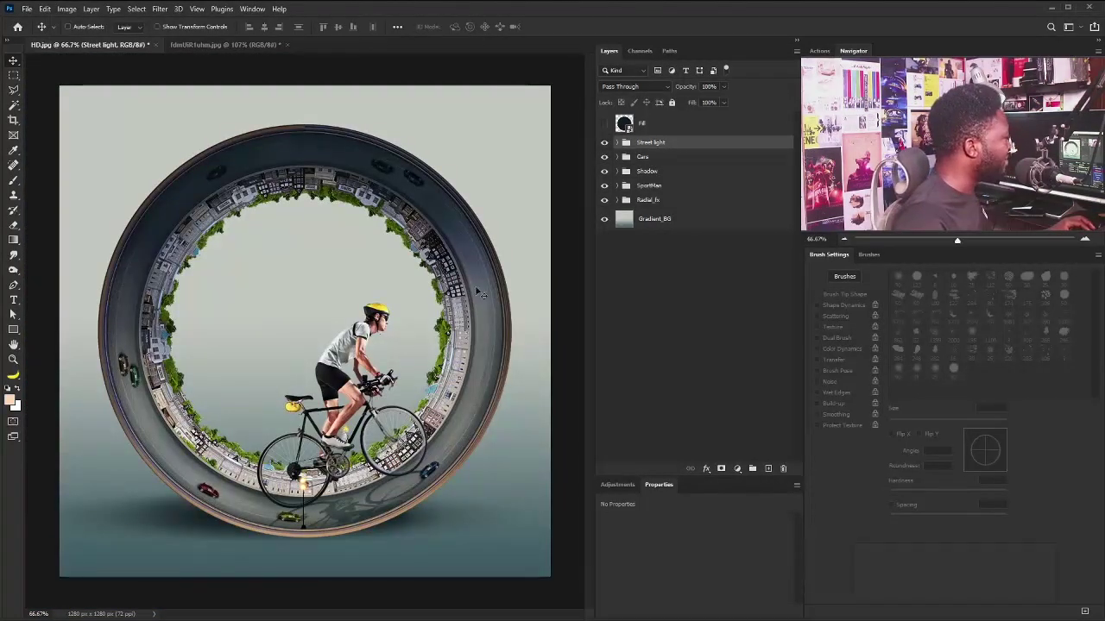
{"action": "left_click_drag", "start_coordinate": [378, 456], "coordinate": [380, 454]}
{"action": "left_click_drag", "start_coordinate": [696, 145], "coordinate": [768, 470]}
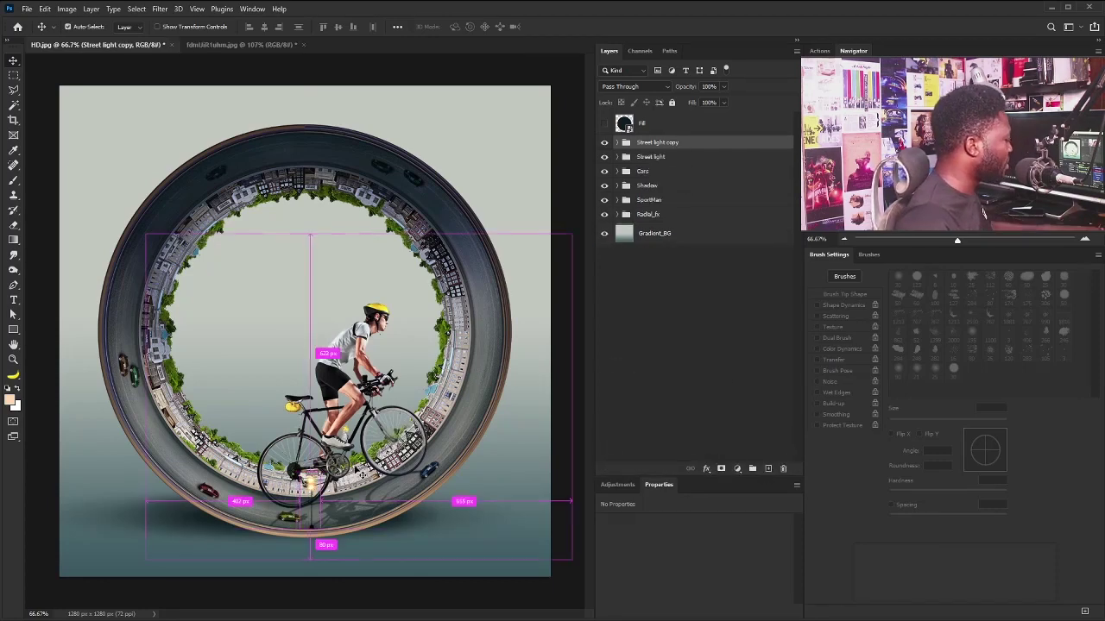
{"action": "key", "text": "ctrl+t"}
{"action": "right_click", "coordinate": [317, 488]}
{"action": "left_click", "coordinate": [362, 616]}
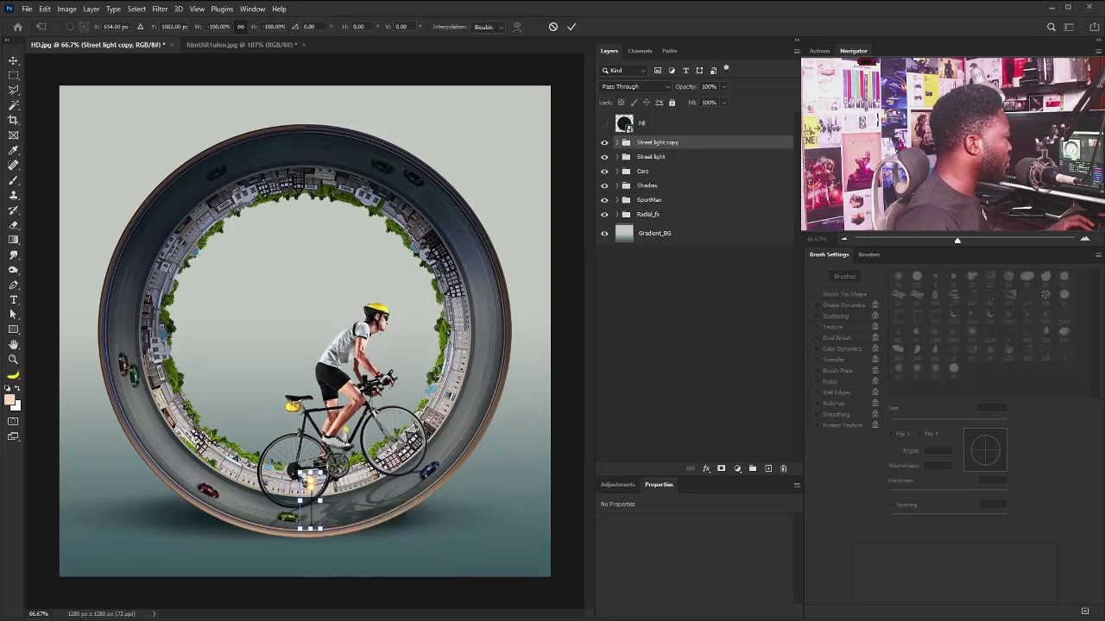
{"action": "left_click_drag", "start_coordinate": [312, 505], "coordinate": [308, 160]}
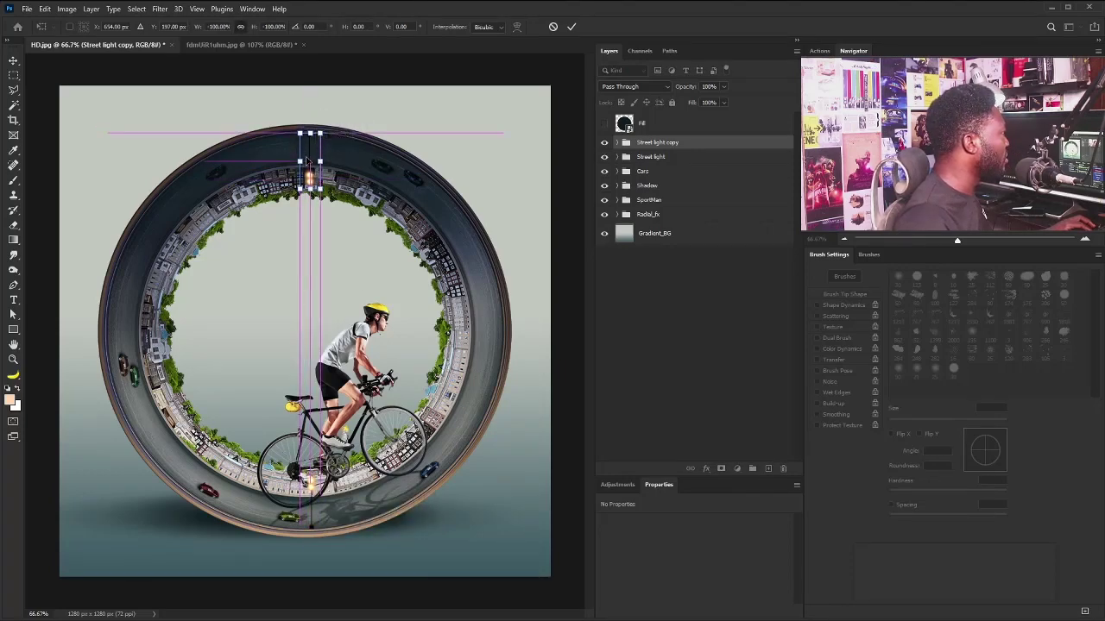
{"action": "key", "text": "Return"}
- Duplicate the top and bottom street lights together and rotate the copies -90° onto the tyre's left and right sides
{"action": "key", "text": "ctrl+j"}
{"action": "key", "text": "ctrl+j"}
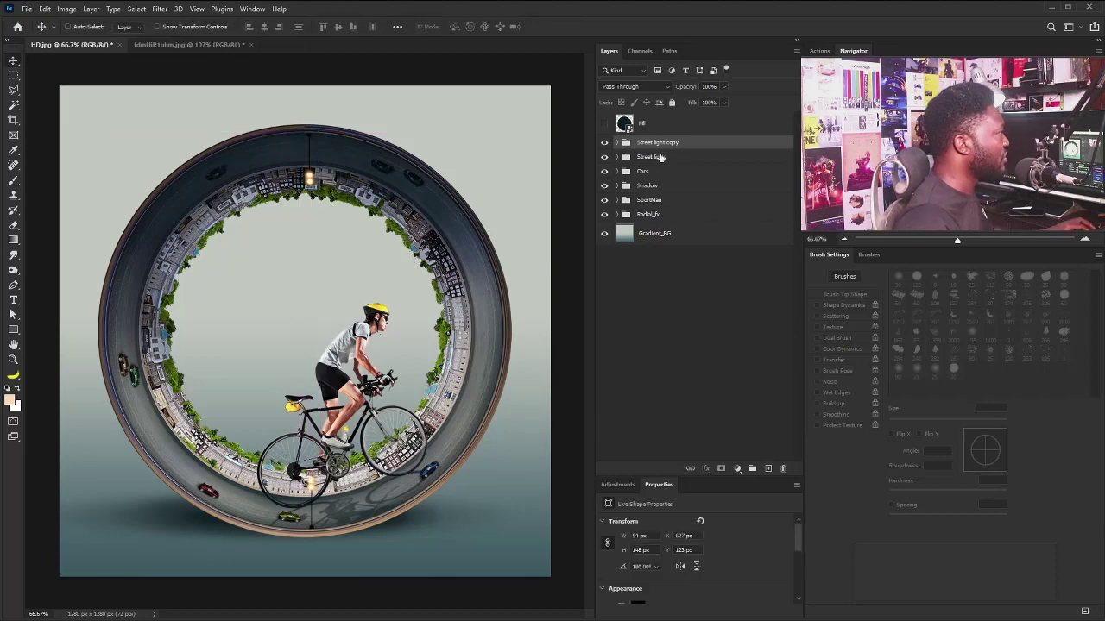
{"action": "key", "text": "ctrl+t"}
{"action": "left_click_drag", "start_coordinate": [515, 312], "coordinate": [508, 262]}
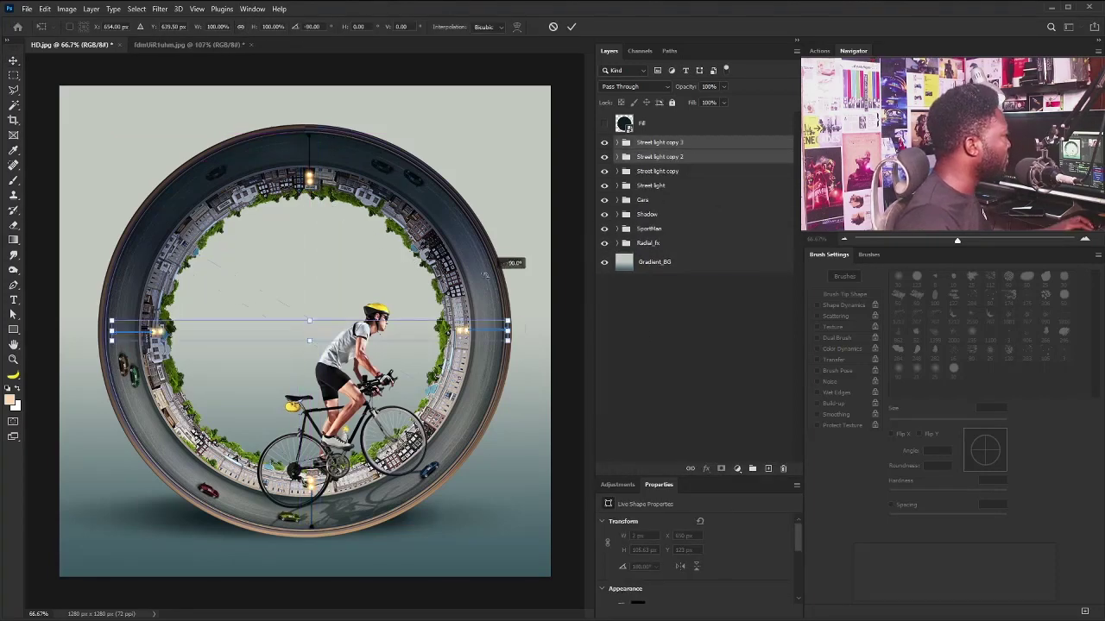
{"action": "key", "text": "Return"}
- Duplicate the tyre's left and right street lights and rotate the copies onto the upper-right to lower-left diagonal
{"action": "right_click", "coordinate": [509, 335]}
{"action": "left_click", "coordinate": [549, 338]}
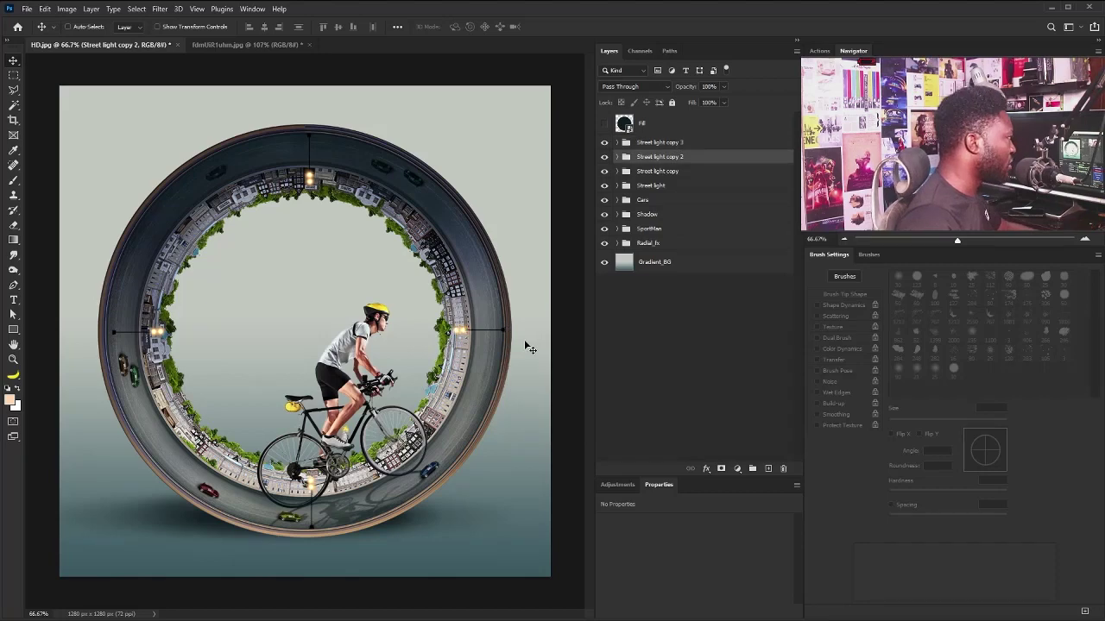
{"action": "left_click", "coordinate": [115, 337]}
{"action": "left_click", "coordinate": [659, 156], "text": "shift"}
{"action": "left_click_drag", "start_coordinate": [659, 157], "coordinate": [768, 468]}
{"action": "key", "text": "ctrl+t"}
{"action": "left_click_drag", "start_coordinate": [511, 331], "coordinate": [432, 275]}
{"action": "key", "text": "Return"}
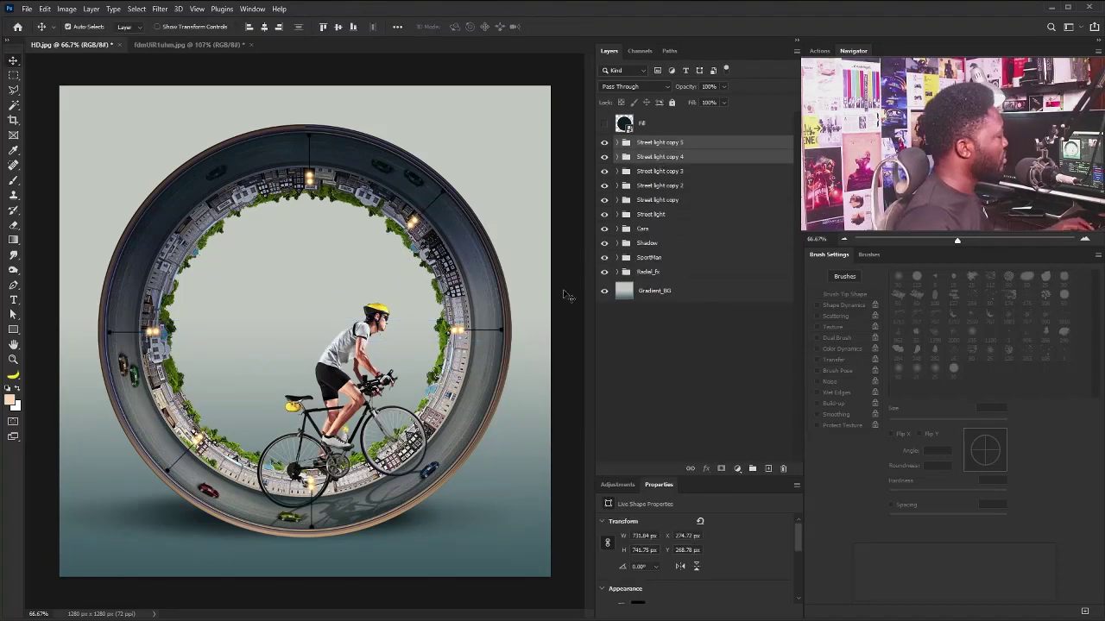
- Duplicate the diagonal pair of street lights and rotate the copies onto the tyre's upper-left to lower-right diagonal
{"action": "left_click_drag", "start_coordinate": [697, 147], "coordinate": [767, 469]}
{"action": "key", "text": "ctrl+t"}
{"action": "left_click_drag", "start_coordinate": [523, 360], "coordinate": [434, 509]}
{"action": "key", "text": "Return"}
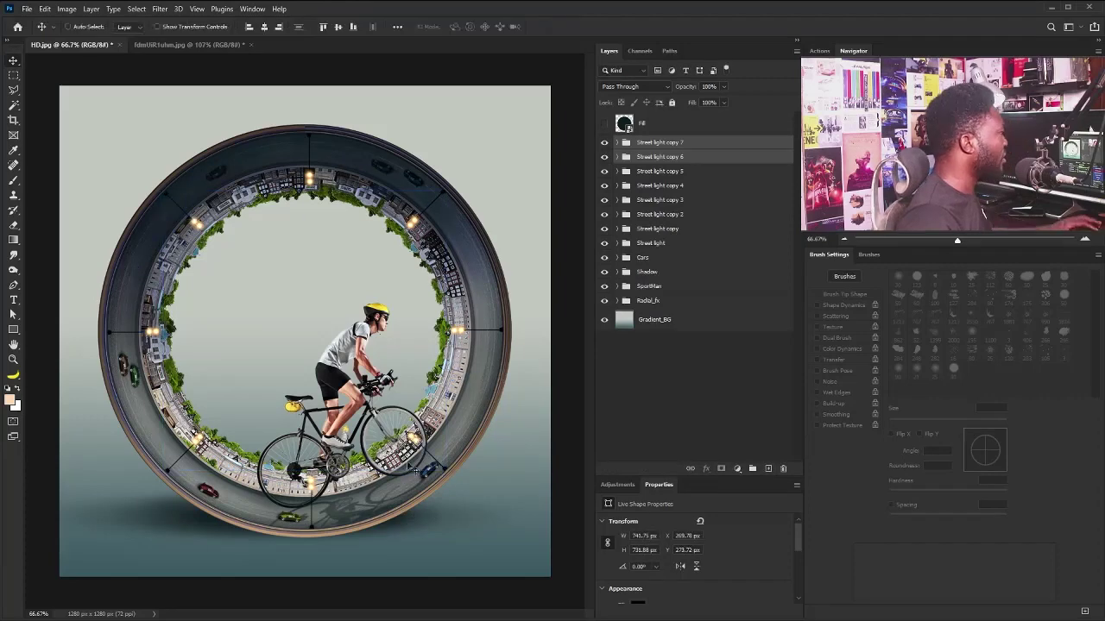
- Group all the street light groups together and name the new group Street Light
{"action": "left_click", "coordinate": [660, 244], "text": "shift"}
{"action": "key", "text": "ctrl+g"}
{"action": "double_click", "coordinate": [647, 143]}
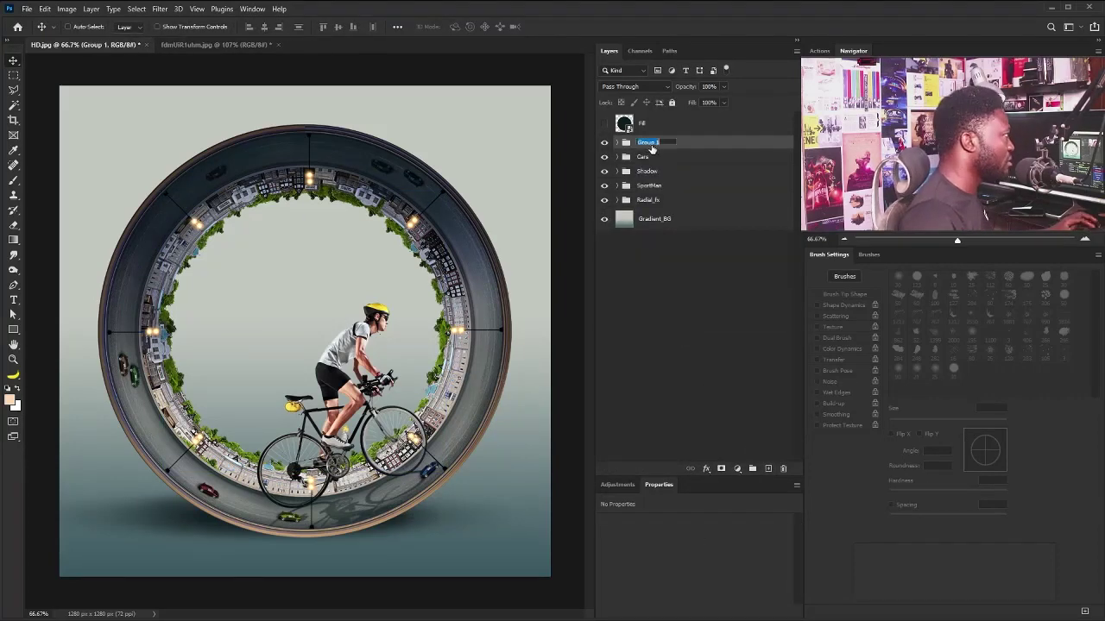
{"action": "type", "text": "Street Light"}
{"action": "key", "text": "Return"}
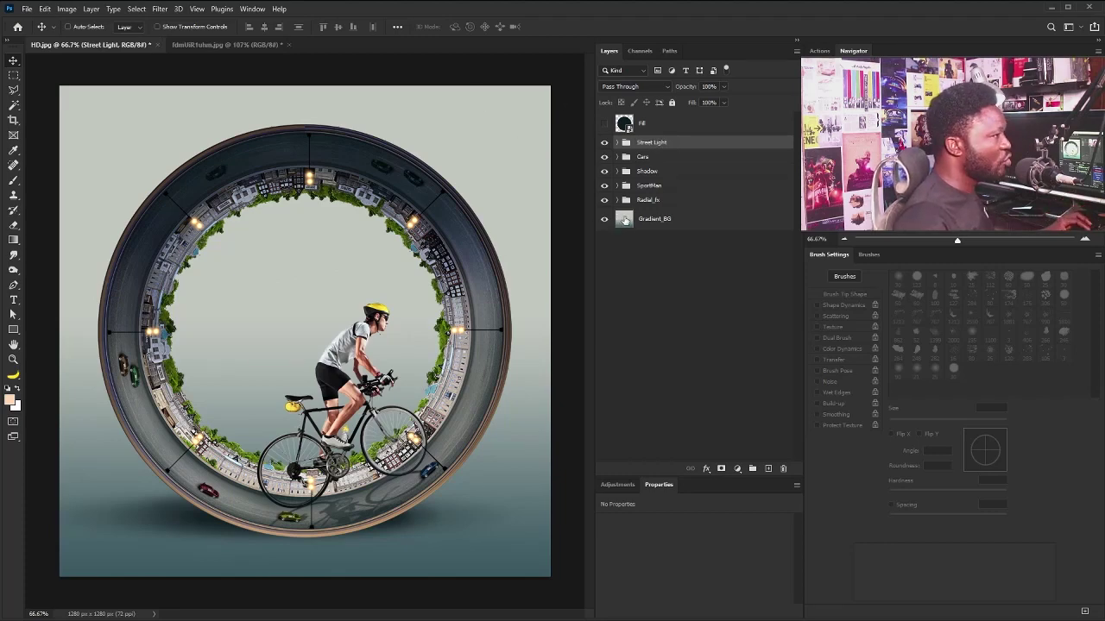
- Add a Hue/Saturation adjustment layer above the Fill layer and set its saturation to -84
{"action": "left_click", "coordinate": [625, 122]}
{"action": "left_click", "coordinate": [617, 484]}
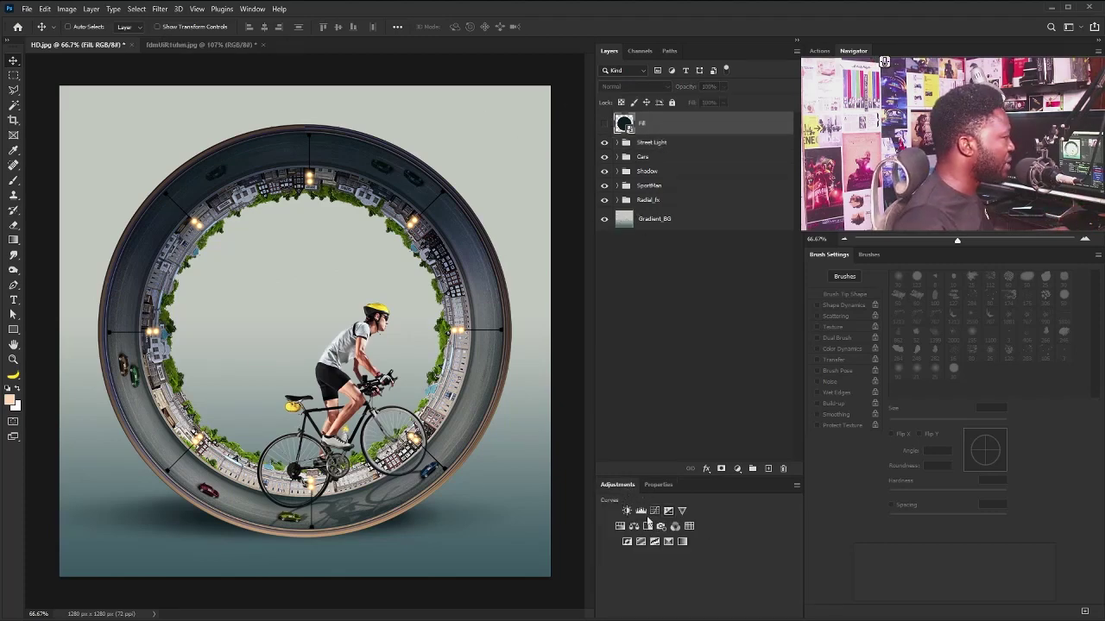
{"action": "left_click", "coordinate": [619, 527]}
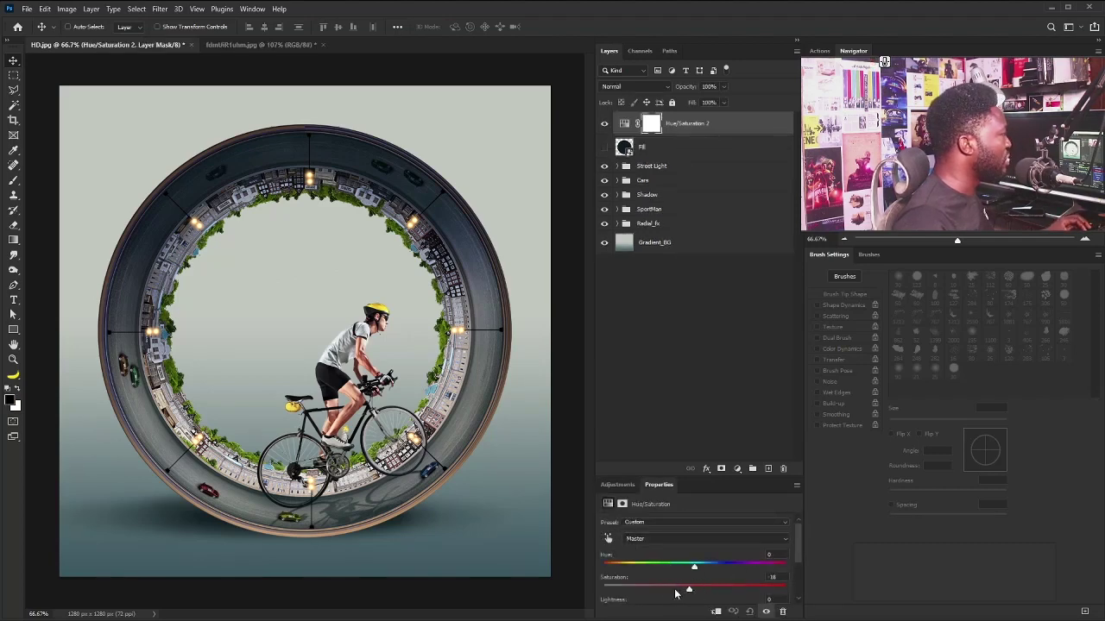
{"action": "left_click_drag", "start_coordinate": [675, 594], "coordinate": [616, 590]}
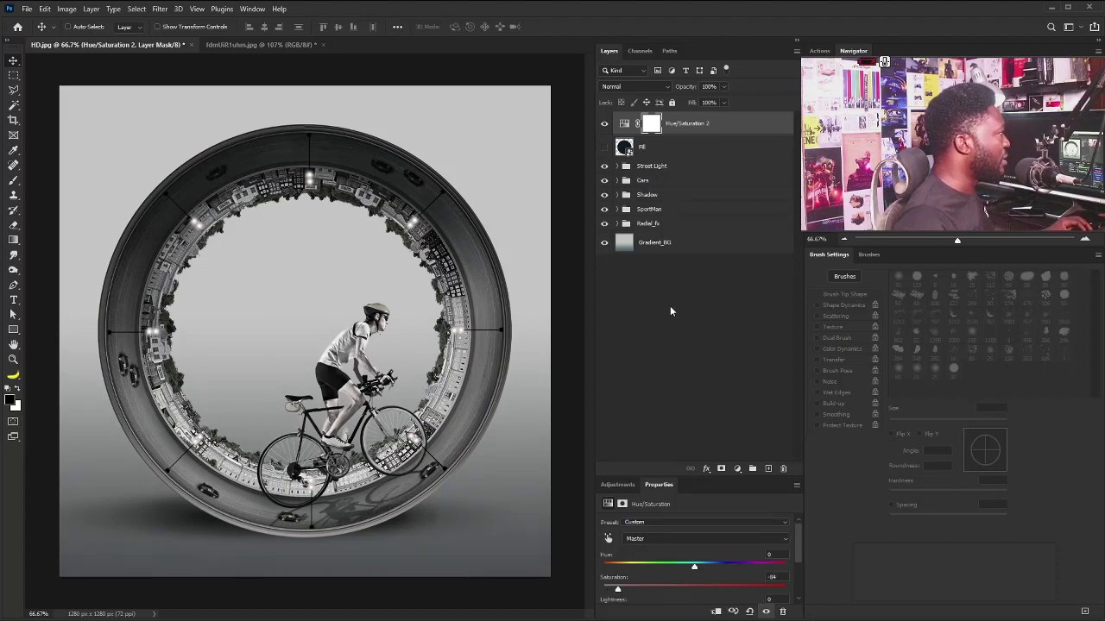
- Load the Radial_FX layer's outline as a selection and fill that area of the Hue/Saturation mask with black
{"action": "left_click", "coordinate": [618, 225]}
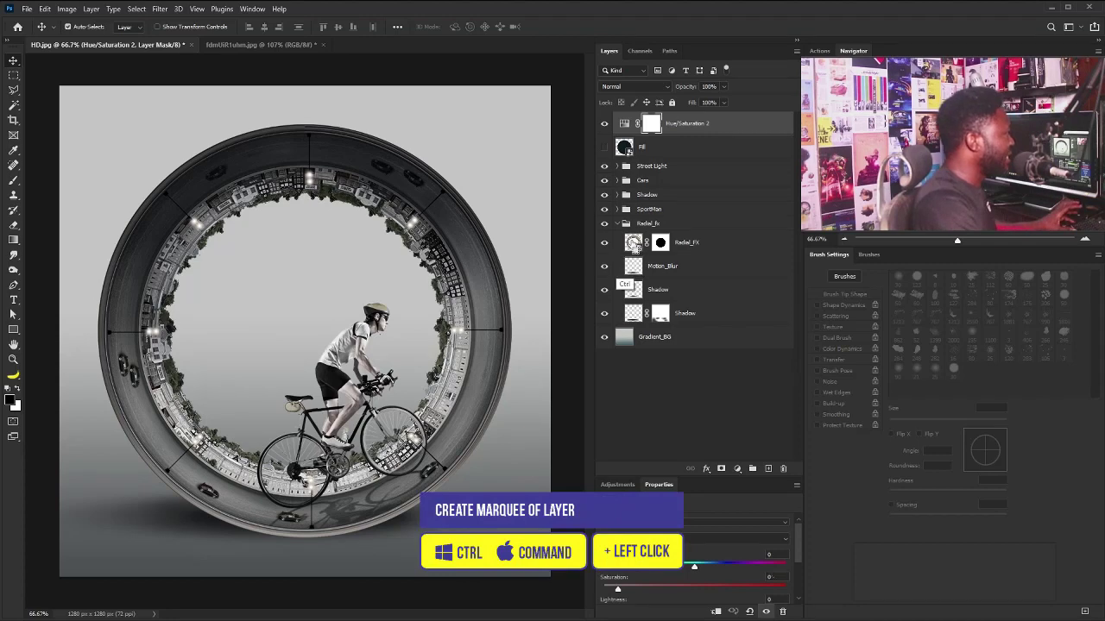
{"action": "left_click", "coordinate": [635, 246], "text": "ctrl"}
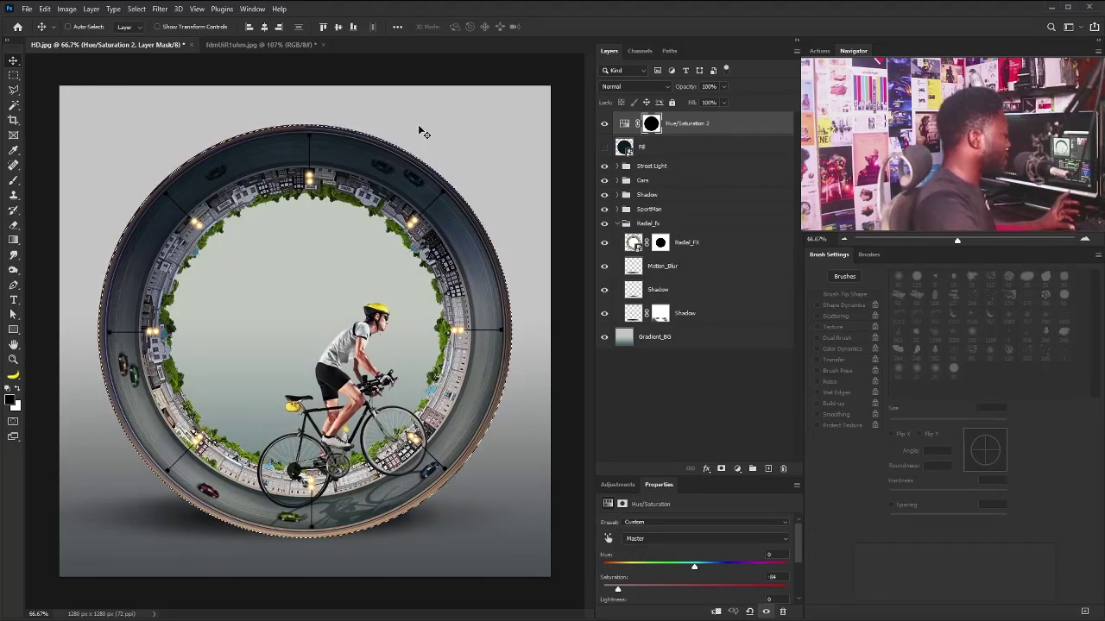
{"action": "key", "text": "ctrl+shift+i"}
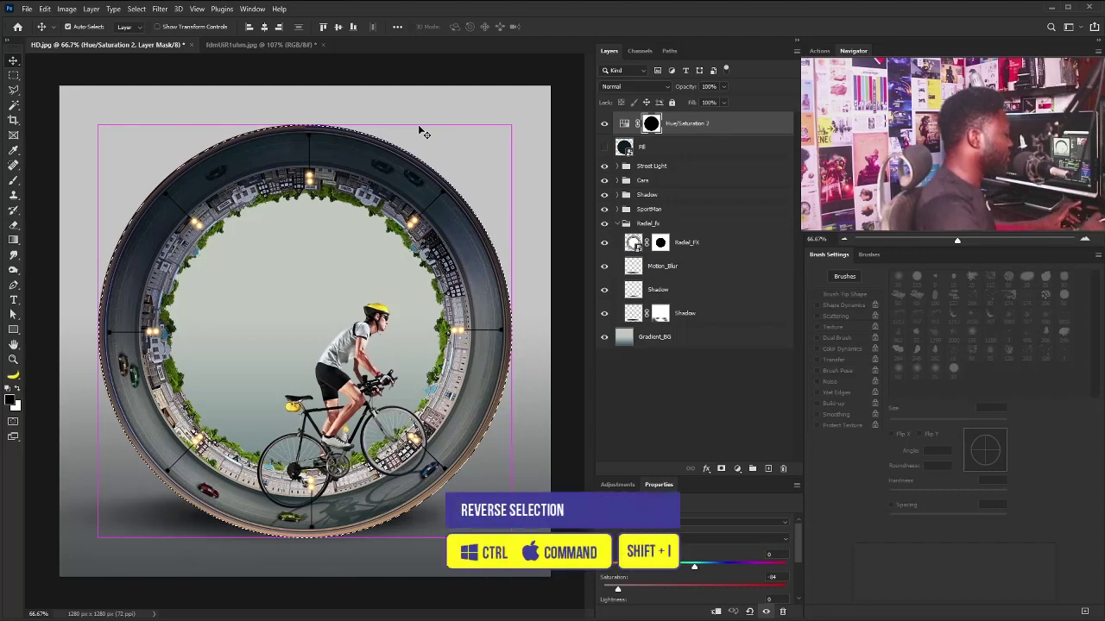
{"action": "key", "text": "i"}
{"action": "key", "text": "ctrl+shift+k"}
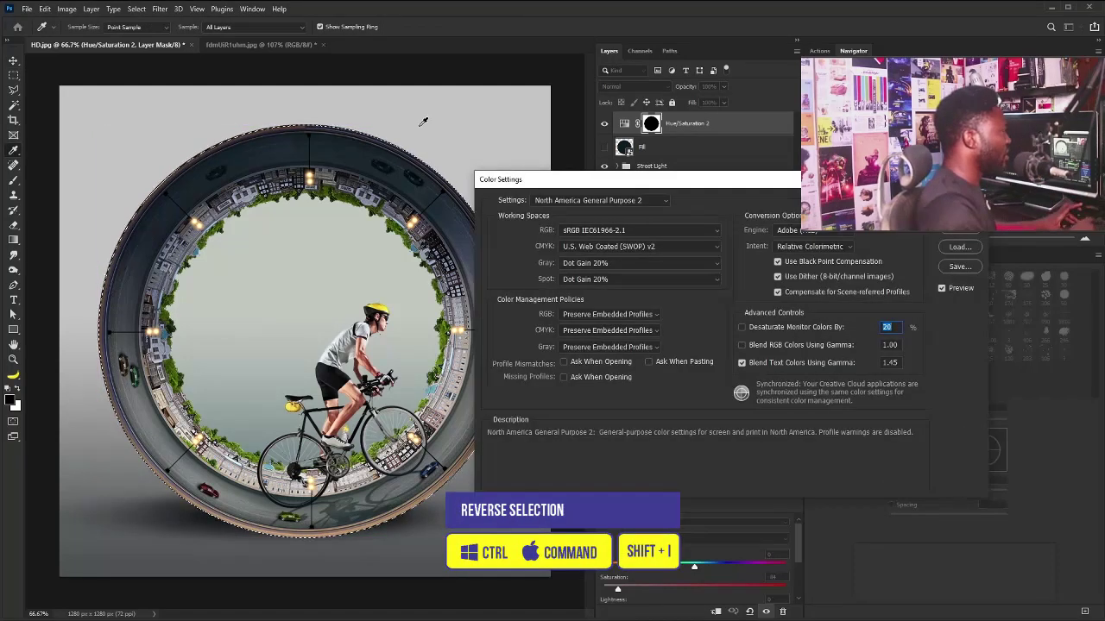
{"action": "key", "text": "Escape"}
{"action": "key", "text": "v"}
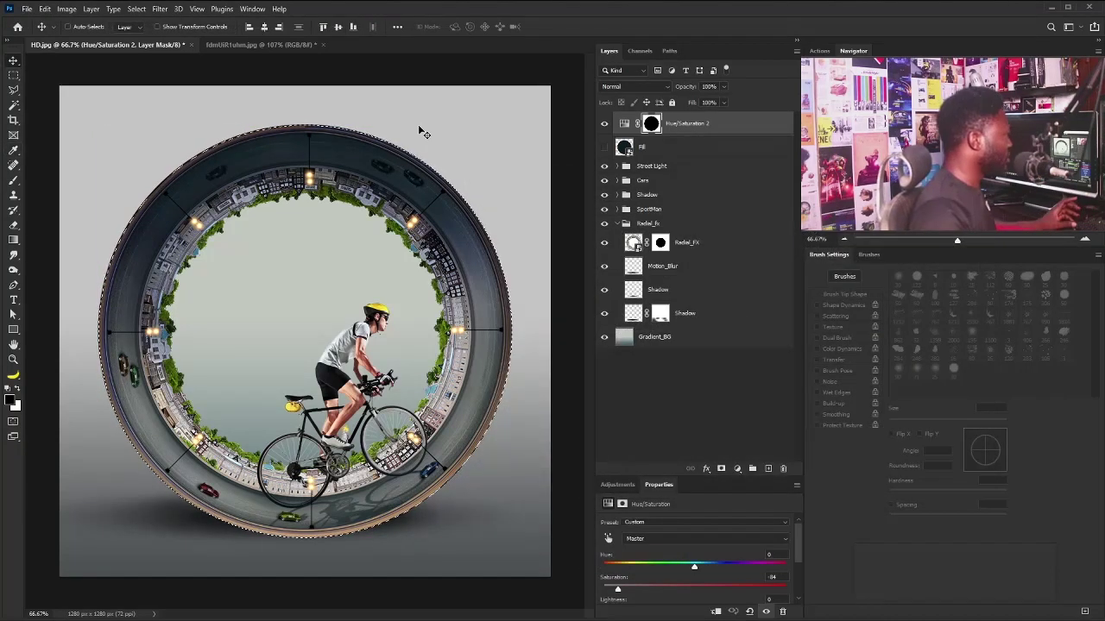
- Deselect the tyre outline and invert the Hue/Saturation layer's mask
{"action": "key", "text": "ctrl+d"}
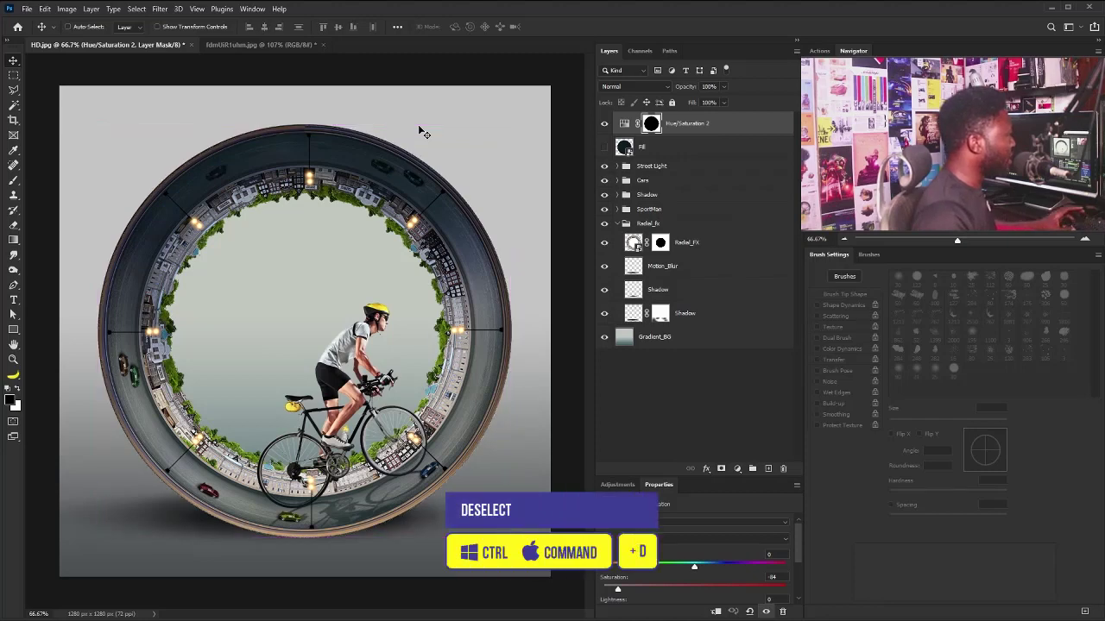
{"action": "left_click", "coordinate": [651, 123]}
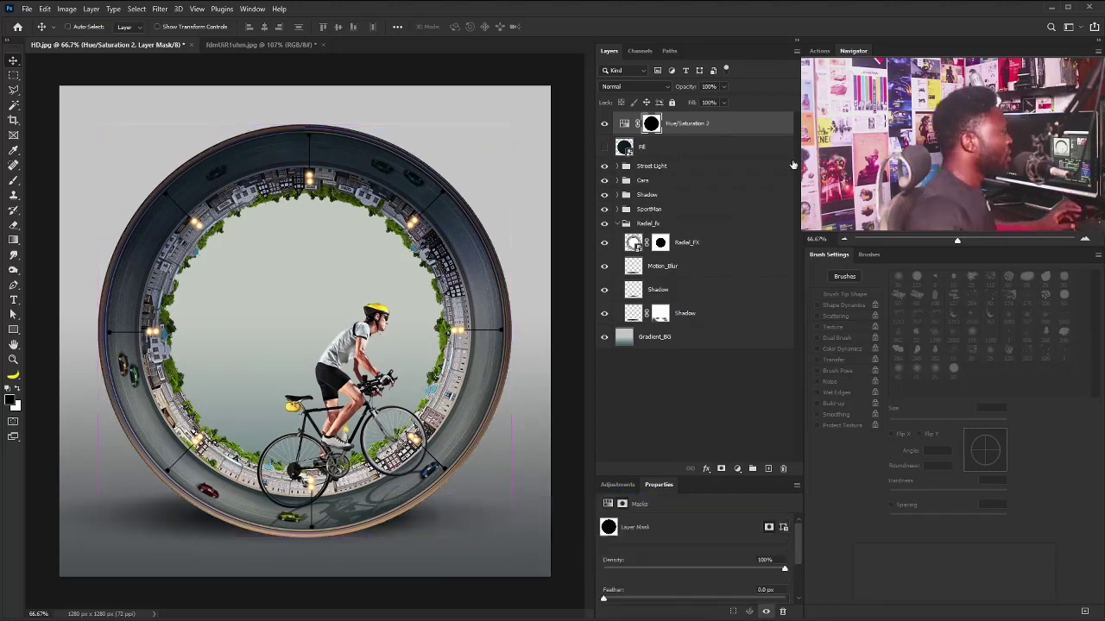
{"action": "key", "text": "ctrl+i"}
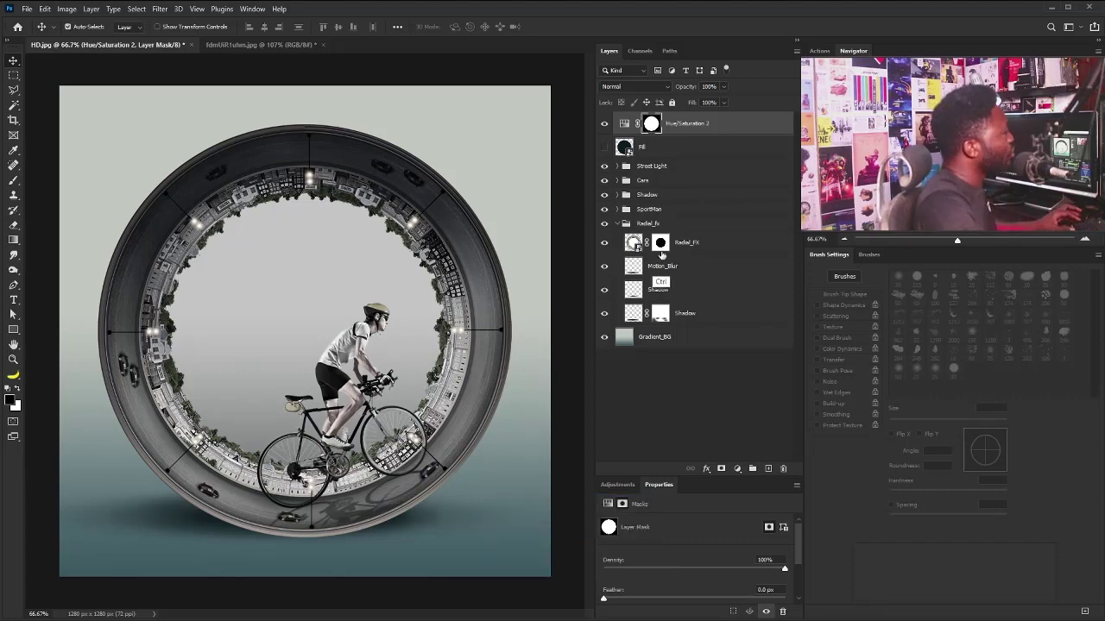
- Load the Fill layer's outline as a selection, fill that area of the Hue/Saturation mask with black, and deselect
{"action": "left_click", "coordinate": [628, 148]}
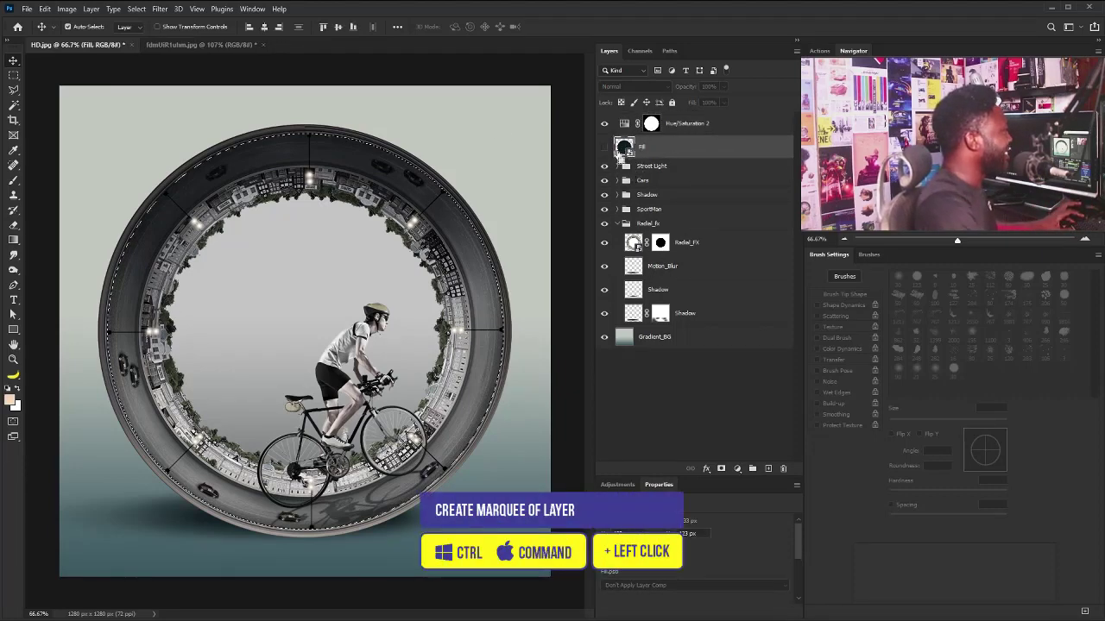
{"action": "left_click", "coordinate": [627, 148], "text": "ctrl"}
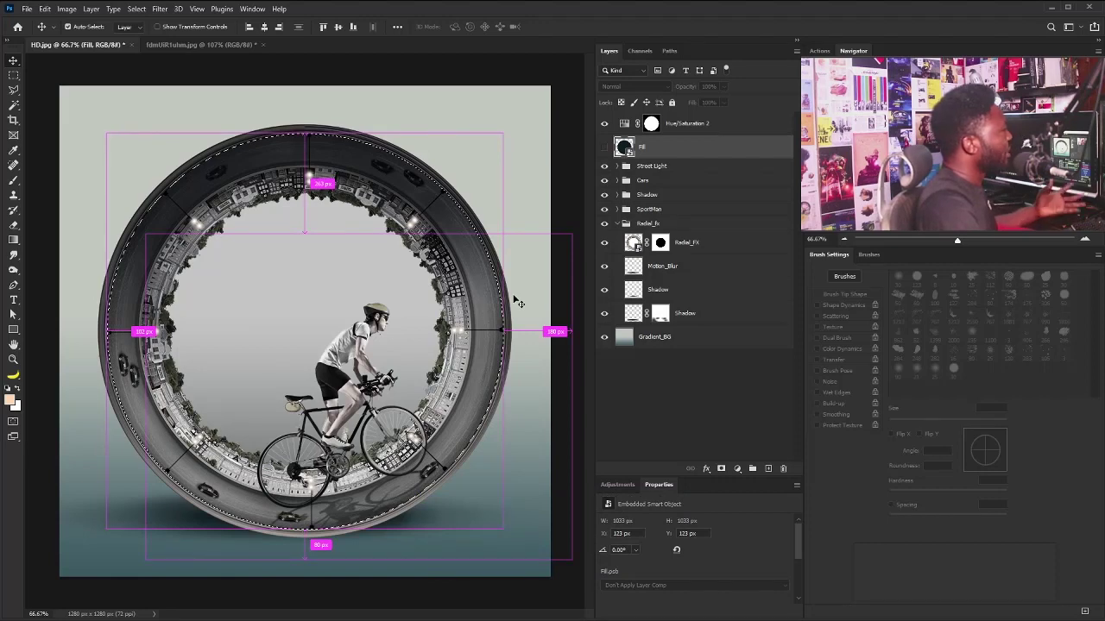
{"action": "left_click", "coordinate": [645, 125]}
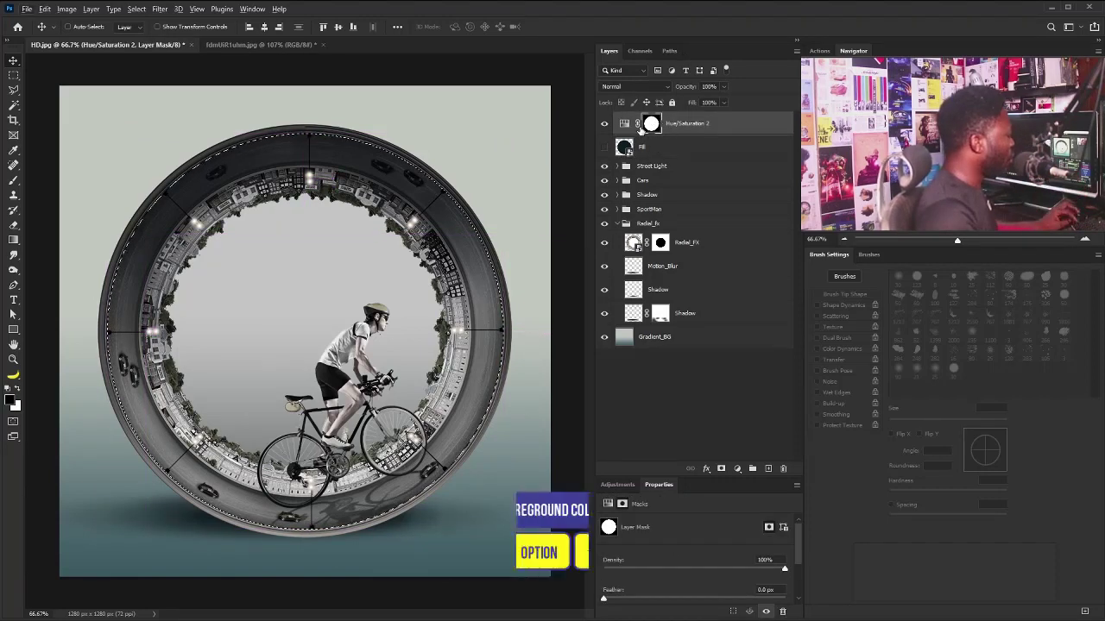
{"action": "key", "text": "alt+BackSpace"}
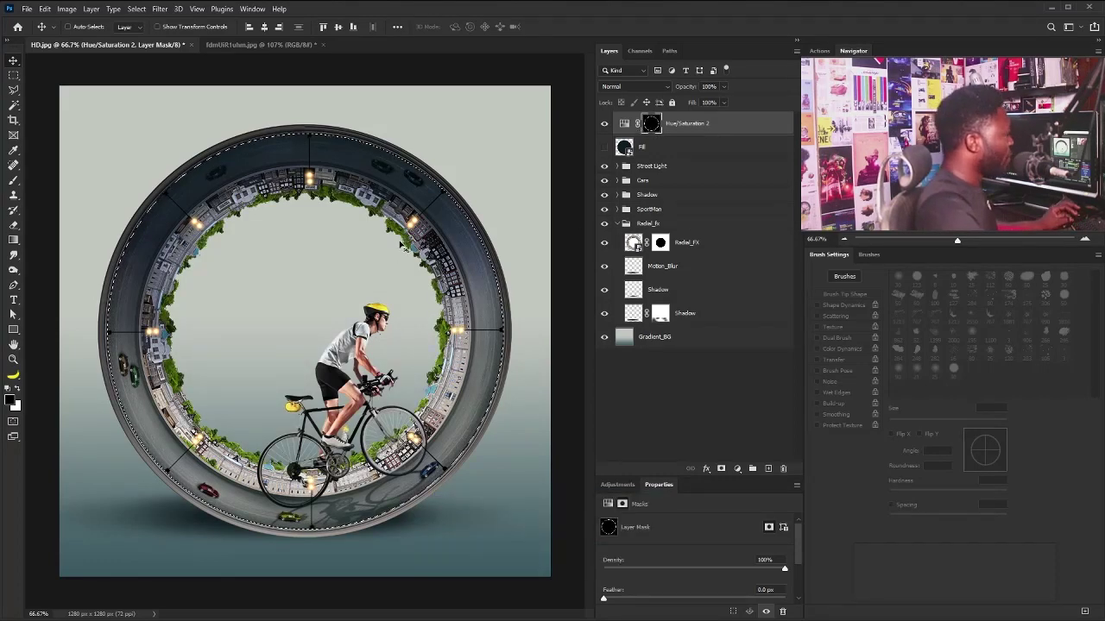
{"action": "key", "text": "ctrl"}
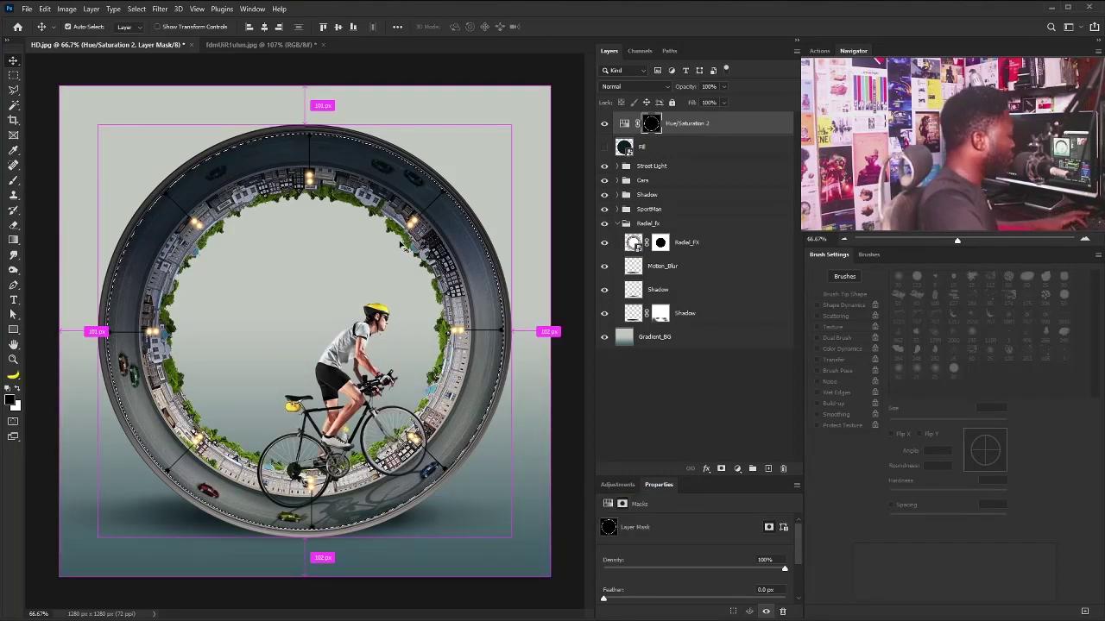
{"action": "key", "text": "ctrl+d"}
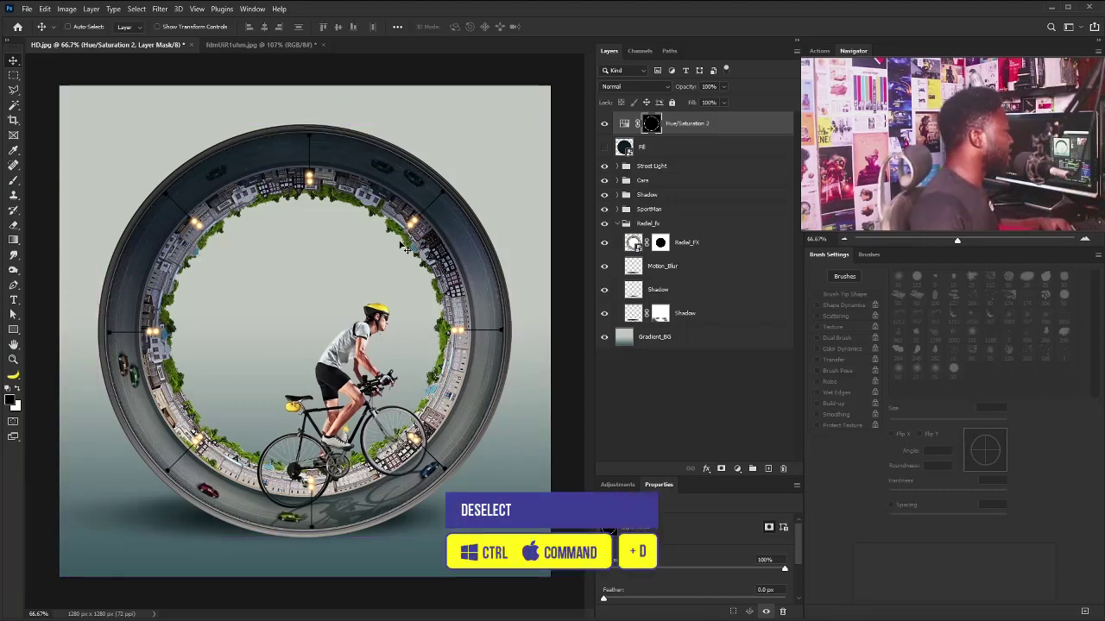
{"action": "left_click", "coordinate": [617, 484]}
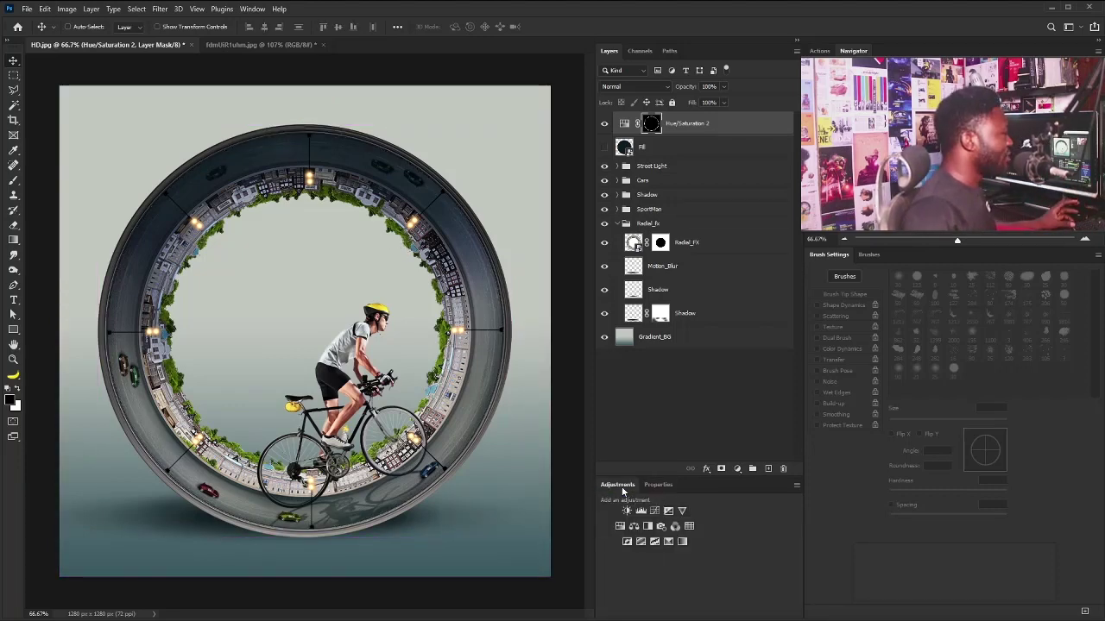
- Add a Curves adjustment layer above Hue/Saturation 2 and copy that layer's tyre-rim mask onto it
{"action": "left_click", "coordinate": [653, 512]}
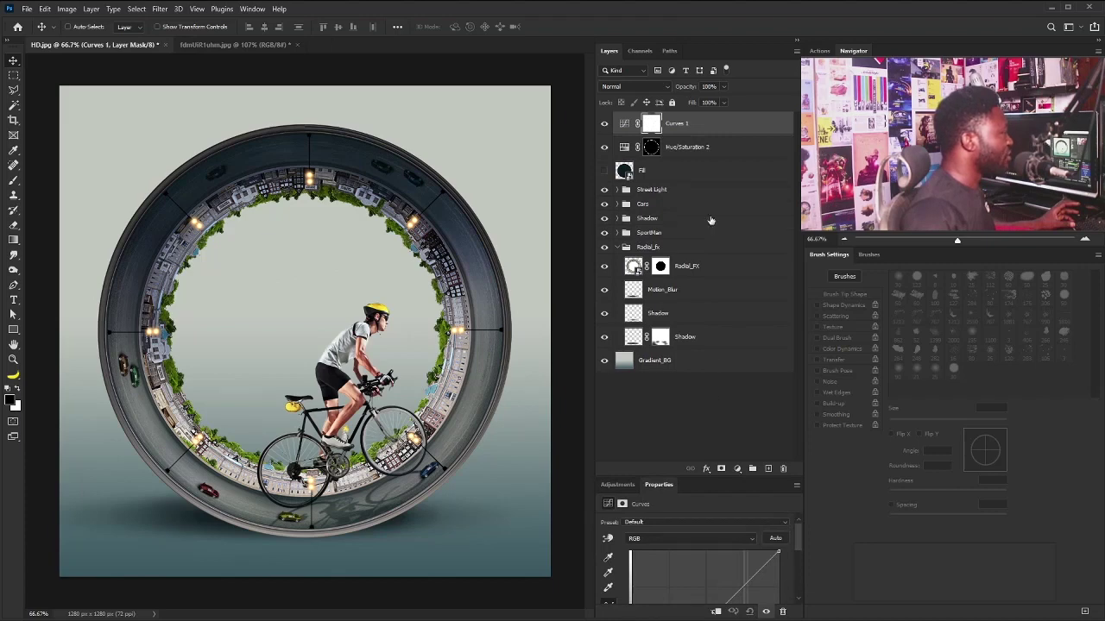
{"action": "left_click", "coordinate": [653, 149]}
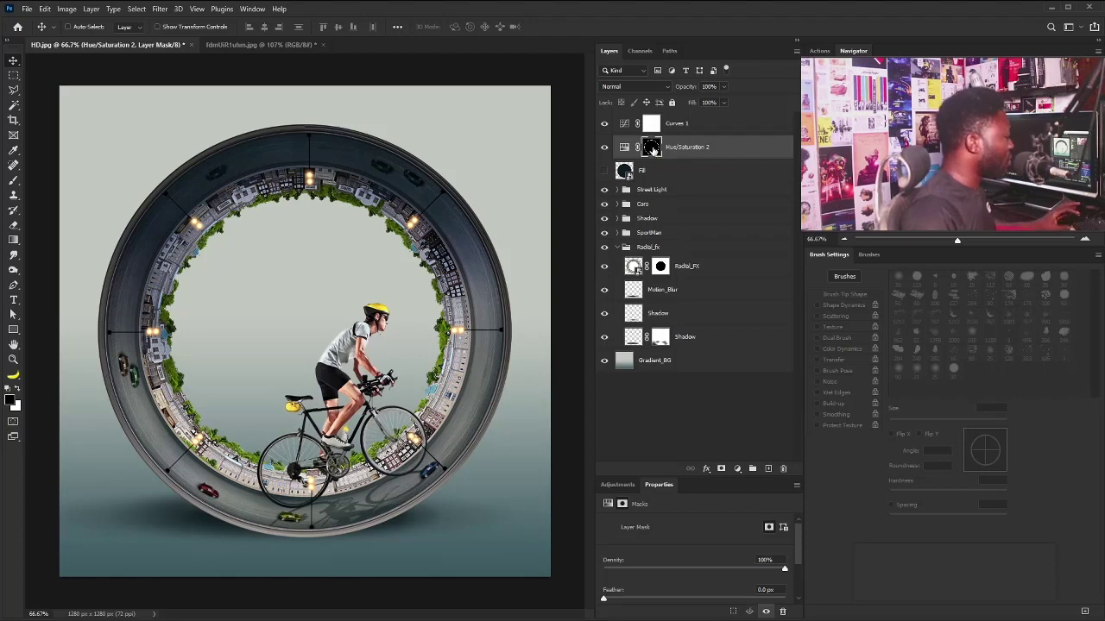
{"action": "left_click_drag", "start_coordinate": [653, 149], "coordinate": [654, 127]}
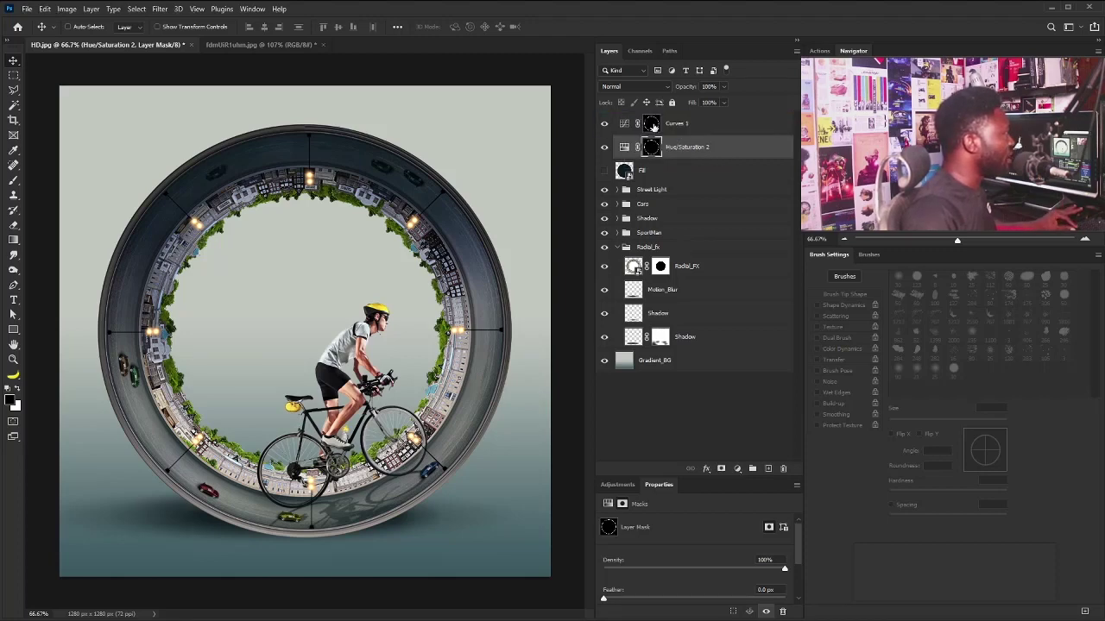
- Brighten the masked tyre rim by raising the upper midtones of the Curves 1 RGB curve
{"action": "left_click", "coordinate": [653, 126]}
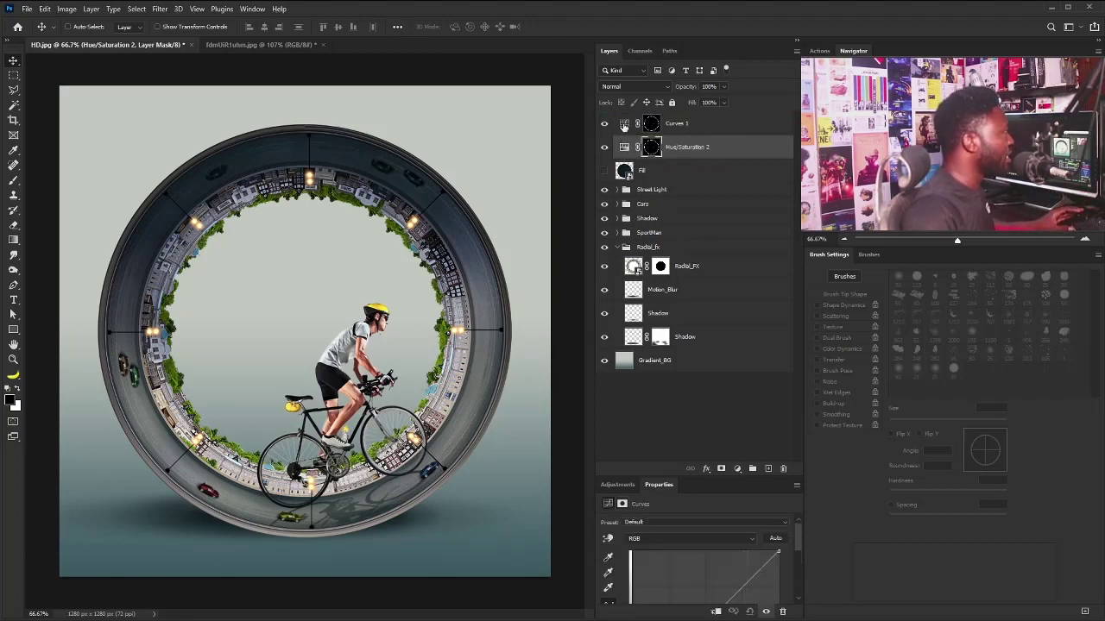
{"action": "scroll", "coordinate": [800, 537], "scroll_direction": "down", "scroll_amount": 2}
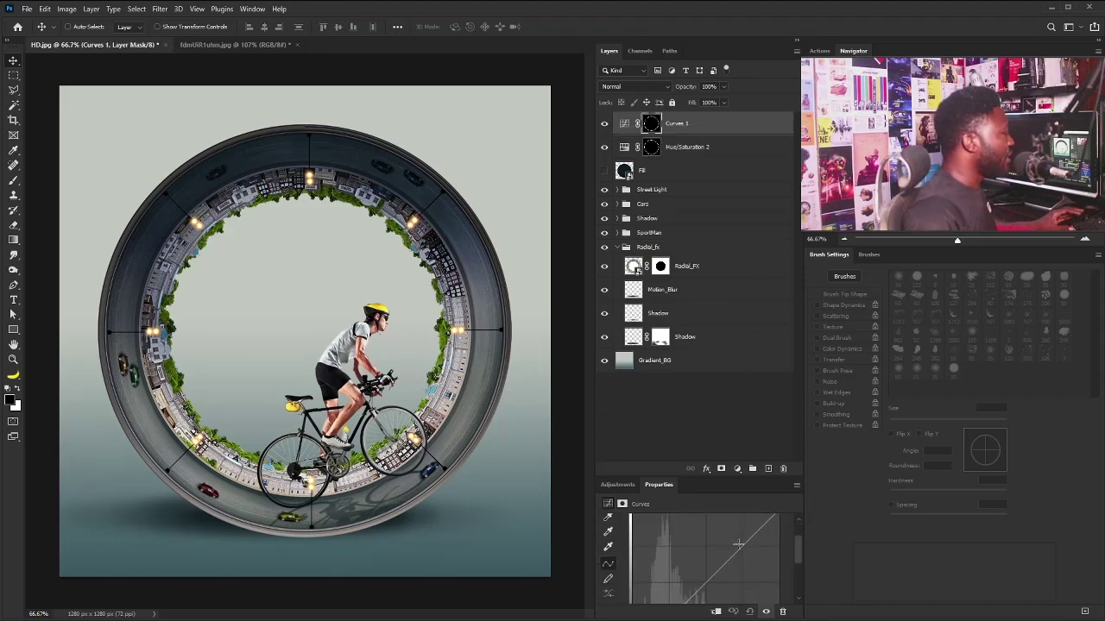
{"action": "mouse_move", "coordinate": [731, 554]}
{"action": "left_mouse_down"}
{"action": "mouse_move", "coordinate": [710, 525]}
{"action": "mouse_move", "coordinate": [725, 536]}
{"action": "left_mouse_up"}
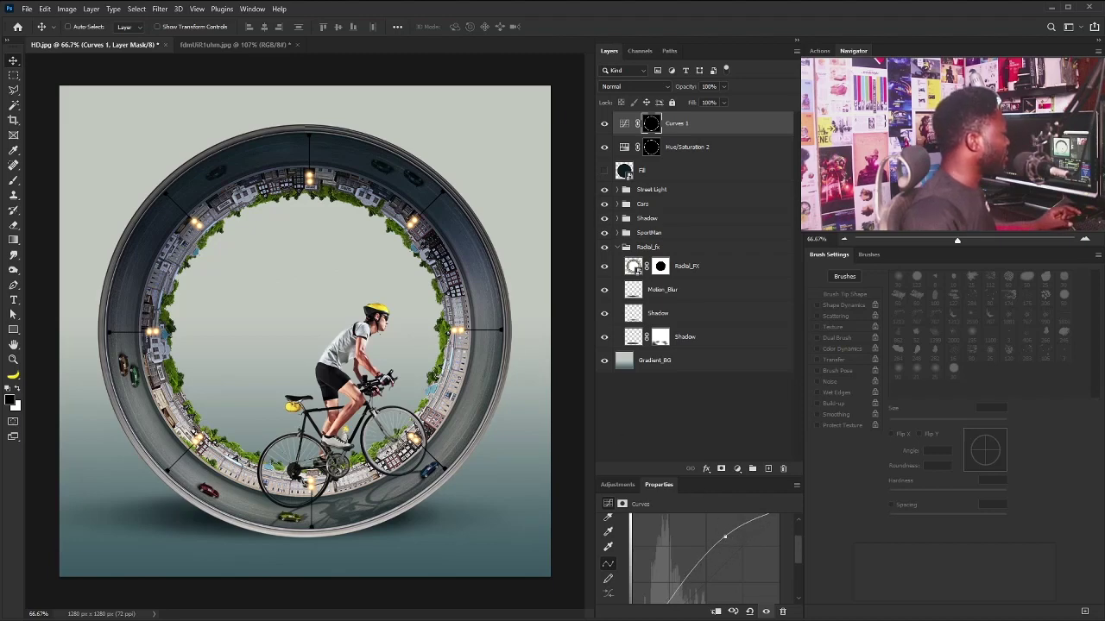
- Place the Cloud image as a smart object about 362 px wide over the cyclist's back
{"action": "left_click_drag", "start_coordinate": [278, 390], "coordinate": [291, 350]}
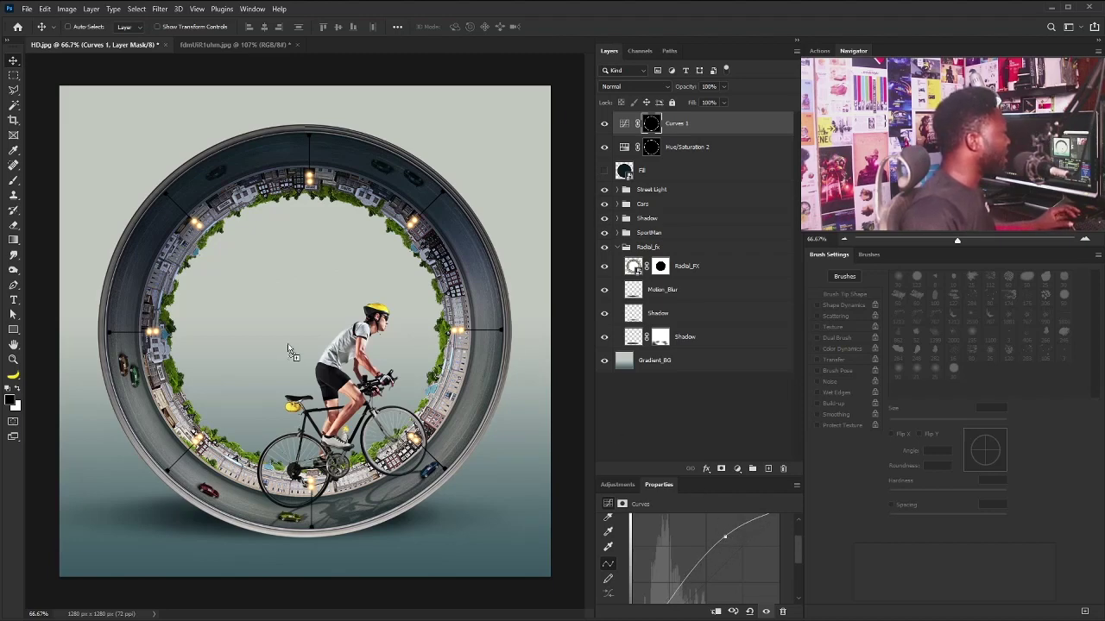
{"action": "left_click_drag", "start_coordinate": [449, 233], "coordinate": [394, 276]}
{"action": "left_click_drag", "start_coordinate": [338, 315], "coordinate": [349, 340]}
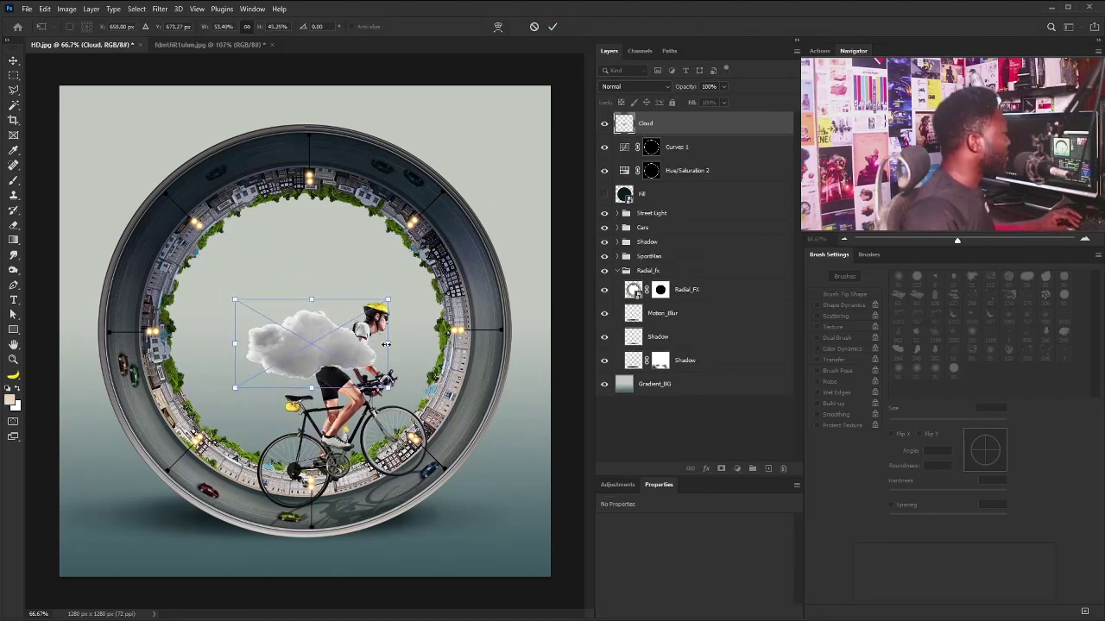
{"action": "key", "text": "Return"}
- Load the Cloud layer's outline as a selection and add a layer mask from it
{"action": "scroll", "coordinate": [277, 346], "scroll_direction": "up", "scroll_amount": 5}
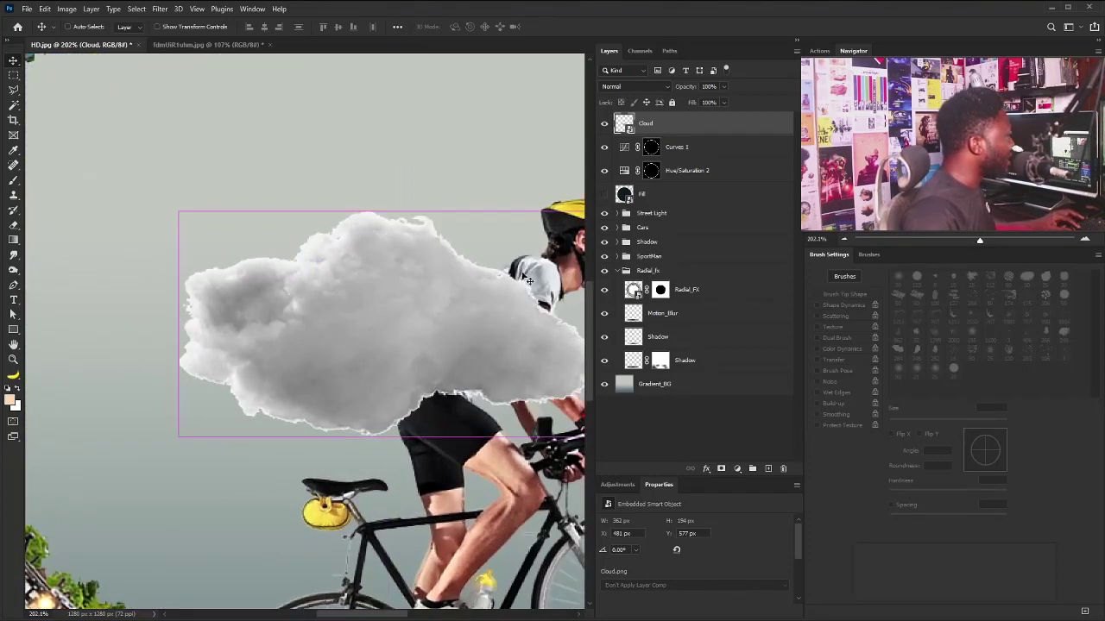
{"action": "scroll", "coordinate": [413, 344], "scroll_direction": "down", "scroll_amount": 3}
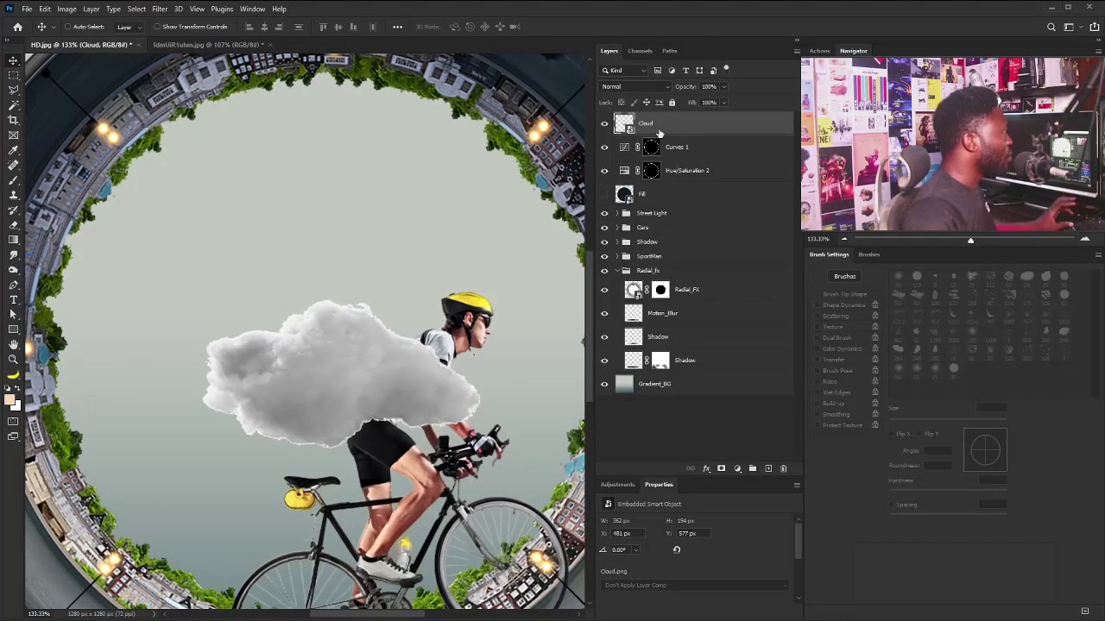
{"action": "key", "text": "ctrl"}
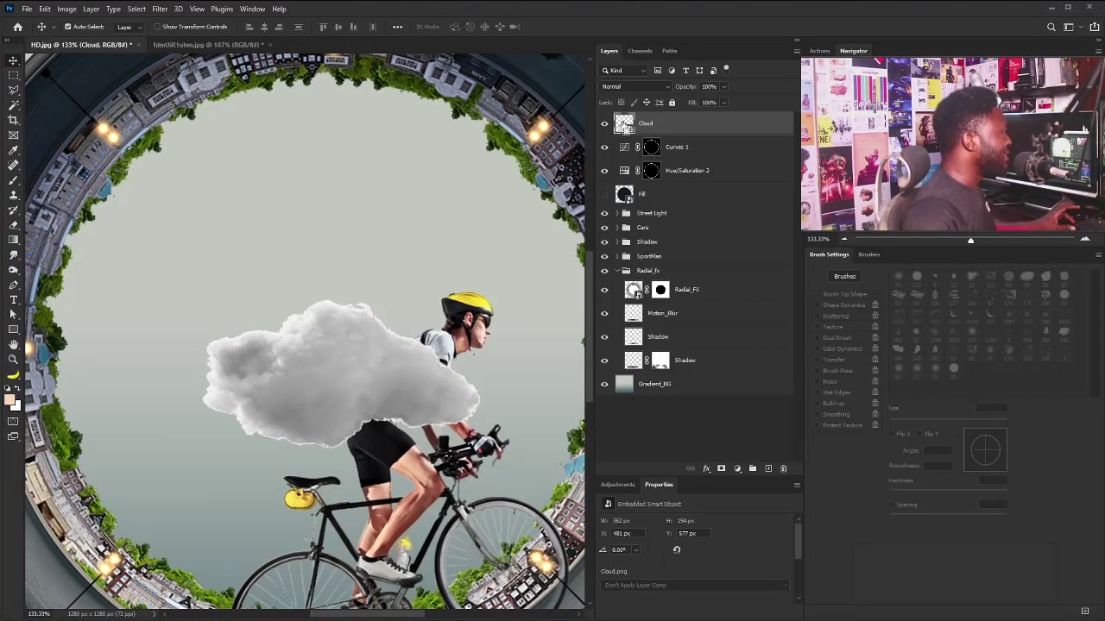
{"action": "left_click", "coordinate": [720, 469]}
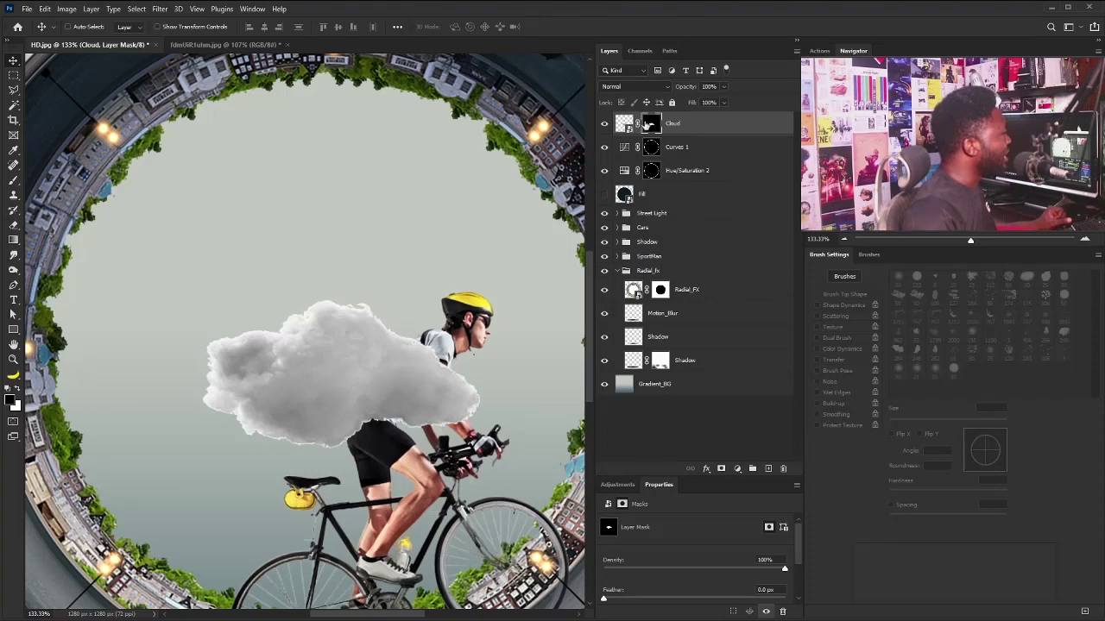
- Shrink the Cloud layer's mask with the Minimum filter, preserving squareness, and feather the mask by 1.5 px
{"action": "left_click", "coordinate": [160, 9]}
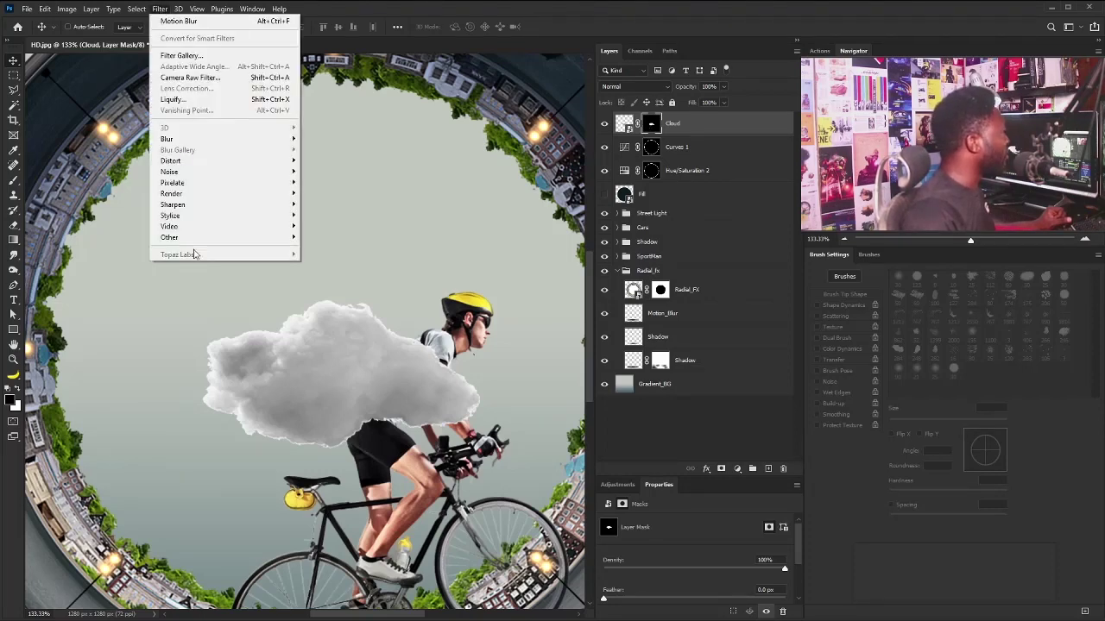
{"action": "mouse_move", "coordinate": [211, 238]}
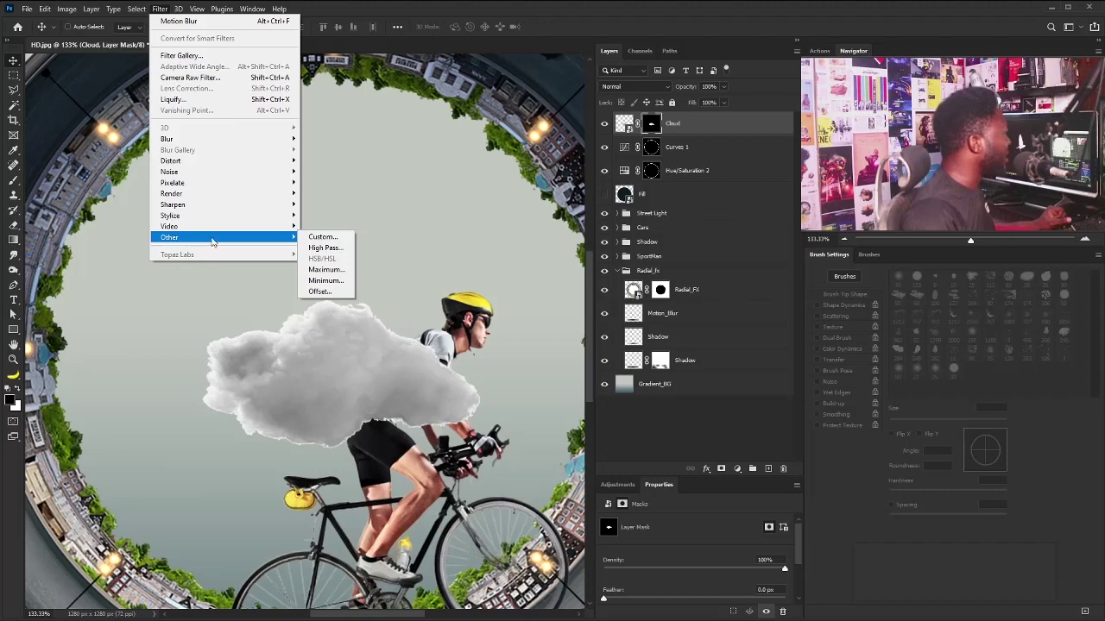
{"action": "left_click", "coordinate": [328, 281]}
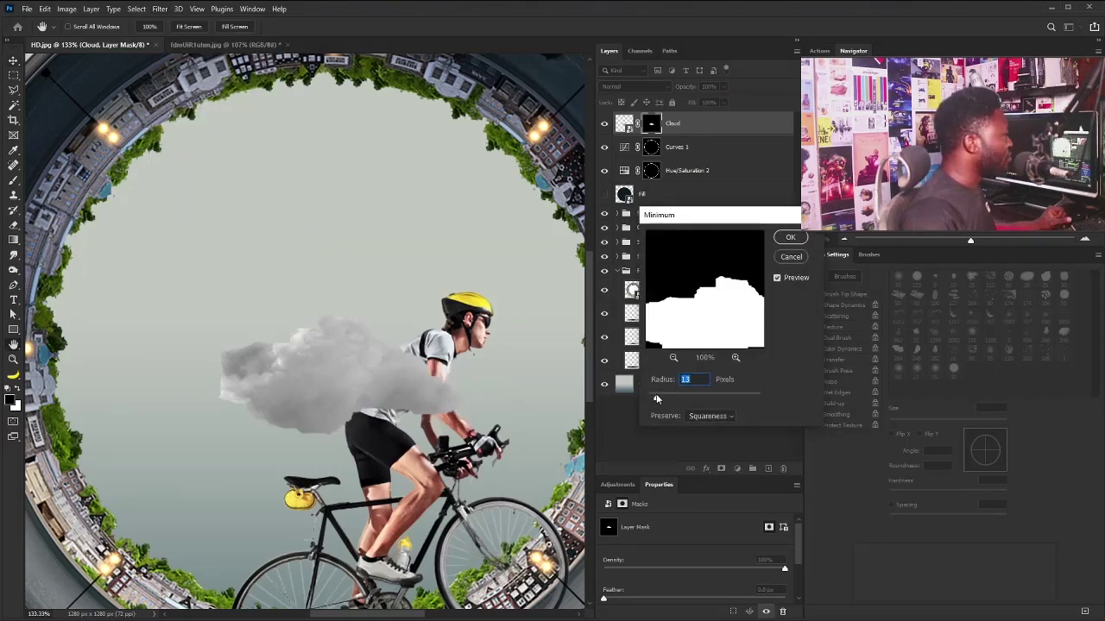
{"action": "left_click_drag", "start_coordinate": [656, 399], "coordinate": [655, 399]}
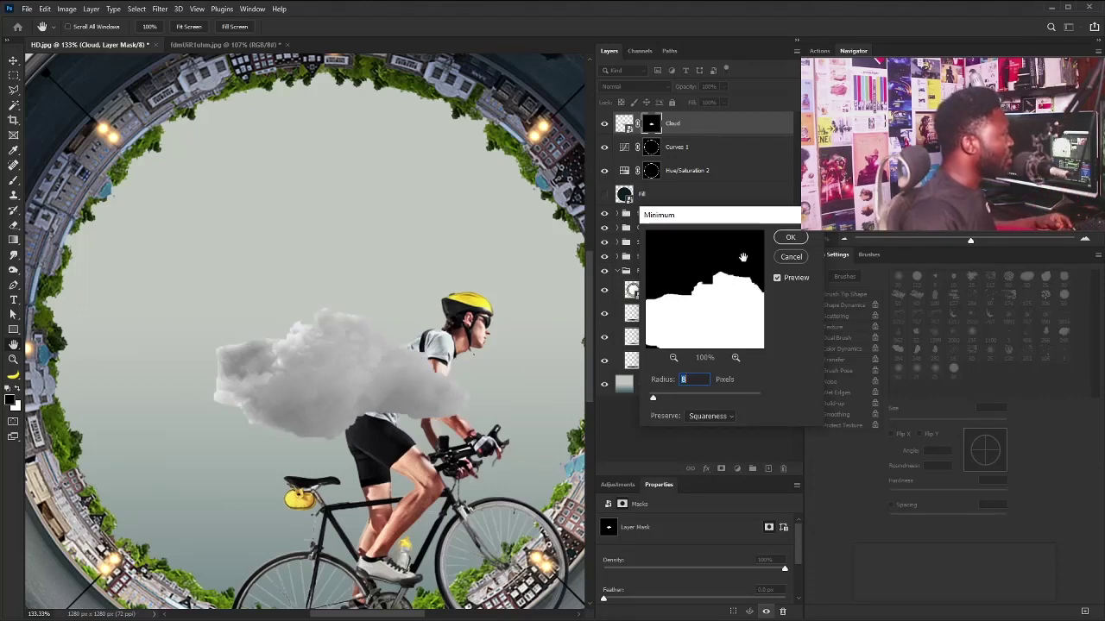
{"action": "left_click", "coordinate": [787, 239]}
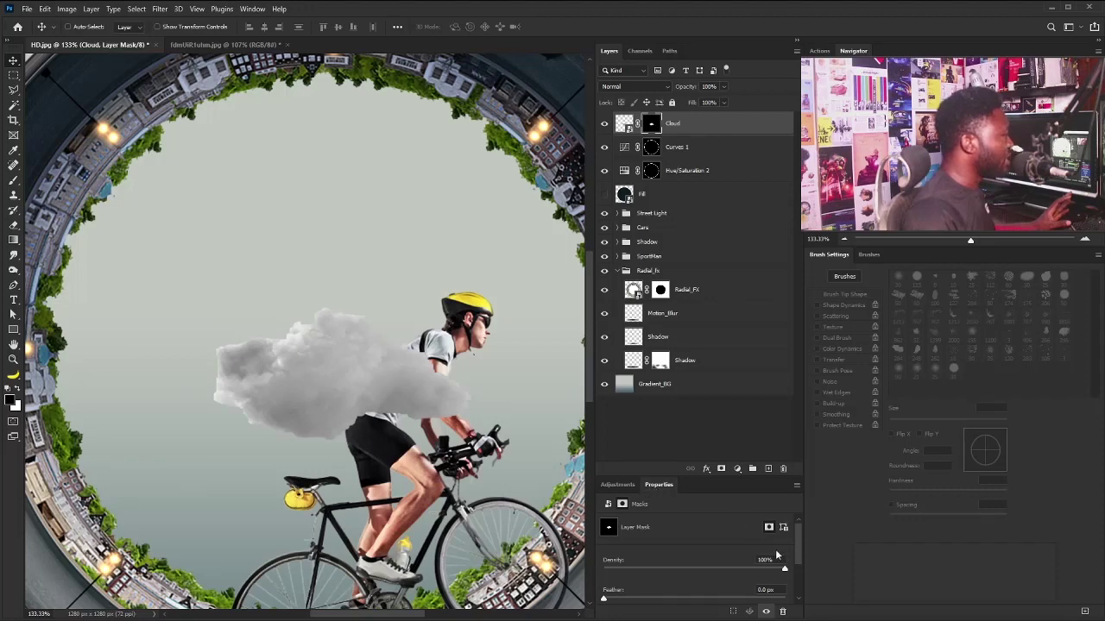
{"action": "left_click_drag", "start_coordinate": [800, 537], "coordinate": [800, 555]}
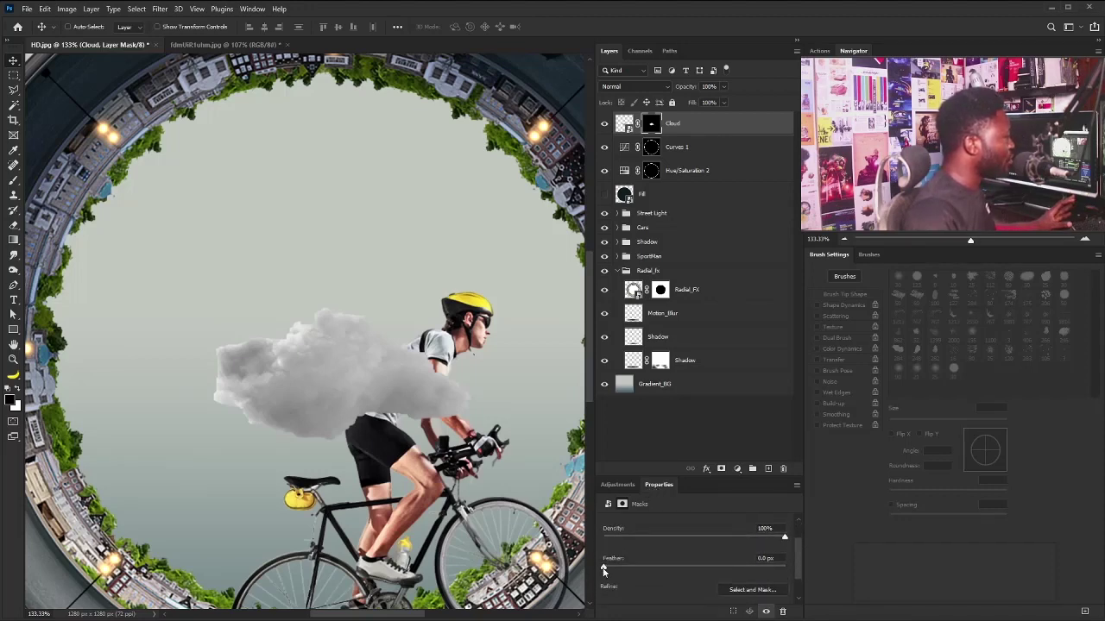
{"action": "left_click_drag", "start_coordinate": [603, 570], "coordinate": [620, 569]}
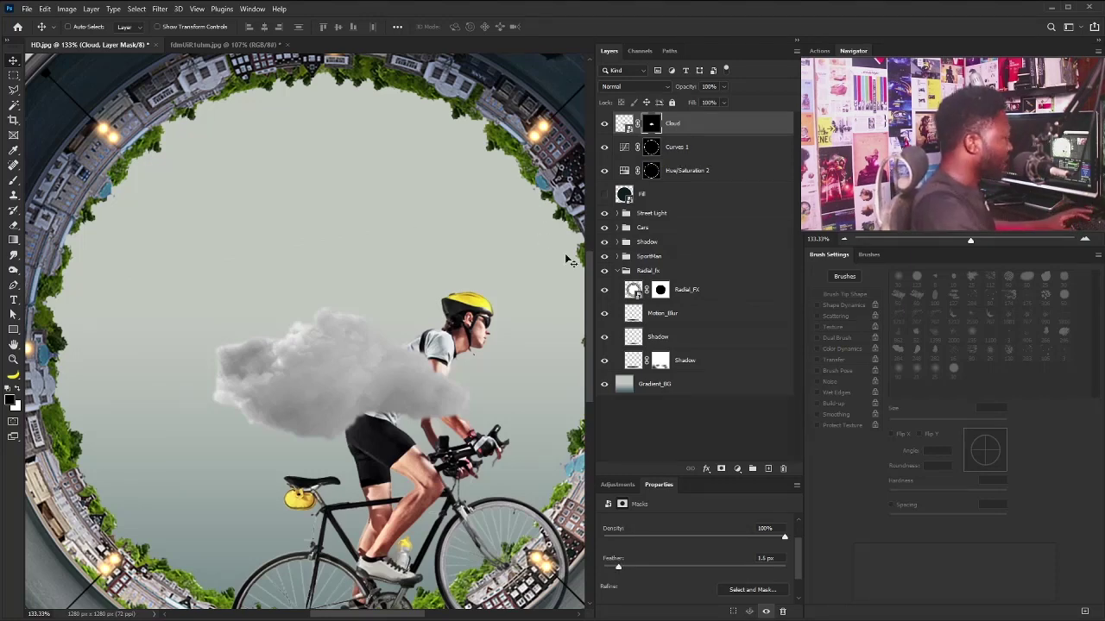
- Set up the Brush tool with the textured 284 px cloud-like tip, Transfer enabled and a size of 150 px
{"action": "key", "text": "b"}
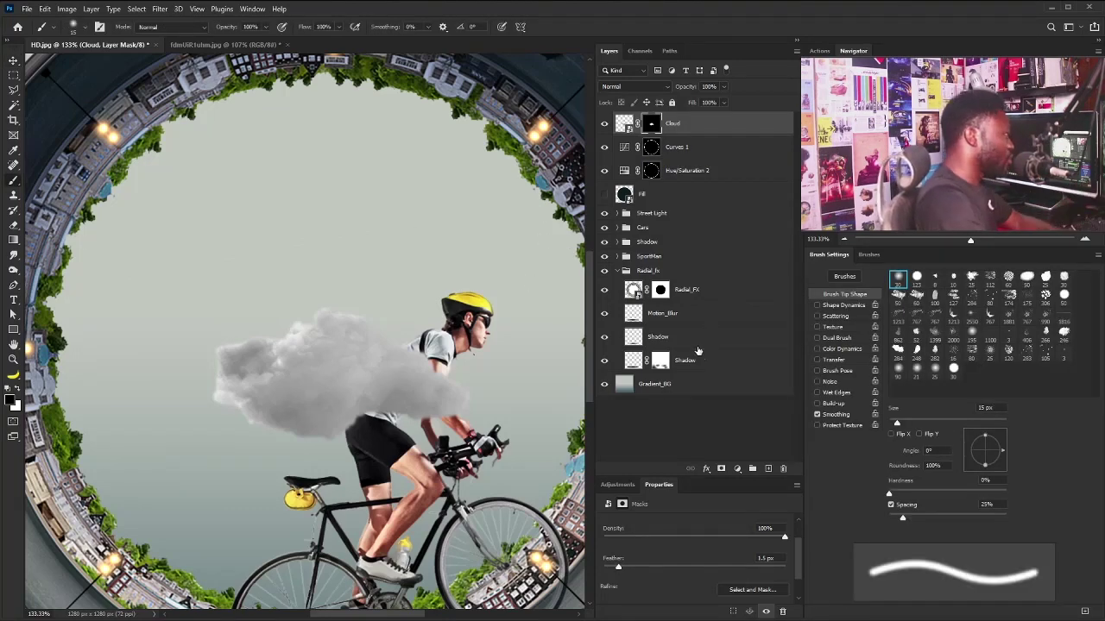
{"action": "left_click", "coordinate": [898, 354]}
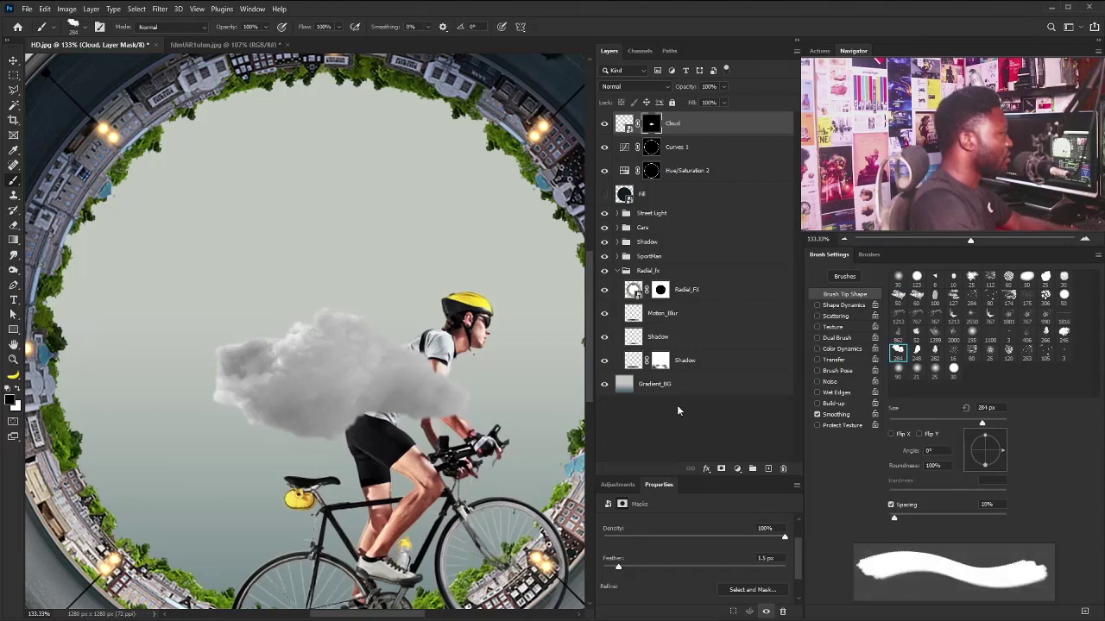
{"action": "key", "text": "bracketleft"}
{"action": "key", "text": "bracketleft"}
{"action": "key", "text": "bracketleft"}
{"action": "key", "text": "bracketleft"}
{"action": "key", "text": "bracketleft"}
{"action": "key", "text": "bracketleft"}
{"action": "key", "text": "bracketleft"}
{"action": "key", "text": "bracketleft"}
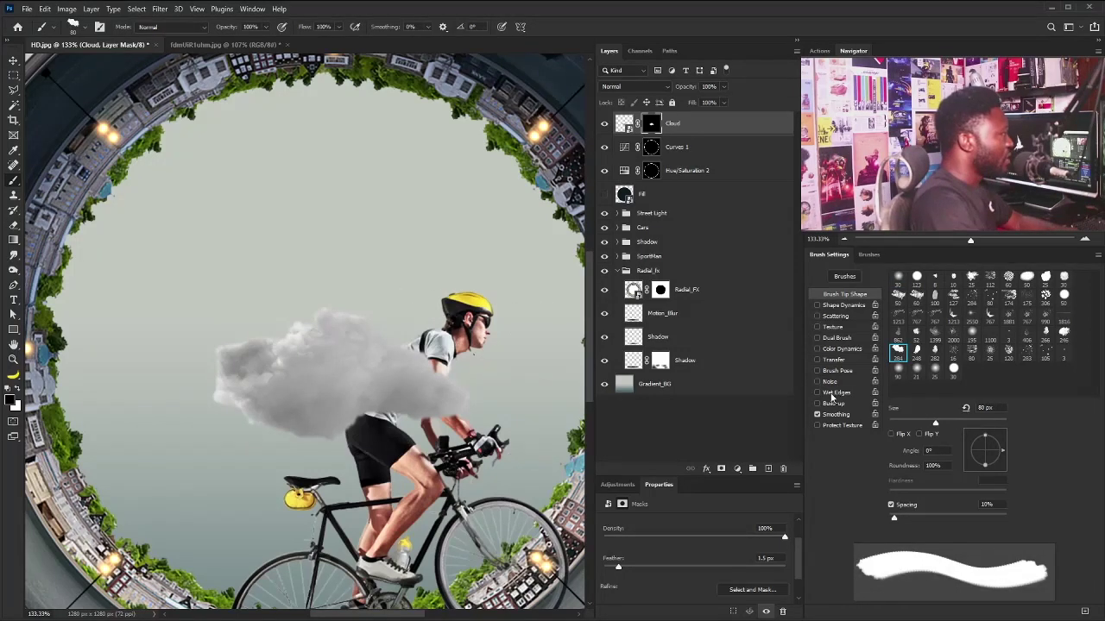
{"action": "left_click", "coordinate": [818, 360]}
{"action": "key", "text": "bracketright"}
{"action": "key", "text": "bracketright"}
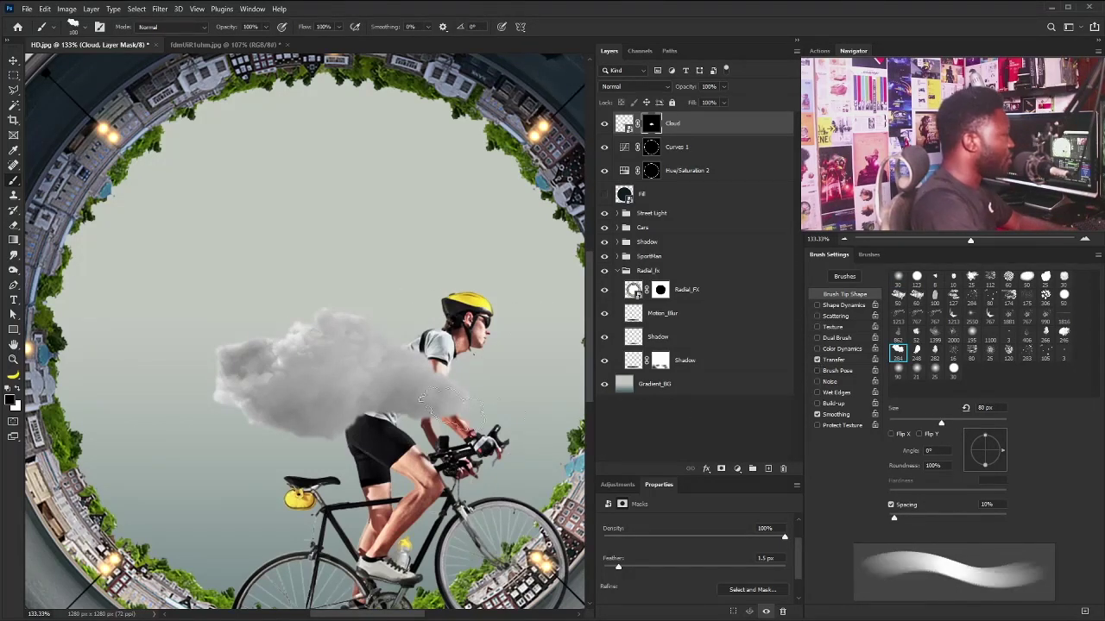
{"action": "key", "text": "bracketright"}
{"action": "key", "text": "bracketright"}
{"action": "key", "text": "bracketright"}
{"action": "key", "text": "bracketright"}
{"action": "key", "text": "bracketright"}
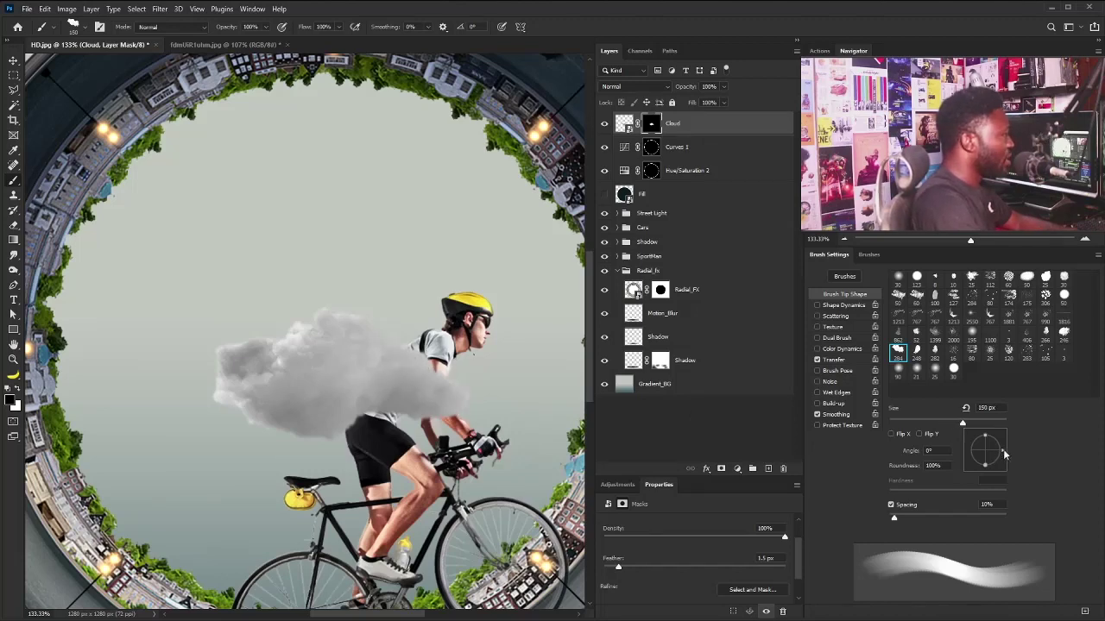
- Rotate the brush tip to -41°, reduce it to 100 px and fade the cloud's end near the cyclist's arm with black
{"action": "left_click_drag", "start_coordinate": [1004, 454], "coordinate": [999, 461]}
{"action": "key", "text": "bracketleft"}
{"action": "key", "text": "bracketleft"}
{"action": "key", "text": "bracketleft"}
{"action": "key", "text": "bracketleft"}
{"action": "key", "text": "bracketleft"}
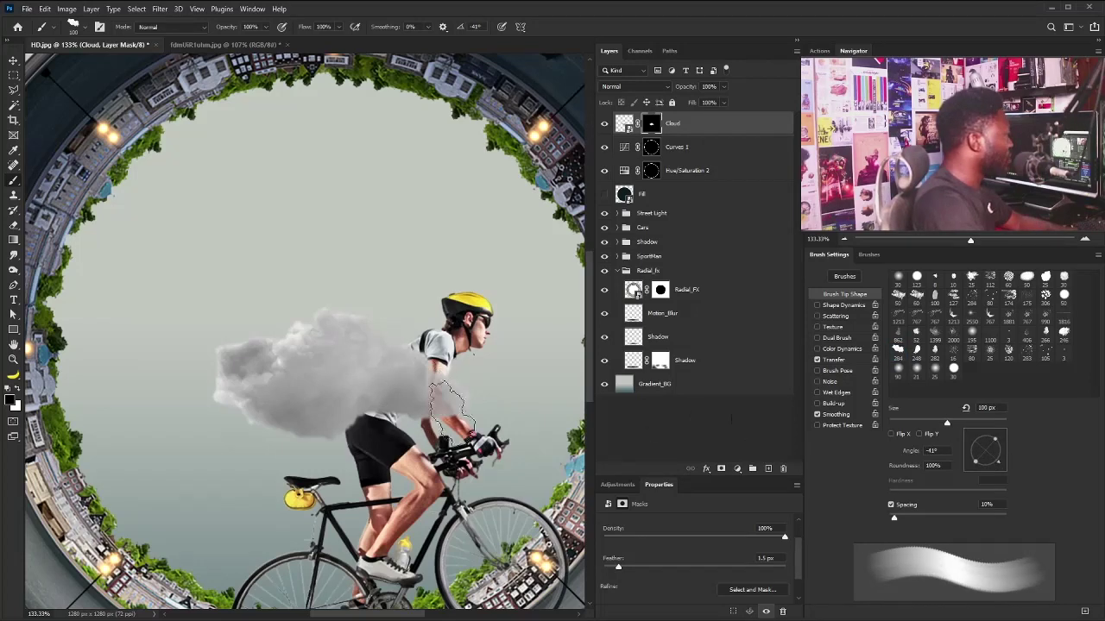
- Rotate the brush tip to 57°, reduce it to 70 px and mask out more of the cloud over the cyclist's forearm
{"action": "key", "text": "shift+Left"}
{"action": "key", "text": "shift+Left"}
{"action": "key", "text": "shift+Left"}
{"action": "key", "text": "shift+Left"}
{"action": "key", "text": "shift+Left"}
{"action": "key", "text": "shift+Left"}
{"action": "key", "text": "shift+Left"}
{"action": "key", "text": "bracketleft"}
{"action": "key", "text": "bracketleft"}
{"action": "key", "text": "bracketleft"}
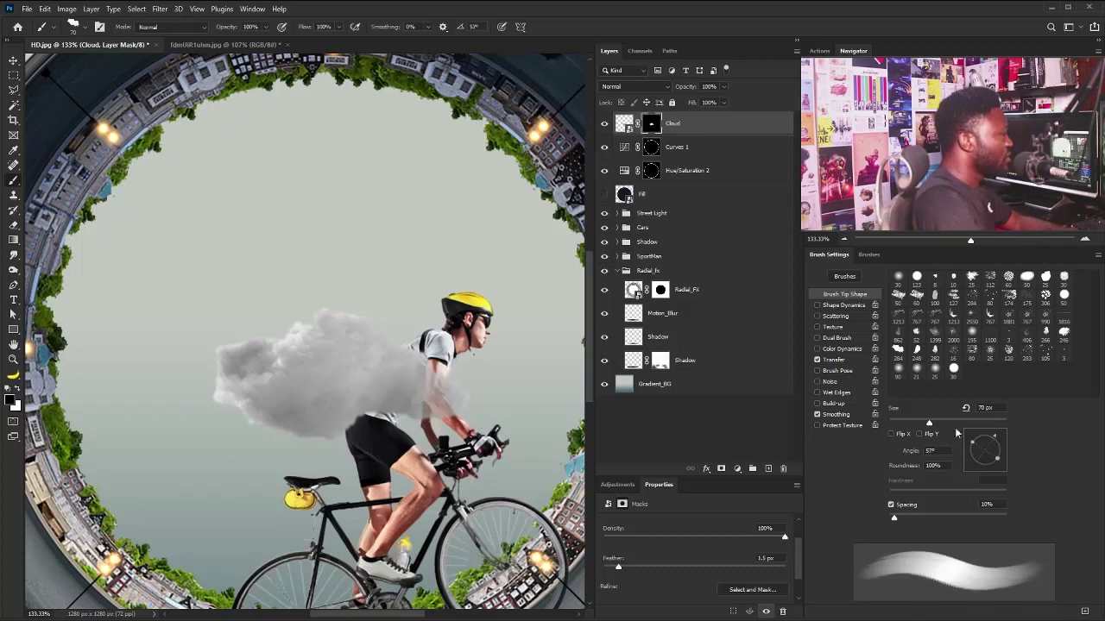
- Target the Cloud layer's image instead of its mask and add a Curves adjustment layer clipped to it
{"action": "key", "text": "v"}
{"action": "scroll", "coordinate": [410, 342], "scroll_direction": "down", "scroll_amount": 2}
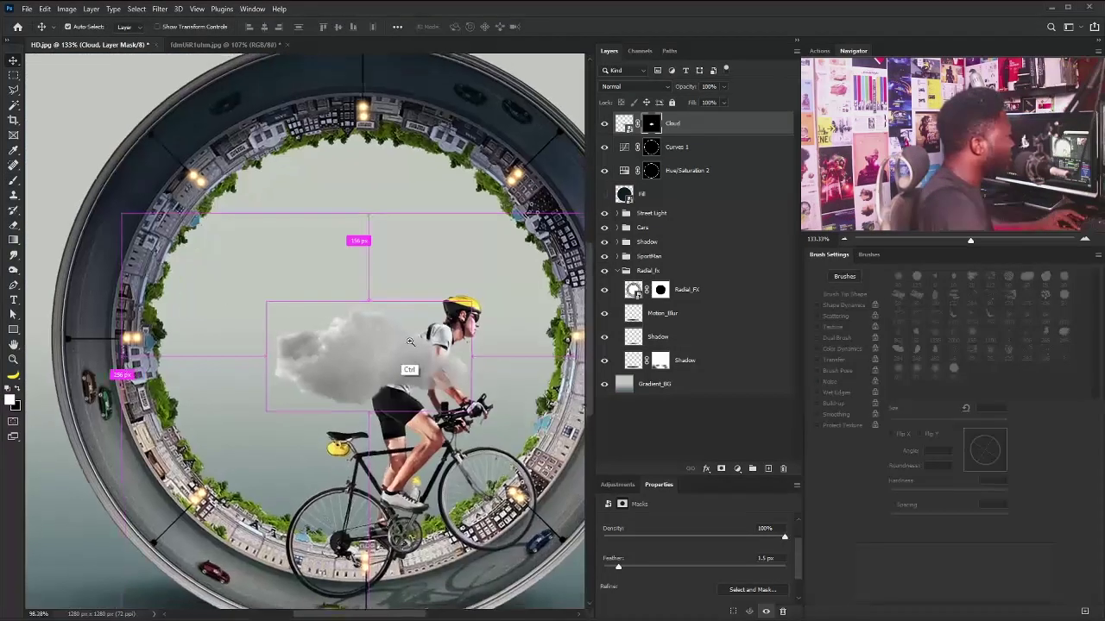
{"action": "scroll", "coordinate": [410, 342], "scroll_direction": "down", "scroll_amount": 1}
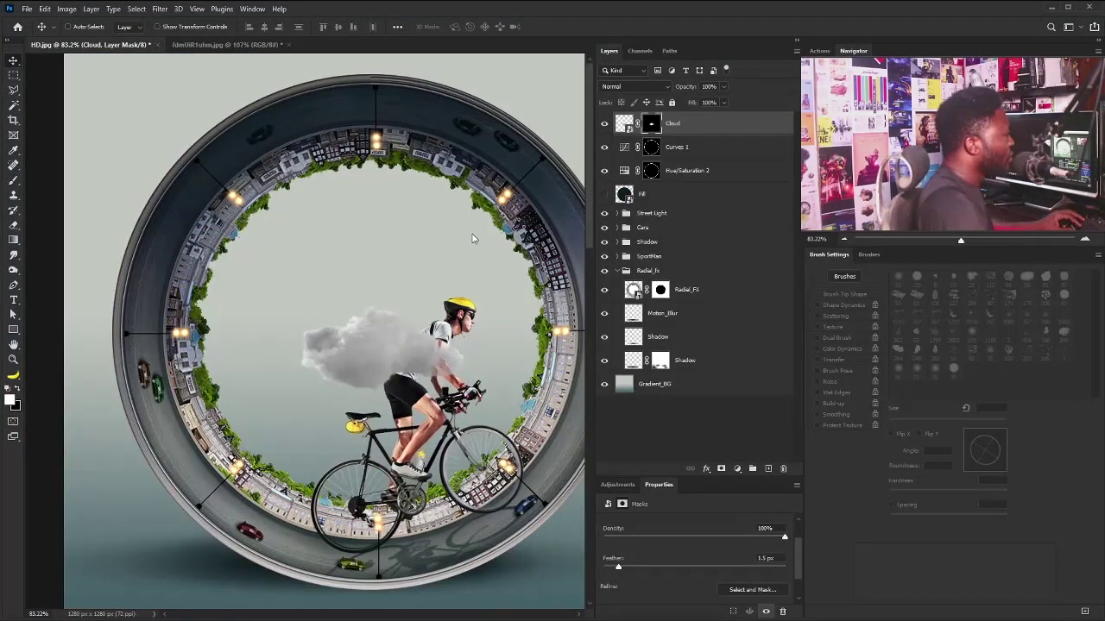
{"action": "key", "text": "ctrl+2"}
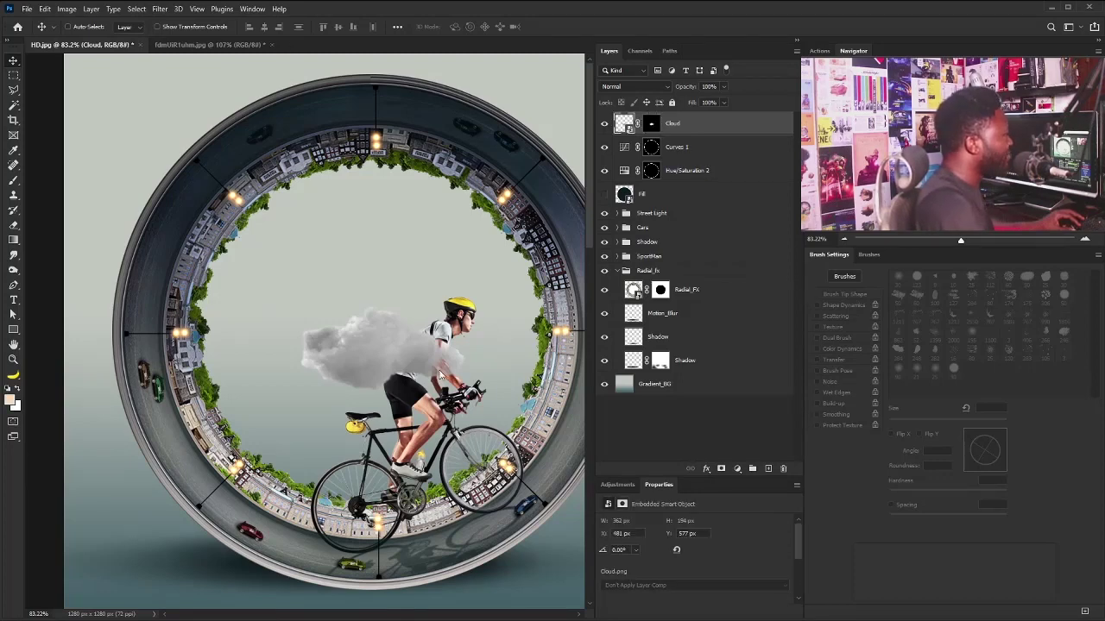
{"action": "left_click", "coordinate": [617, 484]}
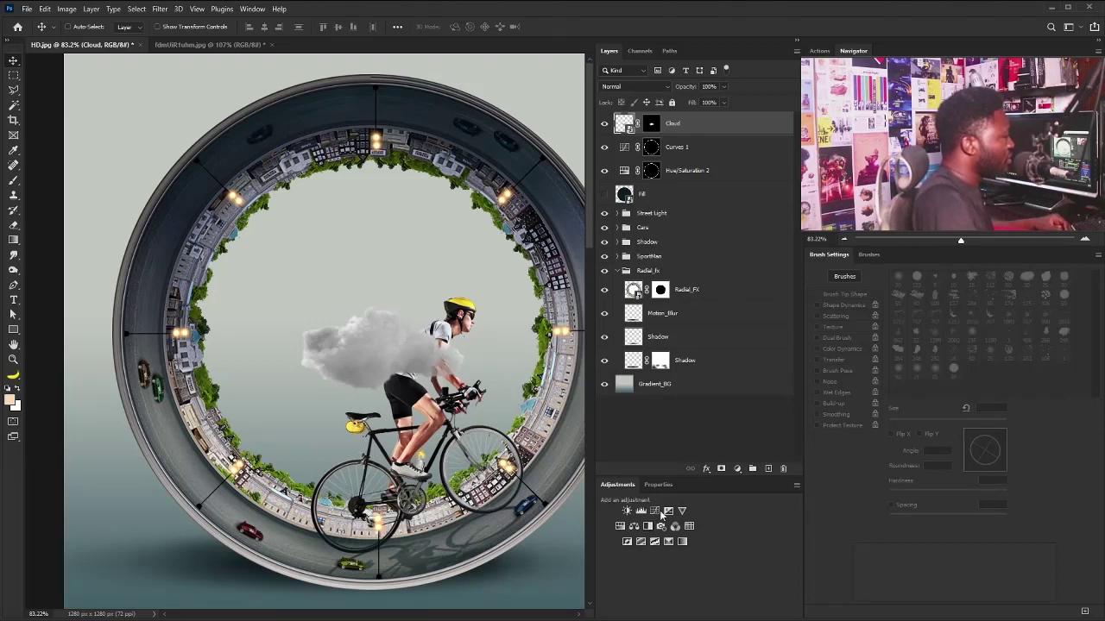
{"action": "left_click", "coordinate": [656, 511]}
{"action": "key", "text": "ctrl+alt+g"}
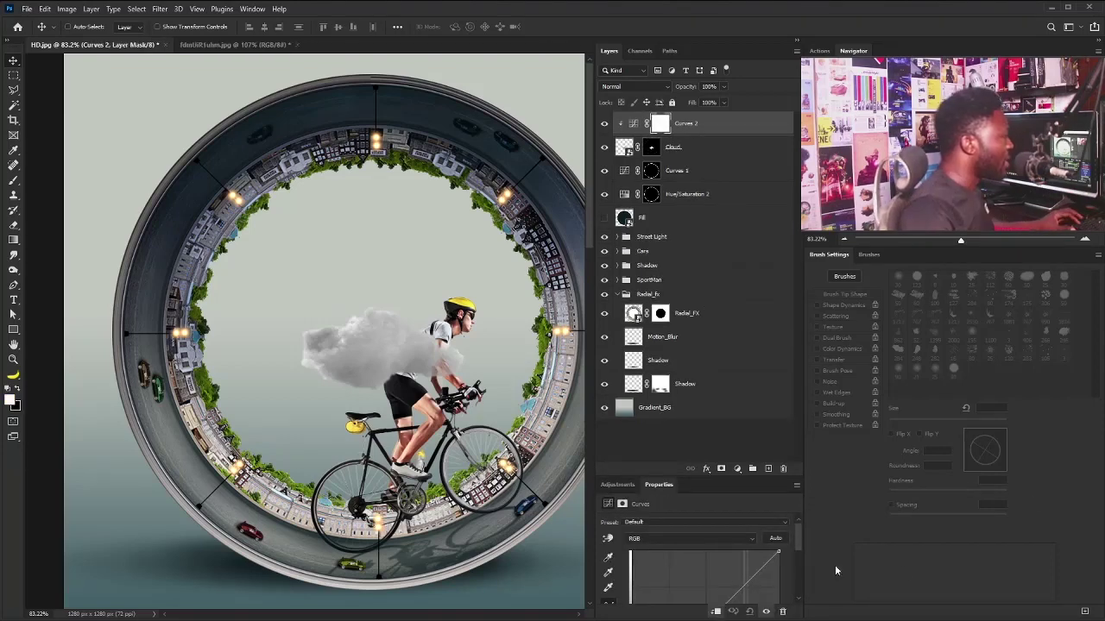
- Darken the Curves 2 layer by pulling its curve down to input 175, output 76
{"action": "left_click_drag", "start_coordinate": [800, 539], "coordinate": [799, 556]}
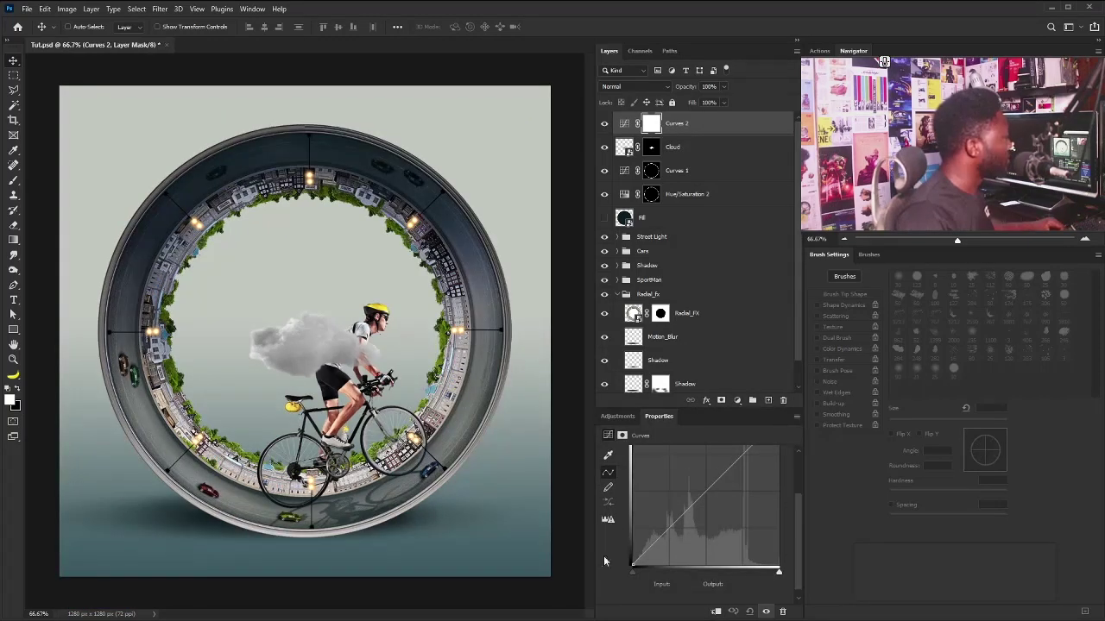
{"action": "left_click_drag", "start_coordinate": [682, 510], "coordinate": [732, 521]}
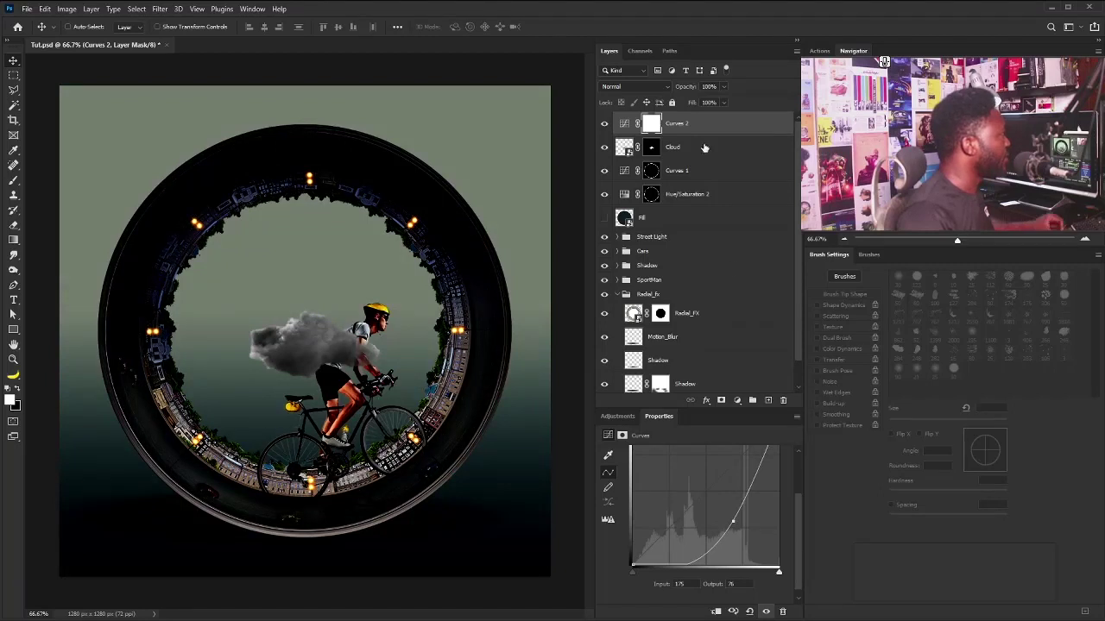
- Clip the Curves 2 layer to the Cloud layer and set its blend mode to Luminosity
{"action": "left_click", "coordinate": [715, 612]}
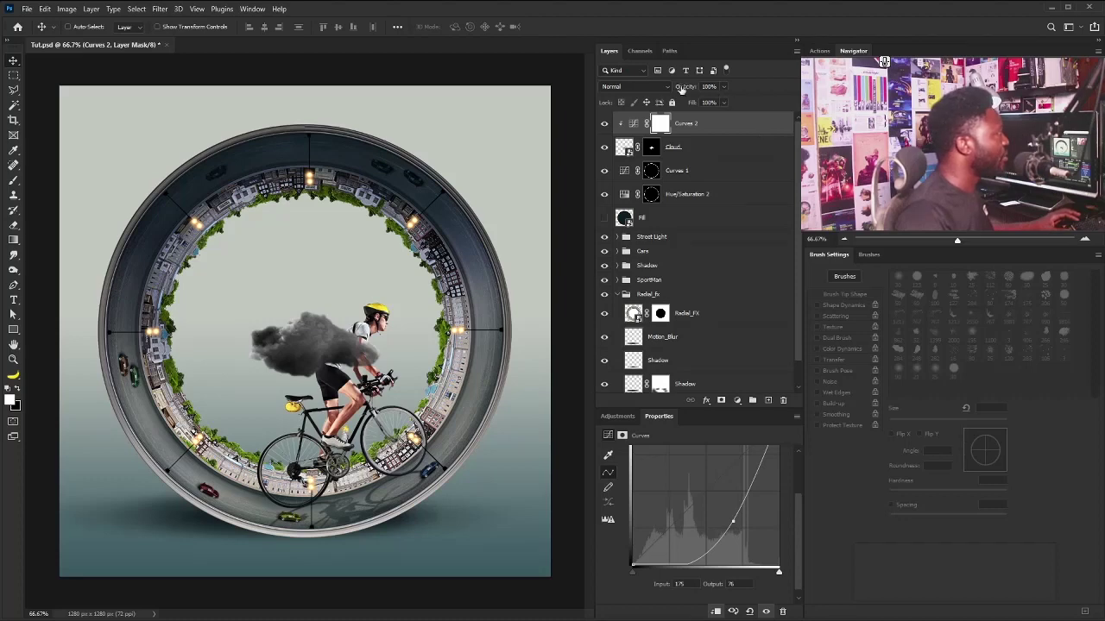
{"action": "left_click", "coordinate": [638, 87]}
{"action": "left_click", "coordinate": [643, 367]}
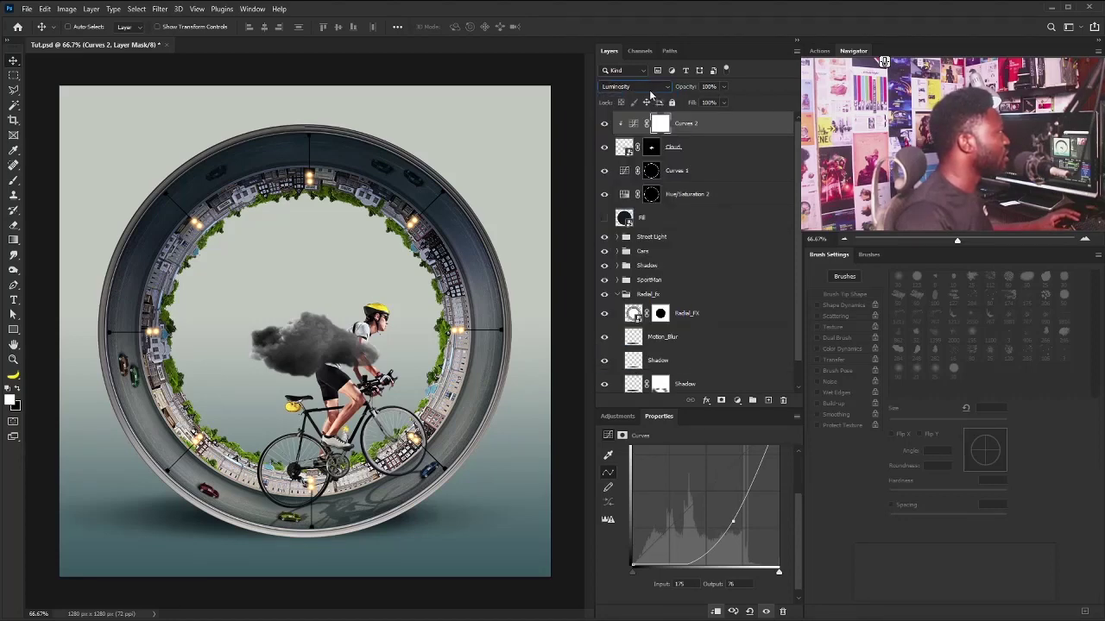
- Lower the Curves 2 layer's opacity to 66% and invert its mask to black
{"action": "left_click_drag", "start_coordinate": [700, 97], "coordinate": [698, 98]}
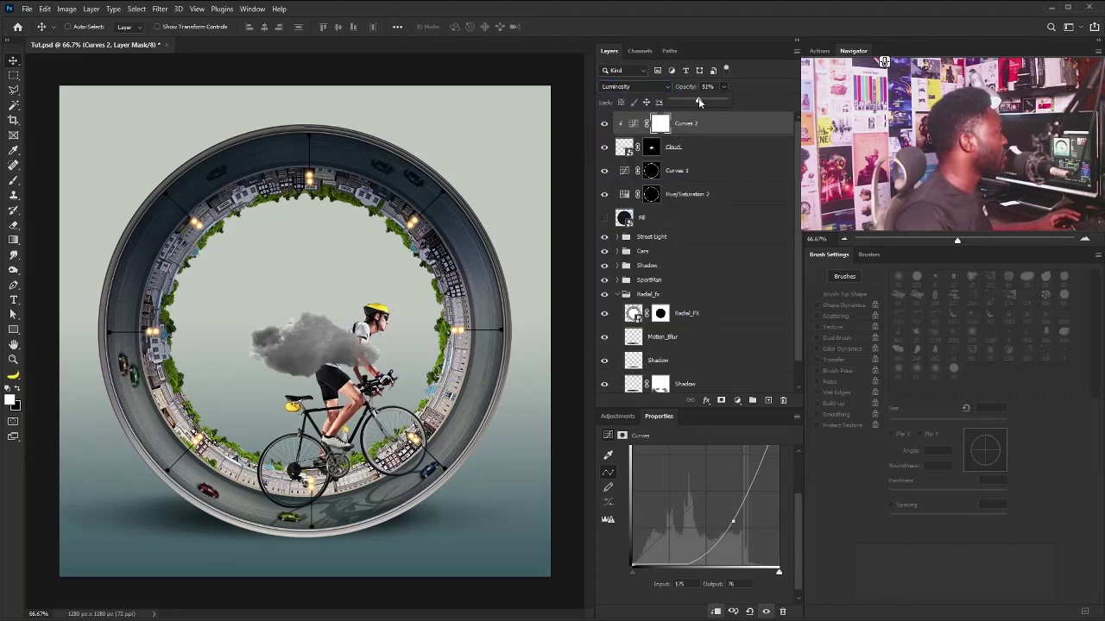
{"action": "left_click", "coordinate": [661, 125]}
{"action": "key", "text": "ctrl+i"}
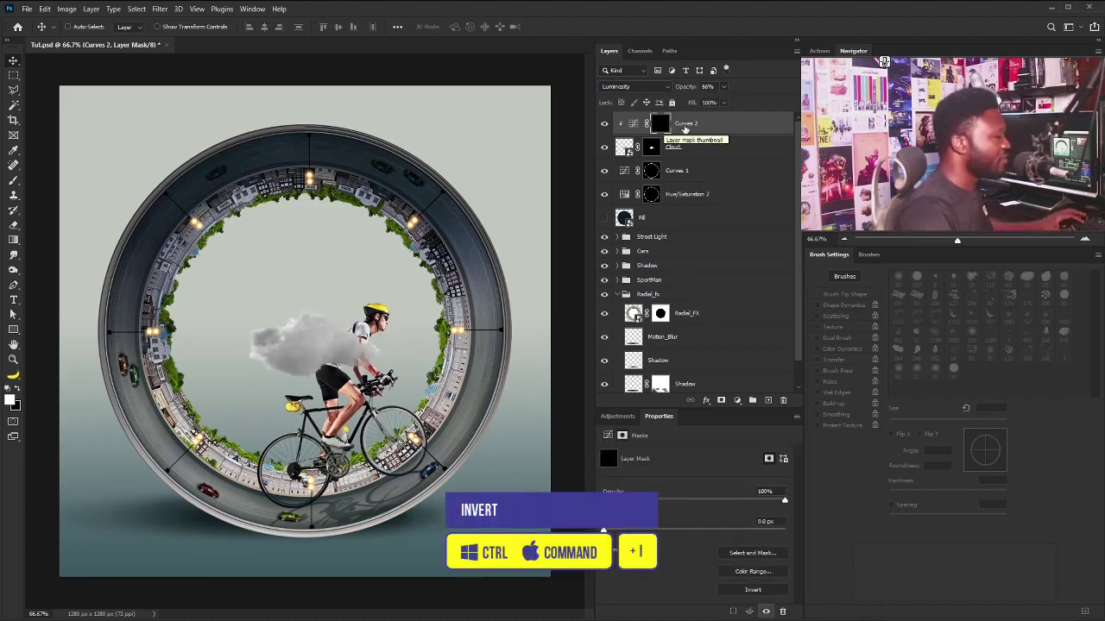
- Paint the Curves 2 darkening back in along the cloud's underside with a soft 70 px white brush on its mask
{"action": "key", "text": "b"}
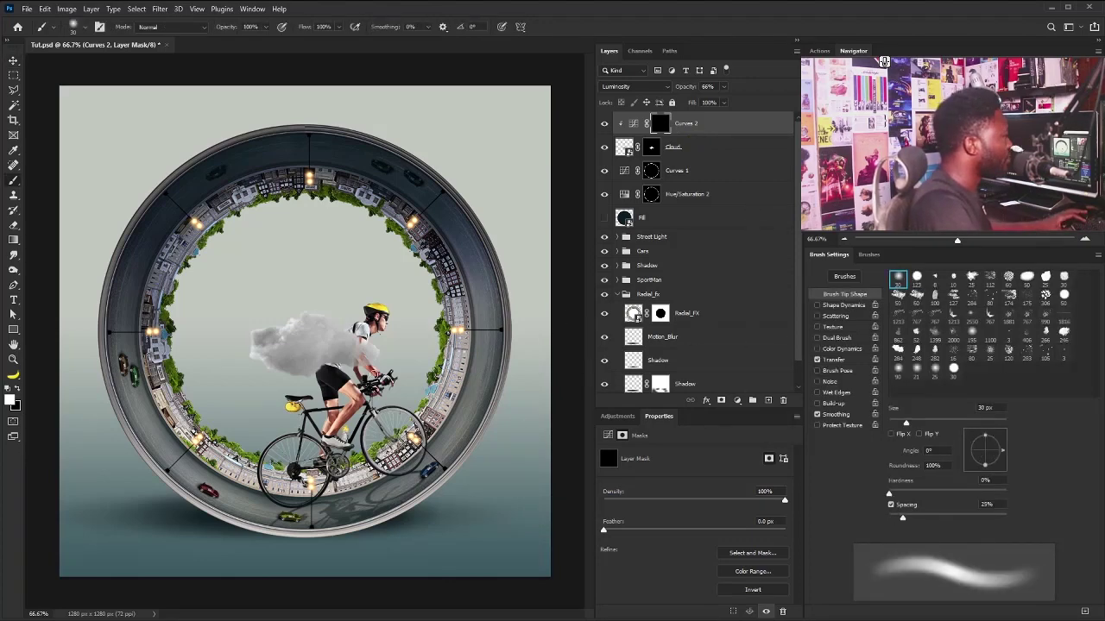
{"action": "key", "text": "bracketright"}
{"action": "key", "text": "bracketright"}
{"action": "key", "text": "bracketright"}
{"action": "key", "text": "bracketright"}
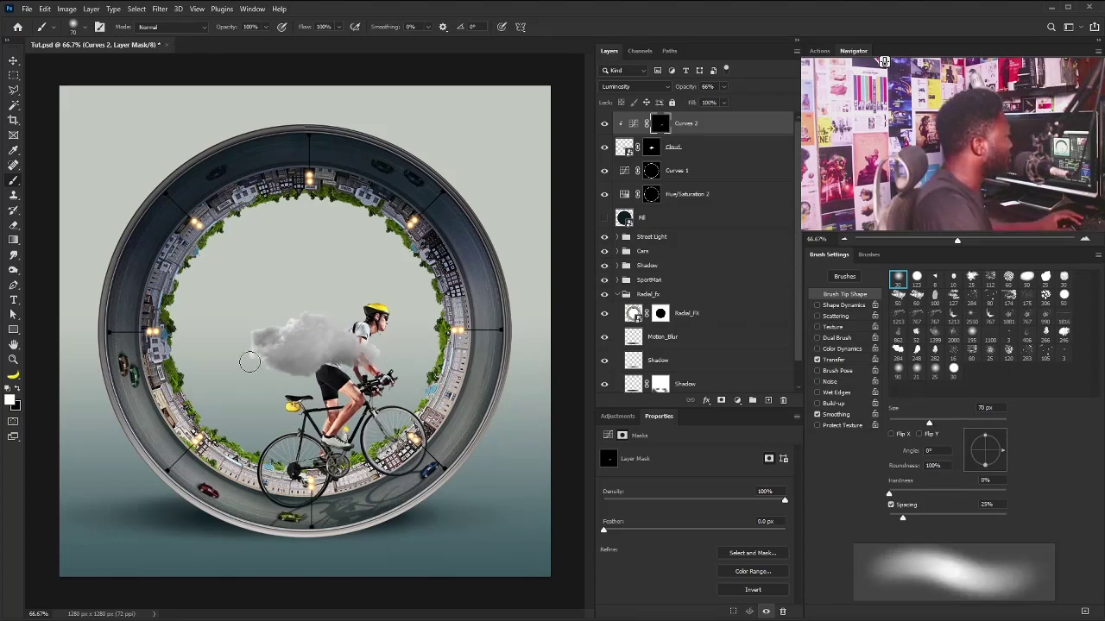
{"action": "mouse_move", "coordinate": [249, 362]}
{"action": "left_mouse_down"}
{"action": "mouse_move", "coordinate": [276, 364]}
{"action": "mouse_move", "coordinate": [255, 378]}
{"action": "mouse_move", "coordinate": [232, 363]}
{"action": "mouse_move", "coordinate": [260, 361]}
{"action": "mouse_move", "coordinate": [225, 356]}
{"action": "mouse_move", "coordinate": [312, 362]}
{"action": "mouse_move", "coordinate": [263, 362]}
{"action": "mouse_move", "coordinate": [270, 385]}
{"action": "mouse_move", "coordinate": [378, 353]}
{"action": "mouse_move", "coordinate": [299, 371]}
{"action": "mouse_move", "coordinate": [369, 364]}
{"action": "mouse_move", "coordinate": [289, 369]}
{"action": "left_mouse_up"}
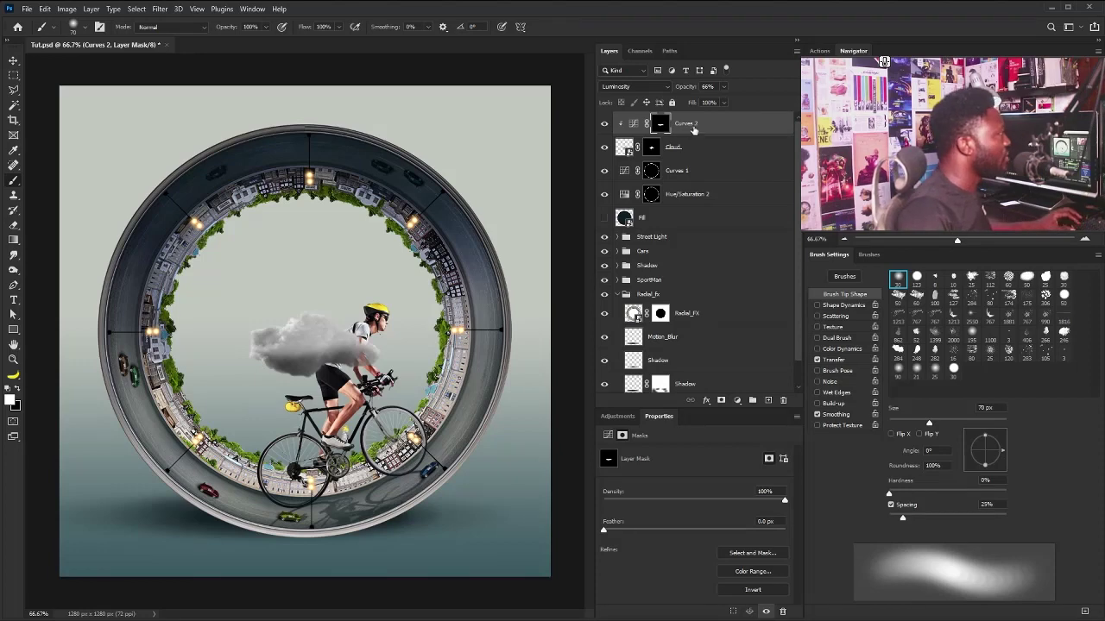
- Add a second Curves adjustment clipped directly above the Cloud layer and raise its midtones to brighten the cloud
{"action": "left_click", "coordinate": [733, 147]}
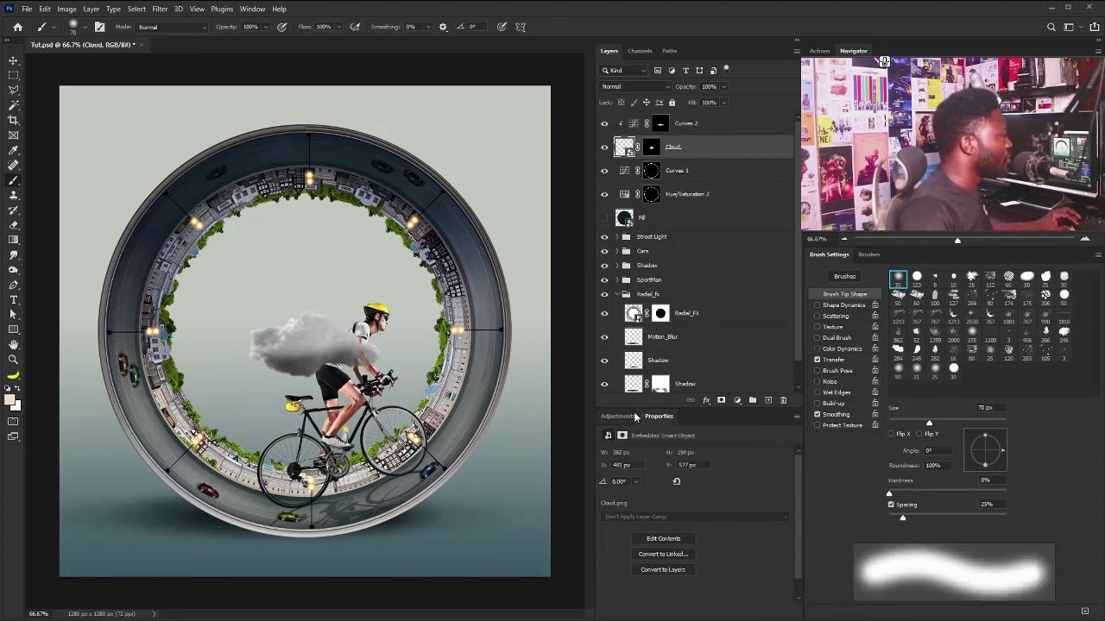
{"action": "left_click", "coordinate": [626, 416]}
{"action": "left_click", "coordinate": [656, 437]}
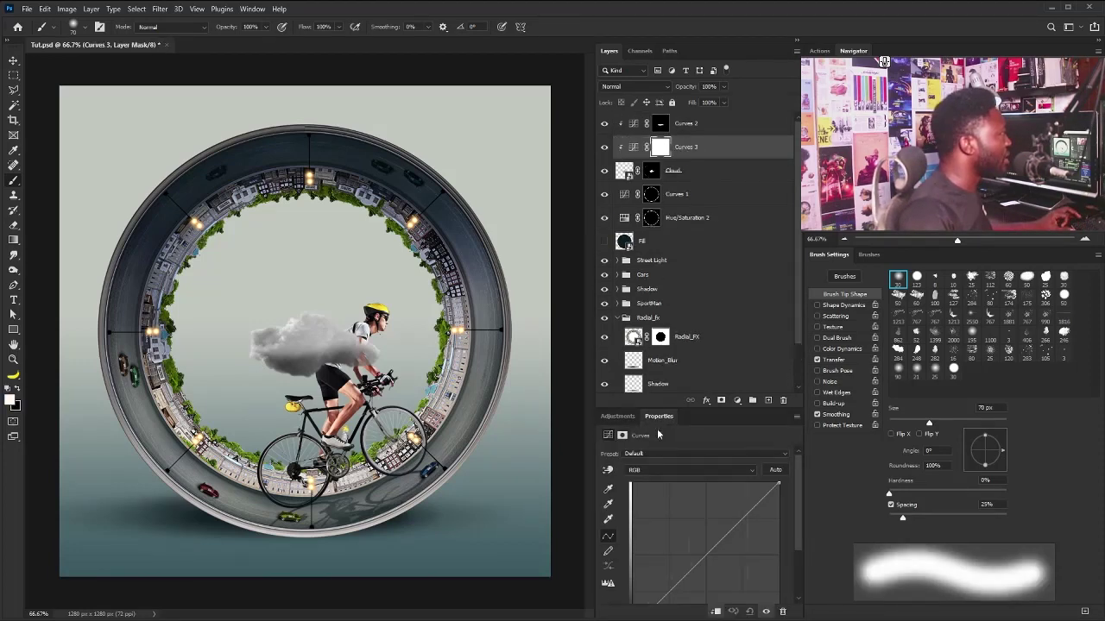
{"action": "left_click_drag", "start_coordinate": [712, 551], "coordinate": [701, 535]}
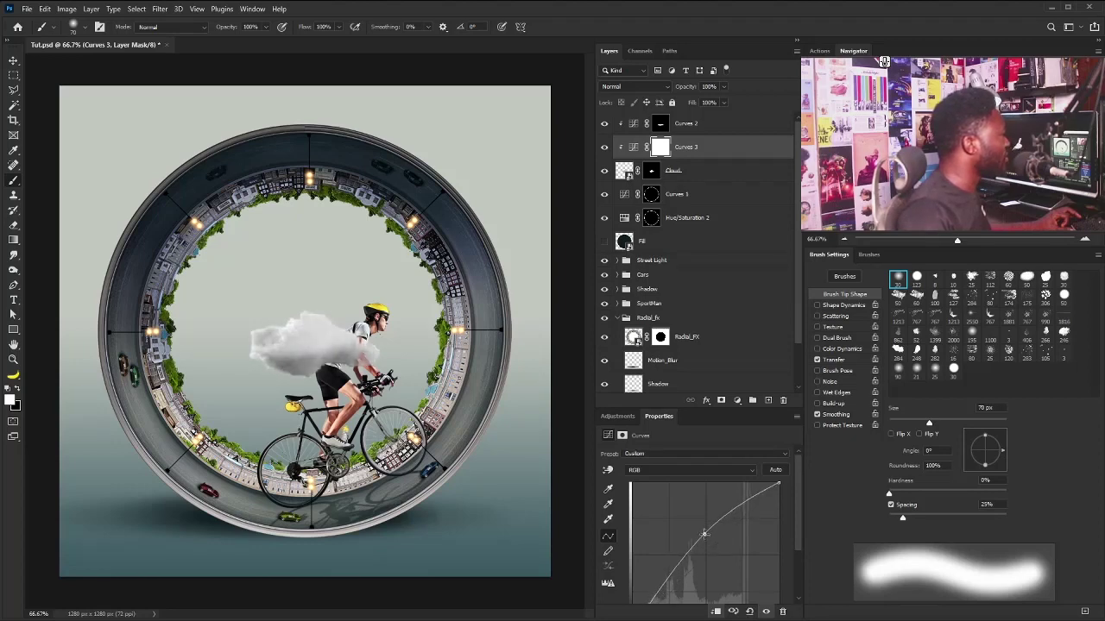
- Replace the Curves 3 mask with a copy of the Curves 2 mask and invert it
{"action": "left_click", "coordinate": [660, 124]}
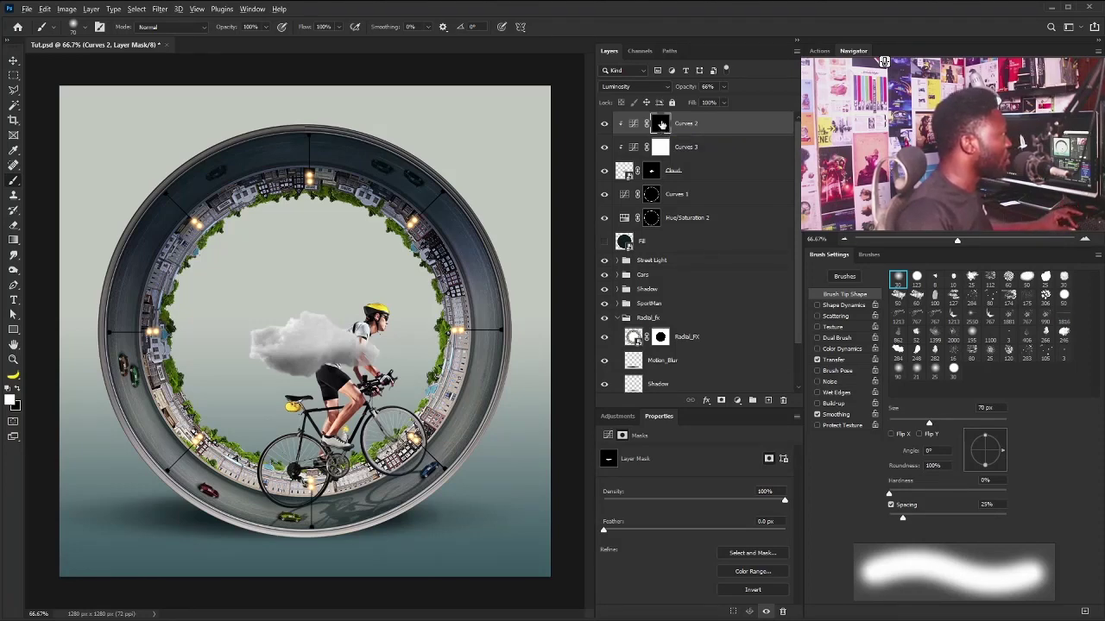
{"action": "left_click_drag", "start_coordinate": [661, 125], "coordinate": [661, 149]}
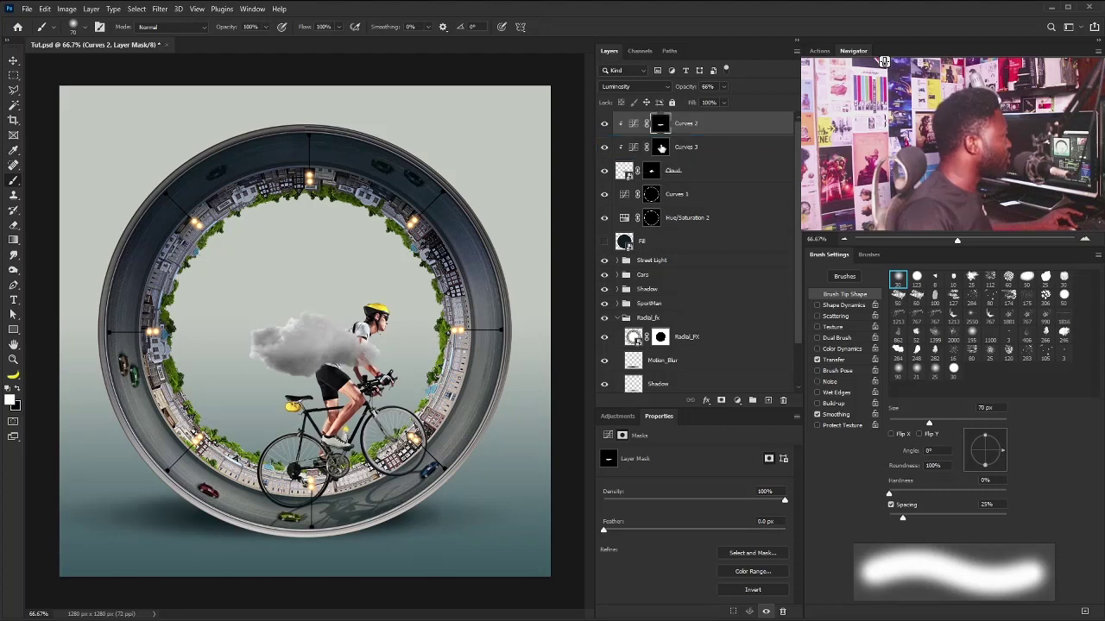
{"action": "left_click", "coordinate": [661, 149]}
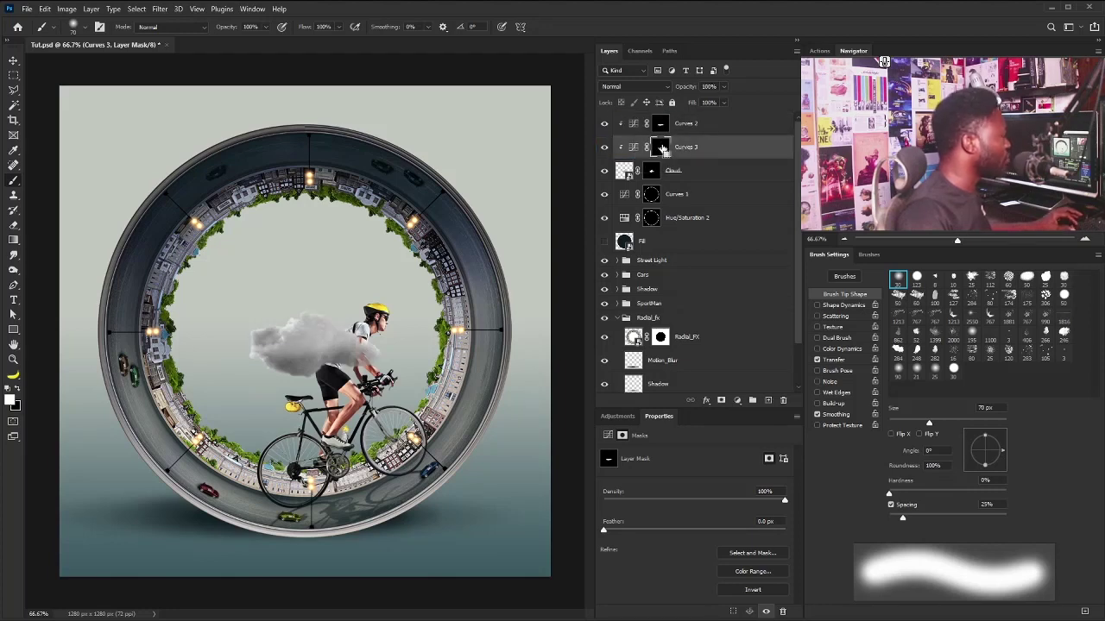
{"action": "key", "text": "ctrl+i"}
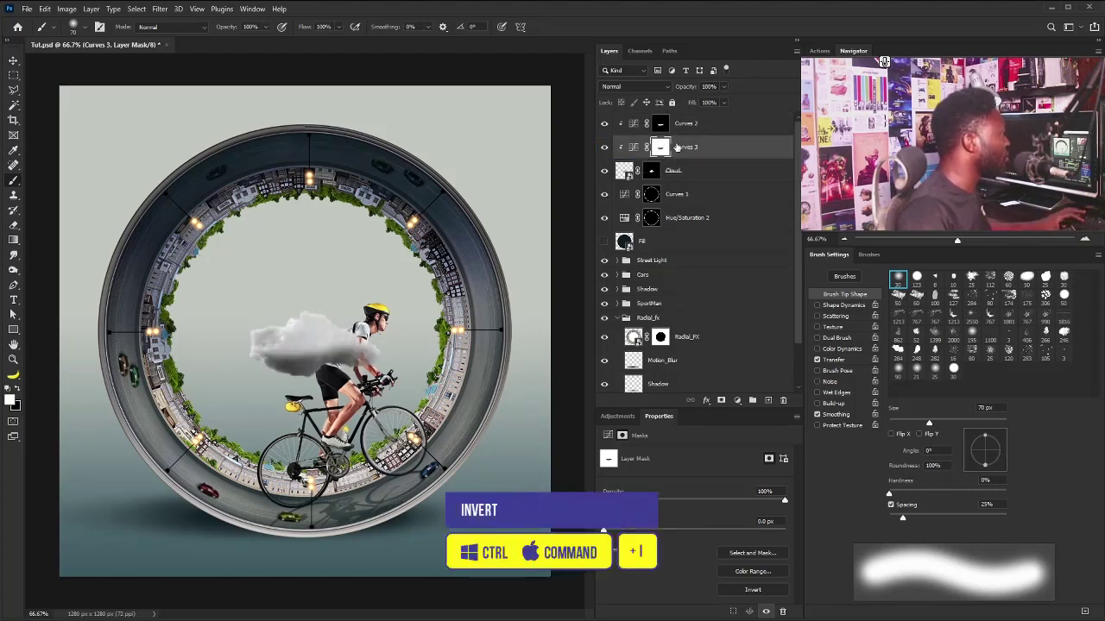
- Lower the Curves 3 layer's opacity to about 39%
{"action": "left_click", "coordinate": [604, 147]}
{"action": "left_click", "coordinate": [722, 87]}
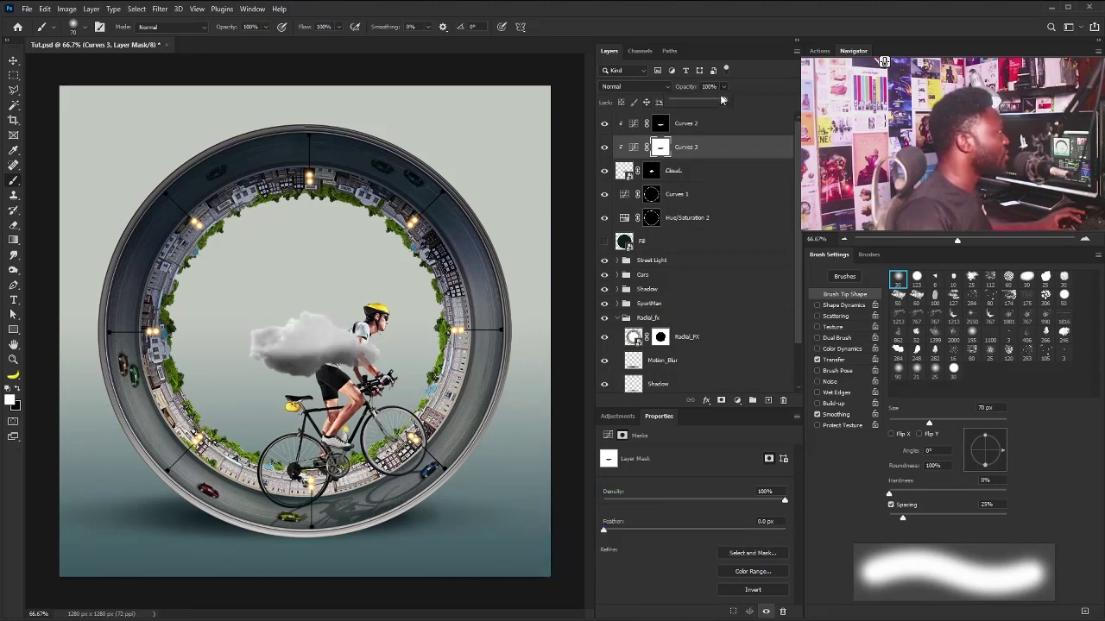
{"action": "left_click_drag", "start_coordinate": [689, 103], "coordinate": [682, 103]}
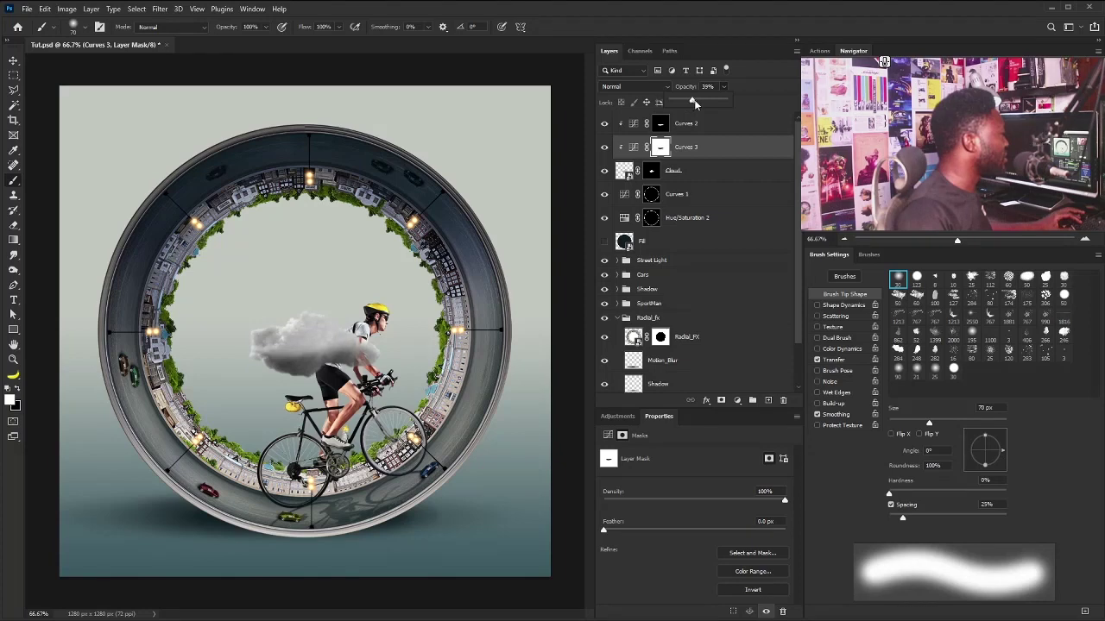
- Group the Cloud layer with its two clipped Curves layers and name the group Cloud
{"action": "key", "text": "v"}
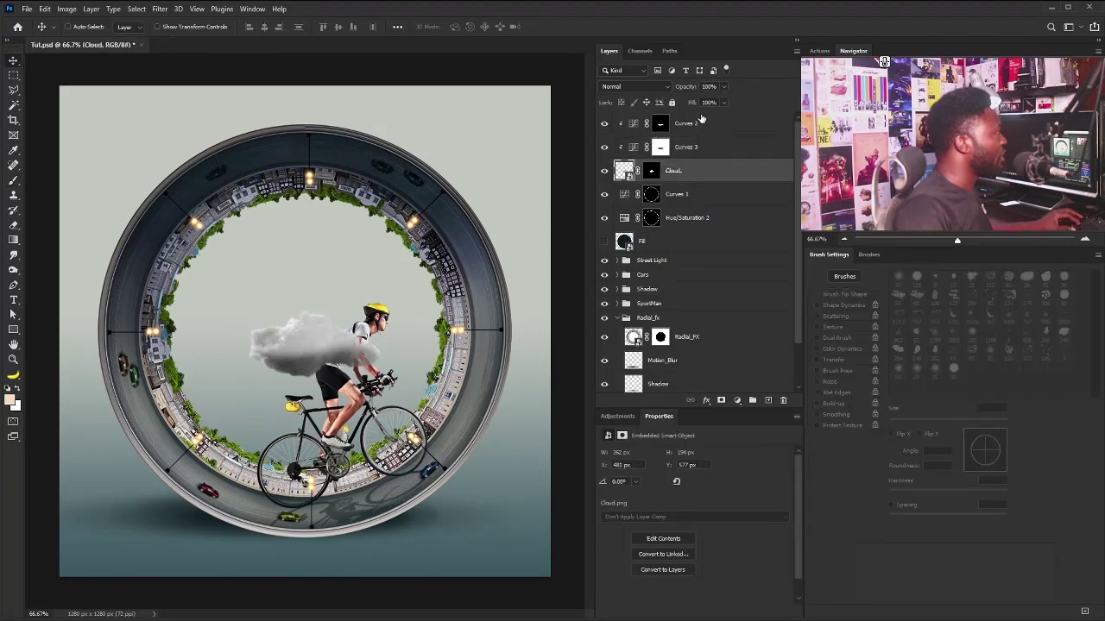
{"action": "left_click", "coordinate": [702, 124], "text": "shift"}
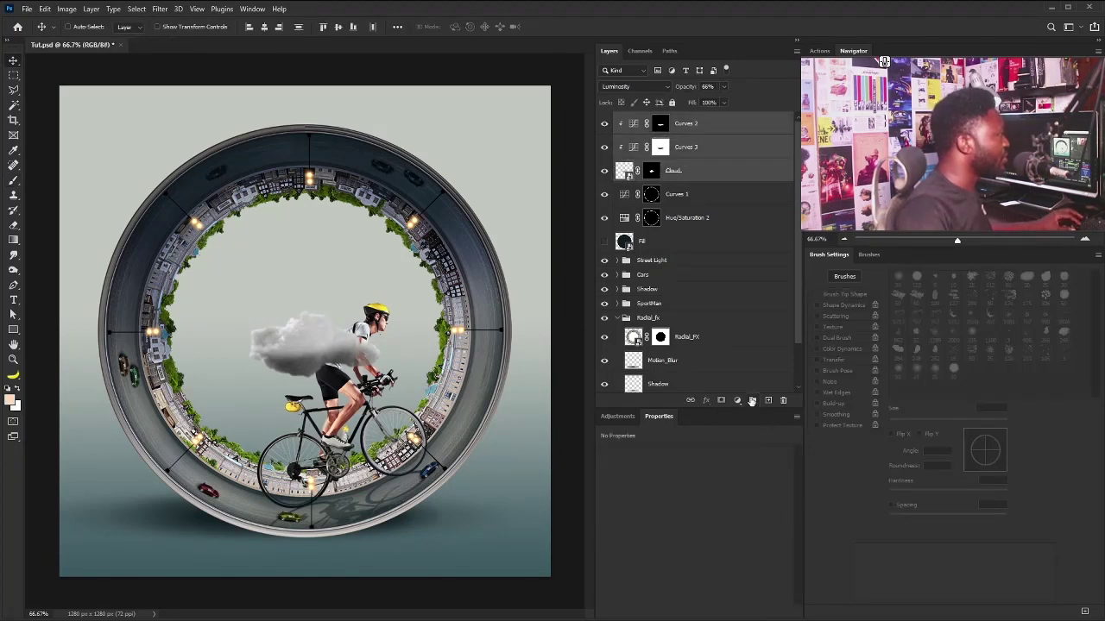
{"action": "key", "text": "ctrl+g"}
{"action": "double_click", "coordinate": [648, 119]}
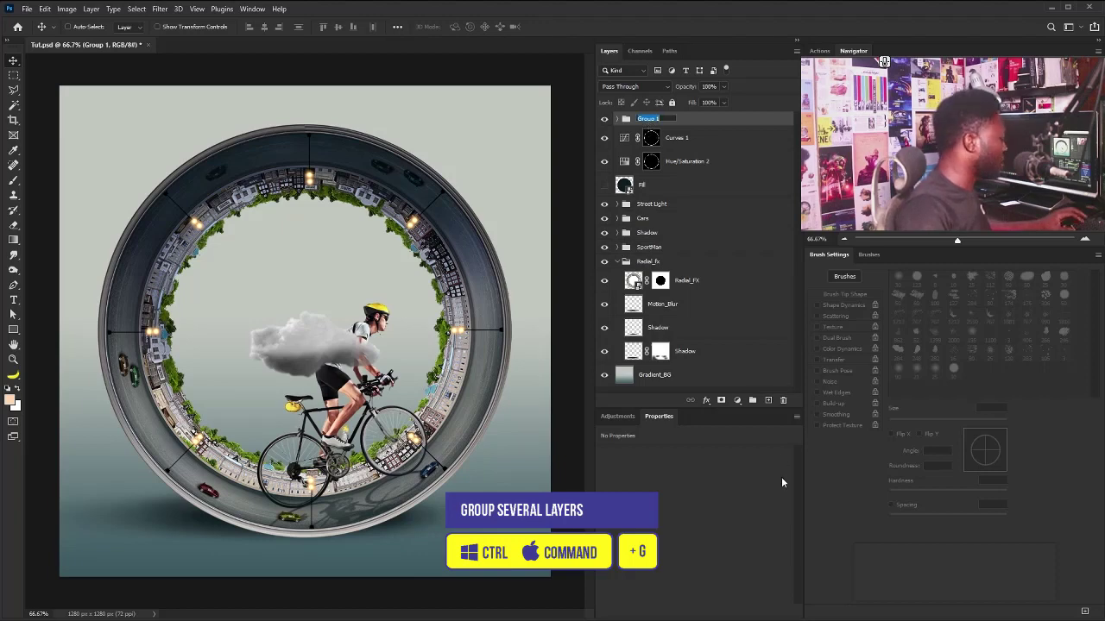
{"action": "type", "text": "Cloud"}
{"action": "key", "text": "Return"}
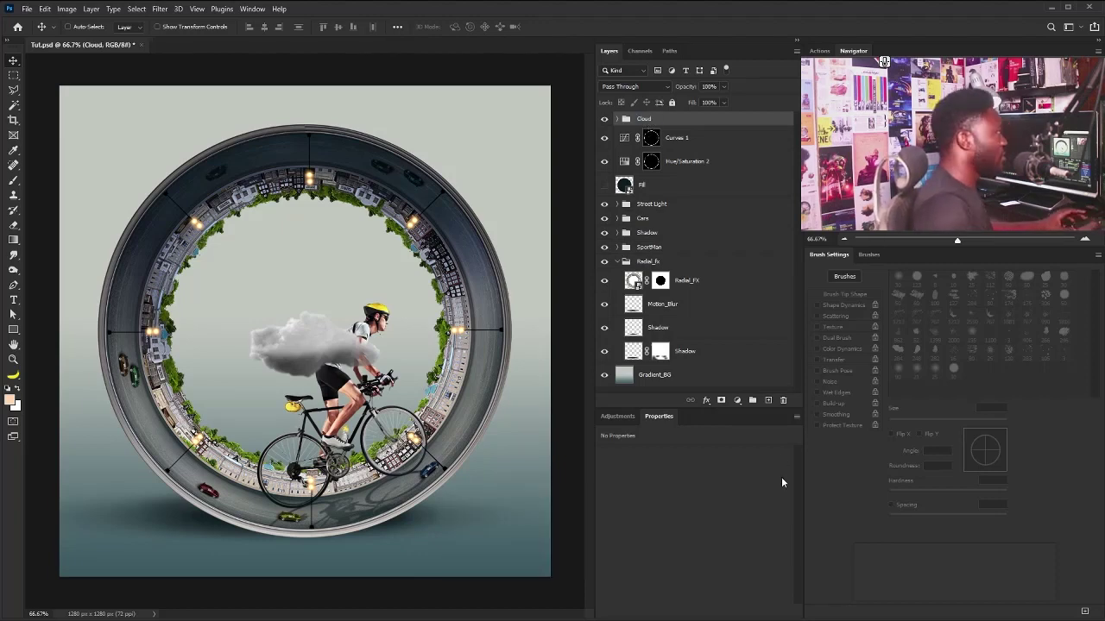
- Add a new layer named Brush below the Cloud group and give it a copy of the Curves 1 mask
{"action": "left_click", "coordinate": [769, 401]}
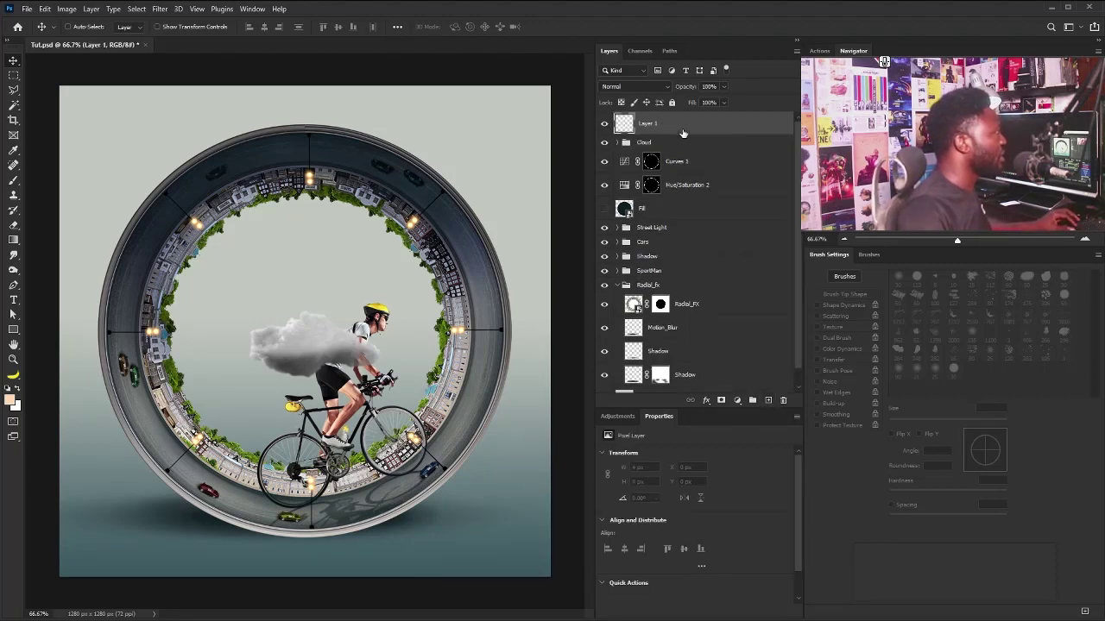
{"action": "mouse_move", "coordinate": [683, 133]}
{"action": "left_mouse_down"}
{"action": "mouse_move", "coordinate": [683, 155]}
{"action": "mouse_move", "coordinate": [672, 142]}
{"action": "left_mouse_up"}
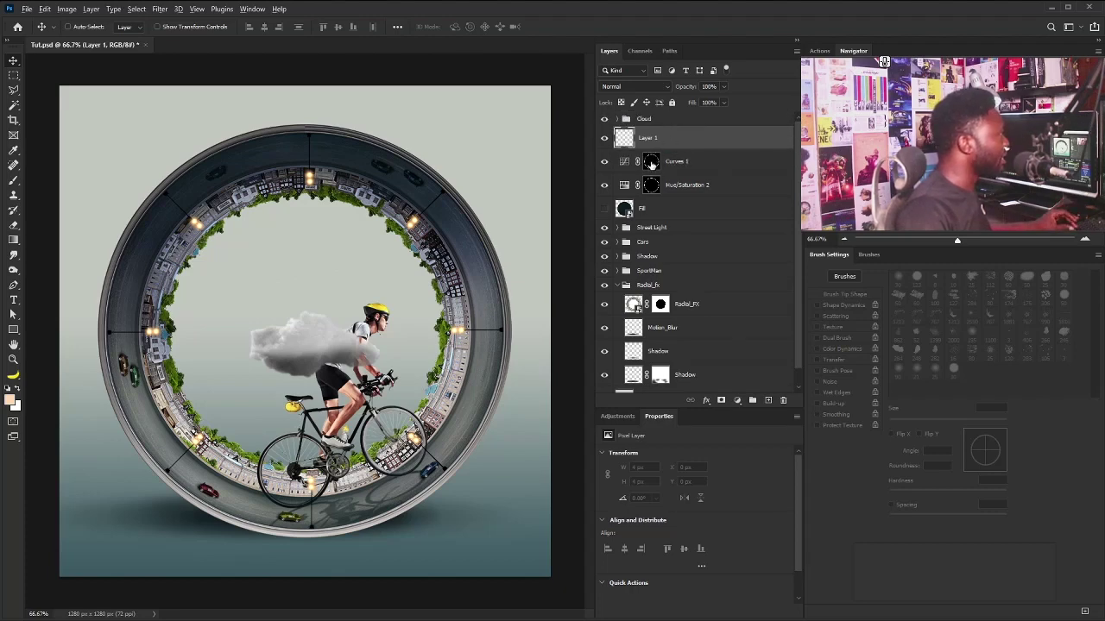
{"action": "left_click_drag", "start_coordinate": [651, 163], "coordinate": [658, 141]}
{"action": "left_click", "coordinate": [624, 138]}
{"action": "double_click", "coordinate": [675, 137]}
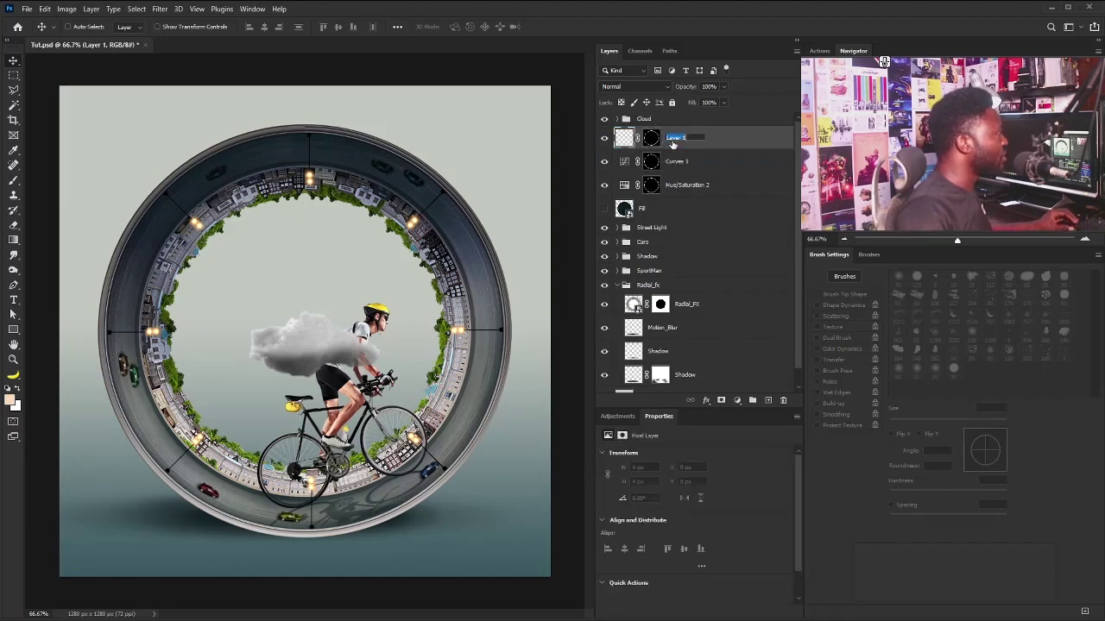
{"action": "type", "text": "B"}
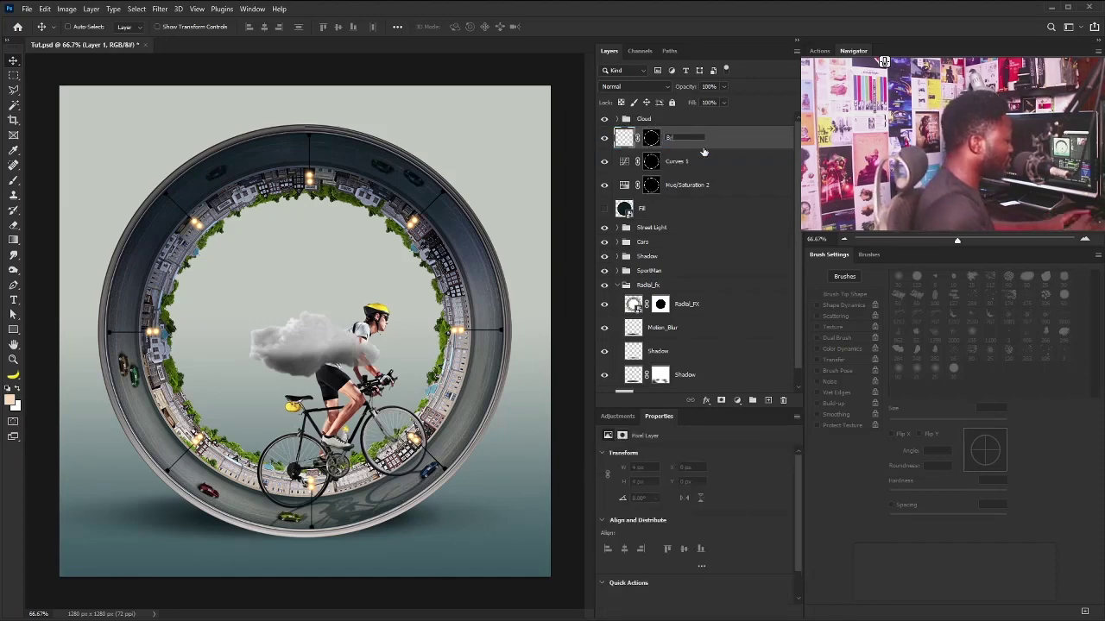
{"action": "type", "text": "rush"}
{"action": "key", "text": "Return"}
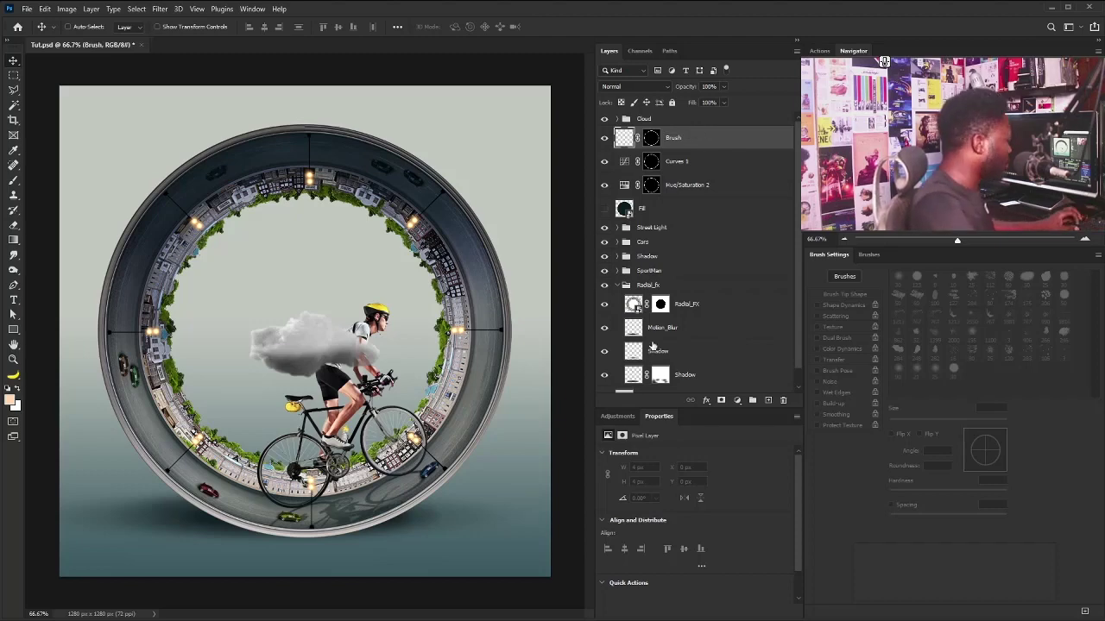
- Paint soft white light along the tyre's upper rim on the Brush layer with a 500 px brush
{"action": "key", "text": "b"}
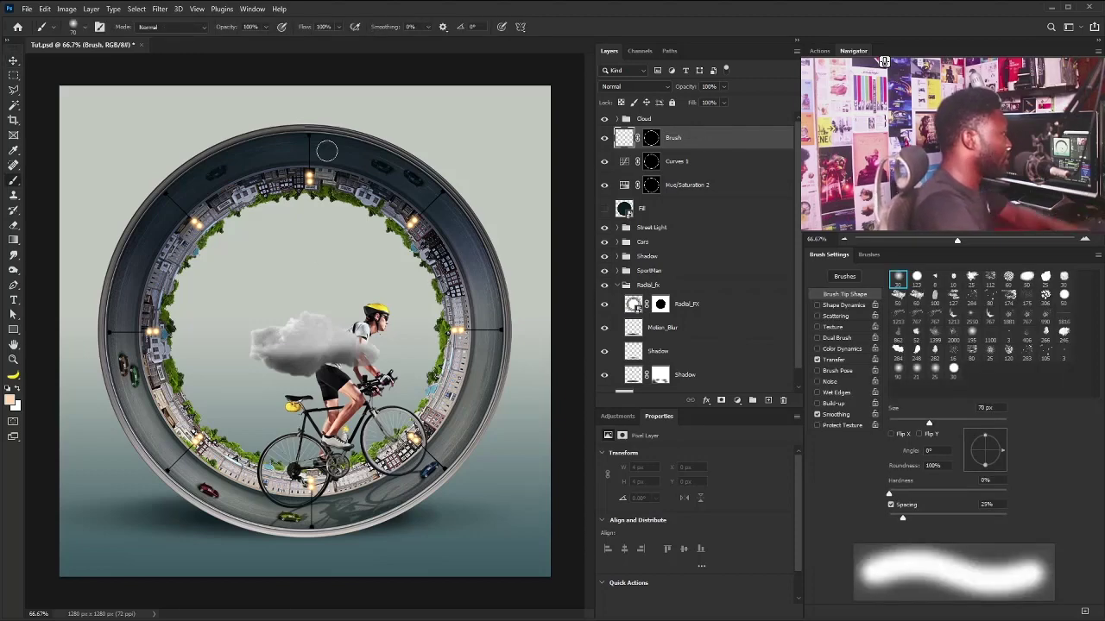
{"action": "key", "text": "bracketright"}
{"action": "key", "text": "bracketright"}
{"action": "key", "text": "bracketright"}
{"action": "key", "text": "bracketright"}
{"action": "key", "text": "bracketright"}
{"action": "key", "text": "bracketright"}
{"action": "key", "text": "bracketright"}
{"action": "key", "text": "bracketright"}
{"action": "key", "text": "bracketright"}
{"action": "key", "text": "bracketright"}
{"action": "key", "text": "bracketright"}
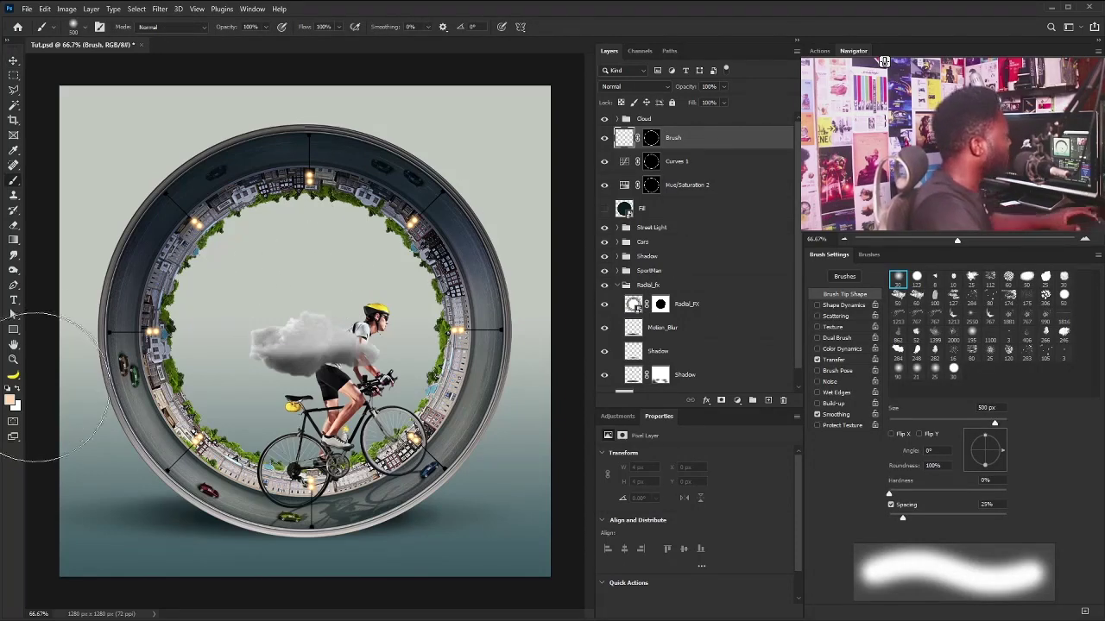
{"action": "left_click", "coordinate": [17, 390]}
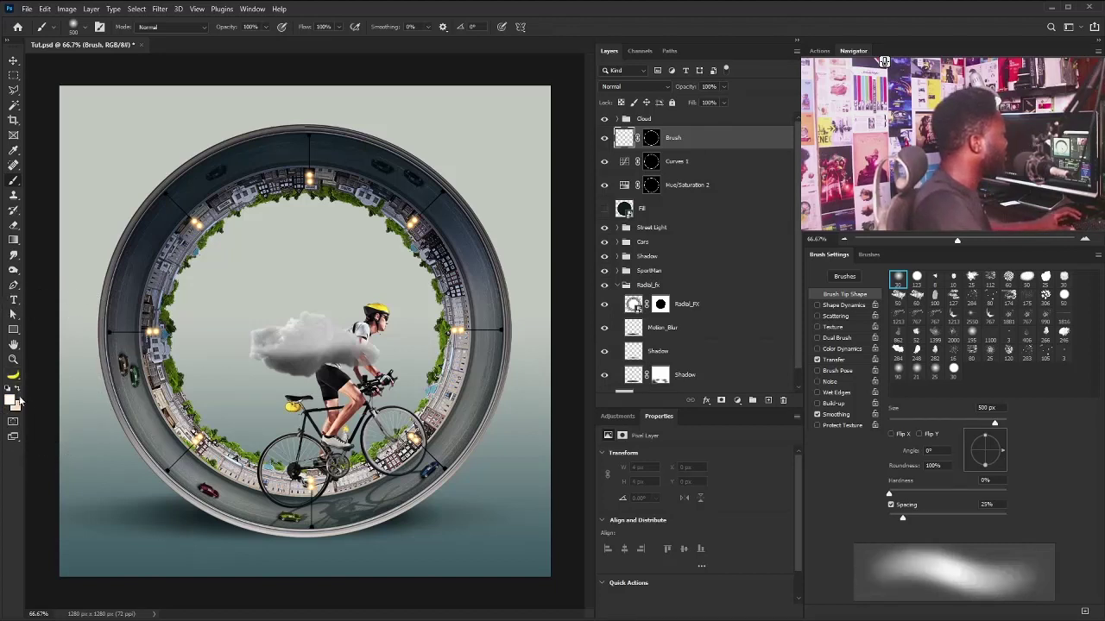
{"action": "mouse_move", "coordinate": [419, 111]}
{"action": "left_mouse_down"}
{"action": "mouse_move", "coordinate": [363, 153]}
{"action": "mouse_move", "coordinate": [333, 111]}
{"action": "mouse_move", "coordinate": [386, 153]}
{"action": "mouse_move", "coordinate": [425, 223]}
{"action": "left_mouse_up"}
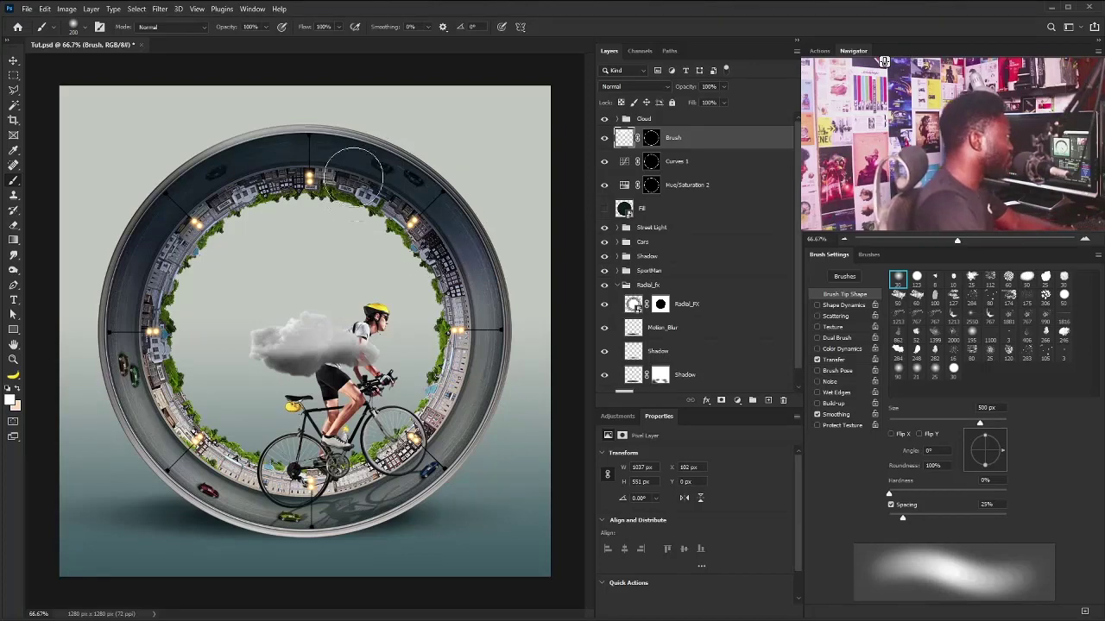
- Reduce the brush to 200 px and continue painting white light around the tyre's rim
{"action": "key", "text": "bracketleft"}
{"action": "key", "text": "bracketleft"}
{"action": "key", "text": "bracketleft"}
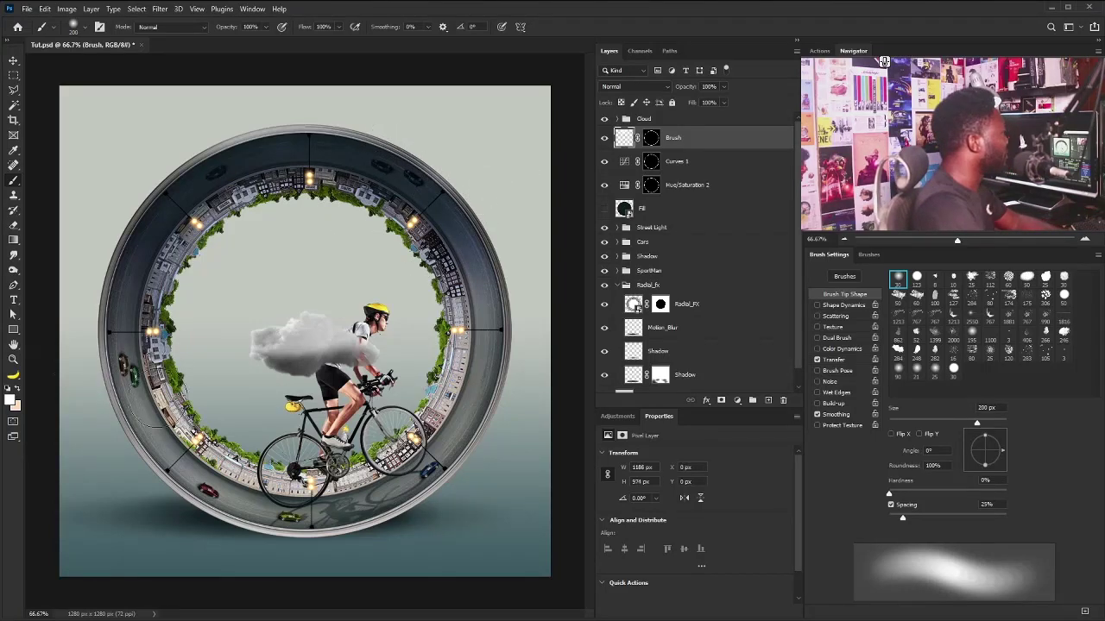
- Stamp all visible layers into a new layer above the Cloud group and convert it to a smart object
{"action": "key", "text": "ctrl"}
{"action": "left_click", "coordinate": [673, 119]}
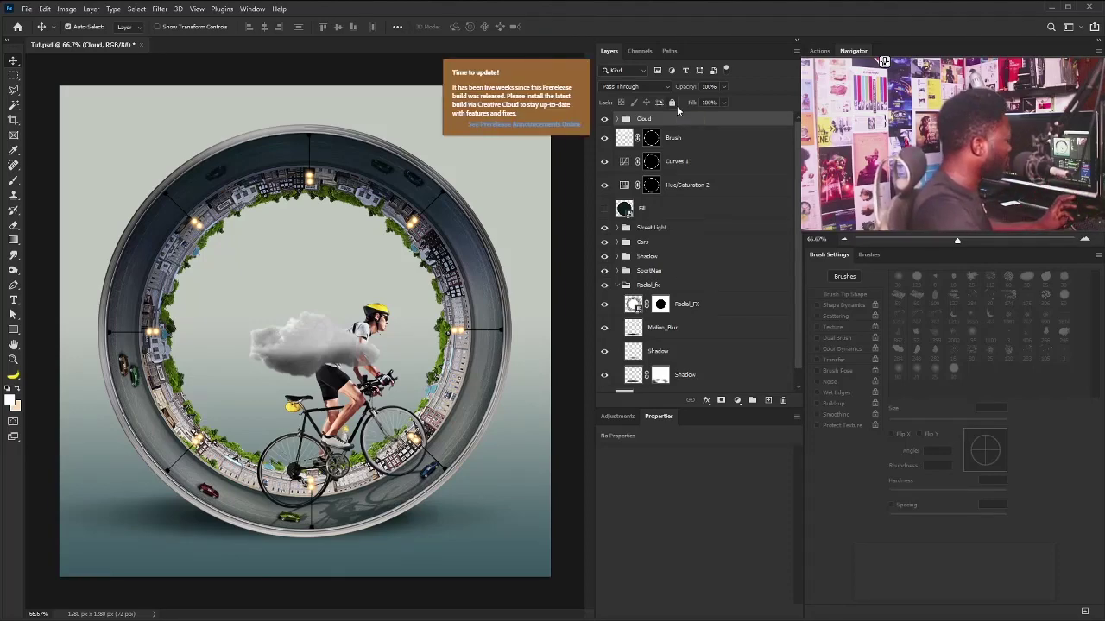
{"action": "key", "text": "ctrl+shift+alt+e"}
{"action": "right_click", "coordinate": [688, 131]}
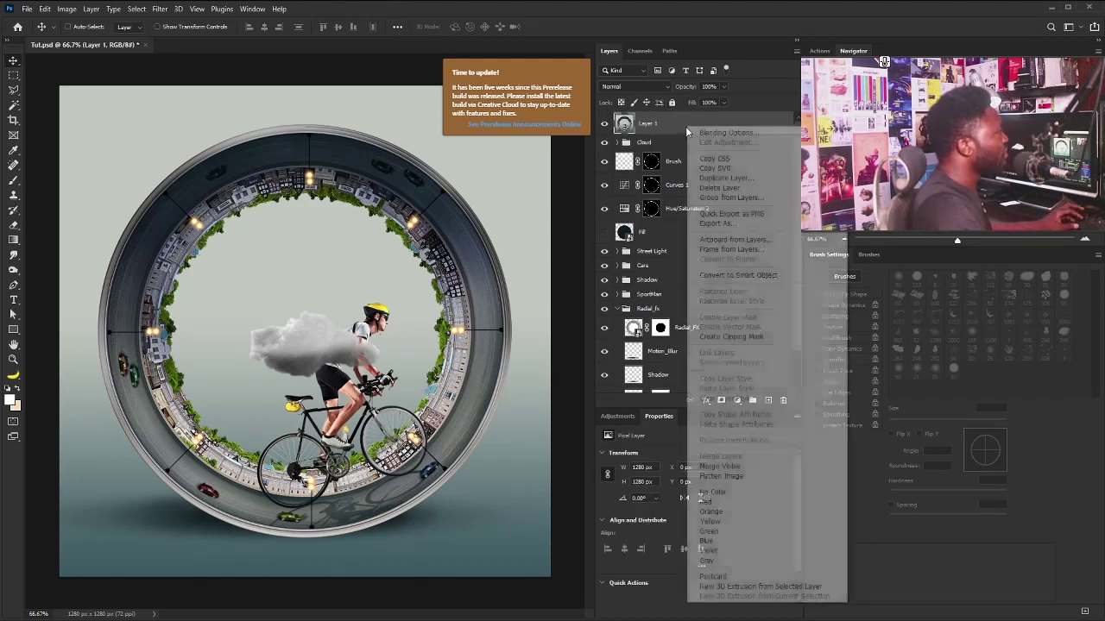
{"action": "left_click", "coordinate": [735, 274]}
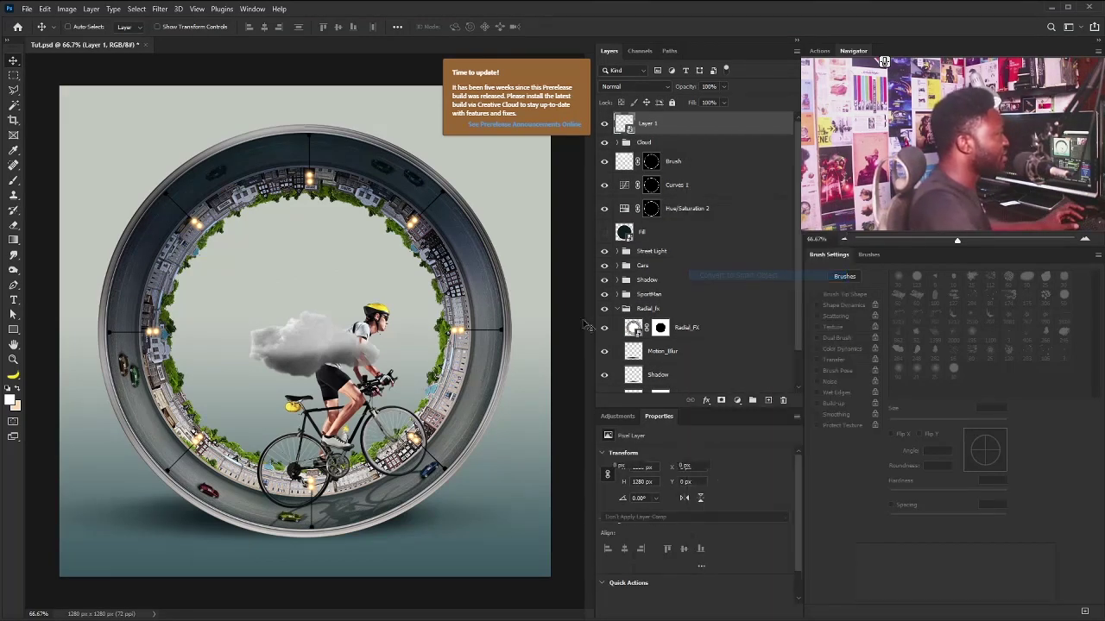
- Apply Camera Raw to Layer 1 with Temperature -4, Exposure +0.15, Contrast +32, Shadows -17 and Texture +10
{"action": "left_click", "coordinate": [160, 10]}
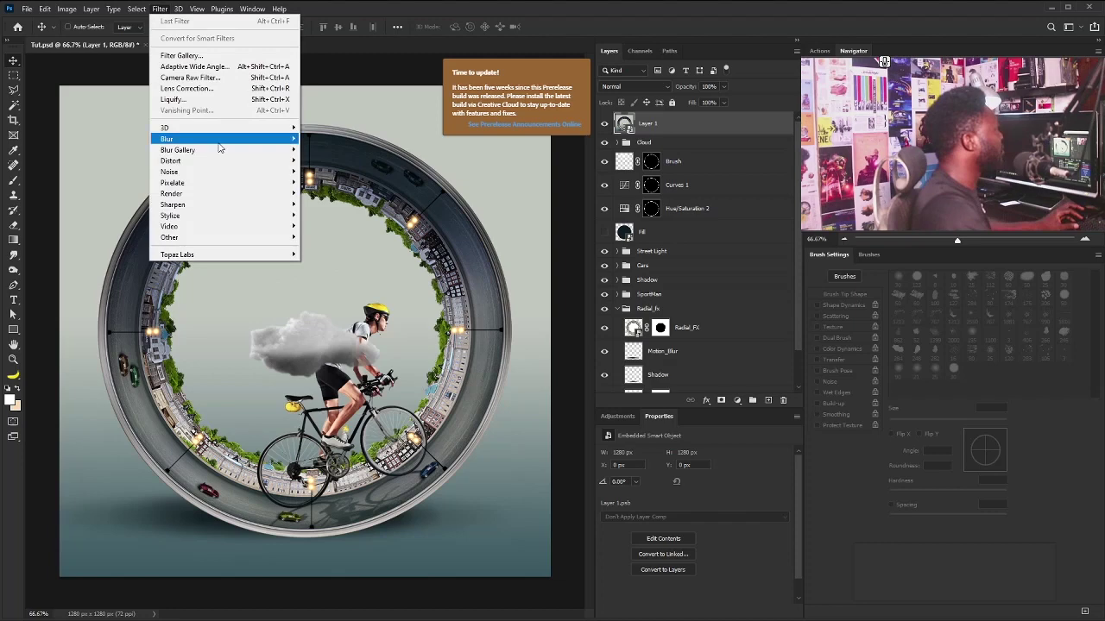
{"action": "left_click", "coordinate": [223, 78]}
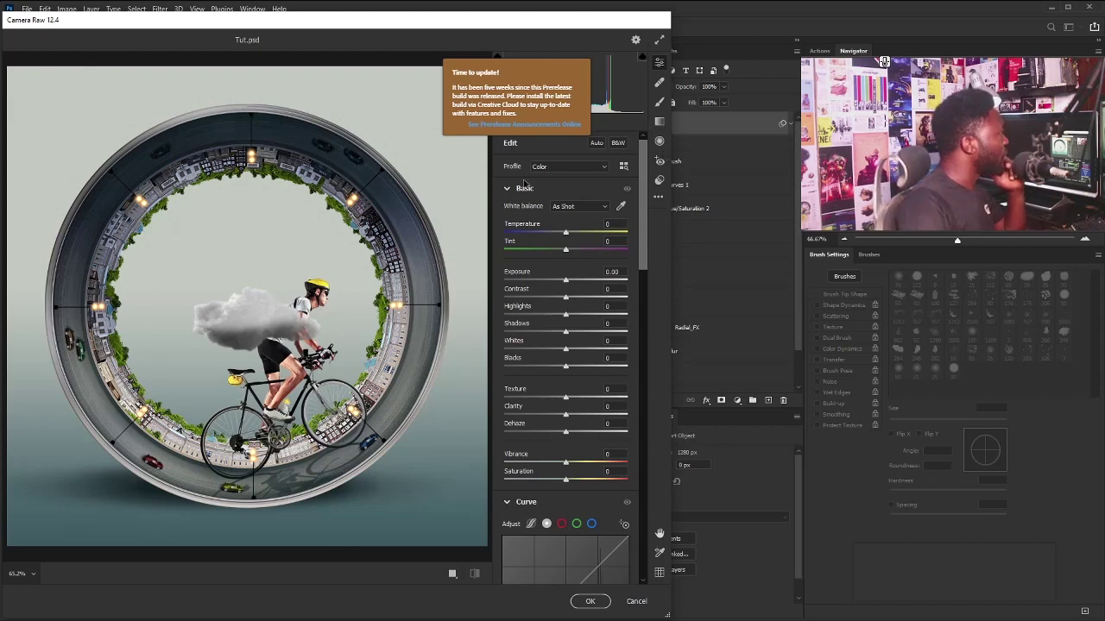
{"action": "left_click_drag", "start_coordinate": [566, 235], "coordinate": [562, 234]}
{"action": "left_click_drag", "start_coordinate": [565, 281], "coordinate": [585, 297]}
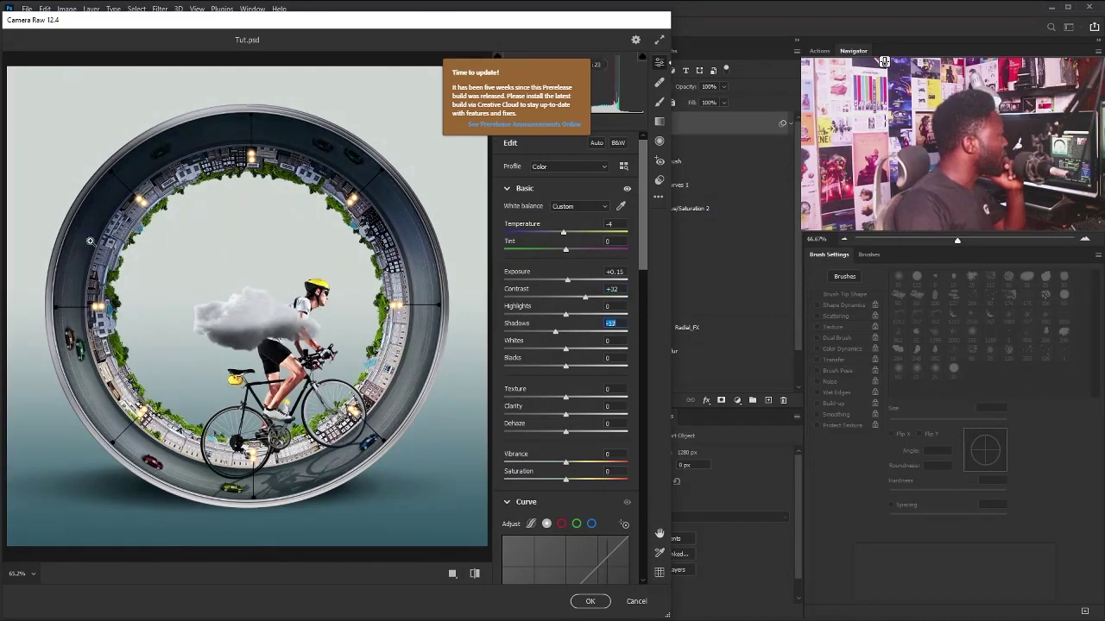
{"action": "left_click_drag", "start_coordinate": [566, 397], "coordinate": [572, 397]}
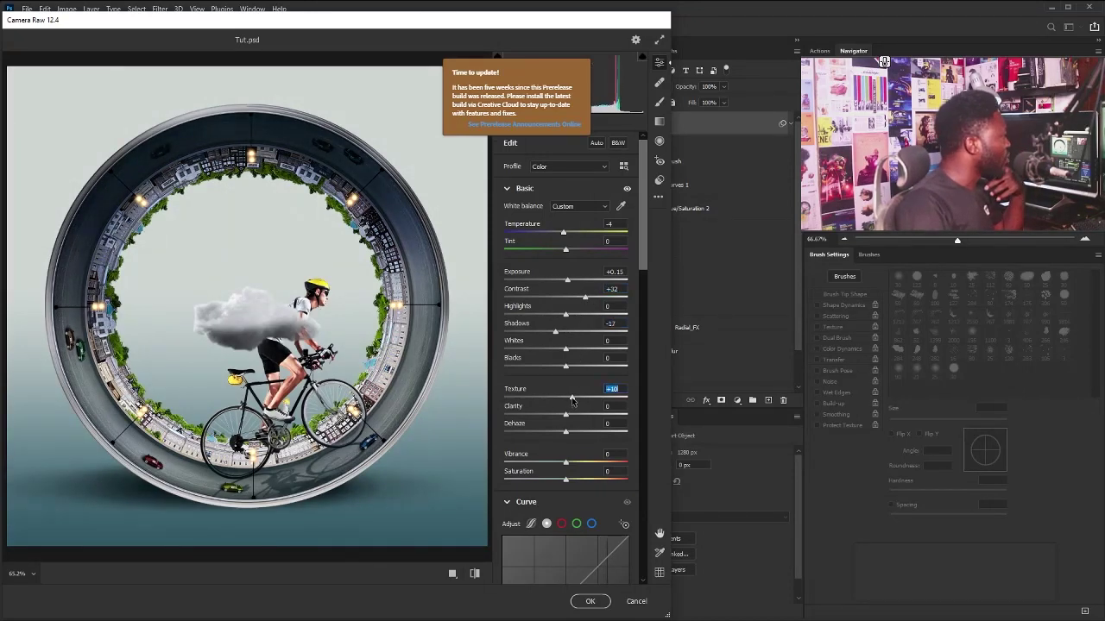
- Lower the Oranges saturation to -32 in the Camera Raw Color Mixer, apply the filter and compare the image with and without it
{"action": "left_click_drag", "start_coordinate": [642, 258], "coordinate": [645, 289]}
{"action": "scroll", "coordinate": [587, 443], "scroll_direction": "down", "scroll_amount": 10}
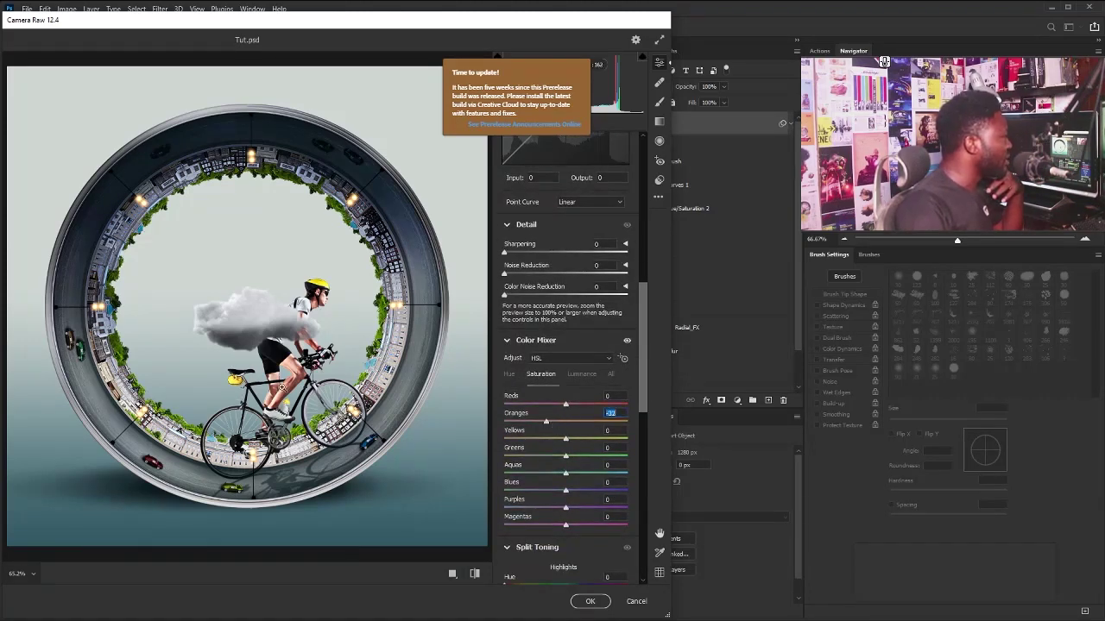
{"action": "left_click_drag", "start_coordinate": [644, 388], "coordinate": [647, 412]}
{"action": "scroll", "coordinate": [503, 287], "scroll_direction": "up", "scroll_amount": 3}
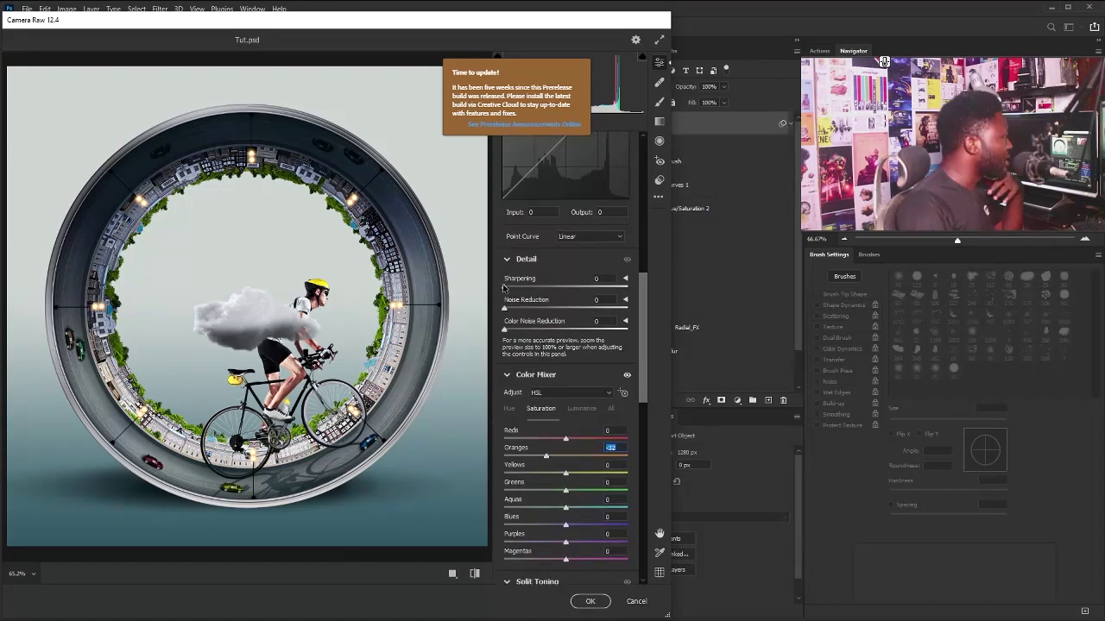
{"action": "scroll", "coordinate": [518, 423], "scroll_direction": "down", "scroll_amount": 10}
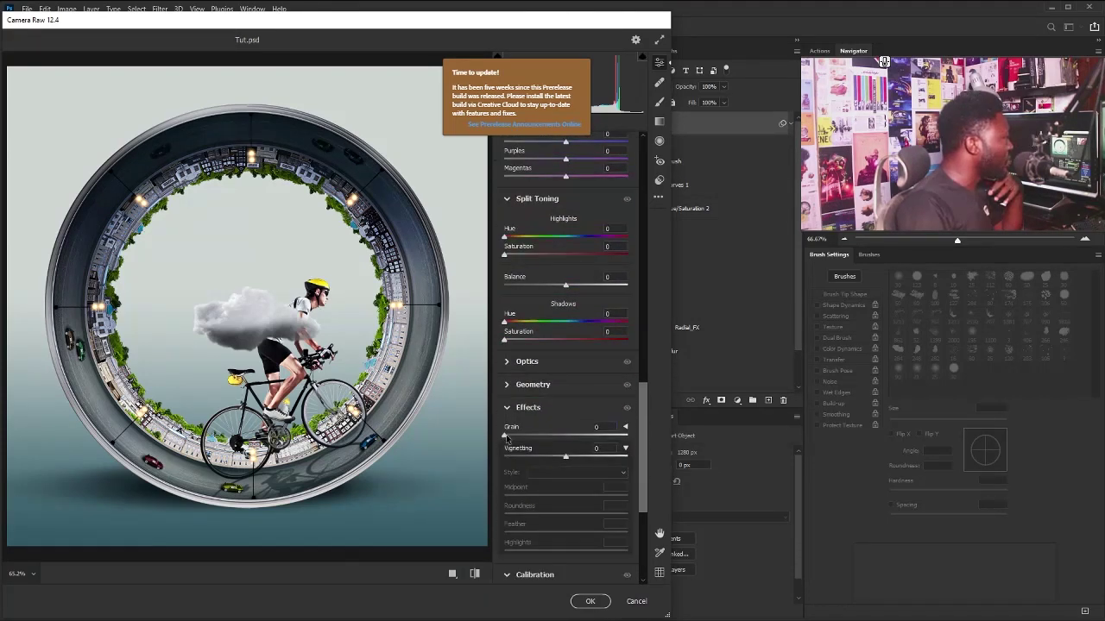
{"action": "key", "text": "Return"}
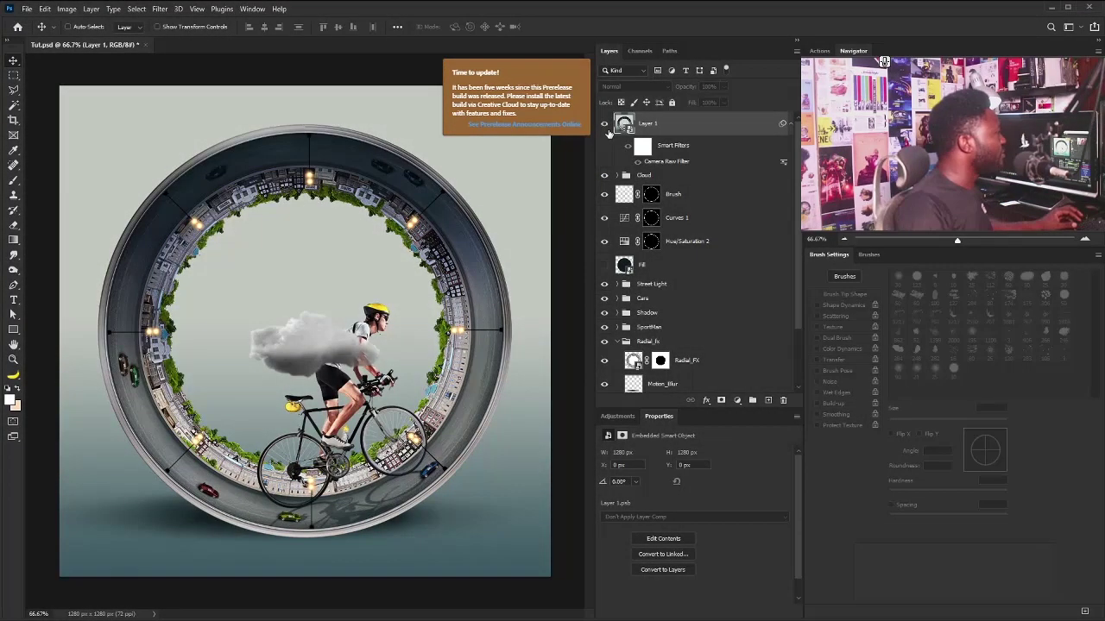
{"action": "left_click", "coordinate": [605, 124]}
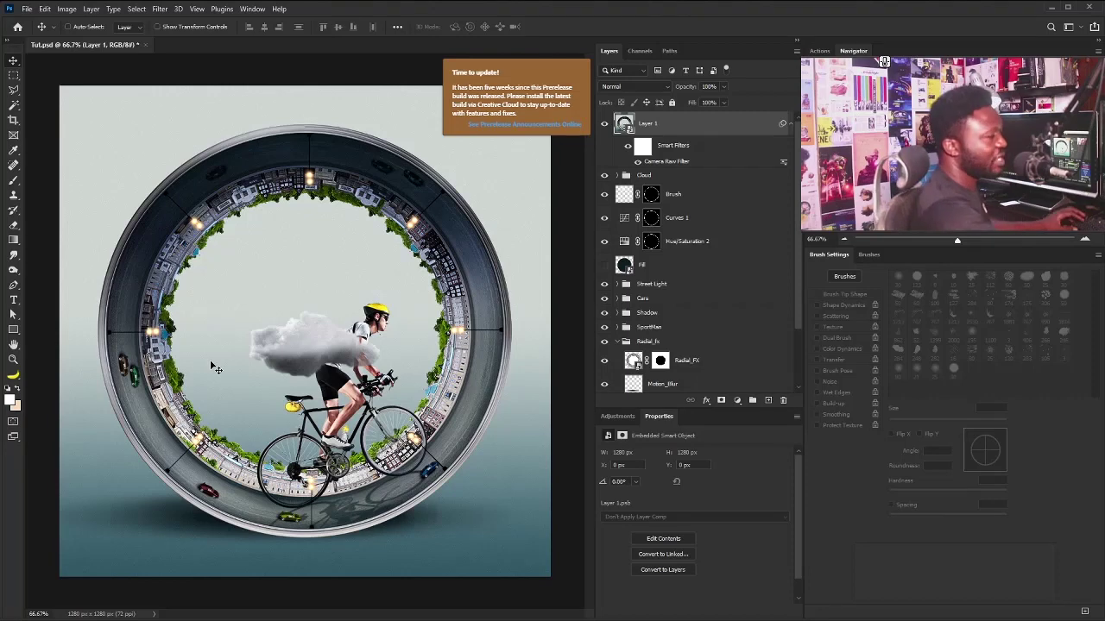
- Load the cyclist's outline as a selection from the Crop layer inside the SportMan group
{"action": "key", "text": "ctrl"}
{"action": "left_click_drag", "start_coordinate": [297, 333], "coordinate": [363, 333]}
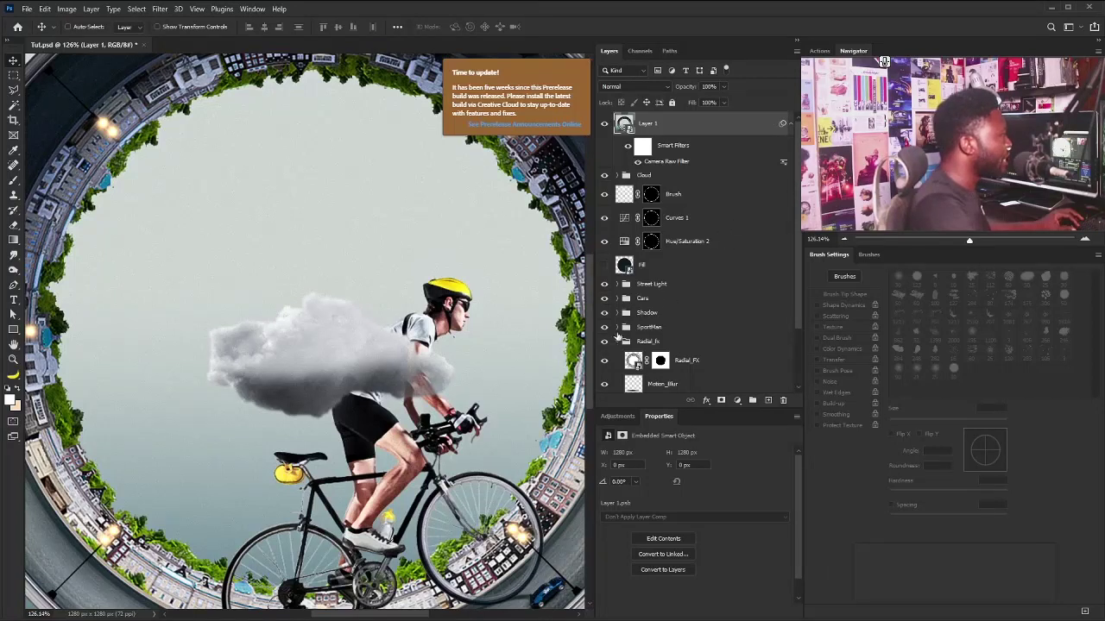
{"action": "left_click", "coordinate": [619, 343]}
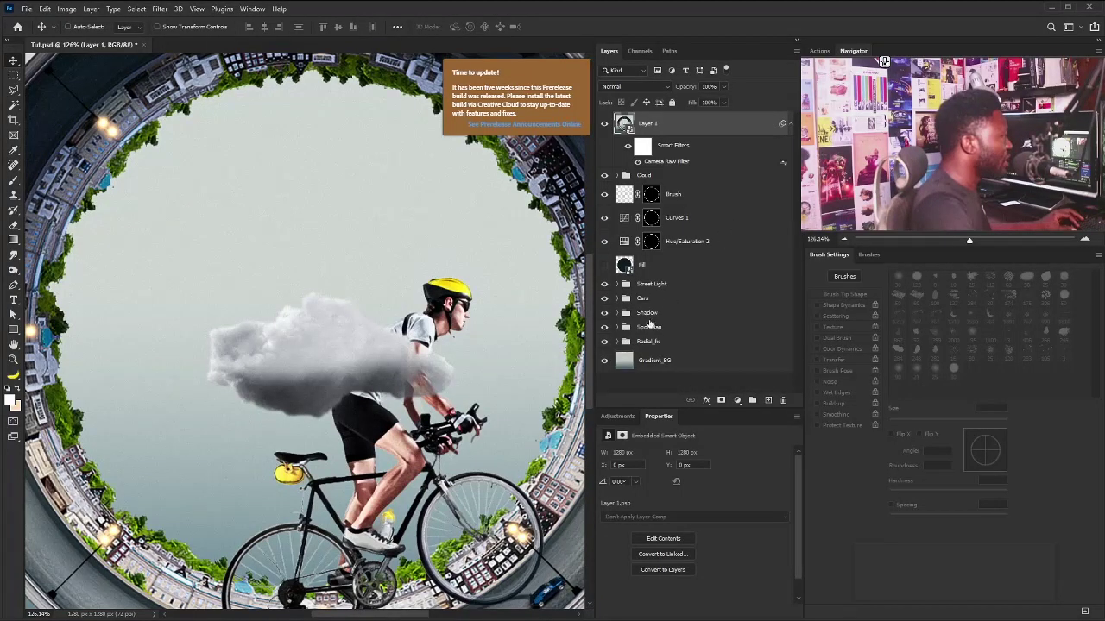
{"action": "left_click", "coordinate": [617, 327]}
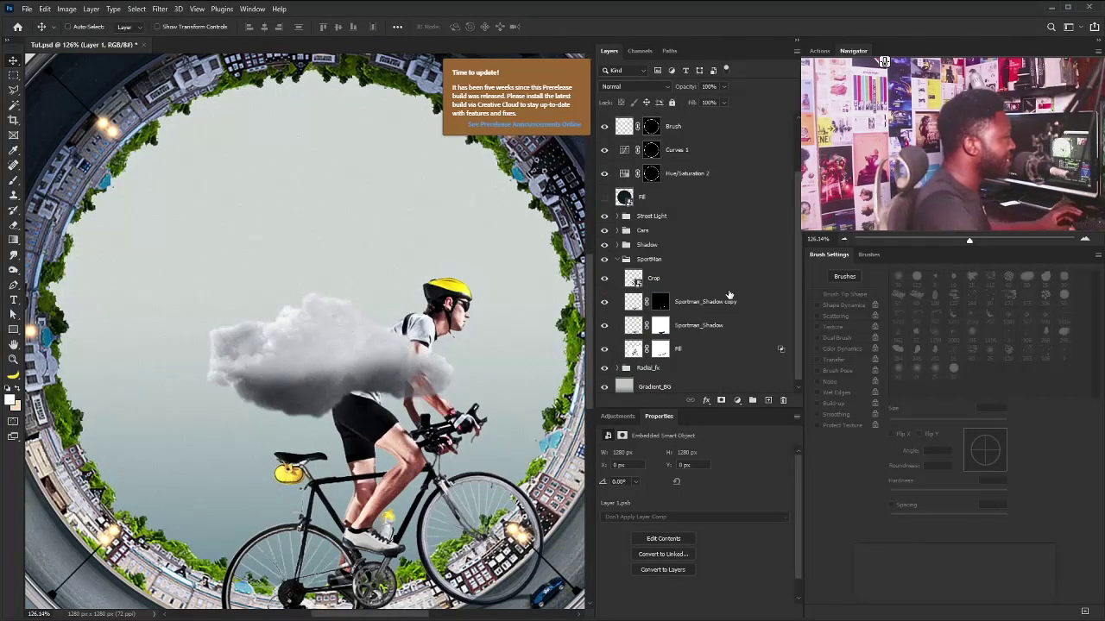
{"action": "left_click", "coordinate": [638, 279], "text": "ctrl"}
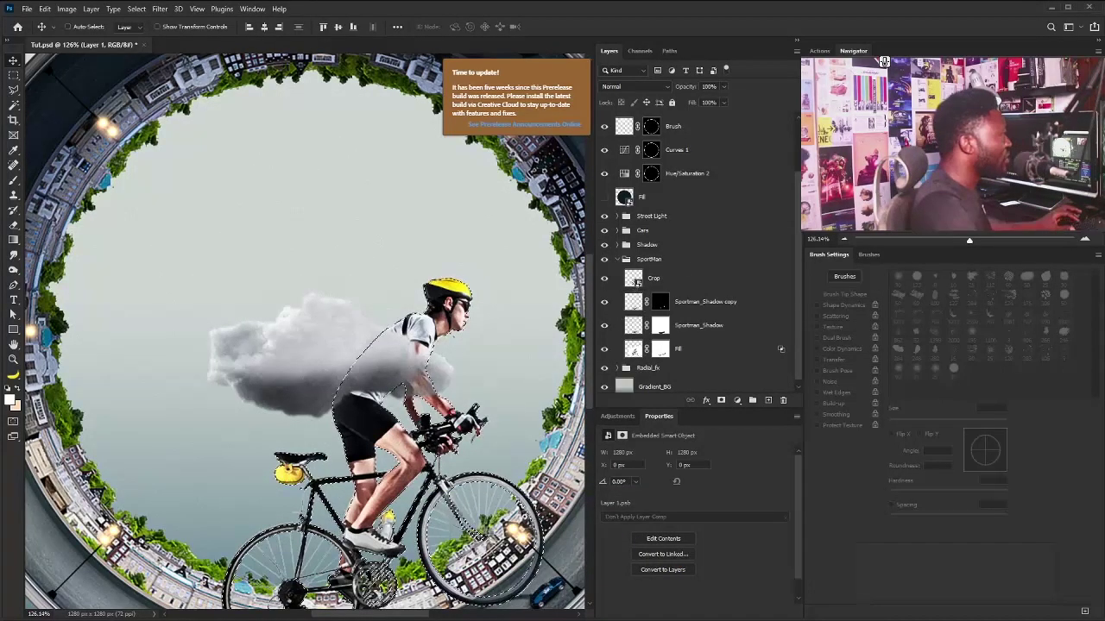
- Add a new layer named Light at the top of the layer stack
{"action": "scroll", "coordinate": [790, 250], "scroll_direction": "up", "scroll_amount": 3}
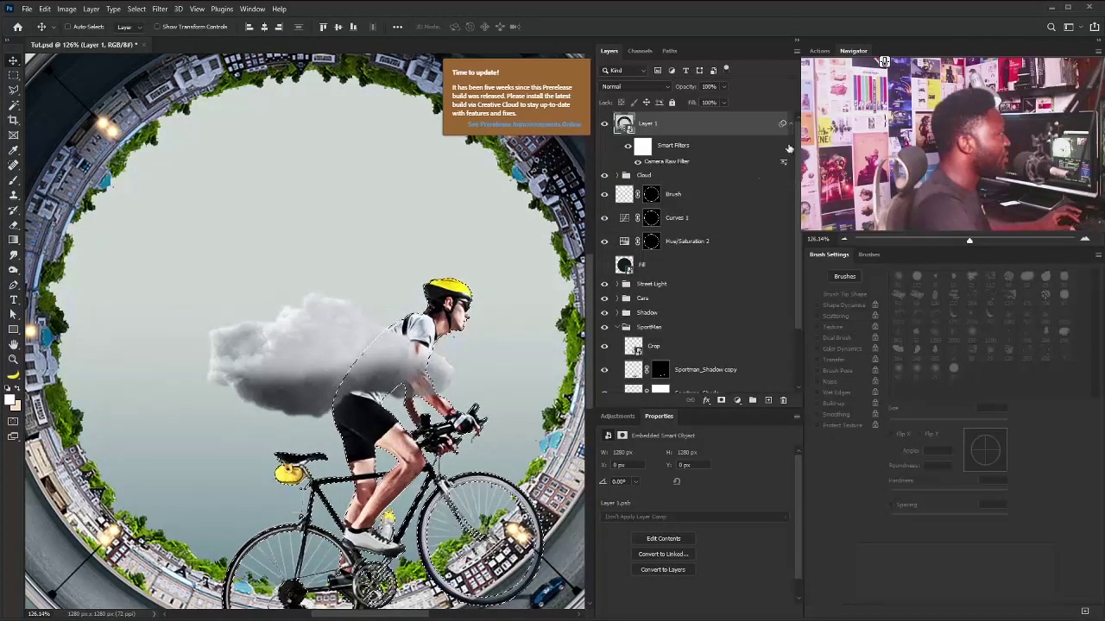
{"action": "left_click", "coordinate": [769, 402], "text": "alt"}
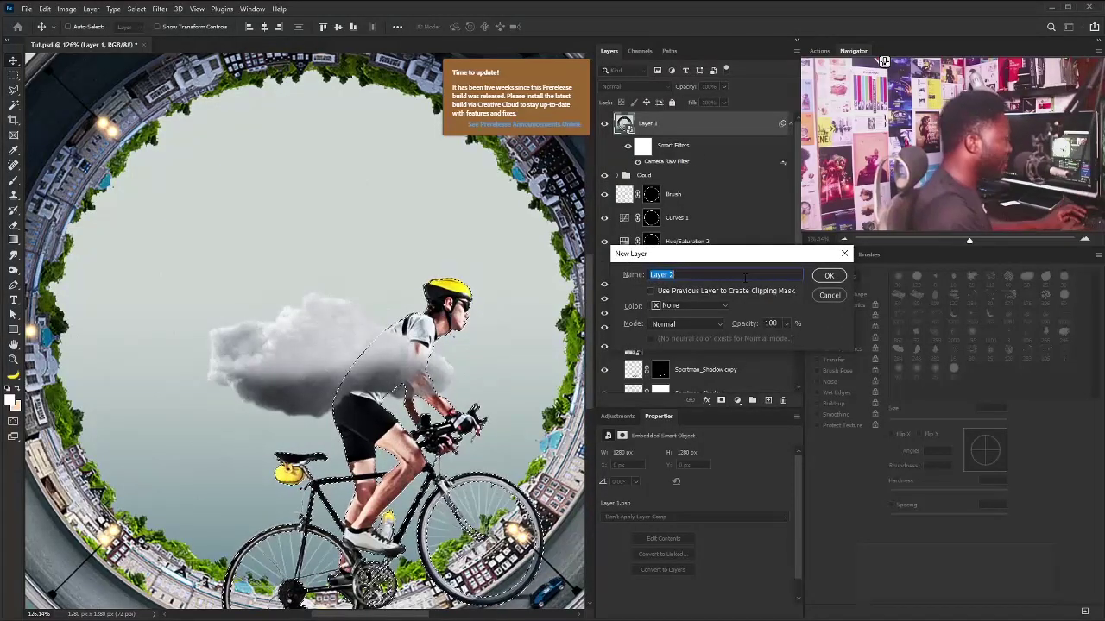
{"action": "type", "text": "Light"}
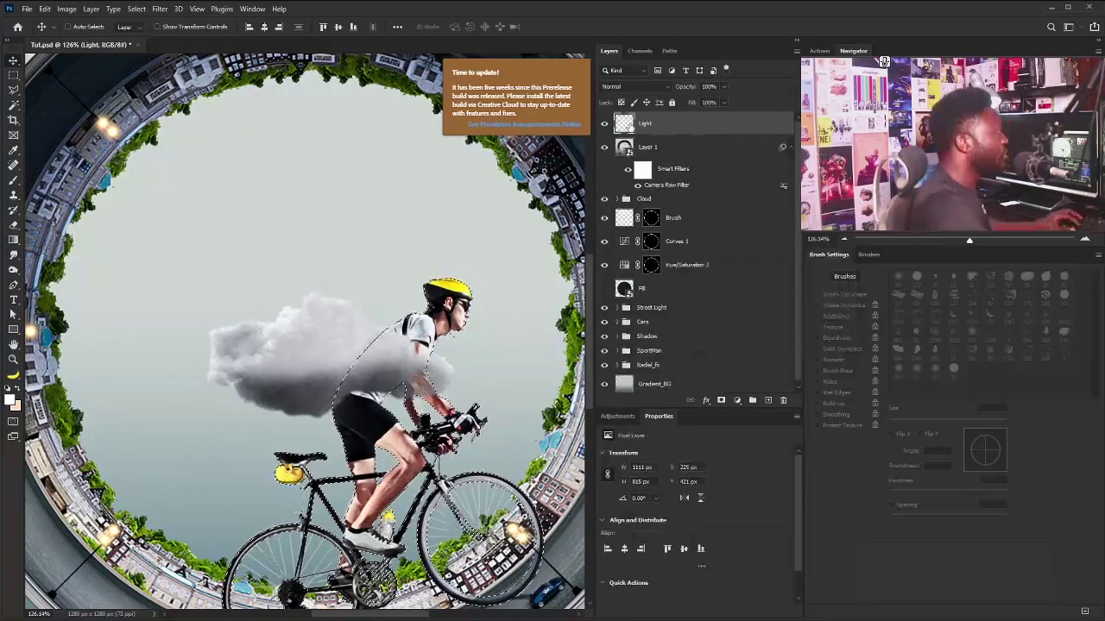
{"action": "key", "text": "Return"}
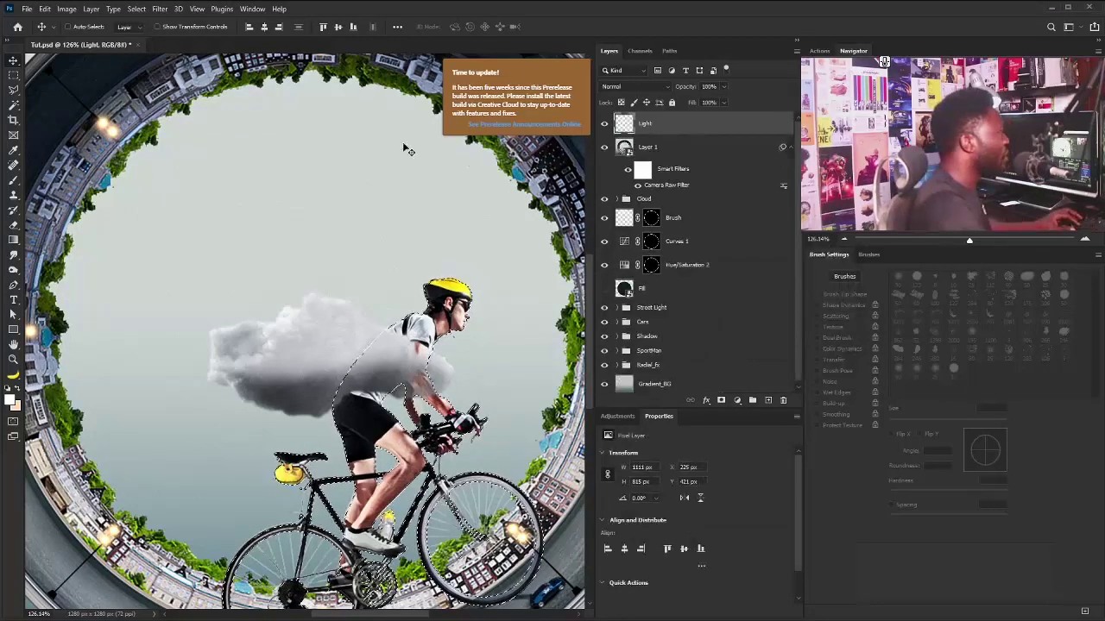
- Expand the cyclist selection by 2 pixels and hide its outline
{"action": "left_click", "coordinate": [137, 13]}
{"action": "mouse_move", "coordinate": [208, 185]}
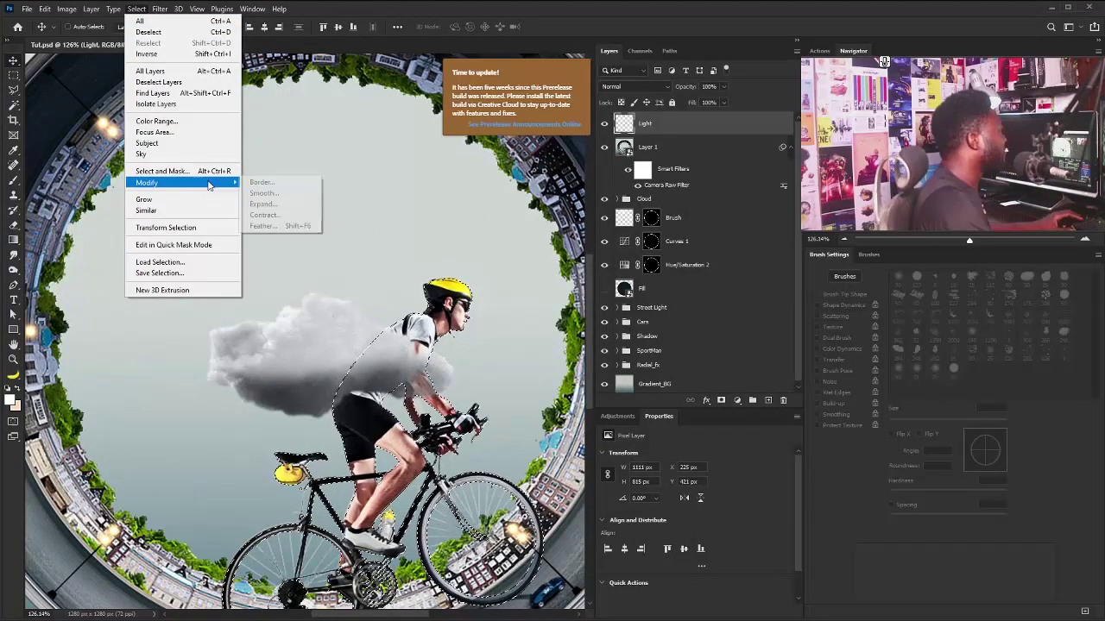
{"action": "left_click", "coordinate": [274, 204]}
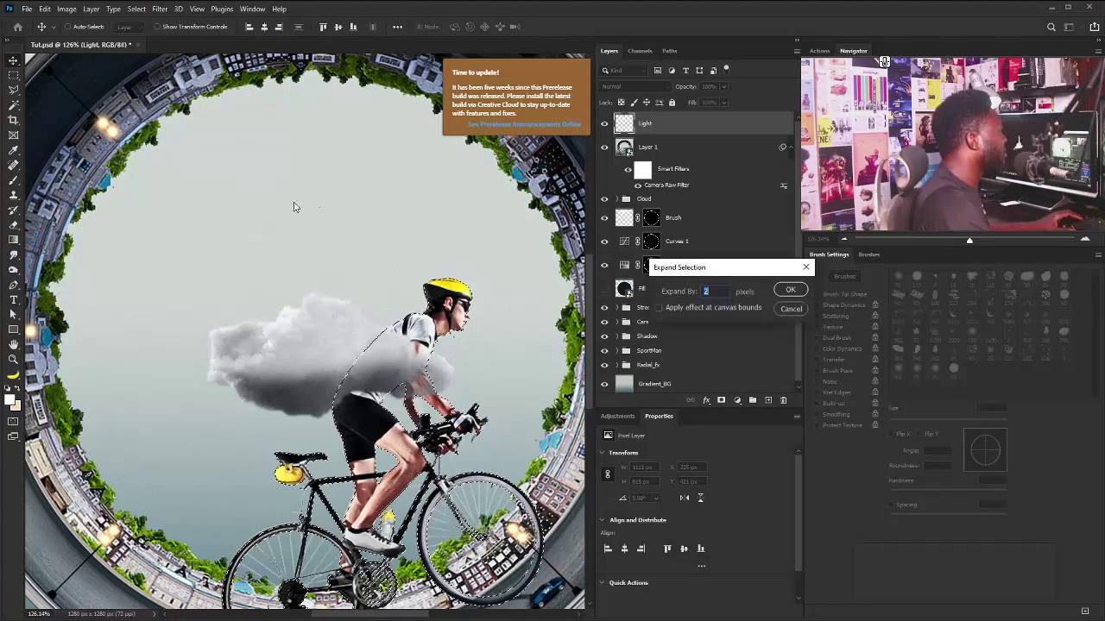
{"action": "left_click", "coordinate": [792, 295]}
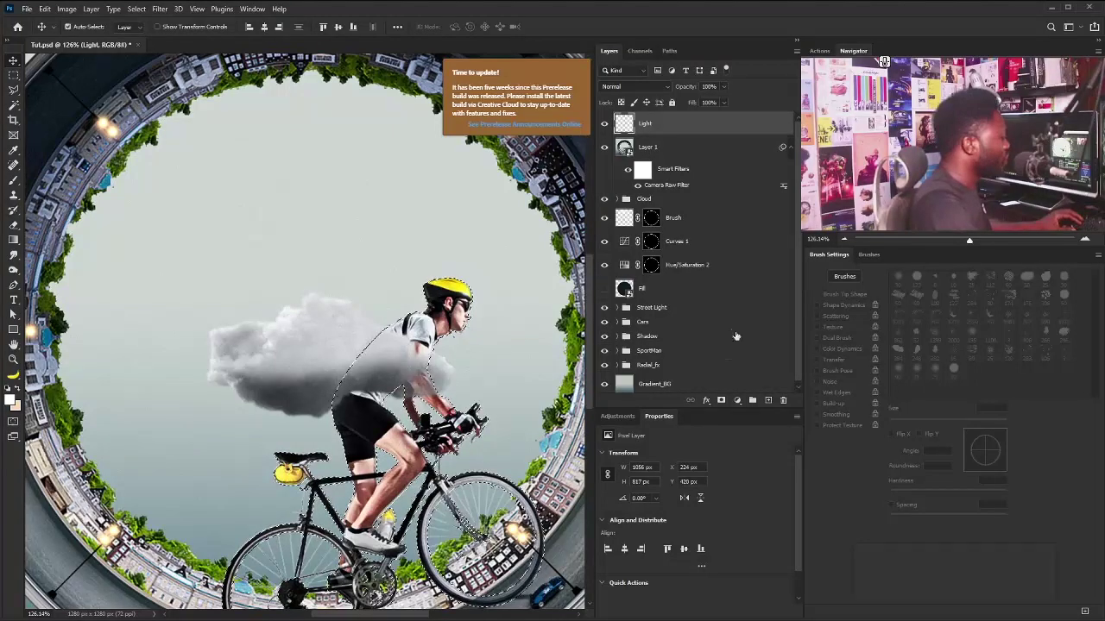
{"action": "key", "text": "ctrl+h"}
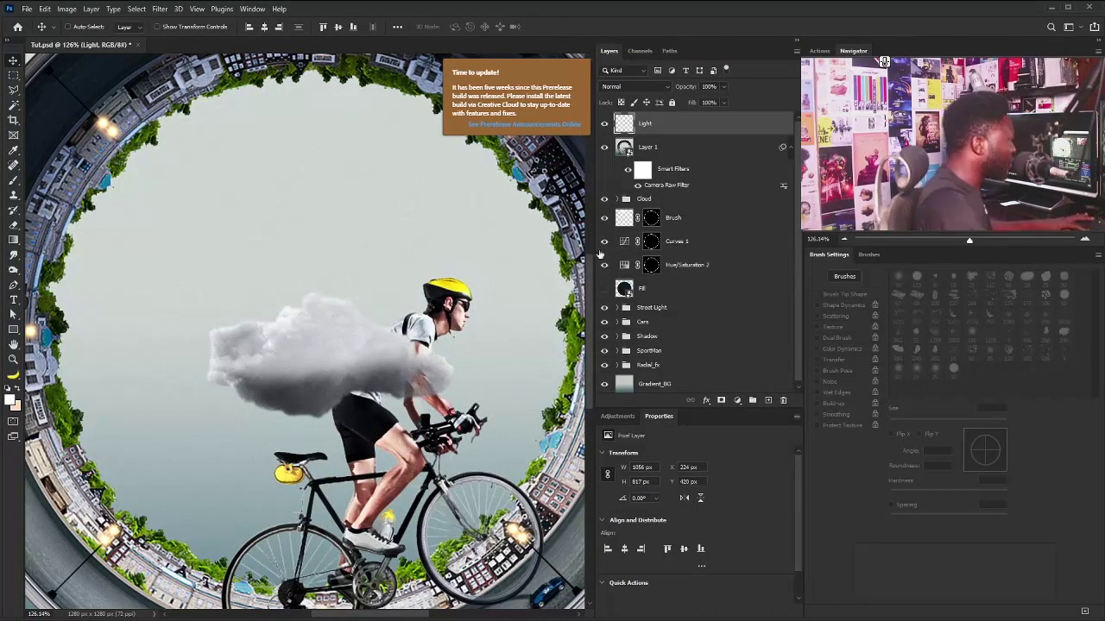
- Paint thin white rim light along the cyclist's helmet on the Light layer with a soft 7 px brush
{"action": "key", "text": "b"}
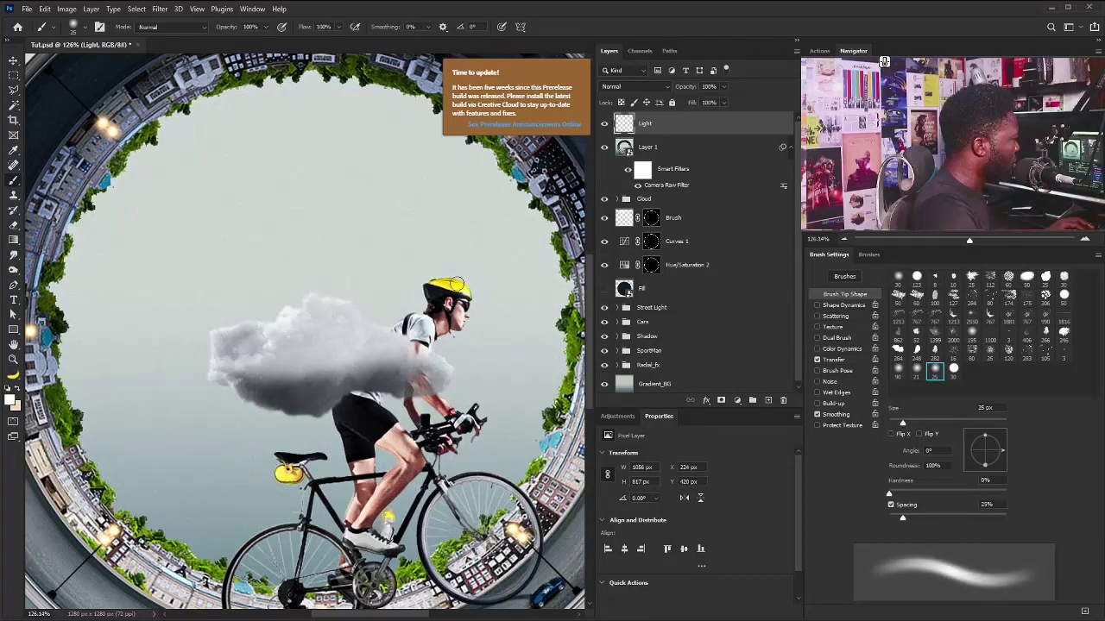
{"action": "scroll", "coordinate": [457, 284], "scroll_direction": "up", "scroll_amount": 3}
{"action": "key", "text": "bracketleft"}
{"action": "key", "text": "bracketleft"}
{"action": "key", "text": "bracketleft"}
{"action": "key", "text": "bracketleft"}
{"action": "key", "text": "bracketleft"}
{"action": "key", "text": "bracketleft"}
{"action": "key", "text": "bracketleft"}
{"action": "key", "text": "bracketleft"}
{"action": "key", "text": "bracketleft"}
{"action": "key", "text": "bracketleft"}
{"action": "key", "text": "bracketleft"}
{"action": "key", "text": "bracketleft"}
{"action": "key", "text": "bracketleft"}
{"action": "key", "text": "bracketleft"}
{"action": "key", "text": "bracketleft"}
{"action": "key", "text": "bracketleft"}
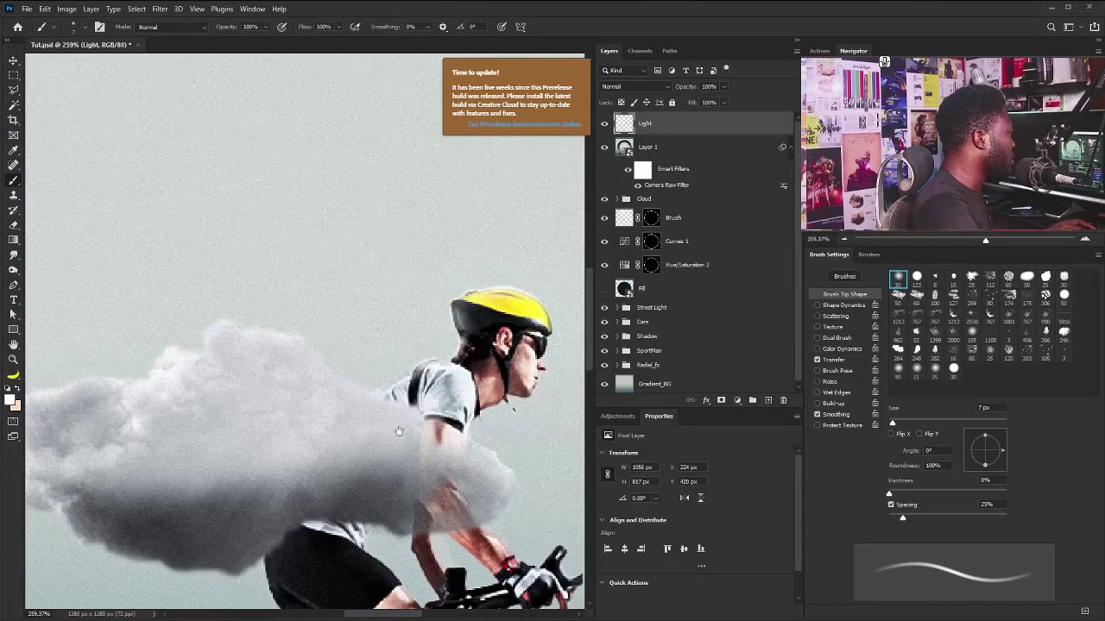
- Continue the white rim light down the cyclist's back and shorts with a soft brush of about 9 to 10 px
{"action": "scroll", "coordinate": [406, 380], "scroll_direction": "down", "scroll_amount": 5}
{"action": "scroll", "coordinate": [406, 380], "scroll_direction": "left", "scroll_amount": 4}
{"action": "key", "text": "bracketright"}
{"action": "key", "text": "bracketright"}
{"action": "key", "text": "bracketright"}
{"action": "key", "text": "bracketright"}
{"action": "key", "text": "bracketleft"}
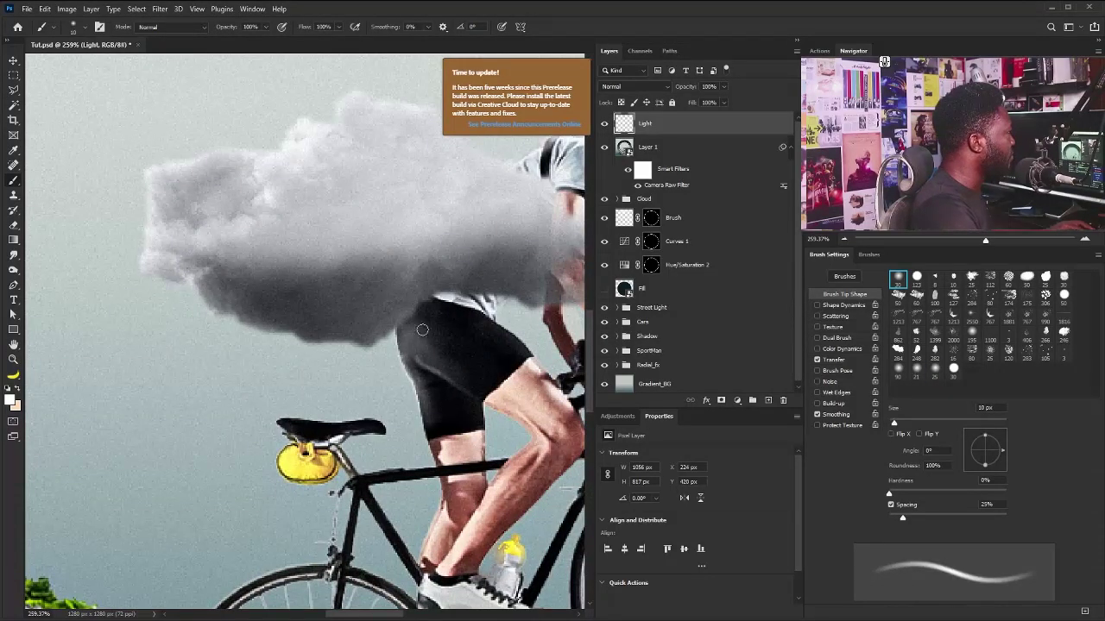
{"action": "key", "text": "bracketleft"}
- Erase excess rim light around the cyclist's back and shorts with a soft eraser smaller than 100 px
{"action": "key", "text": "ctrl+0"}
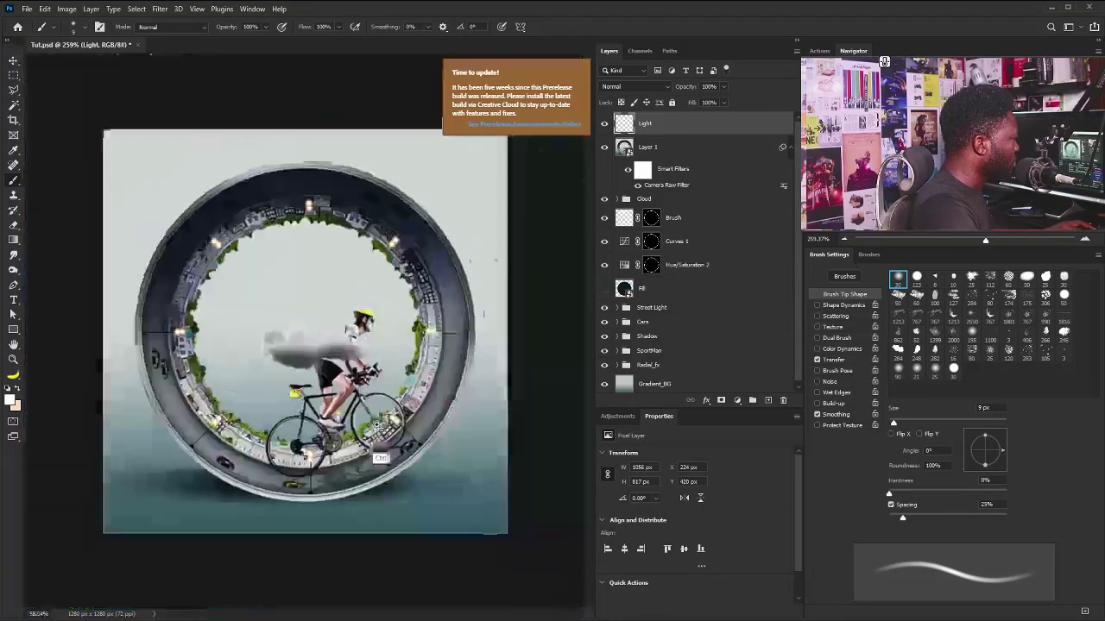
{"action": "scroll", "coordinate": [437, 330], "scroll_direction": "up", "scroll_amount": 3}
{"action": "left_click", "coordinate": [466, 379], "text": "alt"}
{"action": "key", "text": "e"}
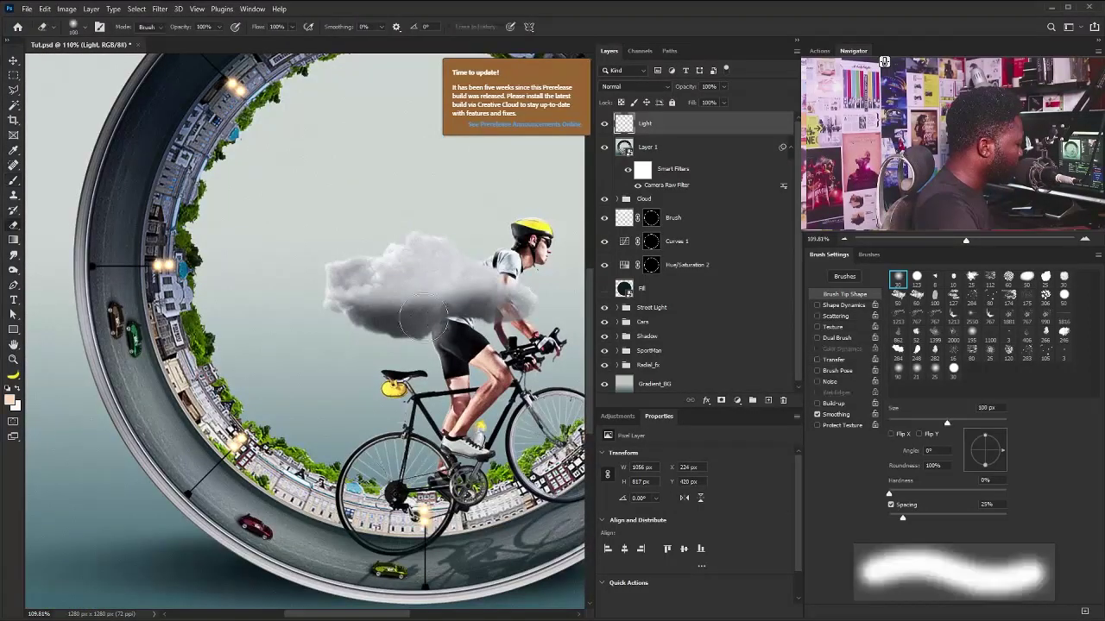
{"action": "scroll", "coordinate": [383, 295], "scroll_direction": "up", "scroll_amount": 4}
{"action": "key", "text": "bracketleft"}
{"action": "key", "text": "bracketleft"}
{"action": "key", "text": "bracketleft"}
{"action": "mouse_move", "coordinate": [491, 328]}
{"action": "left_mouse_down"}
{"action": "mouse_move", "coordinate": [514, 372]}
{"action": "mouse_move", "coordinate": [552, 379]}
{"action": "mouse_move", "coordinate": [548, 427]}
{"action": "left_mouse_up"}
{"action": "scroll", "coordinate": [252, 361], "scroll_direction": "down", "scroll_amount": 5}
{"action": "key", "text": "ctrl+0"}
{"action": "key", "text": "v"}
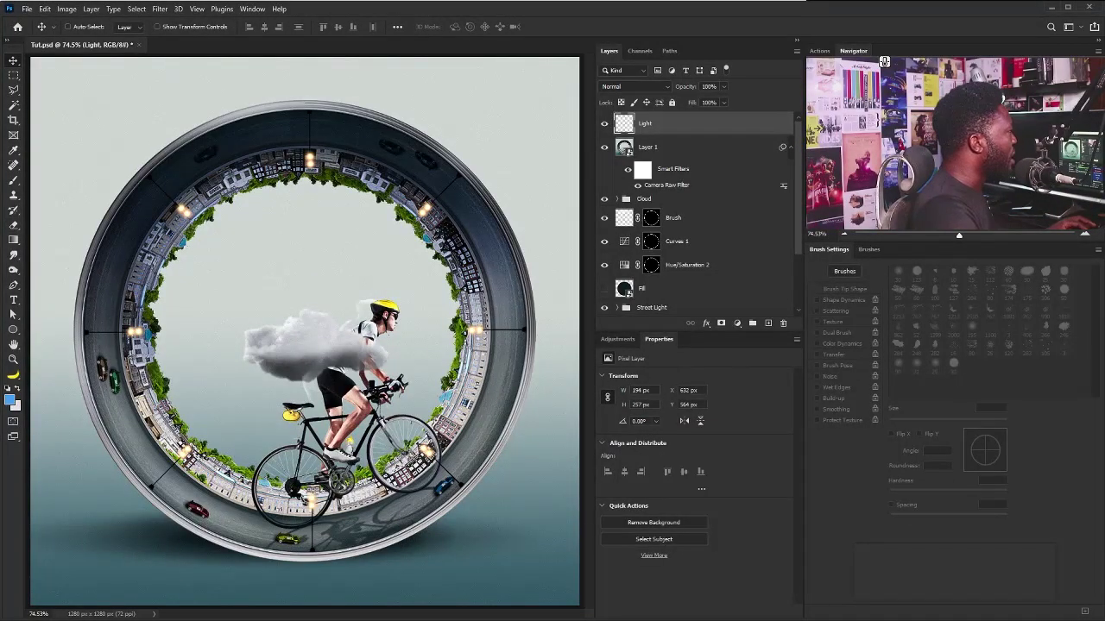
- Add a new layer named Road marks above the Light layer
{"action": "left_click", "coordinate": [769, 325], "text": "alt"}
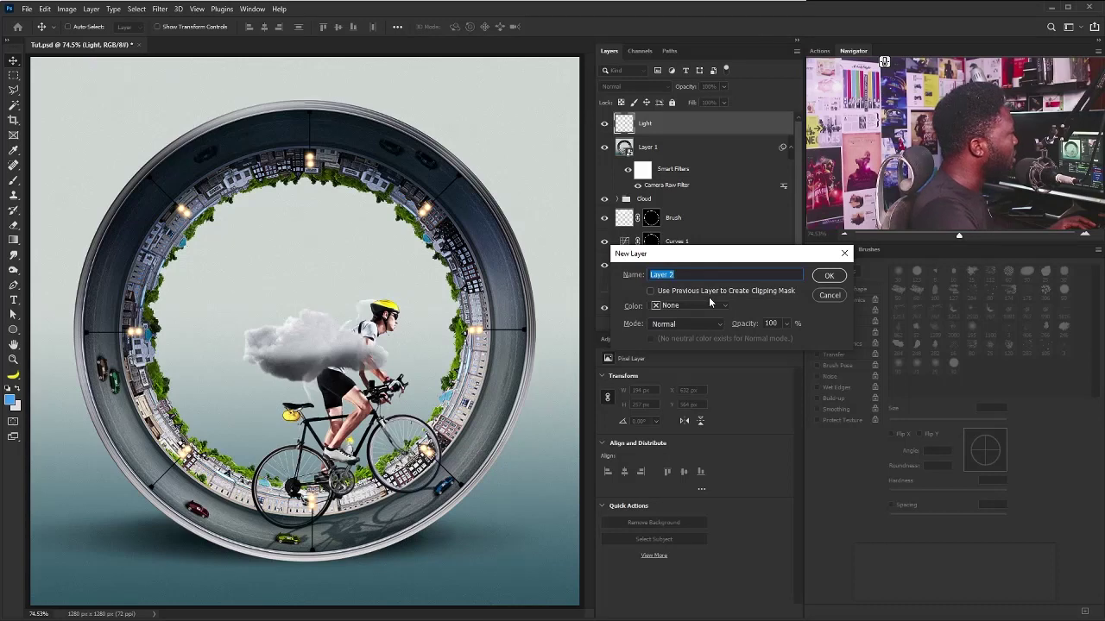
{"action": "type", "text": "Road"}
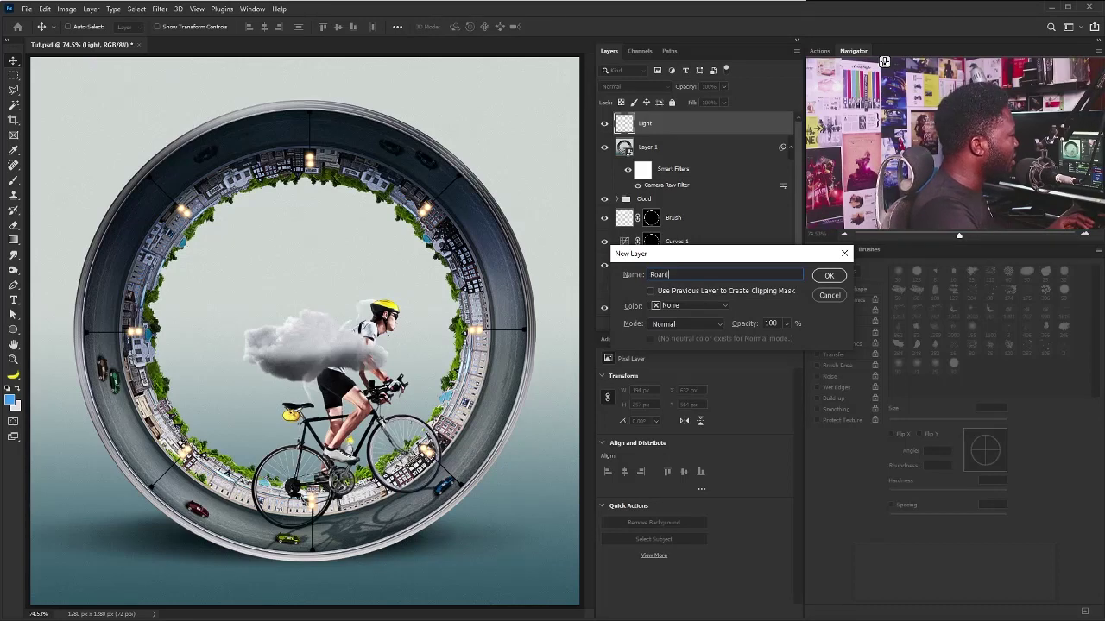
{"action": "type", "text": " marks"}
{"action": "key", "text": "Return"}
- Draw a circle about 961 px wide around the tyre's road with the Ellipse tool, using no fill and a white 33.28 px stroke
{"action": "left_click", "coordinate": [16, 332]}
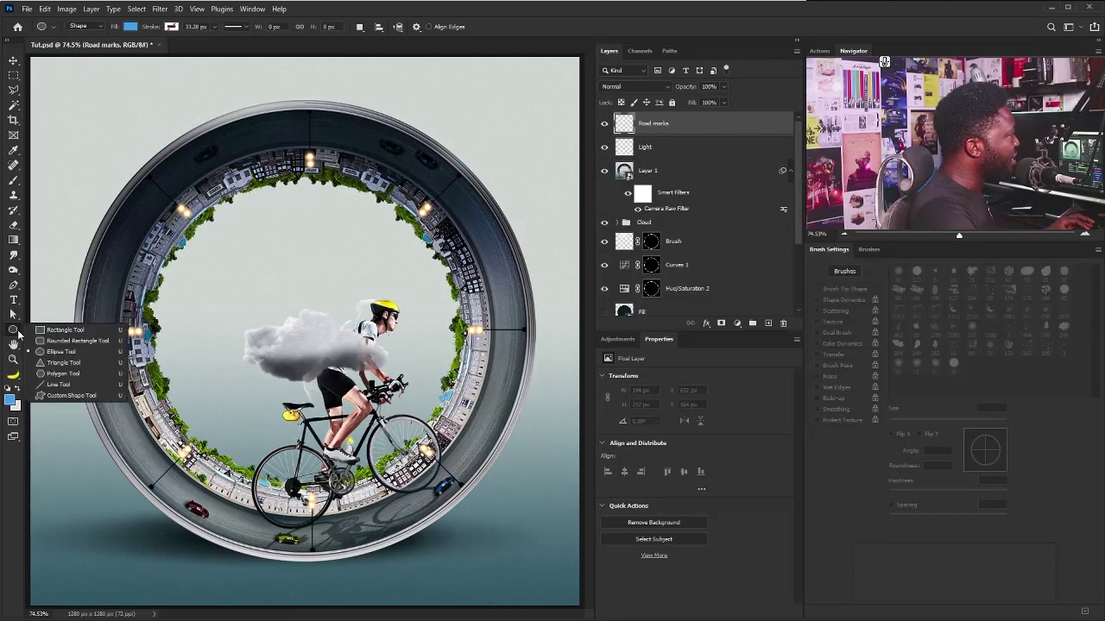
{"action": "left_click", "coordinate": [59, 351]}
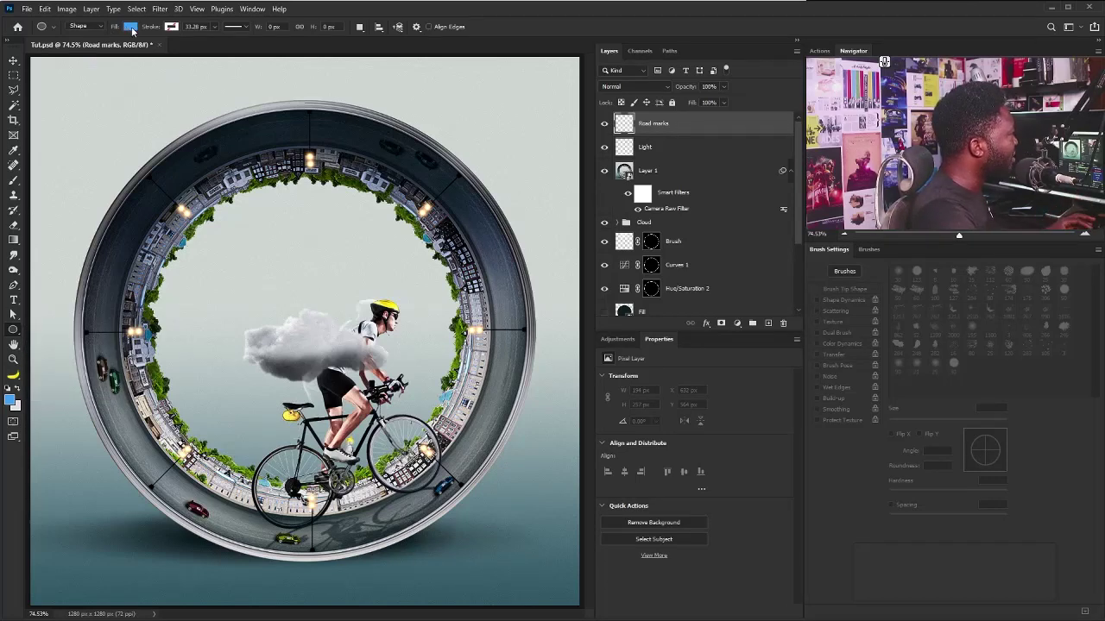
{"action": "left_click", "coordinate": [131, 27]}
{"action": "left_click", "coordinate": [63, 50]}
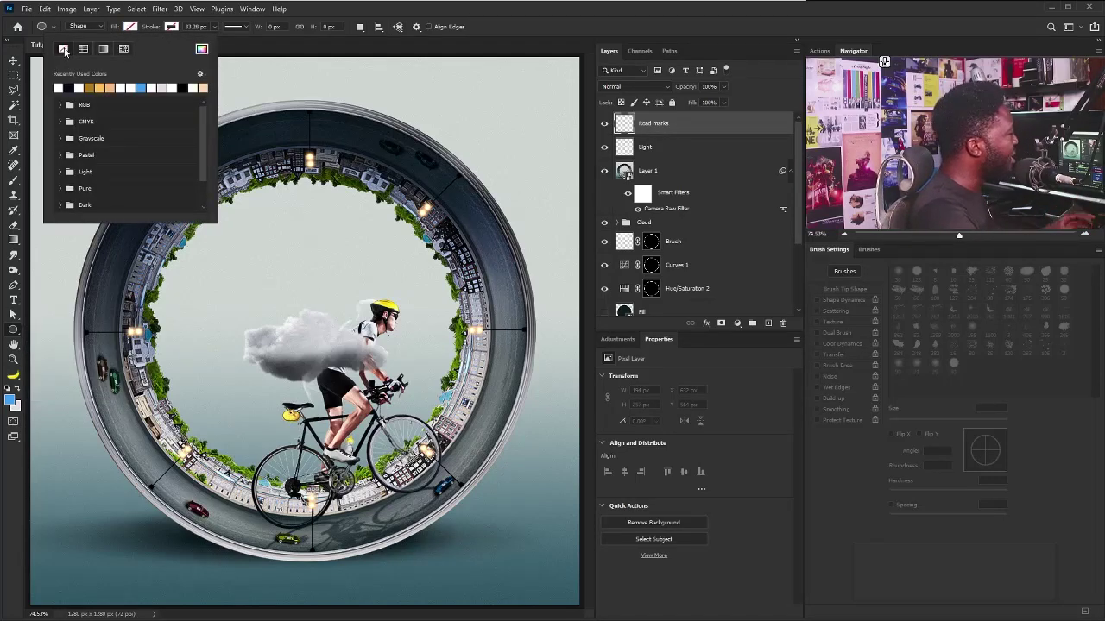
{"action": "left_click", "coordinate": [171, 27]}
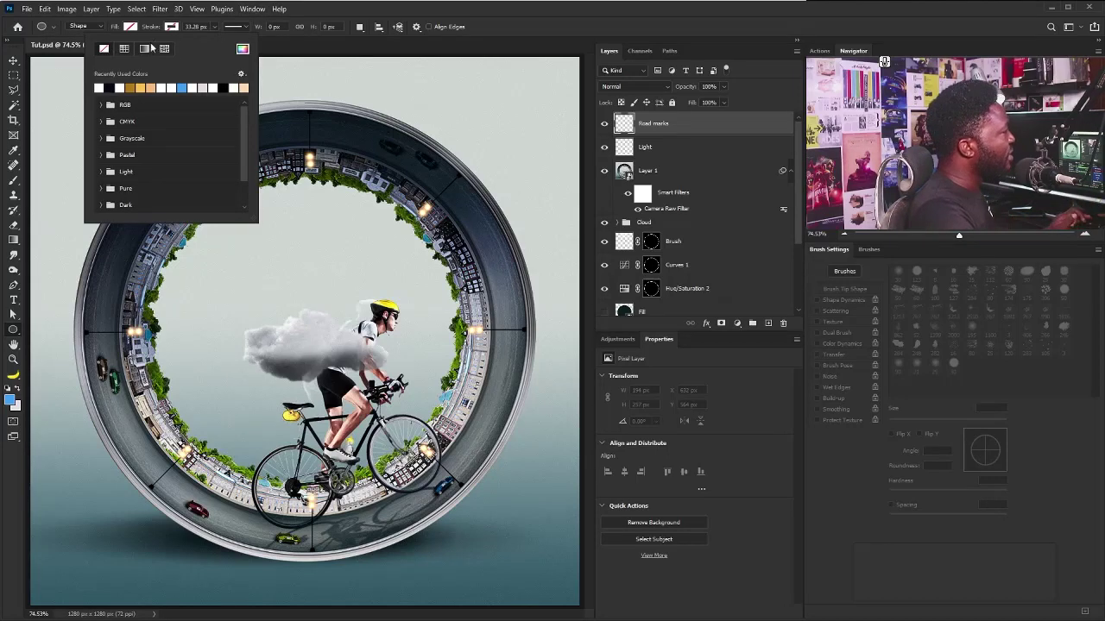
{"action": "left_click", "coordinate": [101, 87]}
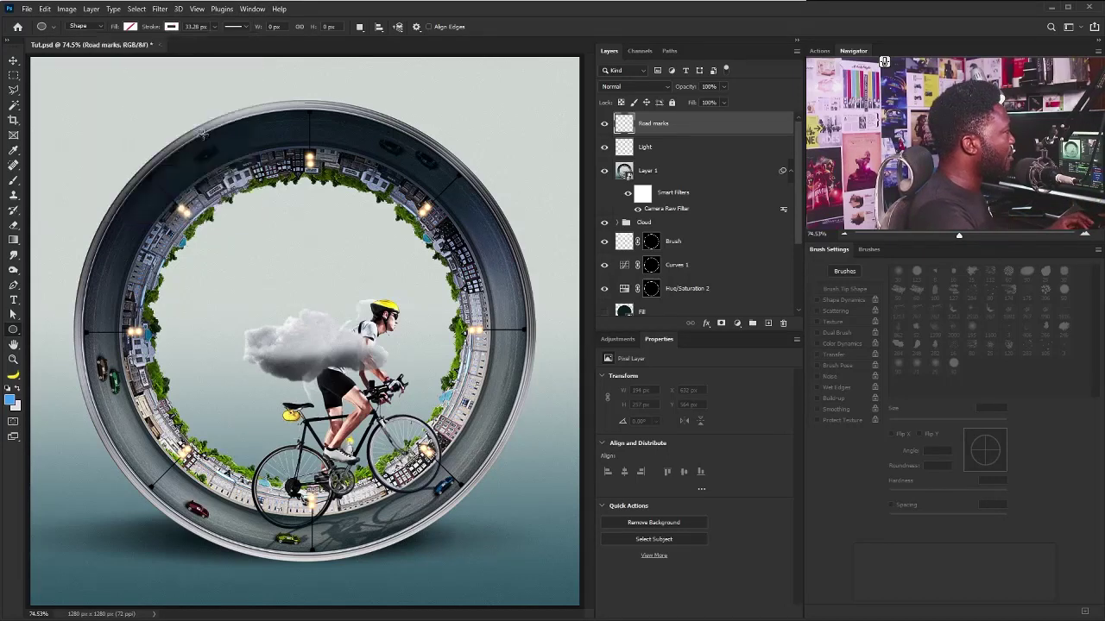
{"action": "mouse_move", "coordinate": [310, 331]}
{"action": "left_mouse_down"}
{"action": "mouse_move", "coordinate": [403, 393]}
{"action": "mouse_move", "coordinate": [458, 487]}
{"action": "mouse_move", "coordinate": [521, 560]}
{"action": "mouse_move", "coordinate": [509, 556]}
{"action": "mouse_move", "coordinate": [505, 595]}
{"action": "mouse_move", "coordinate": [517, 599]}
{"action": "mouse_move", "coordinate": [511, 557]}
{"action": "left_mouse_up"}
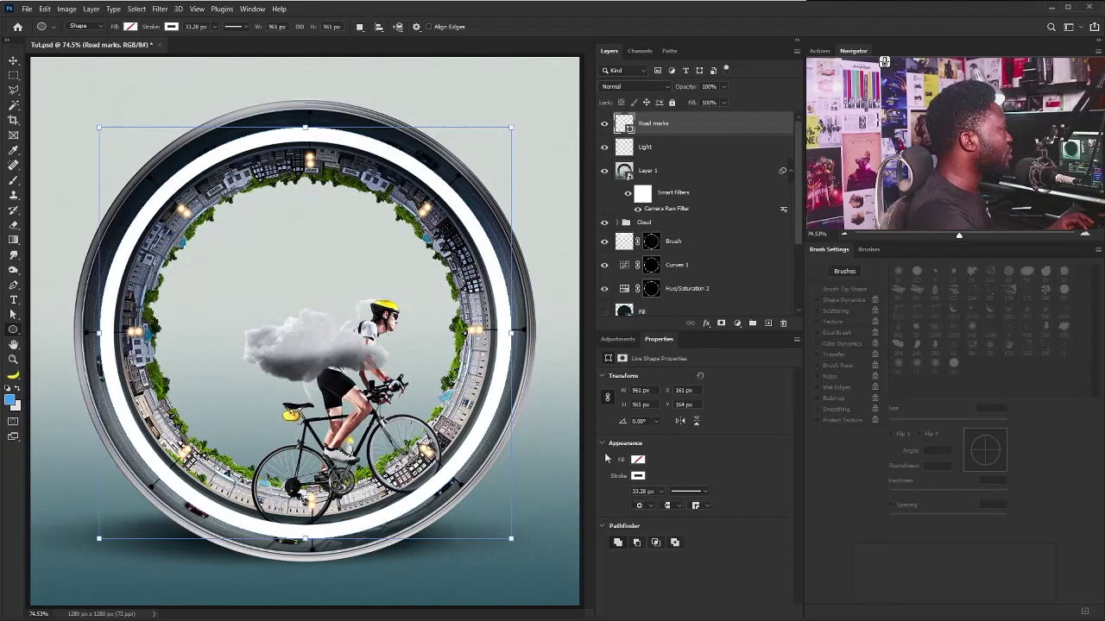
- Reduce the road circle's stroke to 8.28 px and make it a dashed line with dash 8 and gap 13
{"action": "left_click", "coordinate": [213, 26]}
{"action": "left_click_drag", "start_coordinate": [207, 39], "coordinate": [193, 46]}
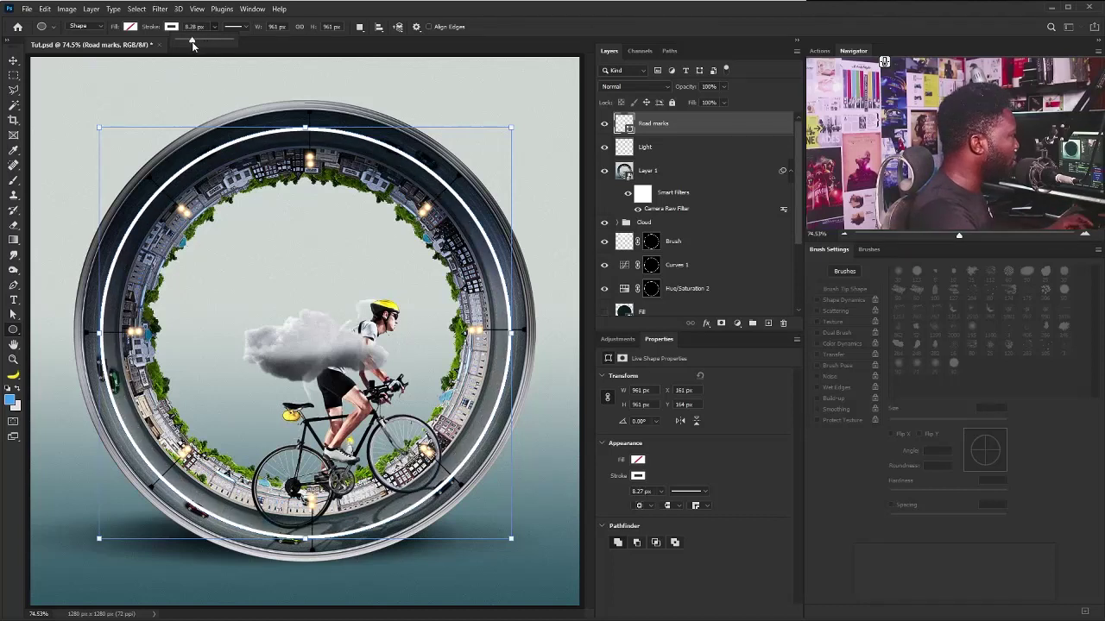
{"action": "left_click", "coordinate": [246, 28]}
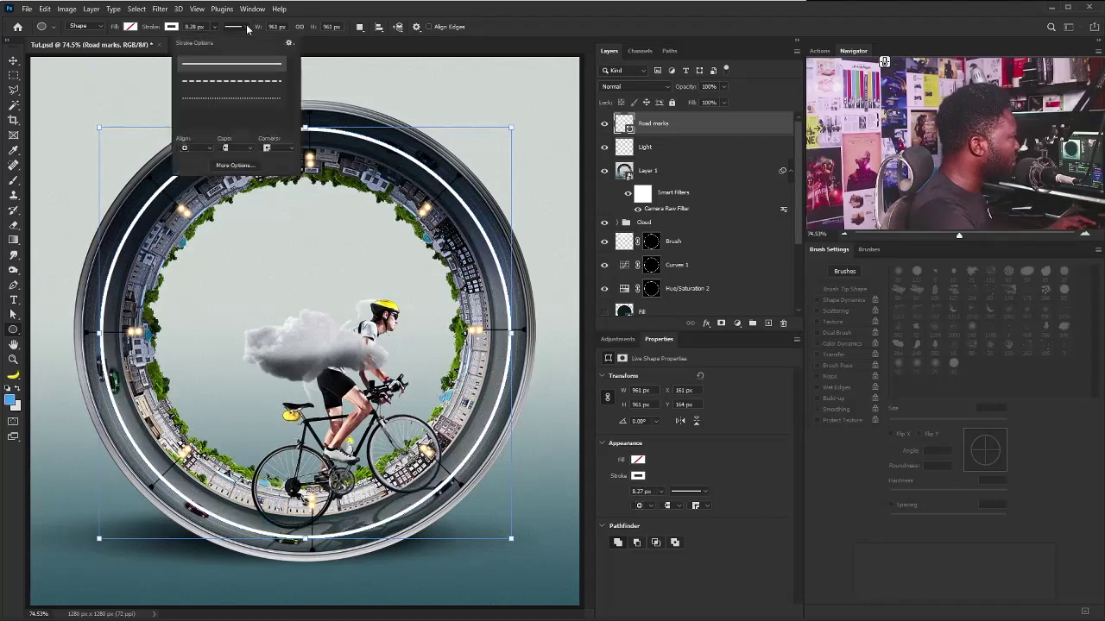
{"action": "left_click", "coordinate": [231, 165]}
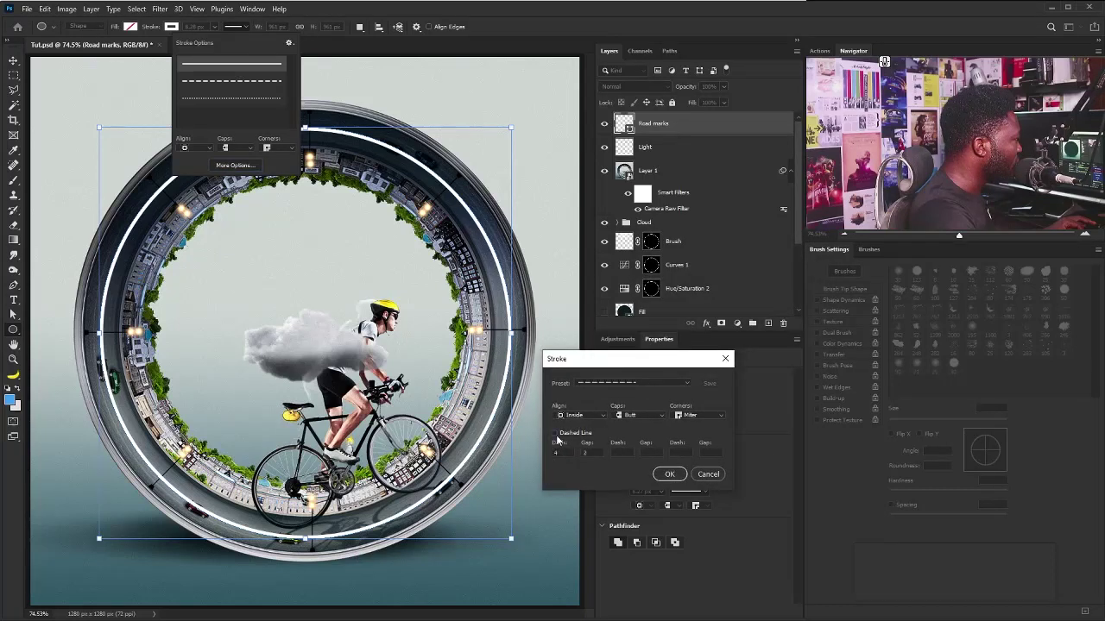
{"action": "left_click", "coordinate": [555, 433]}
{"action": "type", "text": "8"}
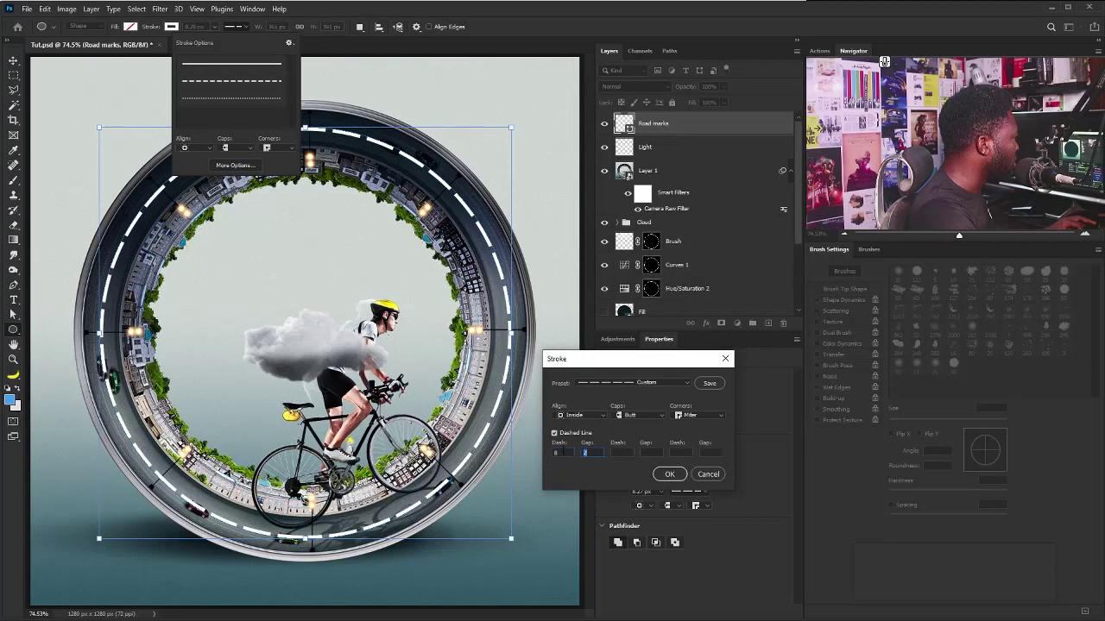
{"action": "key", "text": "Tab"}
{"action": "type", "text": "11"}
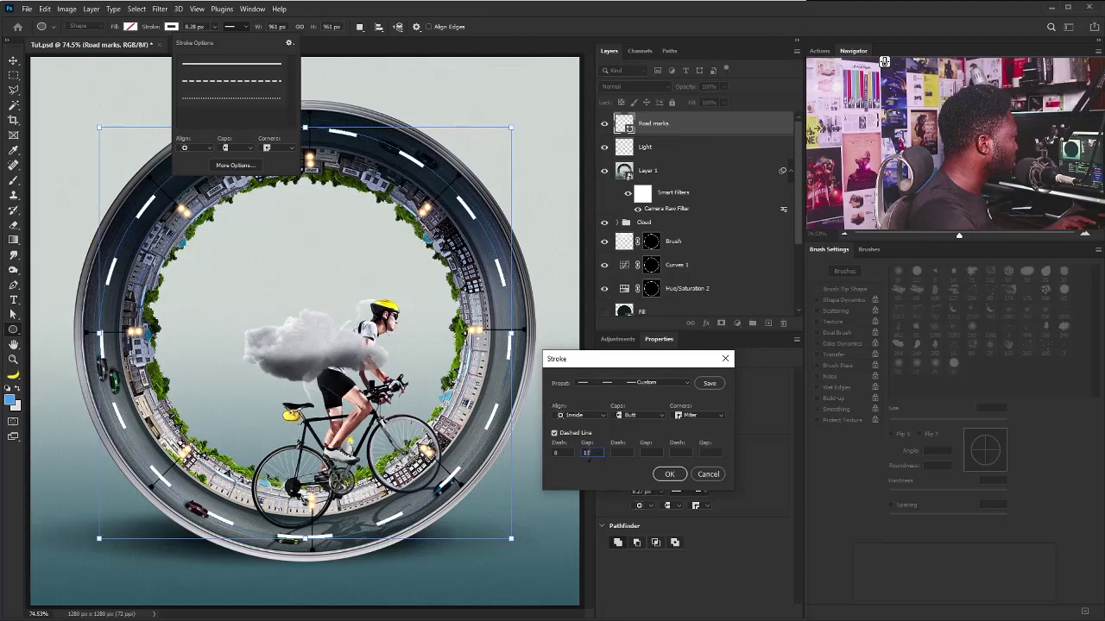
{"action": "left_click", "coordinate": [668, 475]}
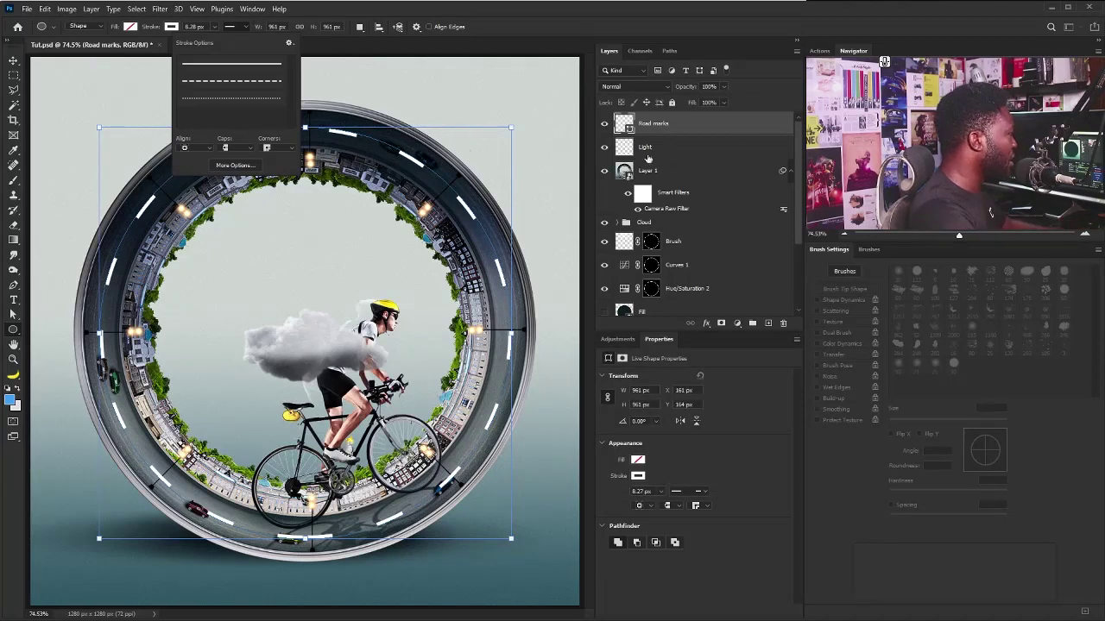
{"action": "key", "text": "Escape"}
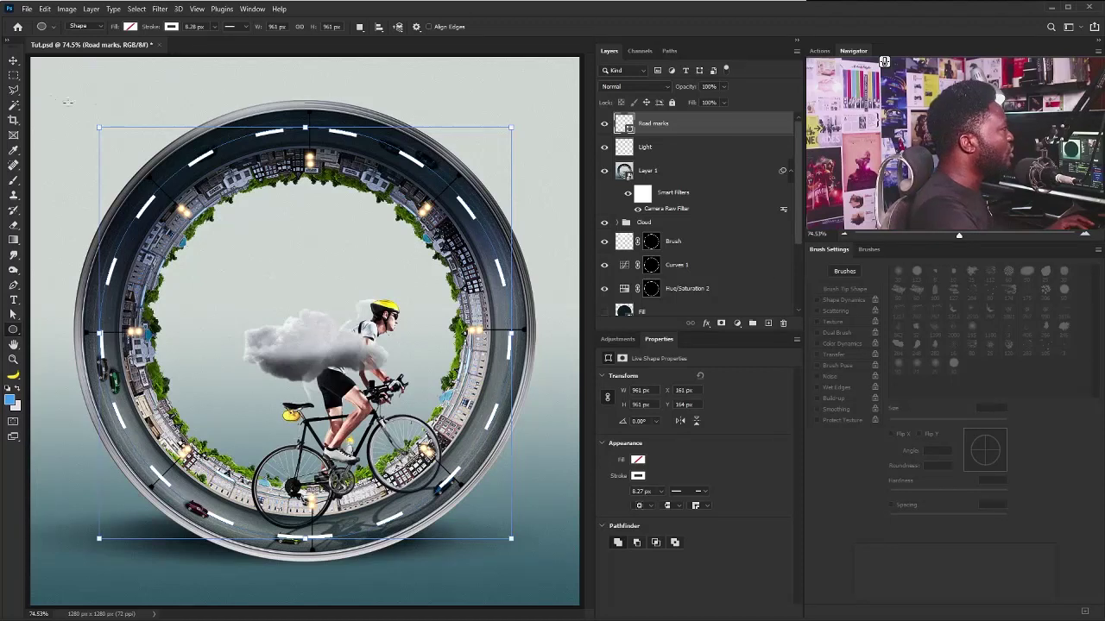
- Blend the Road marks layer into the road with the Underlying Layer shadow sliders split at 23 / 35 and opacity 52%
{"action": "left_click", "coordinate": [13, 63]}
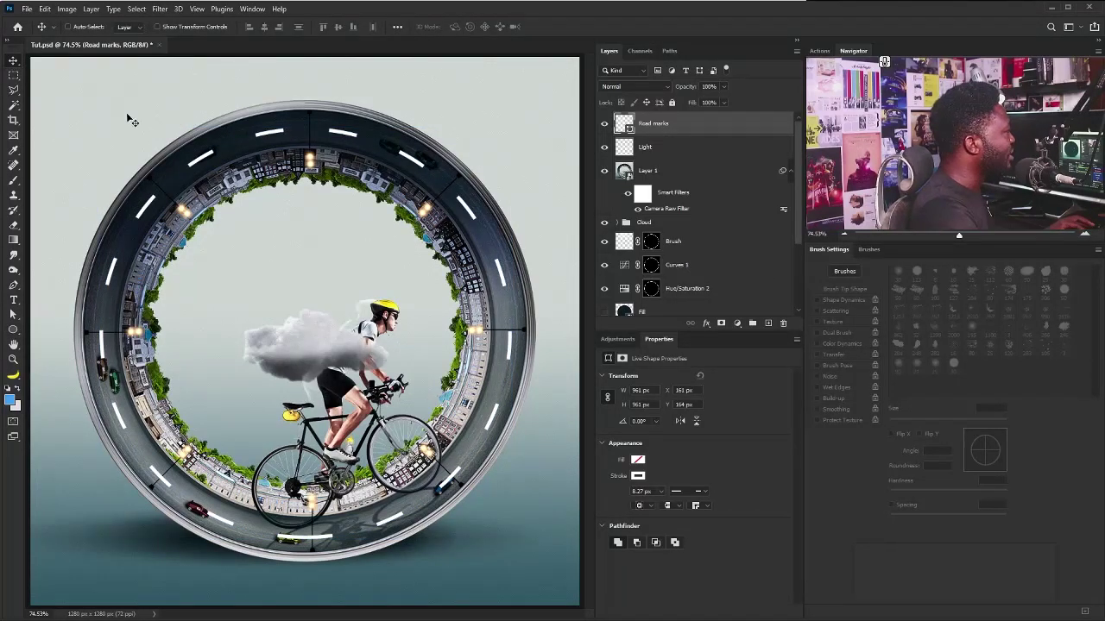
{"action": "double_click", "coordinate": [768, 128]}
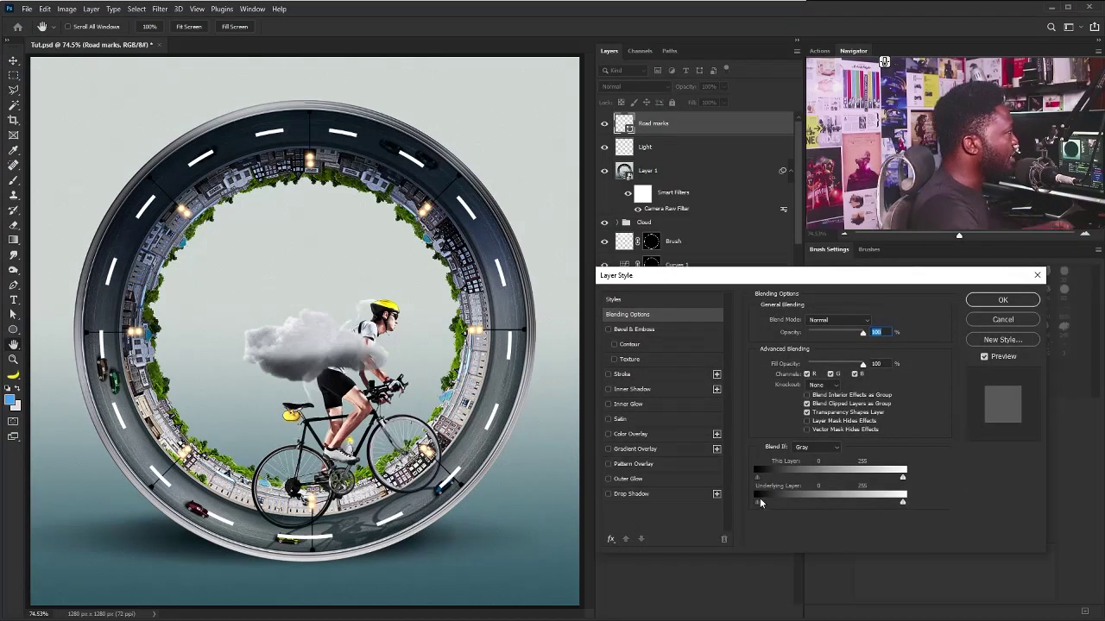
{"action": "left_click_drag", "start_coordinate": [759, 500], "coordinate": [780, 503]}
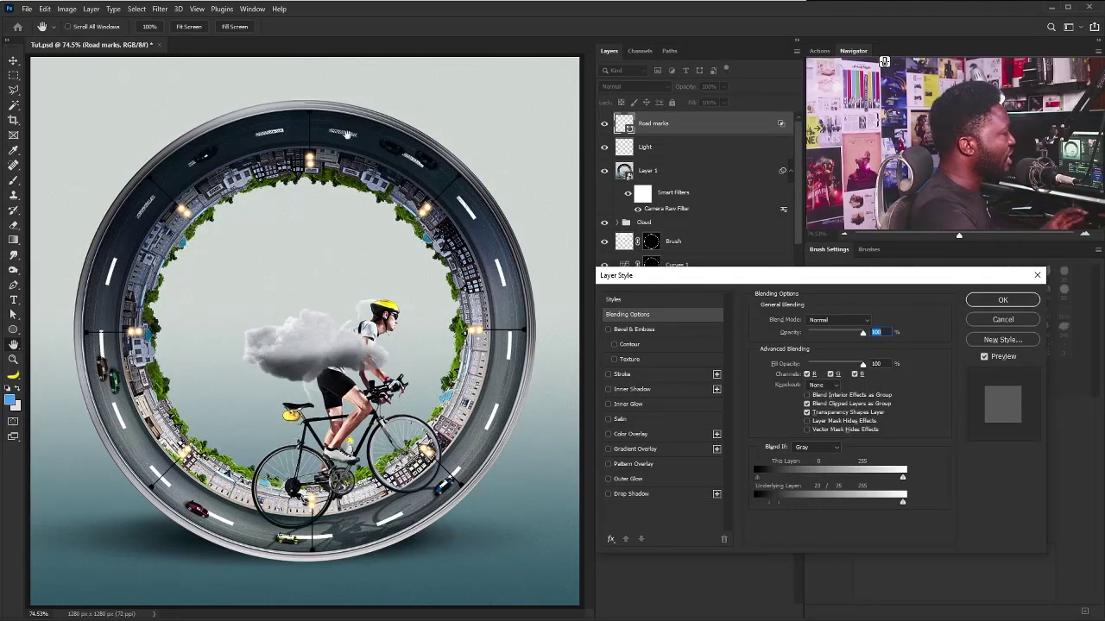
{"action": "left_click_drag", "start_coordinate": [862, 332], "coordinate": [836, 335]}
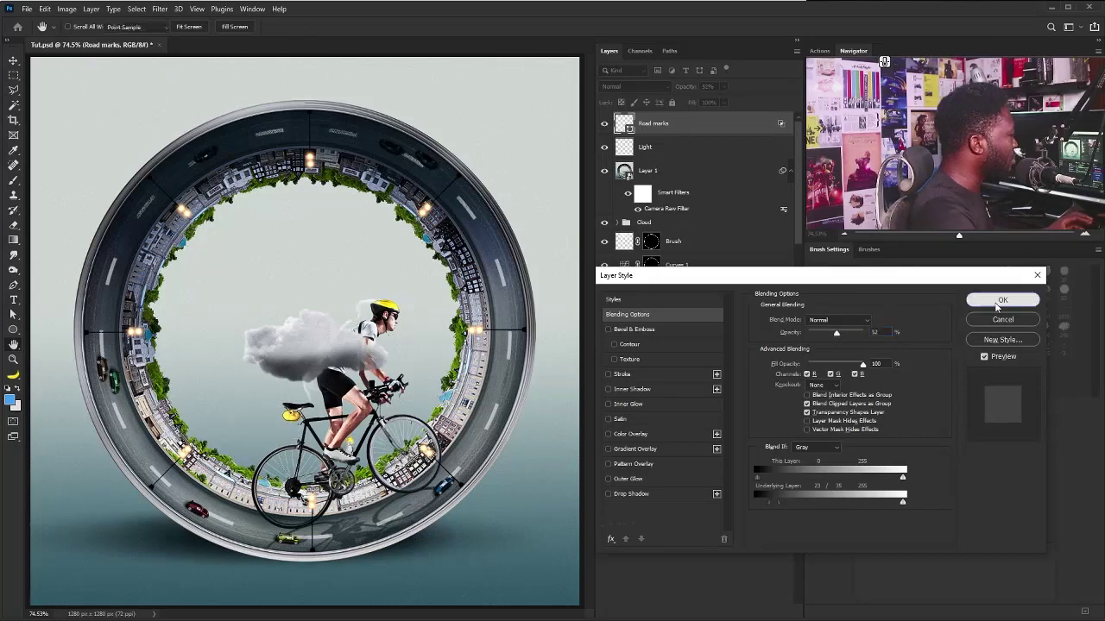
{"action": "left_click", "coordinate": [1003, 299]}
- Add a layer mask to the Road marks layer and prepare a hard round black brush of 10 px
{"action": "key", "text": "v"}
{"action": "scroll", "coordinate": [471, 467], "scroll_direction": "up", "scroll_amount": 5}
{"action": "scroll", "coordinate": [471, 467], "scroll_direction": "up", "scroll_amount": 1}
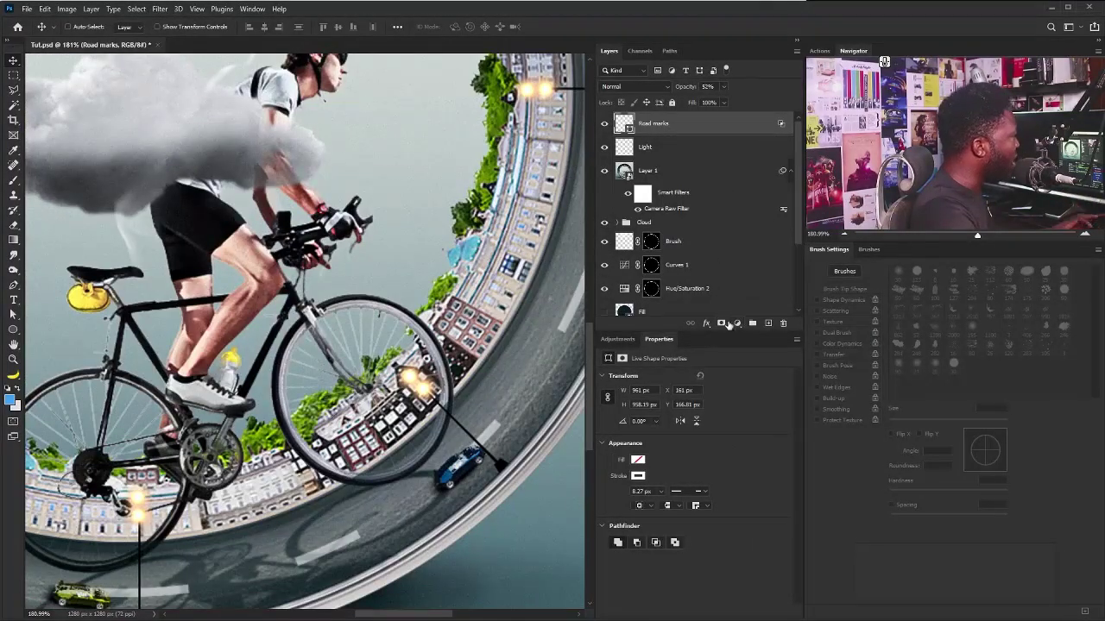
{"action": "left_click", "coordinate": [725, 323]}
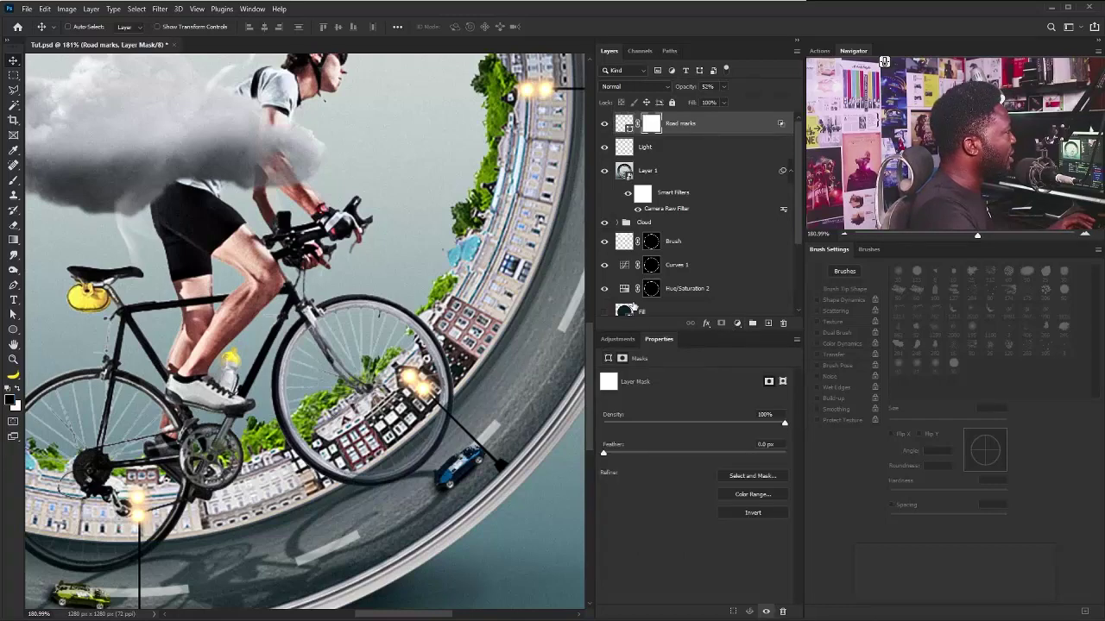
{"action": "key", "text": "b"}
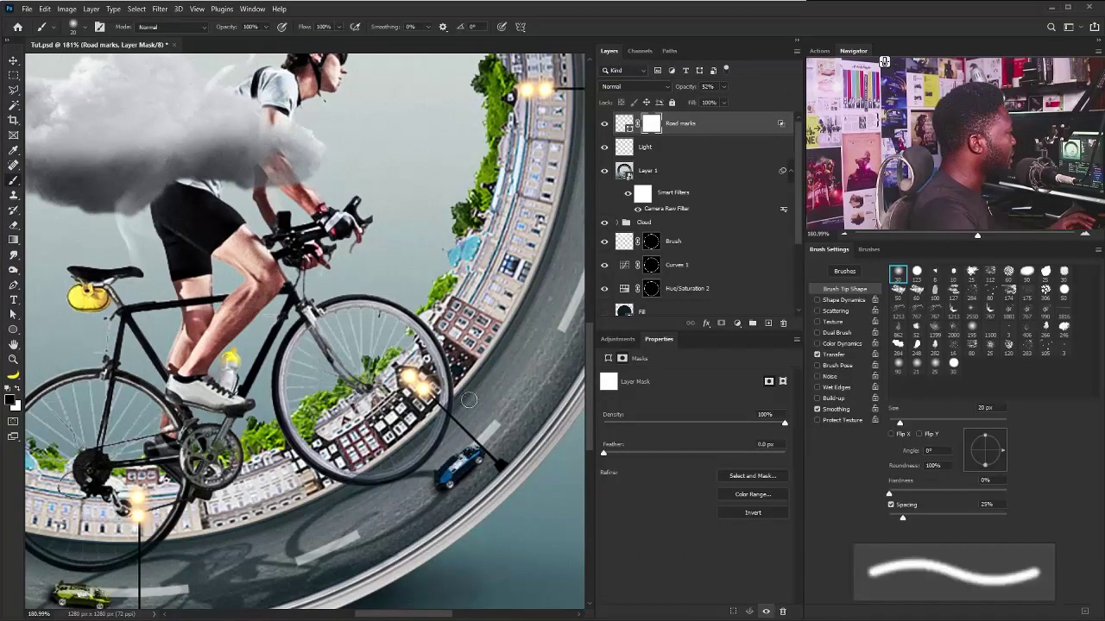
{"action": "left_click", "coordinate": [916, 270]}
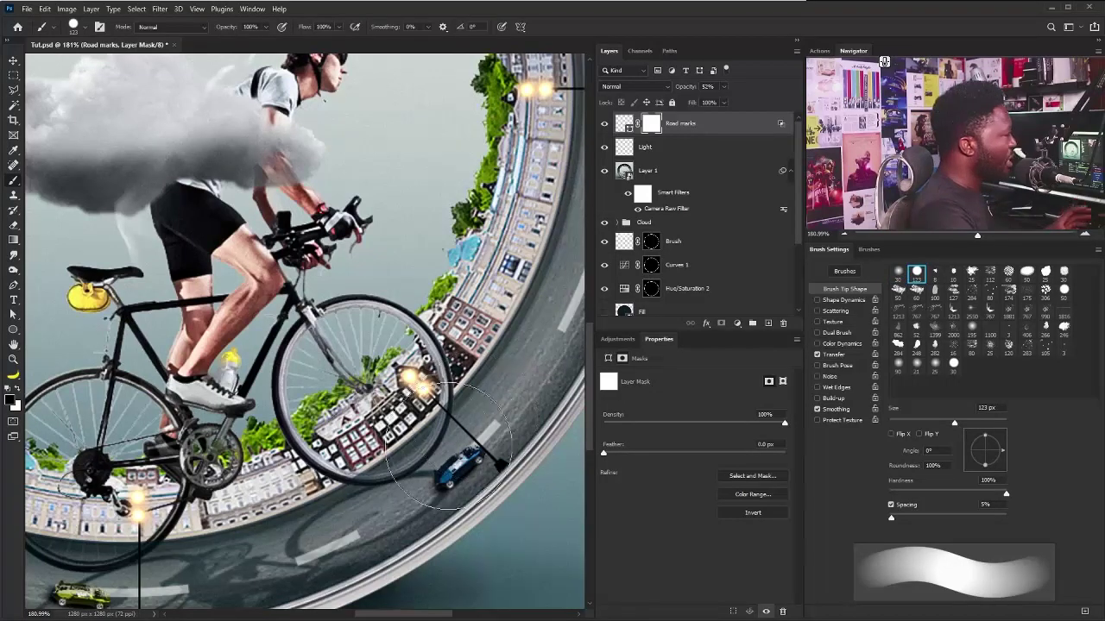
{"action": "key", "text": "bracketleft"}
{"action": "key", "text": "bracketleft"}
{"action": "key", "text": "bracketleft"}
{"action": "key", "text": "bracketleft"}
{"action": "key", "text": "bracketleft"}
{"action": "key", "text": "bracketleft"}
{"action": "key", "text": "bracketleft"}
{"action": "key", "text": "bracketleft"}
{"action": "key", "text": "bracketleft"}
{"action": "key", "text": "bracketleft"}
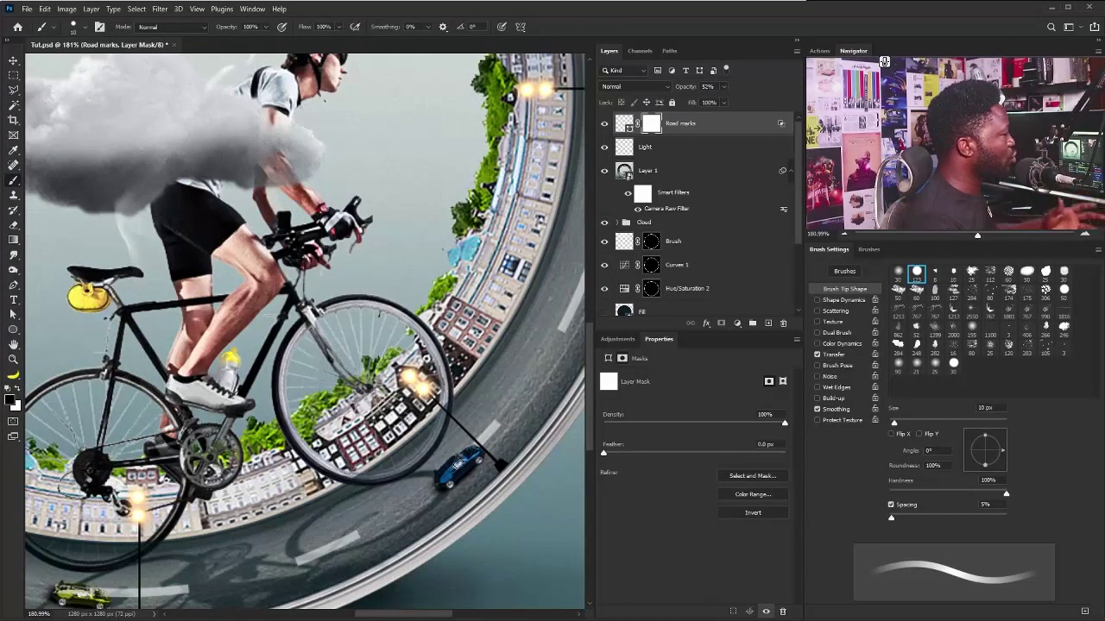
- Paint black on the Road marks mask to hide the dashes where they overlap the cars and lamp posts
{"action": "key", "text": "ctrl"}
{"action": "left_click_drag", "start_coordinate": [496, 362], "coordinate": [476, 278]}
{"action": "left_click_drag", "start_coordinate": [220, 344], "coordinate": [124, 286]}
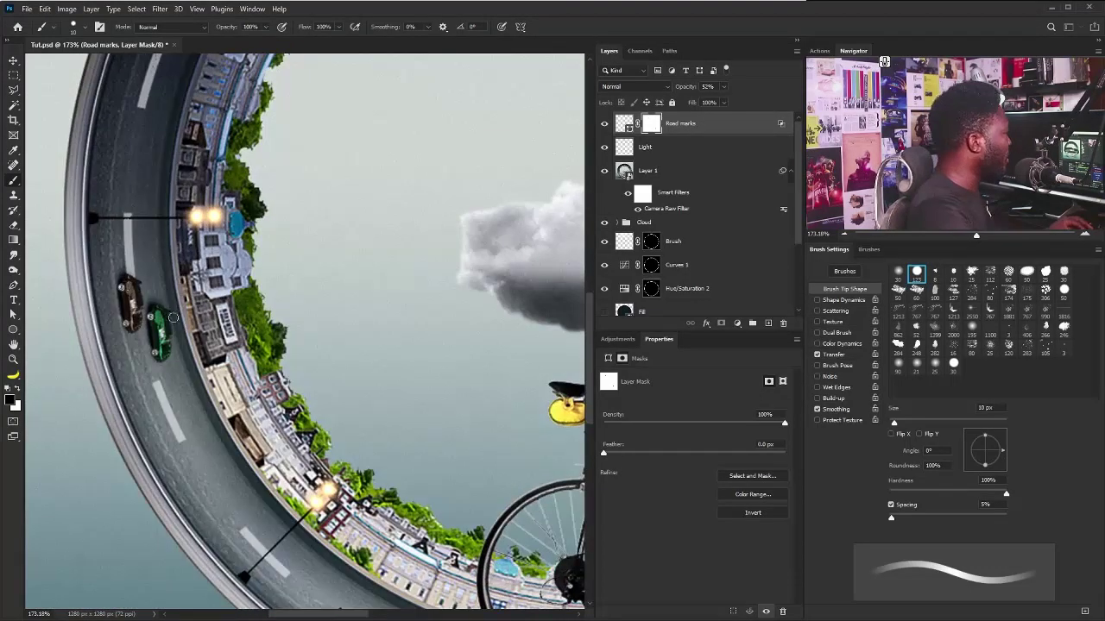
{"action": "scroll", "coordinate": [173, 318], "scroll_direction": "down", "scroll_amount": 3}
{"action": "scroll", "coordinate": [354, 450], "scroll_direction": "right", "scroll_amount": 2}
{"action": "scroll", "coordinate": [318, 455], "scroll_direction": "right", "scroll_amount": 5}
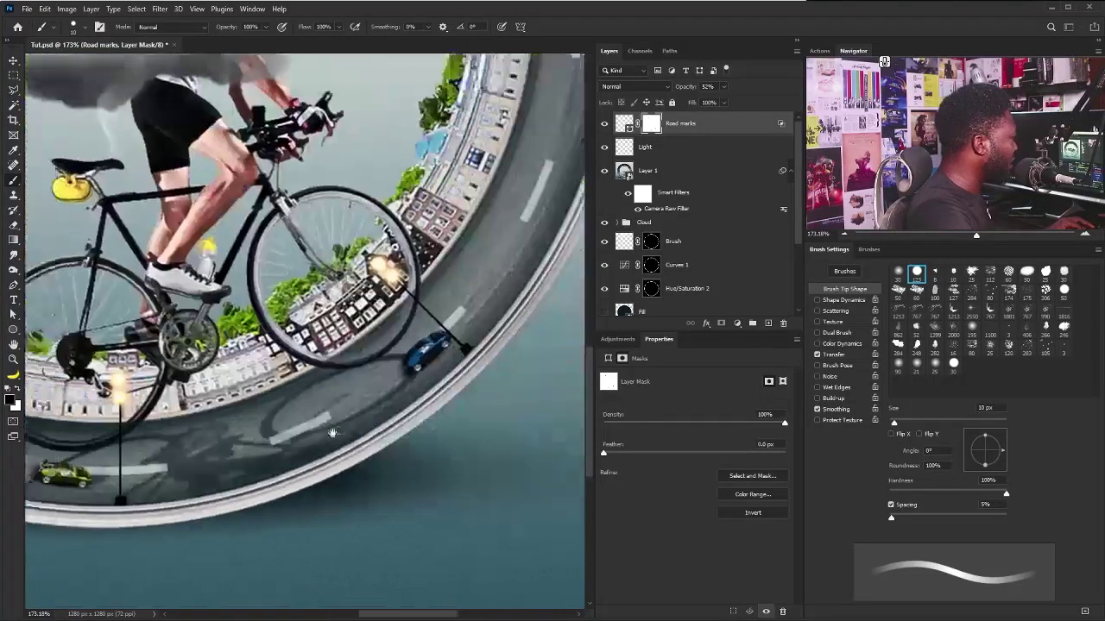
{"action": "key", "text": "ctrl+0"}
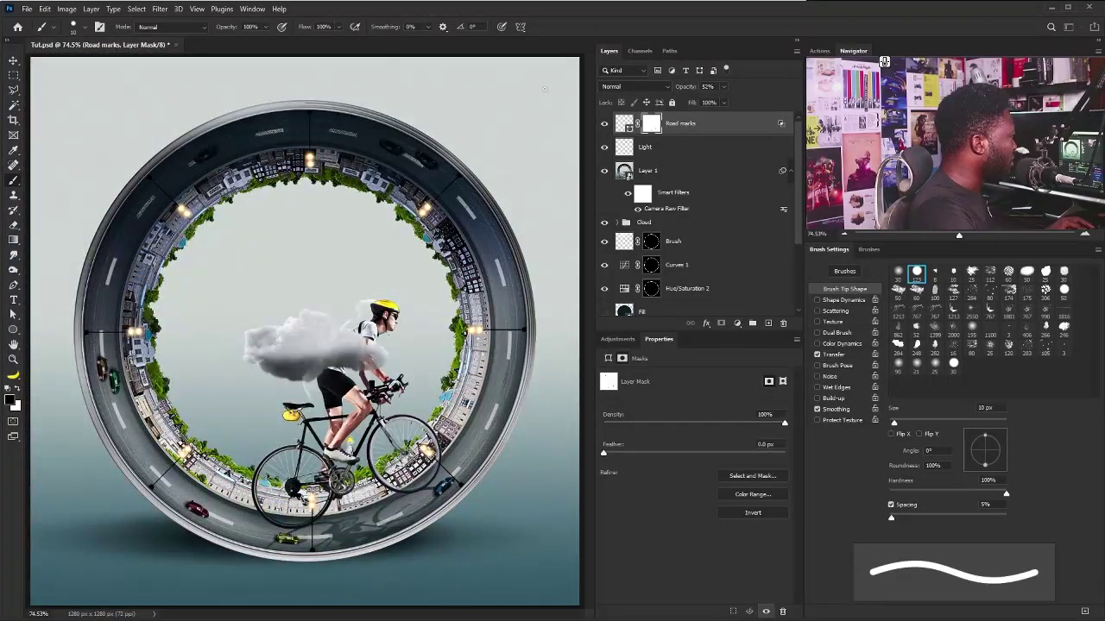
- Set the dashed road circle's stroke width to 7 px
{"action": "left_click", "coordinate": [13, 330]}
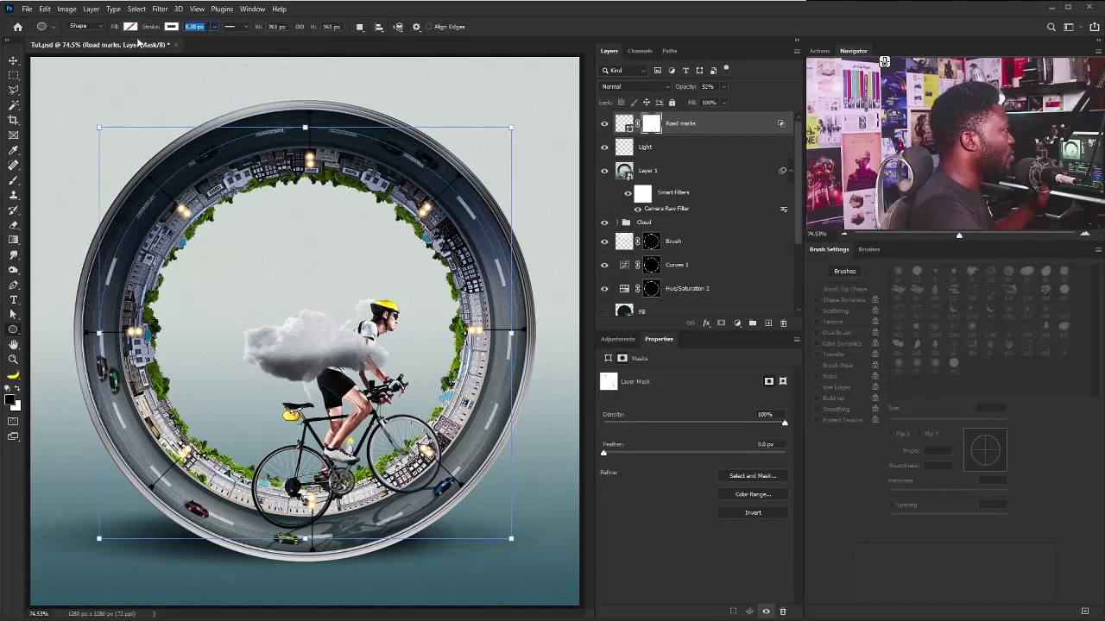
{"action": "type", "text": "3"}
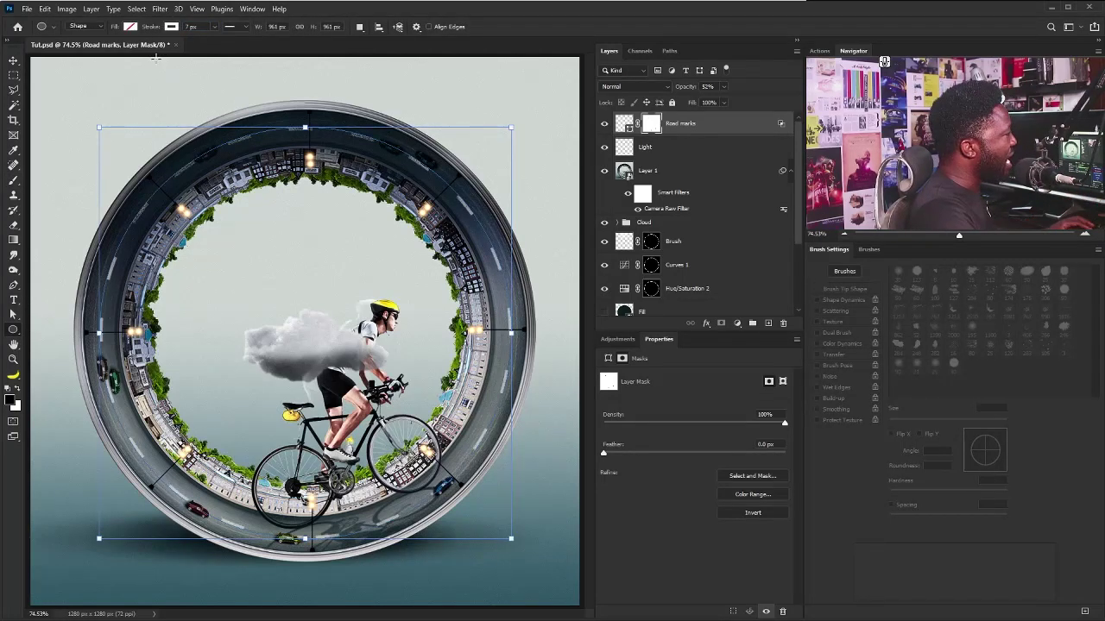